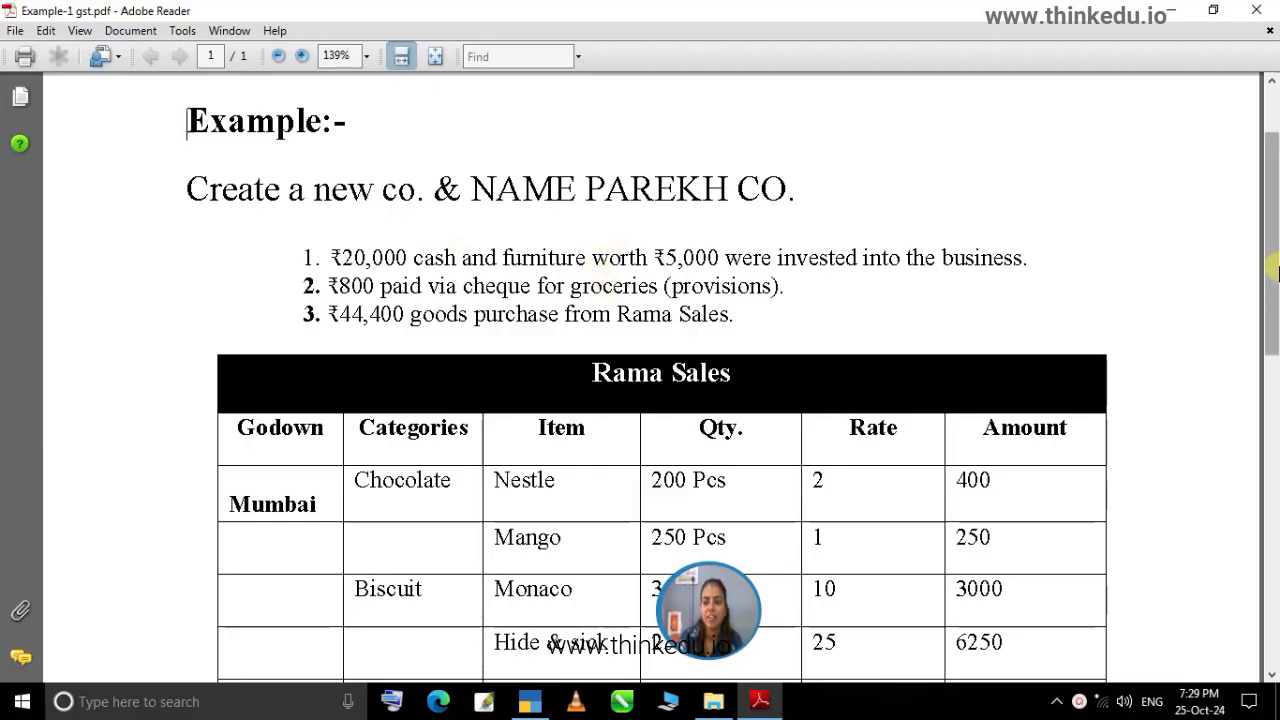
# Switch to TallyPrime and open the creation form for a new company.
pyautogui.moveTo(1273, 269); pyautogui.dragTo(1276, 235)
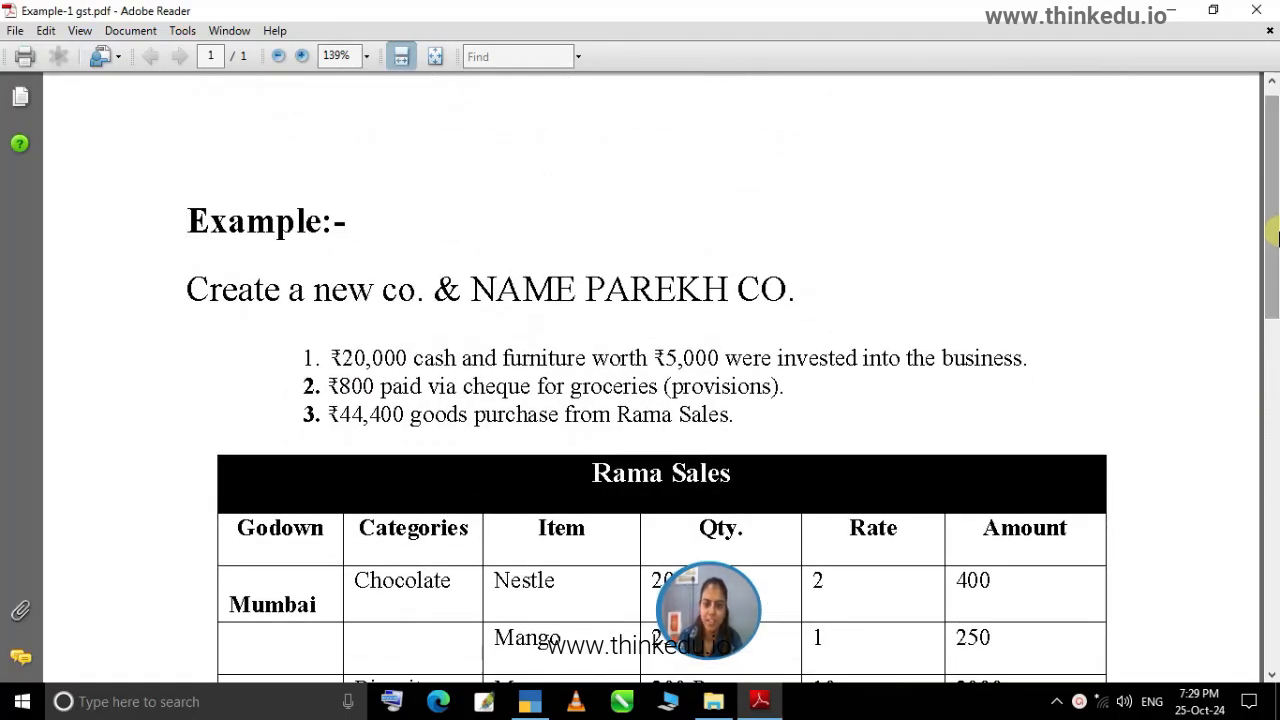
pyautogui.moveTo(1270, 174)
pyautogui.mouseDown()
pyautogui.moveTo(1276, 262)
pyautogui.moveTo(1275, 165)
pyautogui.mouseUp()
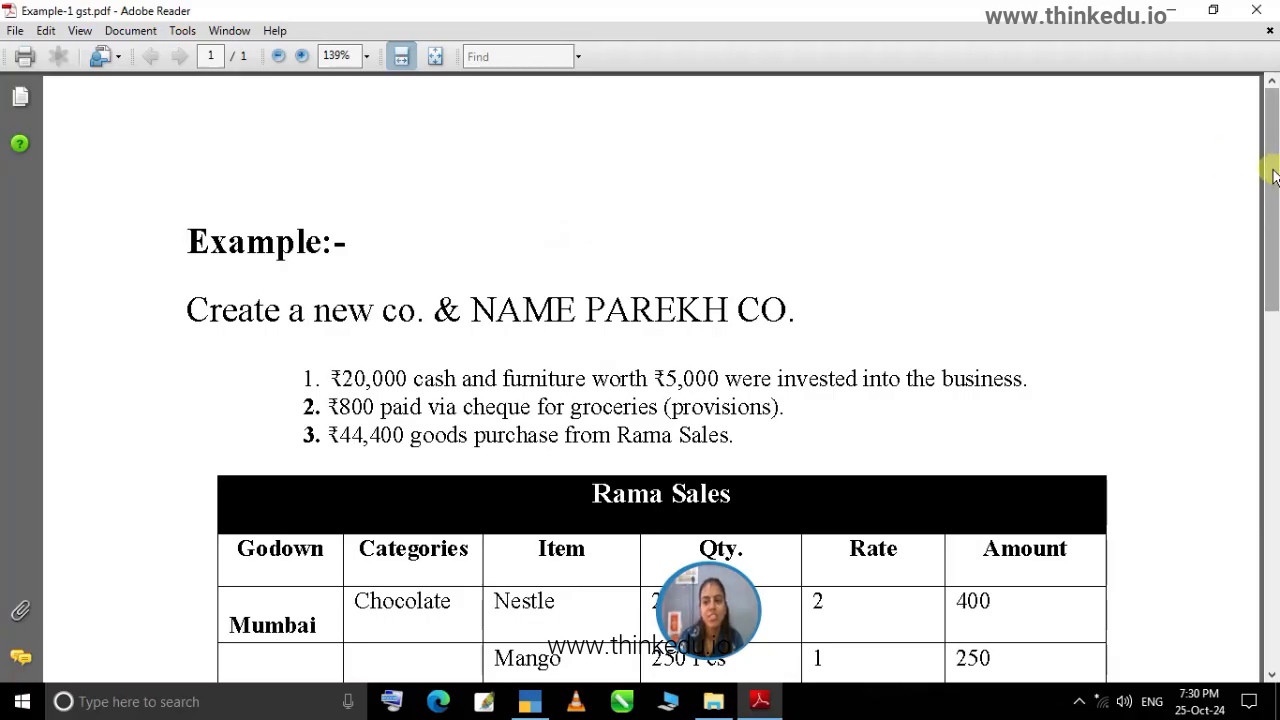
pyautogui.moveTo(1274, 176)
pyautogui.mouseDown()
pyautogui.moveTo(1274, 222)
pyautogui.moveTo(1274, 176)
pyautogui.mouseUp()
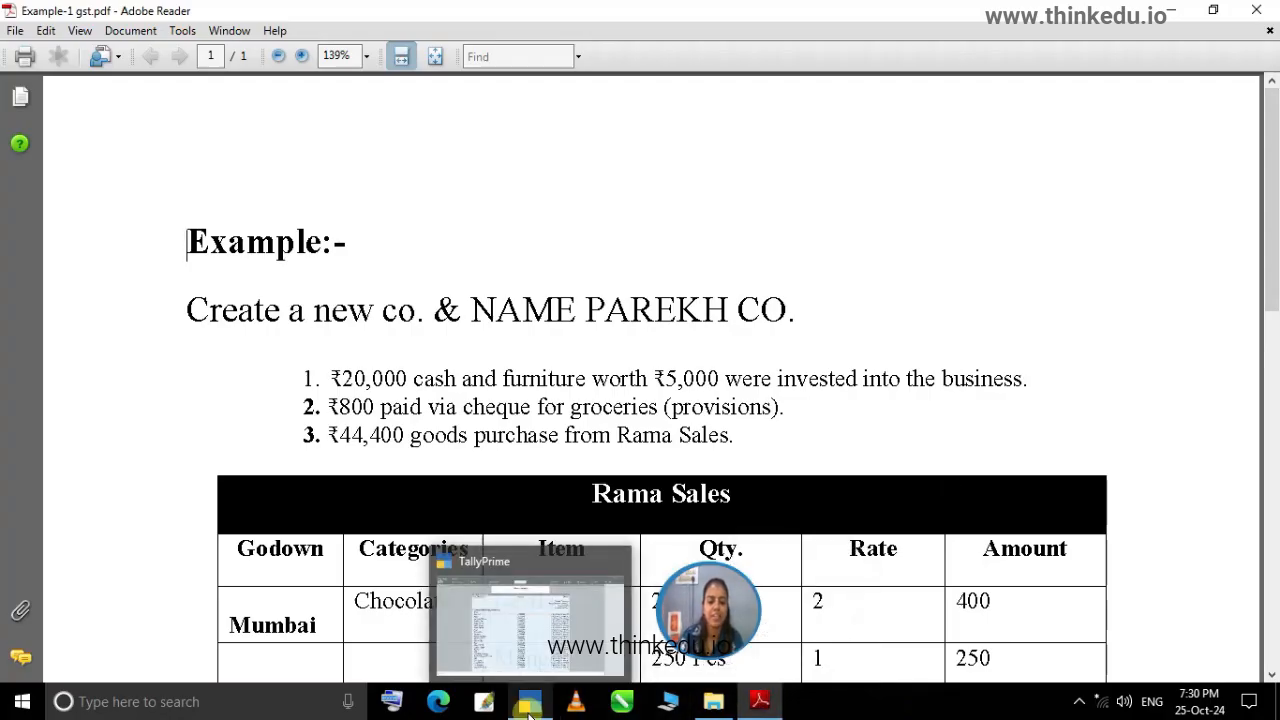
pyautogui.click(530, 705)
pyautogui.press('Up')
pyautogui.press('Up')
pyautogui.press('Up')
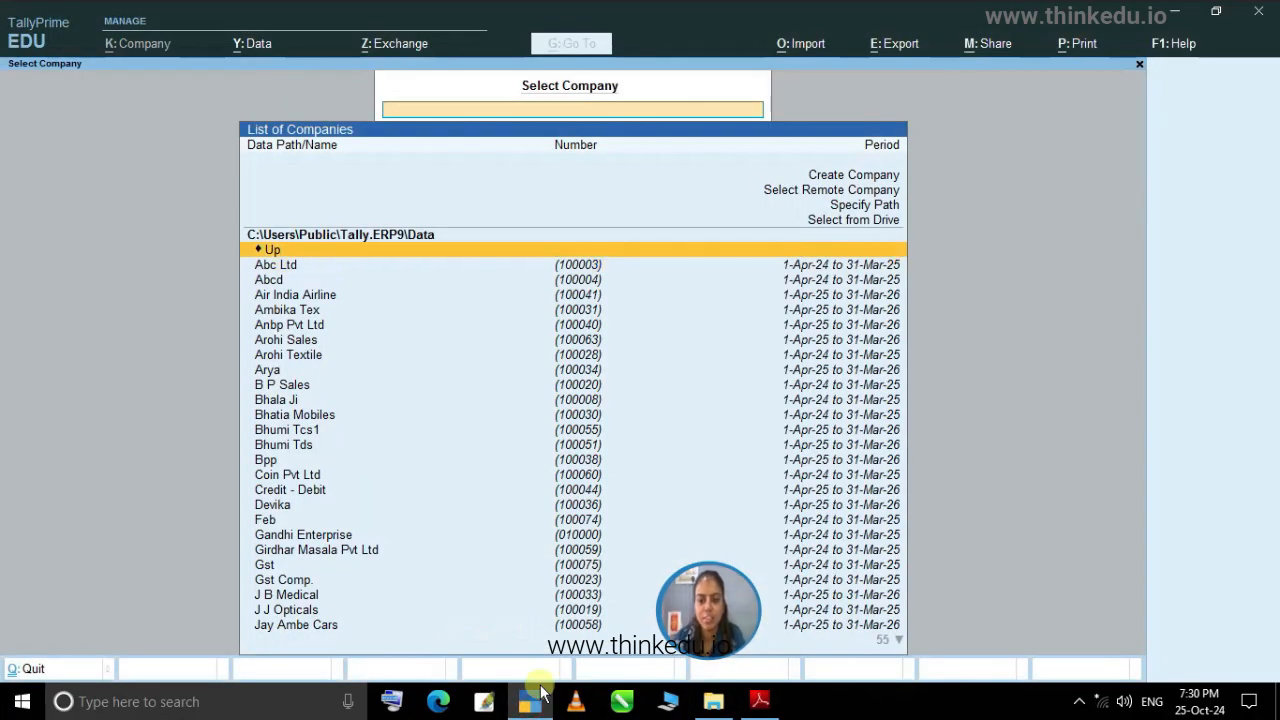
pyautogui.press('Up')
pyautogui.press('Up')
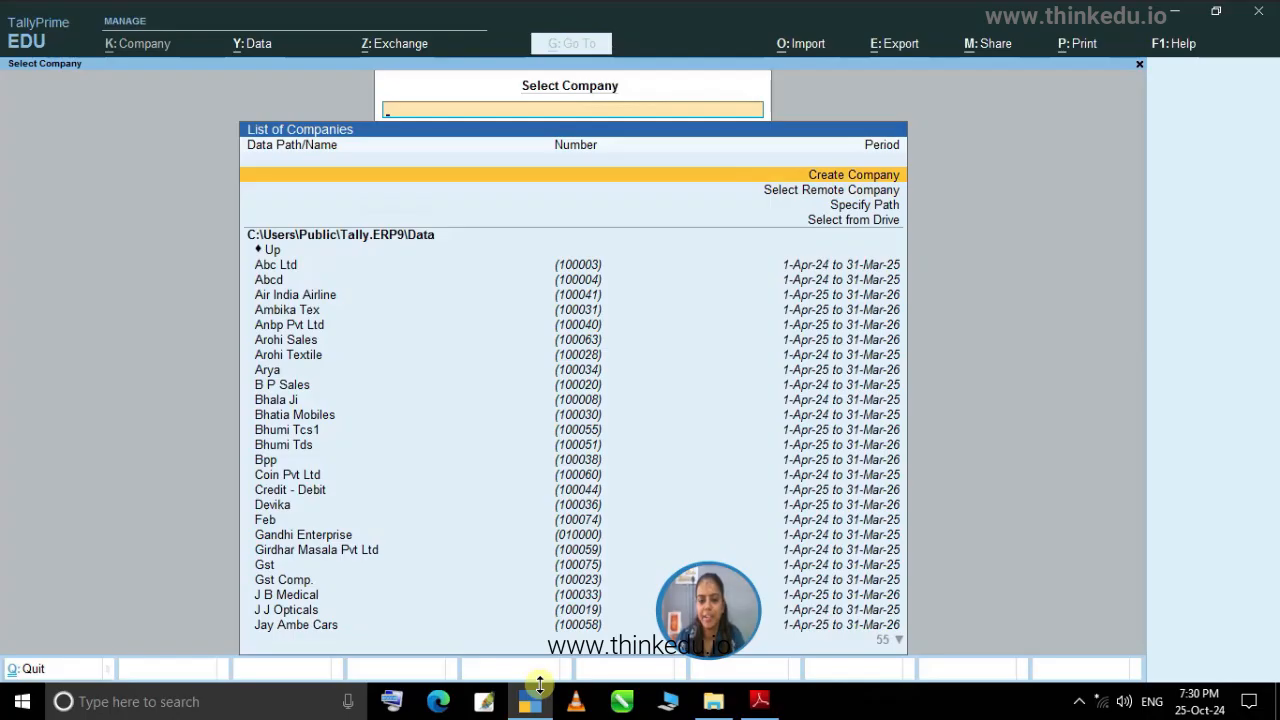
pyautogui.press('Return')
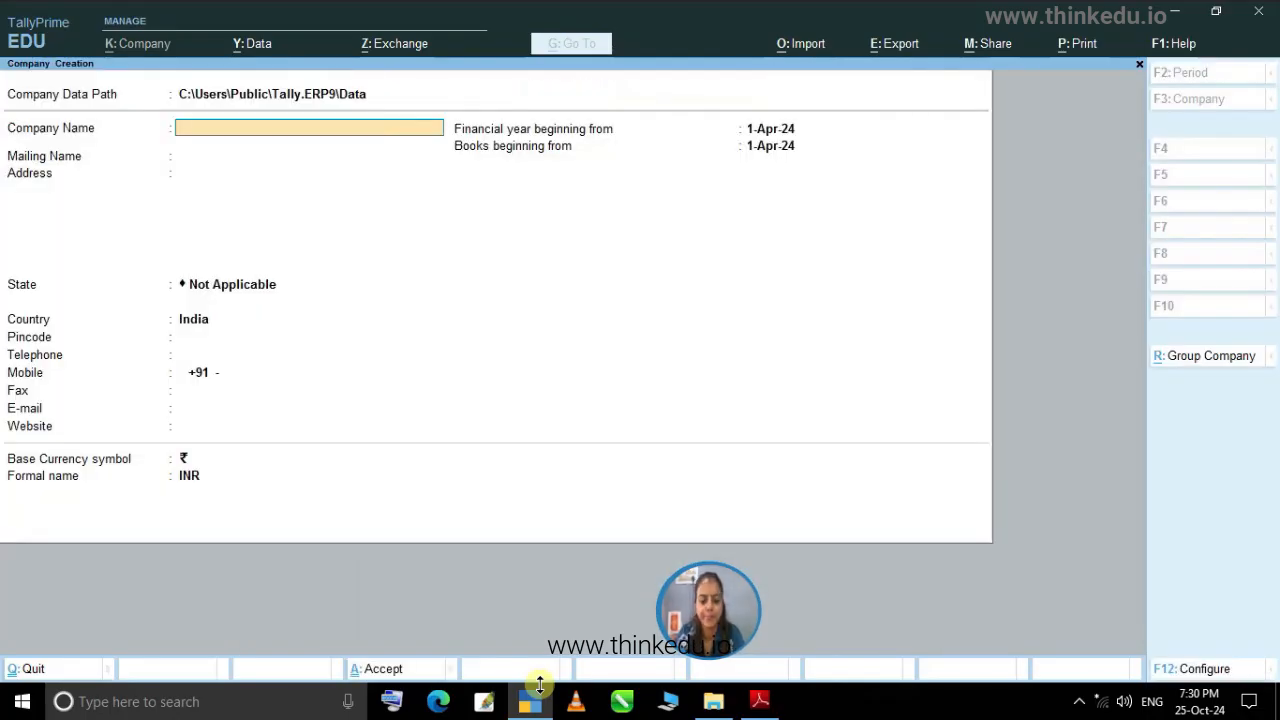
# Name the company Parekh Co., with Surat as its address and Gujarat as its state.
pyautogui.write('Parek')
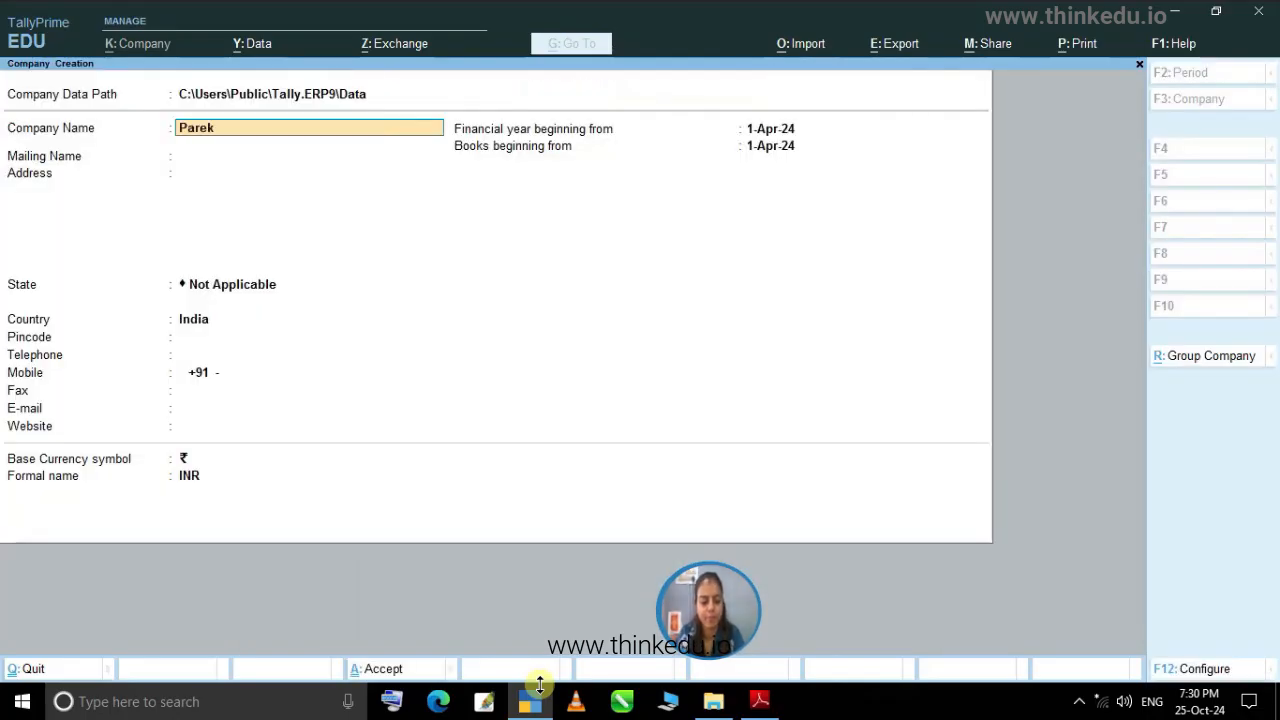
pyautogui.write('h Co.')
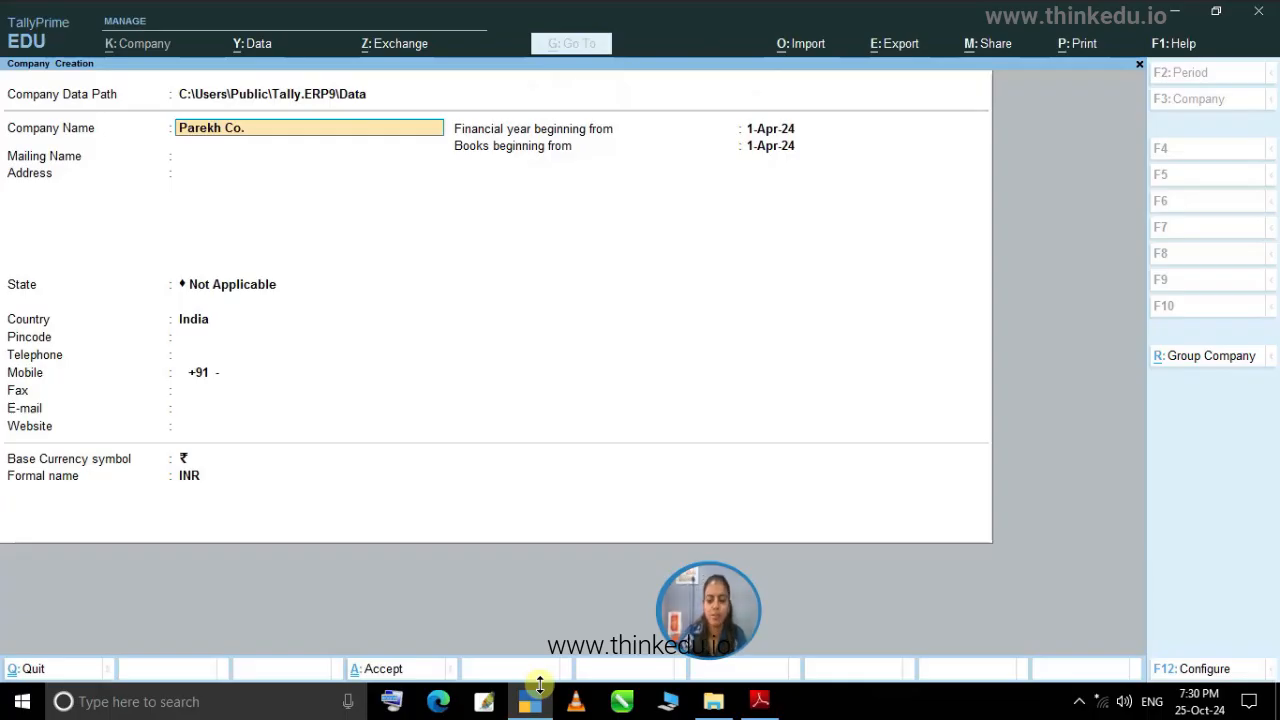
pyautogui.press('Return')
pyautogui.press('Return')
pyautogui.write('S')
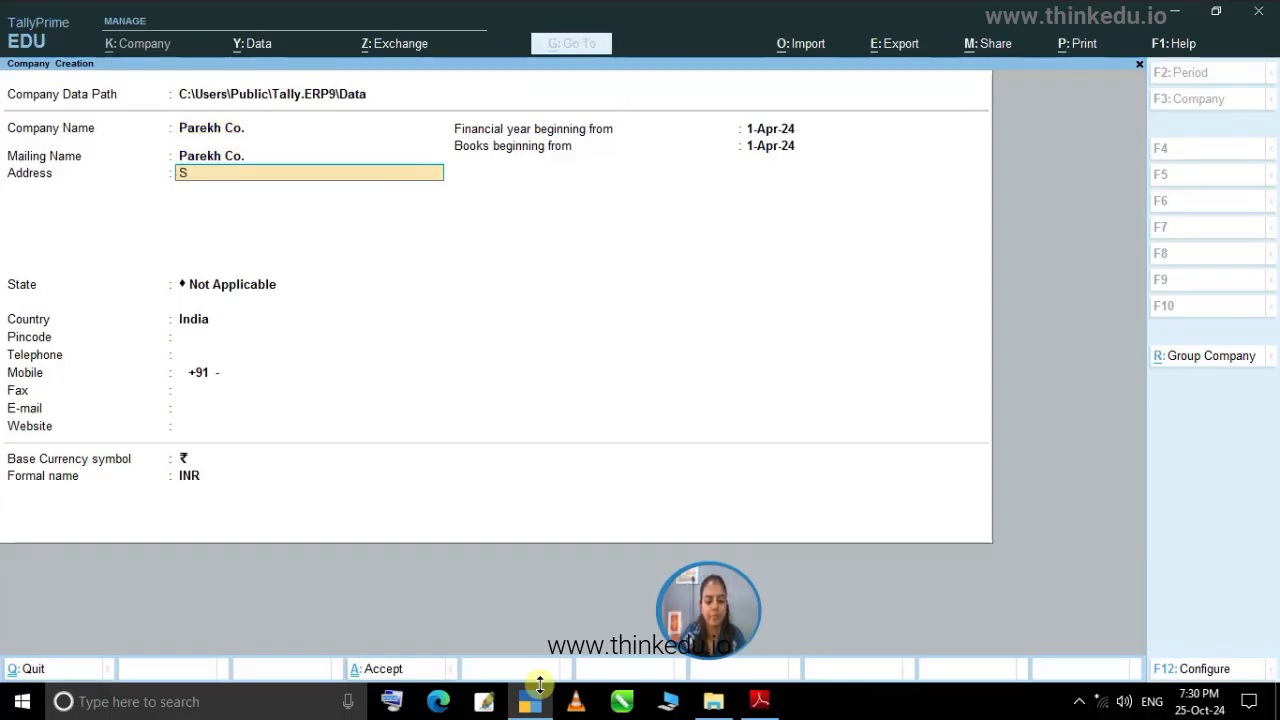
pyautogui.write('urat')
pyautogui.press('Return')
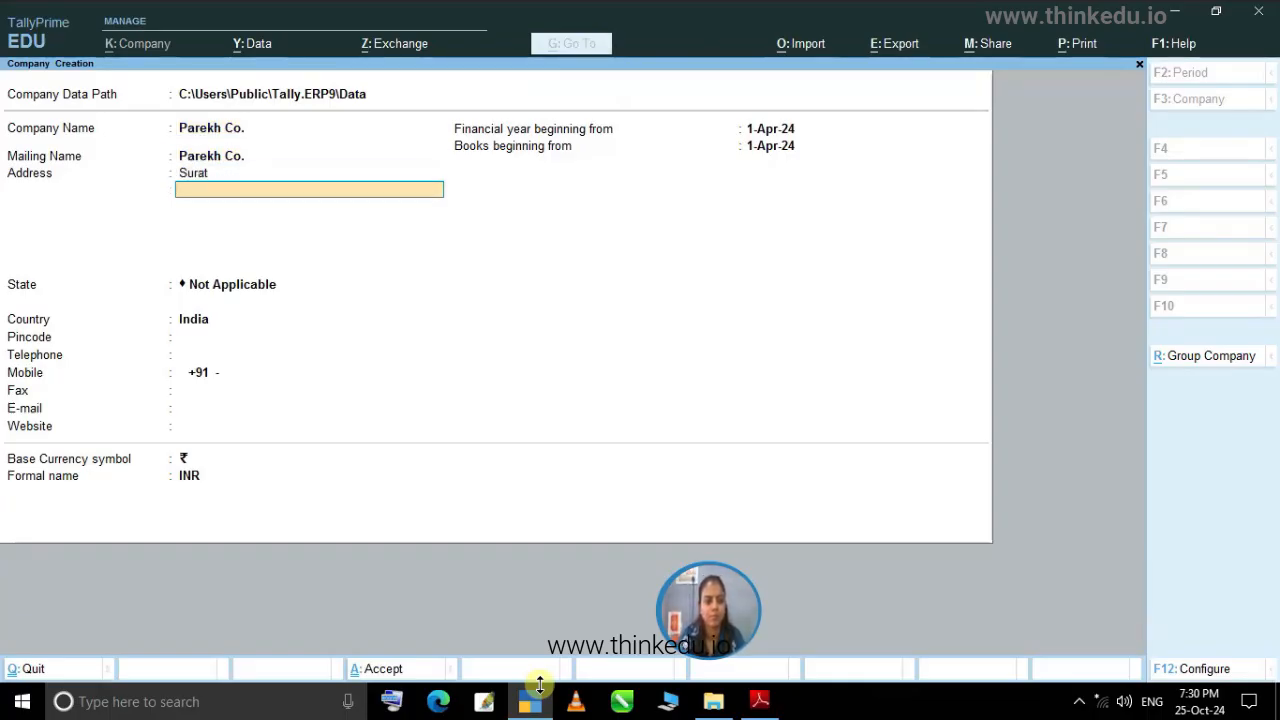
pyautogui.press('Return')
pyautogui.write('Guj')
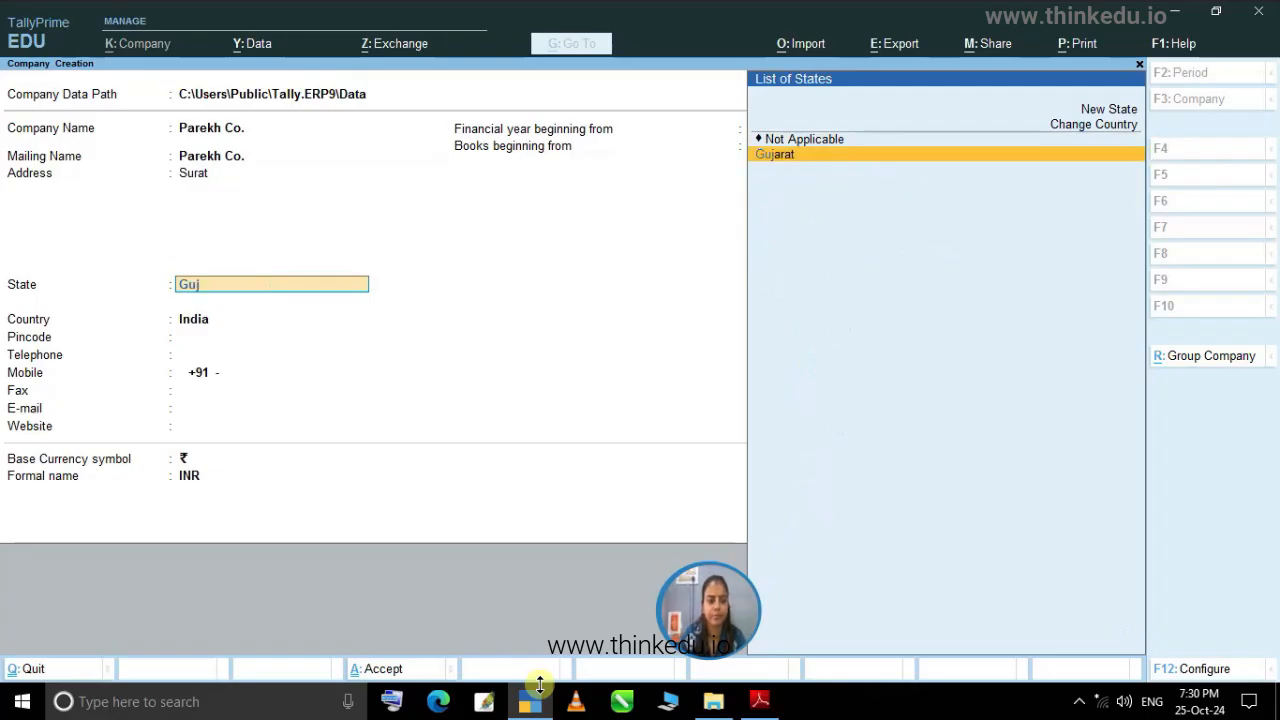
pyautogui.press('Return')
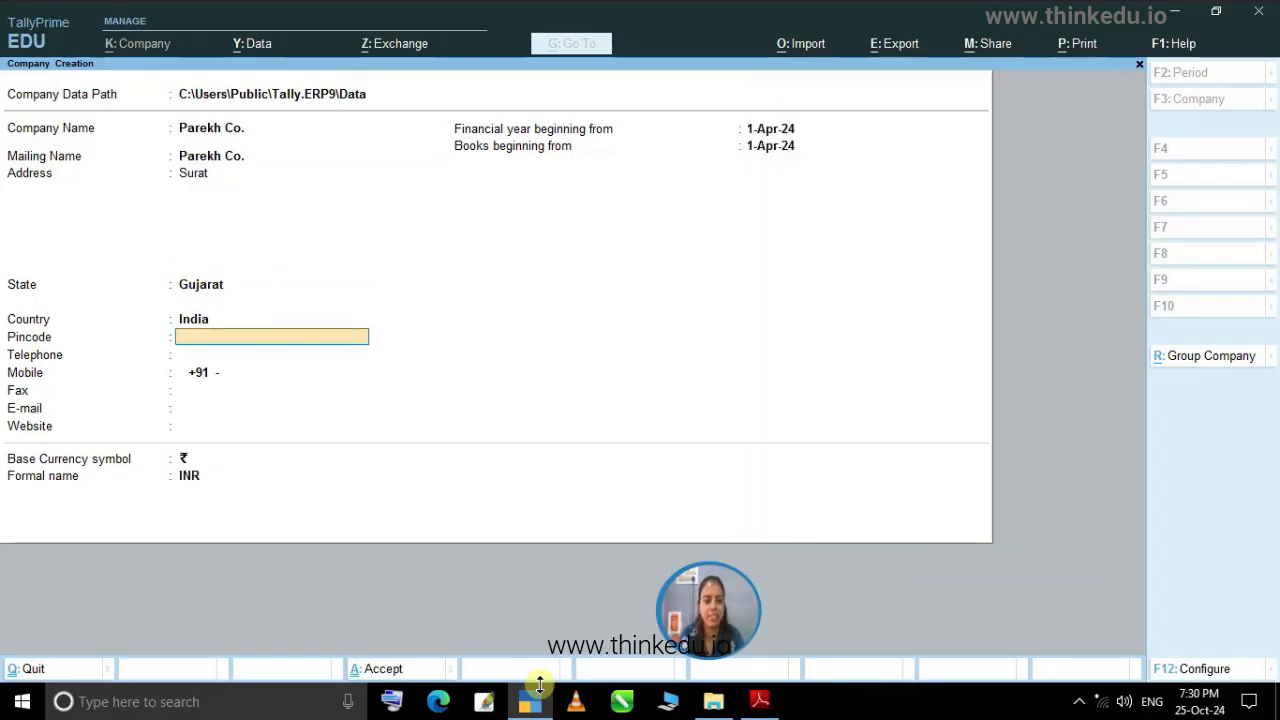
# Leave the contact fields blank, keep the ₹ / INR base currency, and save the new company.
pyautogui.press('Return')
pyautogui.press('Return')
pyautogui.press('Return')
pyautogui.press('Return')
pyautogui.press('Return')
pyautogui.press('Return')
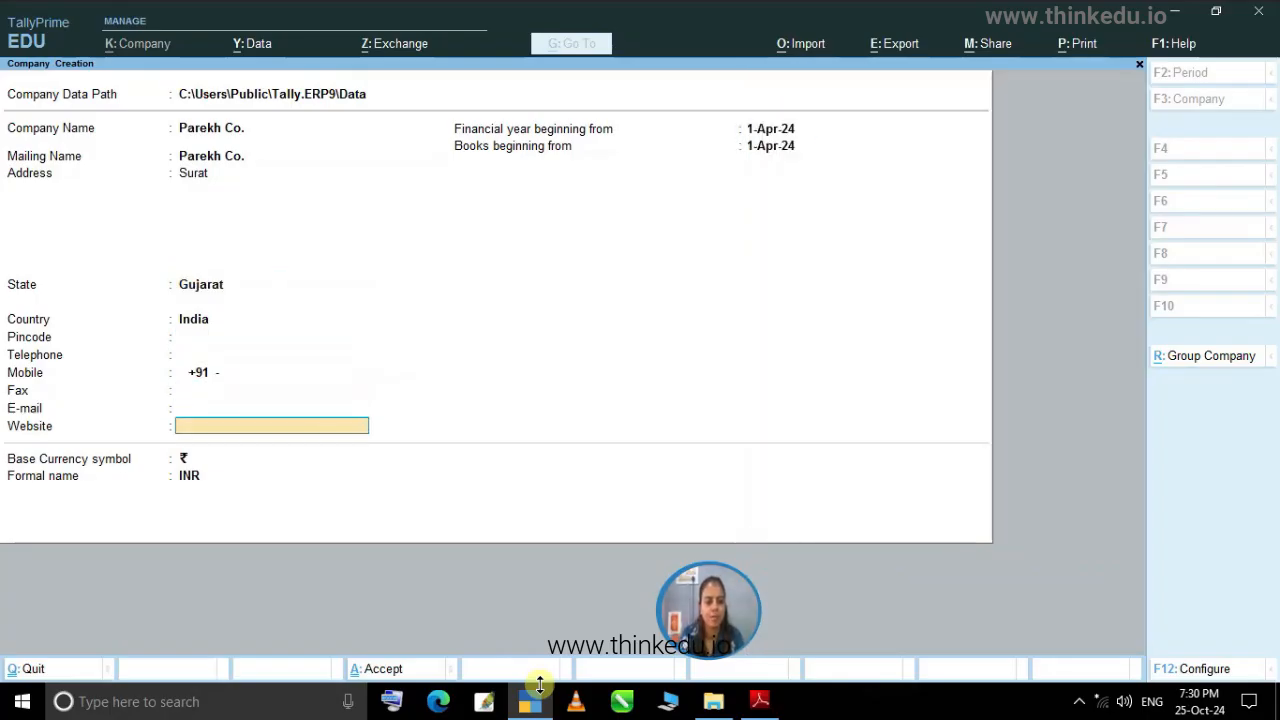
pyautogui.press('Return')
pyautogui.press('Return')
pyautogui.press('Return')
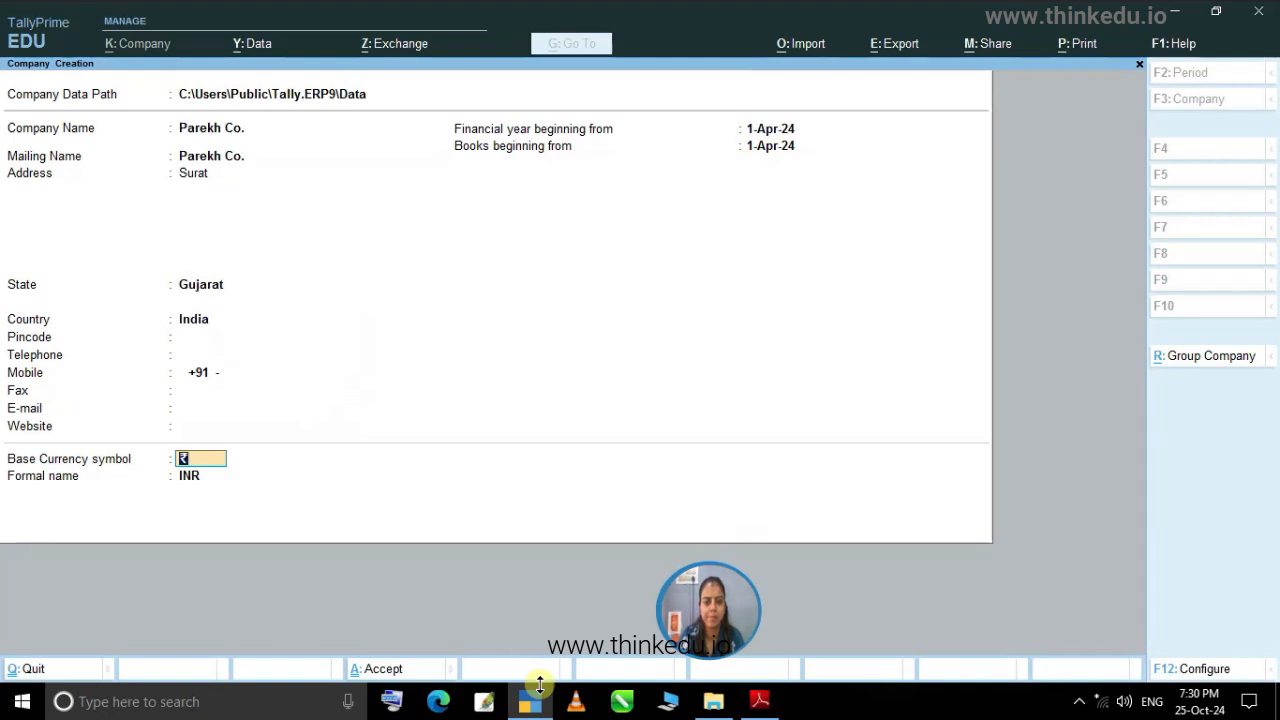
pyautogui.press('Return')
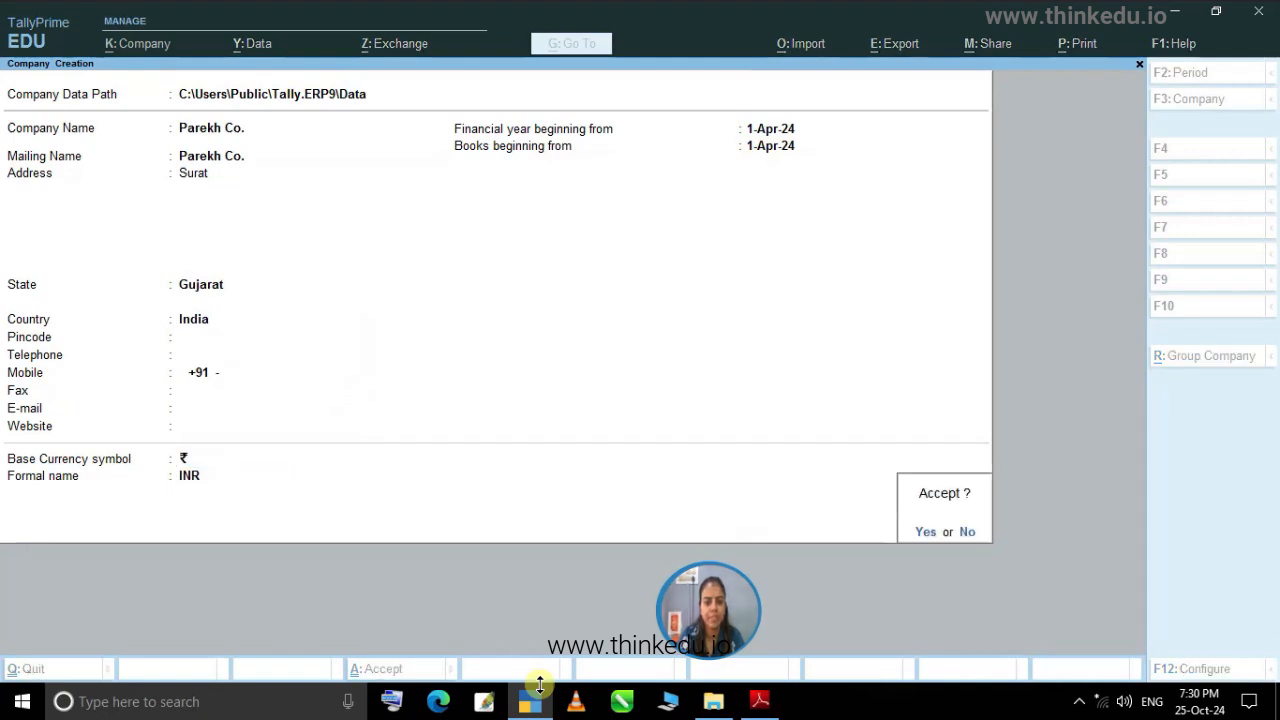
pyautogui.press('Return')
# Set Integrate Accounts with Inventory to No in the company features, keeping the other inventory options.
pyautogui.press('Return')
pyautogui.press('Return')
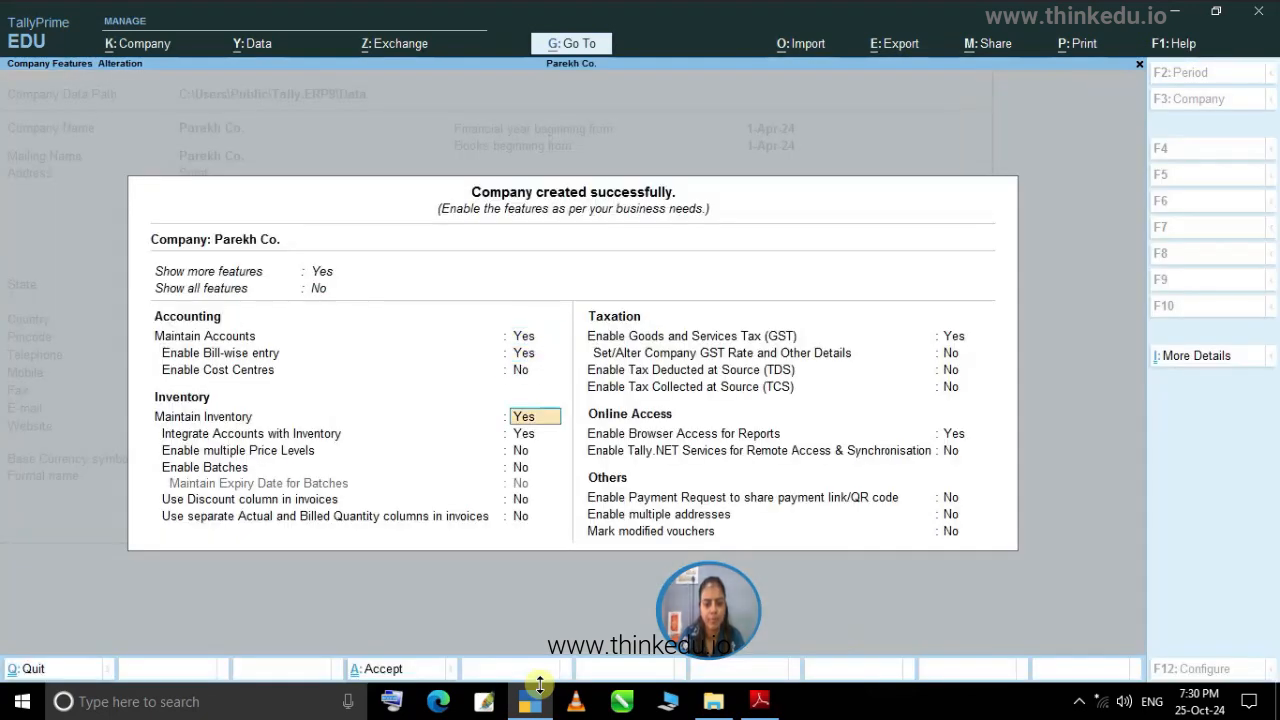
pyautogui.press('Return')
pyautogui.write('n')
pyautogui.press('Return')
pyautogui.press('Return')
pyautogui.press('Return')
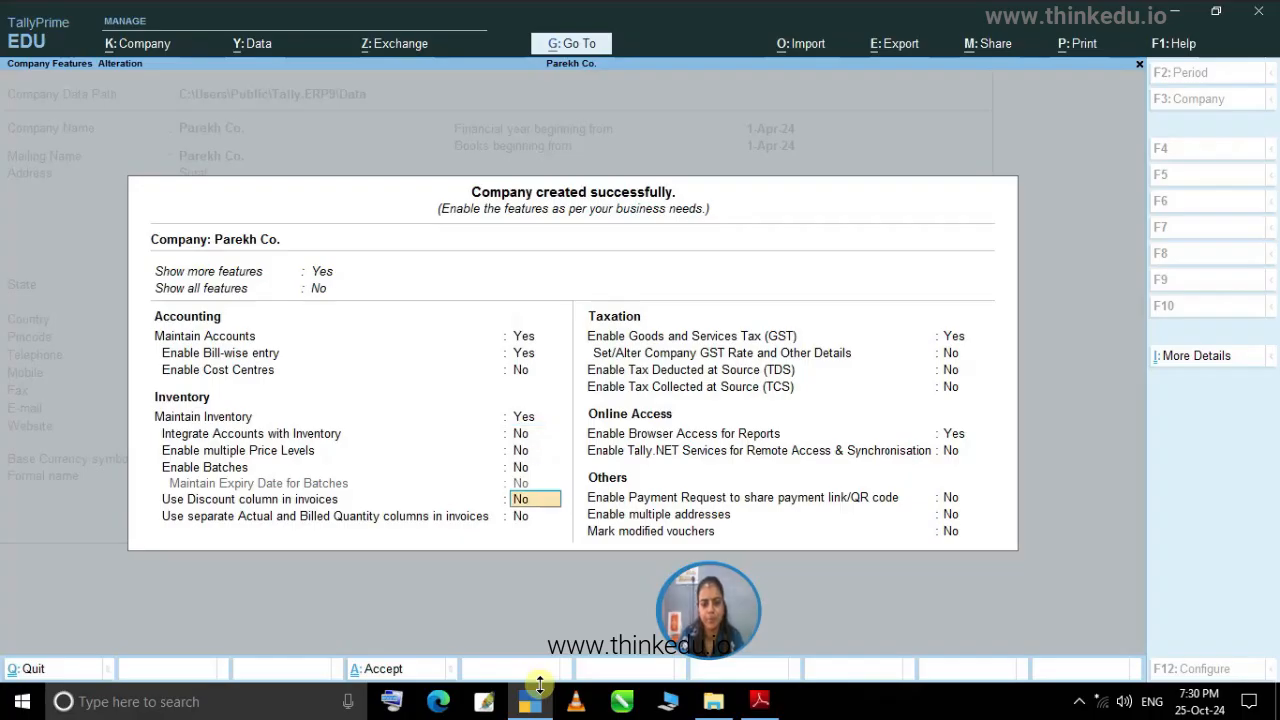
pyautogui.press('Return')
pyautogui.press('Return')
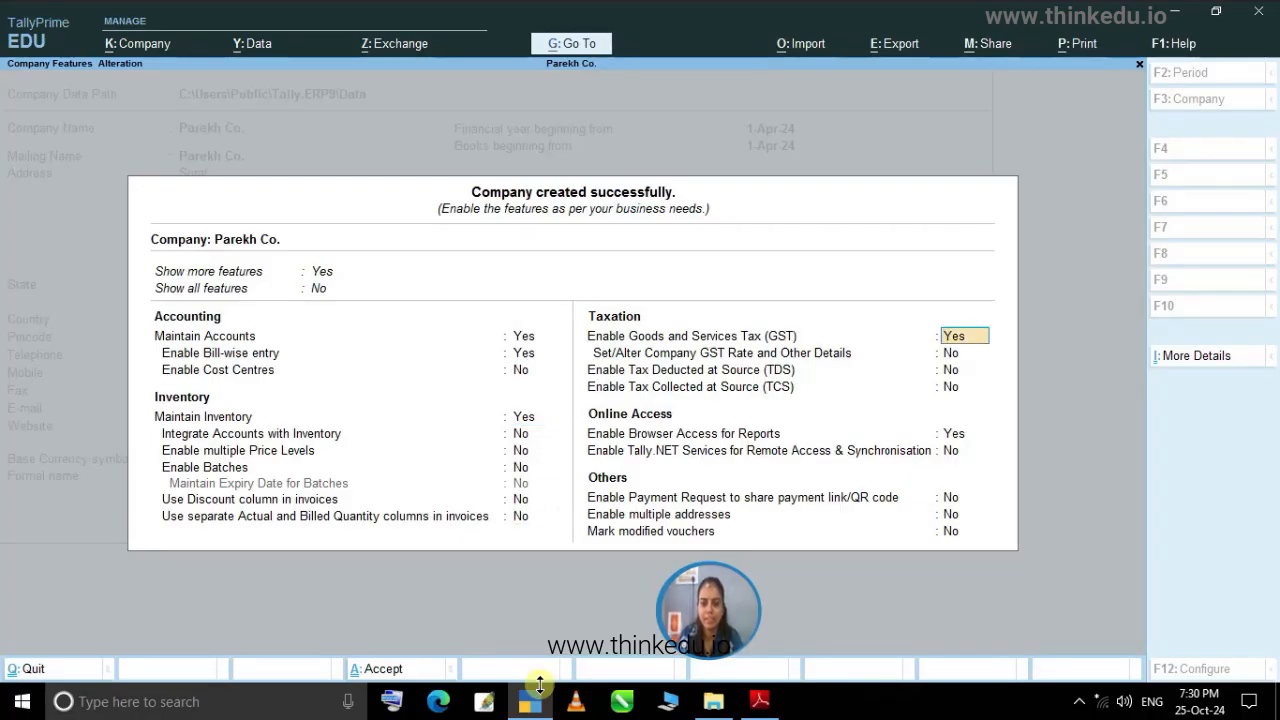
# Enable GST with state Gujarat, registration type Regular and Assessee of Other Territory No, and enter the company's GSTIN/UIN.
pyautogui.press('Return')
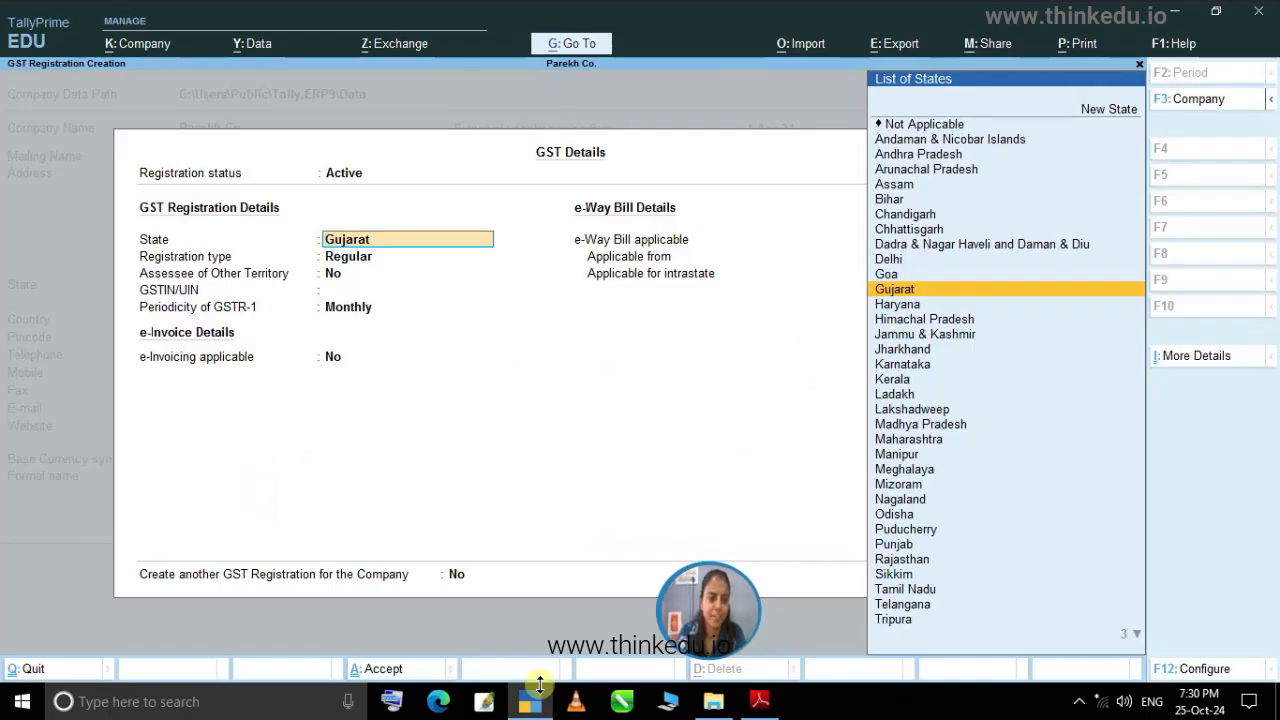
pyautogui.press('Return')
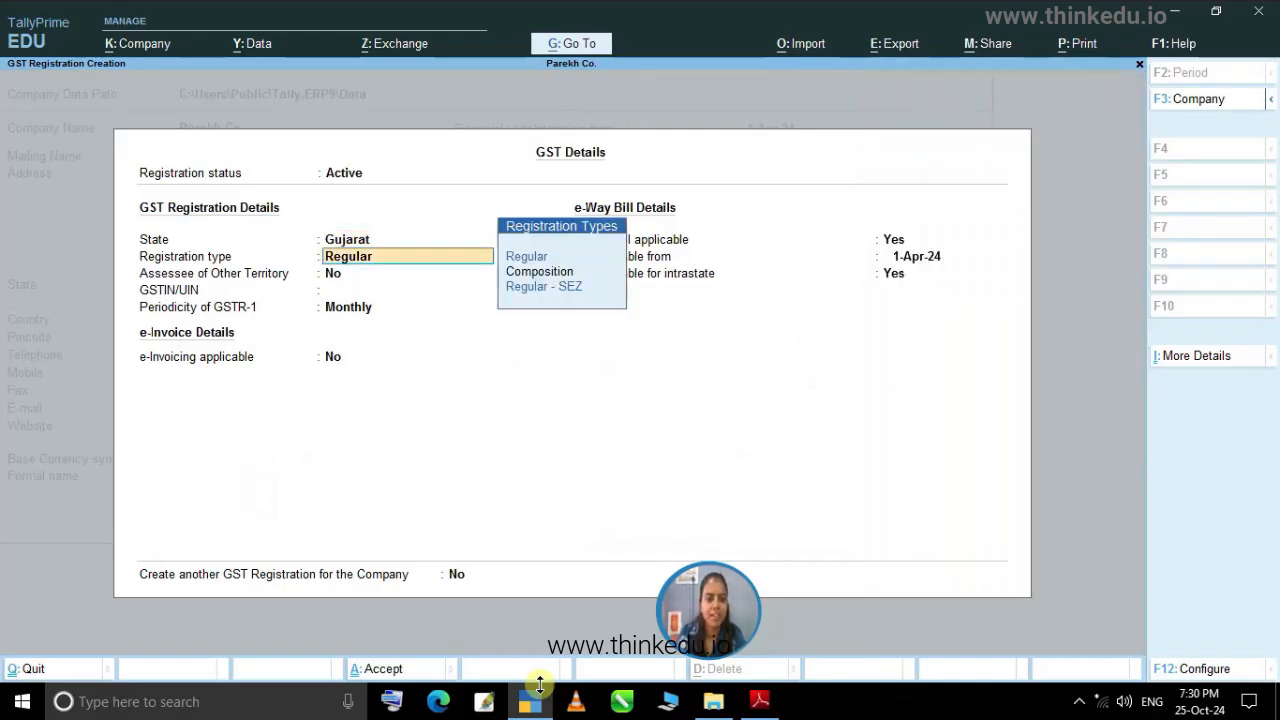
pyautogui.press('Return')
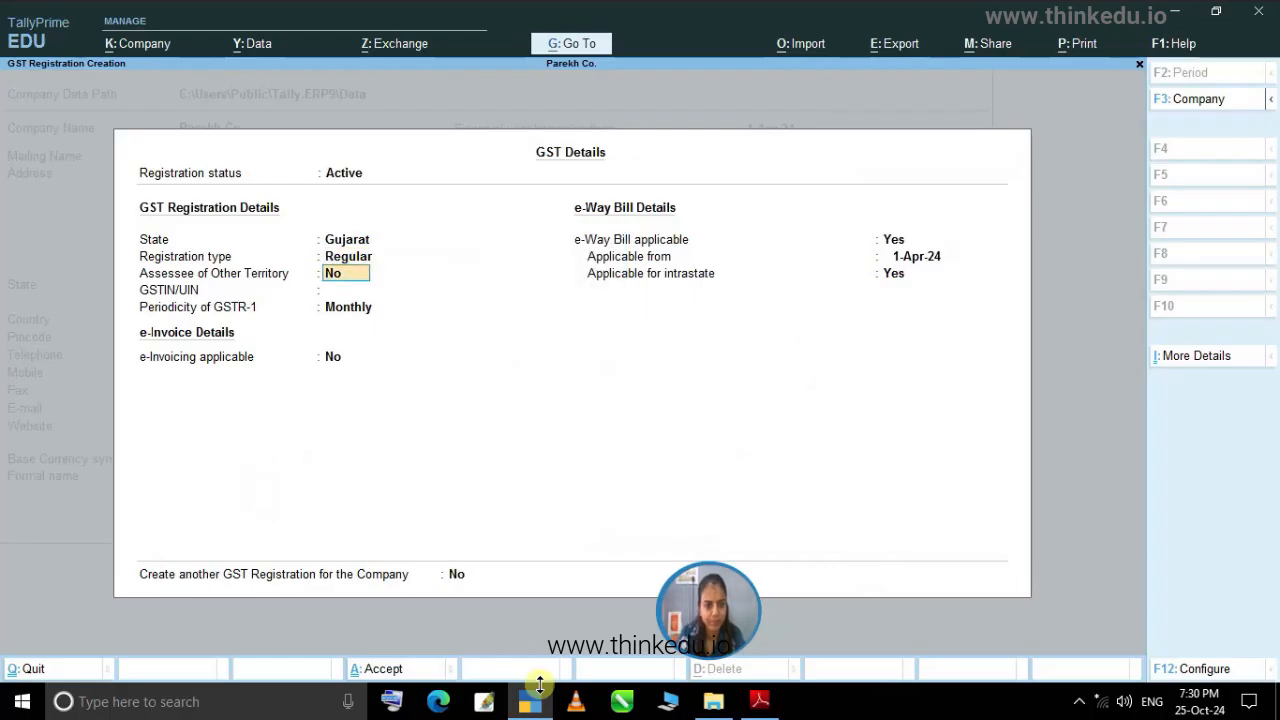
pyautogui.press('Return')
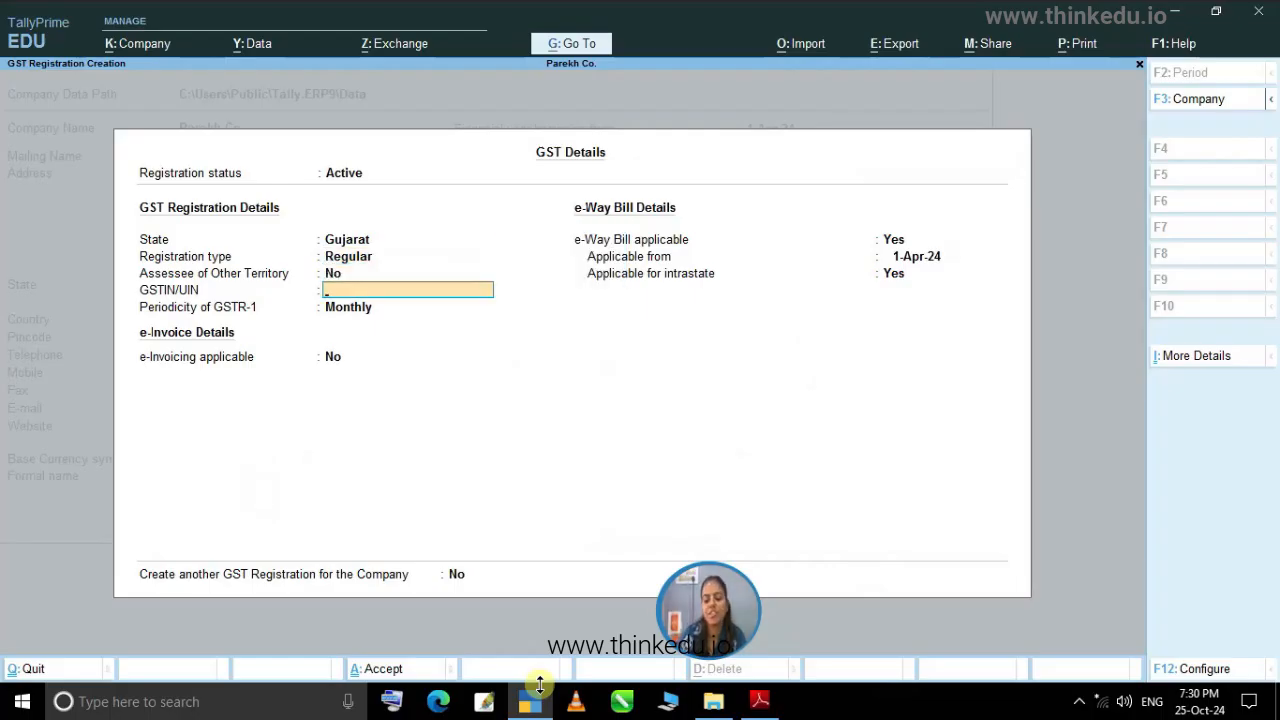
pyautogui.write('24')
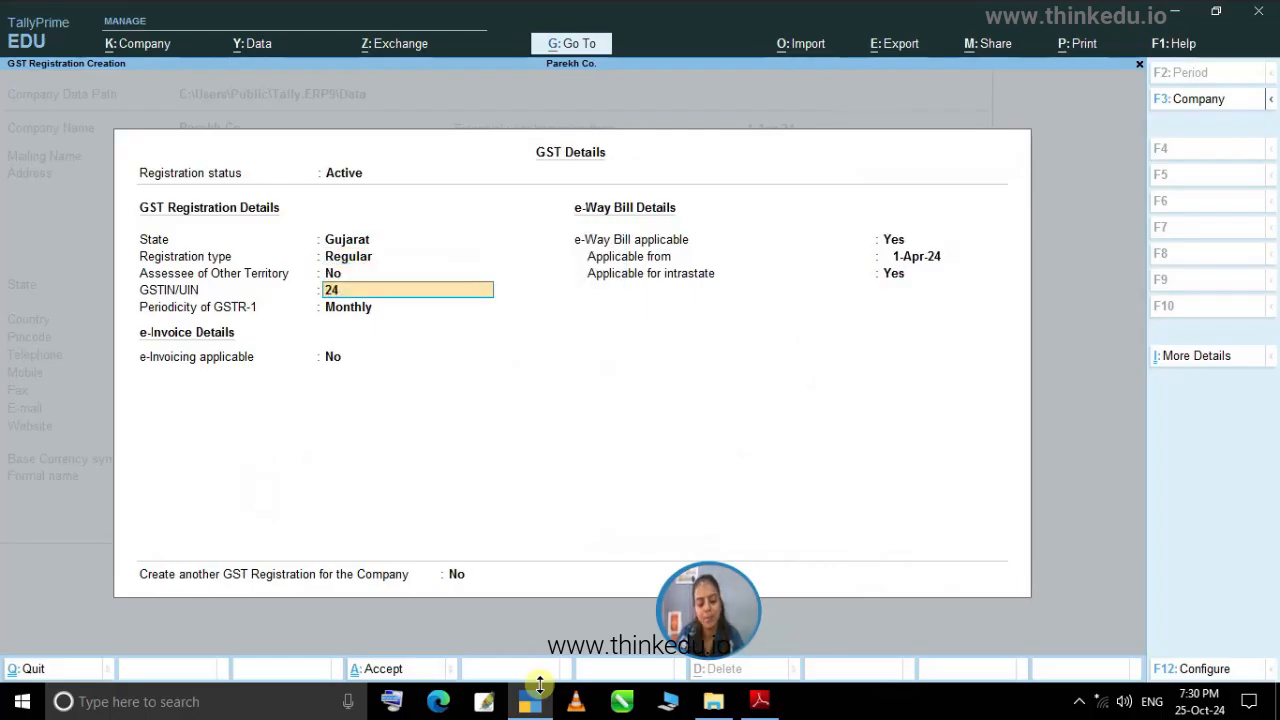
pyautogui.write('SDF')
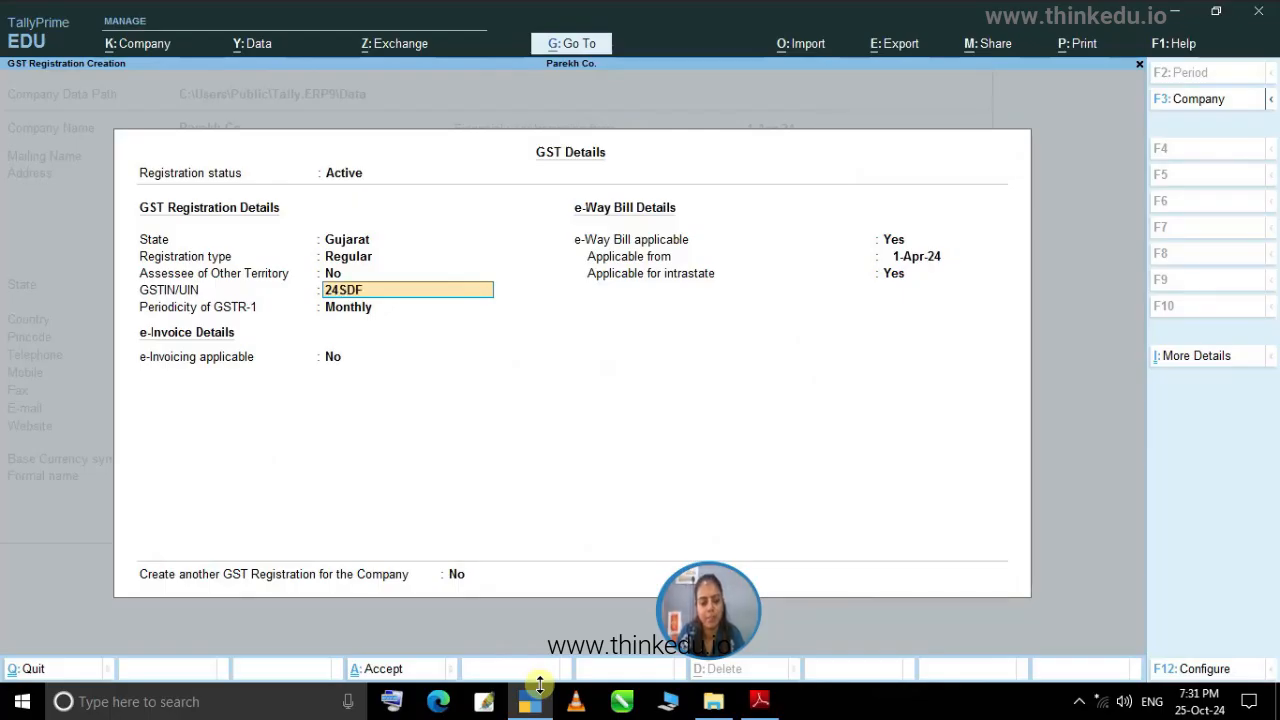
pyautogui.write('HG123')
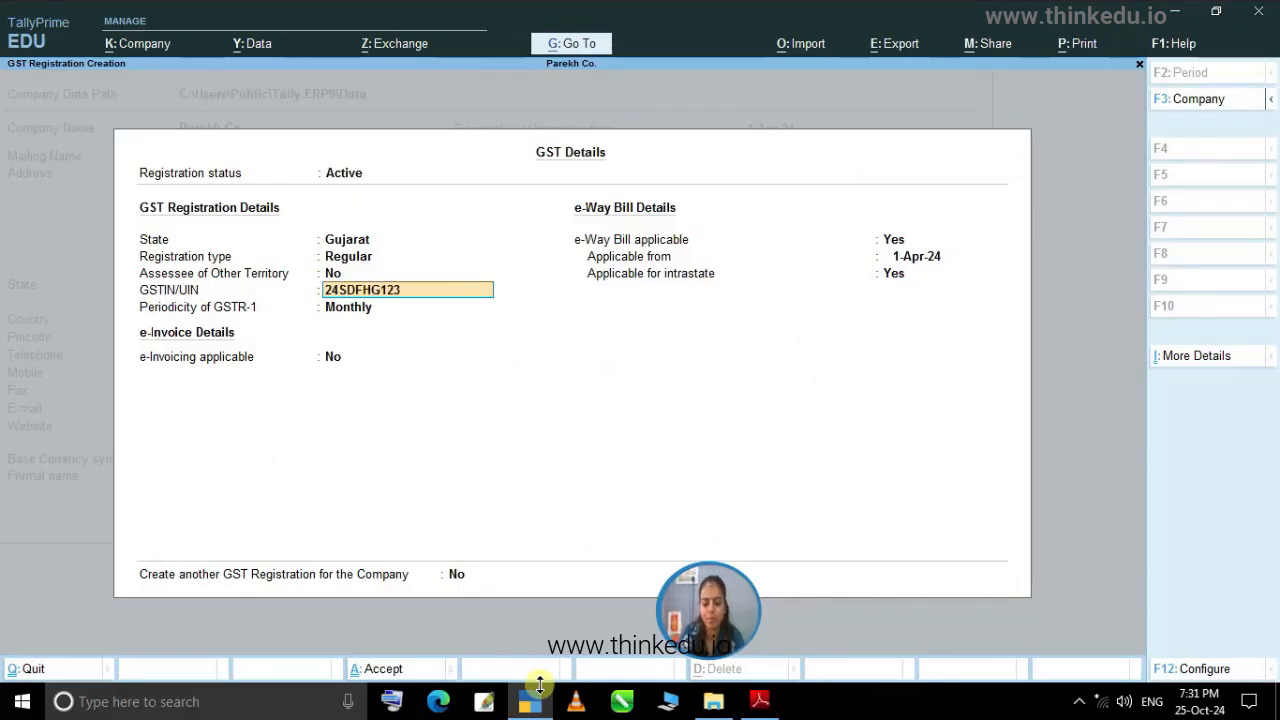
pyautogui.write('SD45F')
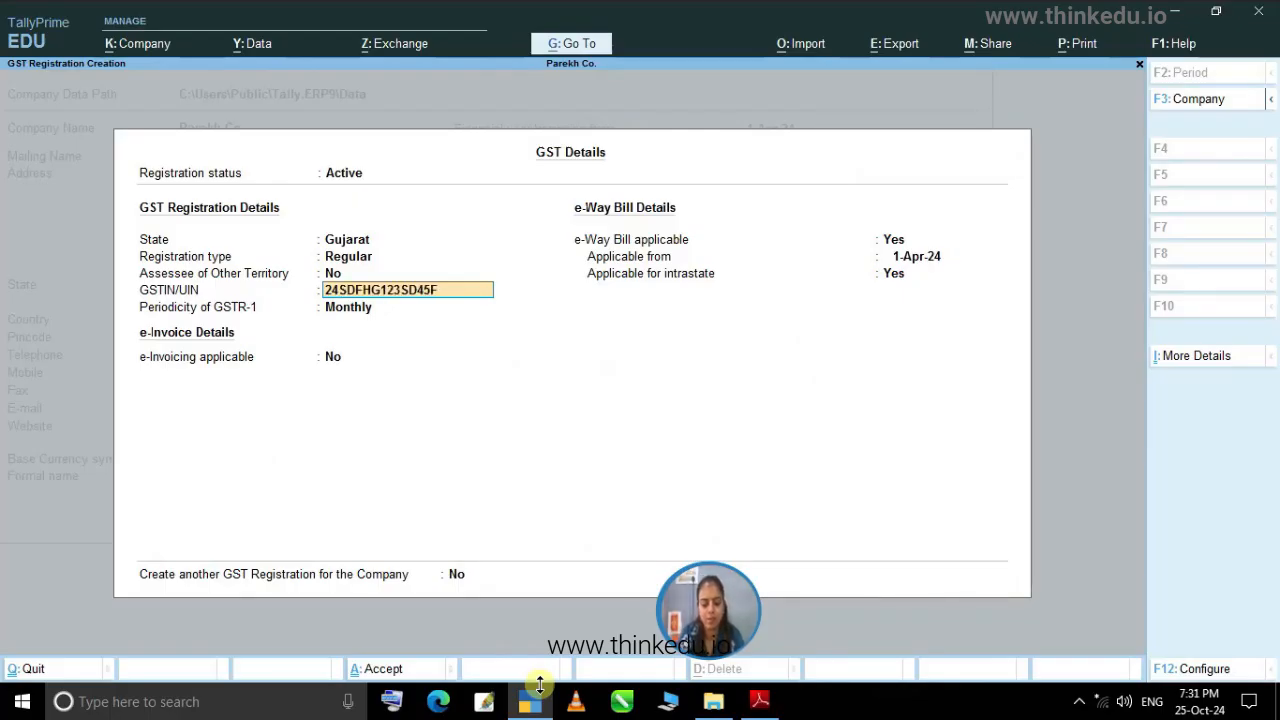
pyautogui.press('Return')
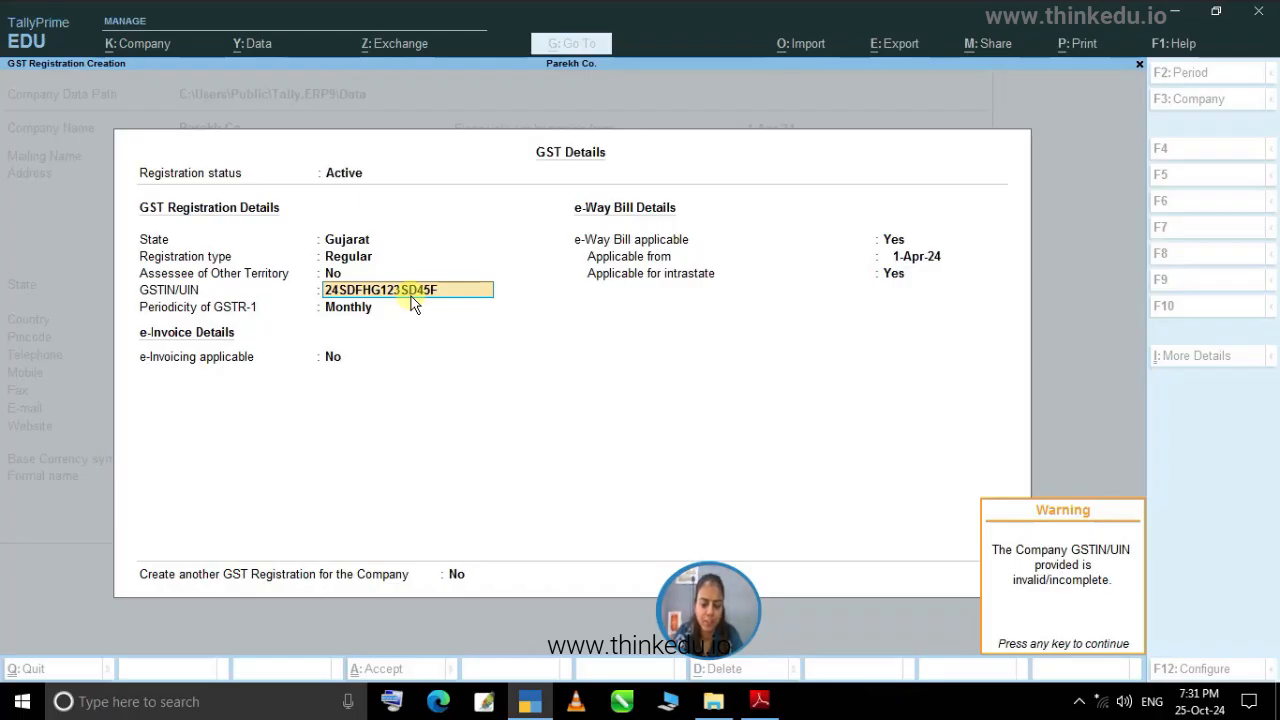
pyautogui.press('Return')
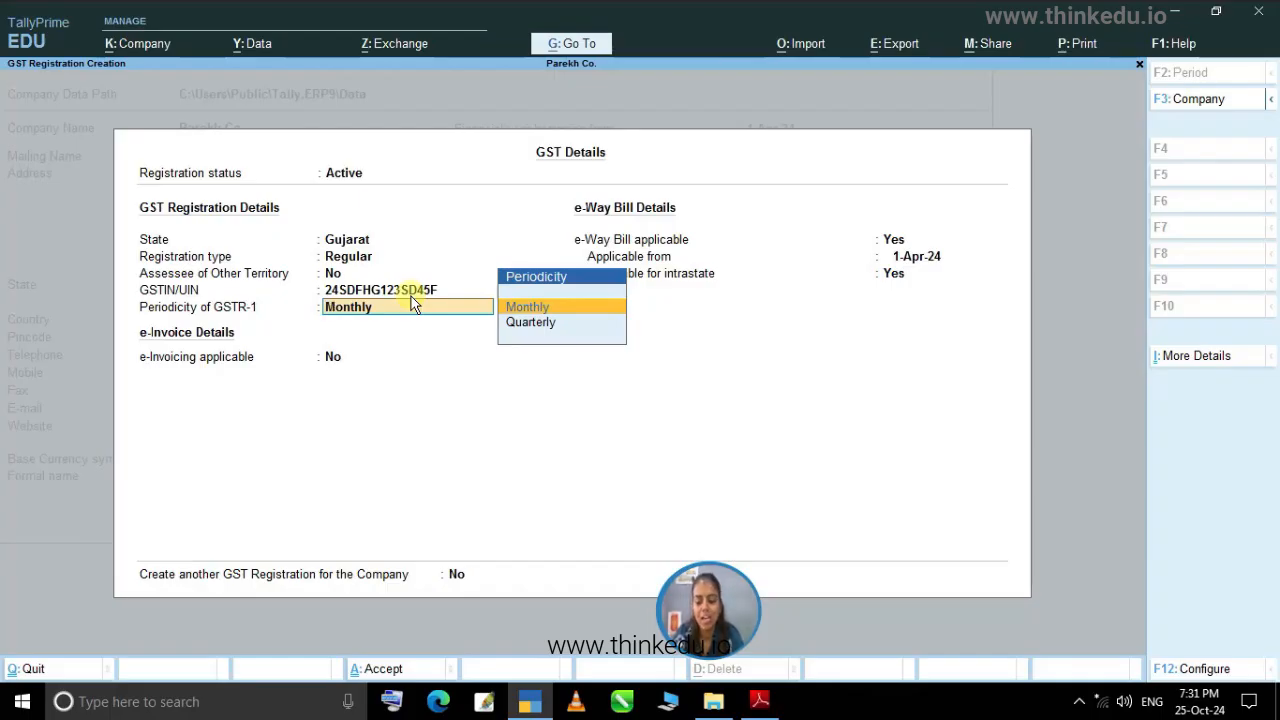
# Keep Monthly GSTR-1 periodicity, e-invoicing No and e-Way Bill applicable Yes, and save the GST details.
pyautogui.press('Return')
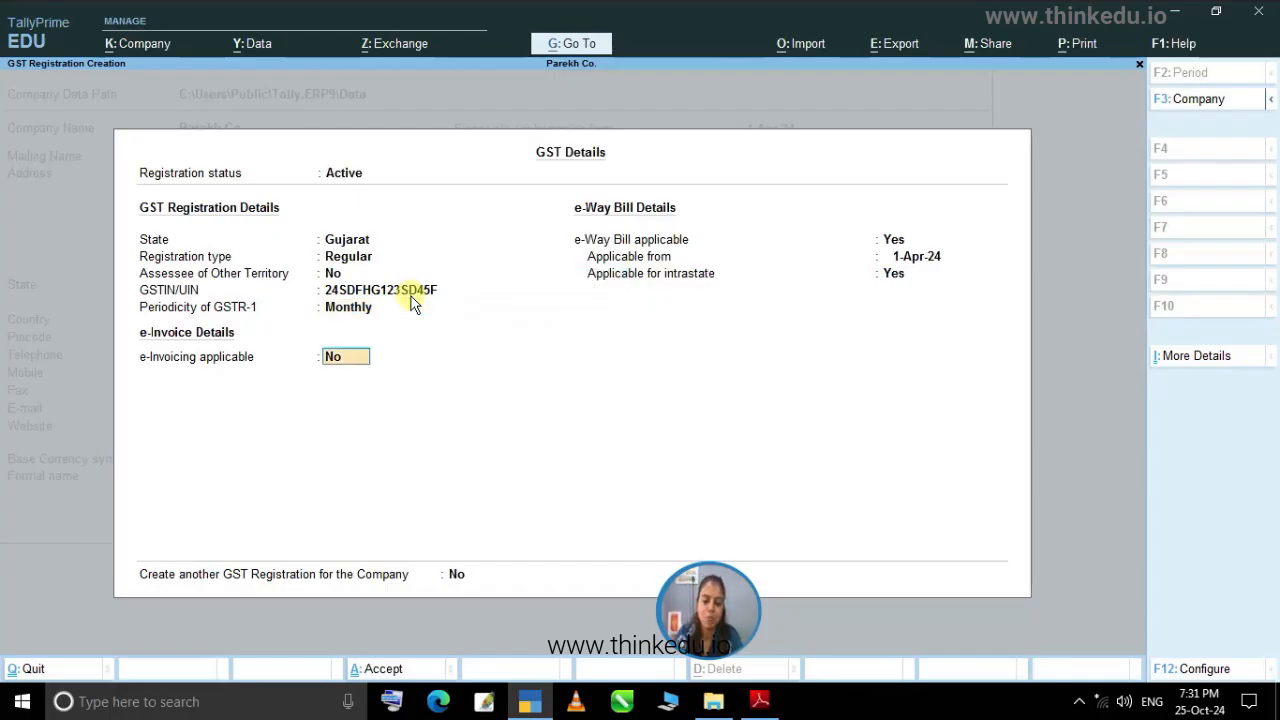
pyautogui.press('Return')
pyautogui.press('Return')
pyautogui.press('Return')
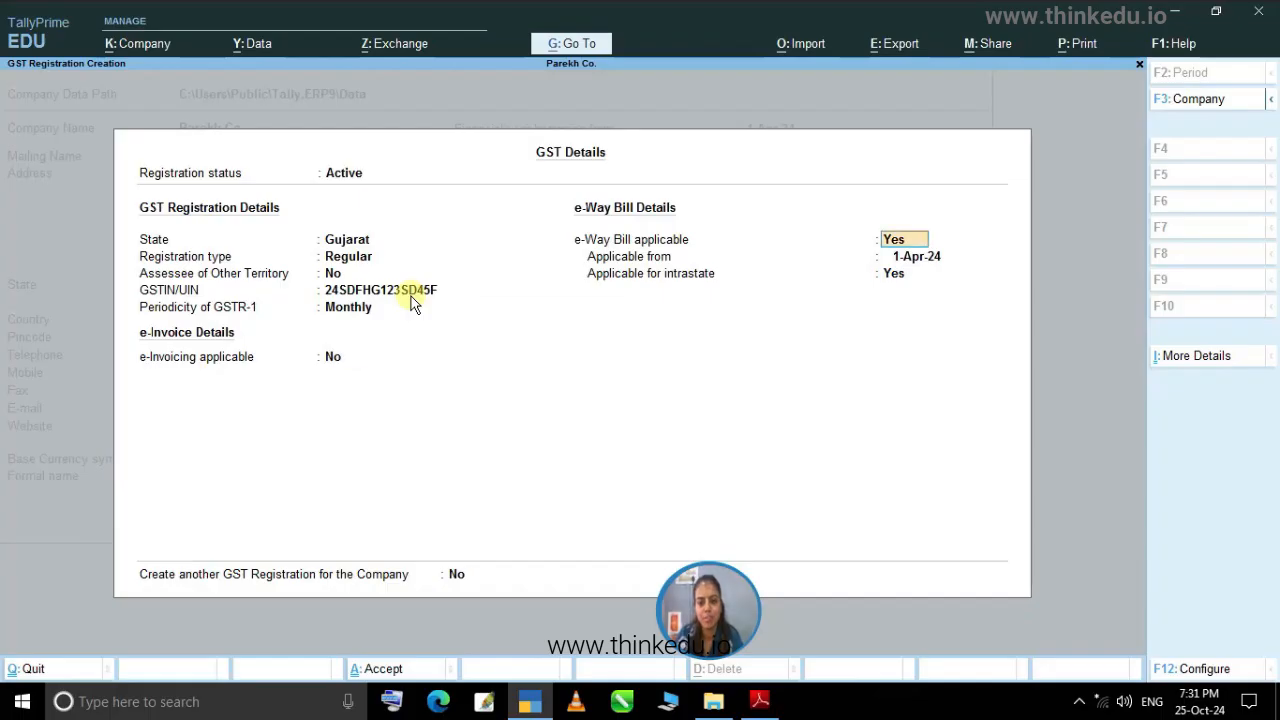
pyautogui.press('Return')
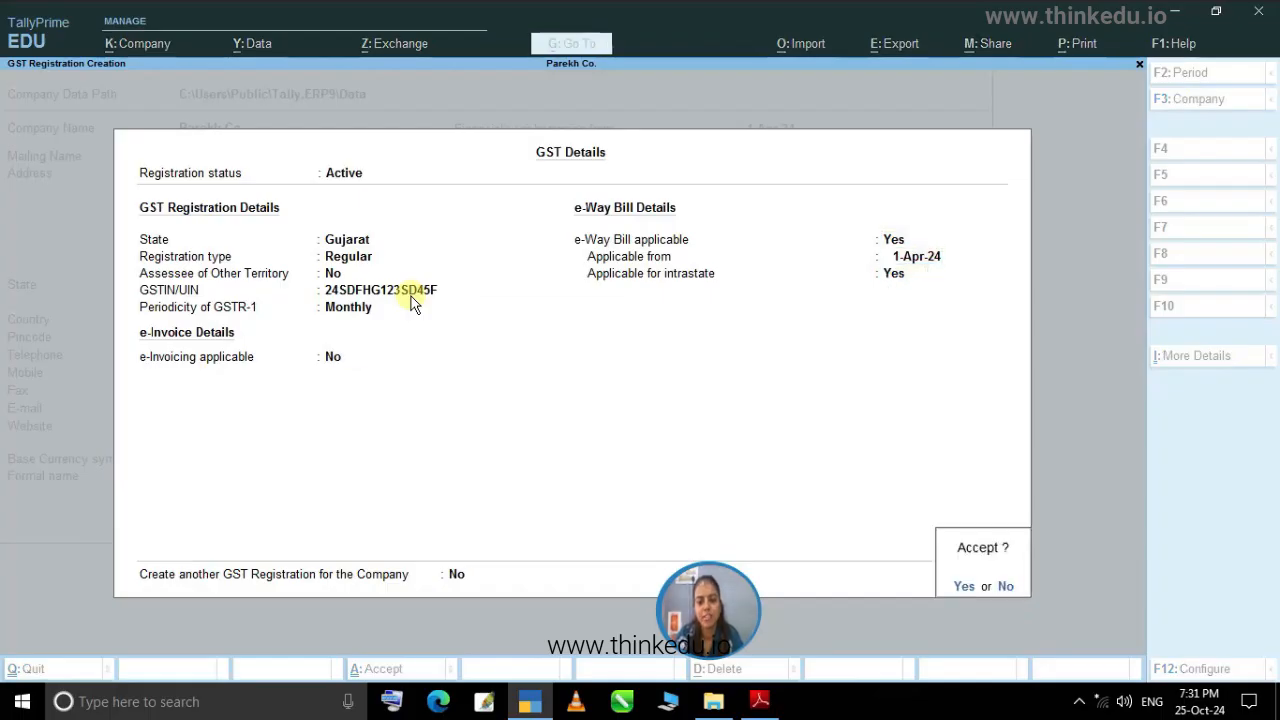
pyautogui.press('Return')
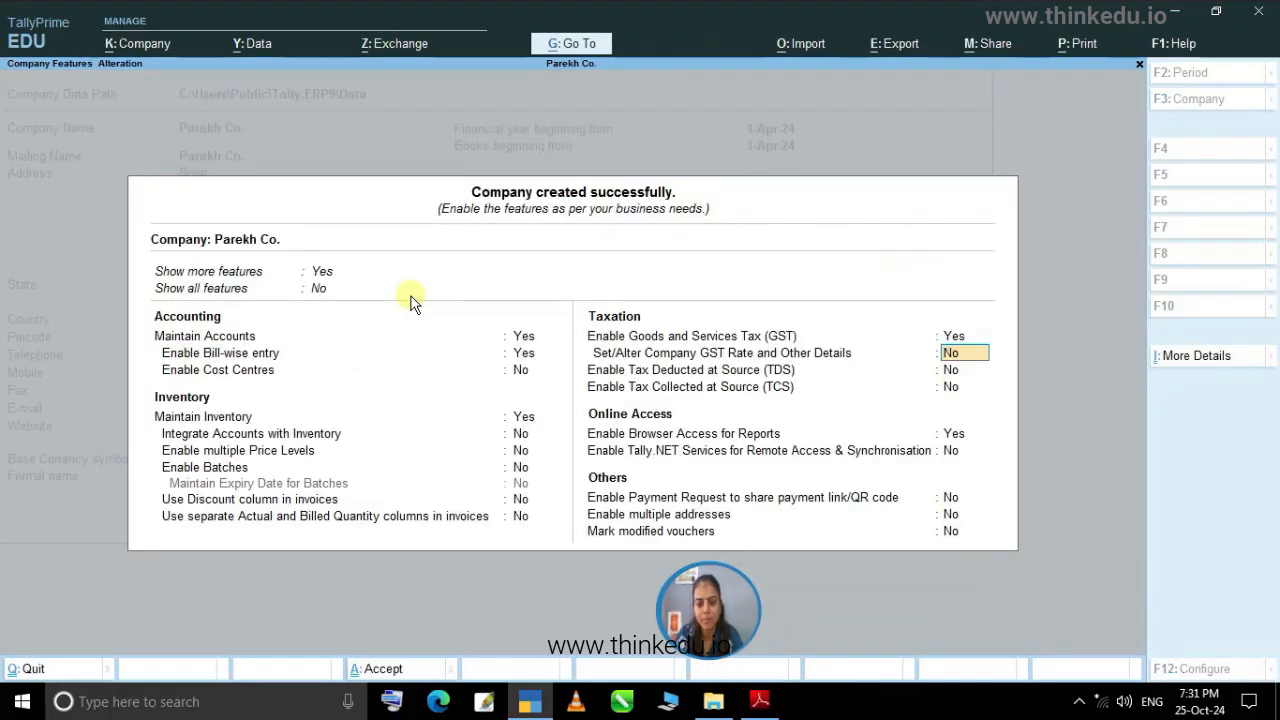
# Keep the remaining taxation, online access and other features at their defaults and save the company features.
pyautogui.press('Return')
pyautogui.press('Return')
pyautogui.press('Return')
pyautogui.press('Return')
pyautogui.press('Return')
pyautogui.press('Return')
pyautogui.press('Return')
pyautogui.press('Return')
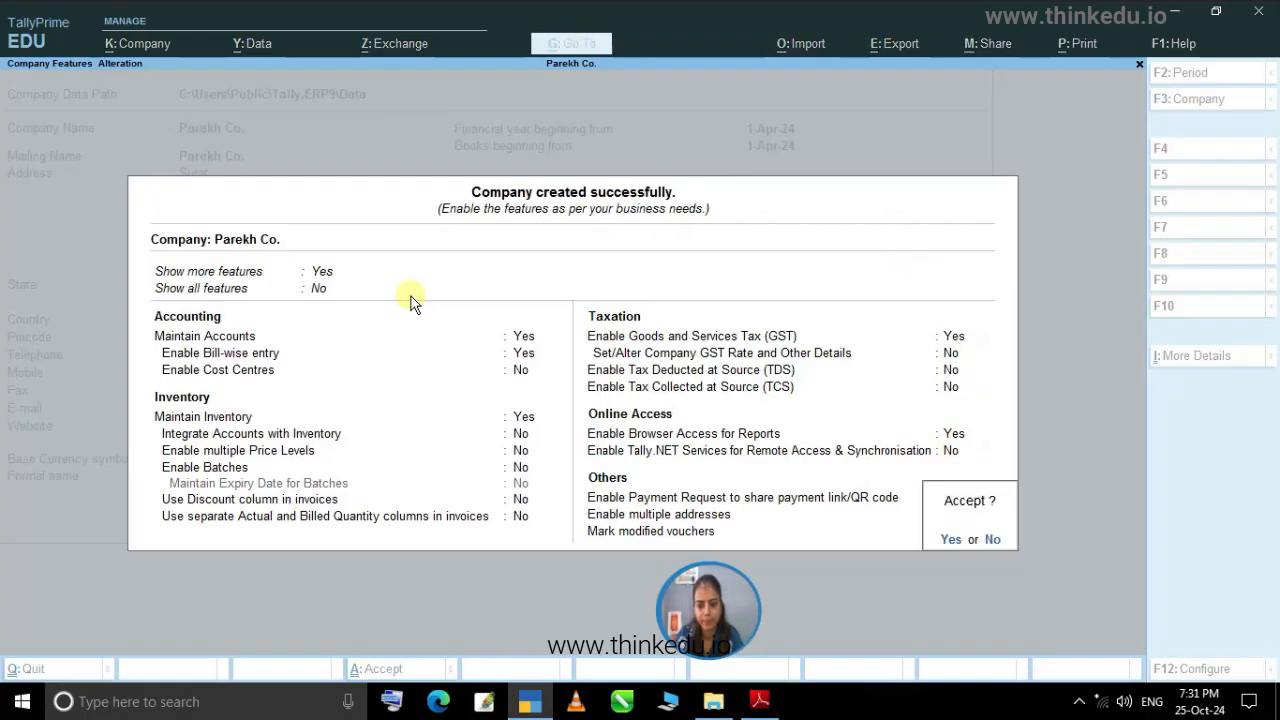
pyautogui.press('Return')
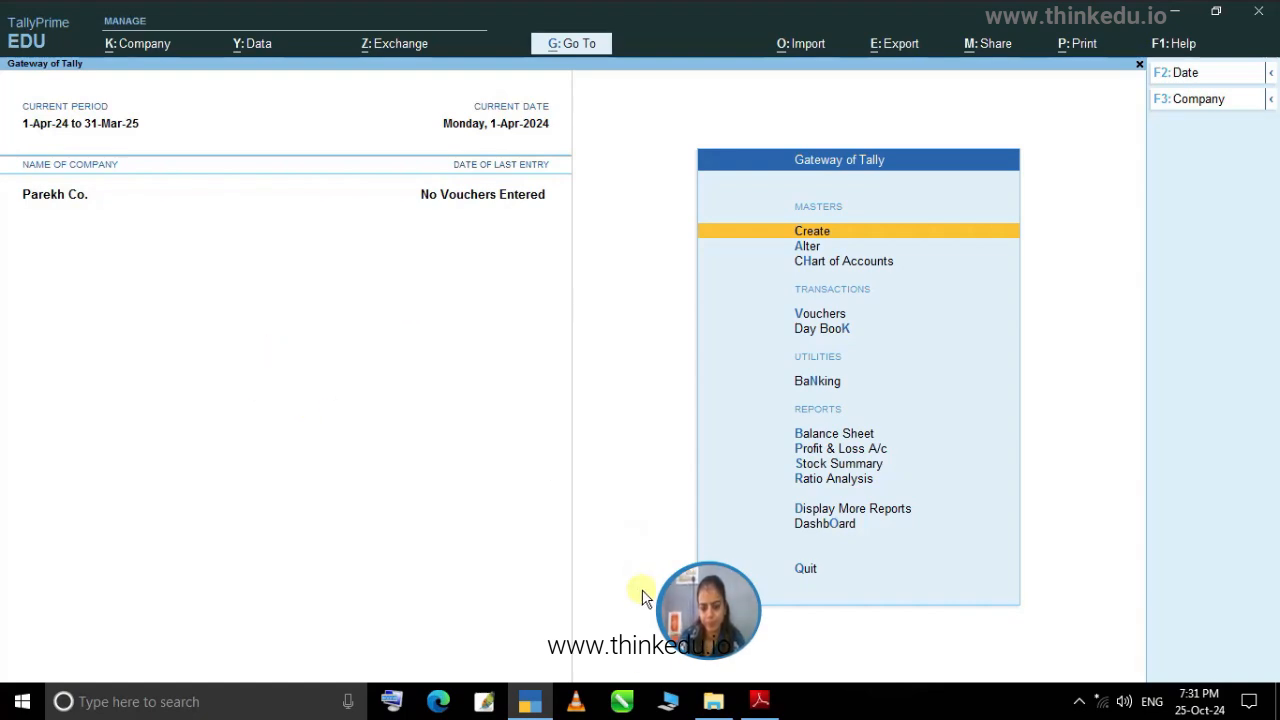
# Switch to Example-1 gst.pdf in Adobe Reader to read the opening cash and furniture amounts, and return to TallyPrime.
pyautogui.click(758, 702)
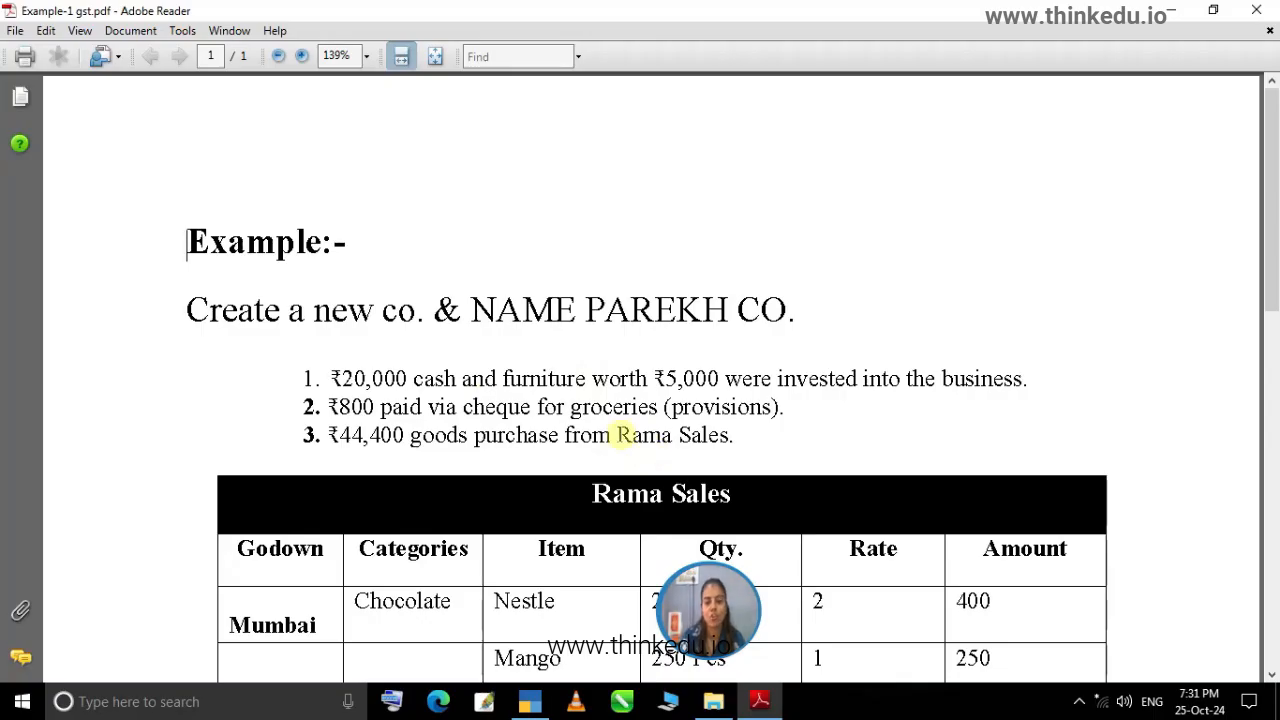
pyautogui.moveTo(550, 708)
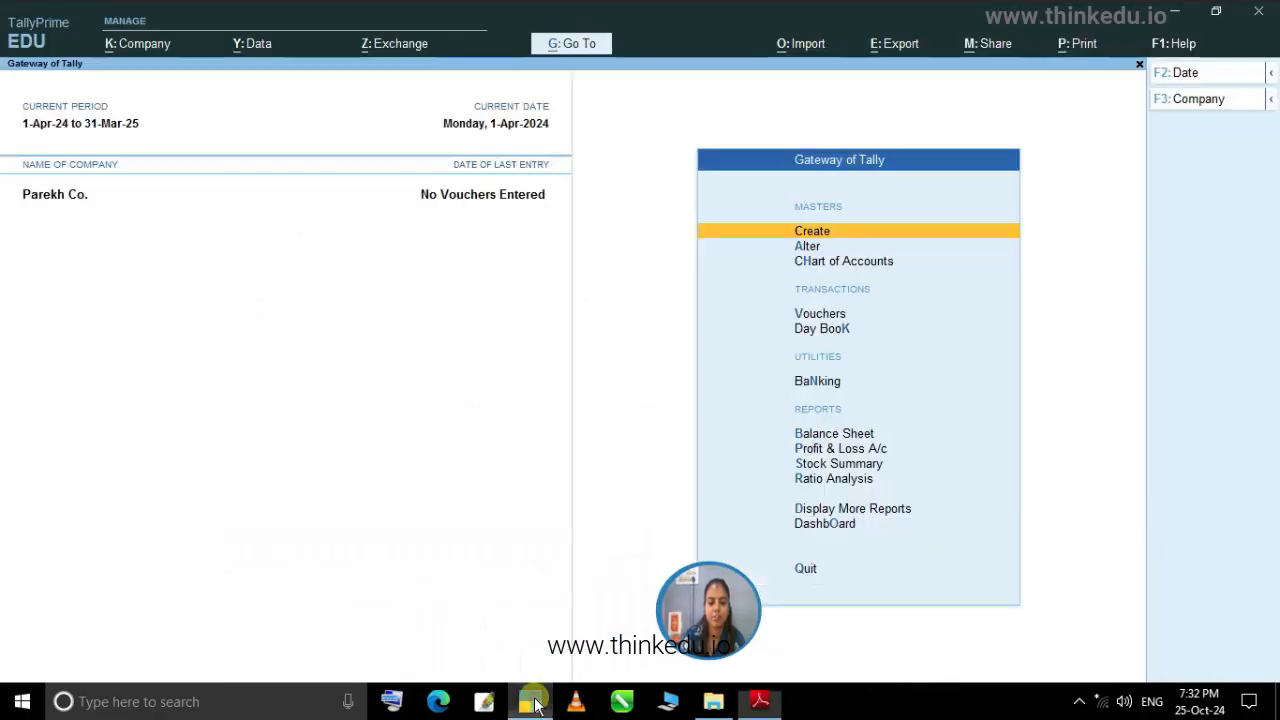
pyautogui.click(530, 701)
# Go into ledger creation and page back to the existing Cash ledger to alter it.
pyautogui.press('Return')
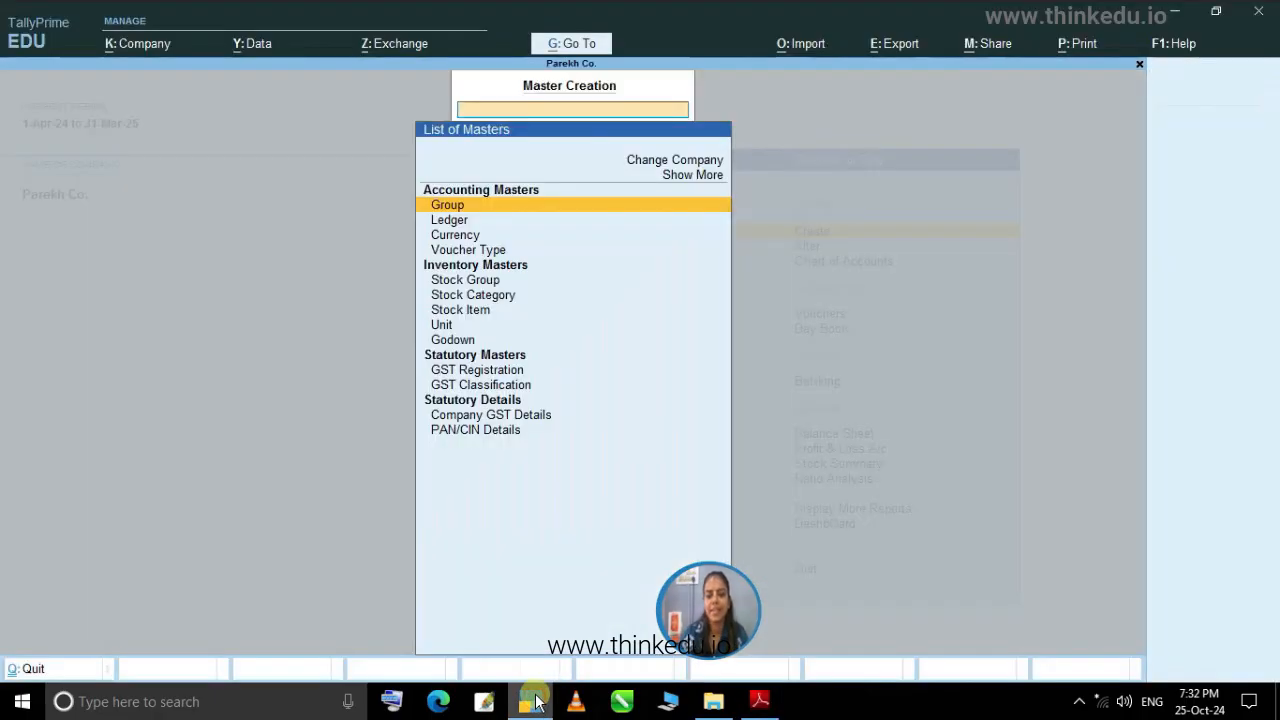
pyautogui.press('Down')
pyautogui.press('Return')
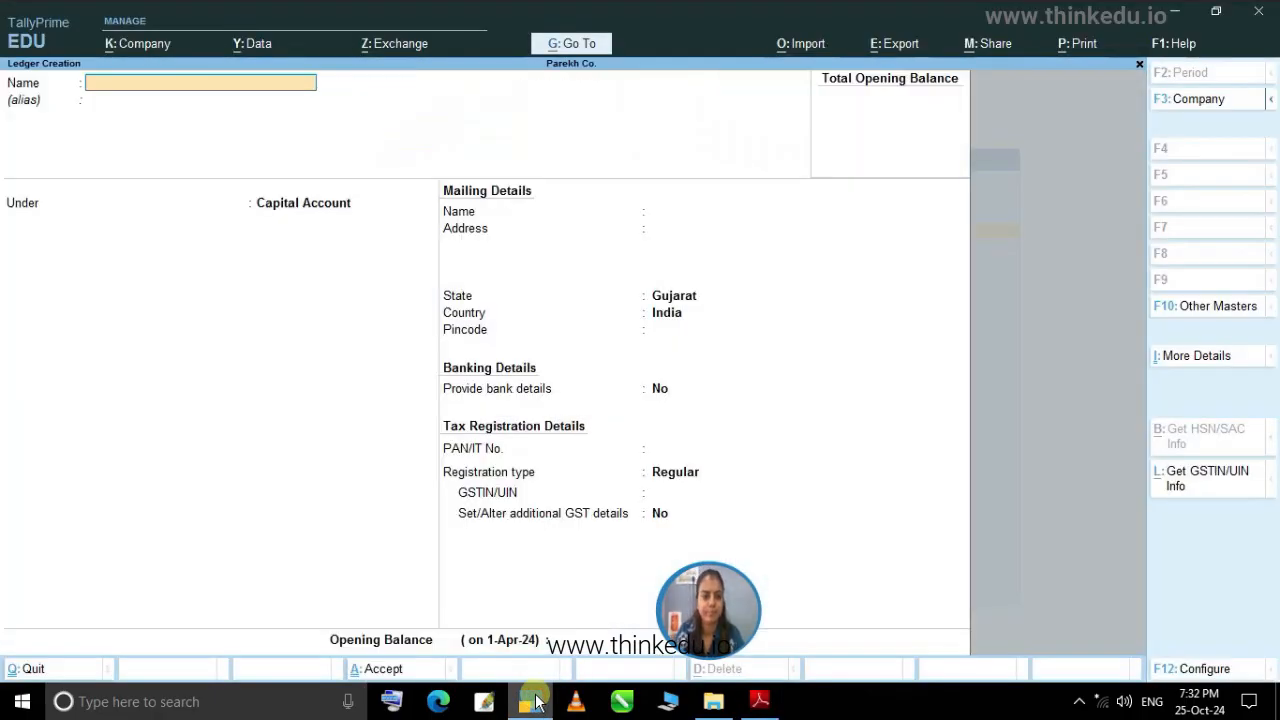
pyautogui.press('pageup')
pyautogui.press('pageup')
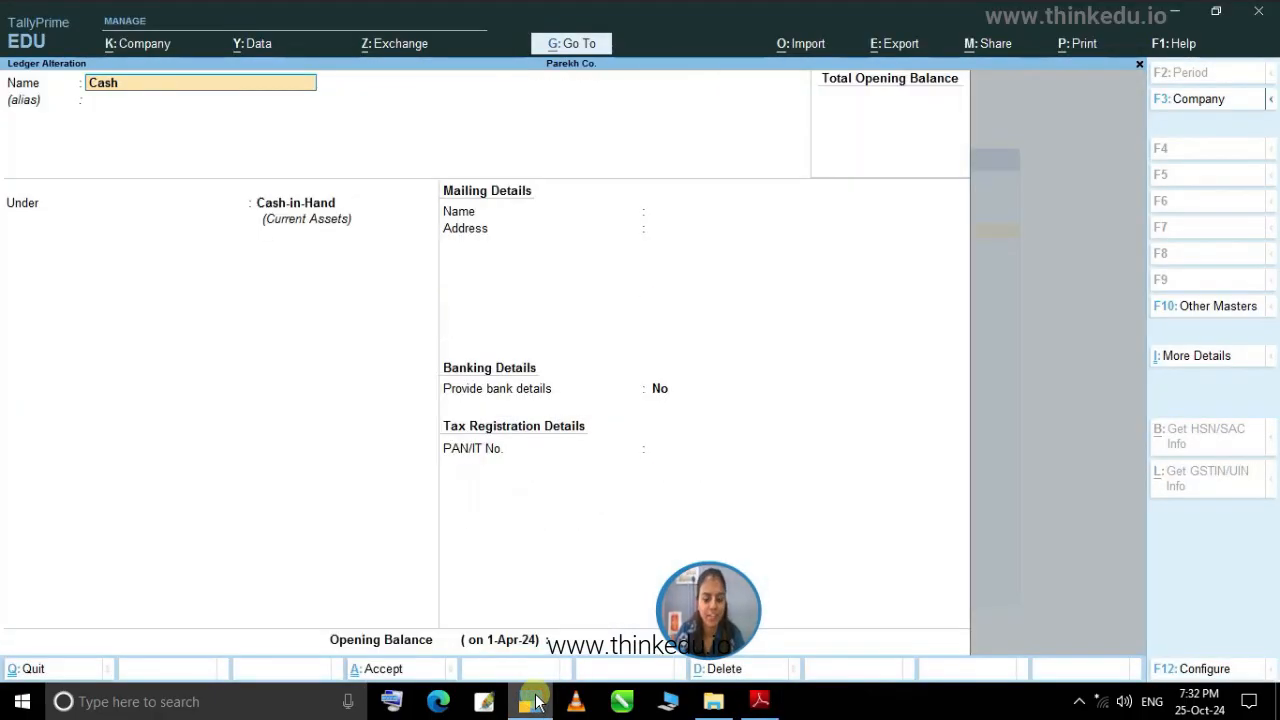
# Set the Cash ledger's opening balance to 20,000 Dr and save the ledger.
pyautogui.press('Return')
pyautogui.press('Return')
pyautogui.press('Return')
pyautogui.press('Return')
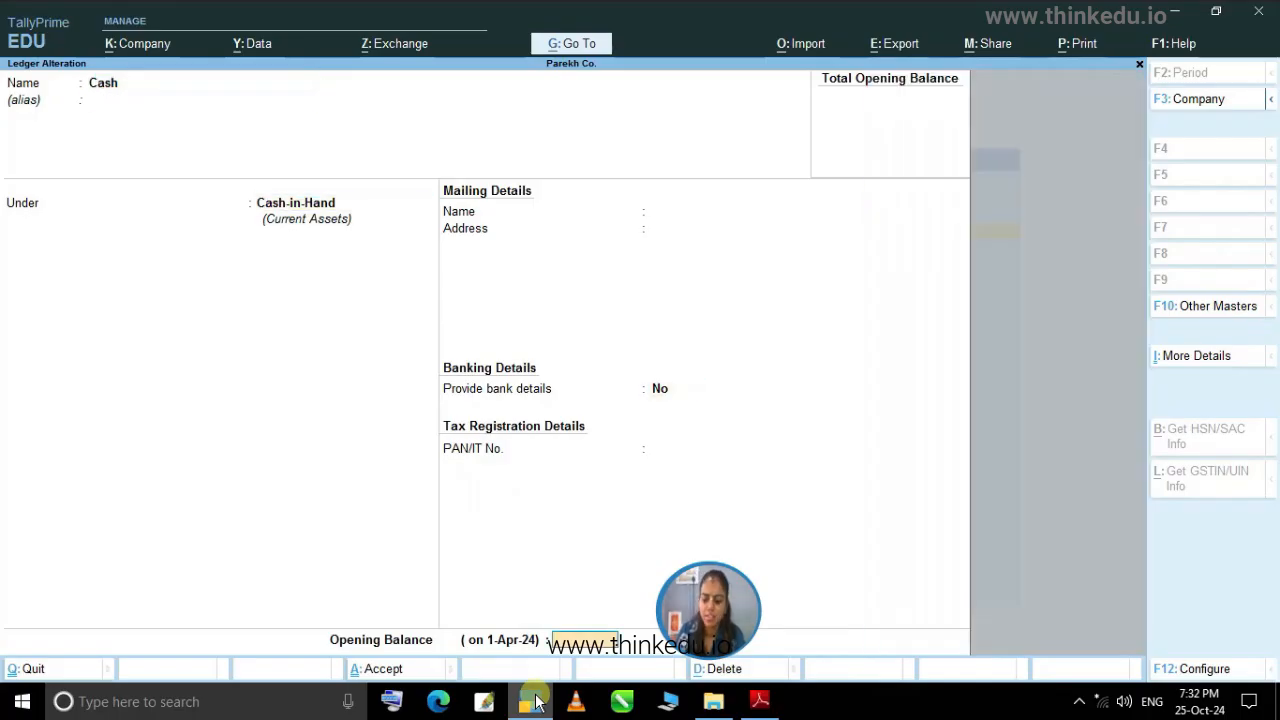
pyautogui.write('20000')
pyautogui.press('Return')
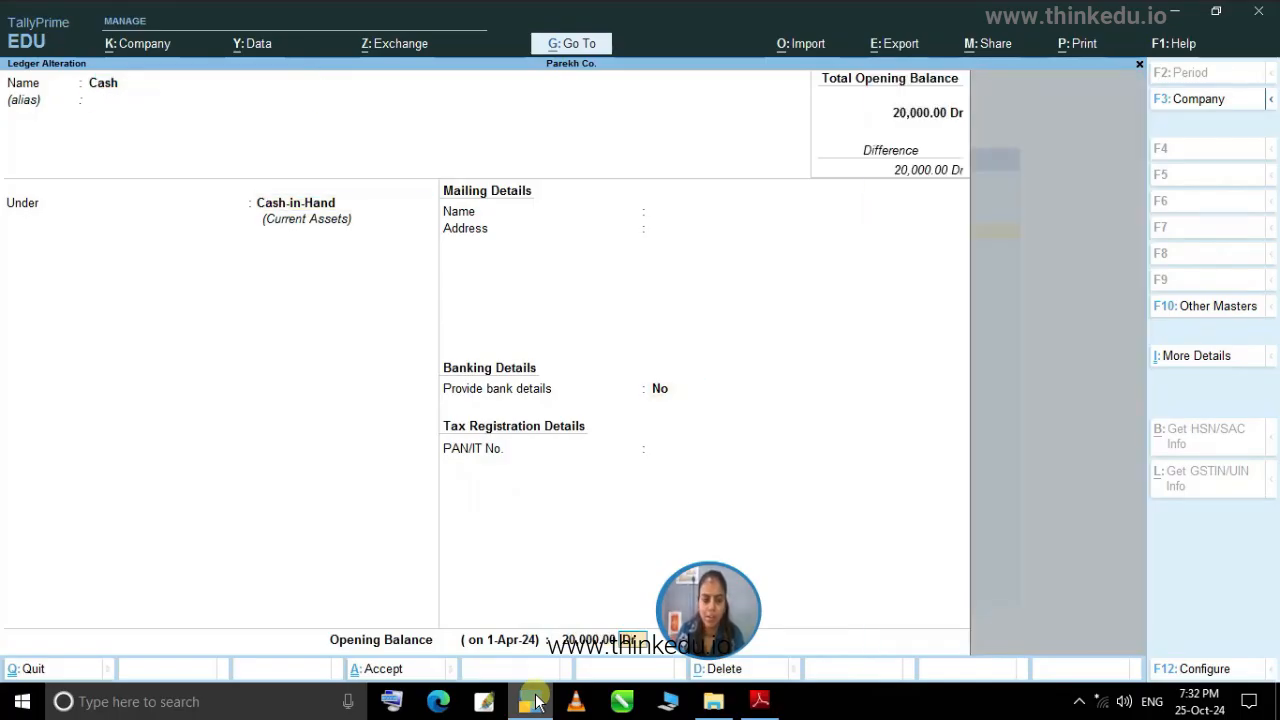
pyautogui.press('Return')
pyautogui.write('y')
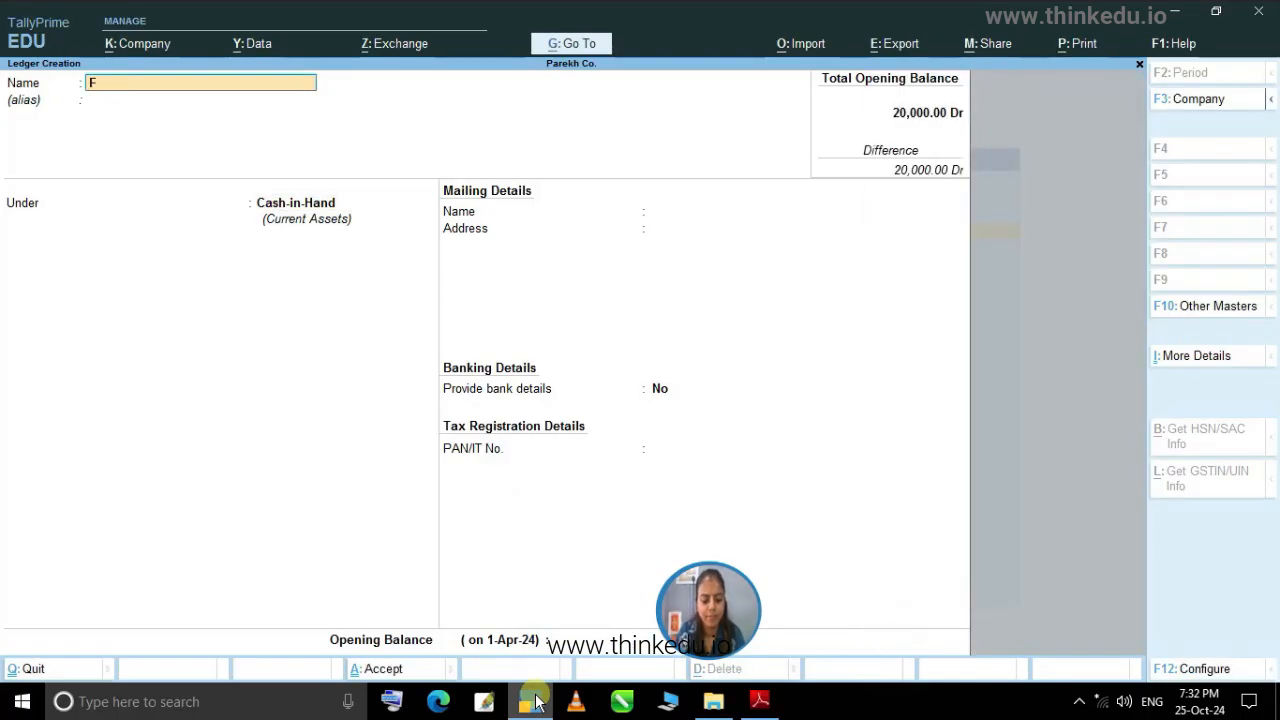
# Name a new ledger Furniture and place it under the Fixed Assets group.
pyautogui.write('Furniture')
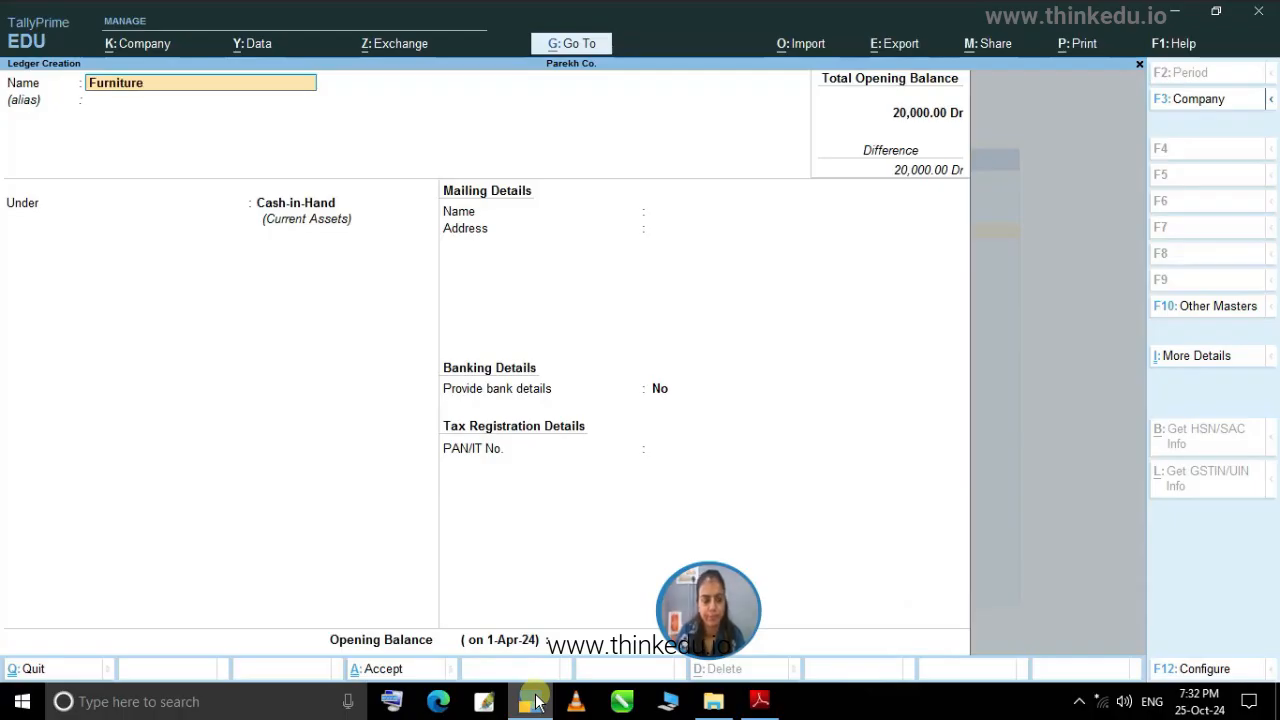
pyautogui.press('Return')
pyautogui.press('Return')
pyautogui.write('F')
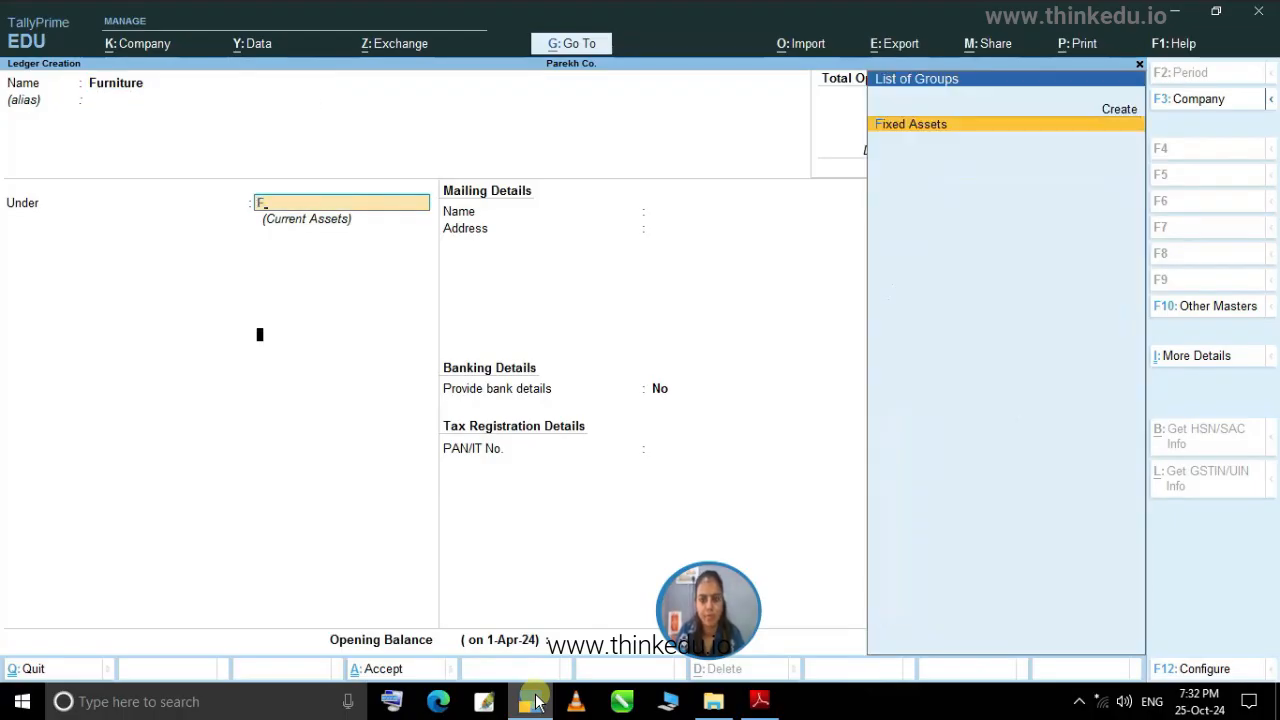
pyautogui.press('Return')
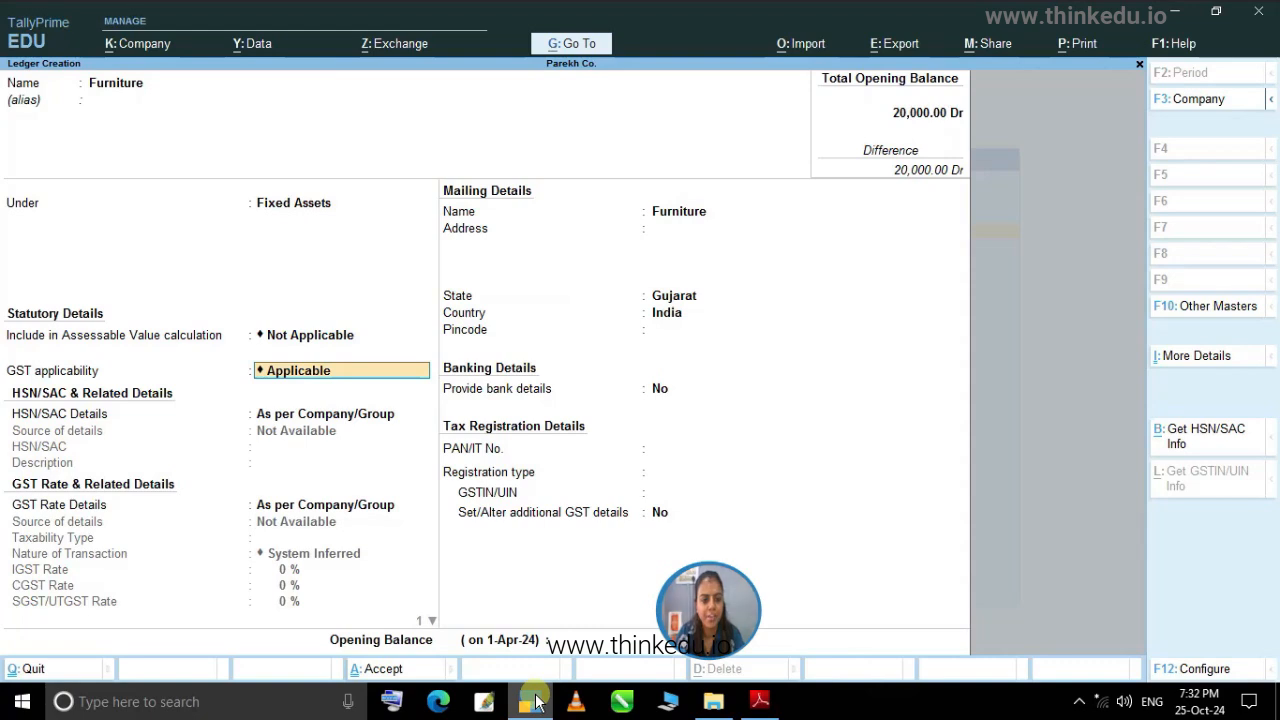
# Keep Furniture's GST applicability as Applicable, type of supply Goods, state Gujarat and the remaining mailing, banking and tax details at their defaults.
pyautogui.press('Return')
pyautogui.press('Return')
pyautogui.press('Return')
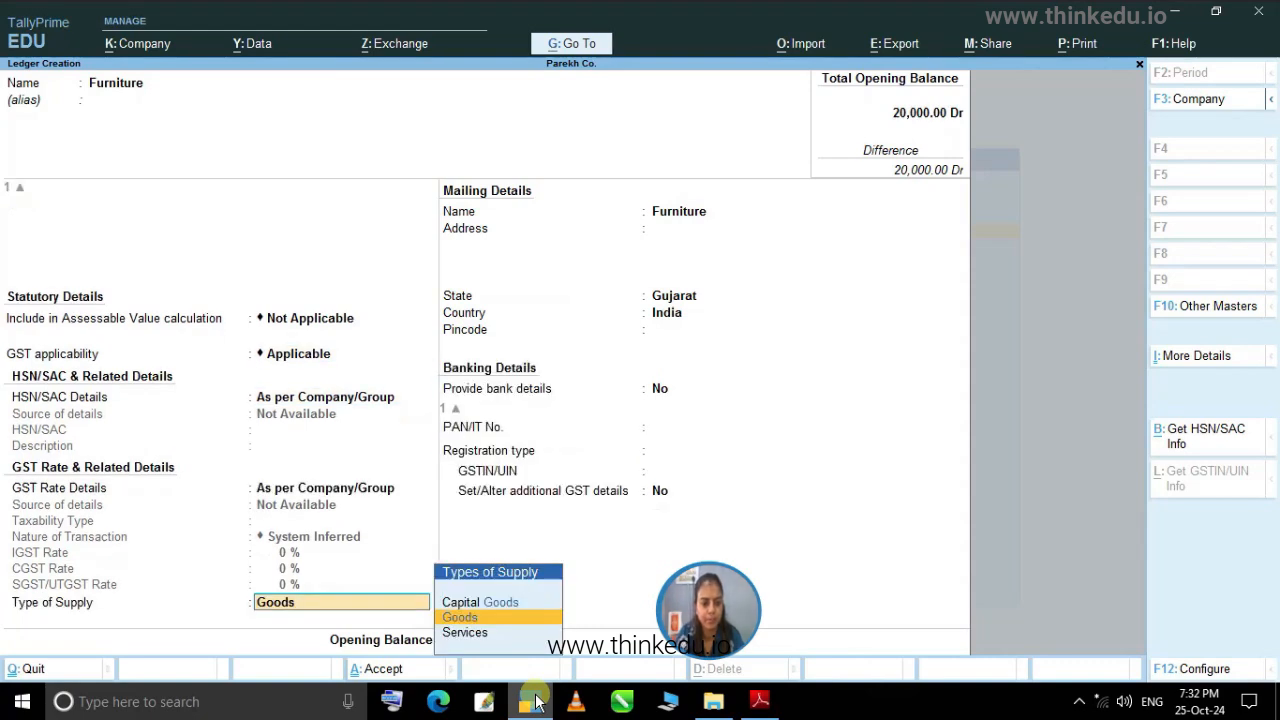
pyautogui.press('Return')
pyautogui.press('Return')
pyautogui.press('Return')
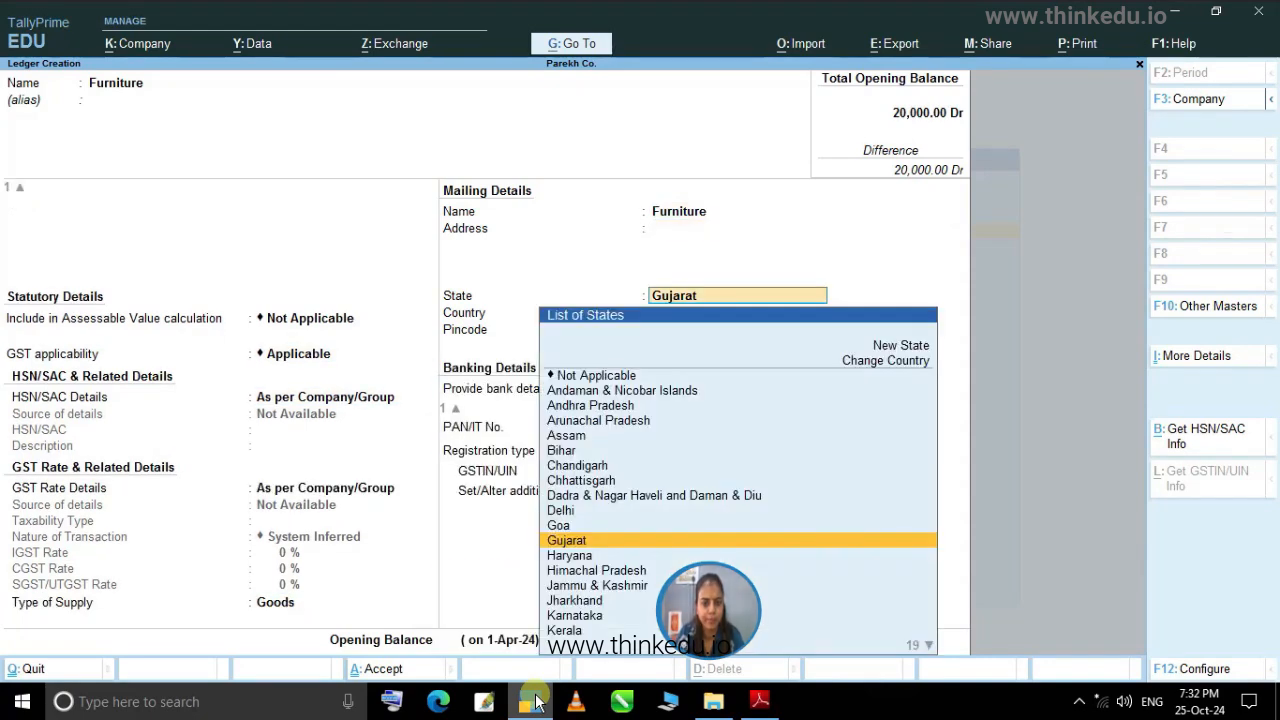
pyautogui.press('Return')
pyautogui.press('Return')
pyautogui.press('Return')
pyautogui.press('Return')
pyautogui.press('Return')
pyautogui.press('Return')
pyautogui.press('Return')
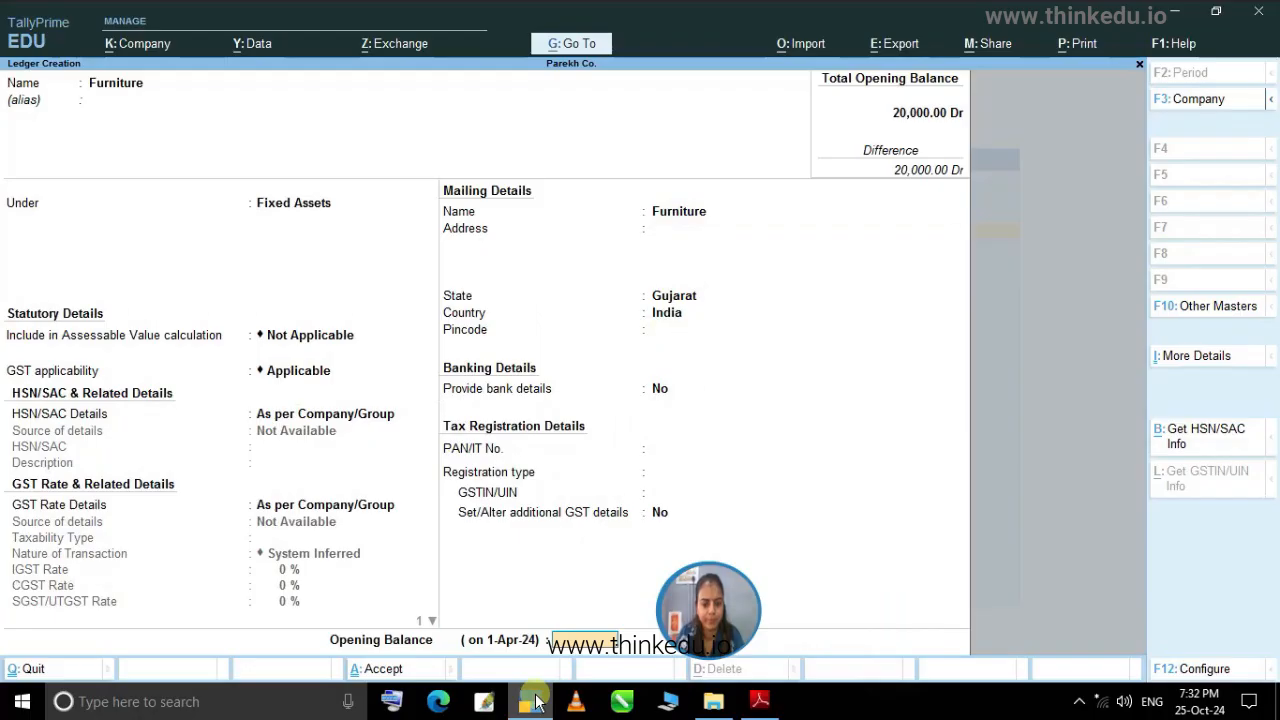
# Set the Furniture ledger's opening balance to 5,000 Dr and save the ledger.
pyautogui.press('Return')
pyautogui.press('Escape')
pyautogui.write('5,000')
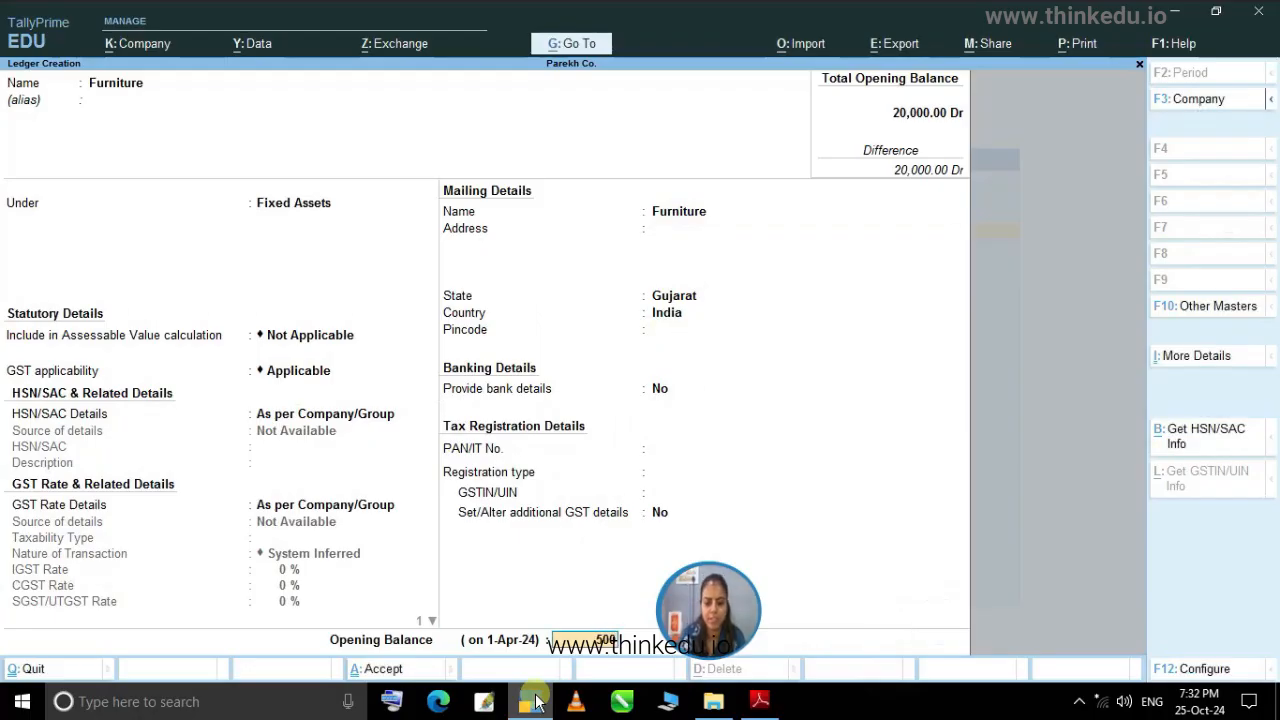
pyautogui.press('Return')
pyautogui.press('Return')
pyautogui.press('Return')
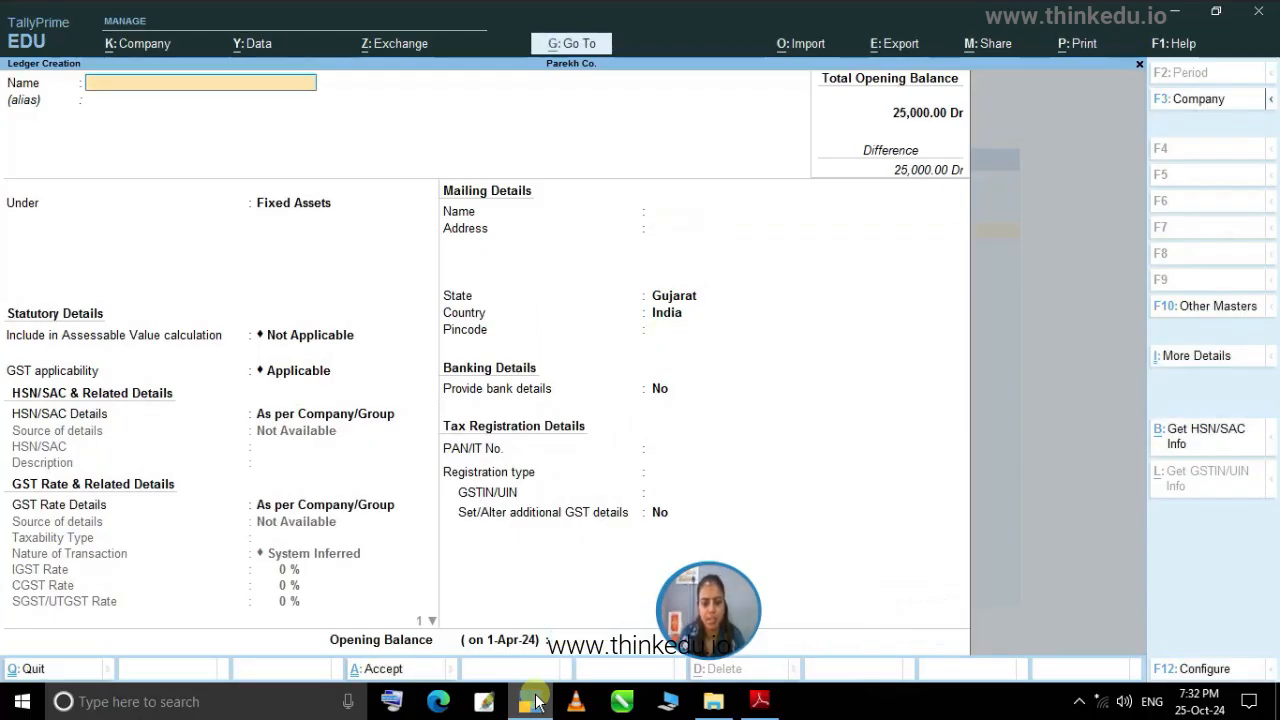
# Name a new ledger Bank and place it under the Bank Accounts group.
pyautogui.write('Bank')
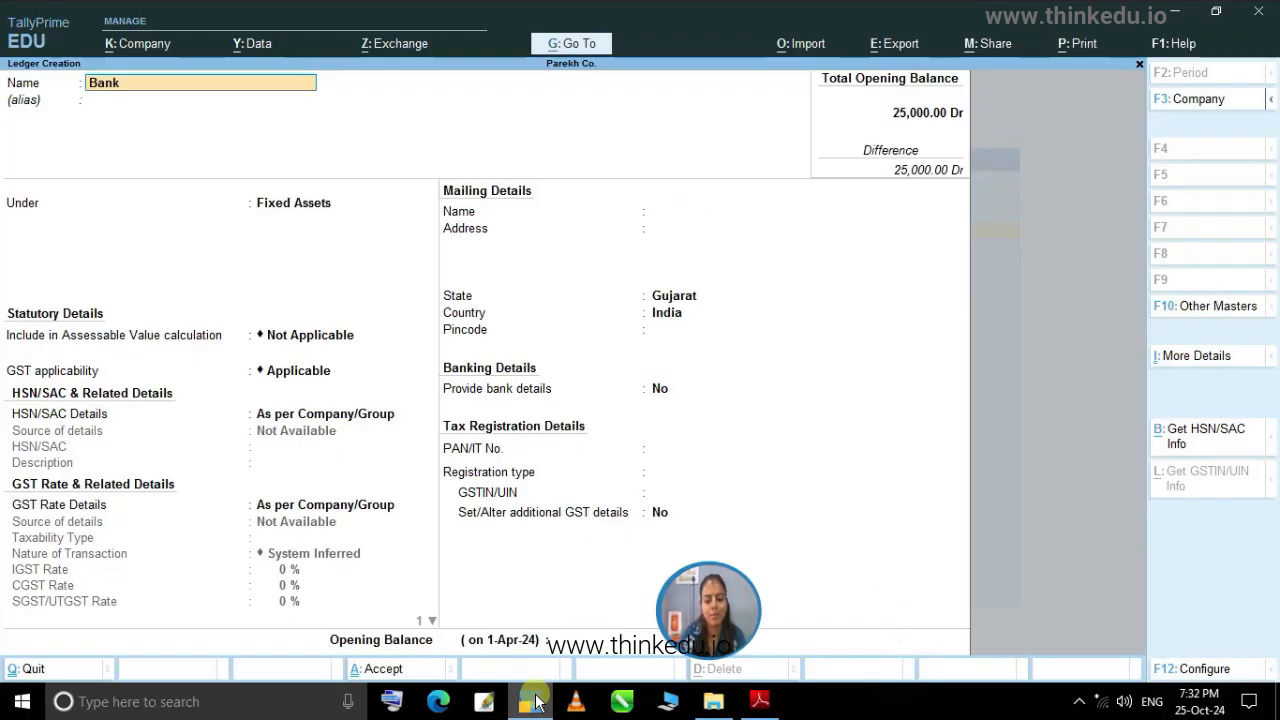
pyautogui.press('Return')
pyautogui.press('Return')
pyautogui.write('B')
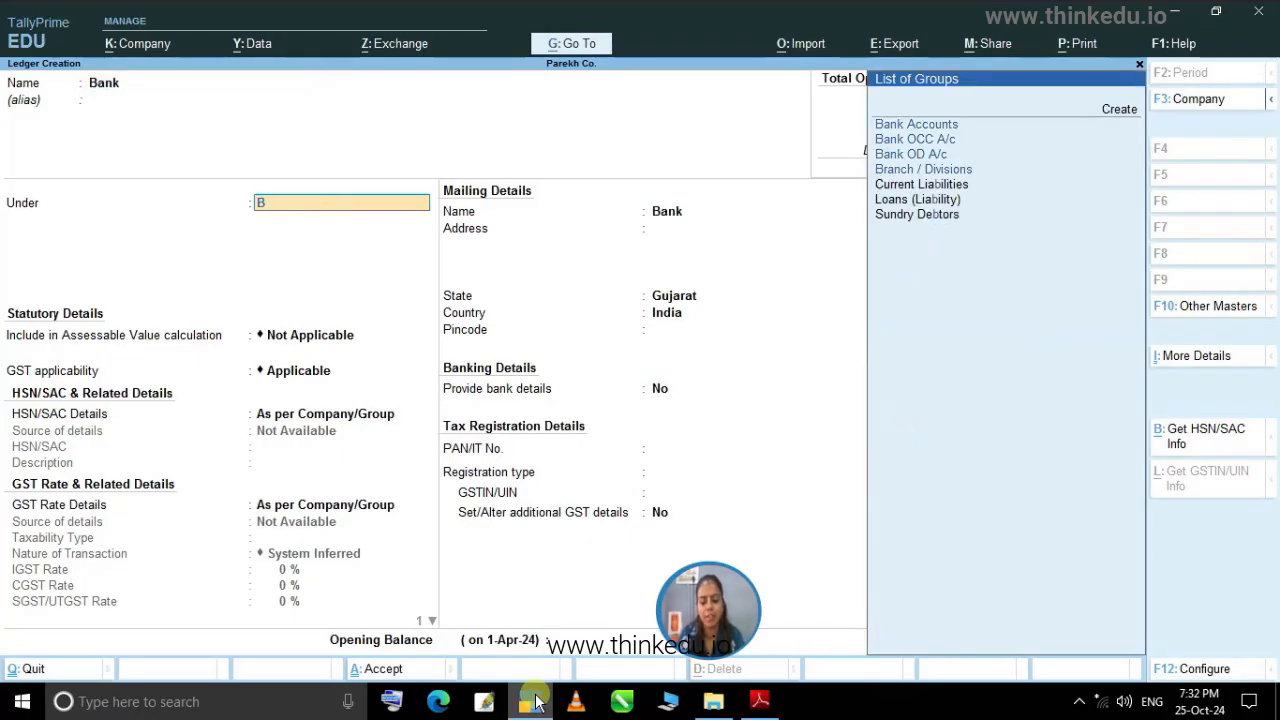
pyautogui.press('Return')
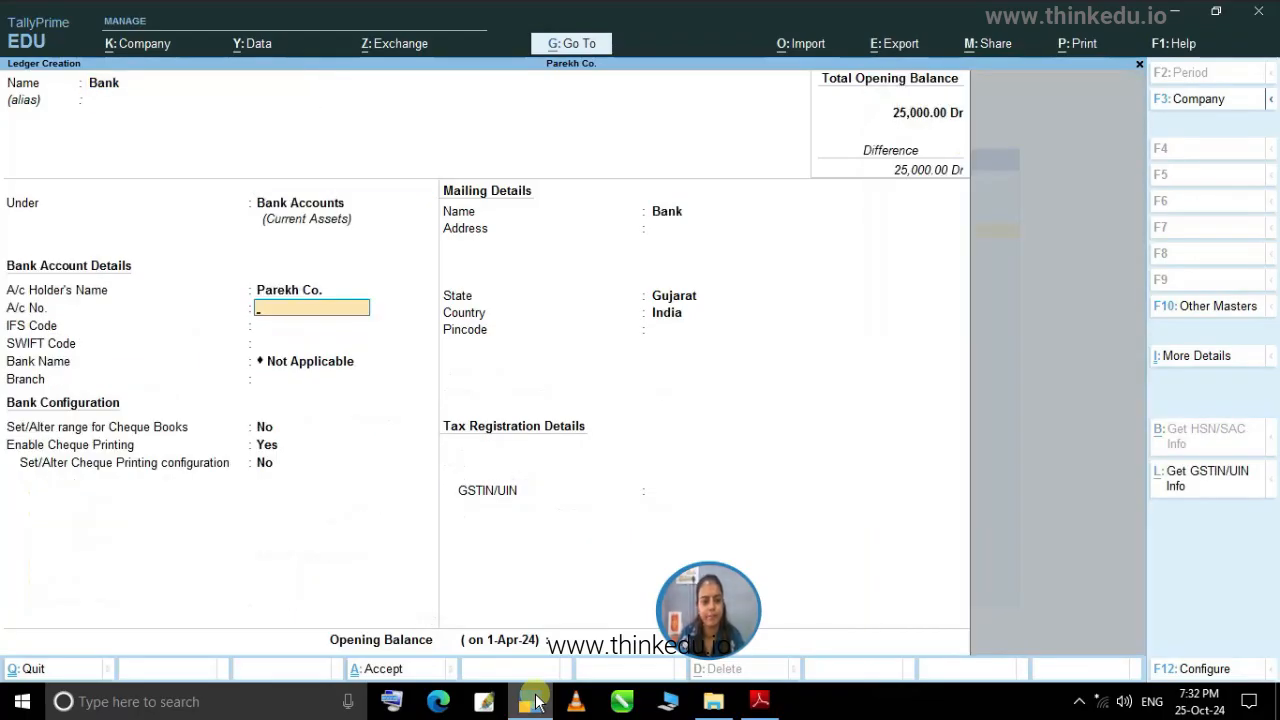
# Leave the Bank ledger's account details blank and keep its bank configuration, mailing and tax details at their defaults.
pyautogui.press('Return')
pyautogui.press('Return')
pyautogui.press('Return')
pyautogui.press('Return')
pyautogui.press('Return')
pyautogui.press('Return')
pyautogui.press('Return')
pyautogui.press('Return')
pyautogui.press('Return')
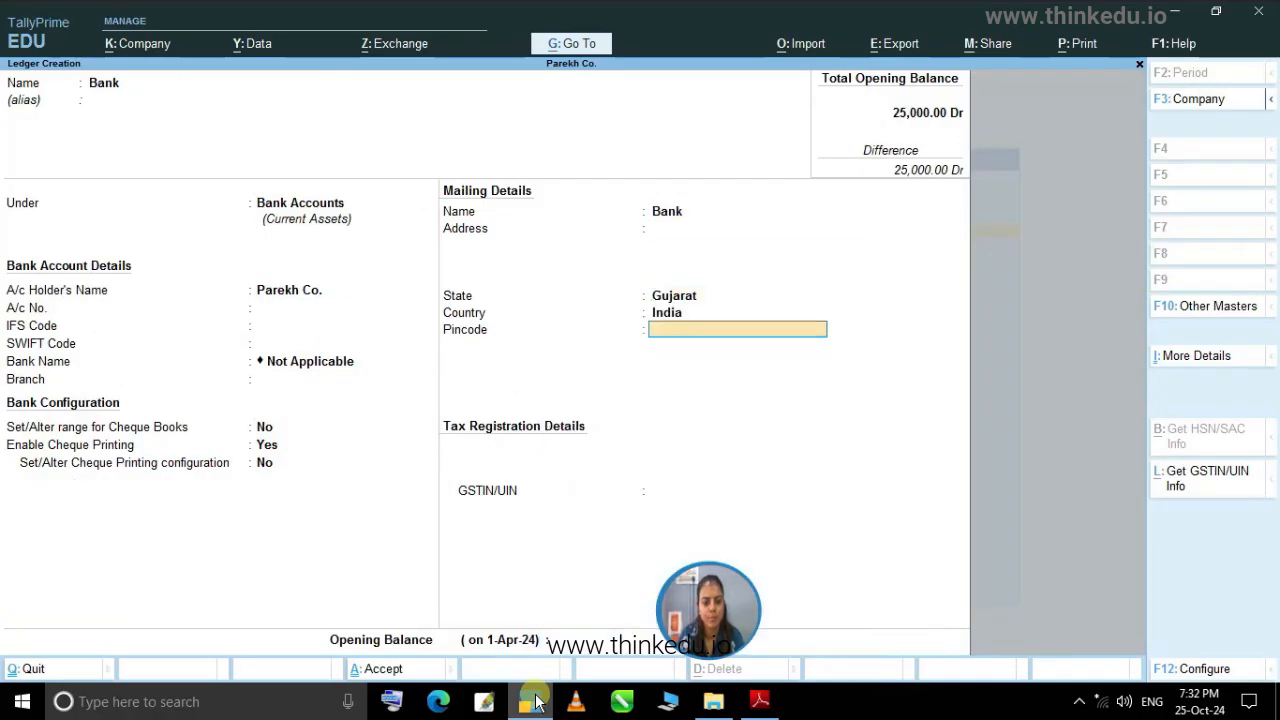
pyautogui.press('Return')
pyautogui.press('Return')
# Set the Bank ledger's opening balance to 20,000 Dr and save the ledger.
pyautogui.write('20000')
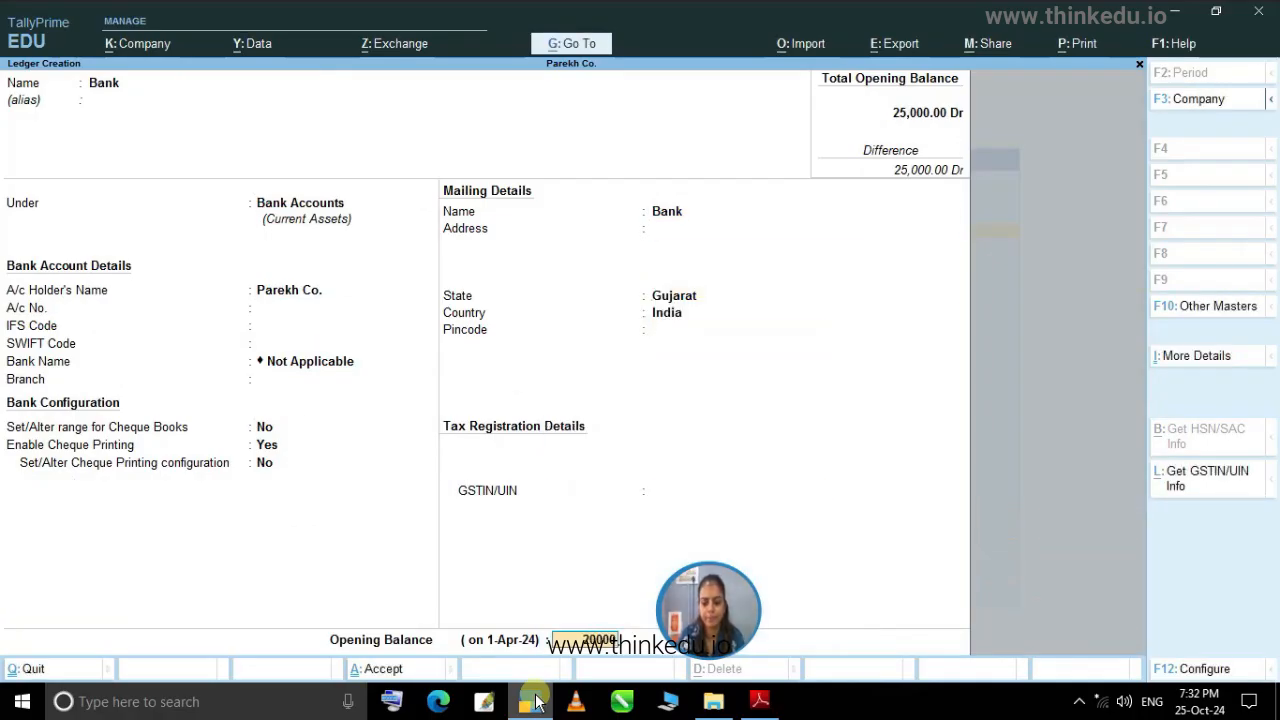
pyautogui.press('Return')
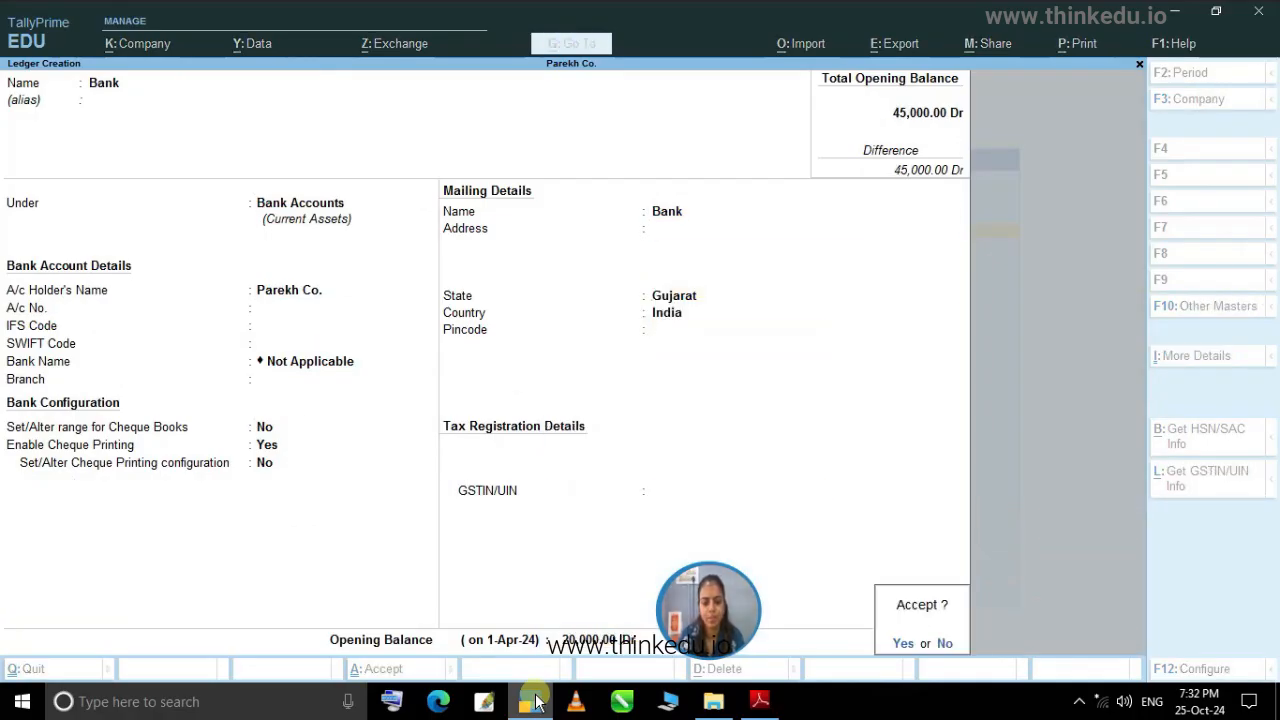
pyautogui.press('Return')
# Name a new ledger Stock and place it under the Stock-in-Hand group.
pyautogui.write('St')
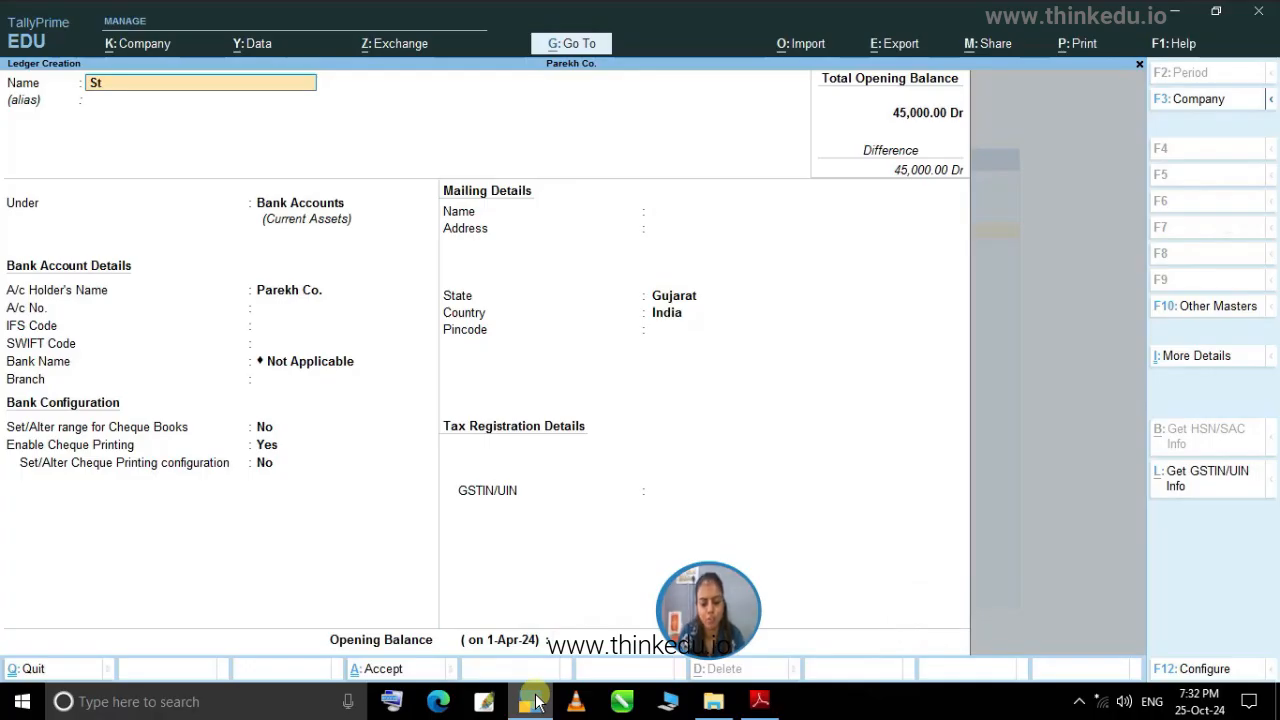
pyautogui.write('ock')
pyautogui.press('Return')
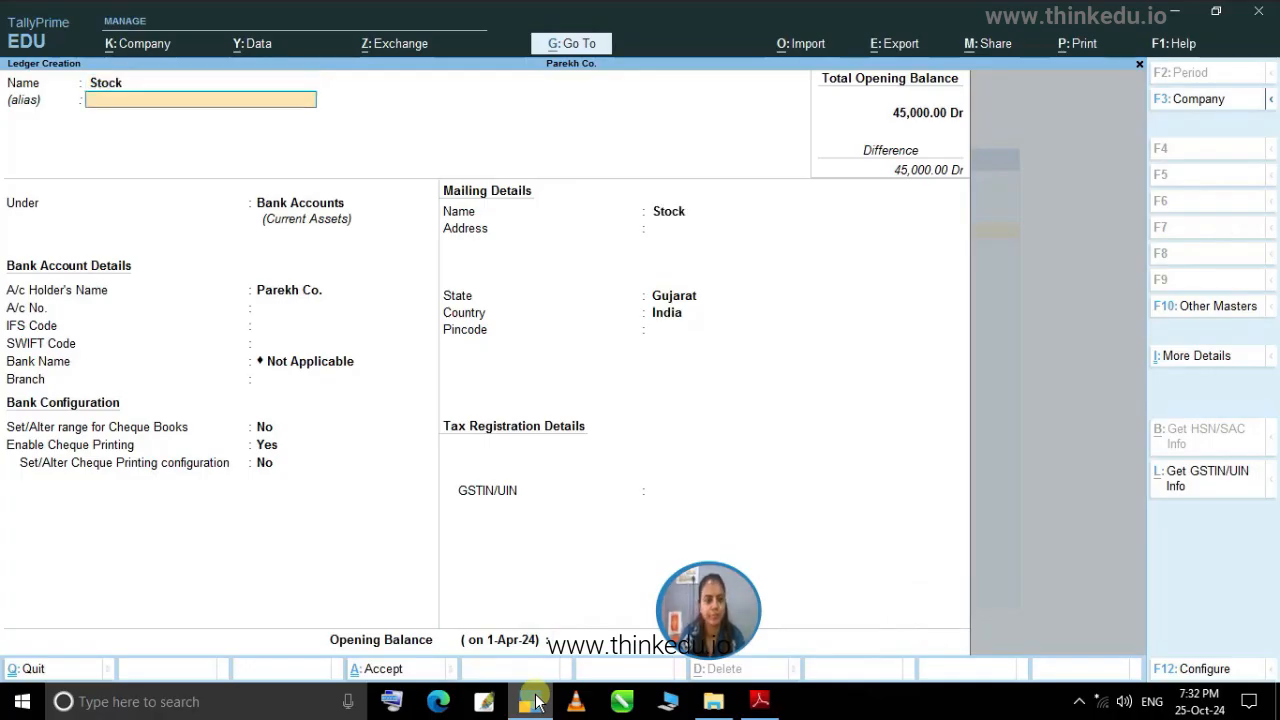
pyautogui.write('S')
pyautogui.press('Down')
pyautogui.press('Down')
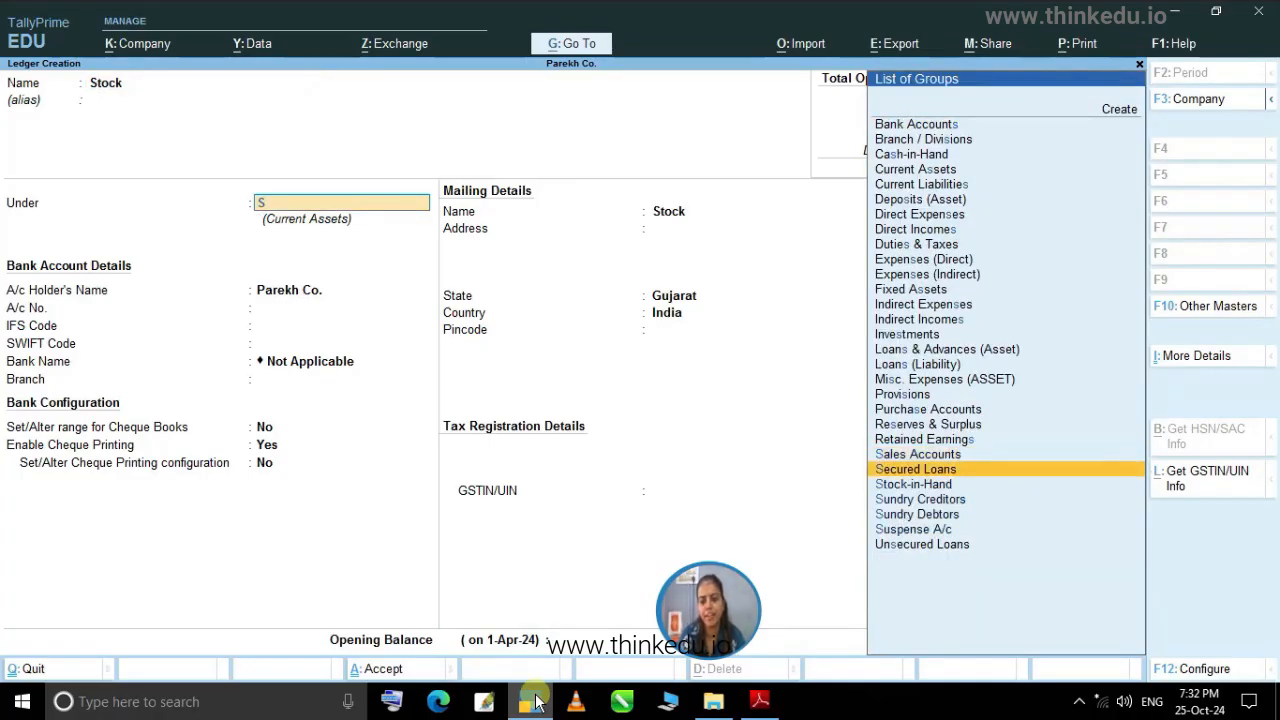
pyautogui.click(1063, 490)
pyautogui.press('Return')
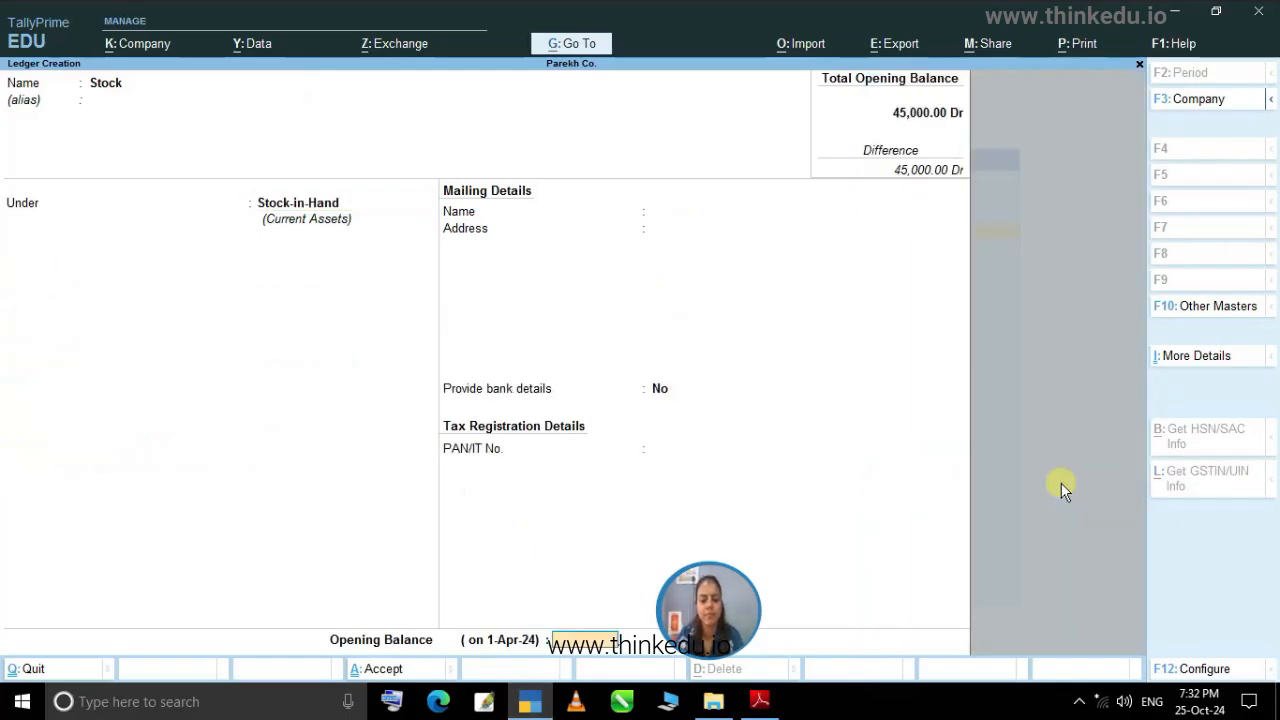
# Set the Stock ledger's opening balance to 25,000 and save the ledger.
pyautogui.write('25000')
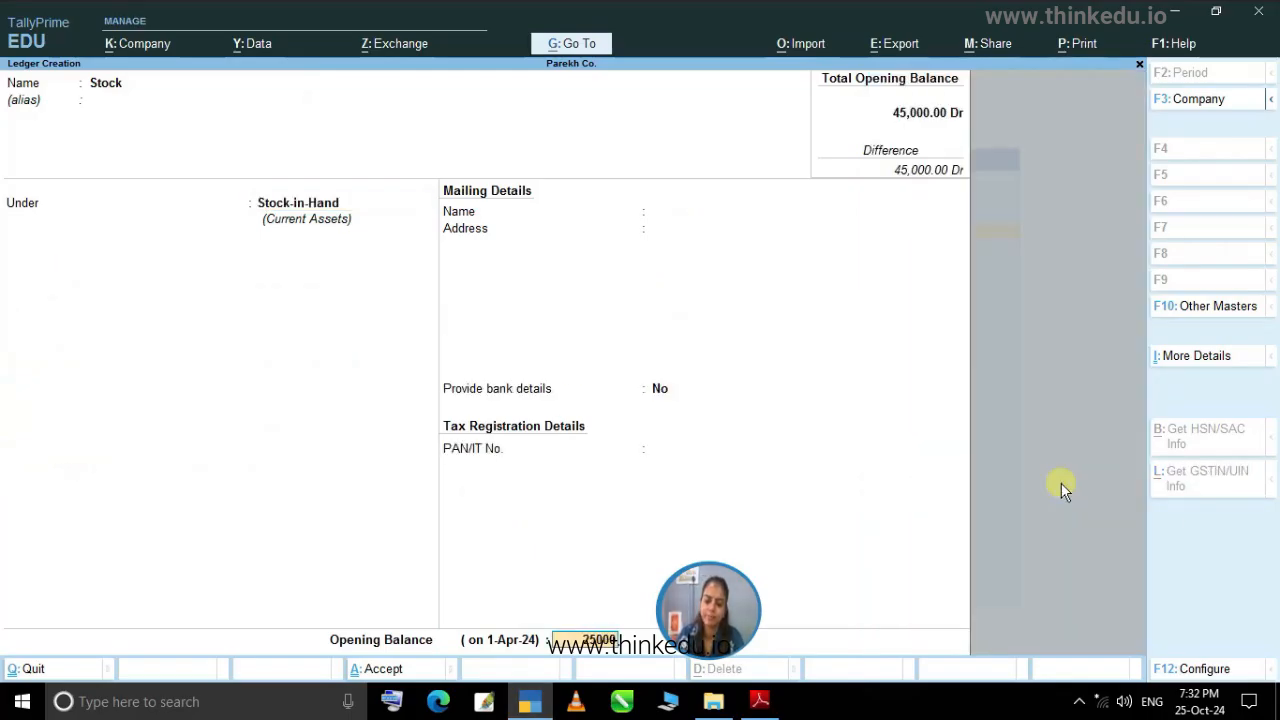
pyautogui.press('Return')
pyautogui.press('Return')
pyautogui.press('Return')
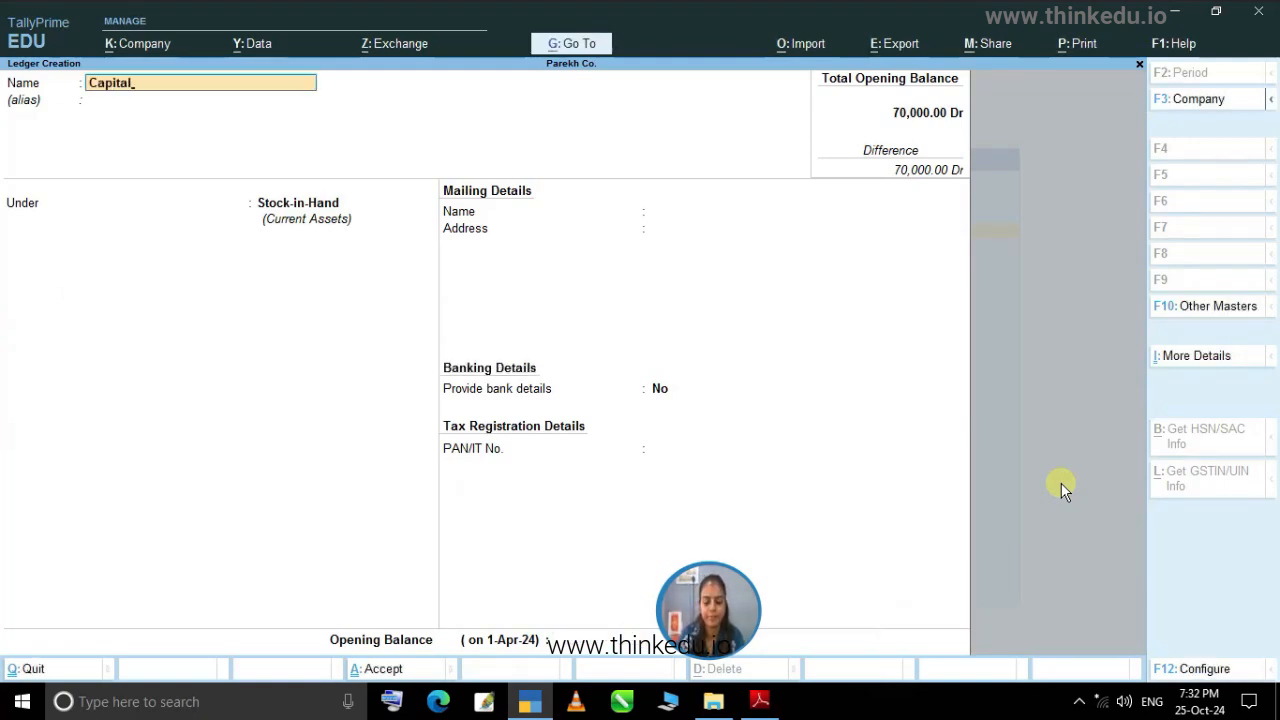
# Name a new ledger Capital and place it under the Capital Account group.
pyautogui.press('Return')
pyautogui.write('C')
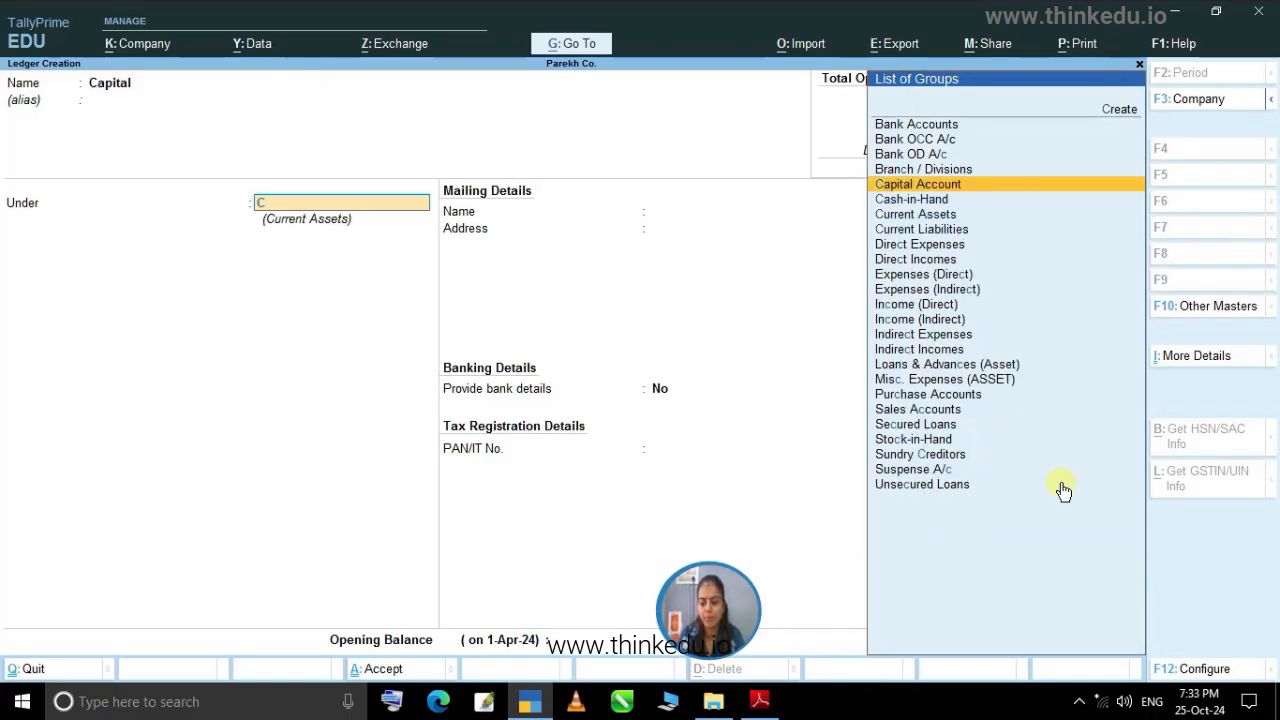
pyautogui.press('Return')
# Keep the Capital ledger's state Gujarat, bank details No, registration type Regular and additional GST details No, leaving the PAN and GSTIN blank.
pyautogui.press('Return')
pyautogui.press('Return')
pyautogui.press('Return')
pyautogui.press('Return')
pyautogui.press('Return')
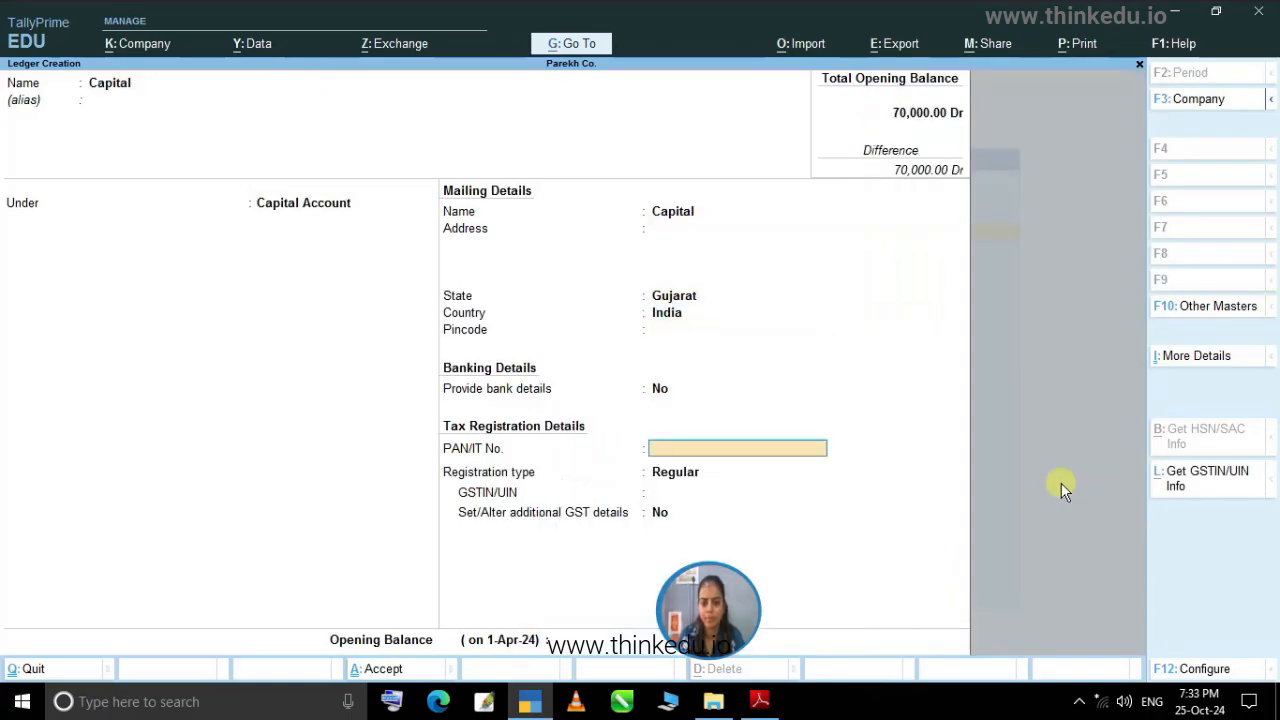
pyautogui.press('Return')
pyautogui.press('Return')
pyautogui.press('Return')
pyautogui.press('Return')
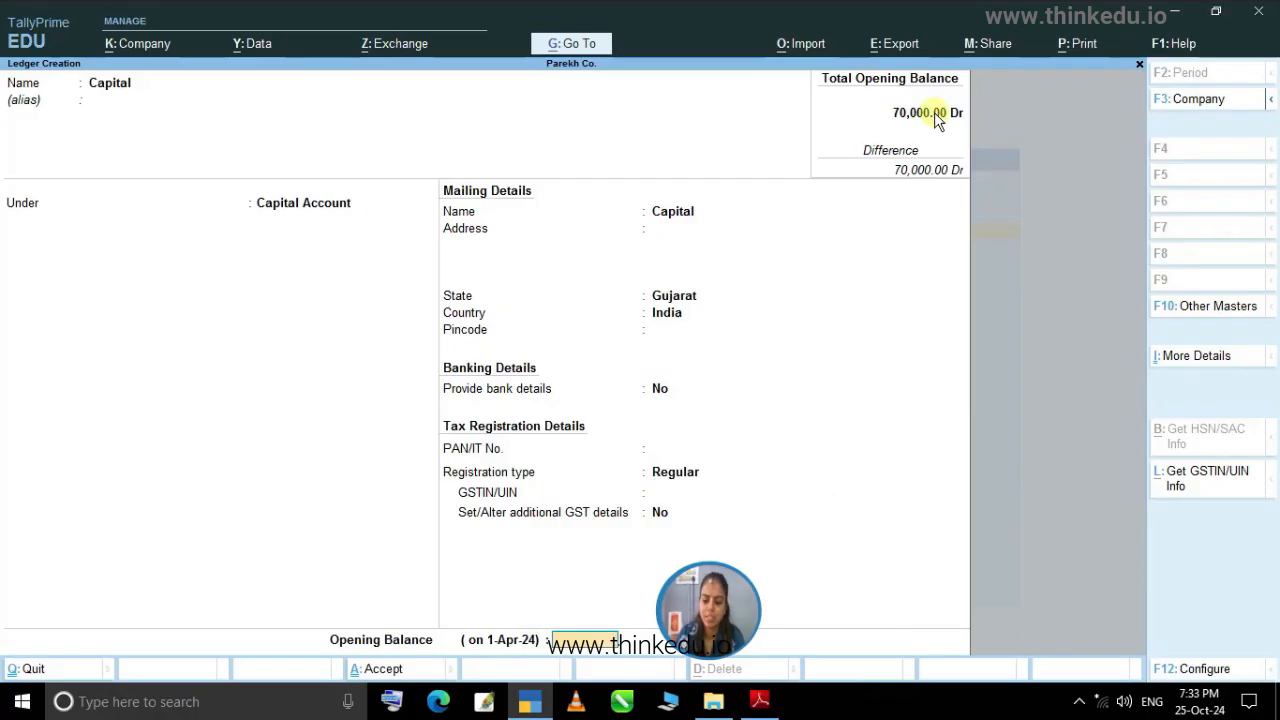
# Accept 70,000 Cr as the Capital ledger's opening balance and save the ledger.
pyautogui.press('Return')
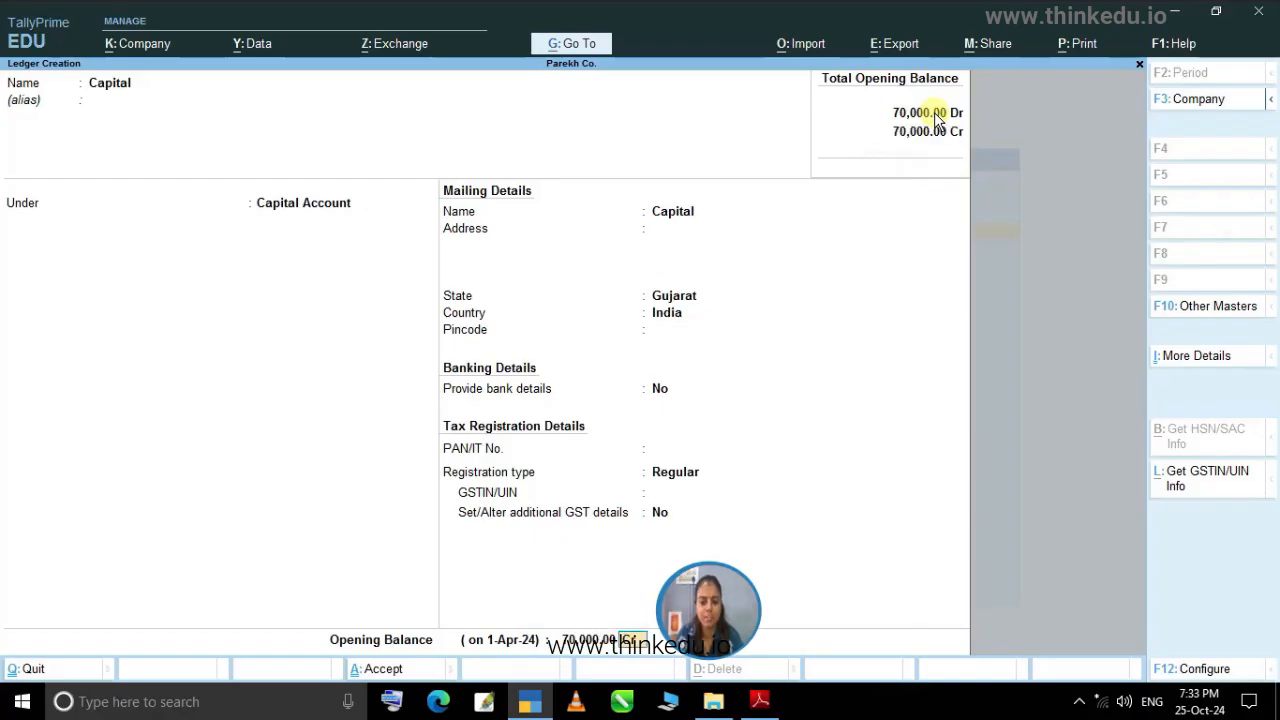
pyautogui.press('Return')
pyautogui.press('y')
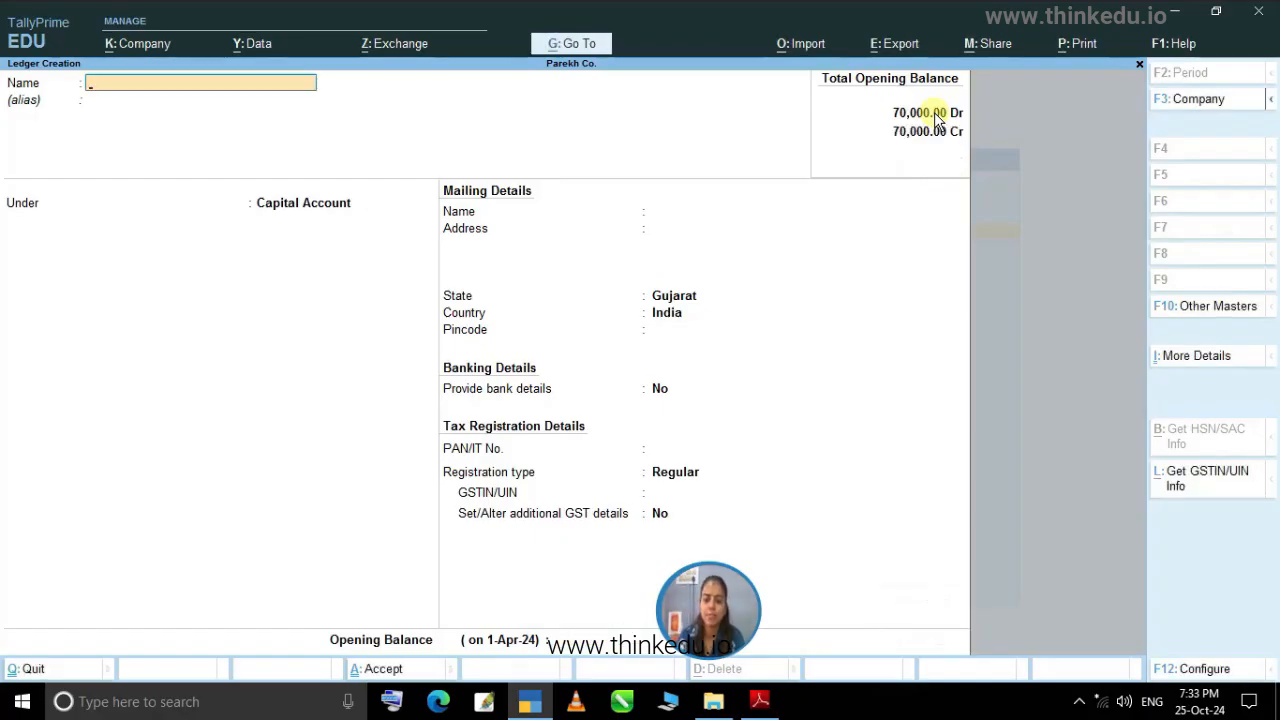
# Switch to Example-1 gst.pdf in Adobe Reader to check the exercise's transactions.
pyautogui.click(765, 705)
pyautogui.click(767, 710)
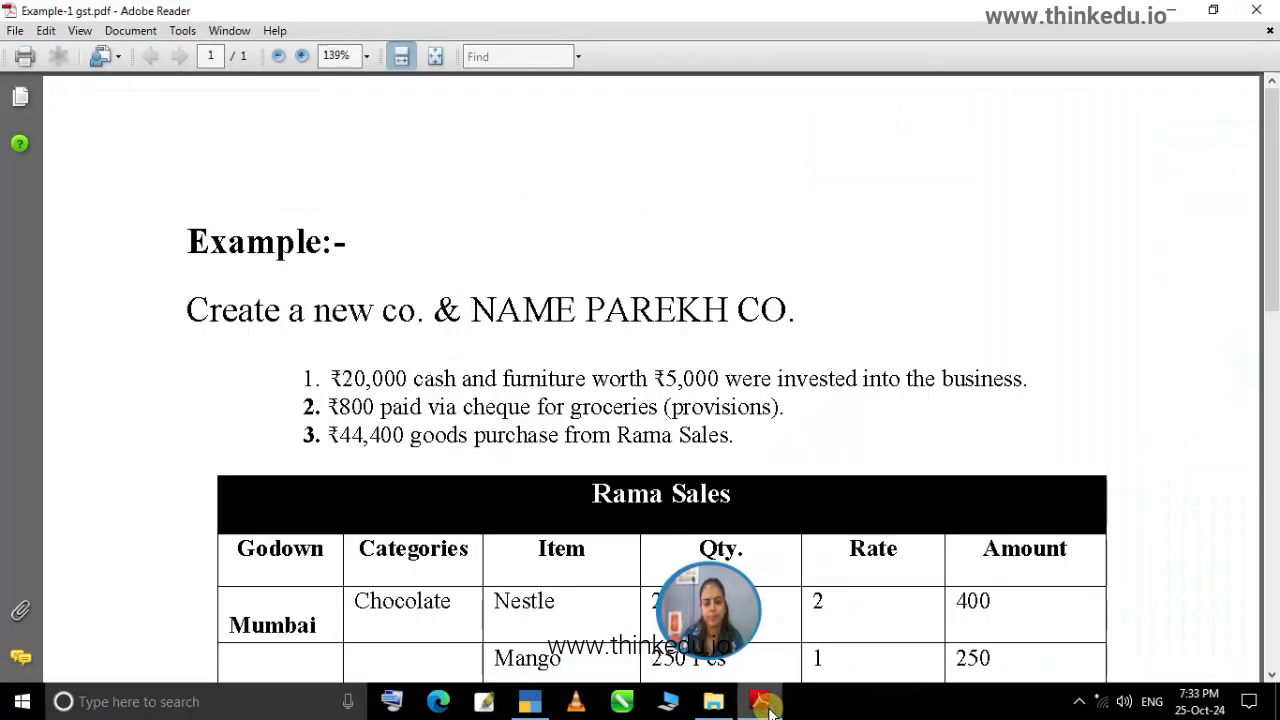
pyautogui.click(770, 706)
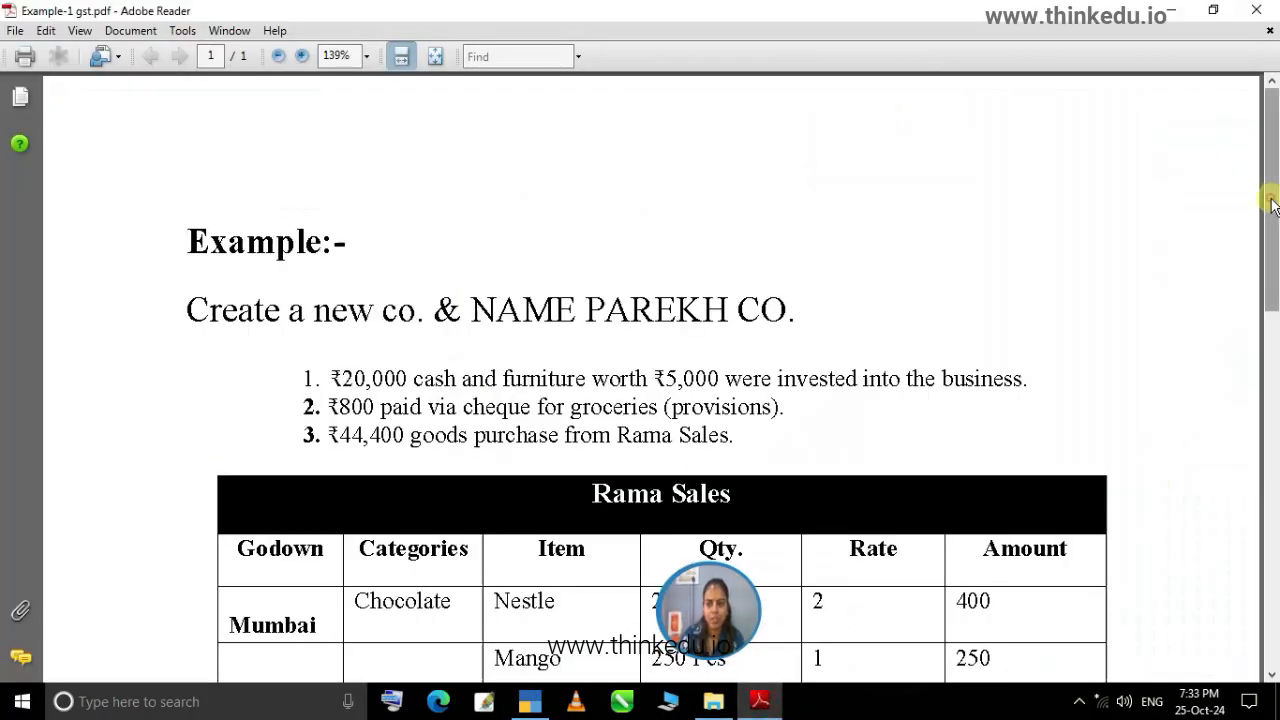
# Check the exercise's first entries, return to TallyPrime, and name a new ledger Provisions under the Indirect Expenses group.
pyautogui.scroll(-2, 1272, 205)
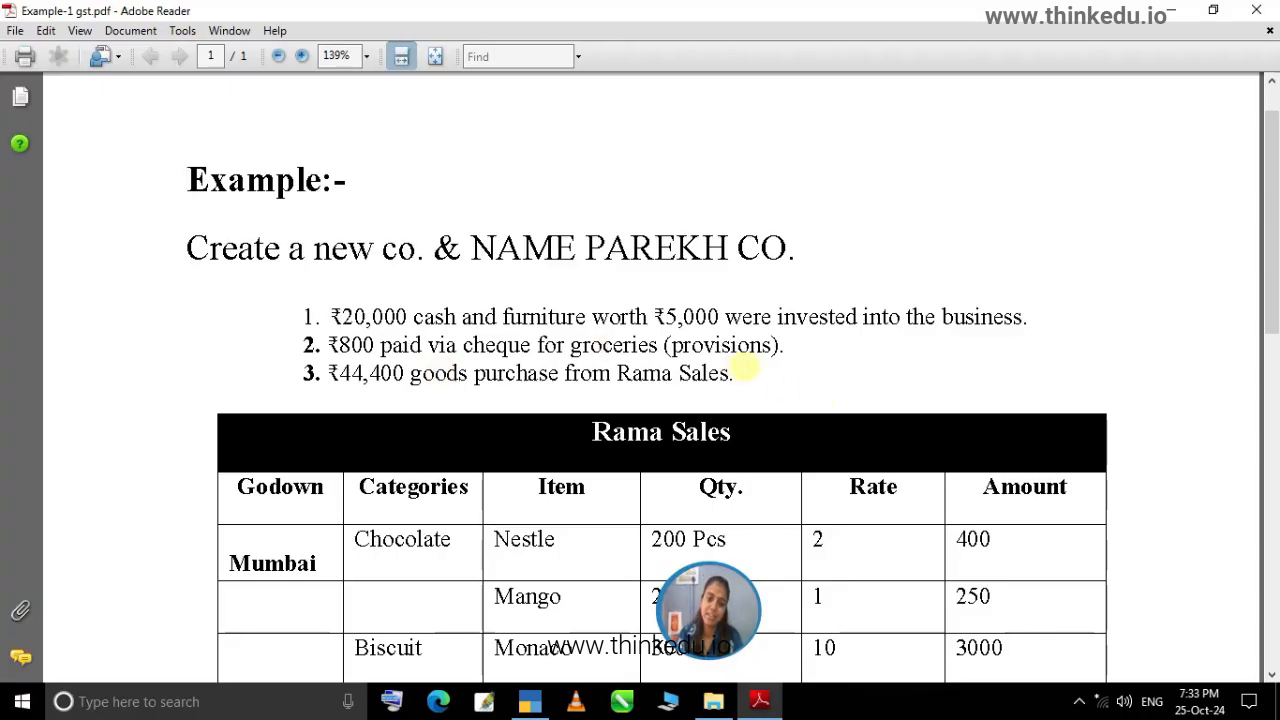
pyautogui.moveTo(745, 703)
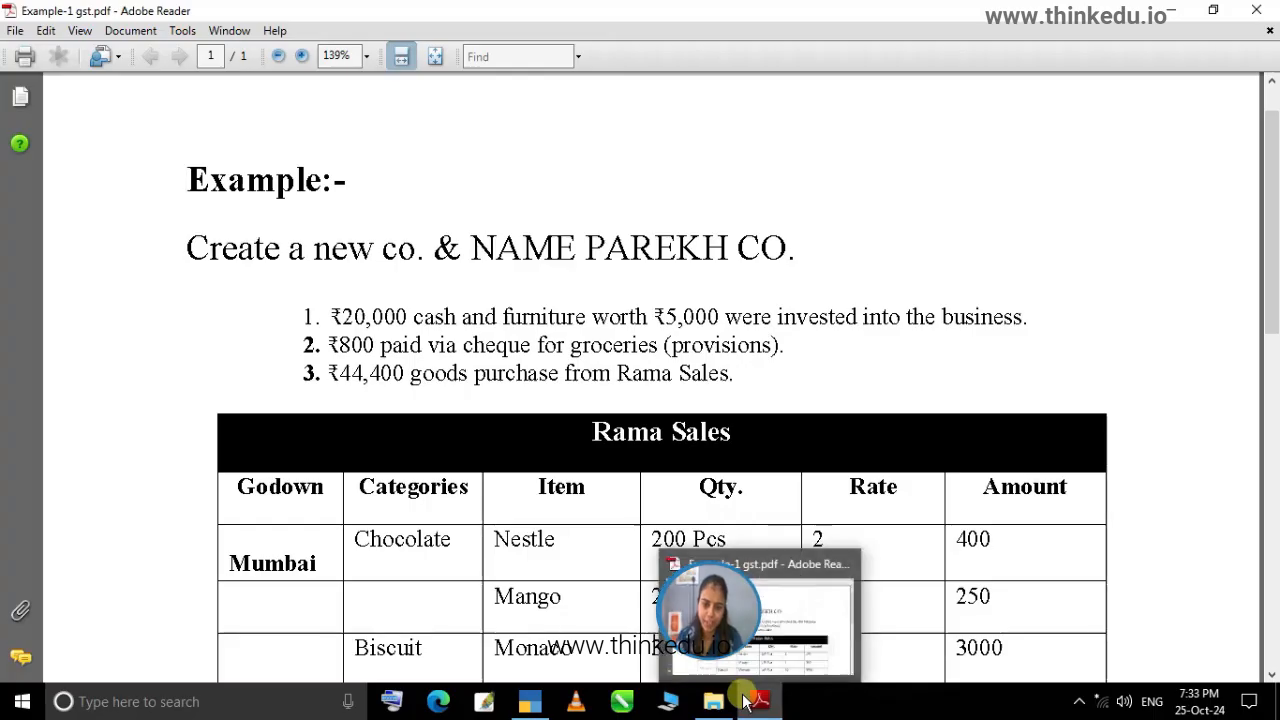
pyautogui.click(545, 708)
pyautogui.write('Provisions')
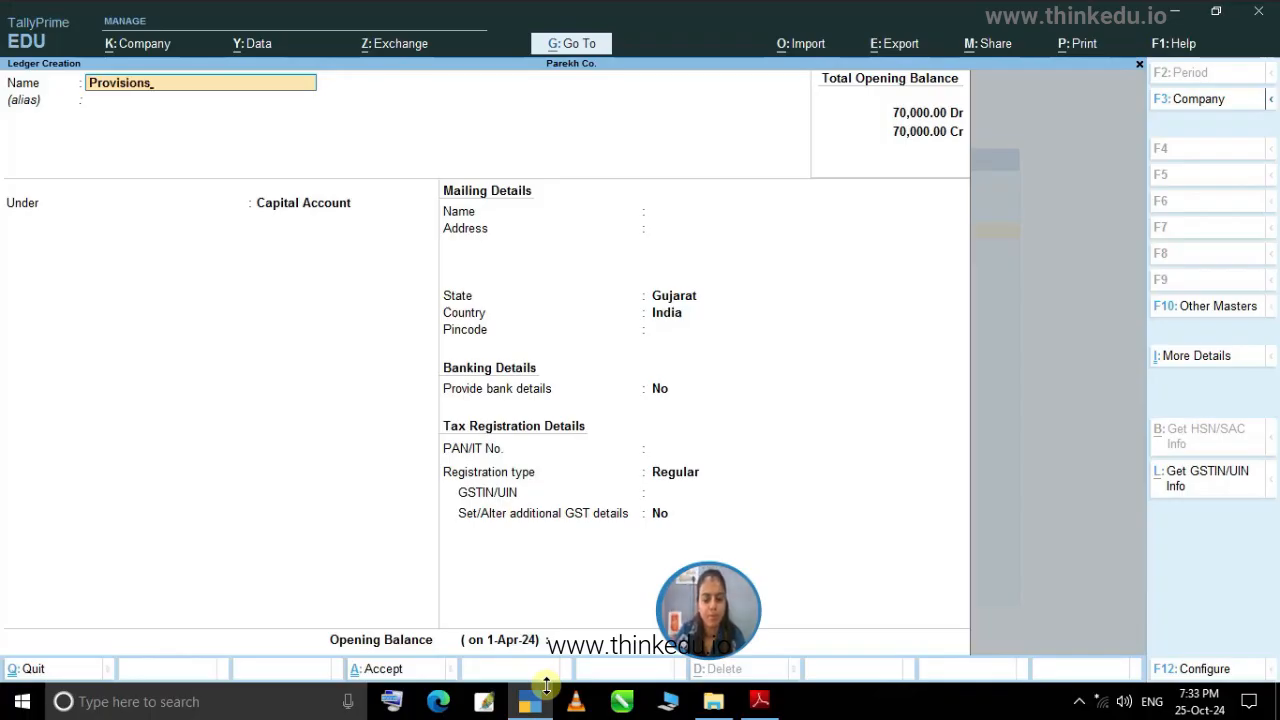
pyautogui.press('Return')
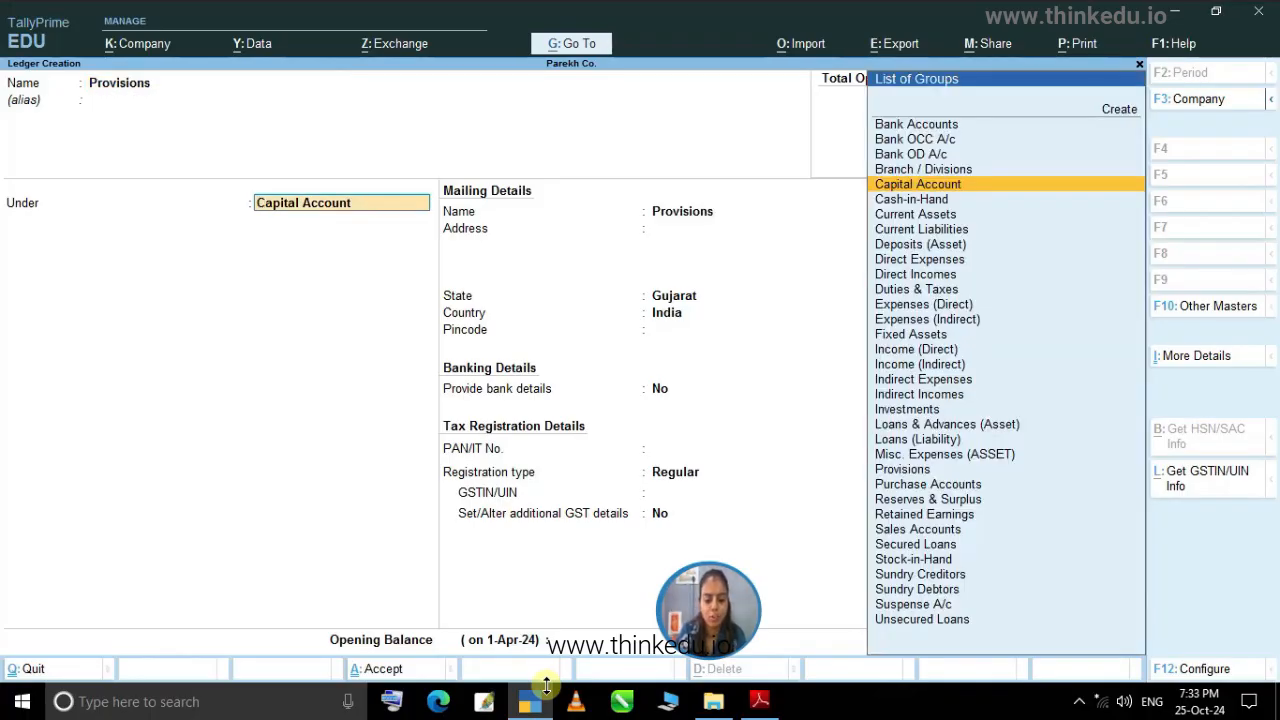
pyautogui.write('i')
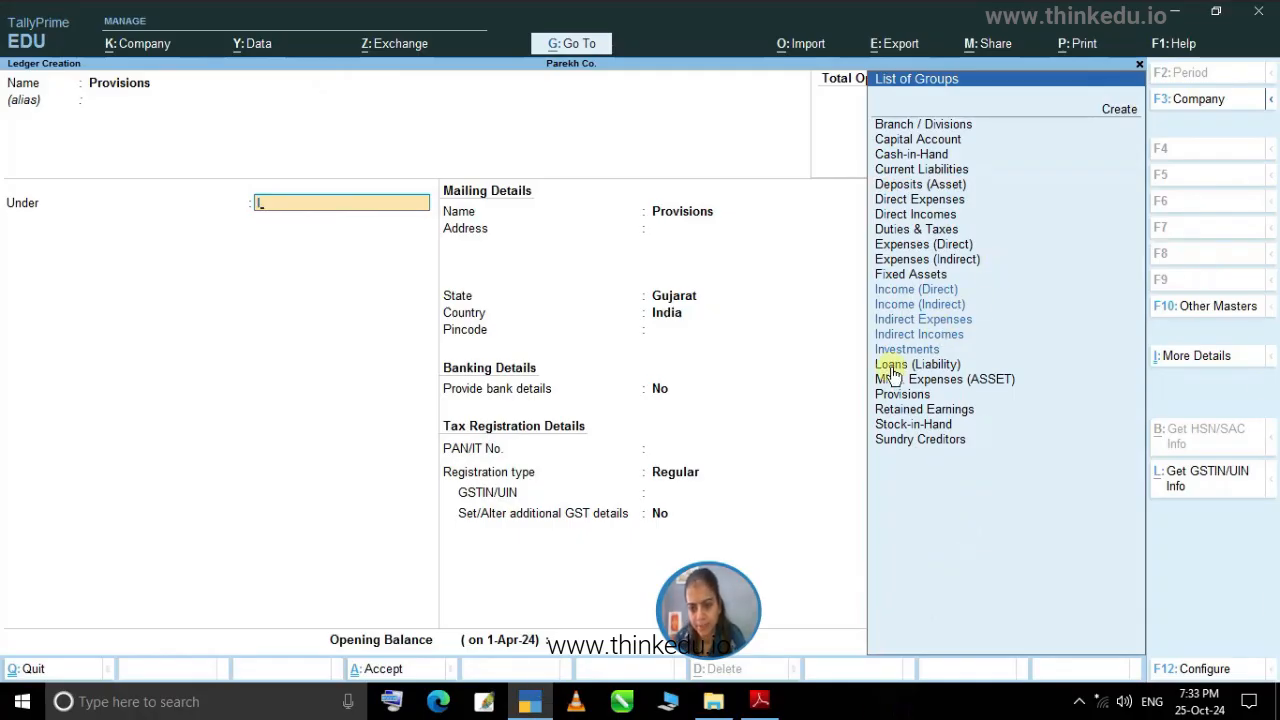
pyautogui.click(925, 327)
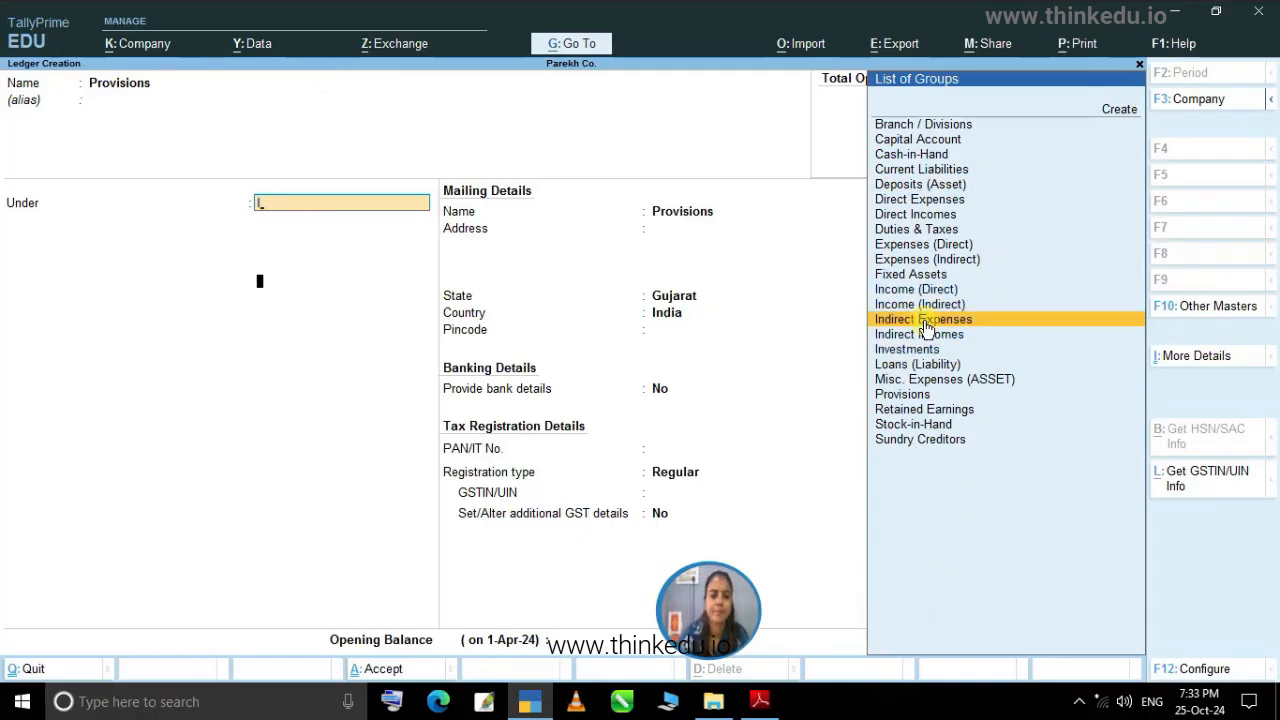
# Keep the Provisions ledger's GST applicability Applicable, HSN/SAC and GST rate details As per Company/Group, supply type Services and bank details No, and save it.
pyautogui.press('Return')
pyautogui.press('Return')
pyautogui.press('Return')
pyautogui.press('Return')
pyautogui.press('Return')
pyautogui.press('Return')
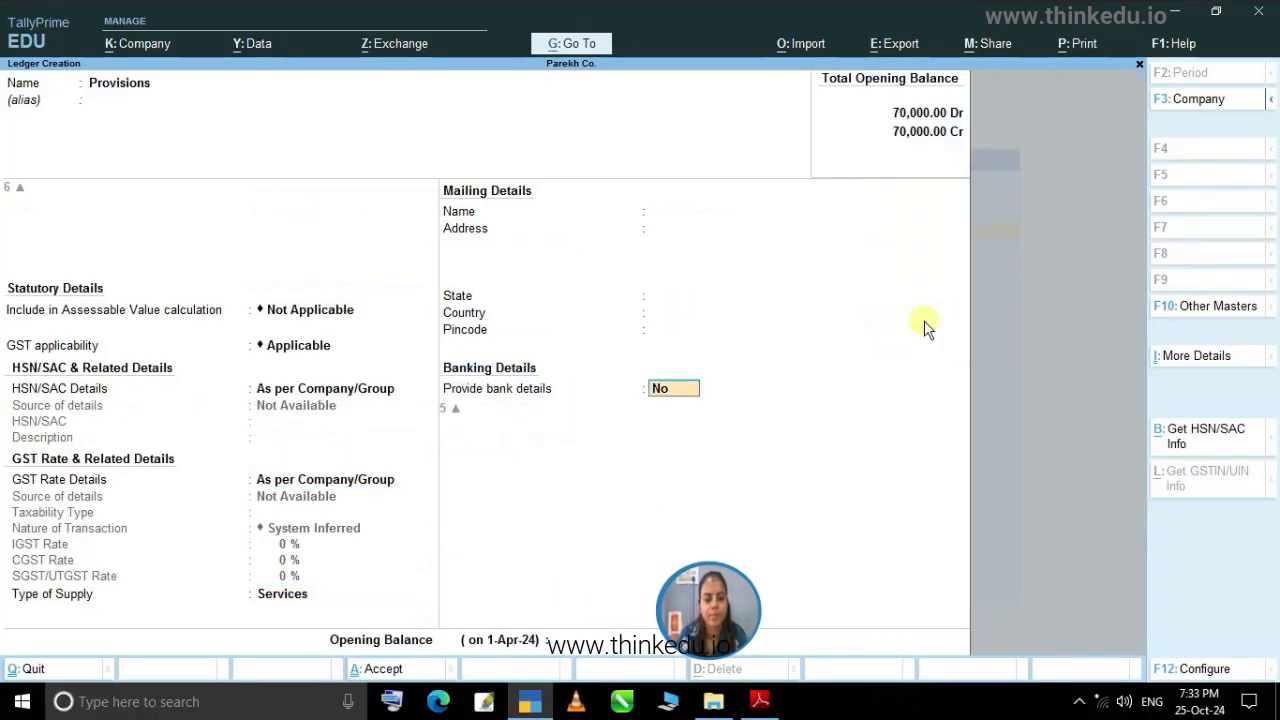
pyautogui.press('Return')
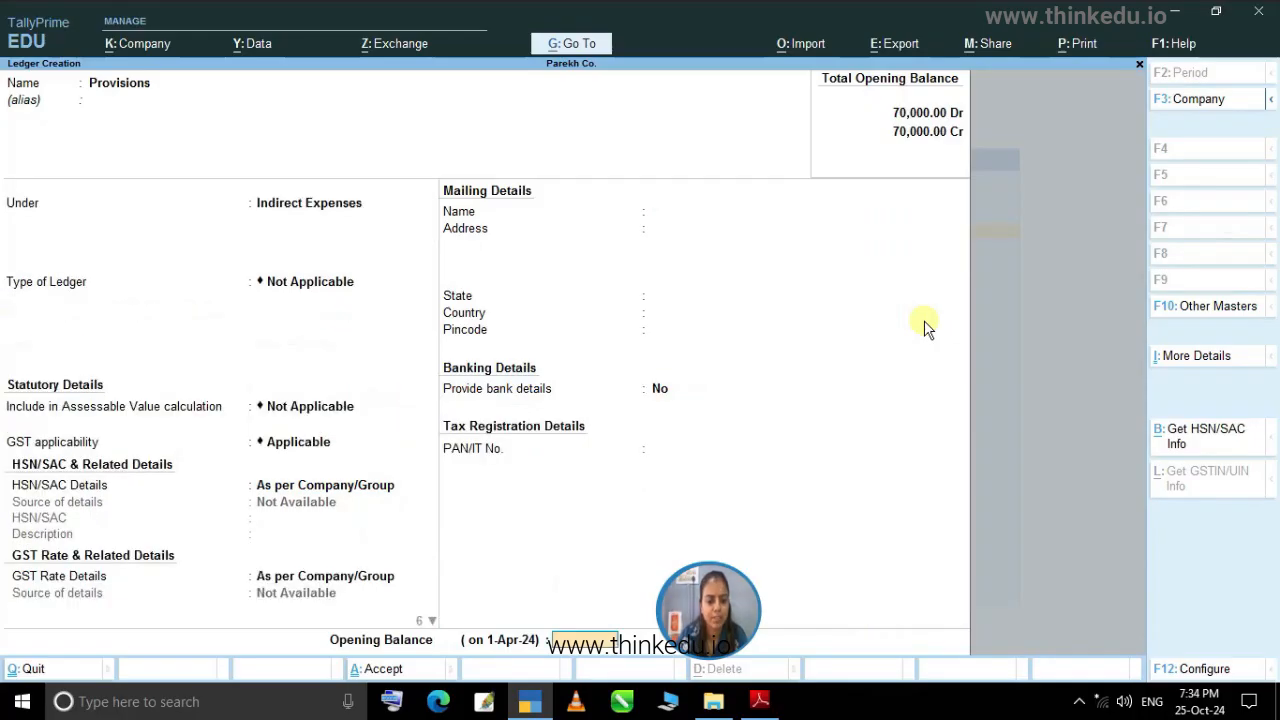
pyautogui.press('Return')
pyautogui.press('Return')
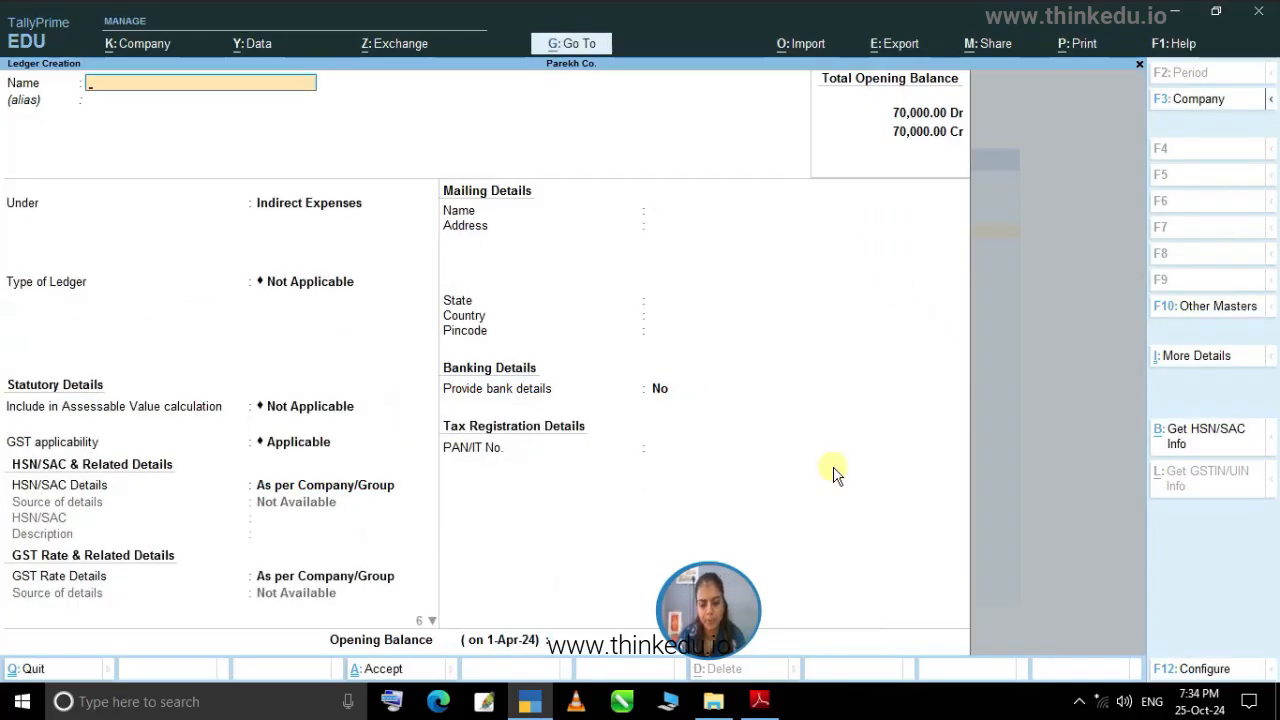
# Switch to Example-1 gst.pdf and review the Rama Sales purchase table with its godowns, categories, items, quantities and rates.
pyautogui.click(762, 703)
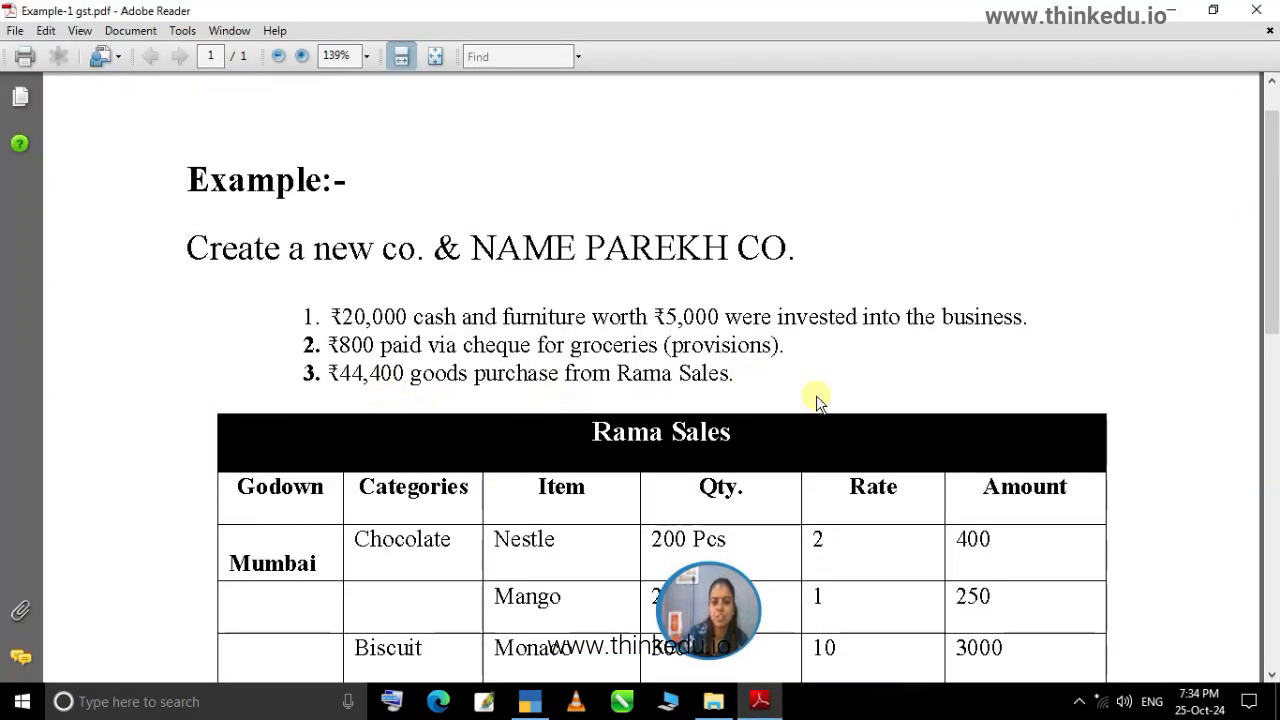
pyautogui.moveTo(1275, 220); pyautogui.dragTo(1275, 400)
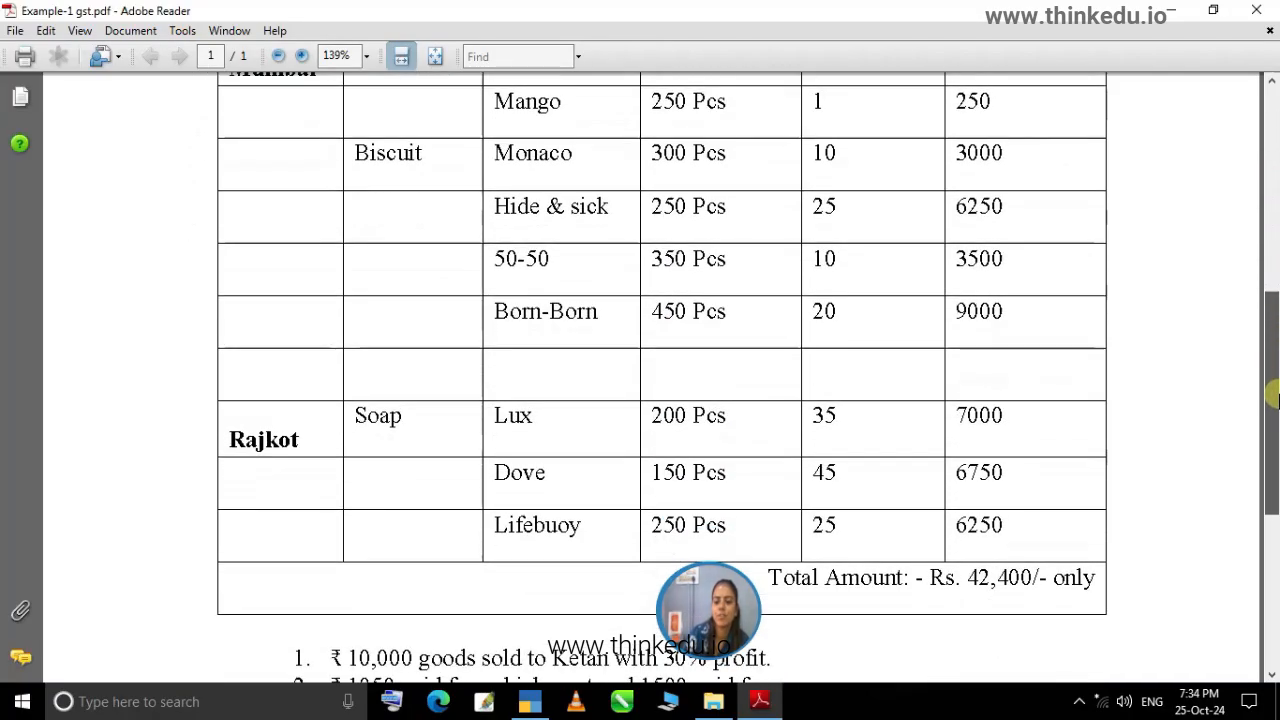
pyautogui.moveTo(1275, 335); pyautogui.dragTo(1276, 259)
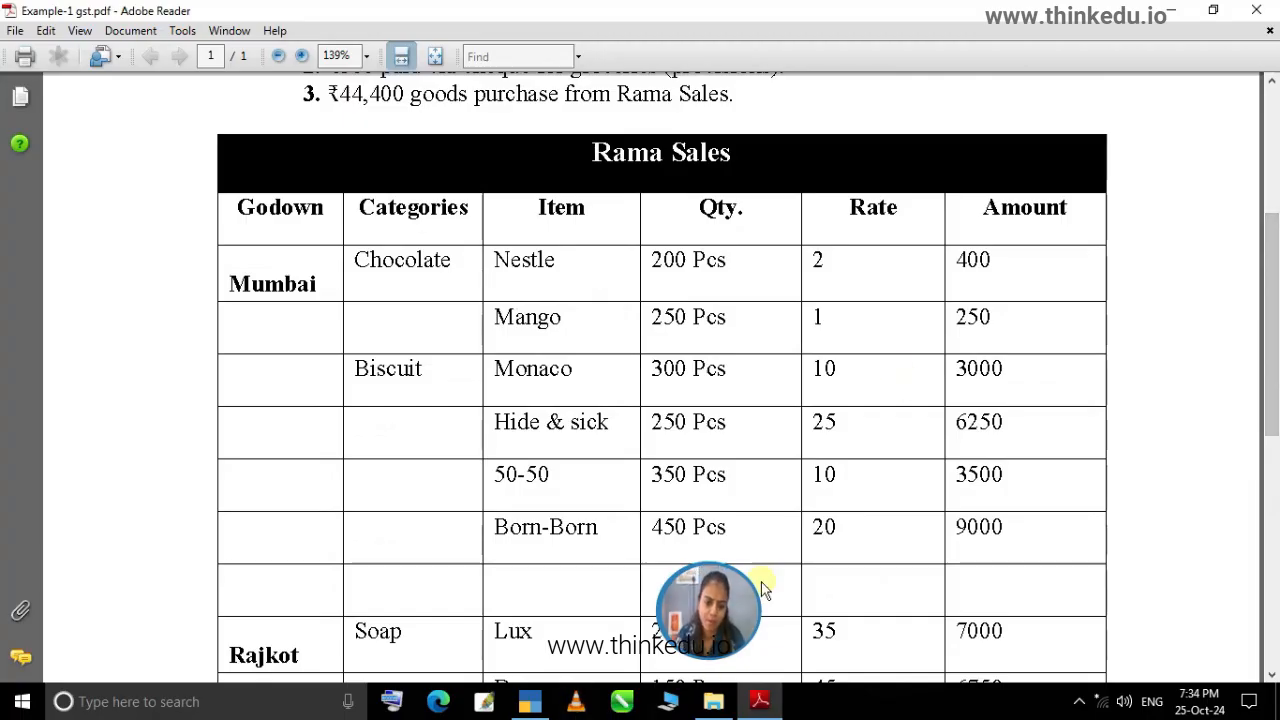
# Return to TallyPrime, name a new ledger Rama Sales and place it under the Sundry Debtors group.
pyautogui.click(530, 701)
pyautogui.write('R')
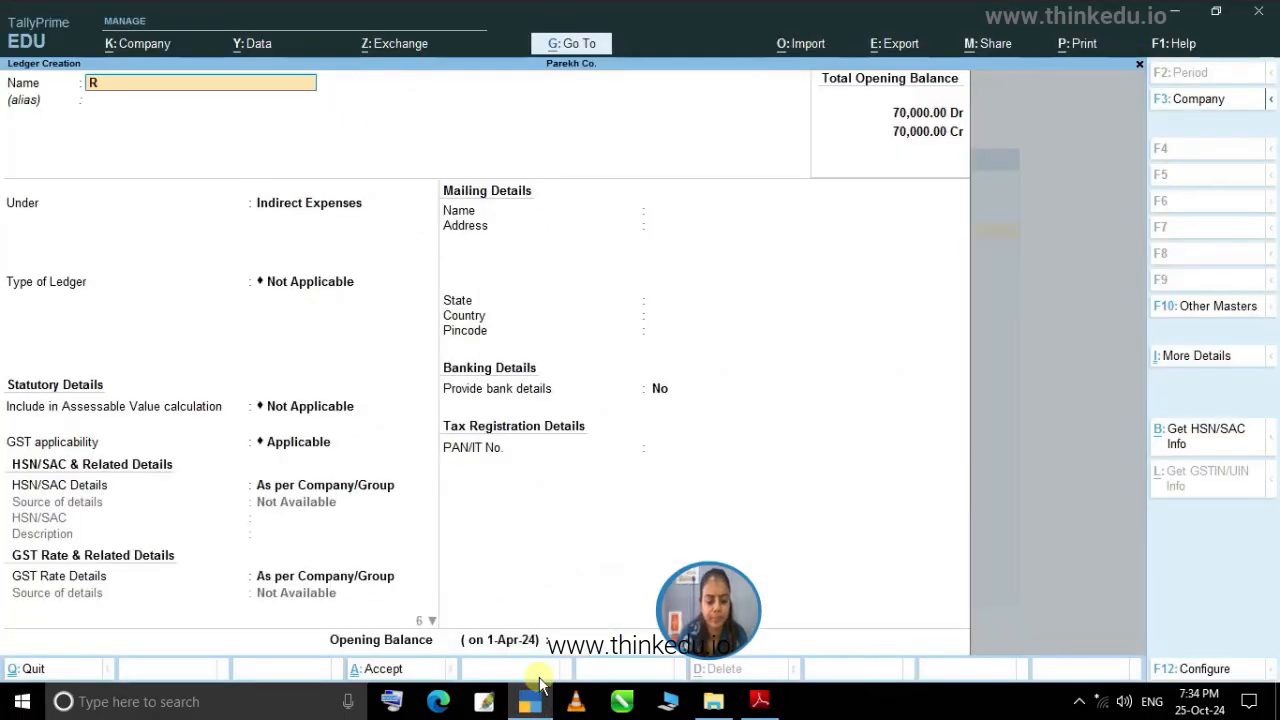
pyautogui.write('ama S')
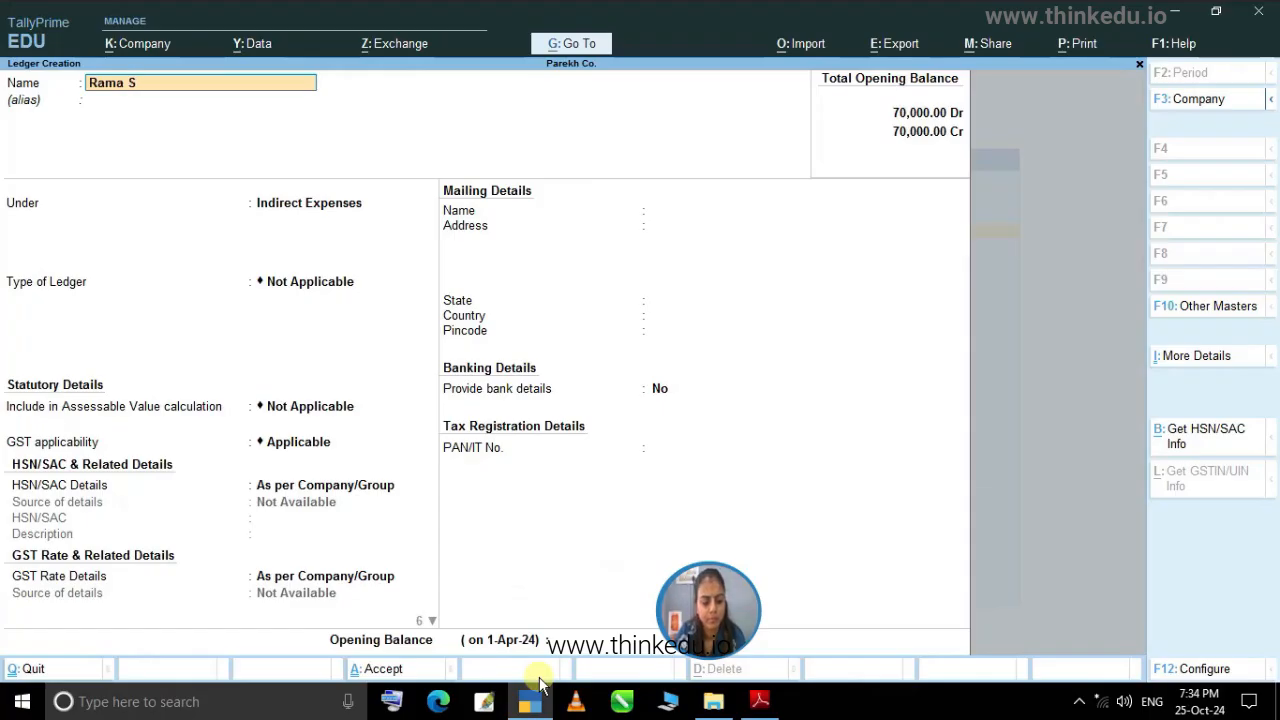
pyautogui.write('ales')
pyautogui.press('Return')
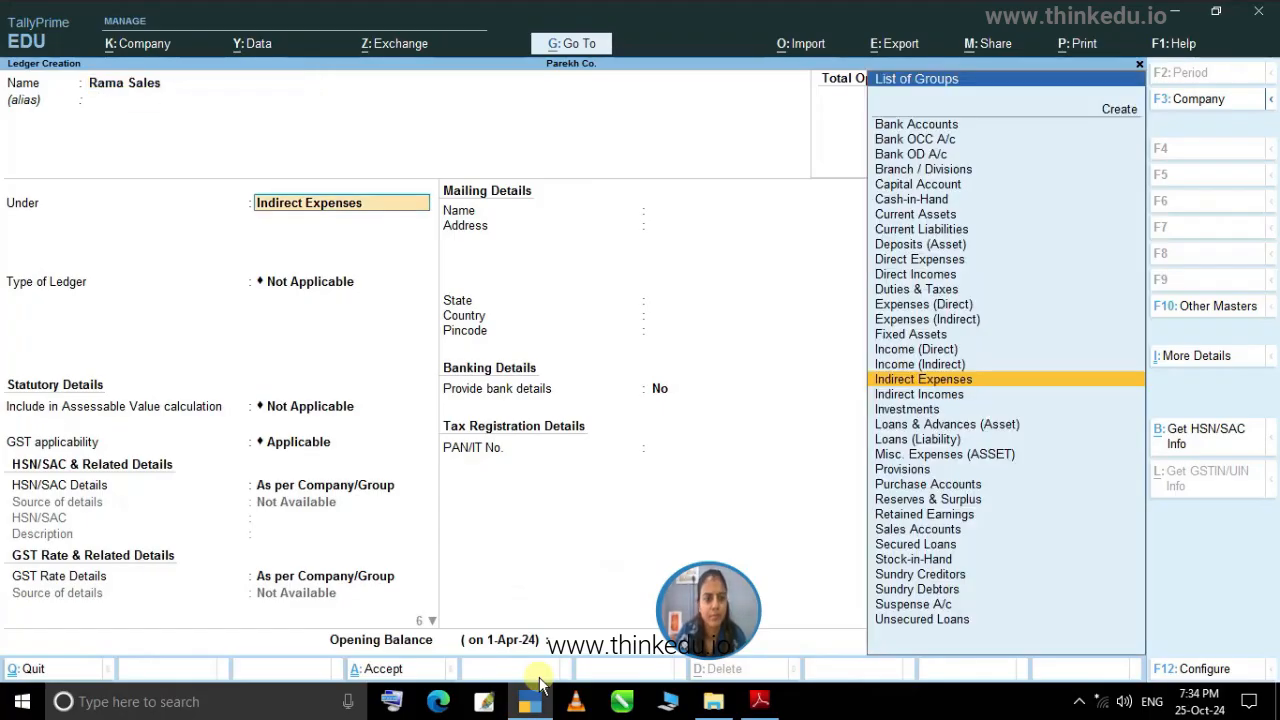
pyautogui.write('S')
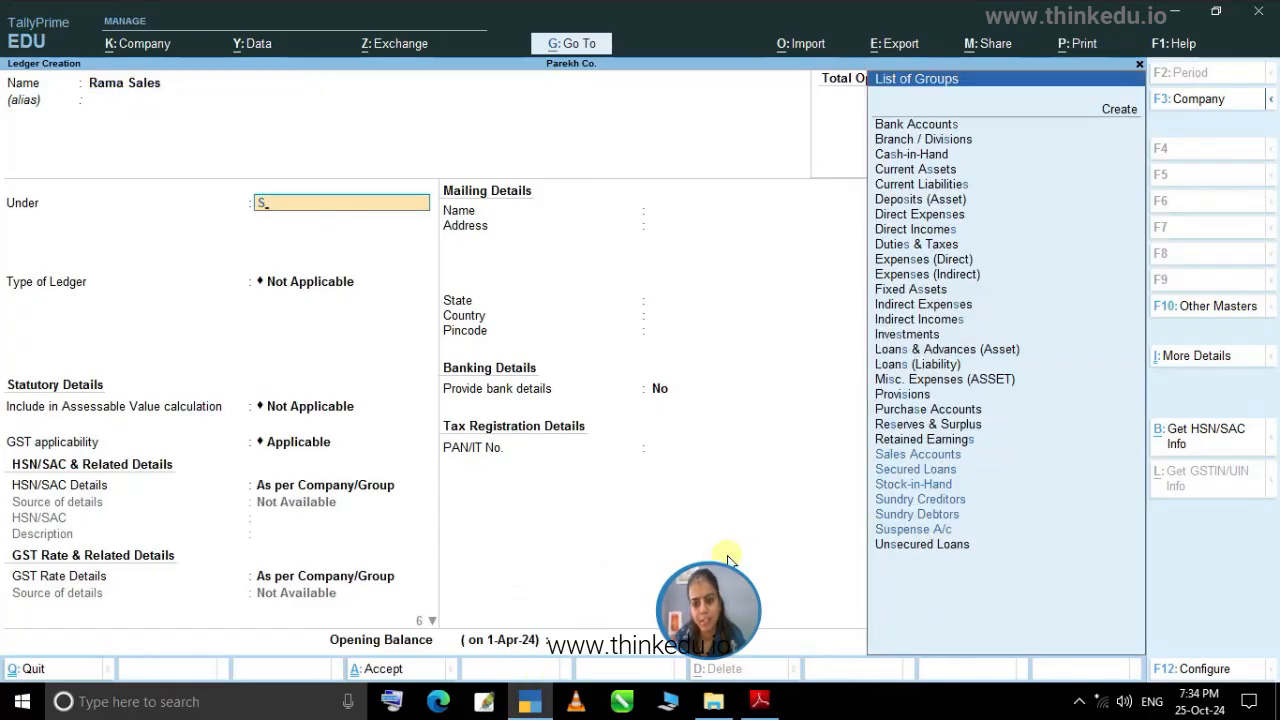
pyautogui.click(910, 518)
# Keep Rama Sales' state Gujarat, bank details No, registration type Regular and additional GST details No, leaving the address, PAN, GSTIN and opening balance blank.
pyautogui.press('Return')
pyautogui.press('Return')
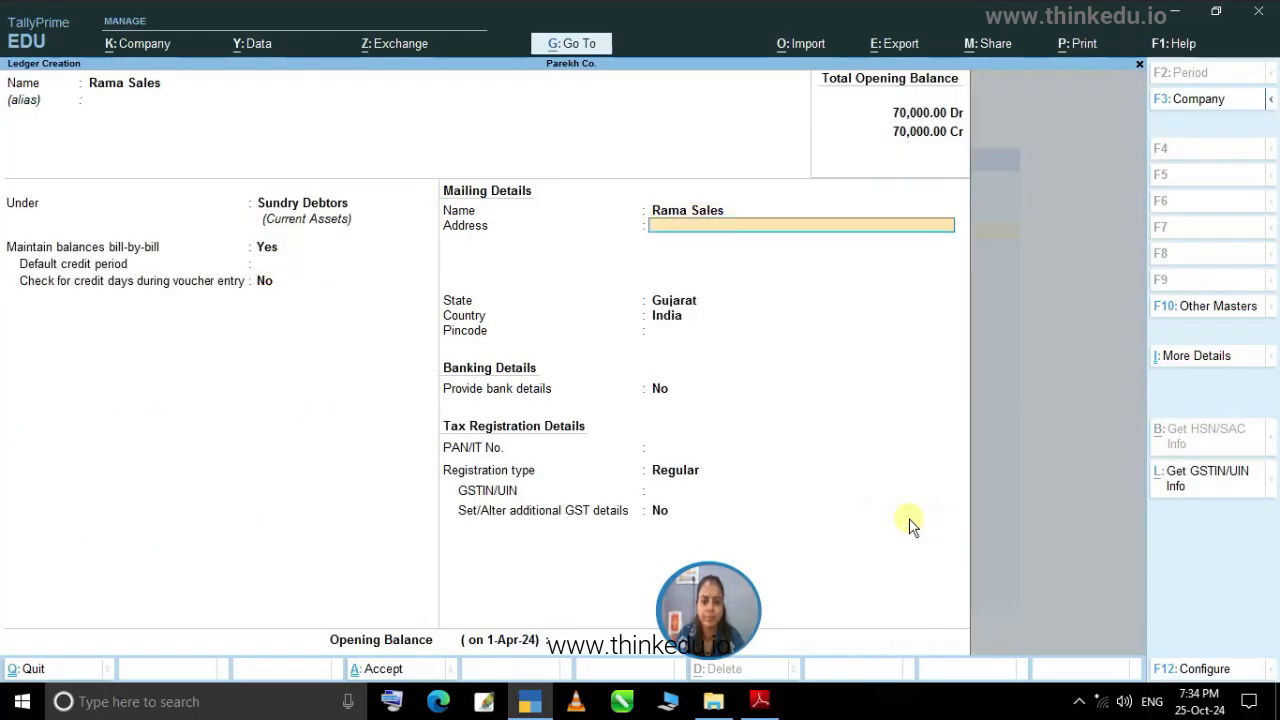
pyautogui.press('Return')
pyautogui.press('Return')
pyautogui.press('Return')
pyautogui.press('Return')
pyautogui.press('Return')
pyautogui.press('Return')
pyautogui.press('Return')
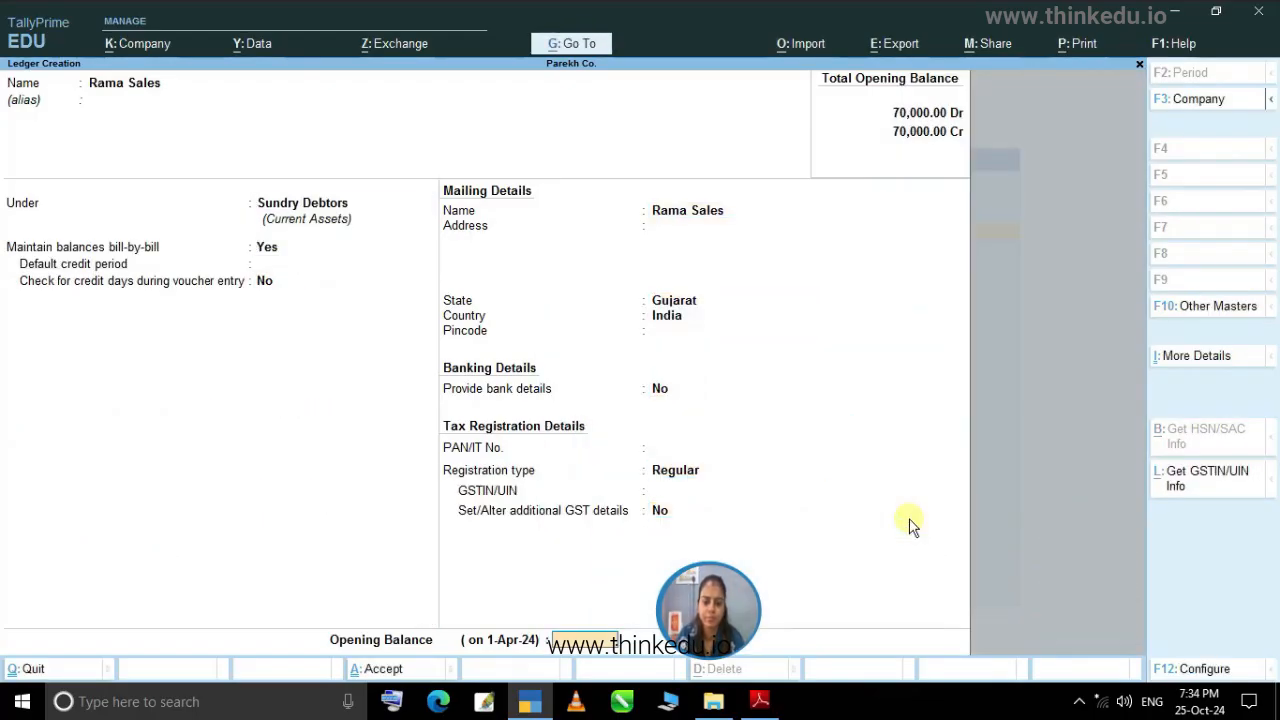
pyautogui.press('Return')
# Save the Rama Sales ledger, then name a new ledger Sales and place it under the Sales Accounts group.
pyautogui.write('yS')
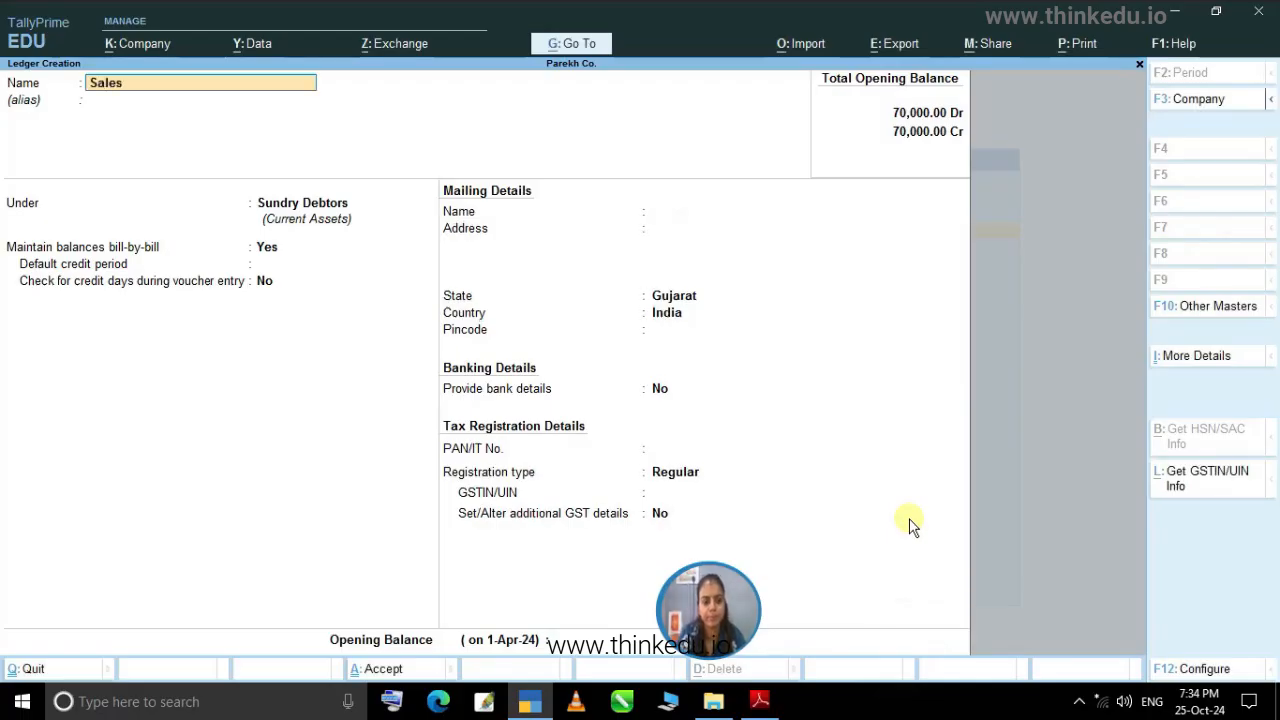
pyautogui.press('Return')
pyautogui.press('Return')
pyautogui.write('S')
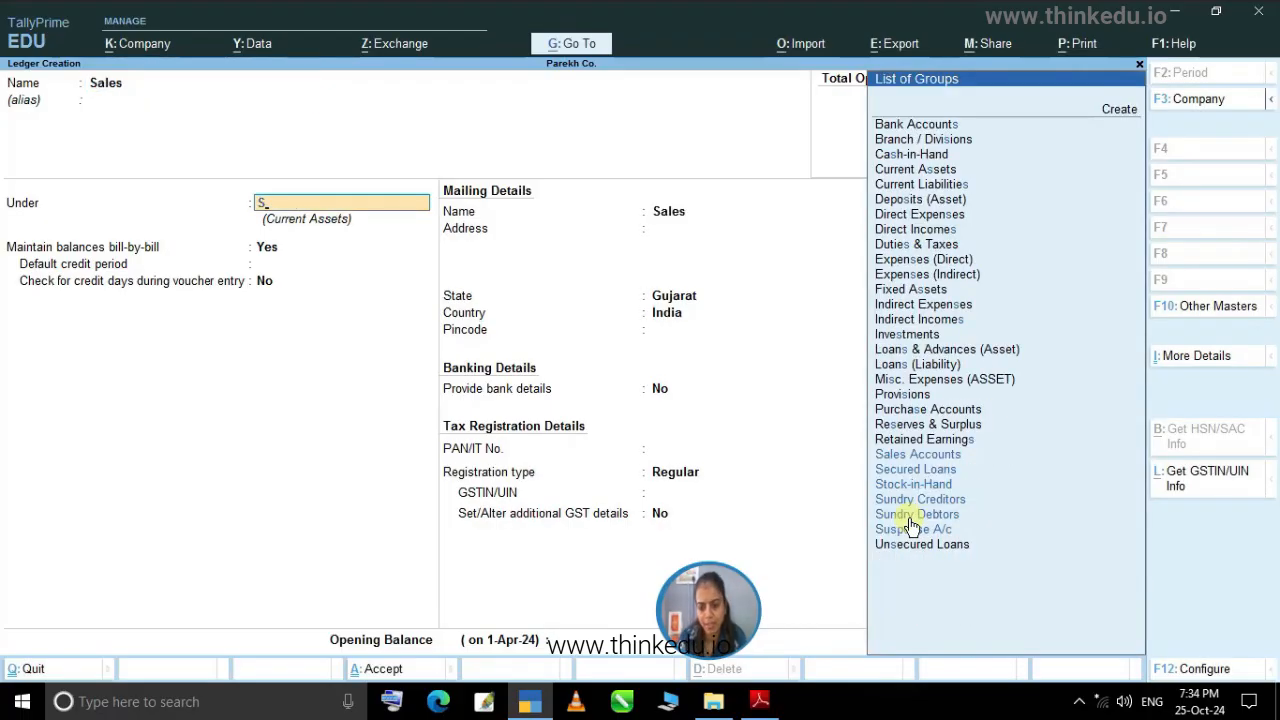
pyautogui.click(914, 458)
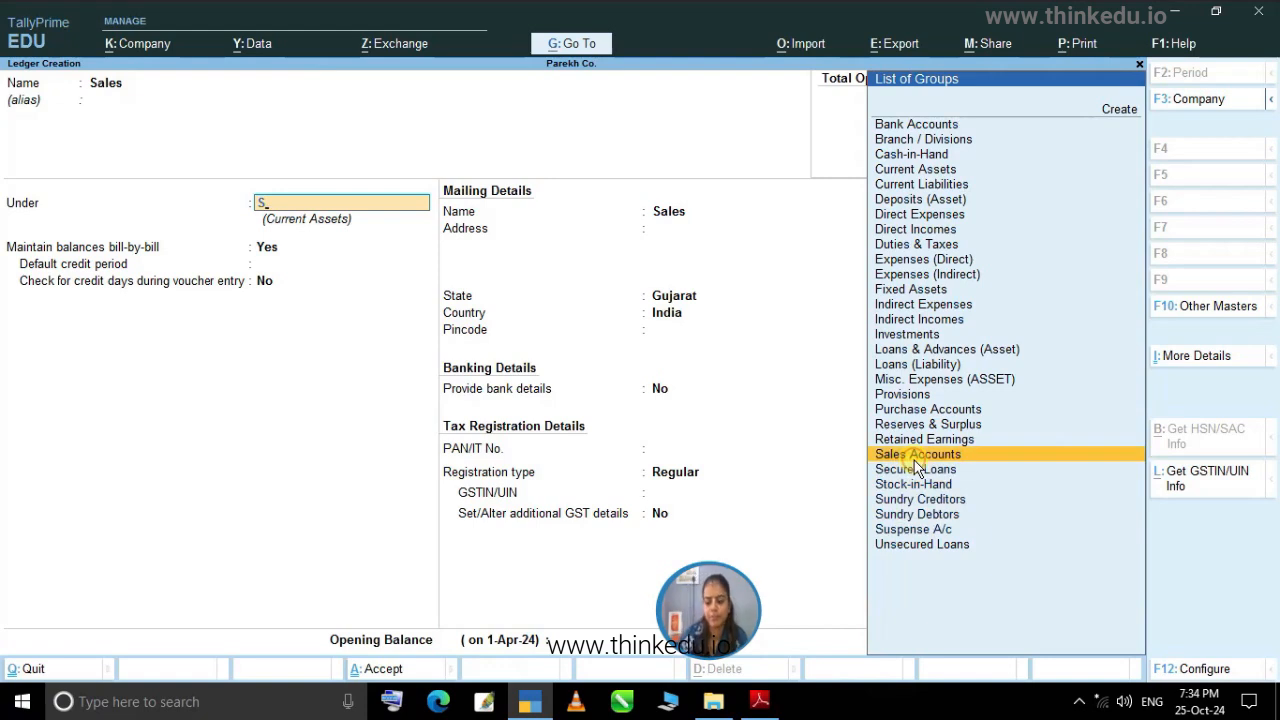
# Keep the Sales ledger's type and assessable value inclusion Not Applicable, GST applicability Applicable, and HSN/SAC details As per Company/Group.
pyautogui.press('Return')
pyautogui.press('Return')
pyautogui.press('Return')
pyautogui.press('Return')
pyautogui.press('Return')
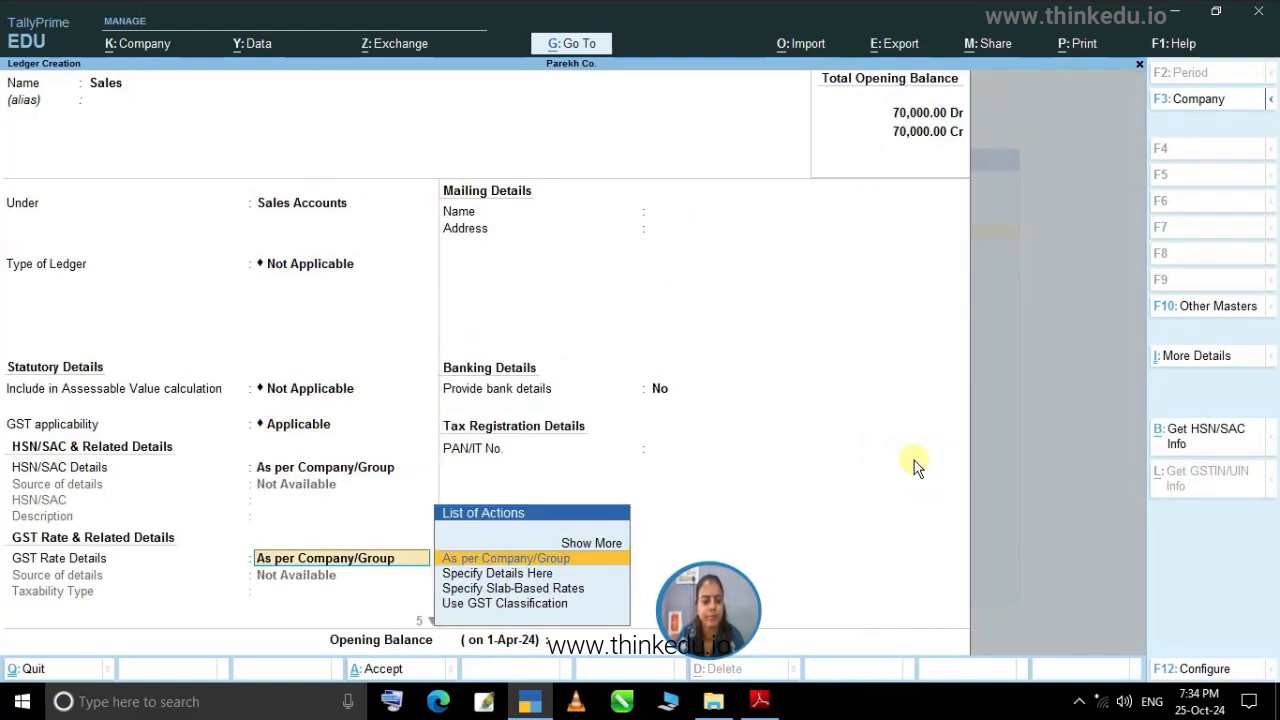
pyautogui.press('Return')
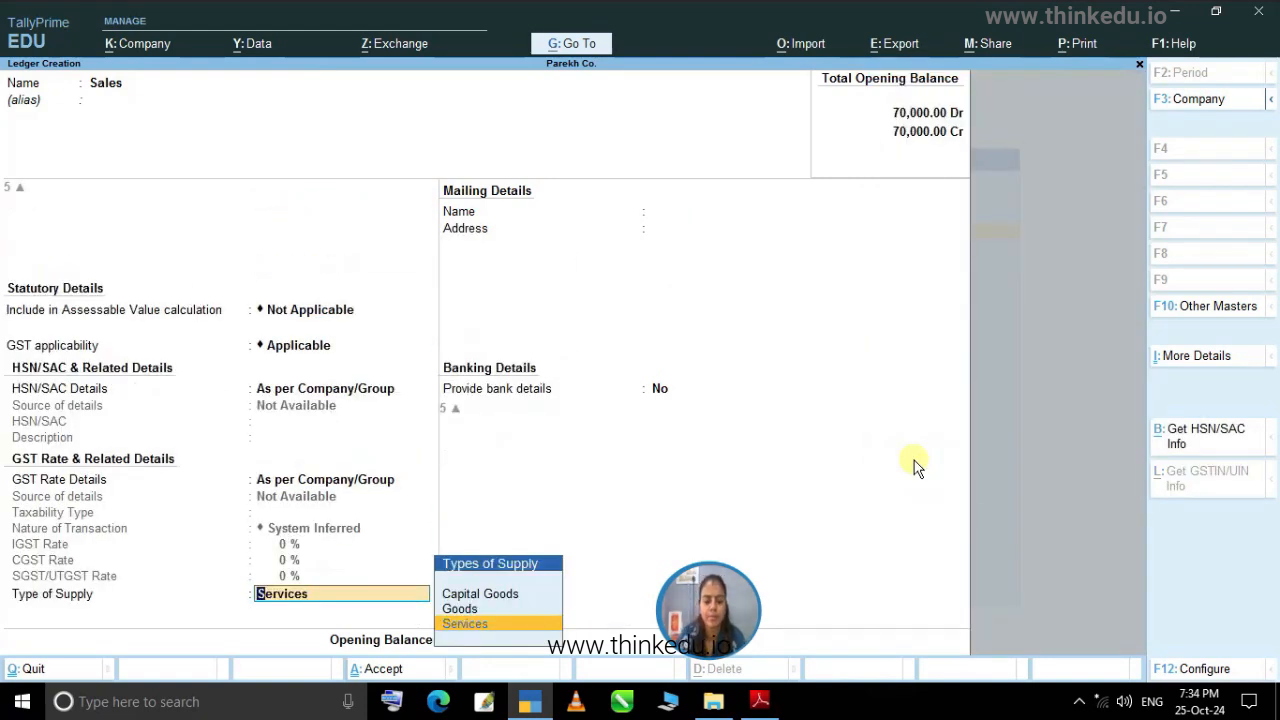
pyautogui.press('BackSpace')
pyautogui.press('BackSpace')
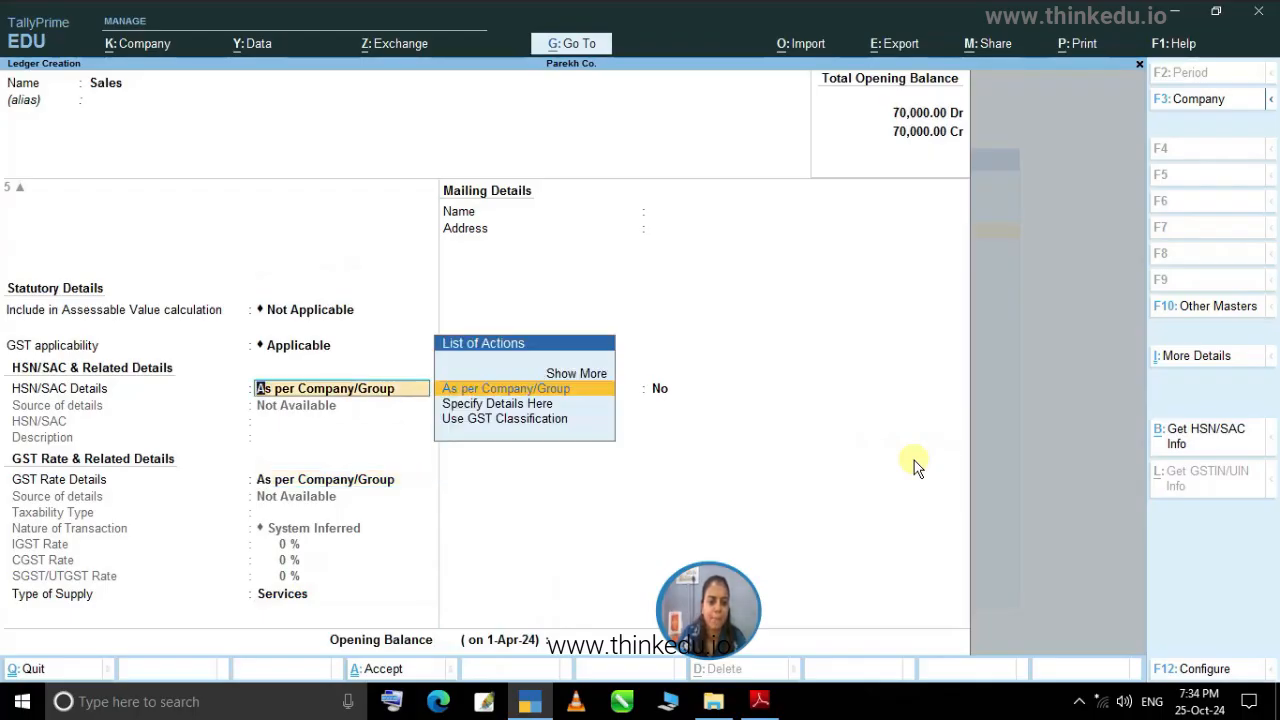
pyautogui.press('BackSpace')
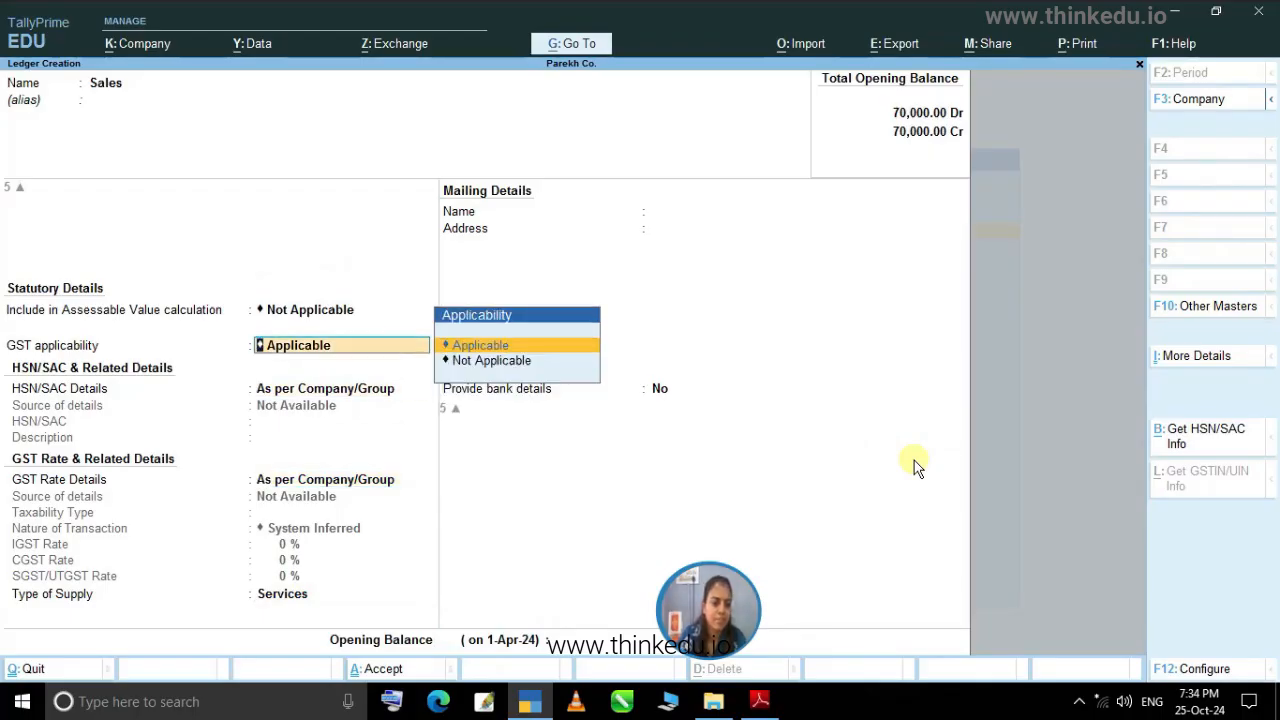
pyautogui.press('Return')
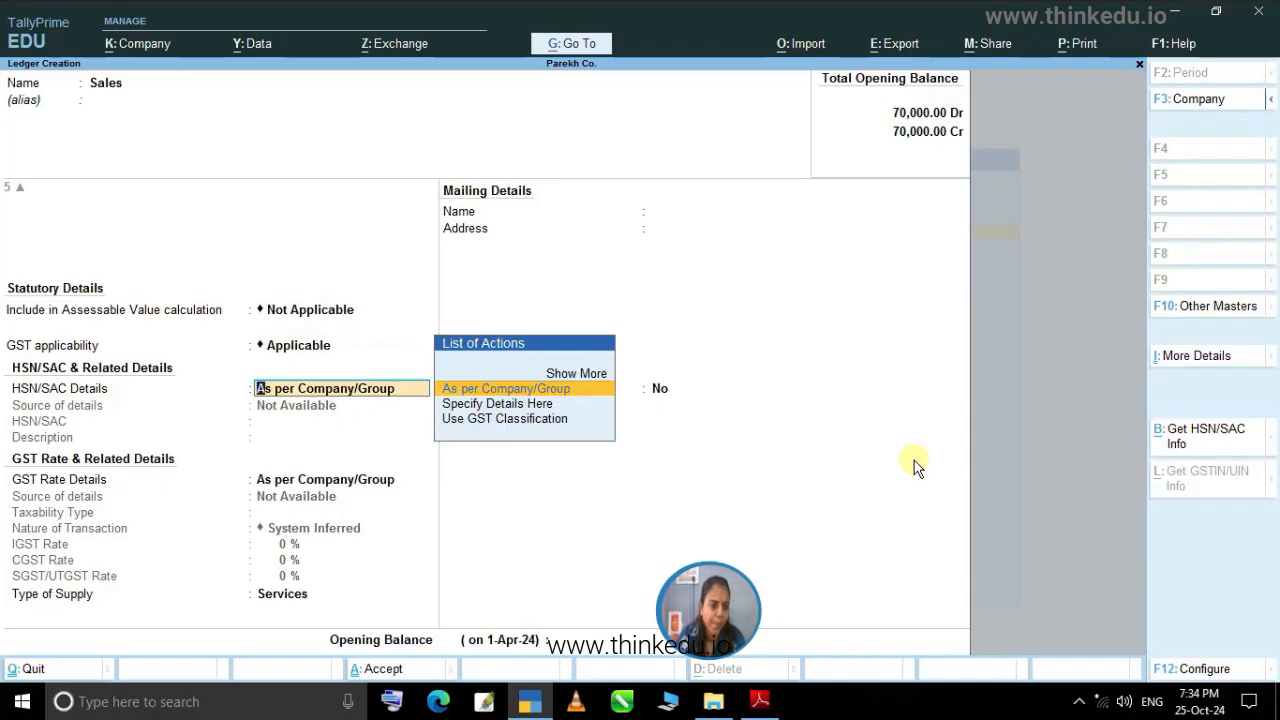
pyautogui.press('Down')
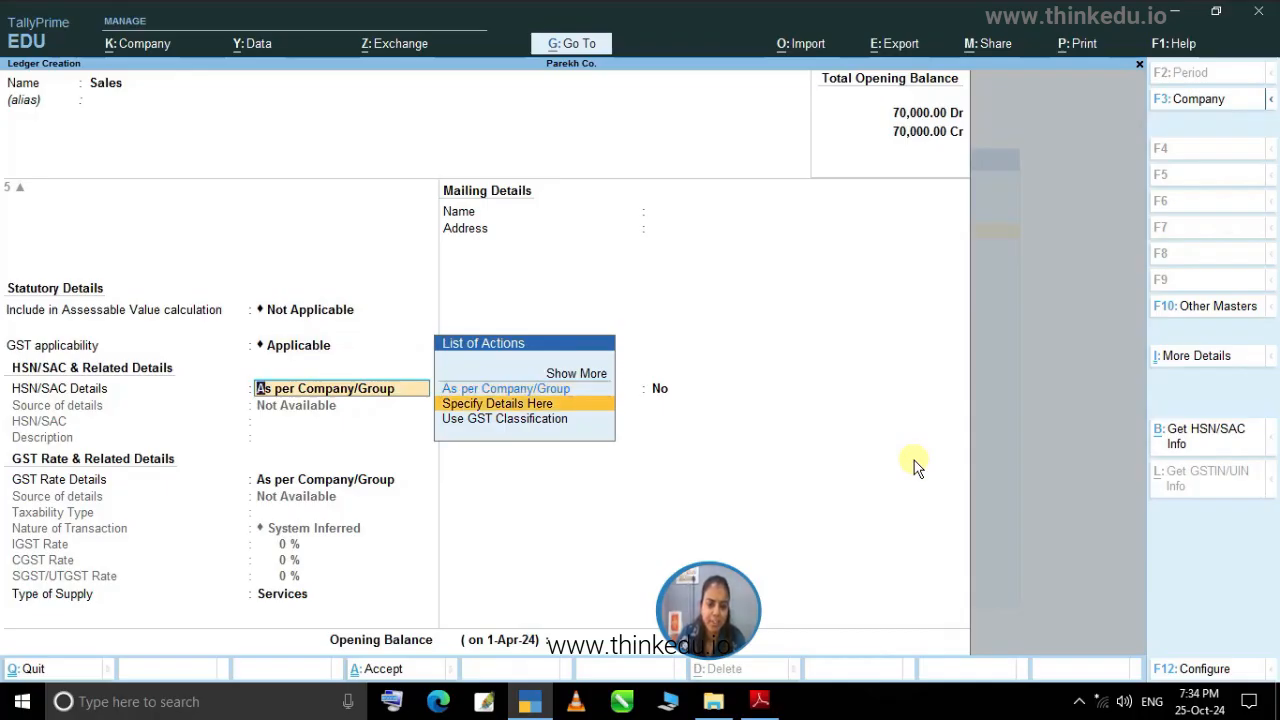
pyautogui.press('Return')
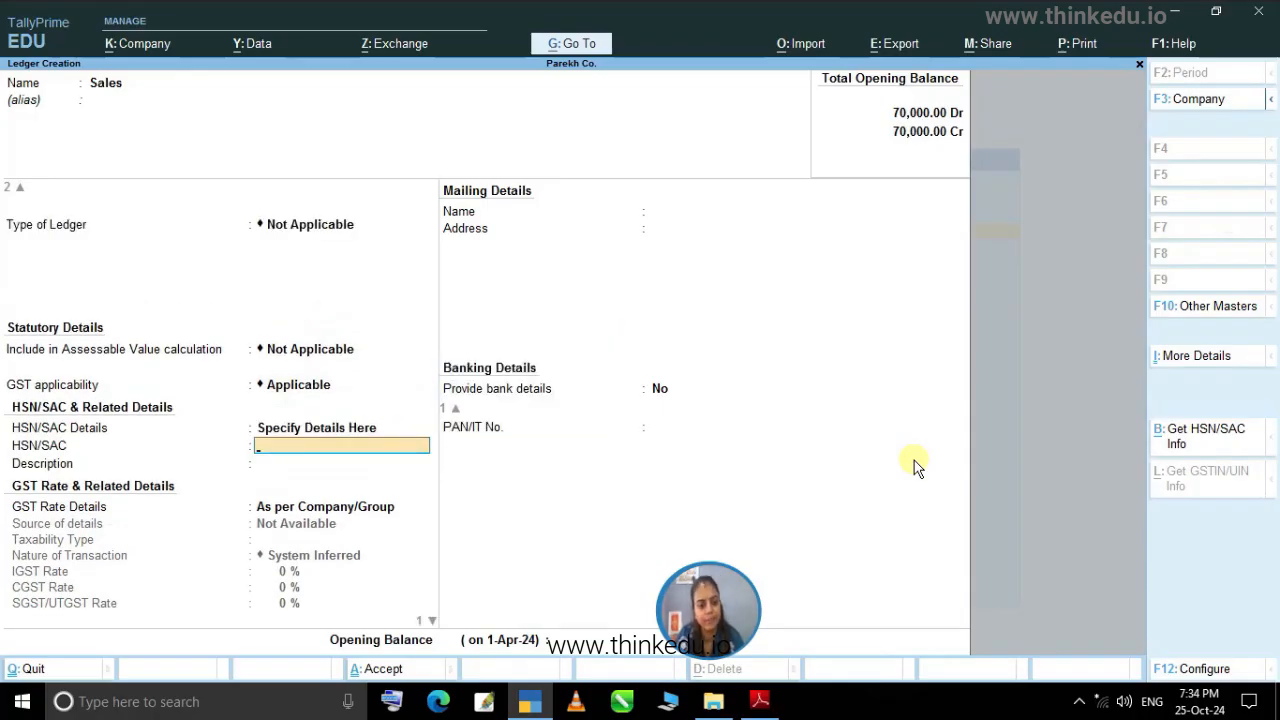
pyautogui.press('BackSpace')
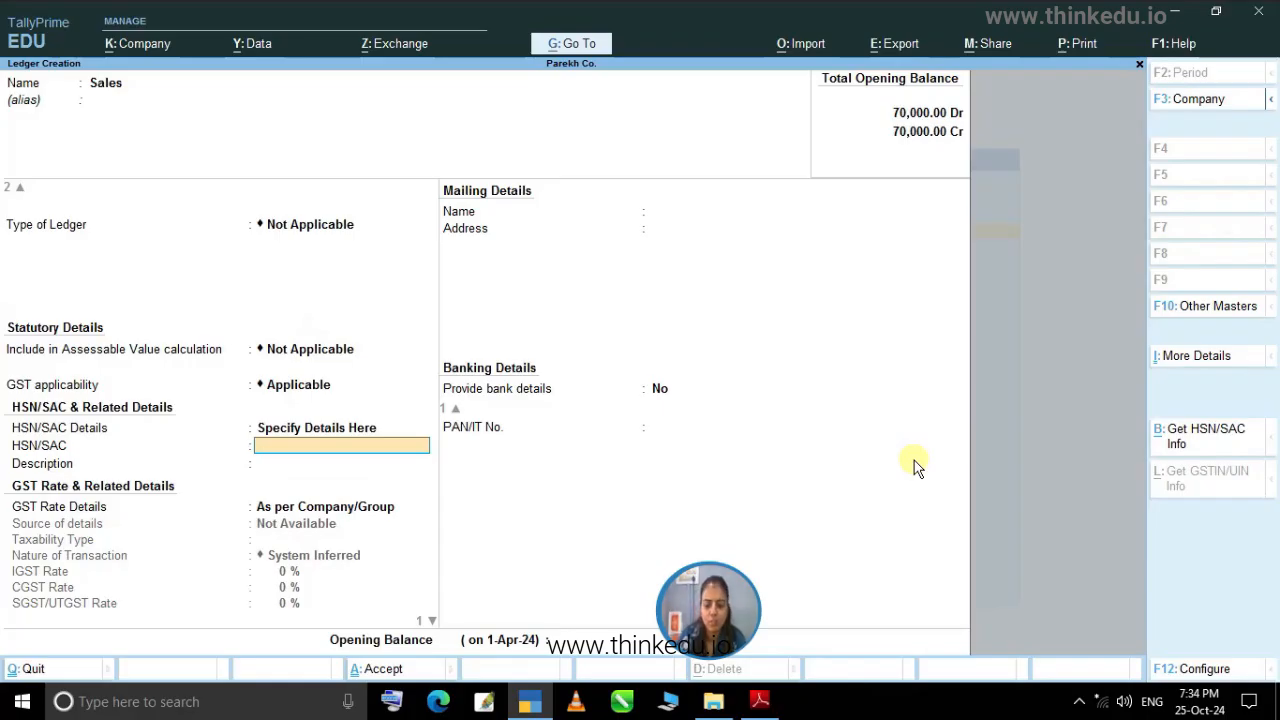
pyautogui.press('Up')
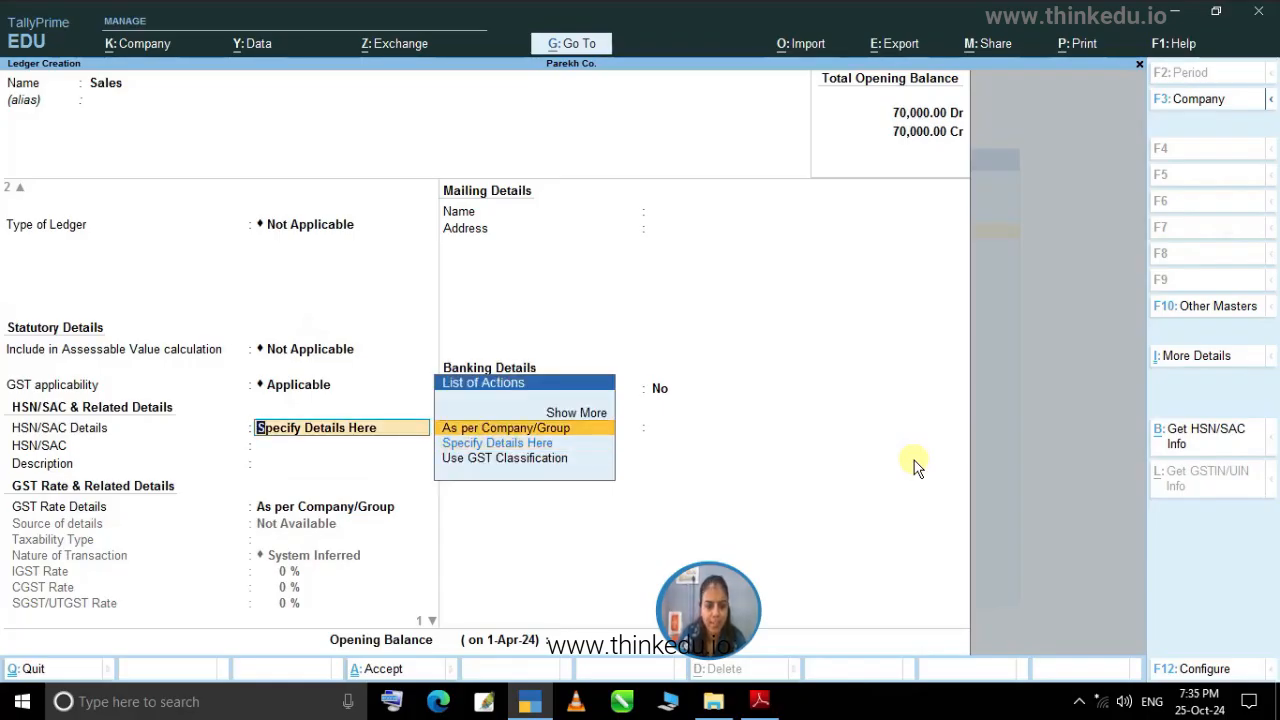
pyautogui.press('Return')
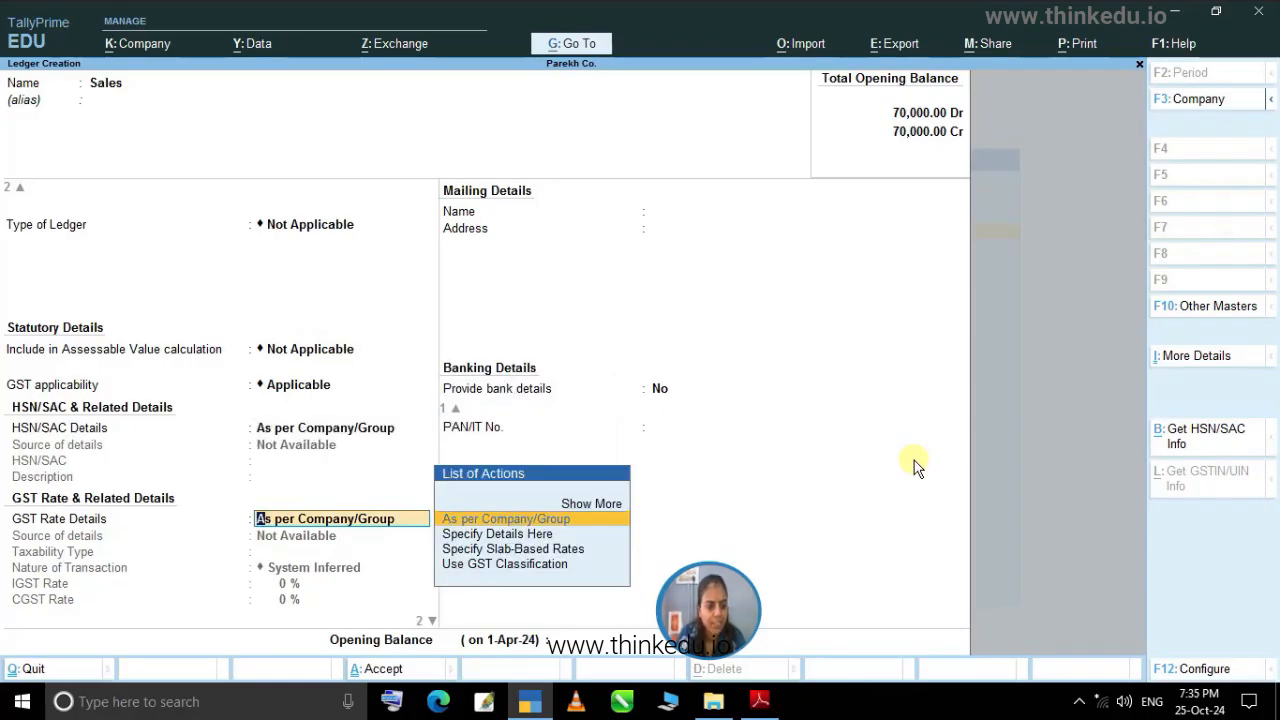
# Specify the Sales ledger's GST rate details directly, with taxability type Taxable and nature of transaction Local Sales - Taxable.
pyautogui.press('Down')
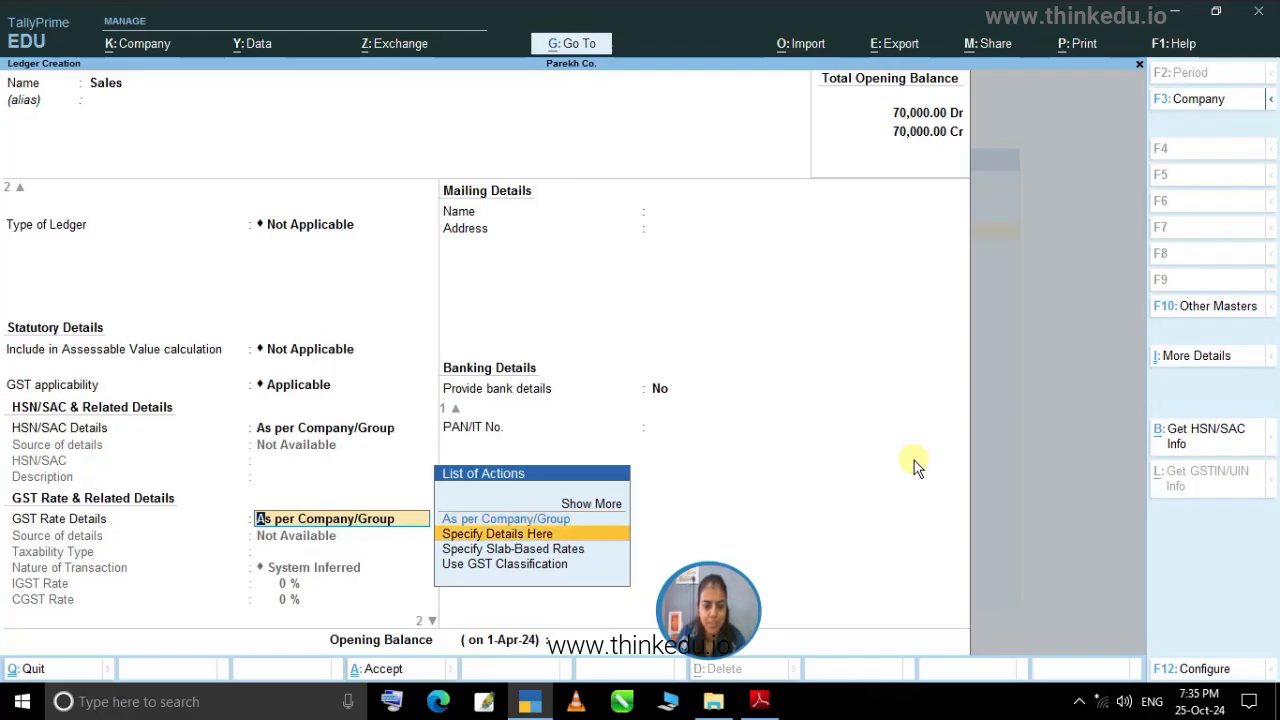
pyautogui.press('Return')
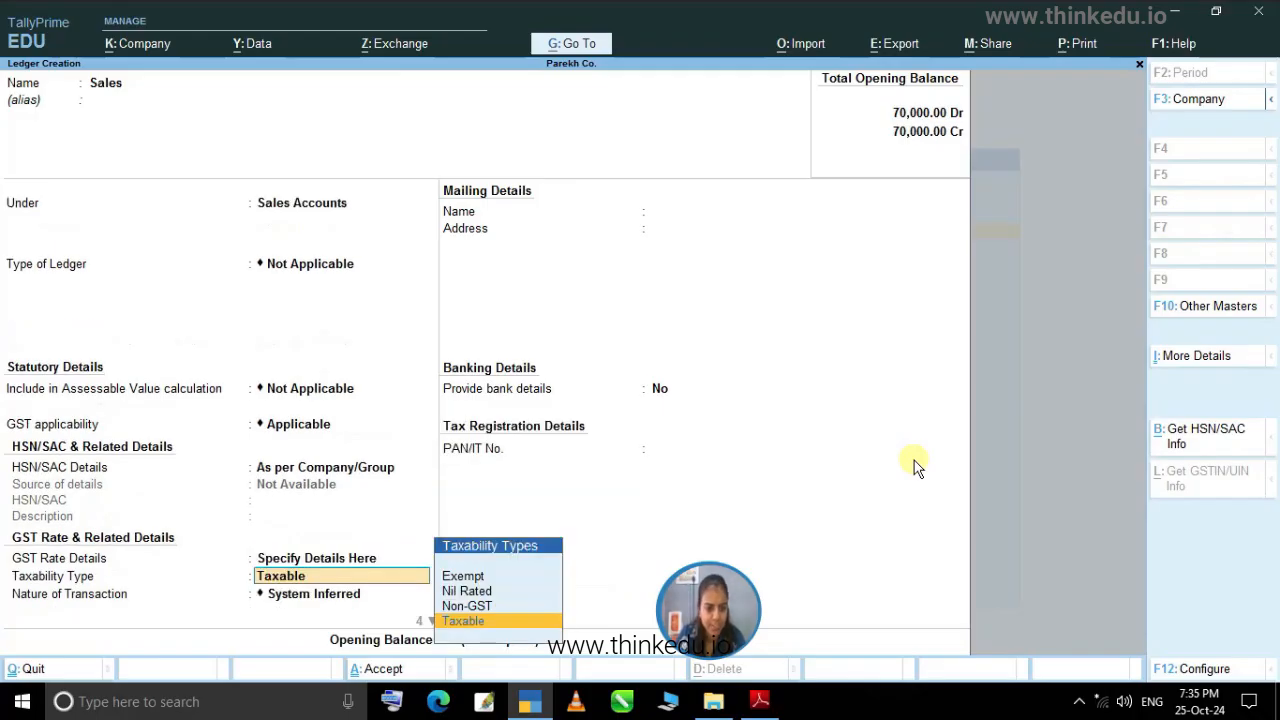
pyautogui.press('Return')
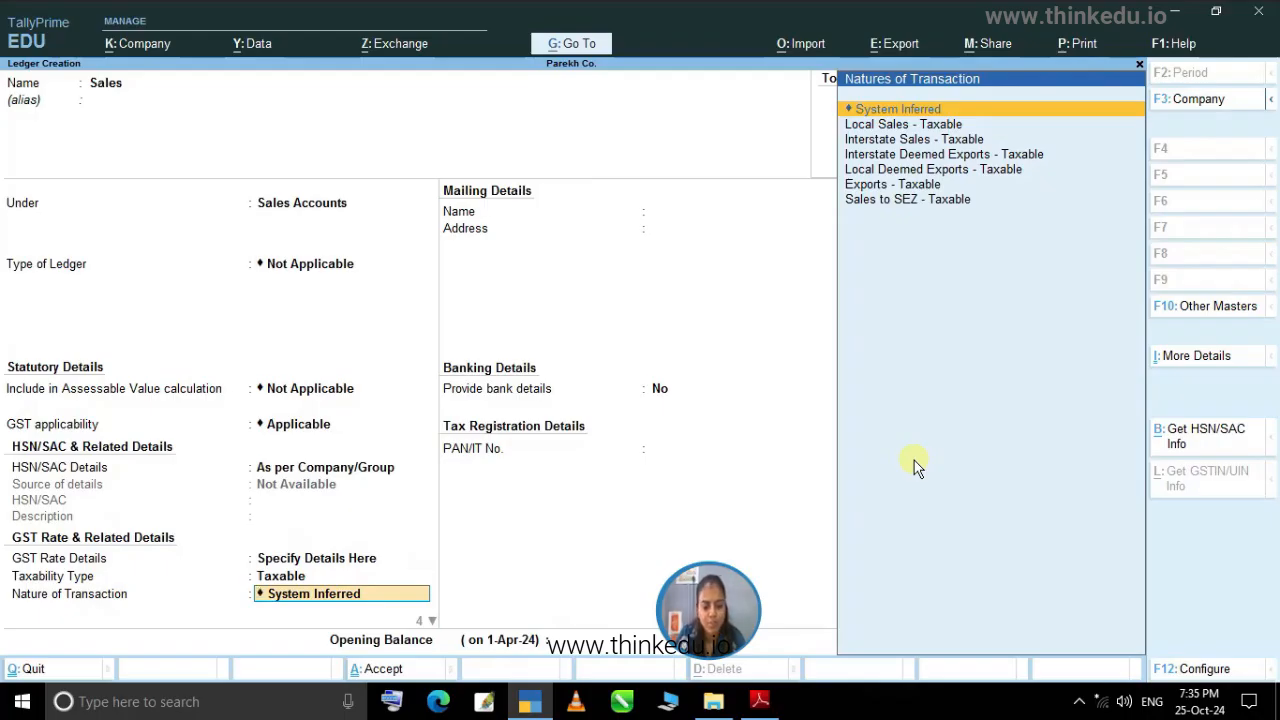
pyautogui.write('S')
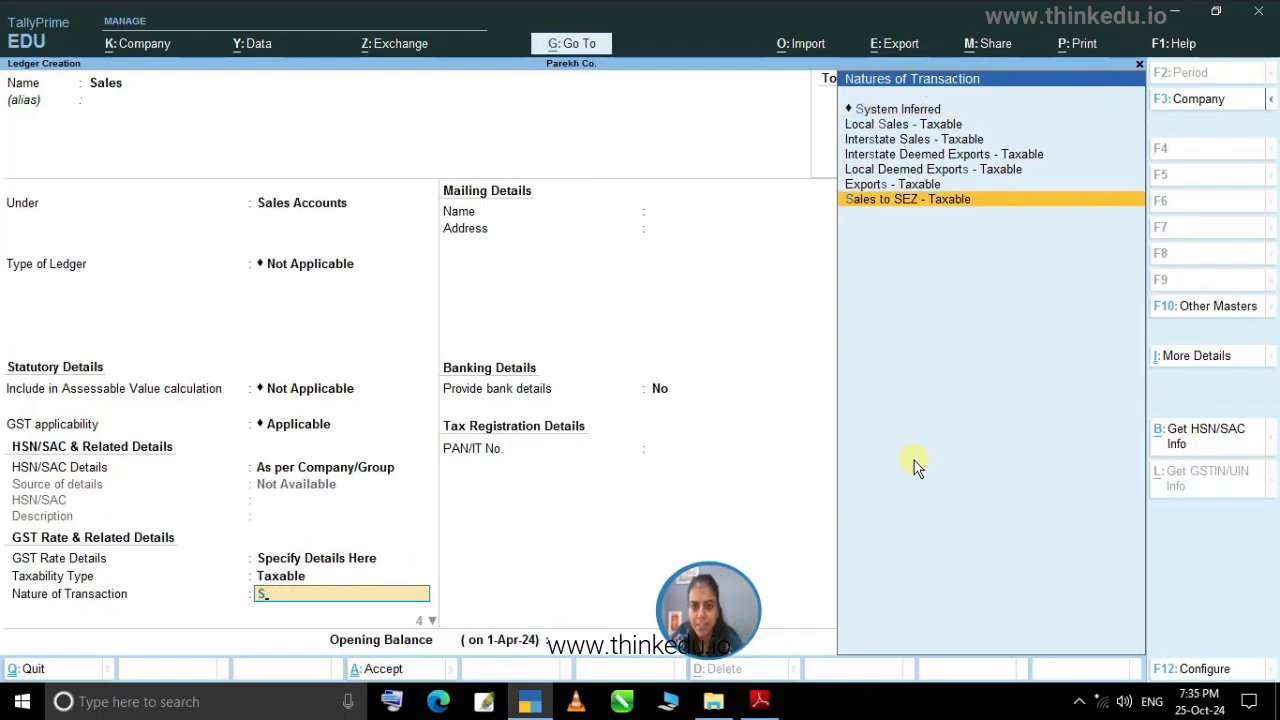
pyautogui.press('Up')
pyautogui.press('Up')
pyautogui.press('Up')
pyautogui.press('Up')
pyautogui.press('Up')
pyautogui.press('Up')
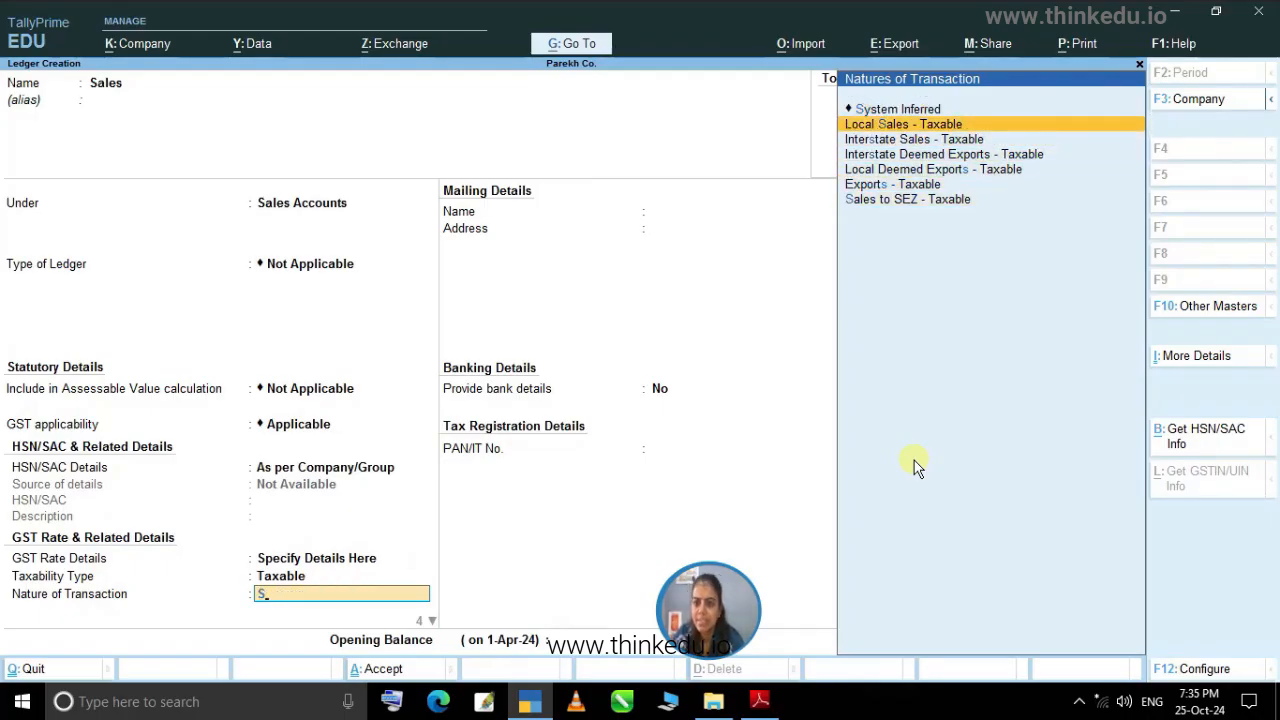
pyautogui.press('Return')
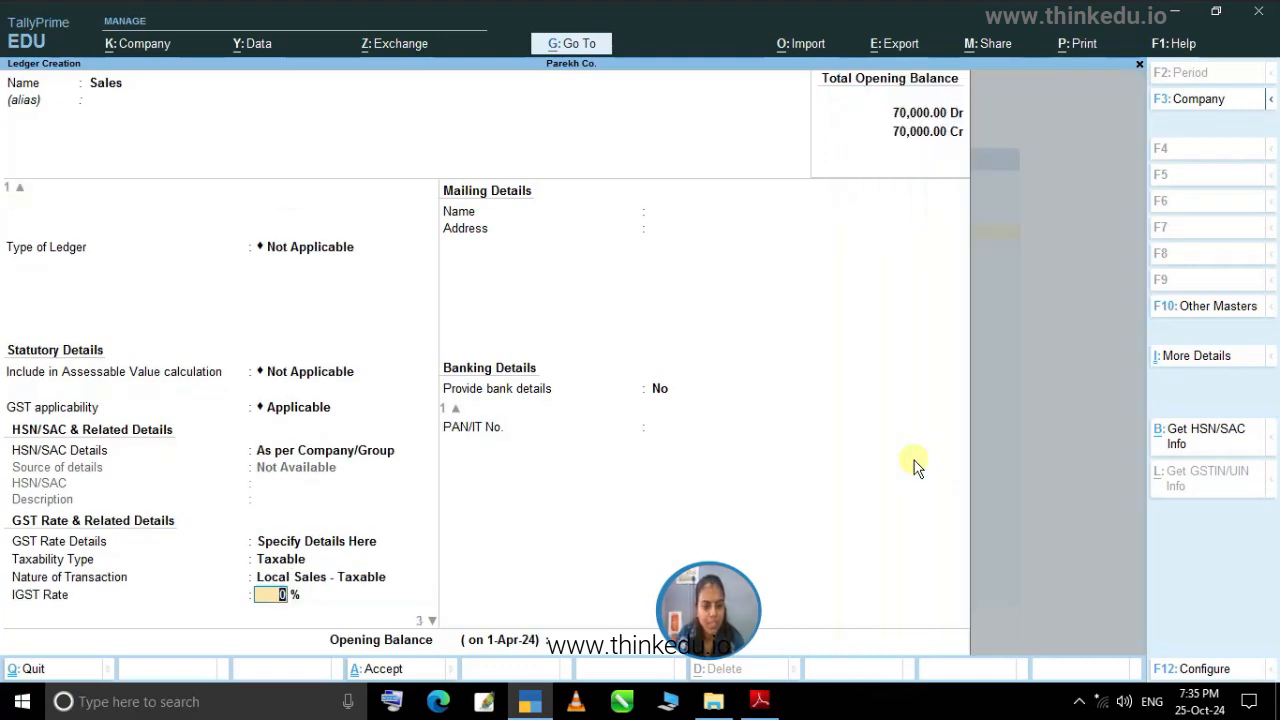
# Set the IGST rate to 18%, CGST and SGST/UTGST to 9% each and type of supply to Goods, and save the Sales ledger.
pyautogui.write('18')
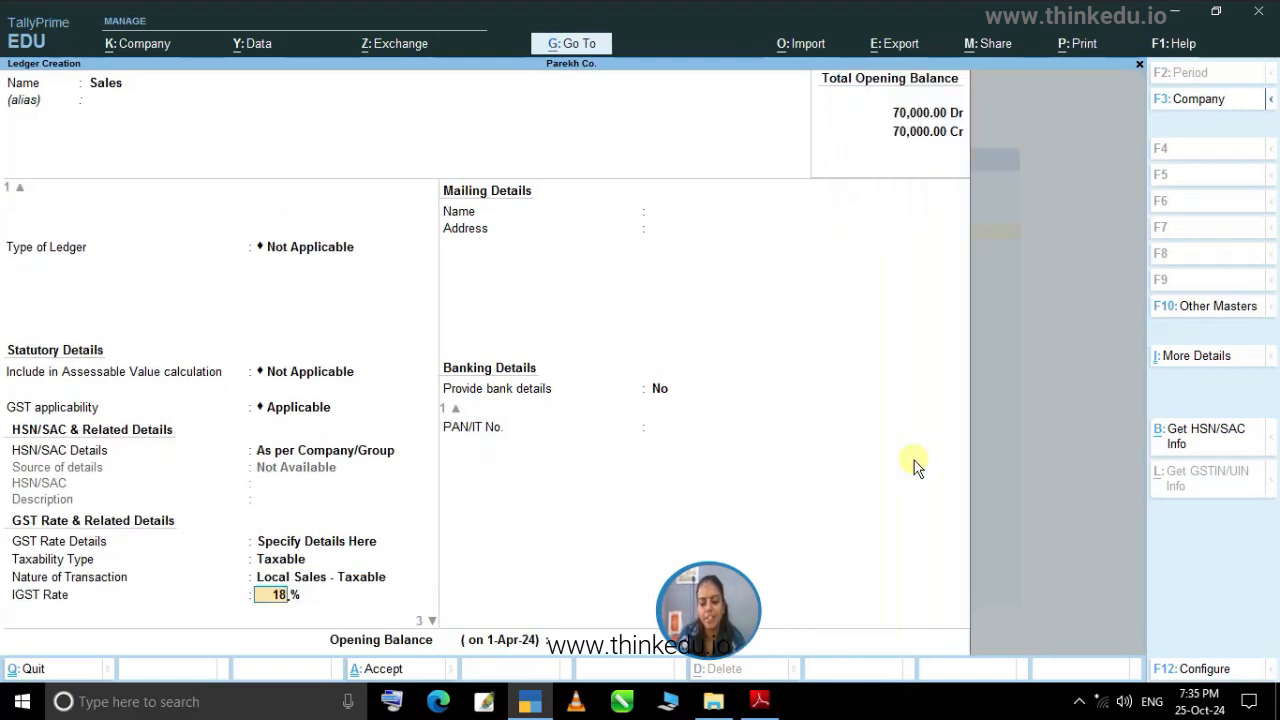
pyautogui.press('Return')
pyautogui.press('Return')
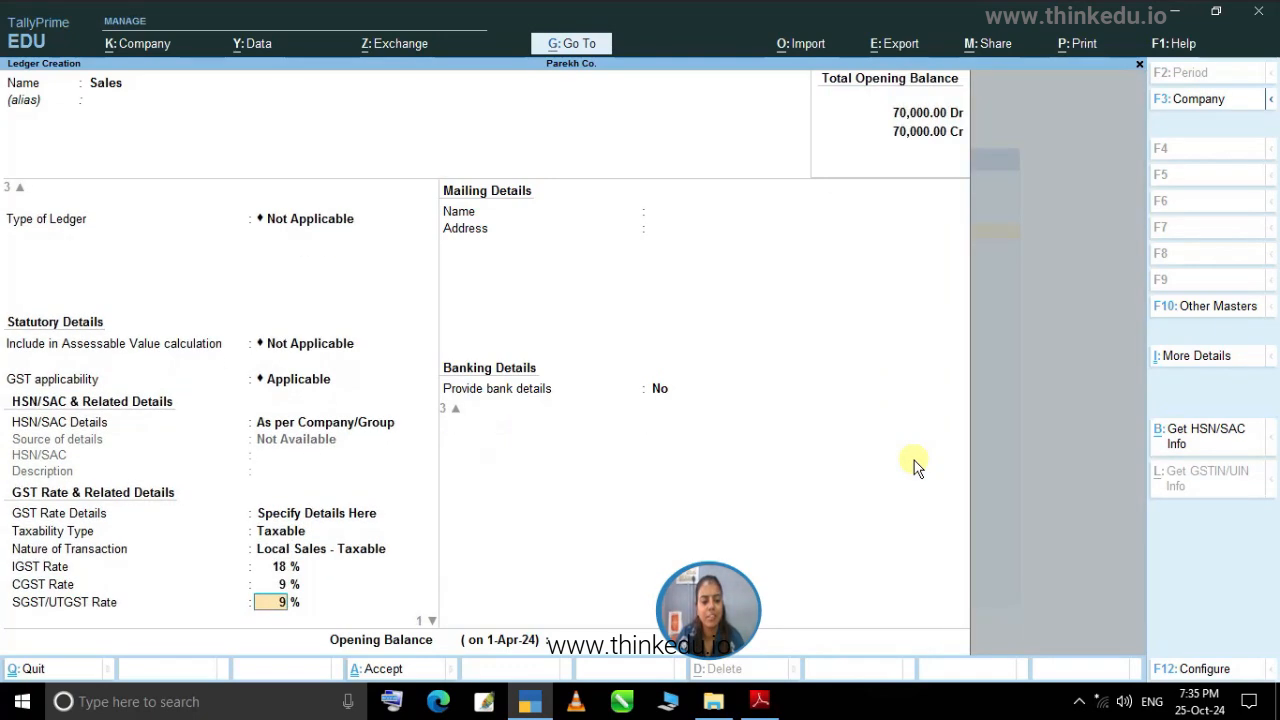
pyautogui.press('Return')
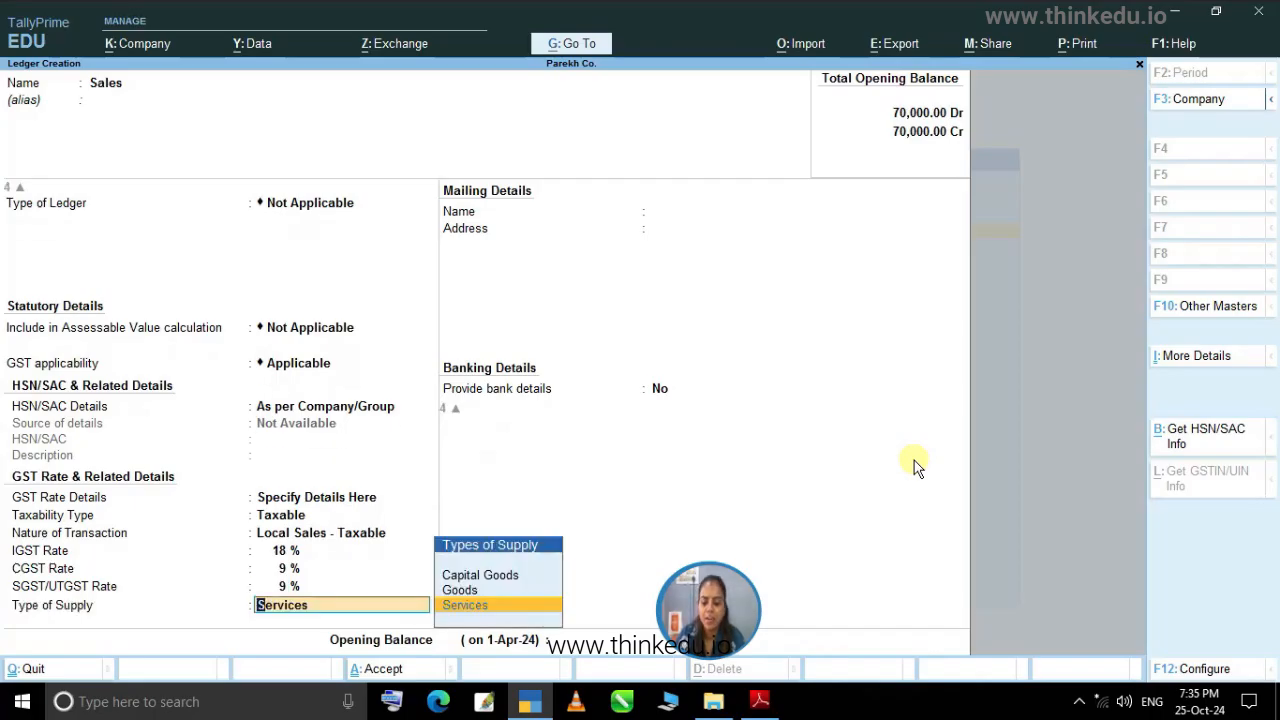
pyautogui.press('Up')
pyautogui.press('Return')
pyautogui.press('Return')
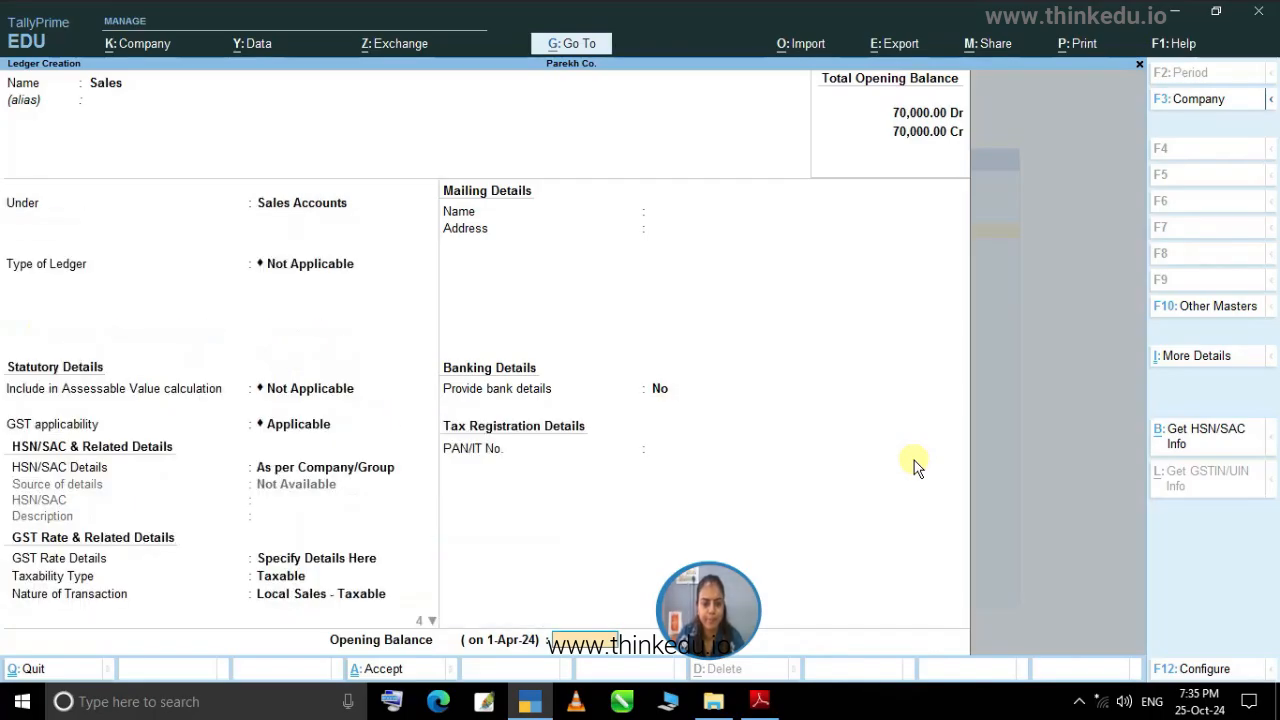
pyautogui.press('Return')
pyautogui.press('Return')
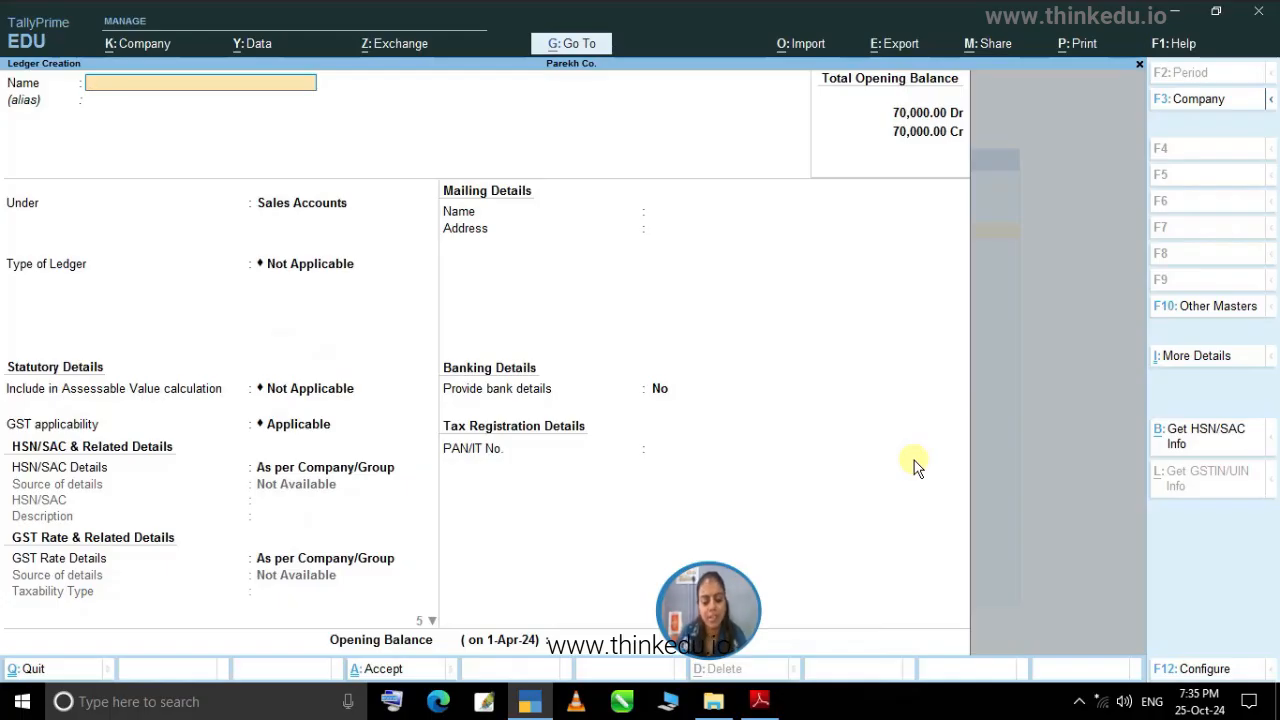
# Go back through the saved ledgers to Stock and step forward to the Rama Sales ledger, leaving their details as they are.
pyautogui.press('pageup')
pyautogui.press('pageup')
pyautogui.press('pageup')
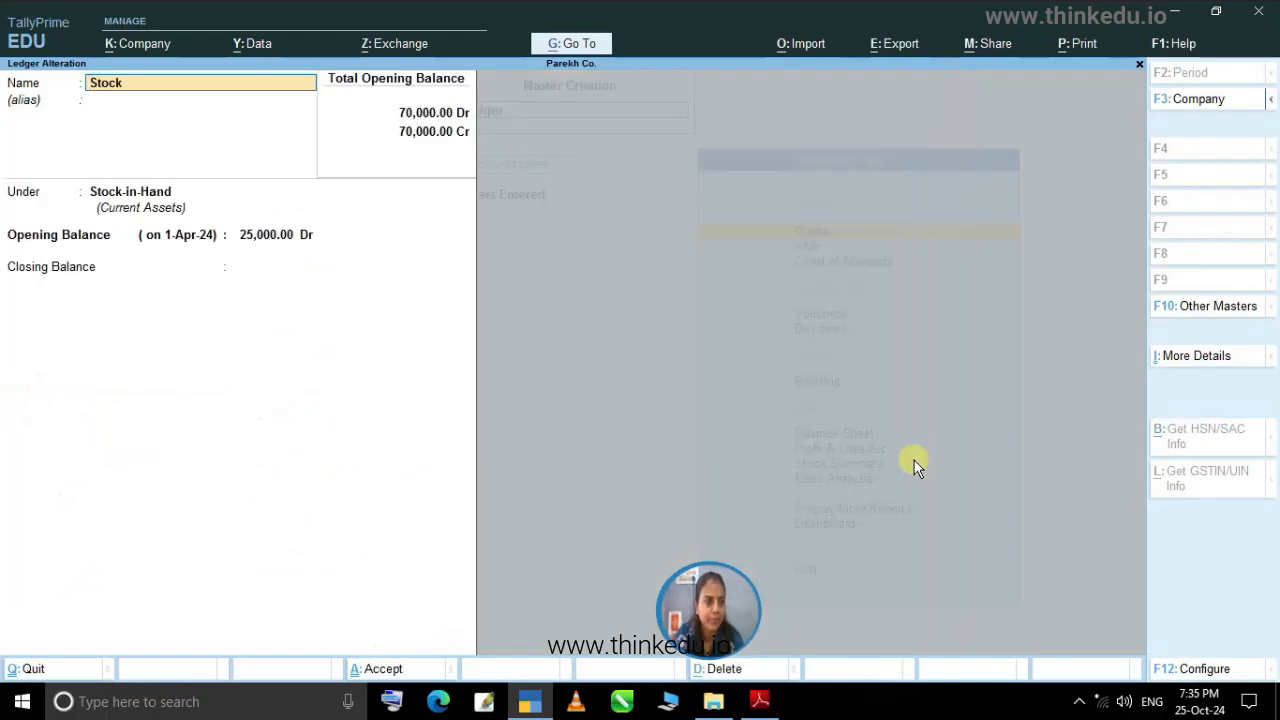
pyautogui.press('Return')
pyautogui.press('Return')
pyautogui.press('Return')
pyautogui.press('Return')
pyautogui.press('Return')
pyautogui.press('Return')
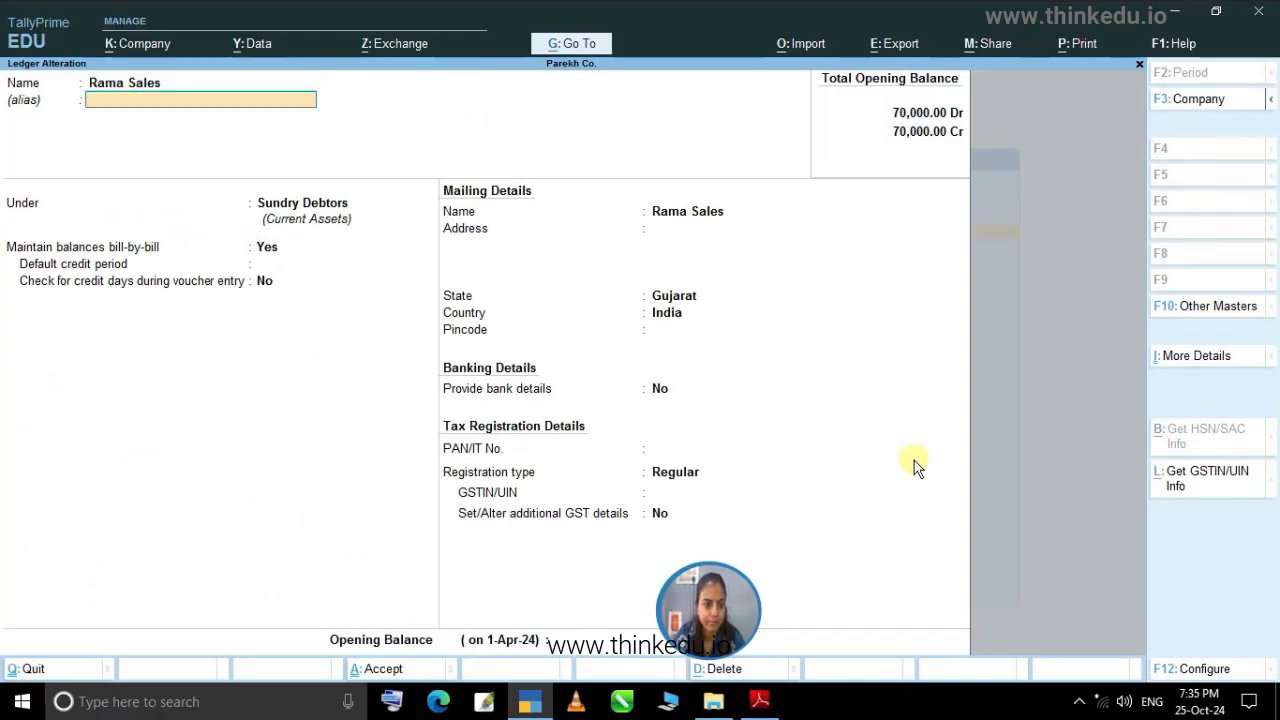
# Review and re-save the Rama Sales ledger under Sundry Debtors, with state Gujarat and registration type Regular.
pyautogui.press('Return')
pyautogui.press('Return')
pyautogui.press('Return')
pyautogui.press('Return')
pyautogui.press('Return')
pyautogui.press('Return')
pyautogui.press('Return')
pyautogui.press('Return')
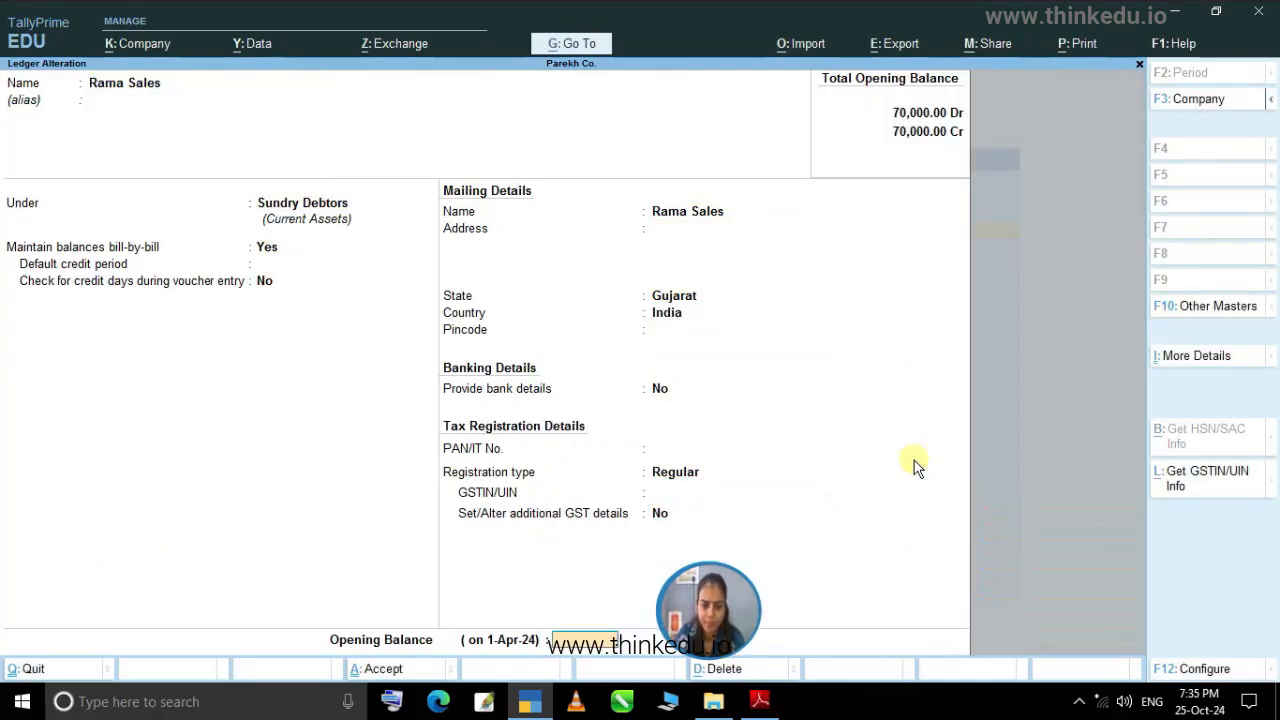
pyautogui.press('Return')
pyautogui.press('Return')
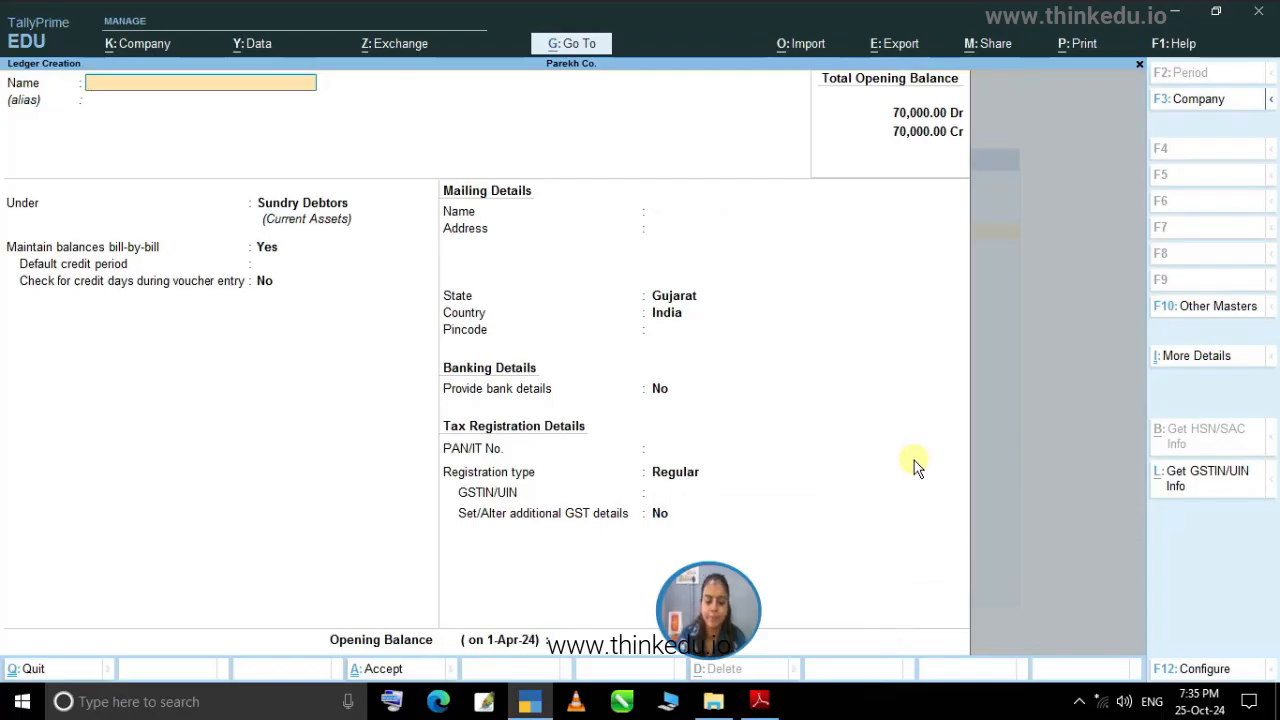
# Look up the goods-sold transaction in Example-1 gst.pdf, return to TallyPrime and enter the buyer's name for a new ledger.
pyautogui.click(760, 703)
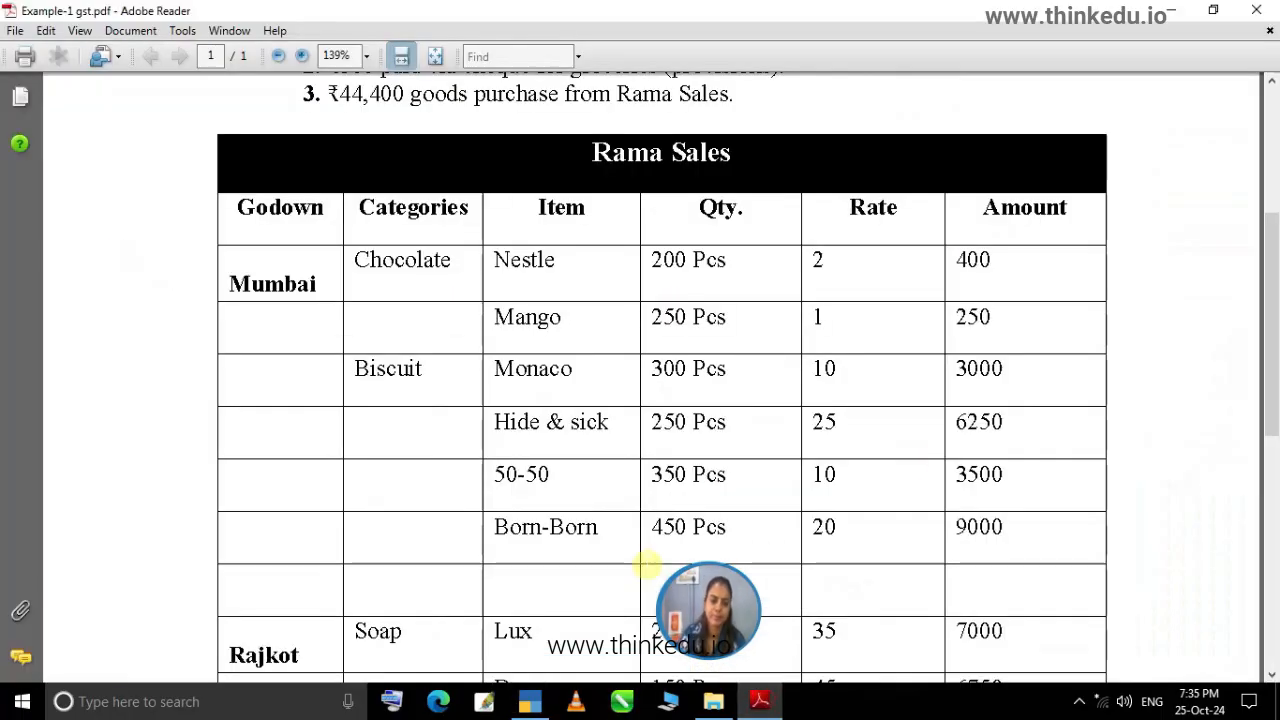
pyautogui.moveTo(1276, 245); pyautogui.dragTo(1274, 440)
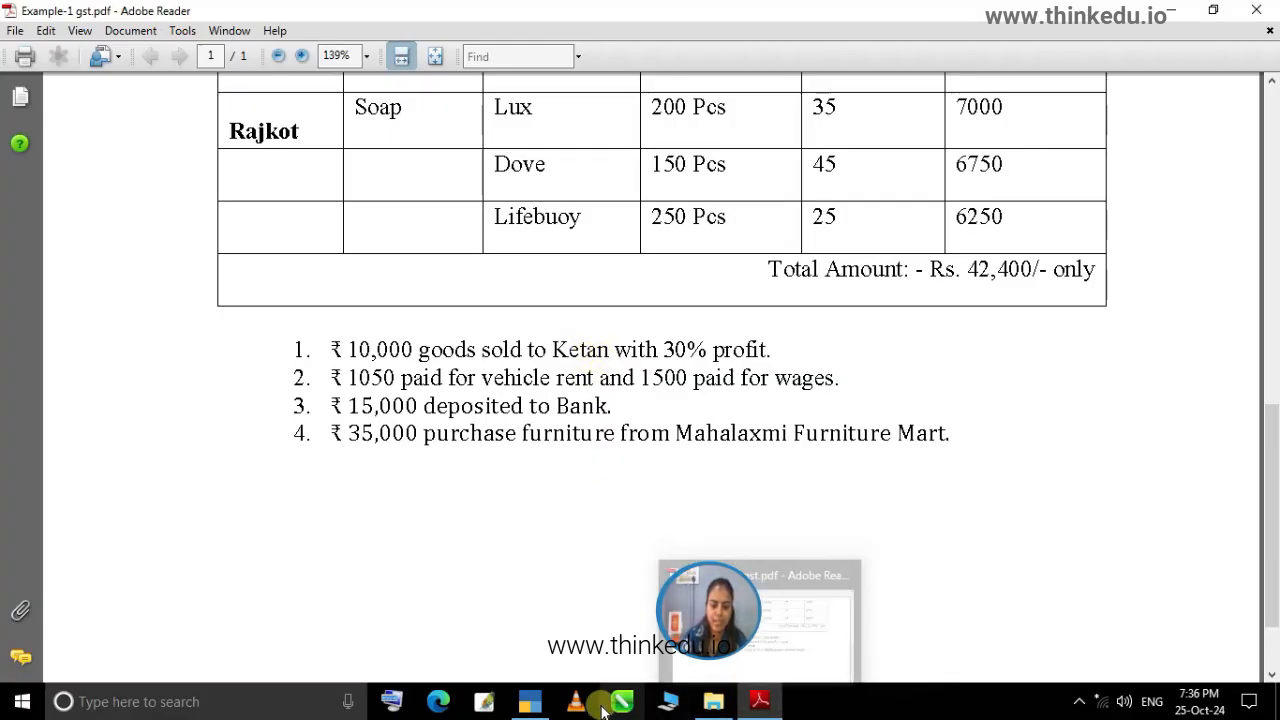
pyautogui.click(533, 706)
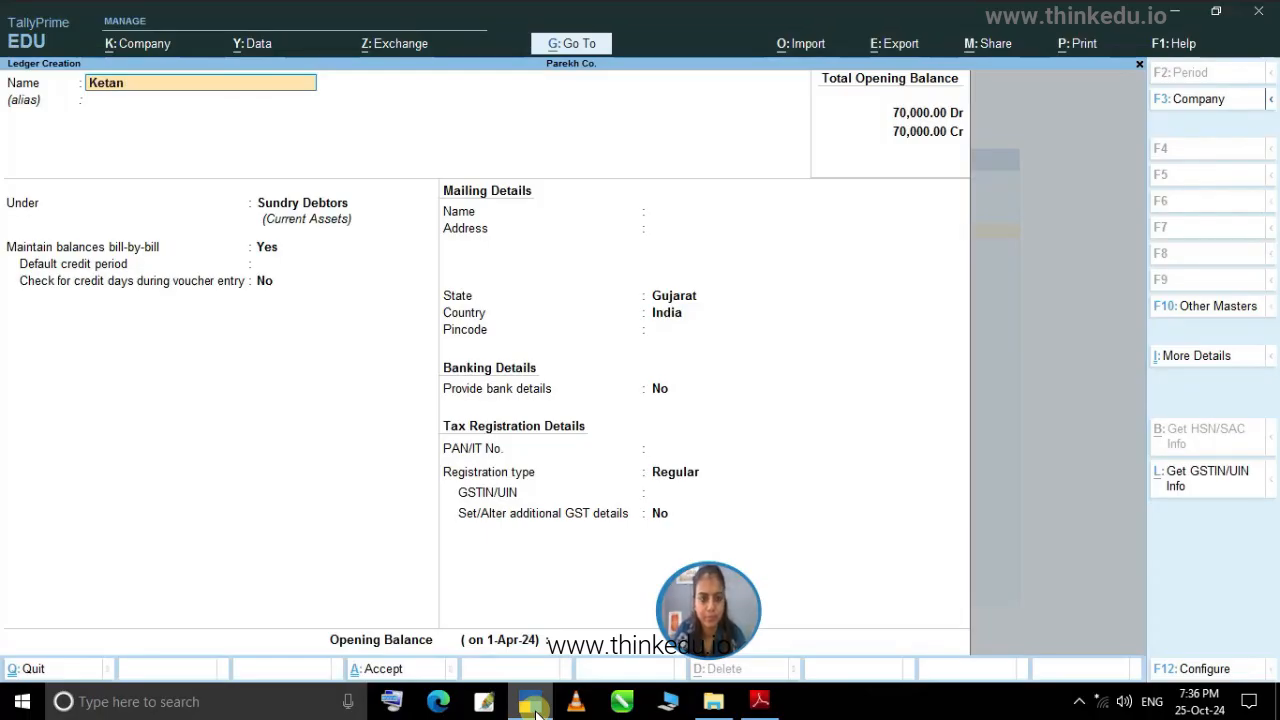
pyautogui.press('Return')
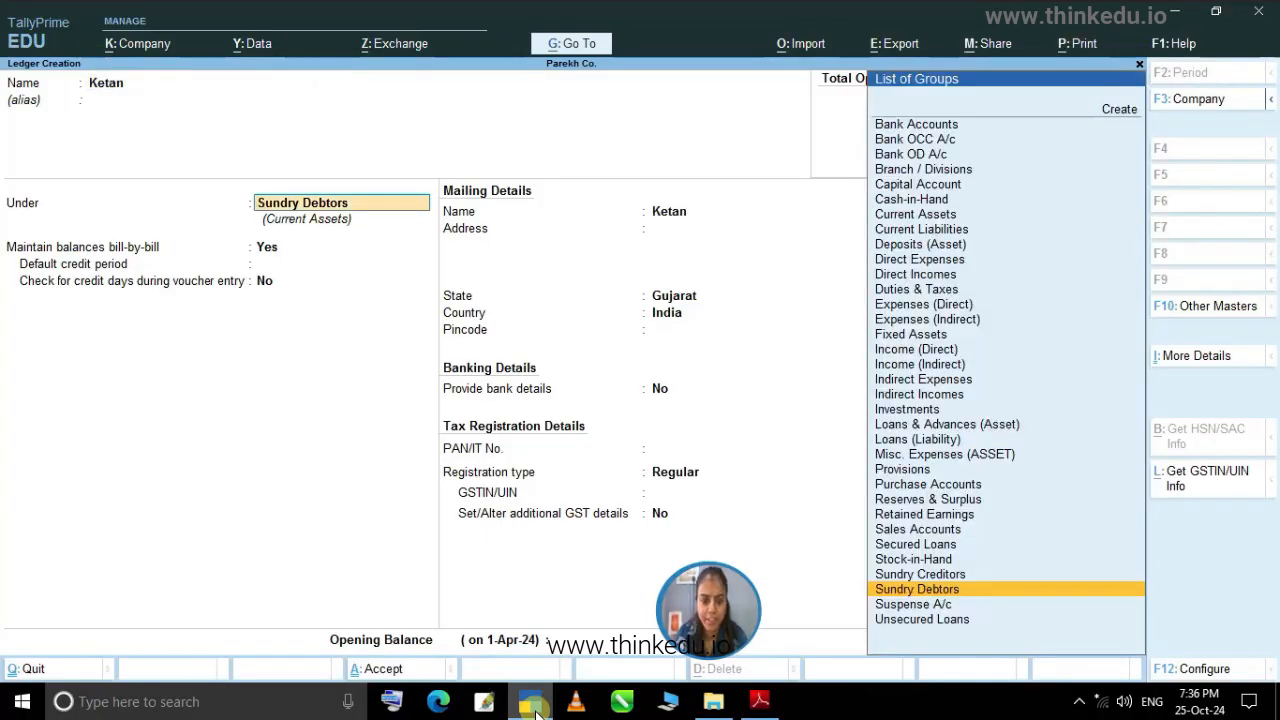
# Keep the buyer's ledger under Sundry Debtors with bill-by-bill Yes, state Gujarat and registration type Regular, leave the opening balance blank, and save it.
pyautogui.press('Return')
pyautogui.press('Return')
pyautogui.press('Return')
pyautogui.press('Return')
pyautogui.press('Return')
pyautogui.press('Return')
pyautogui.press('Return')
pyautogui.press('Return')
pyautogui.press('Return')
pyautogui.press('Return')
pyautogui.press('Return')
pyautogui.press('Return')
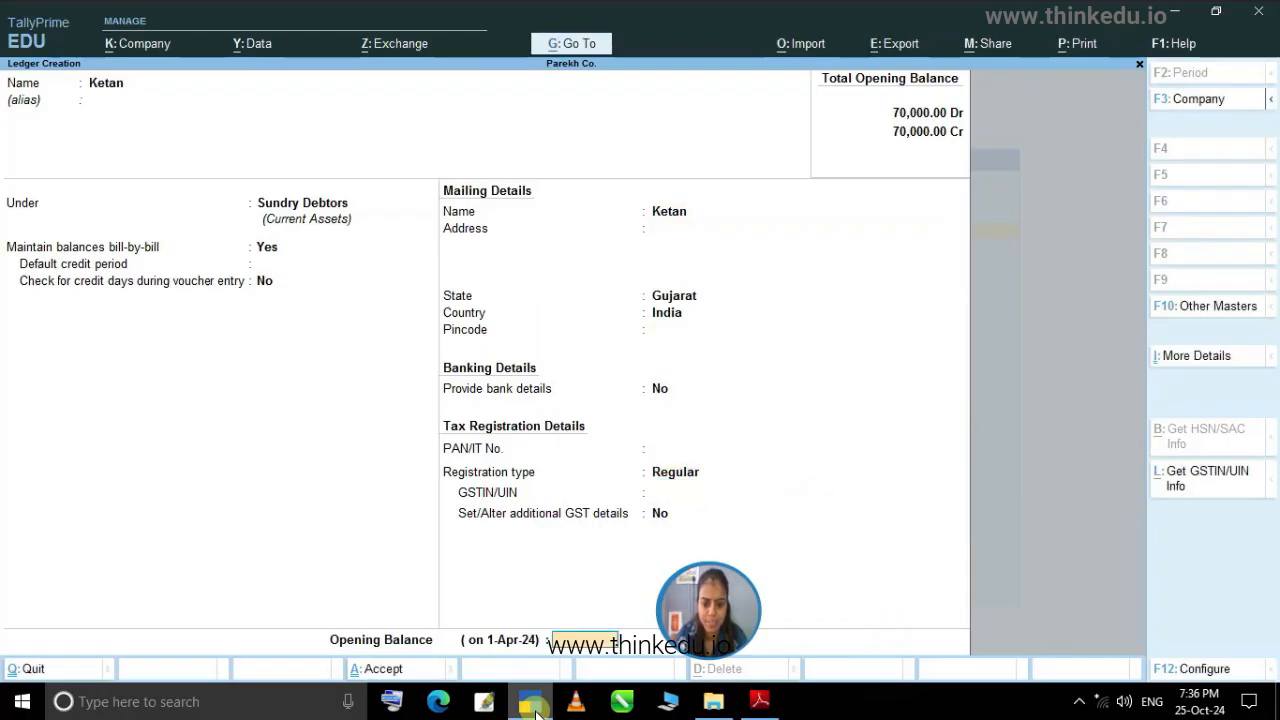
pyautogui.press('Return')
pyautogui.press('Return')
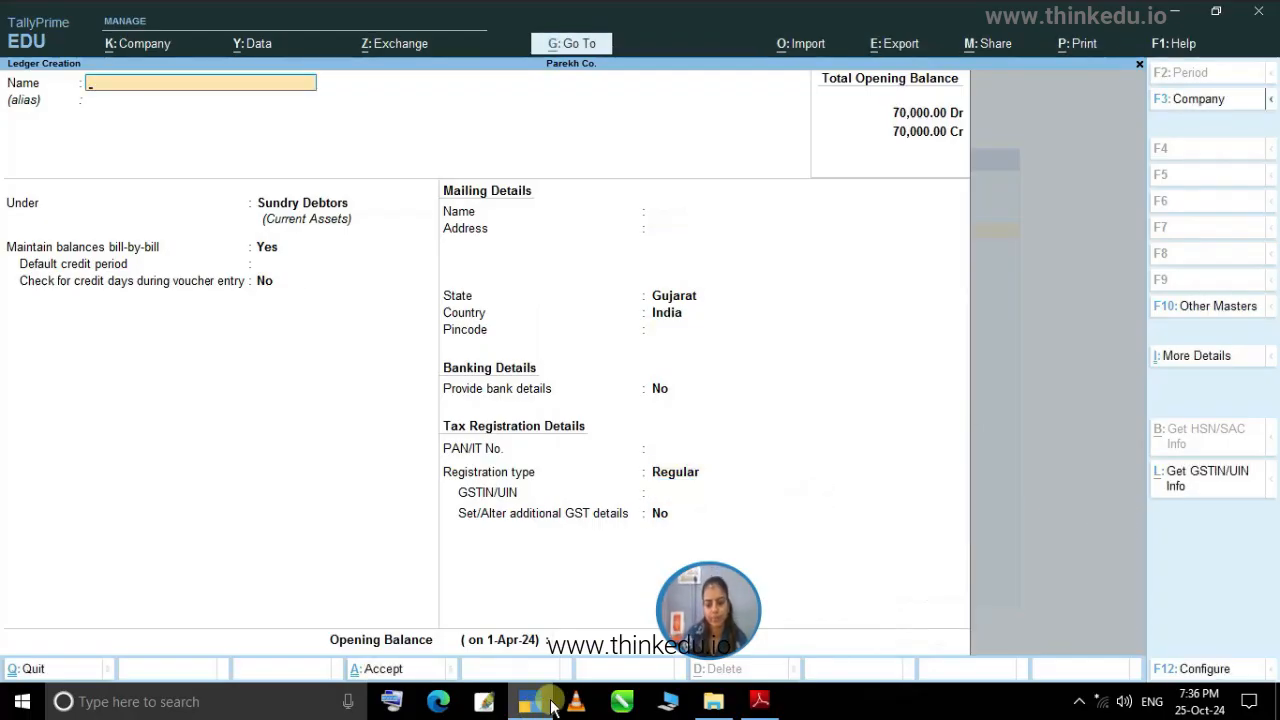
# Look up the vehicle rent transaction in Example-1 gst.pdf, return to TallyPrime and name a new ledger Vehicle Rent.
pyautogui.click(760, 701)
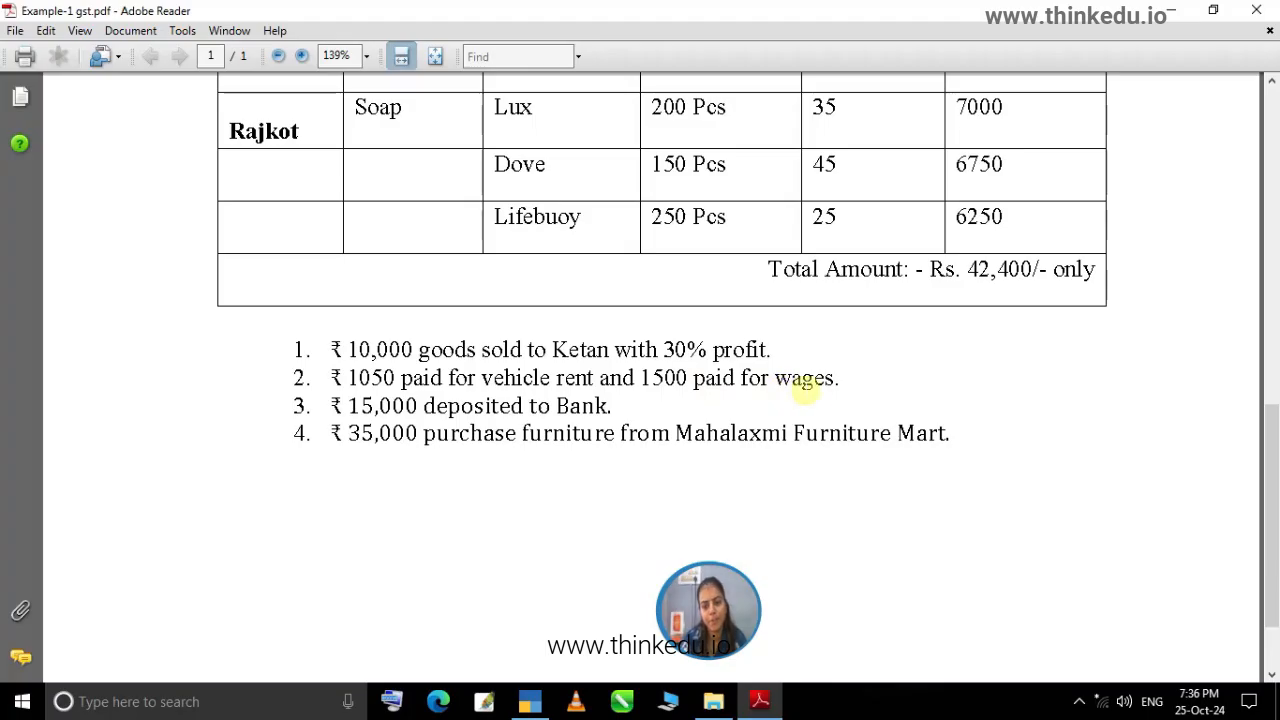
pyautogui.moveTo(763, 707)
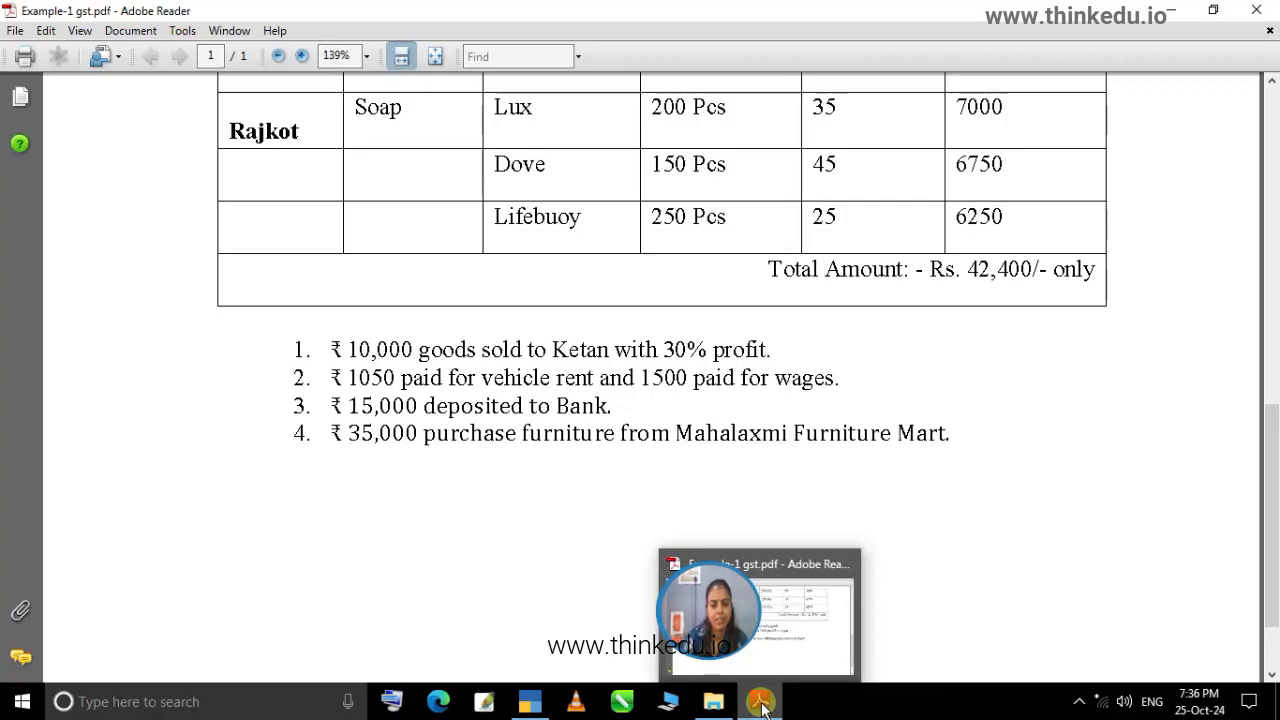
pyautogui.click(763, 705)
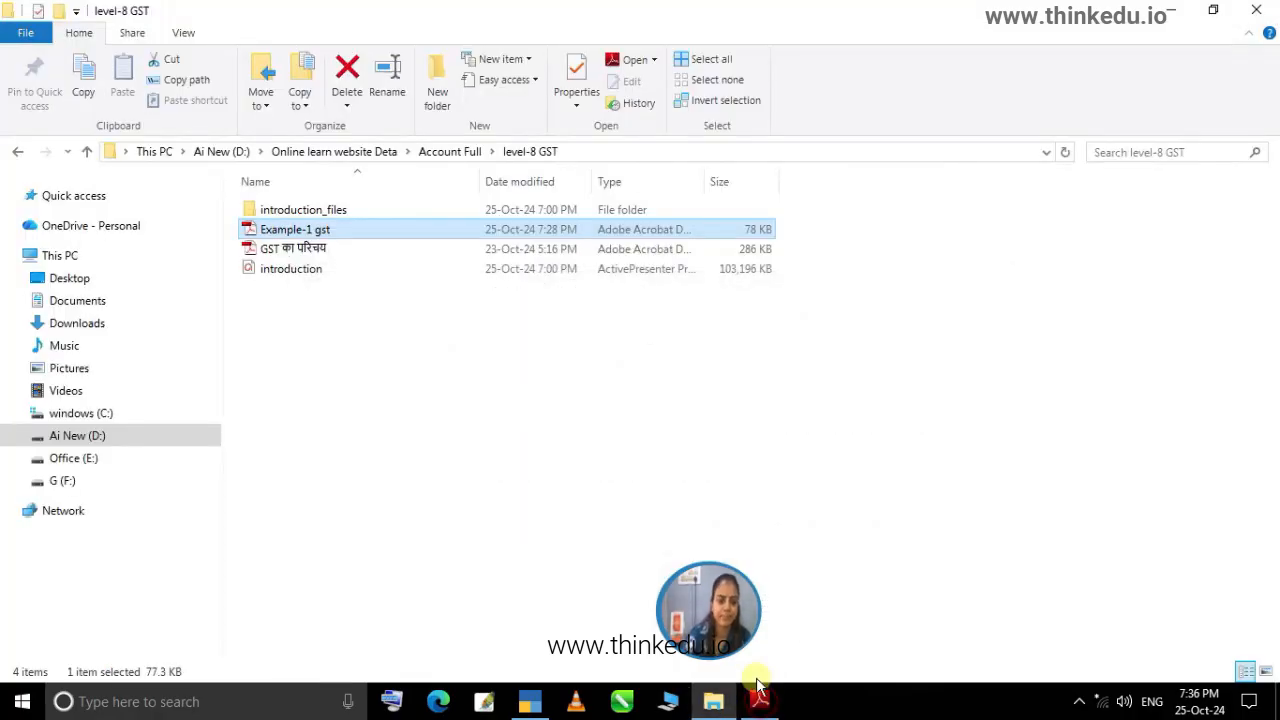
pyautogui.click(532, 703)
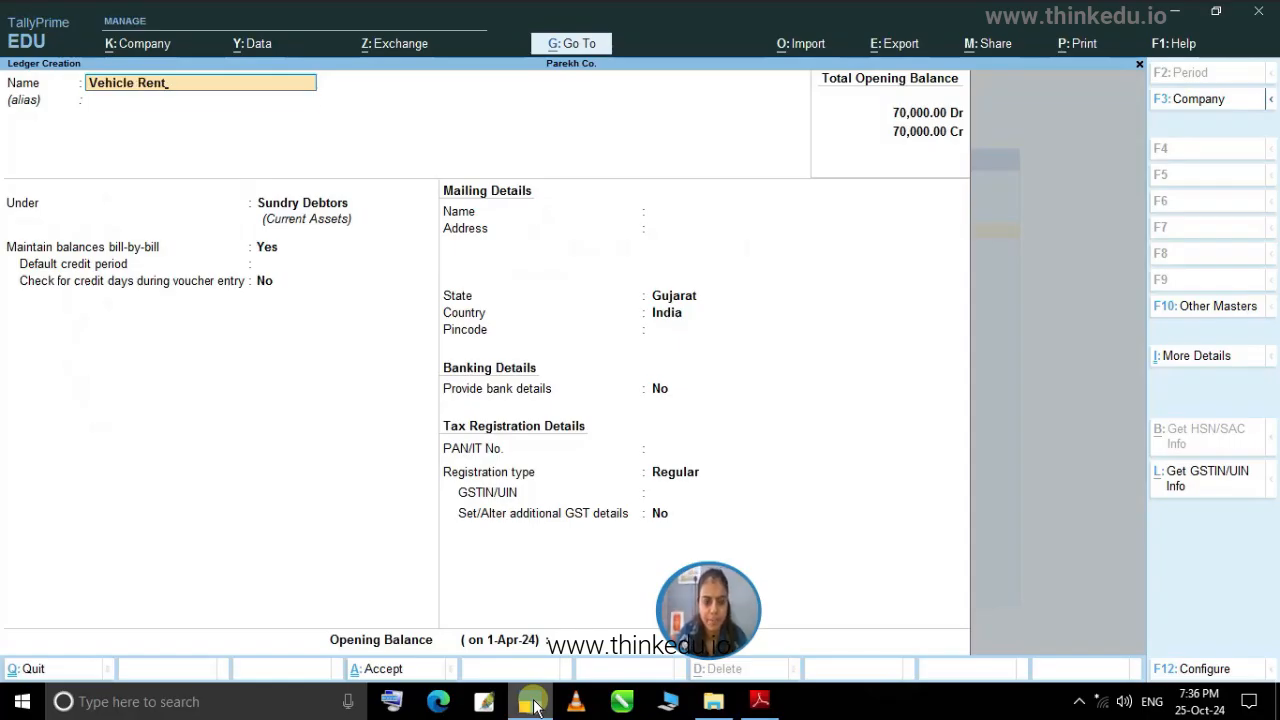
pyautogui.press('Return')
# Place Vehicle Rent under Indirect Expenses, keep GST applicability Applicable and type of supply Services, and save the ledger.
pyautogui.write('i')
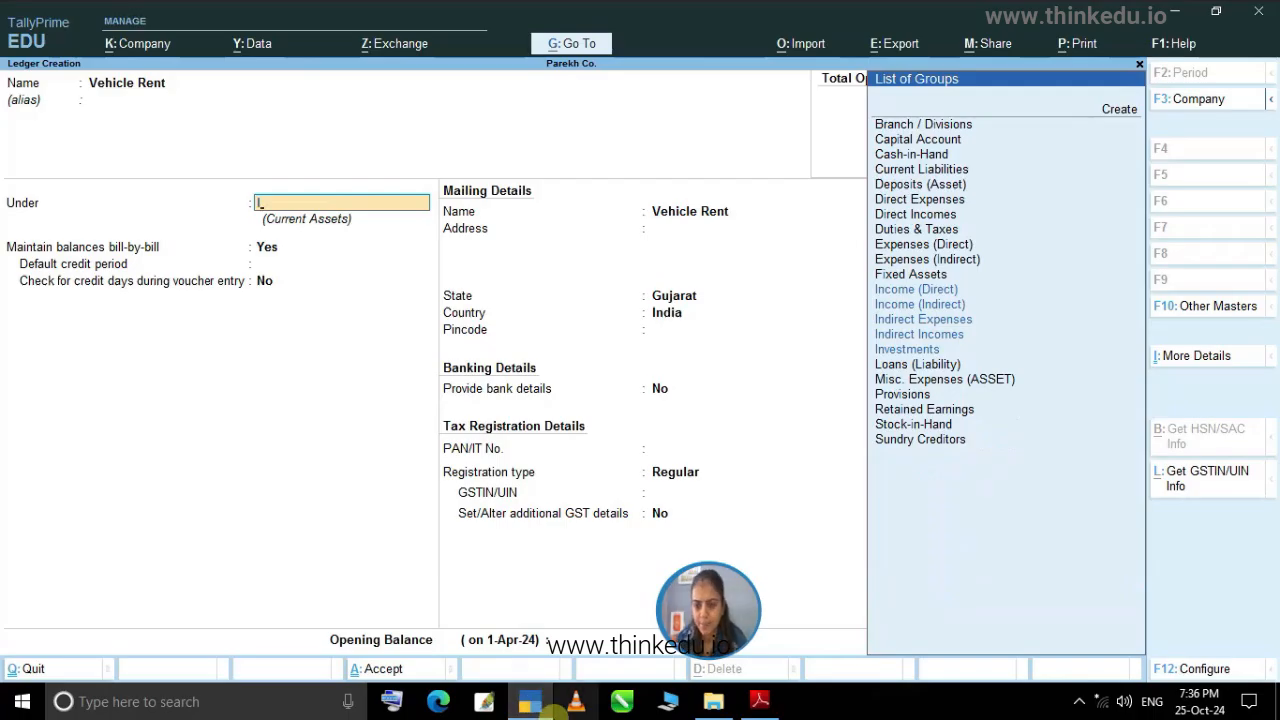
pyautogui.click(945, 321)
pyautogui.press('Return')
pyautogui.press('Return')
pyautogui.press('Return')
pyautogui.press('Return')
pyautogui.press('Return')
pyautogui.press('Return')
pyautogui.press('Return')
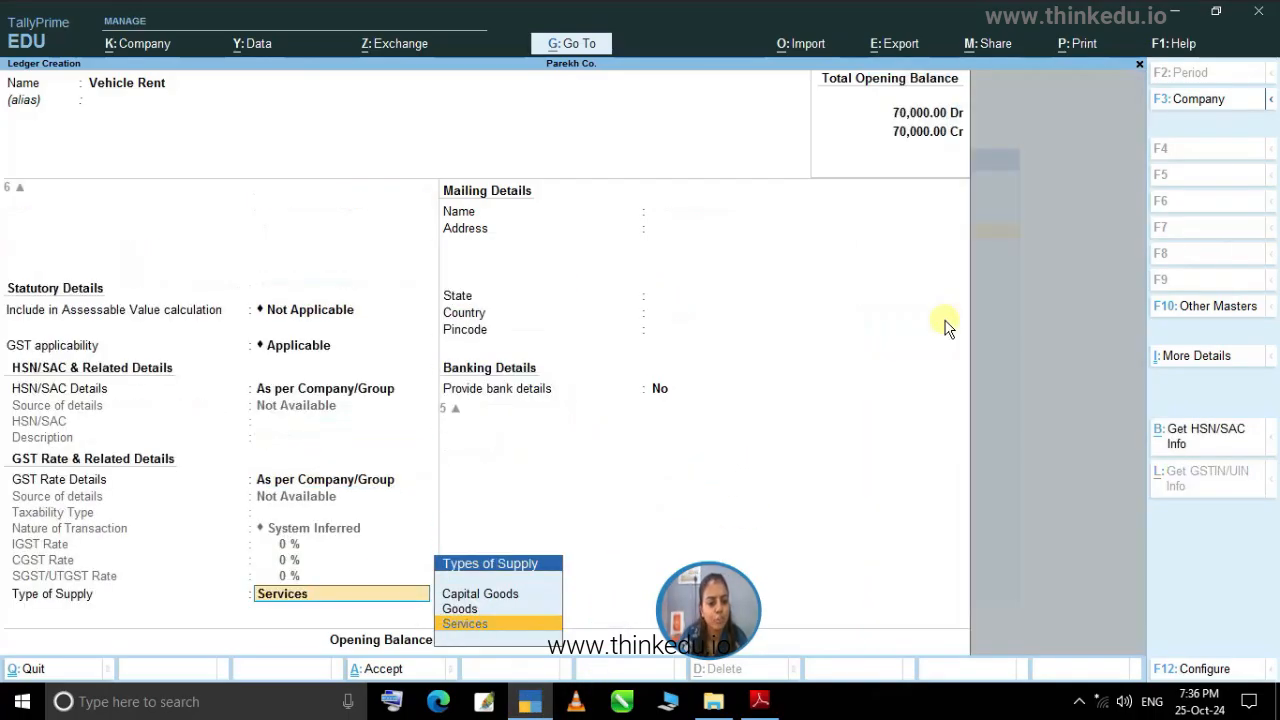
pyautogui.press('Return')
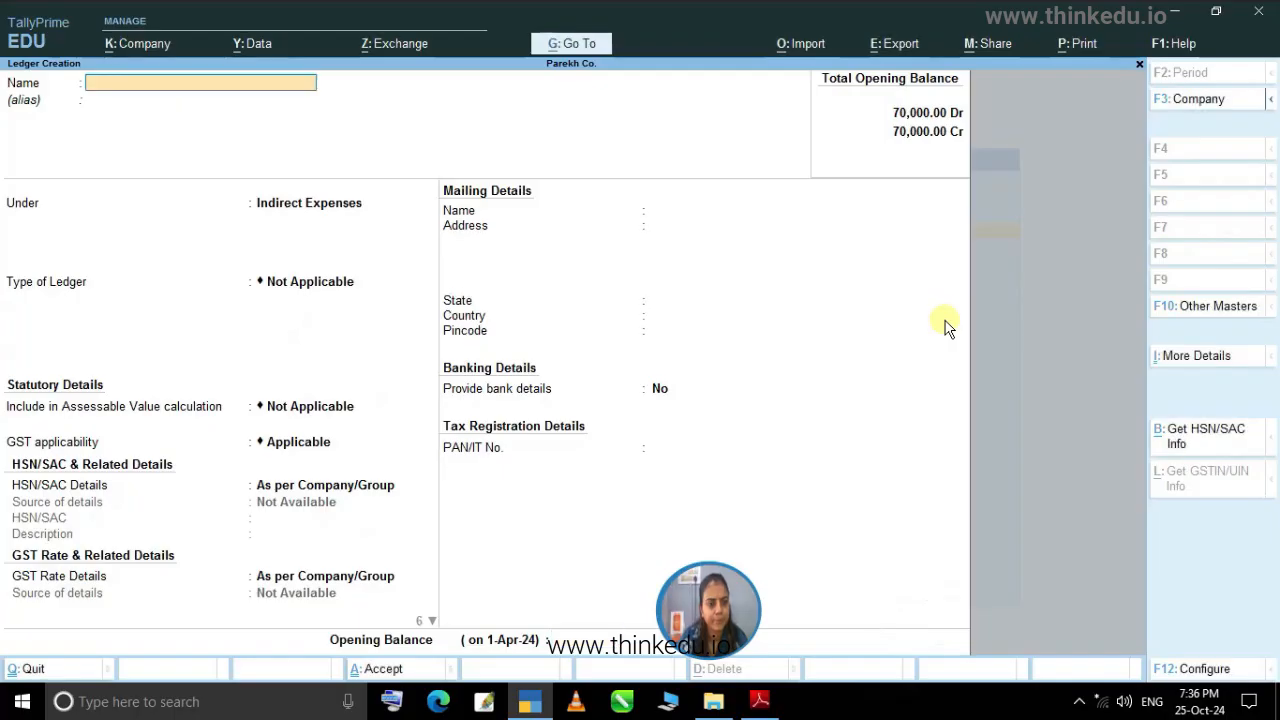
# Look up the wages payment in Example-1 gst.pdf, return to TallyPrime and name a new ledger Wages.
pyautogui.click(756, 704)
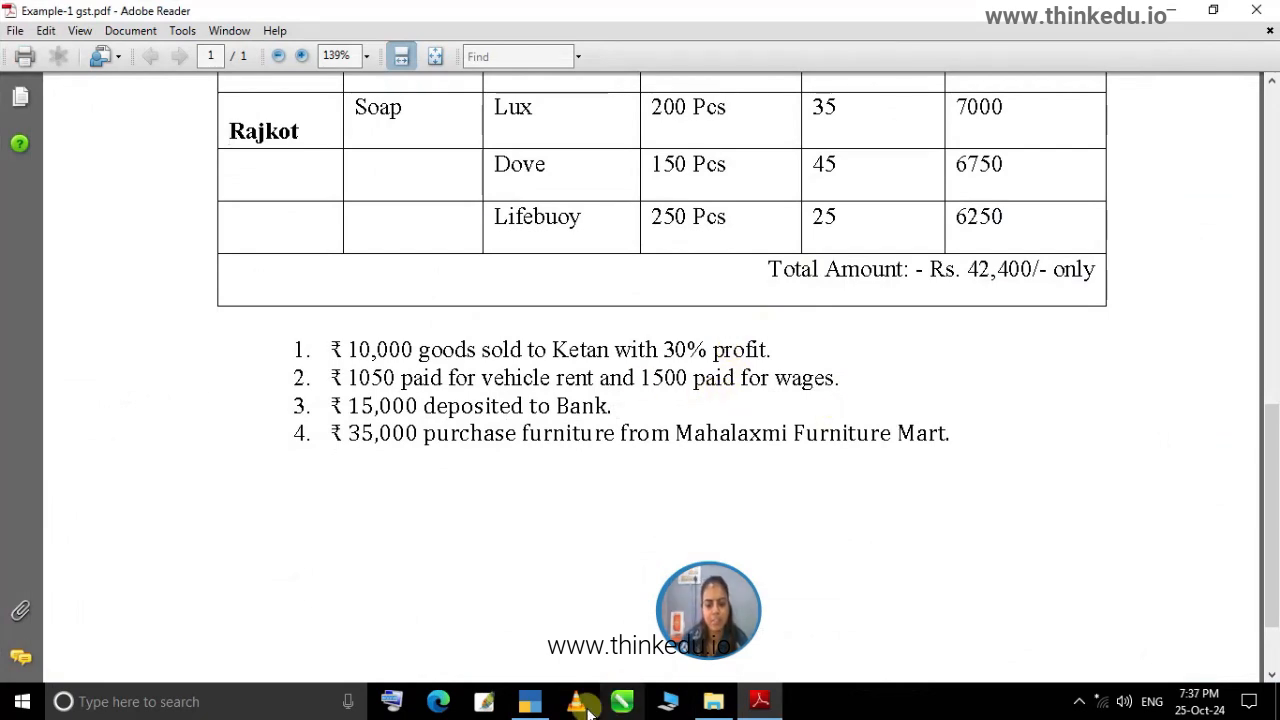
pyautogui.click(540, 704)
pyautogui.write('W')
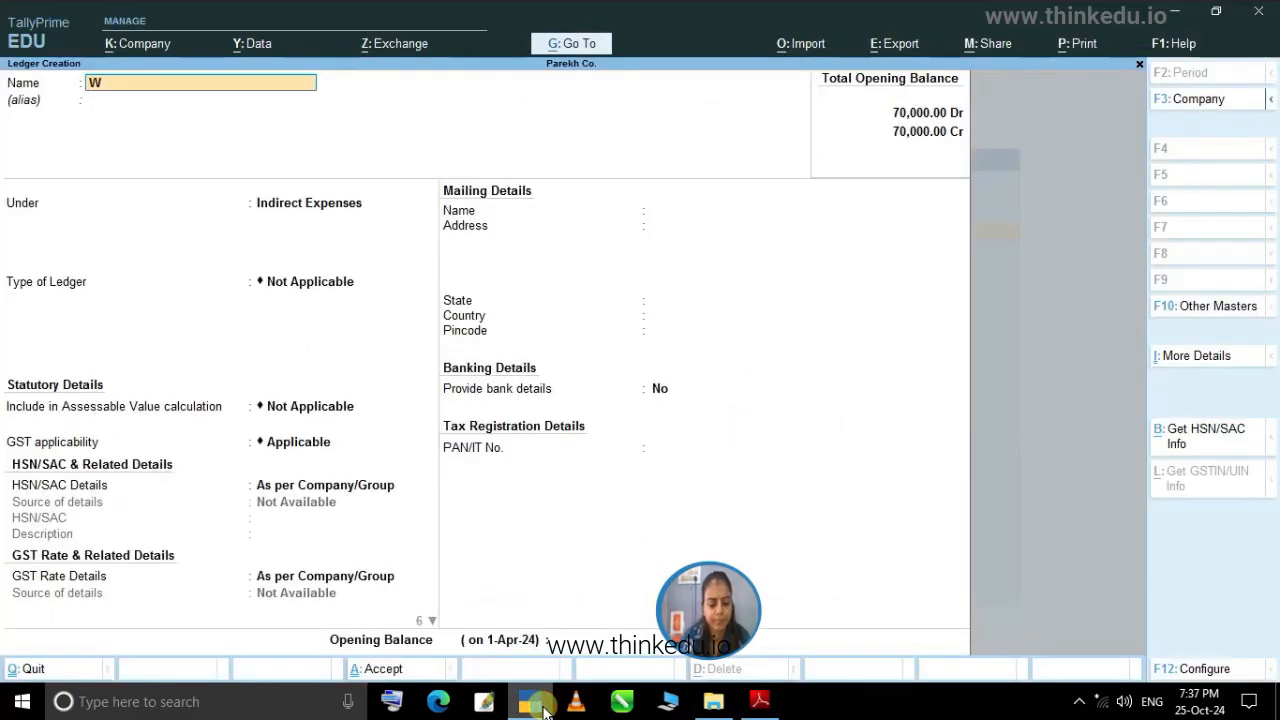
pyautogui.write('ages')
pyautogui.press('Return')
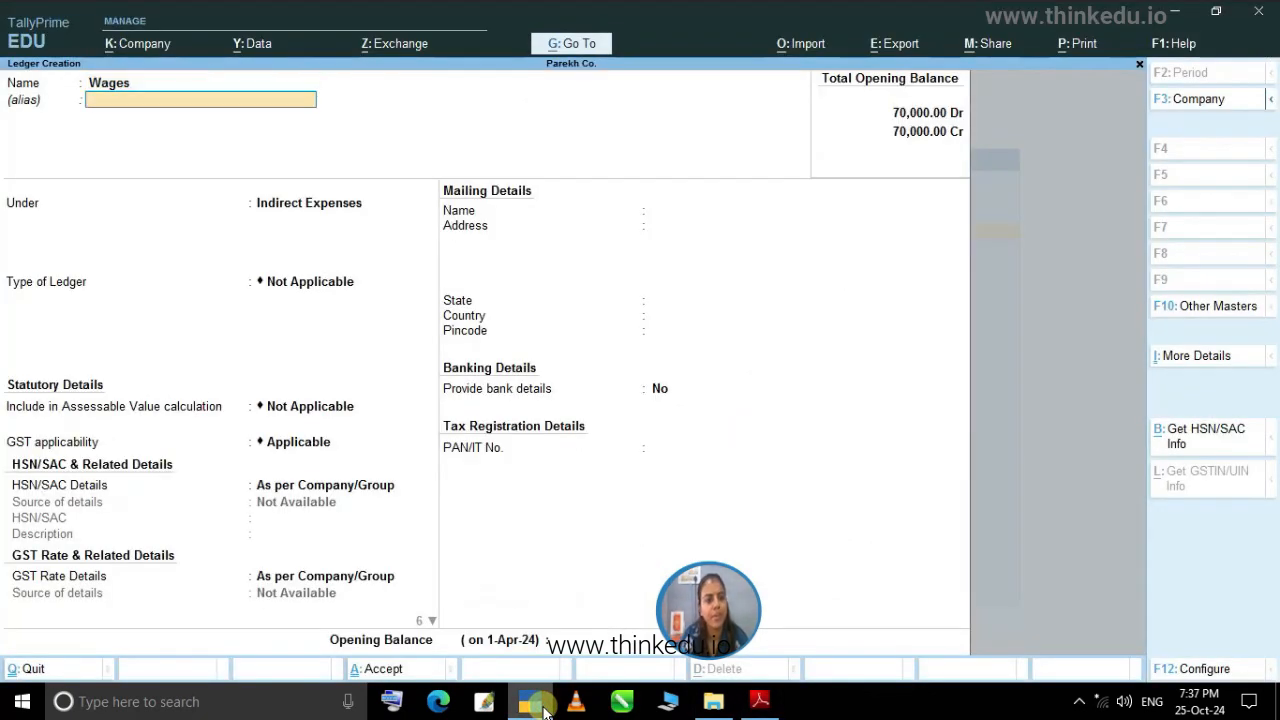
# Keep Wages under Indirect Expenses with GST applicability Applicable, HSN/SAC and rate details As per Company/Group and supply type Services, and save it.
pyautogui.press('Return')
pyautogui.press('Return')
pyautogui.press('Return')
pyautogui.press('Return')
pyautogui.press('Return')
pyautogui.press('Return')
pyautogui.press('Return')
pyautogui.press('Return')
pyautogui.press('Return')
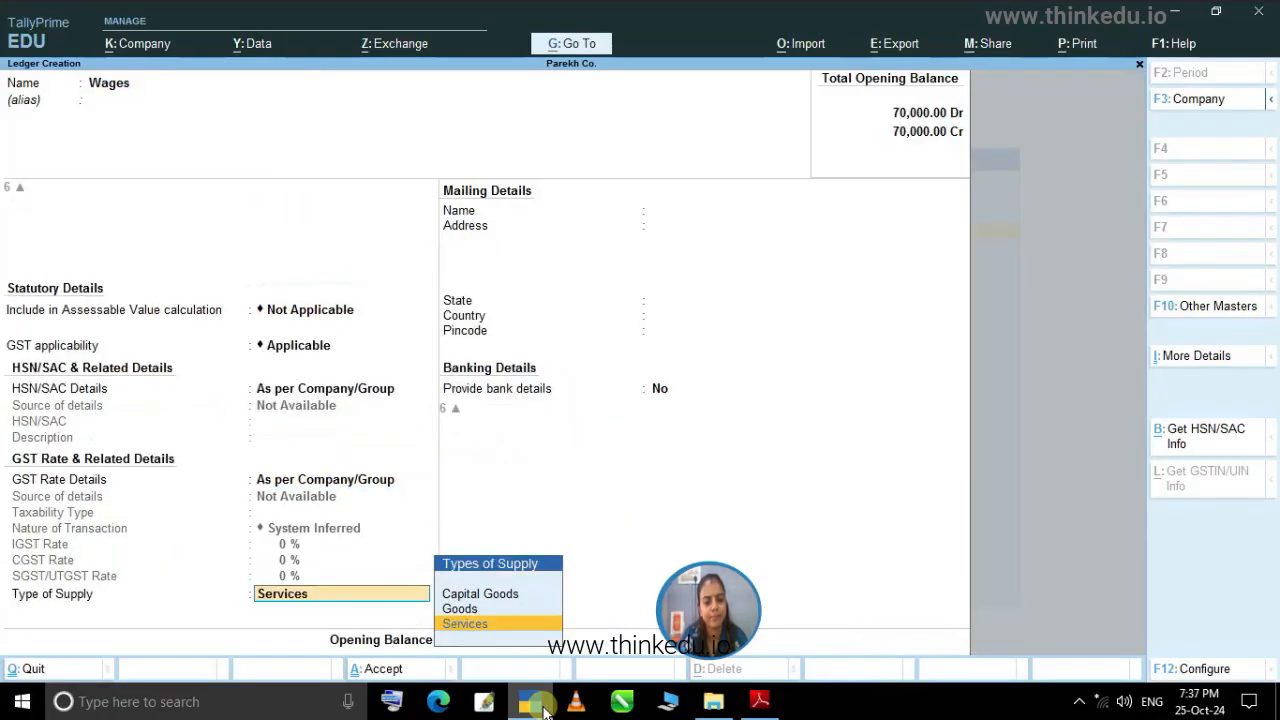
pyautogui.press('Return')
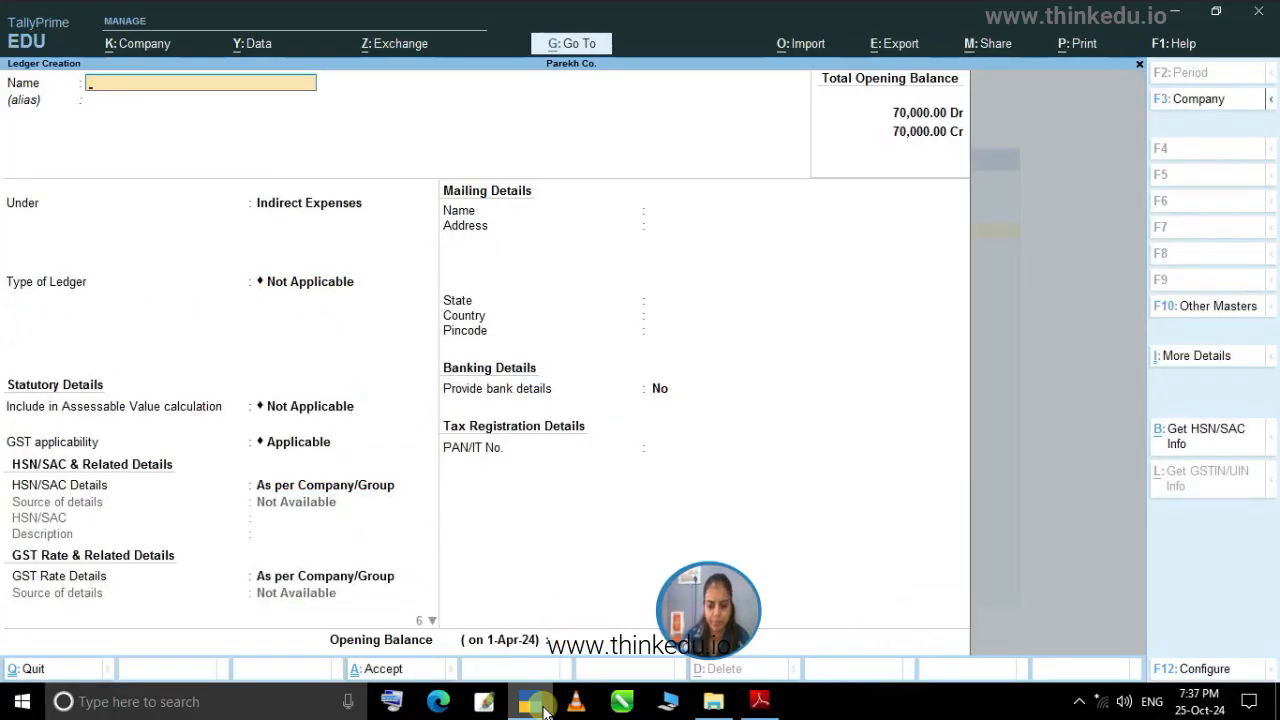
# Look up the furniture purchase in Example-1 gst.pdf, return to TallyPrime and name a new ledger Mahalaxmi Furniture Mart.
pyautogui.click(762, 705)
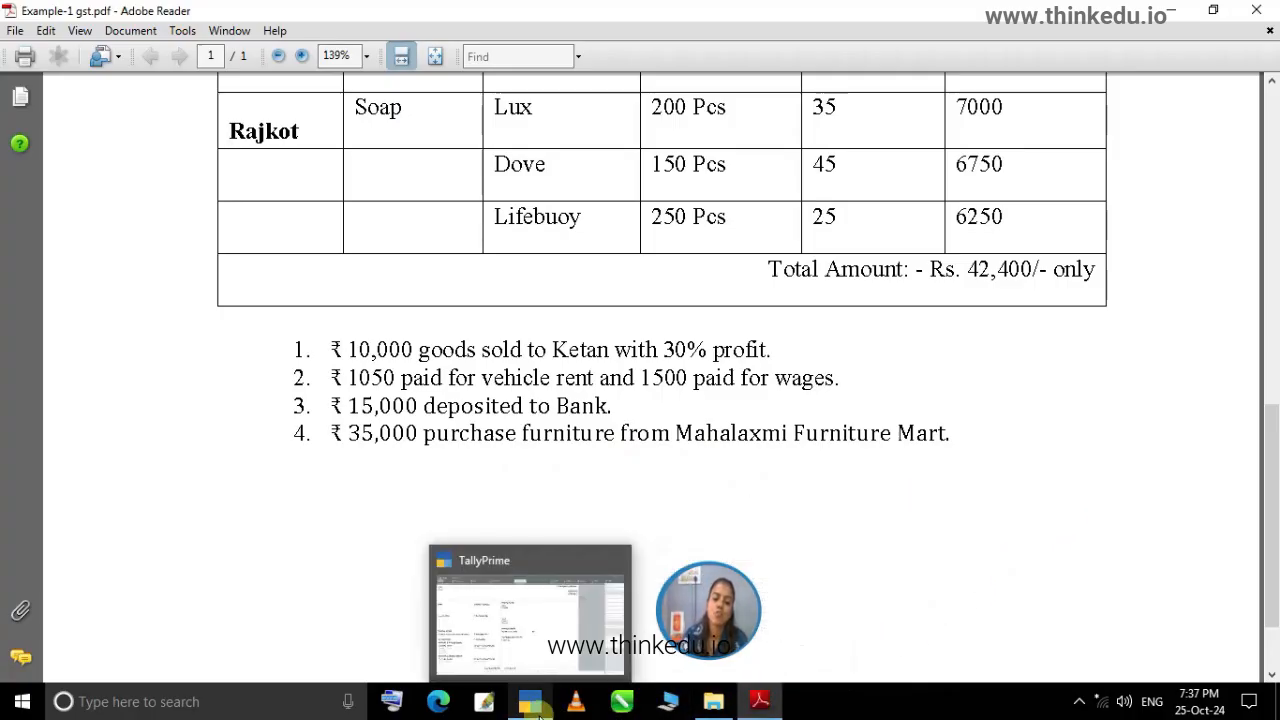
pyautogui.click(585, 680)
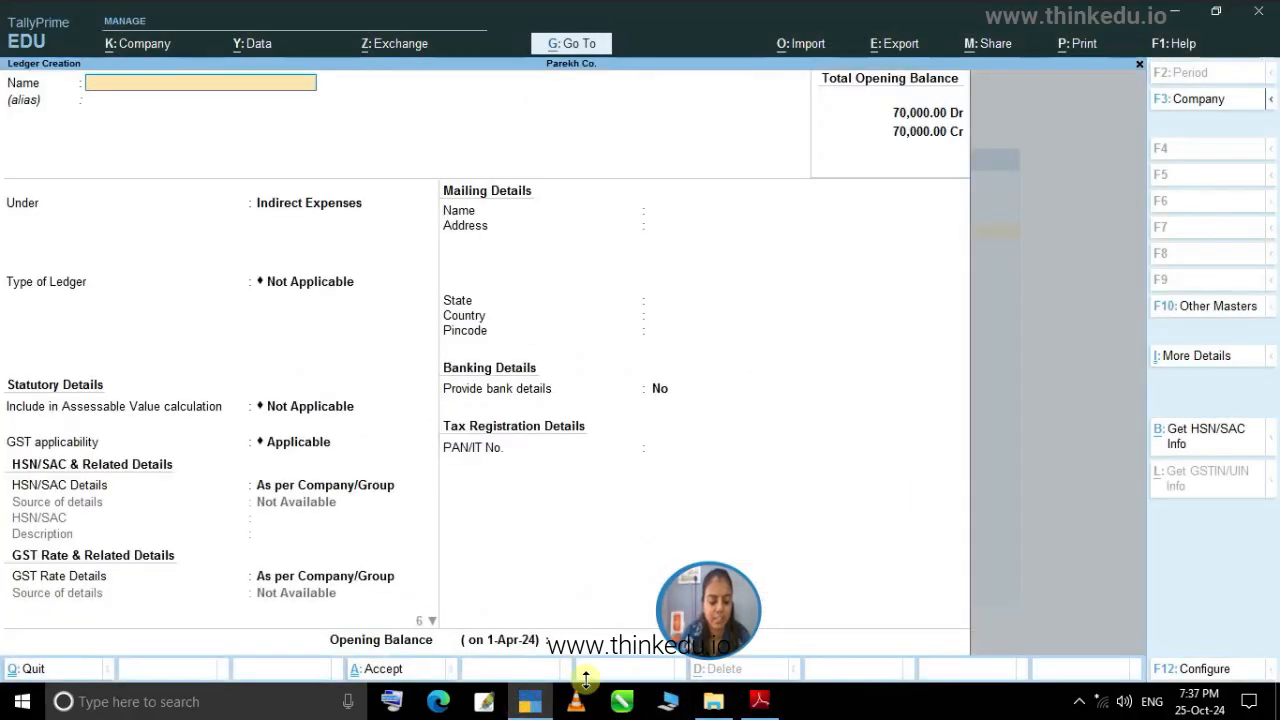
pyautogui.write('Mahalaxmi Furniture Mart')
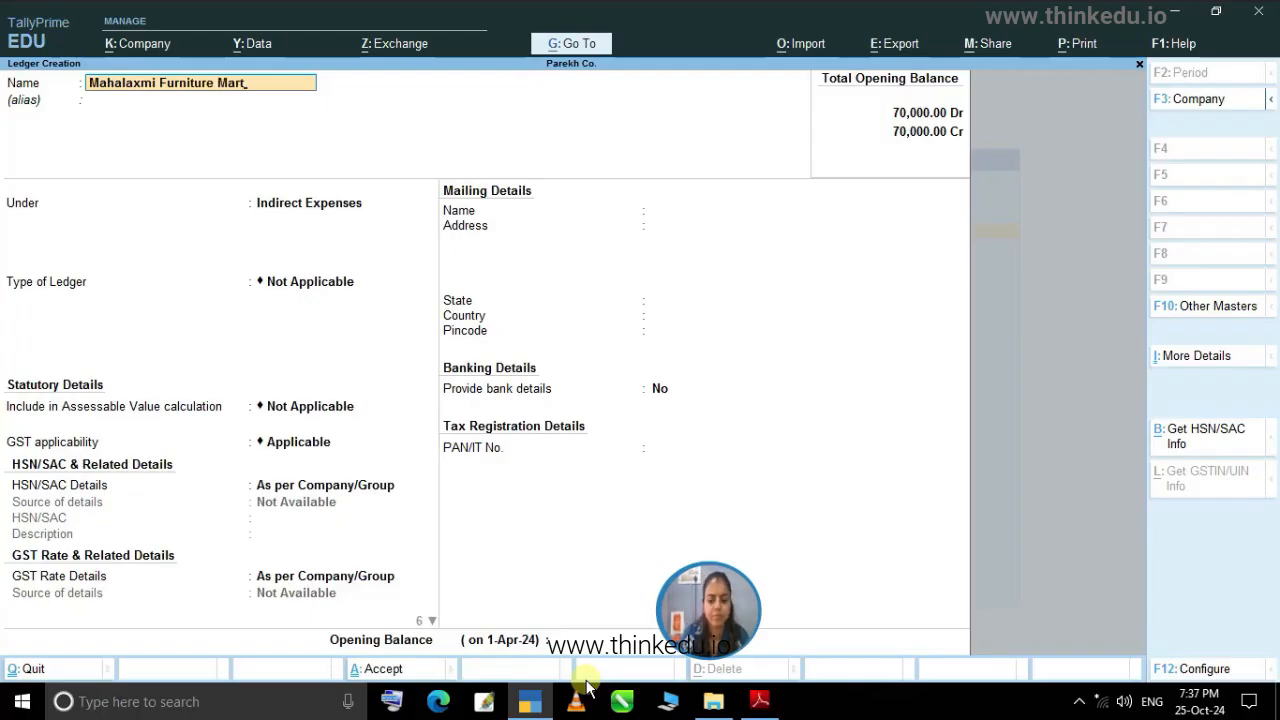
pyautogui.press('Return')
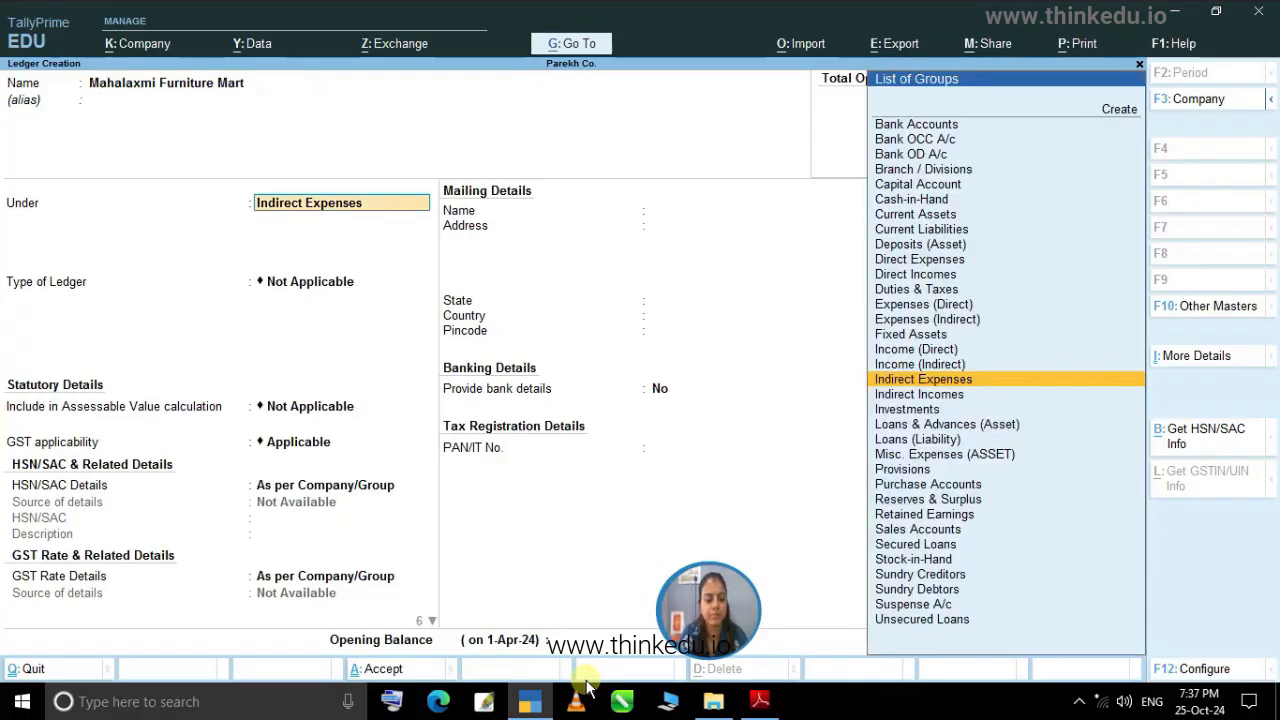
# Place the Mahalaxmi Furniture Mart ledger under Sundry Creditors and keep bill-by-bill balances set to Yes.
pyautogui.write('S')
pyautogui.press('Down')
pyautogui.press('Down')
pyautogui.press('Down')
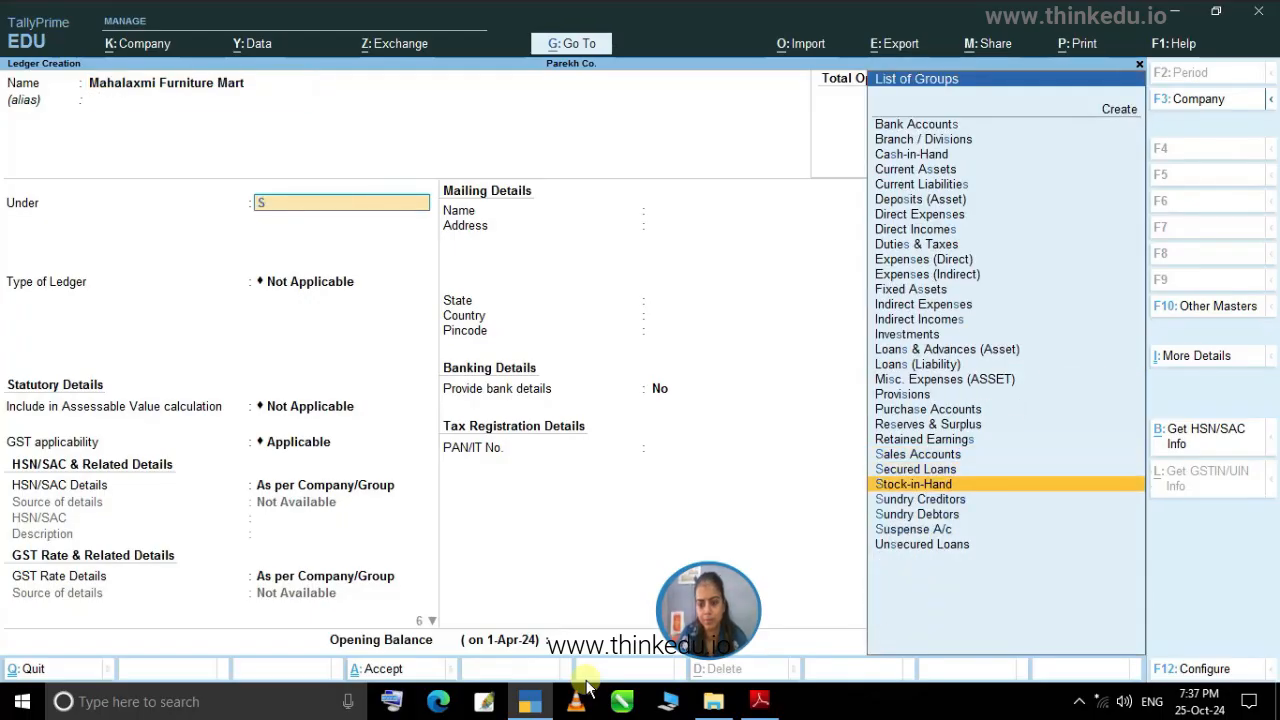
pyautogui.press('Return')
pyautogui.press('Return')
pyautogui.press('Return')
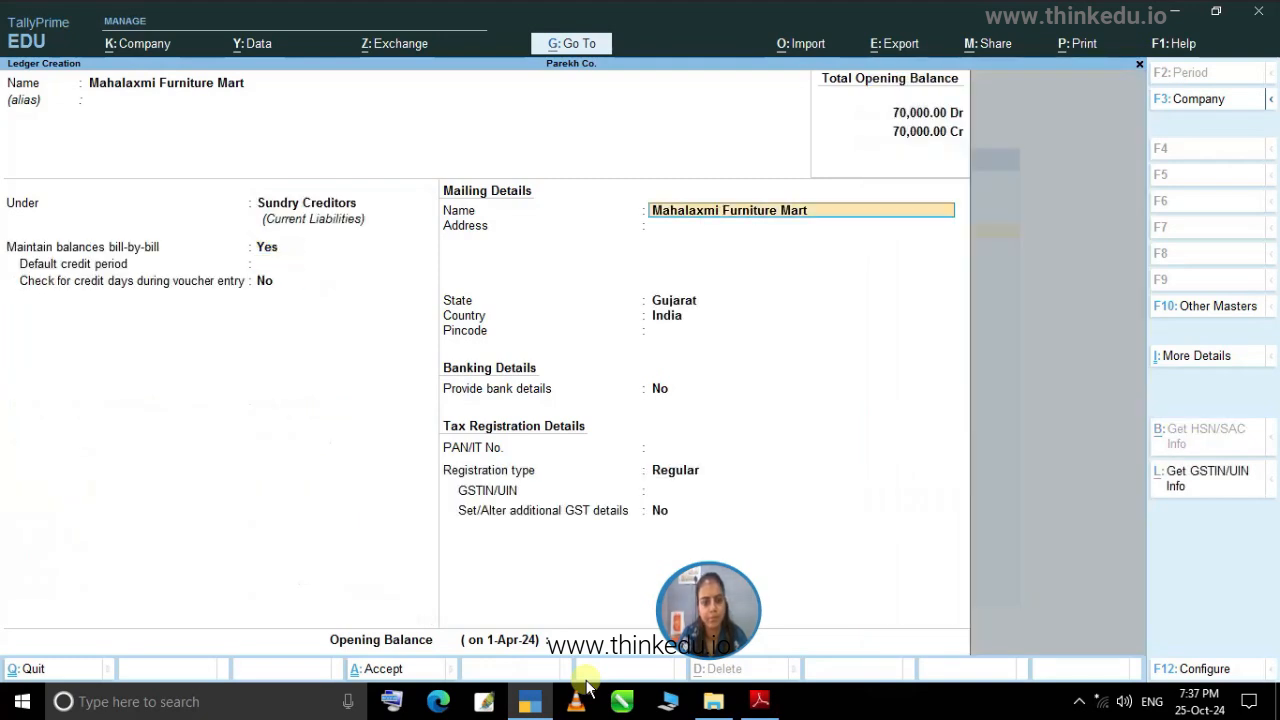
# Keep the state Gujarat, country India and registration type Regular, leave GSTIN/UIN blank, and save the Mahalaxmi Furniture Mart ledger.
pyautogui.press('Return')
pyautogui.press('Return')
pyautogui.press('Return')
pyautogui.press('Return')
pyautogui.press('Return')
pyautogui.press('Return')
pyautogui.press('Return')
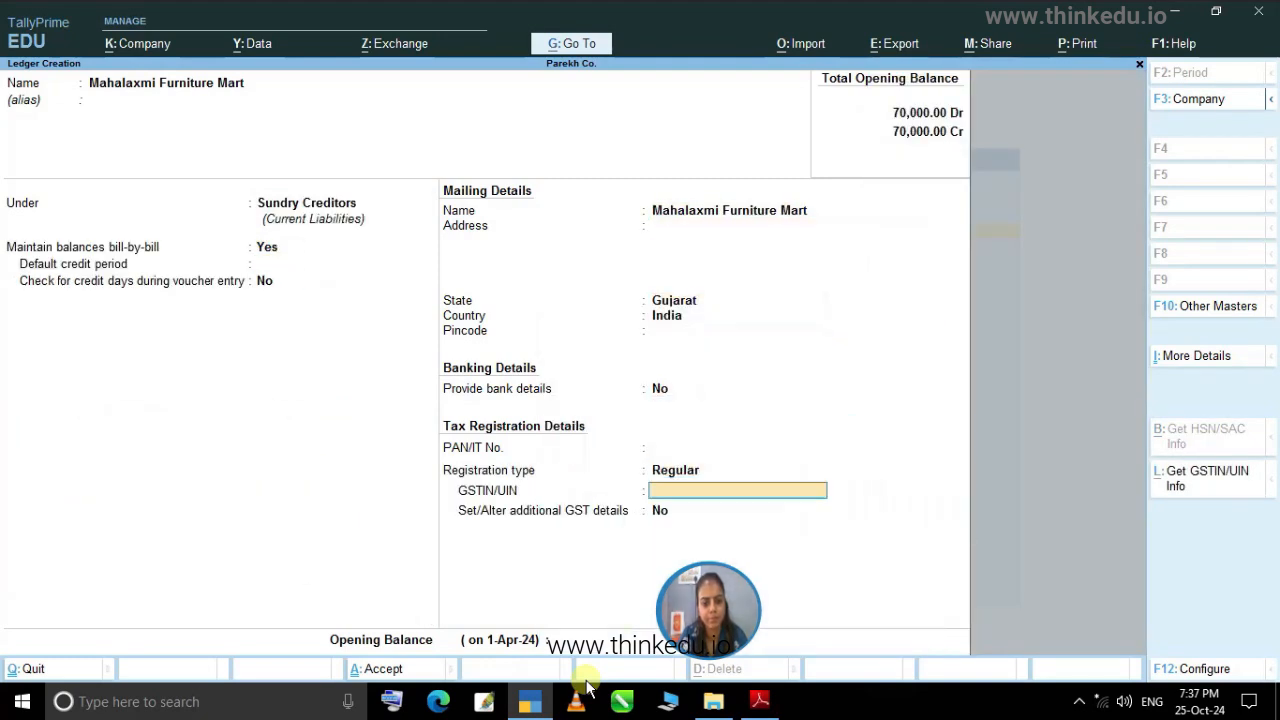
pyautogui.press('Return')
pyautogui.press('Return')
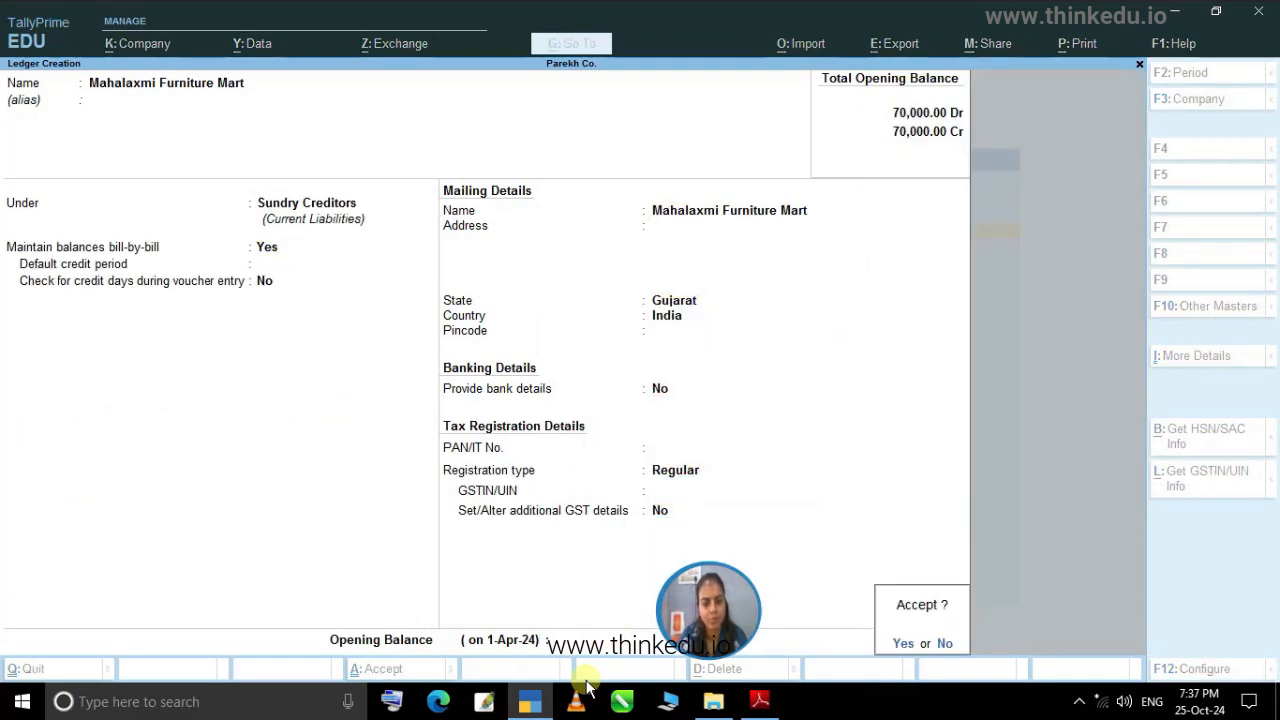
pyautogui.press('Return')
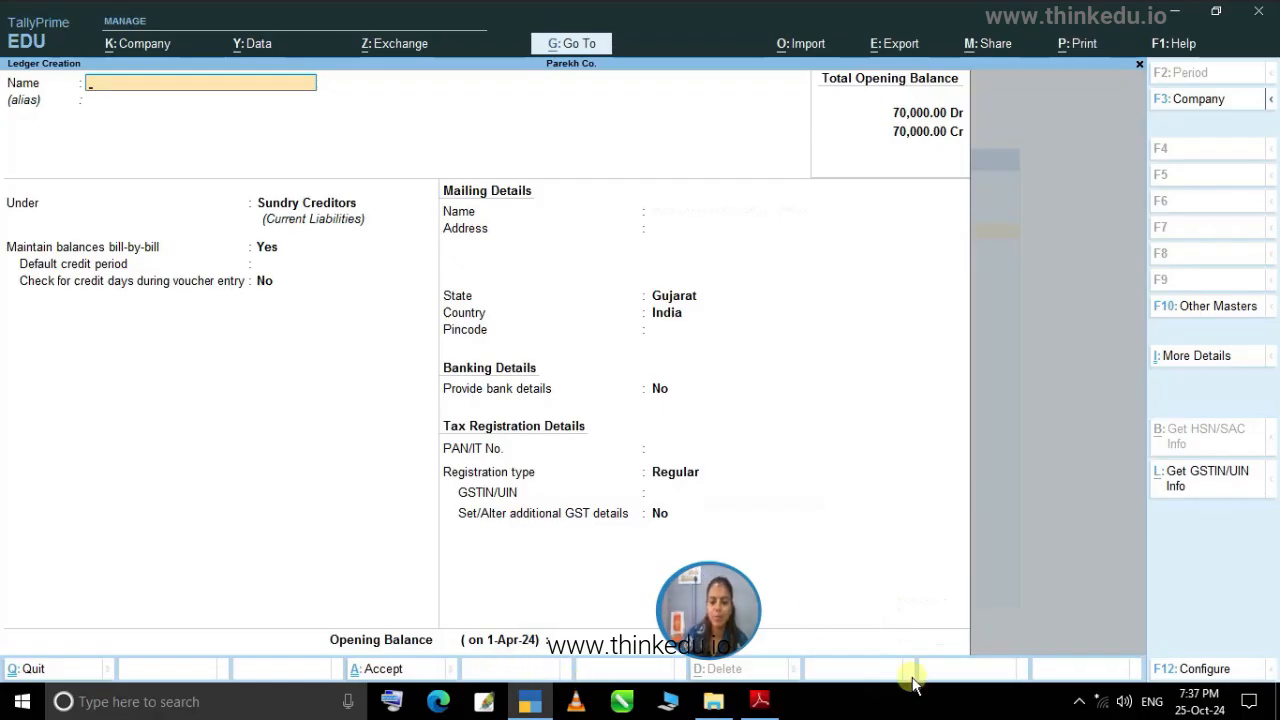
# Check the Rama Sales goods table in Example-1 gst.pdf, return to TallyPrime and close ledger creation.
pyautogui.click(518, 703)
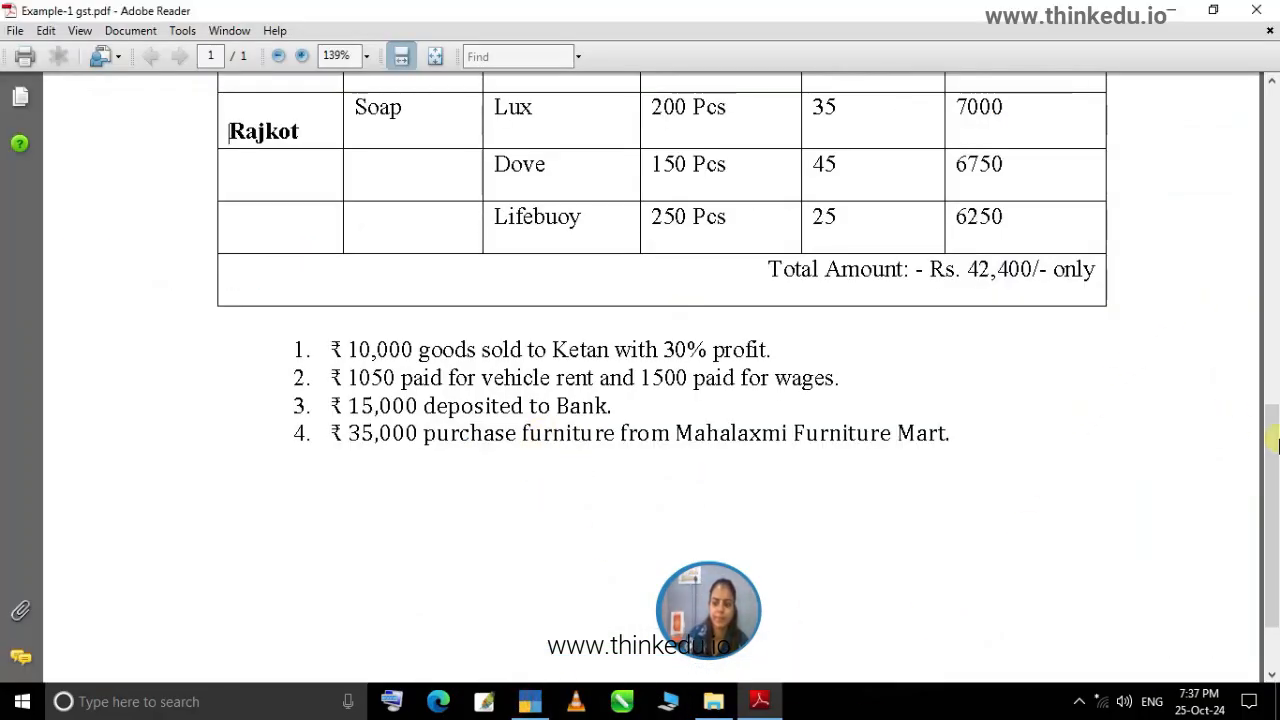
pyautogui.moveTo(1274, 455); pyautogui.dragTo(1275, 211)
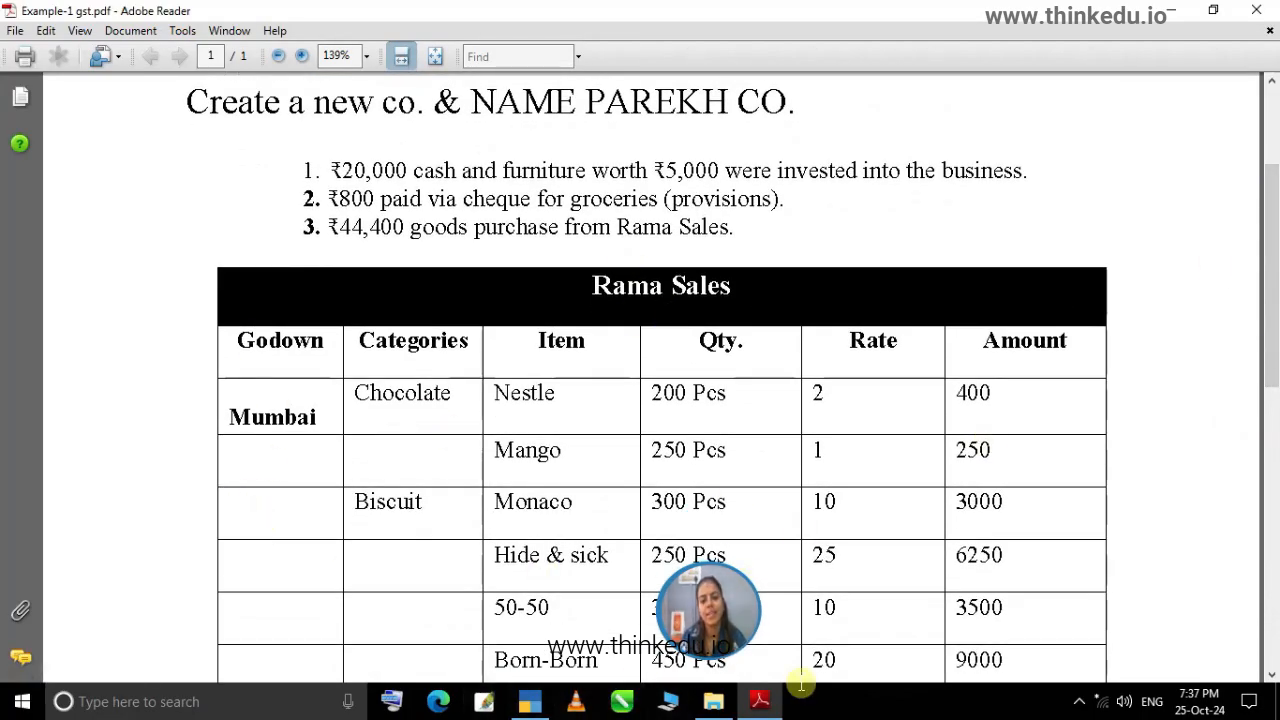
pyautogui.click(530, 703)
pyautogui.press('Escape')
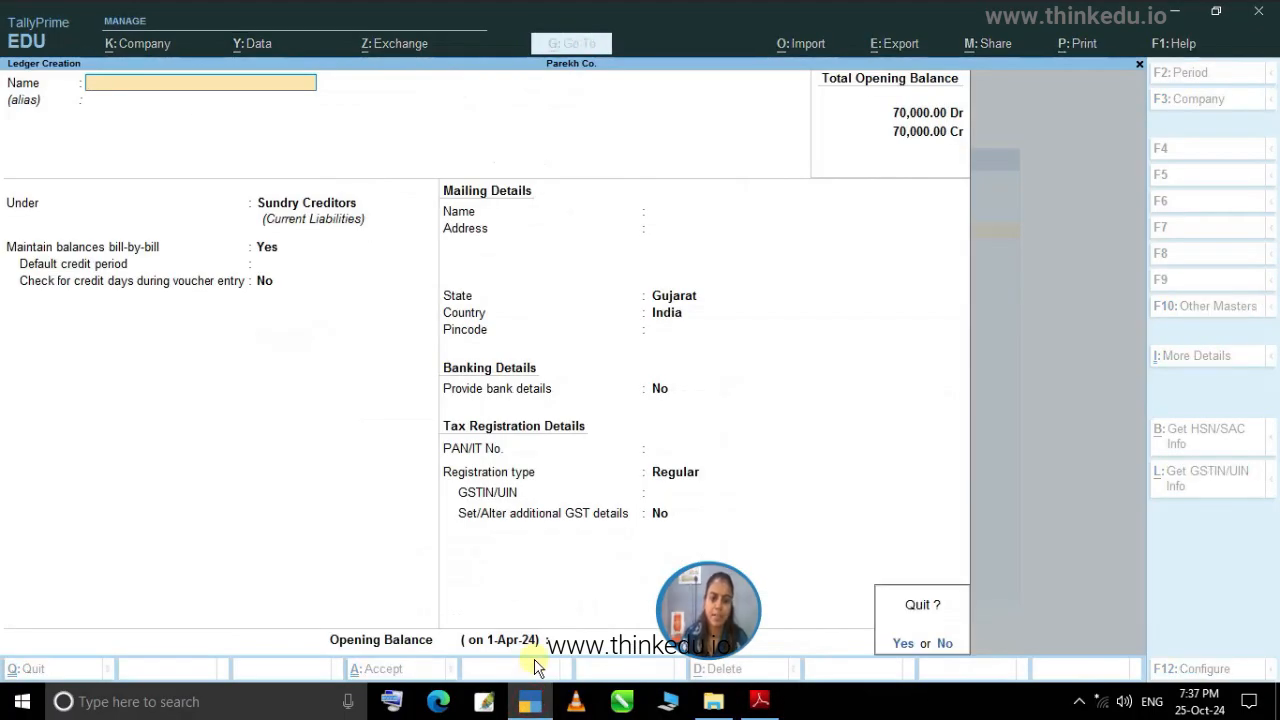
pyautogui.press('y')
# Open Godown from the inventory masters and choose to create a new godown instead of altering Main Location.
pyautogui.press('Down')
pyautogui.press('Down')
pyautogui.press('Down')
pyautogui.press('Down')
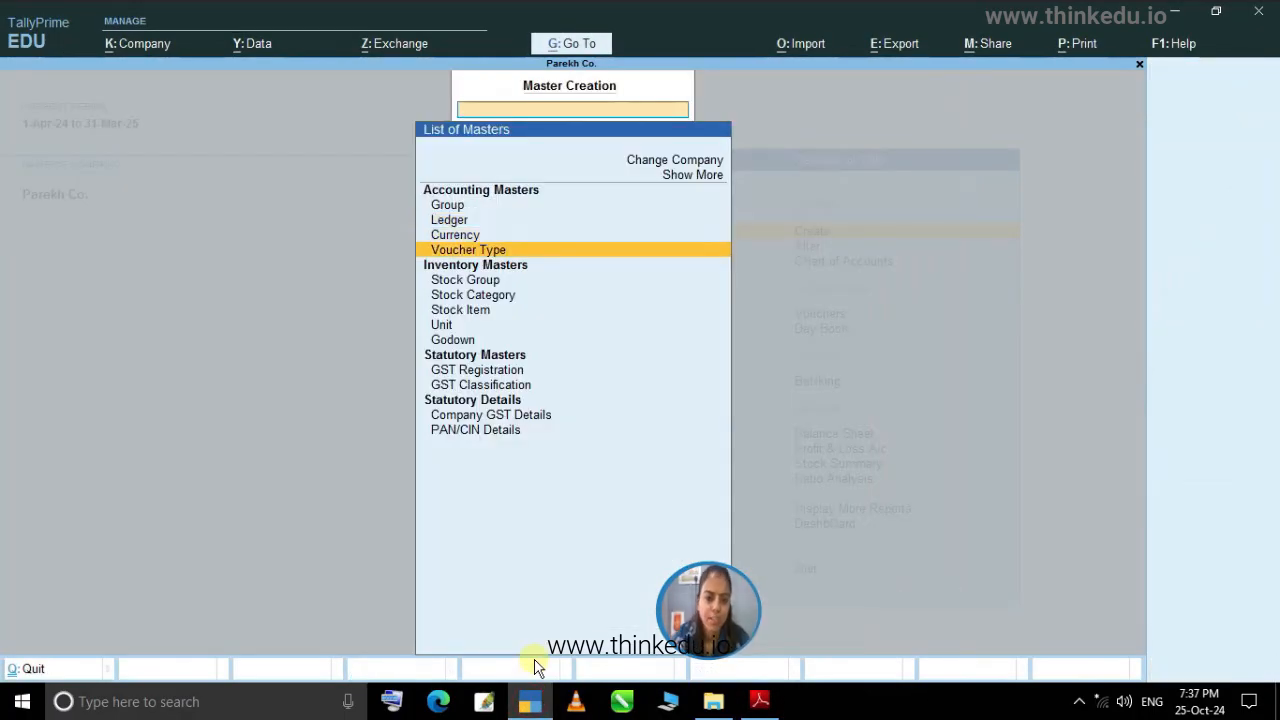
pyautogui.press('Down')
pyautogui.press('Down')
pyautogui.press('Down')
pyautogui.press('Down')
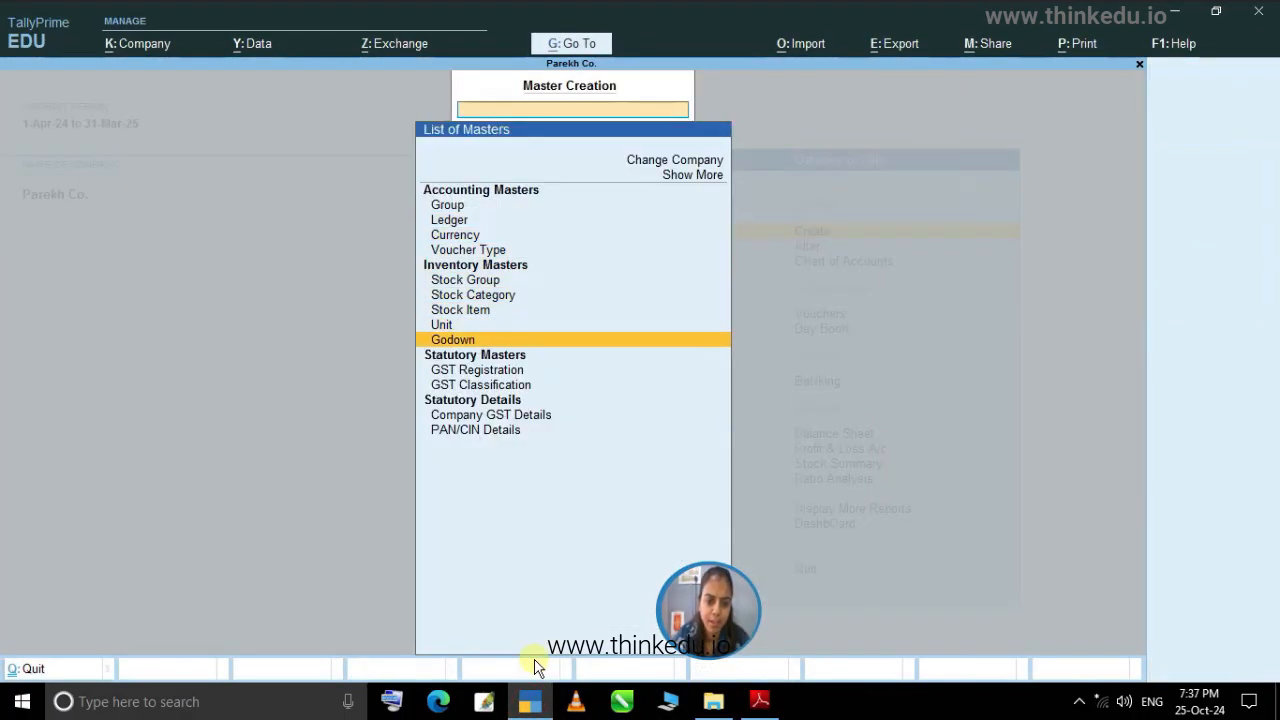
pyautogui.press('Return')
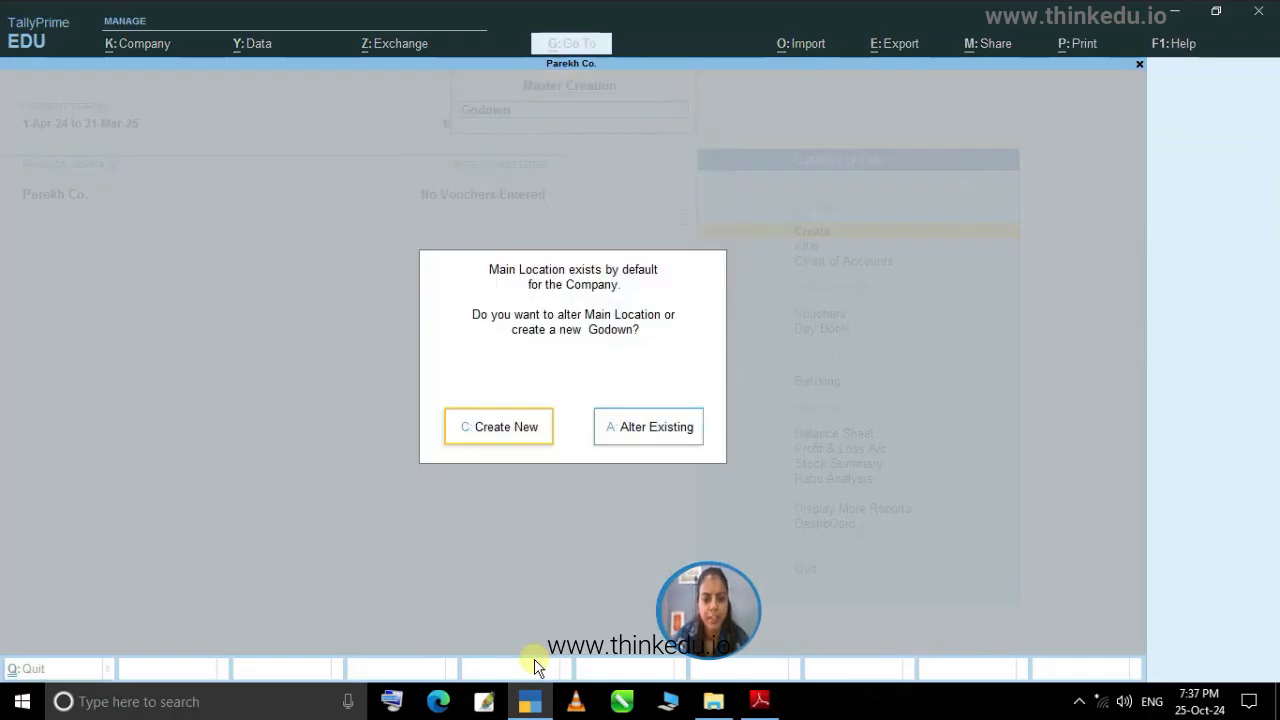
pyautogui.click(520, 440)
# Check the godown names in Example-1 gst.pdf, return to TallyPrime and create a godown named Mumbai under Primary.
pyautogui.click(760, 700)
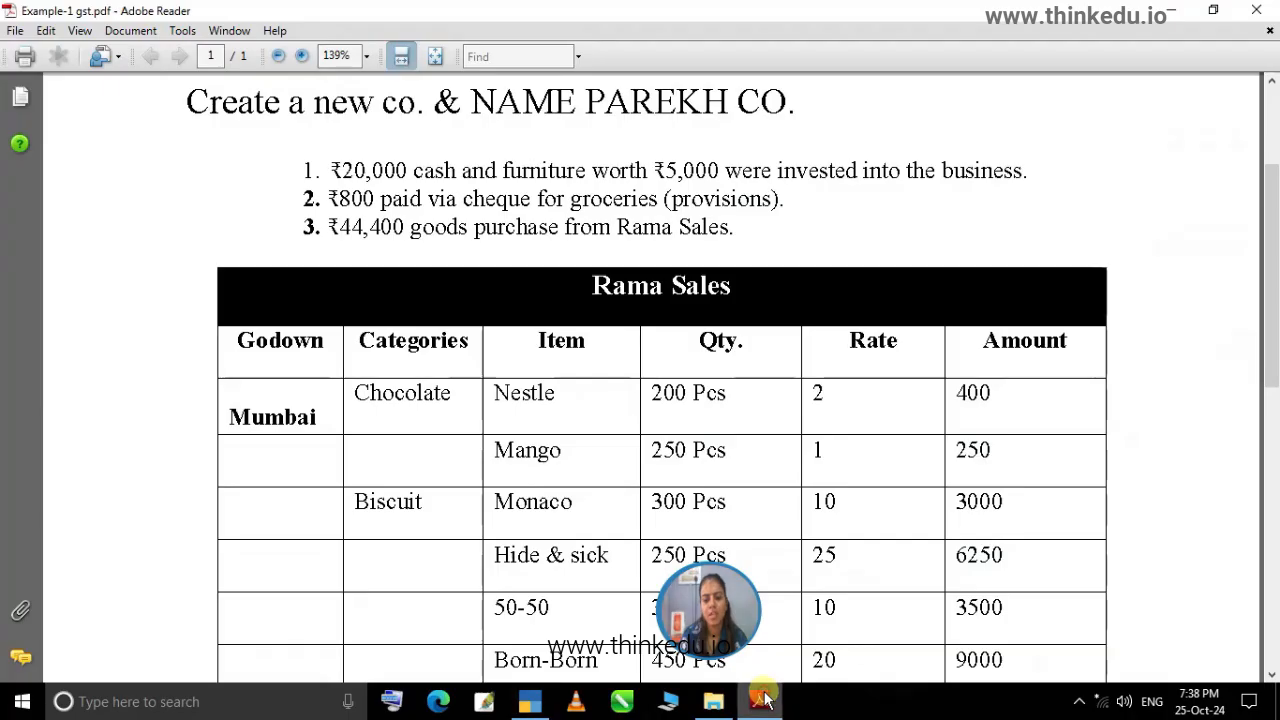
pyautogui.moveTo(1272, 295); pyautogui.dragTo(1275, 405)
pyautogui.moveTo(530, 700)
pyautogui.click(552, 577)
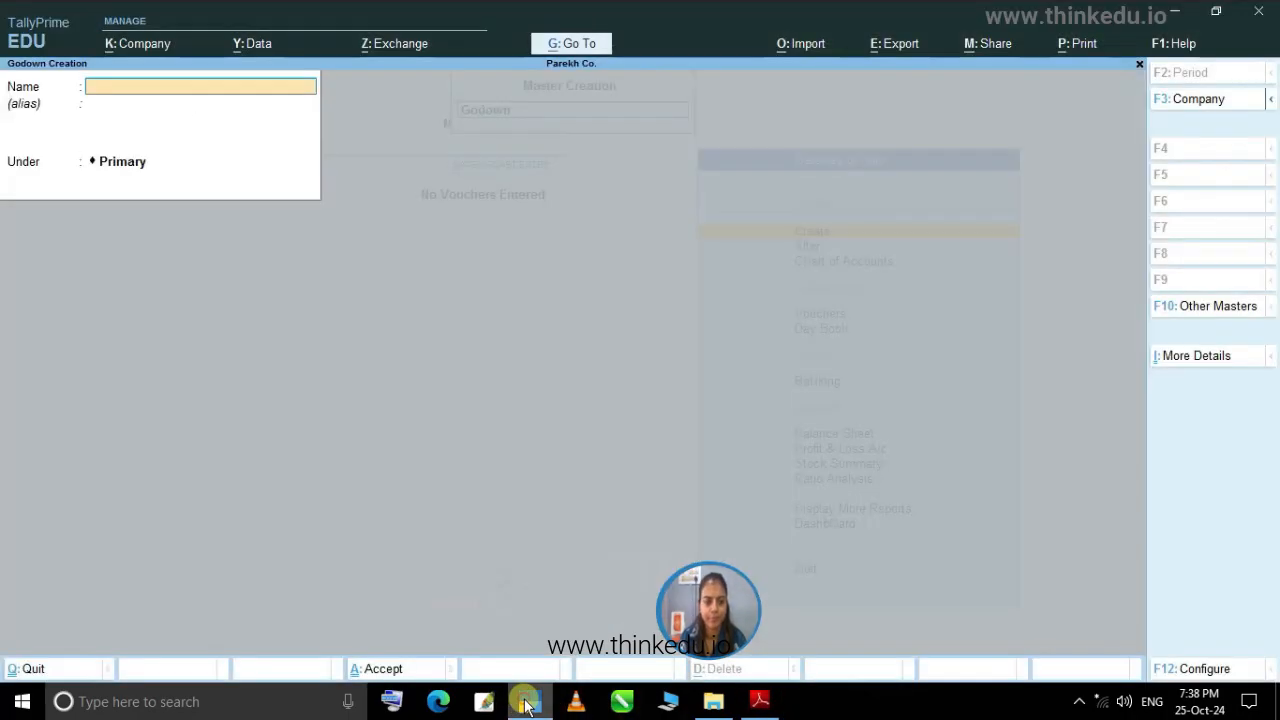
pyautogui.write('Mu')
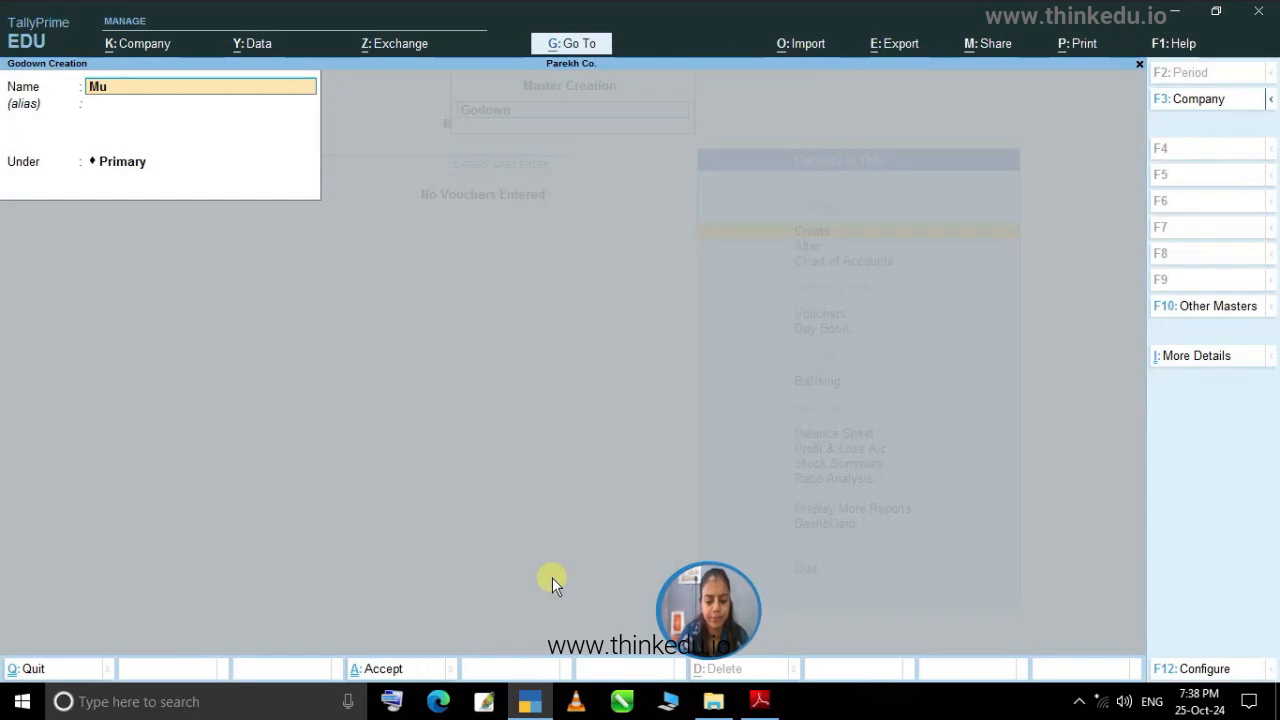
pyautogui.write('mbai')
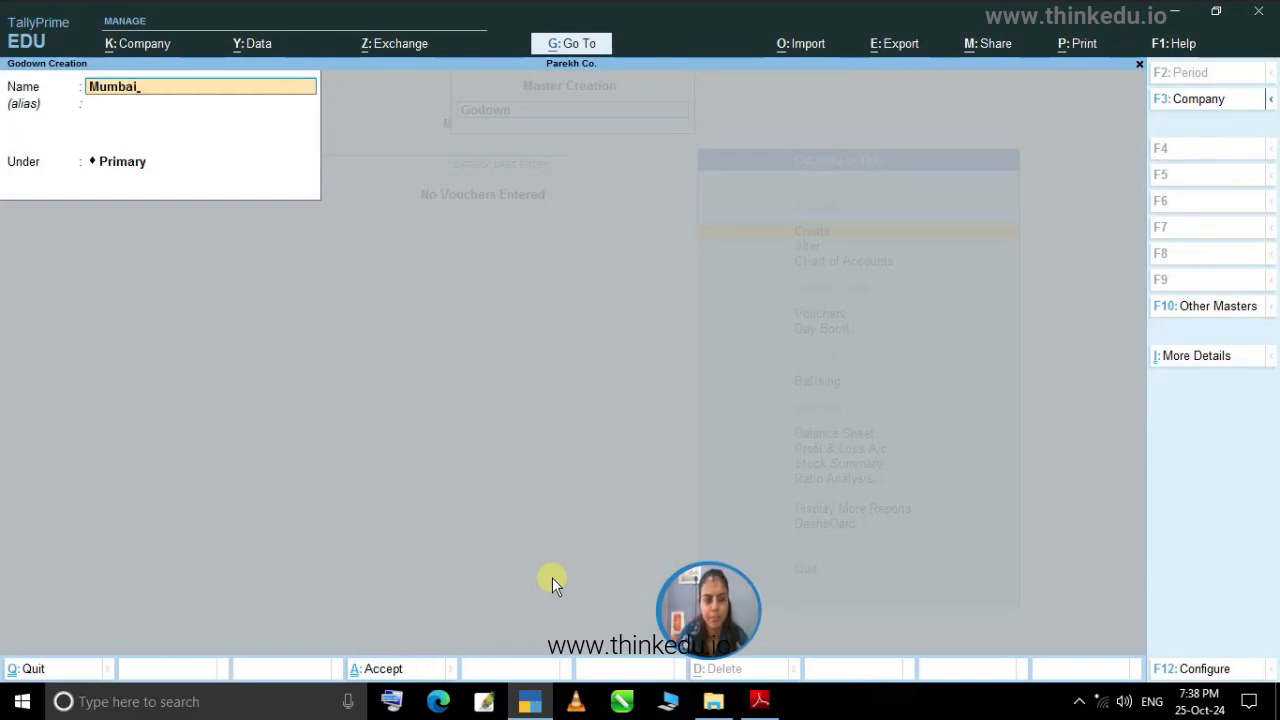
pyautogui.press('Return')
pyautogui.press('Return')
pyautogui.press('Return')
# Create a second godown named Rajkot under Primary.
pyautogui.write('R')
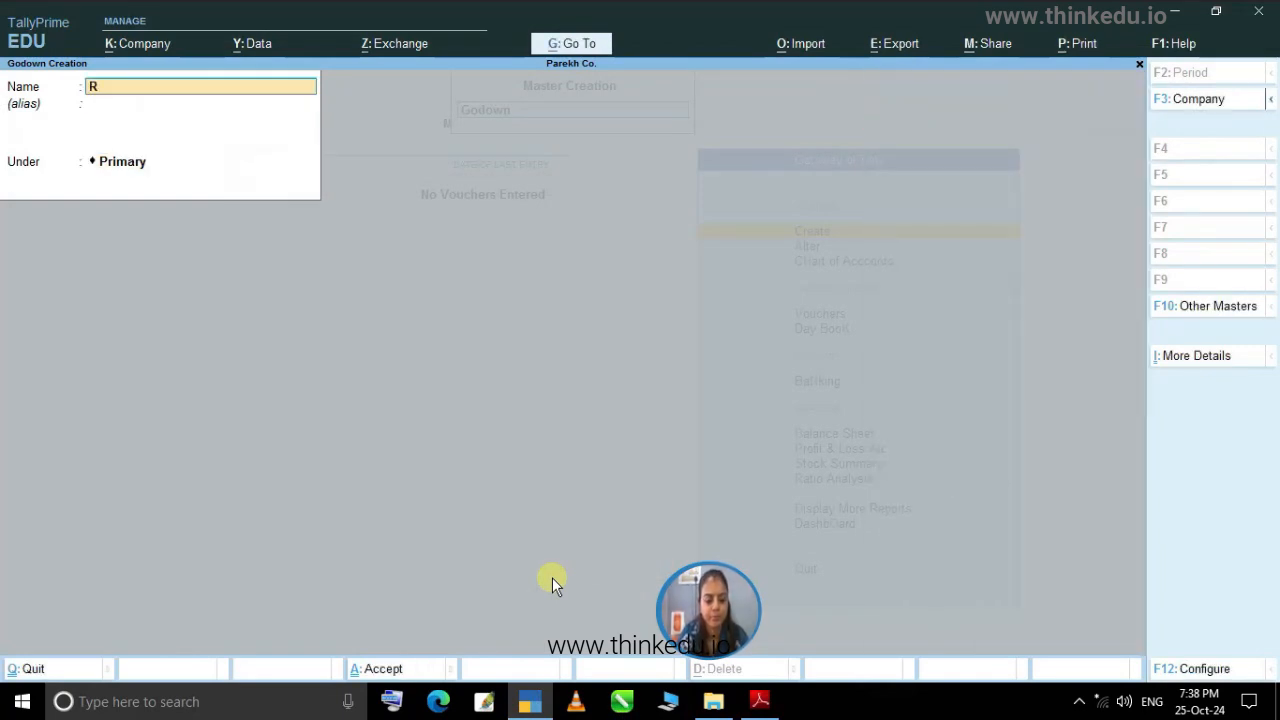
pyautogui.write('ajkot')
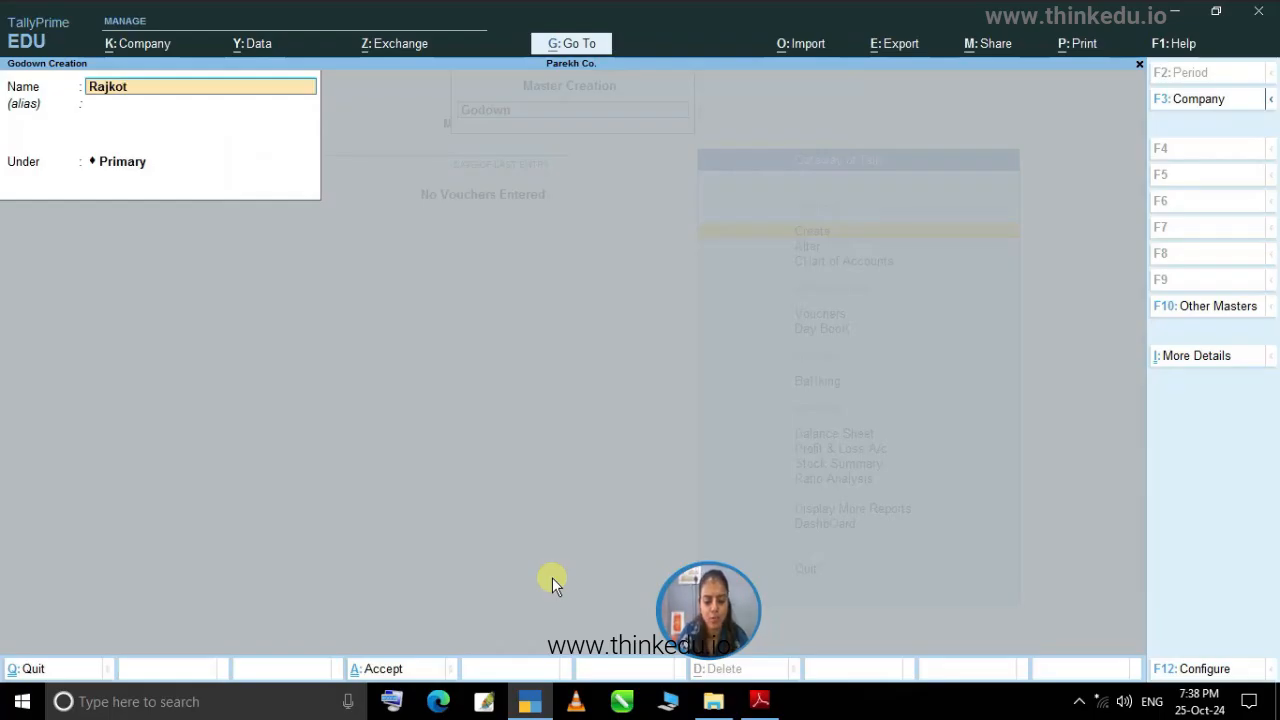
pyautogui.press('Return')
pyautogui.press('Return')
pyautogui.press('Return')
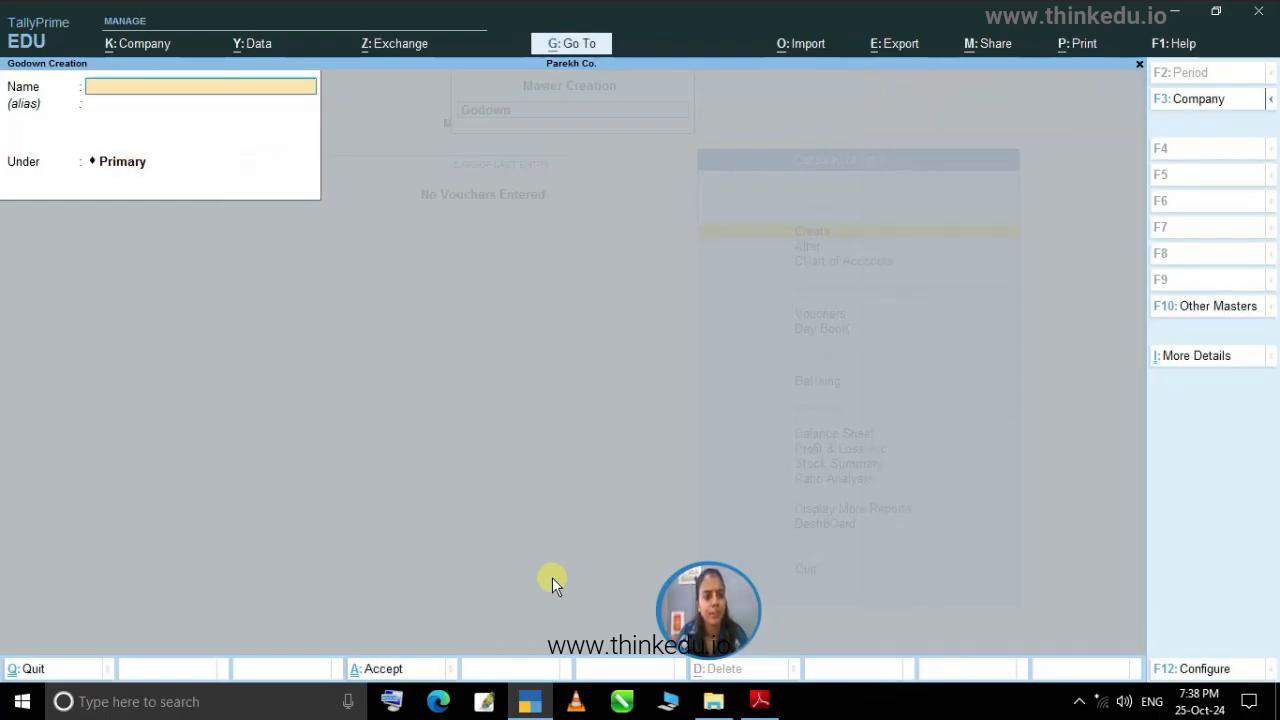
# Check the quantity unit in Example-1 gst.pdf, return to TallyPrime, close godown creation and start a new unit.
pyautogui.click(760, 702)
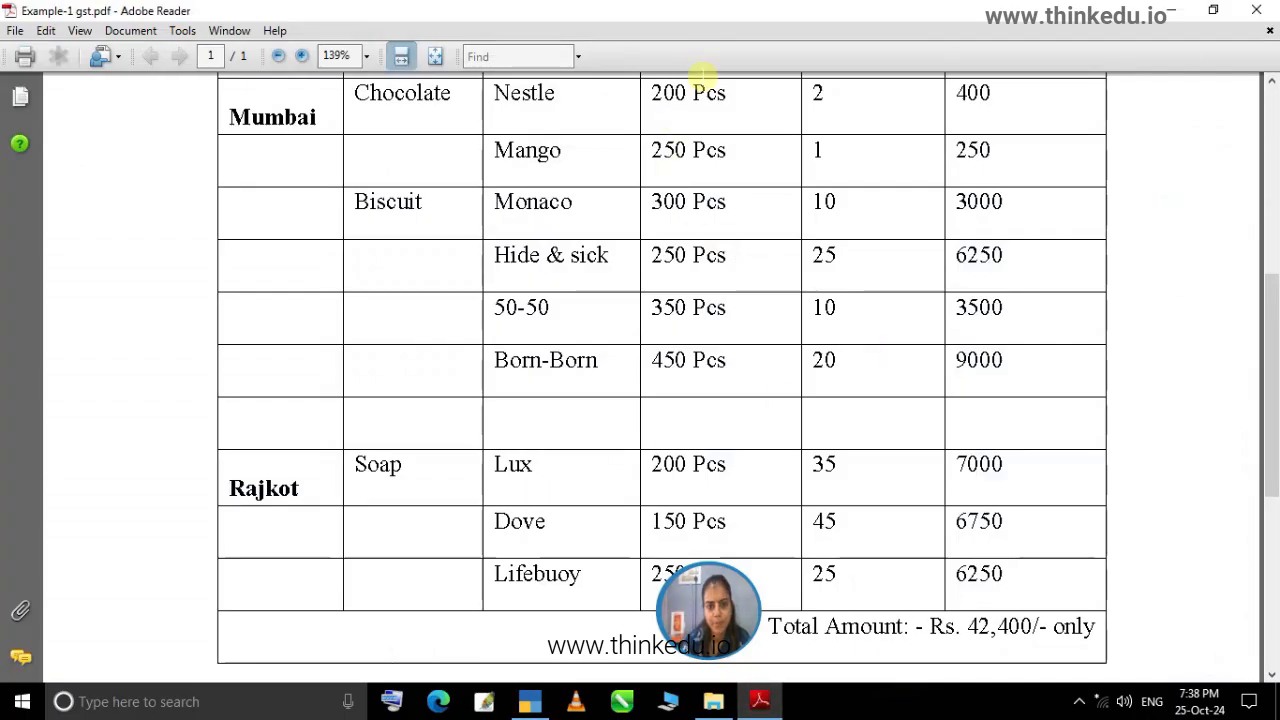
pyautogui.click(524, 703)
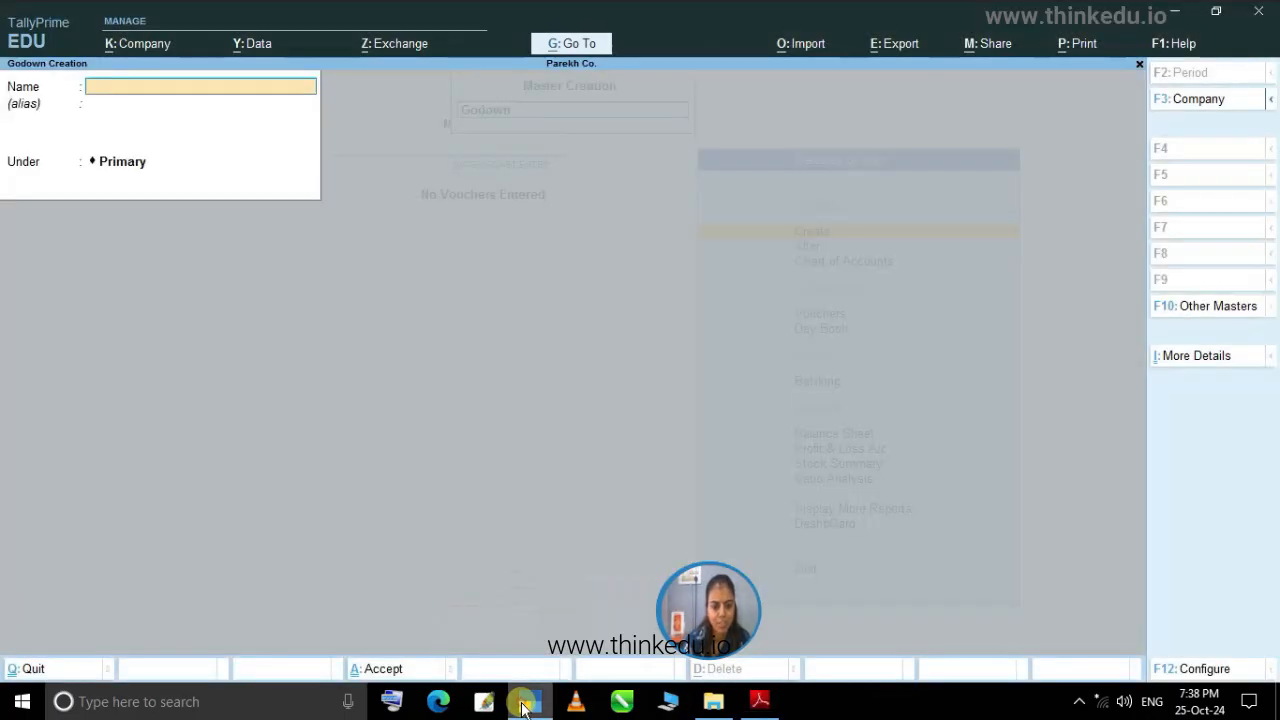
pyautogui.press('Escape')
pyautogui.press('y')
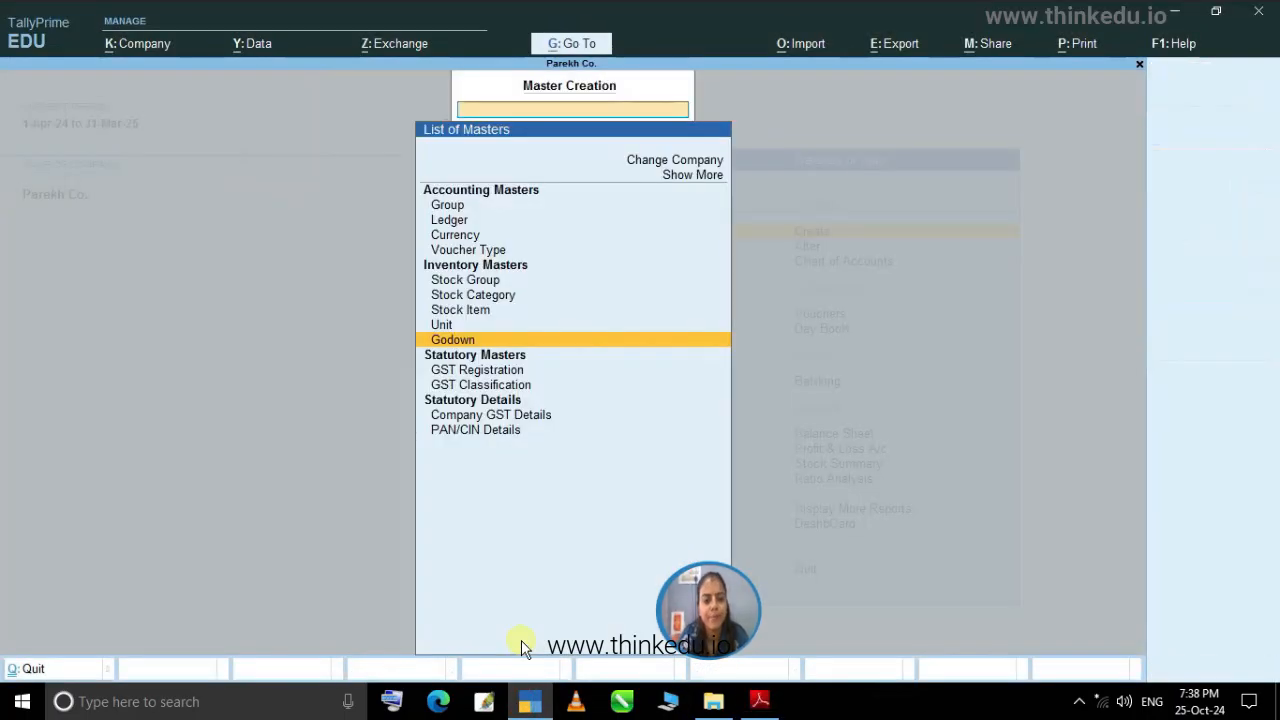
pyautogui.press('Up')
pyautogui.press('Up')
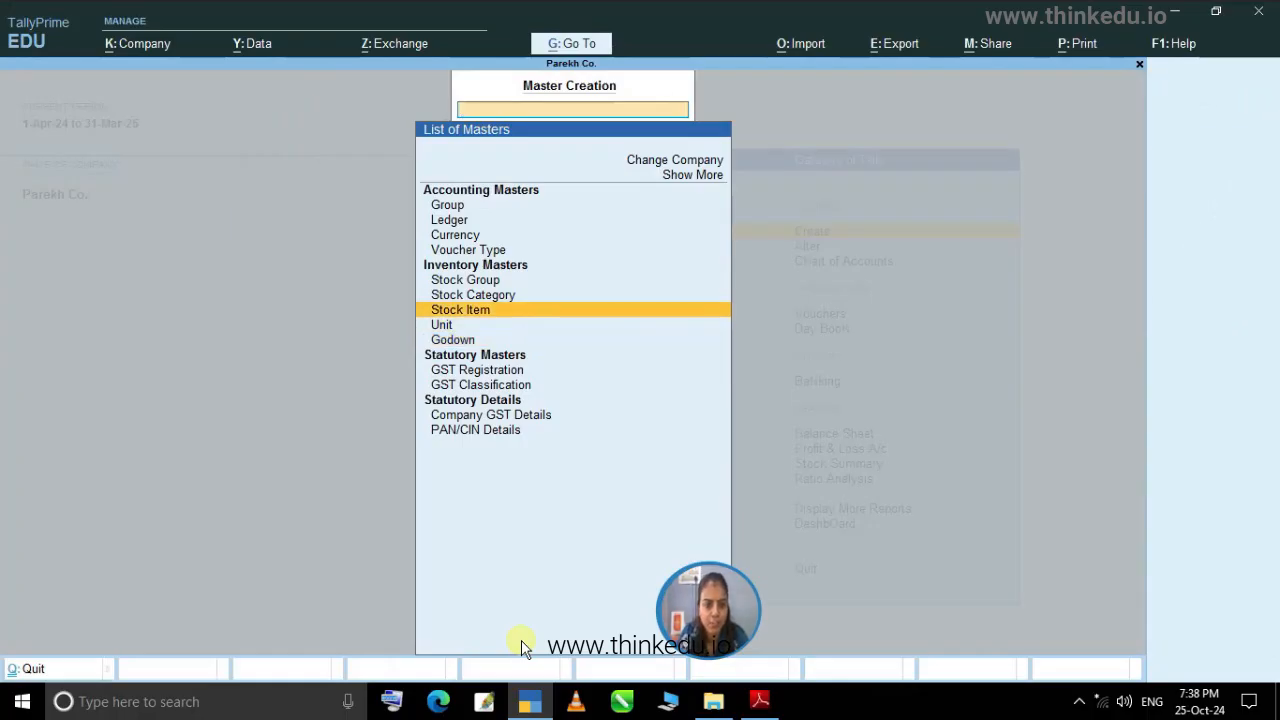
pyautogui.press('Down')
pyautogui.press('Return')
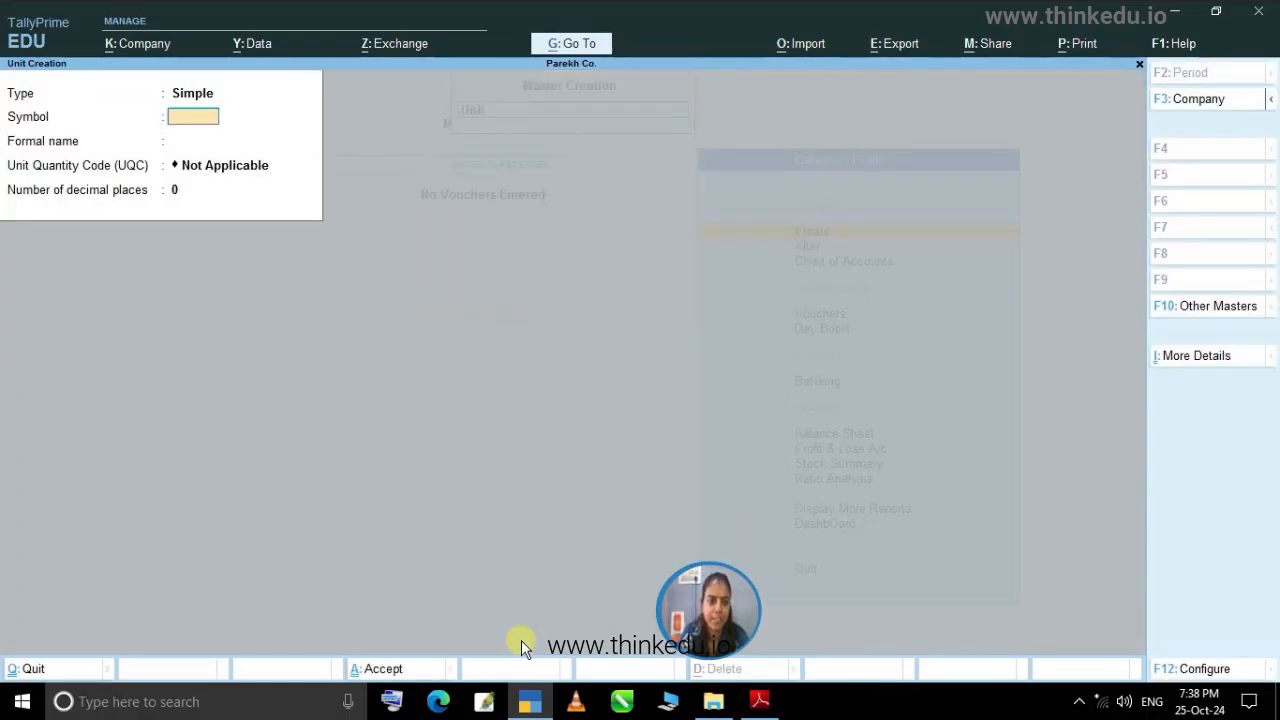
# Enter the symbol pcs and the formal name Pieces for the simple unit.
pyautogui.write('pcs')
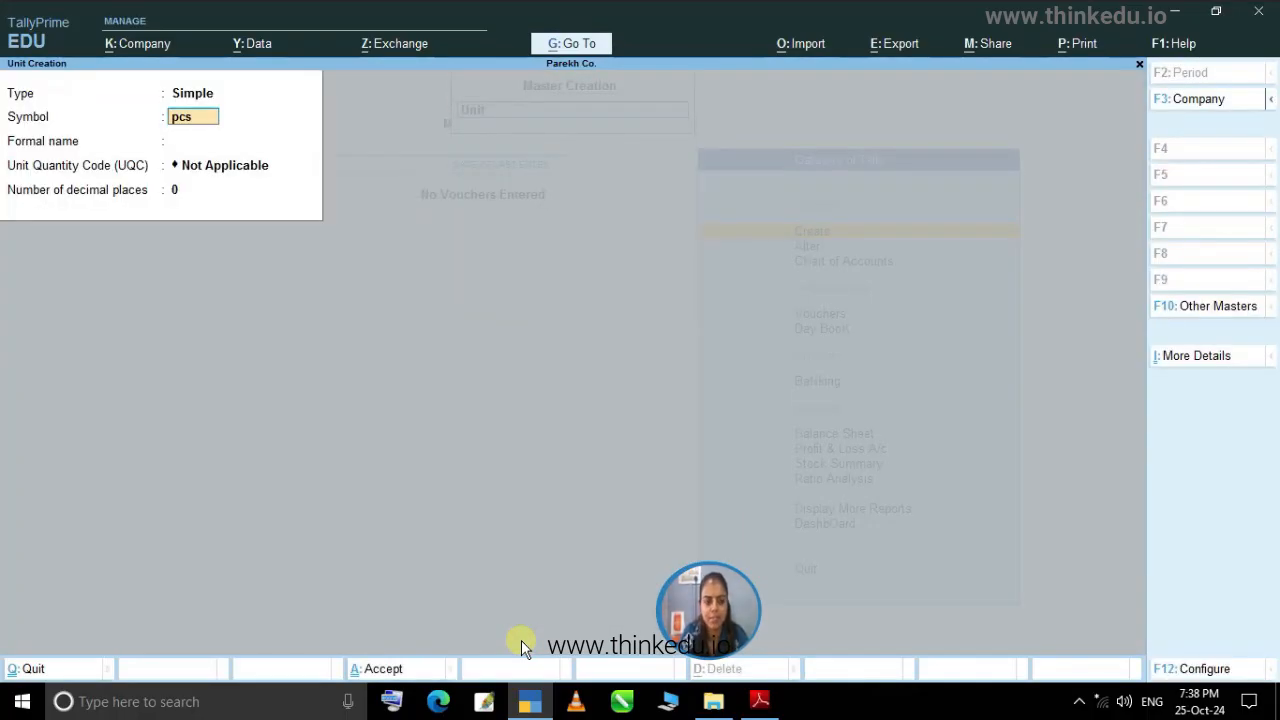
pyautogui.press('Return')
pyautogui.write('Piec')
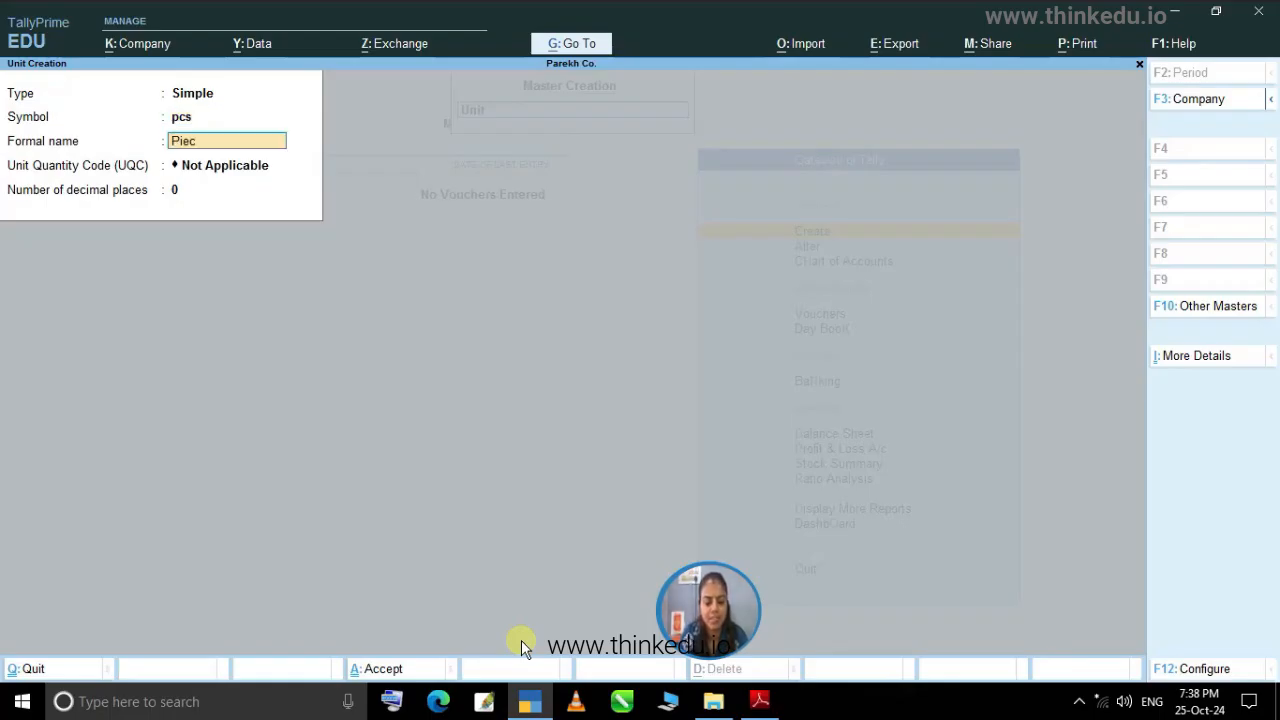
pyautogui.write('es')
pyautogui.press('Return')
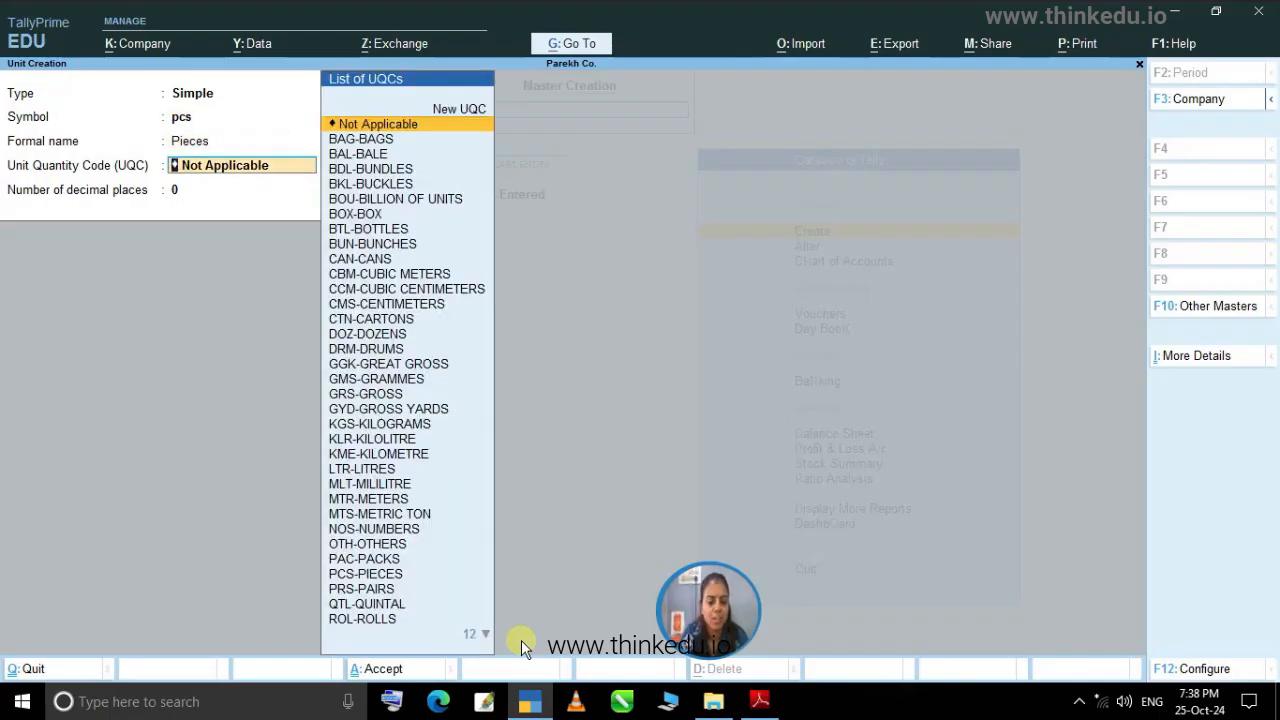
# Set the unit quantity code to PCS-PIECES, keep 0 decimal places, save the unit and close unit creation.
pyautogui.write('p')
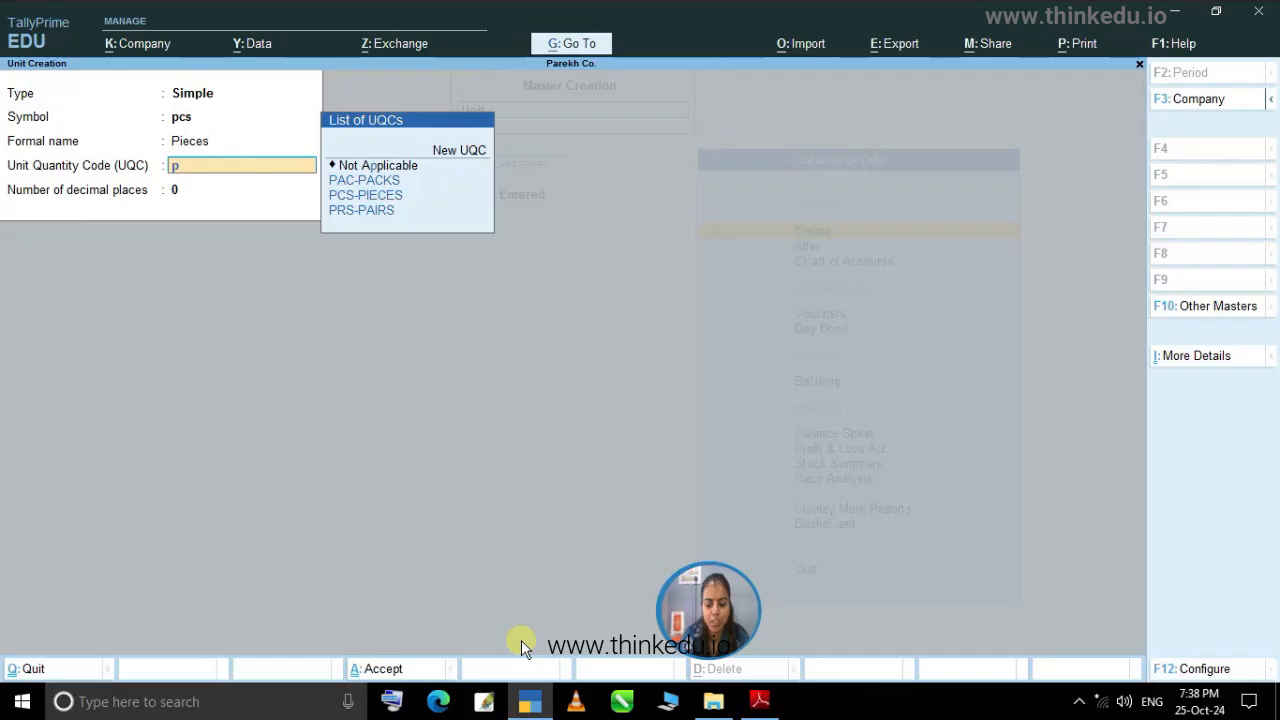
pyautogui.press('Down')
pyautogui.press('Down')
pyautogui.press('Return')
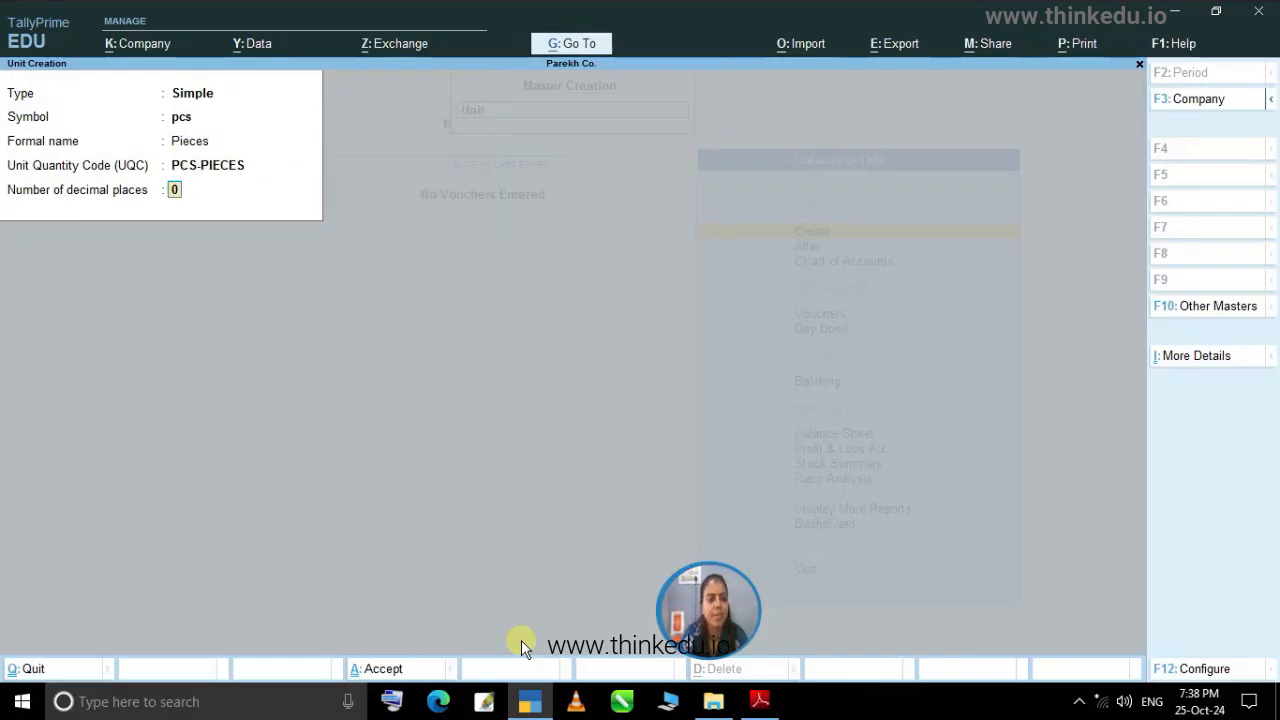
pyautogui.press('Return')
pyautogui.press('Return')
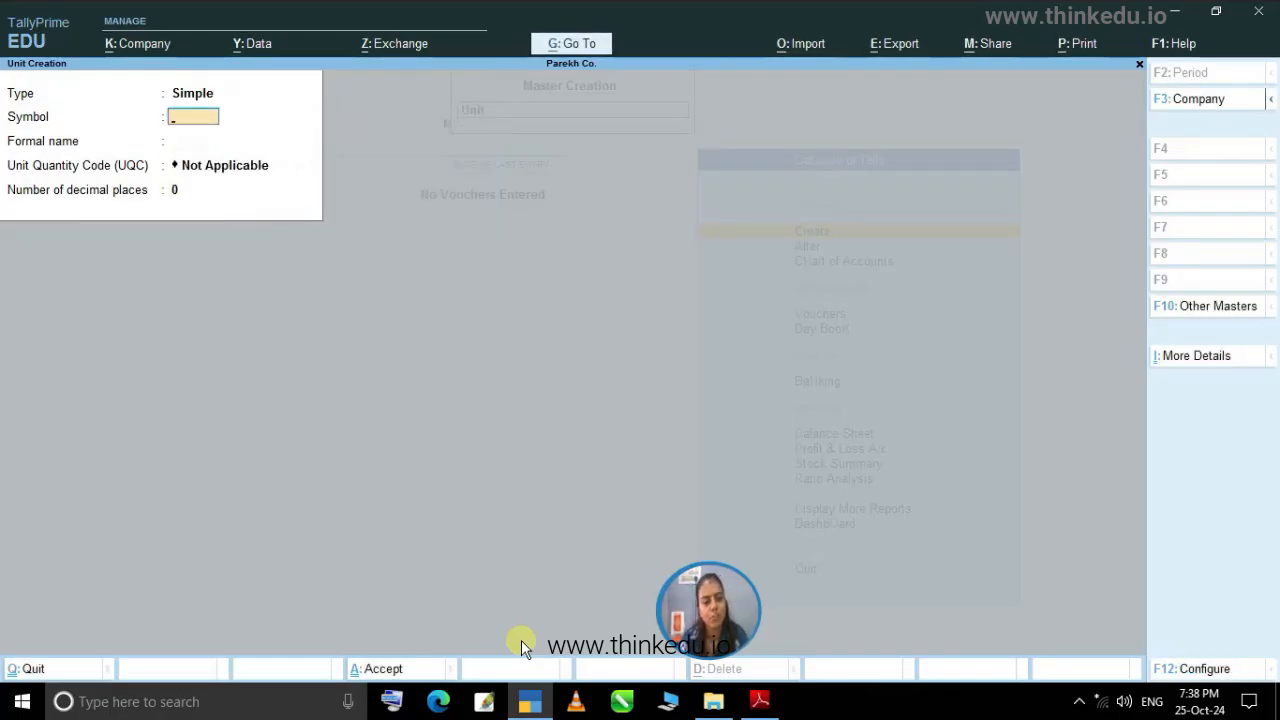
pyautogui.press('Escape')
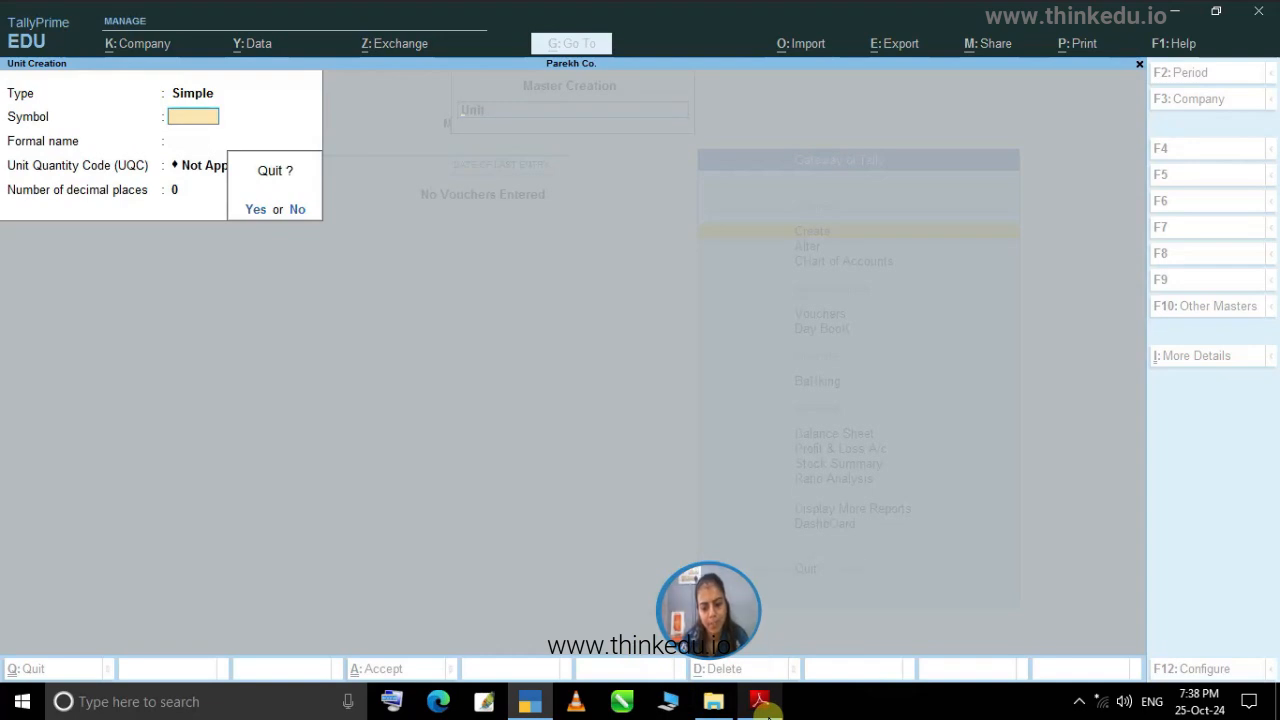
pyautogui.press('Return')
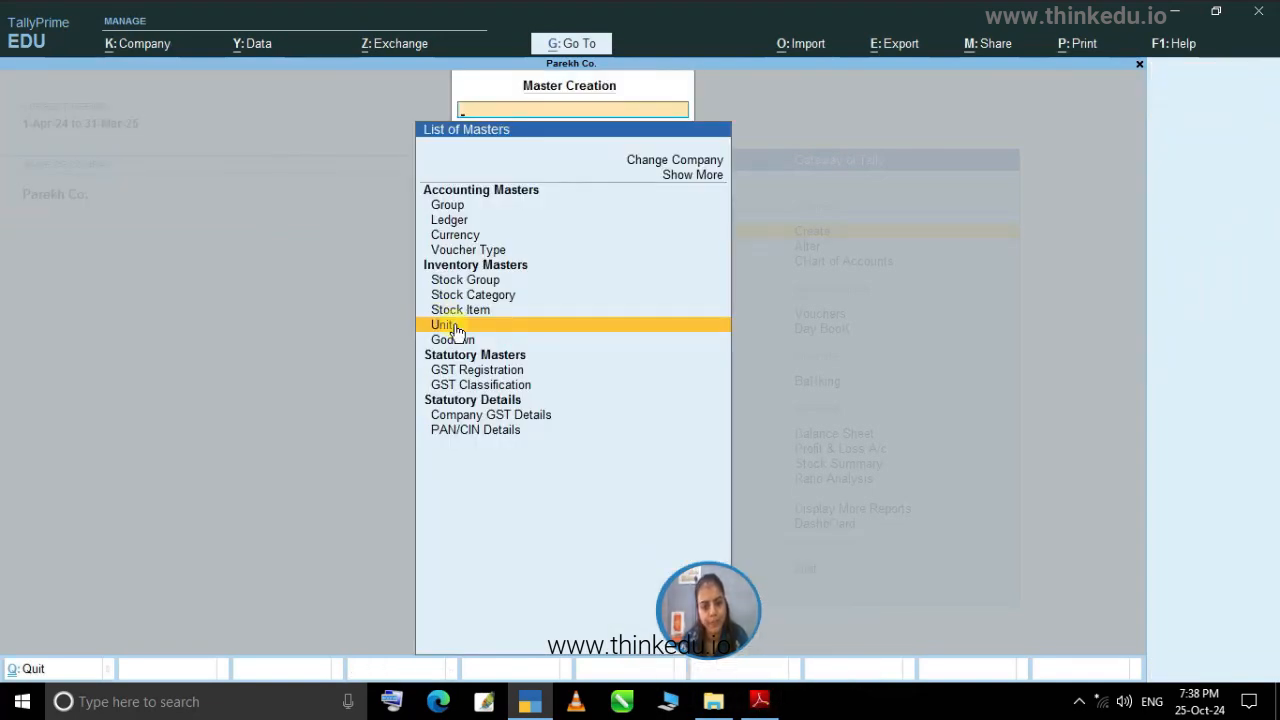
# Check the item categories in Example-1 gst.pdf, then return to TallyPrime and start a new stock group.
pyautogui.click(503, 284)
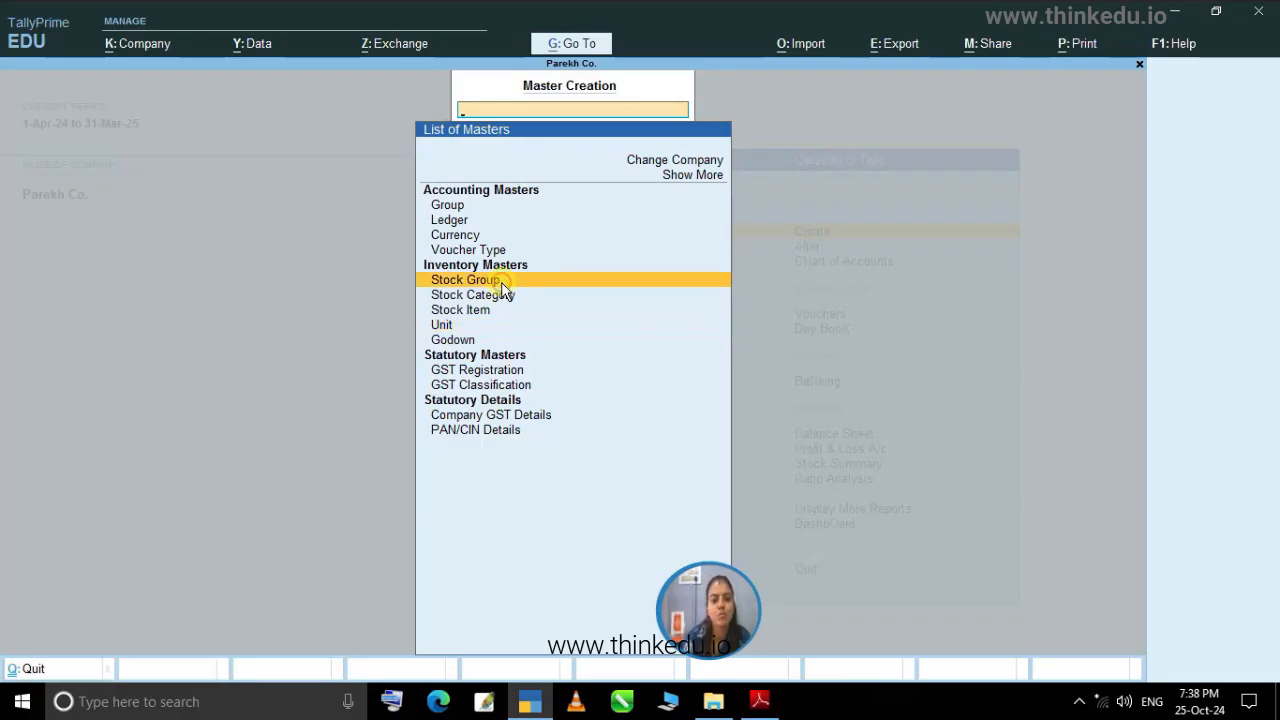
pyautogui.moveTo(537, 705)
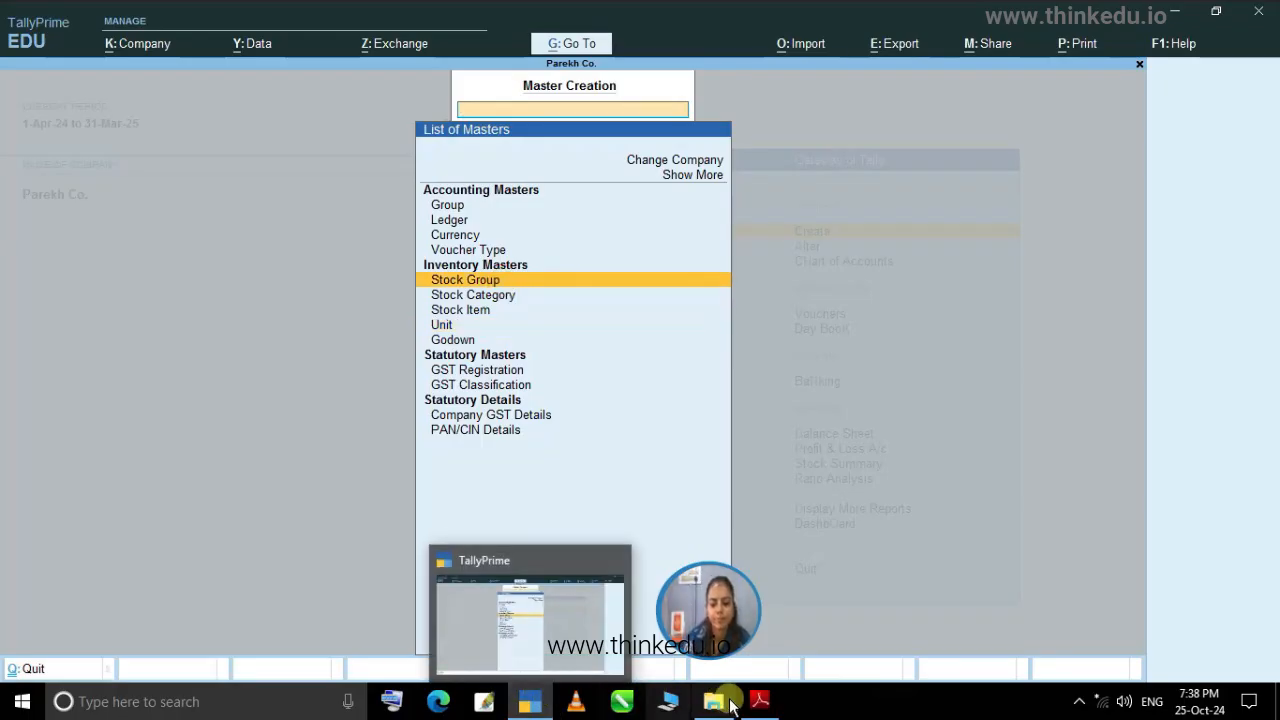
pyautogui.click(760, 701)
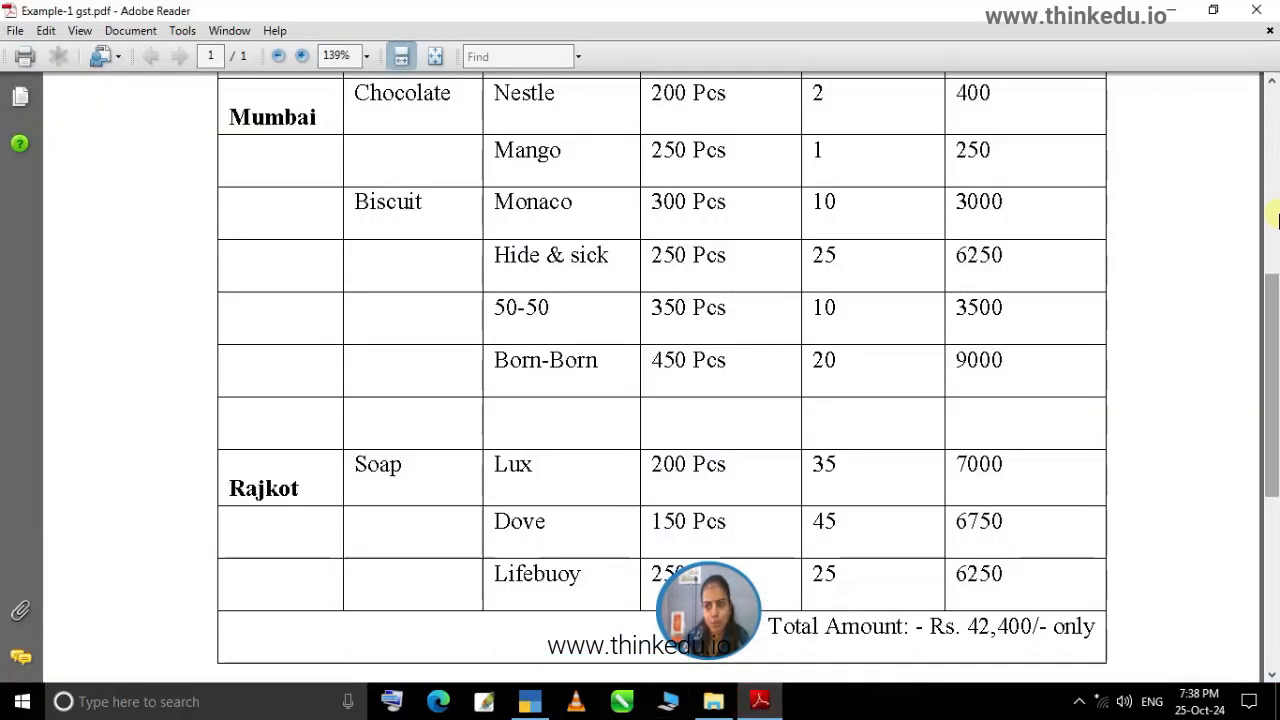
pyautogui.moveTo(1272, 306); pyautogui.dragTo(1272, 262)
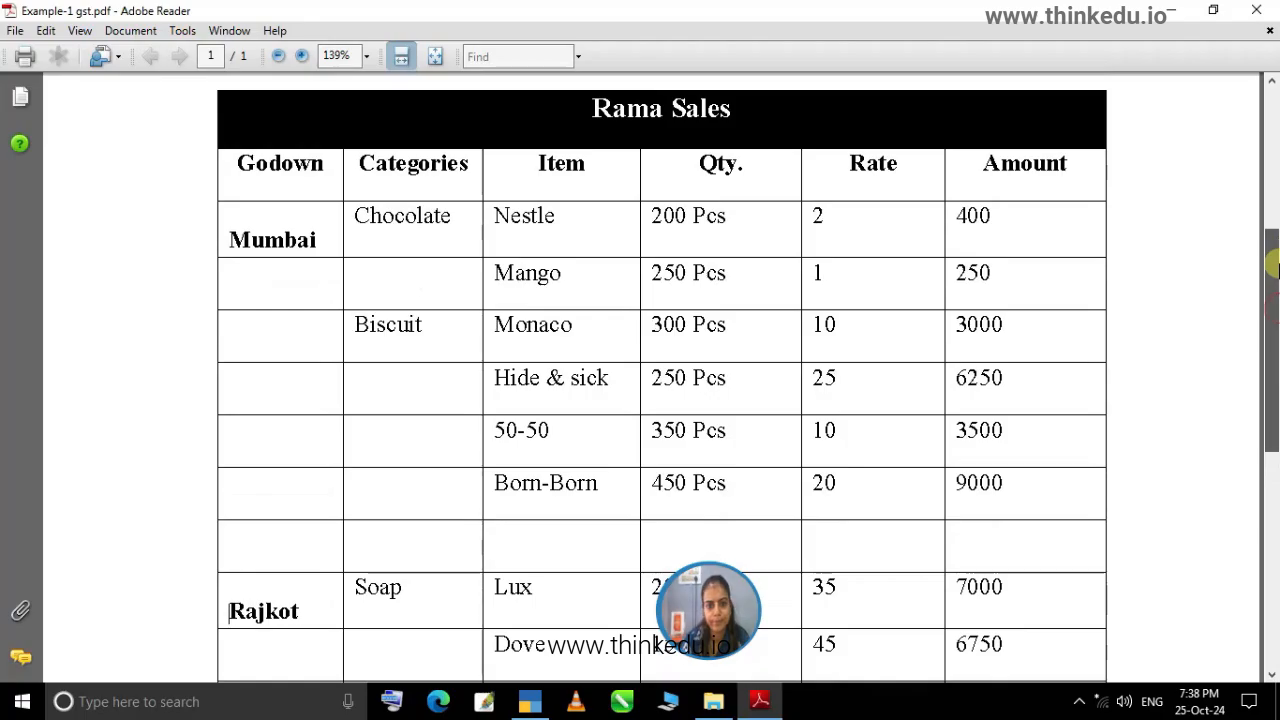
pyautogui.click(530, 703)
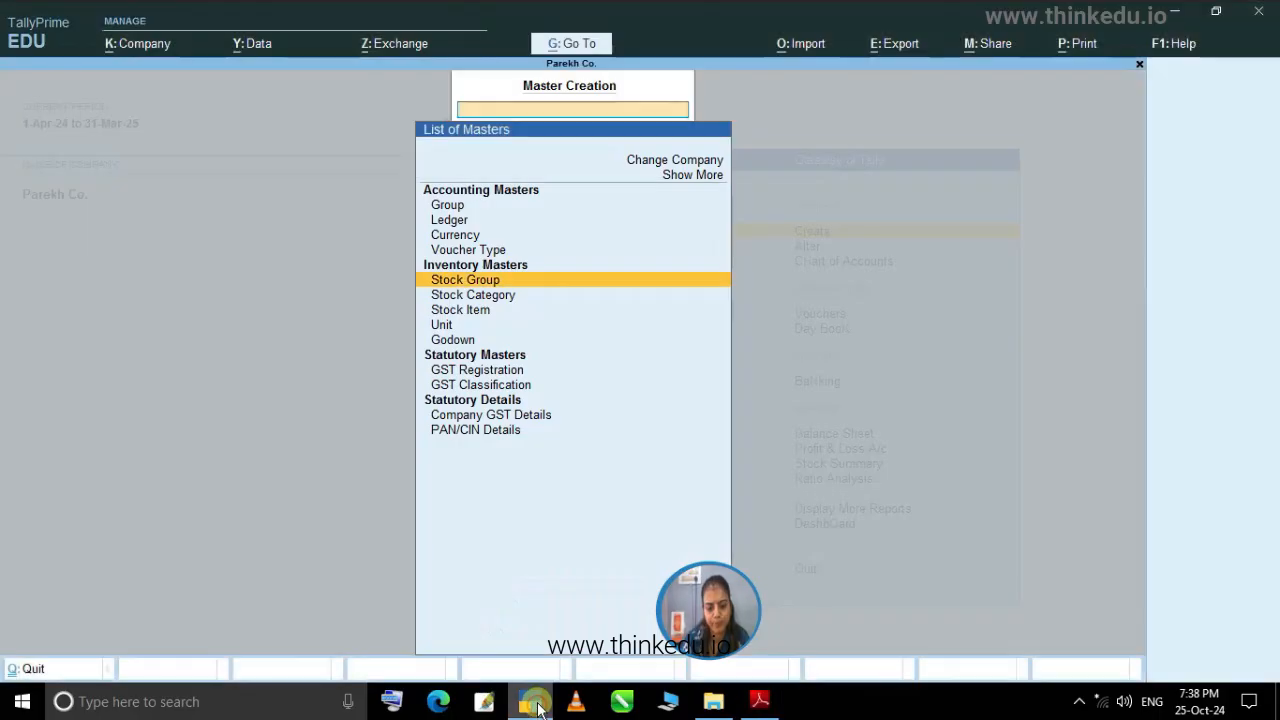
pyautogui.click(478, 289)
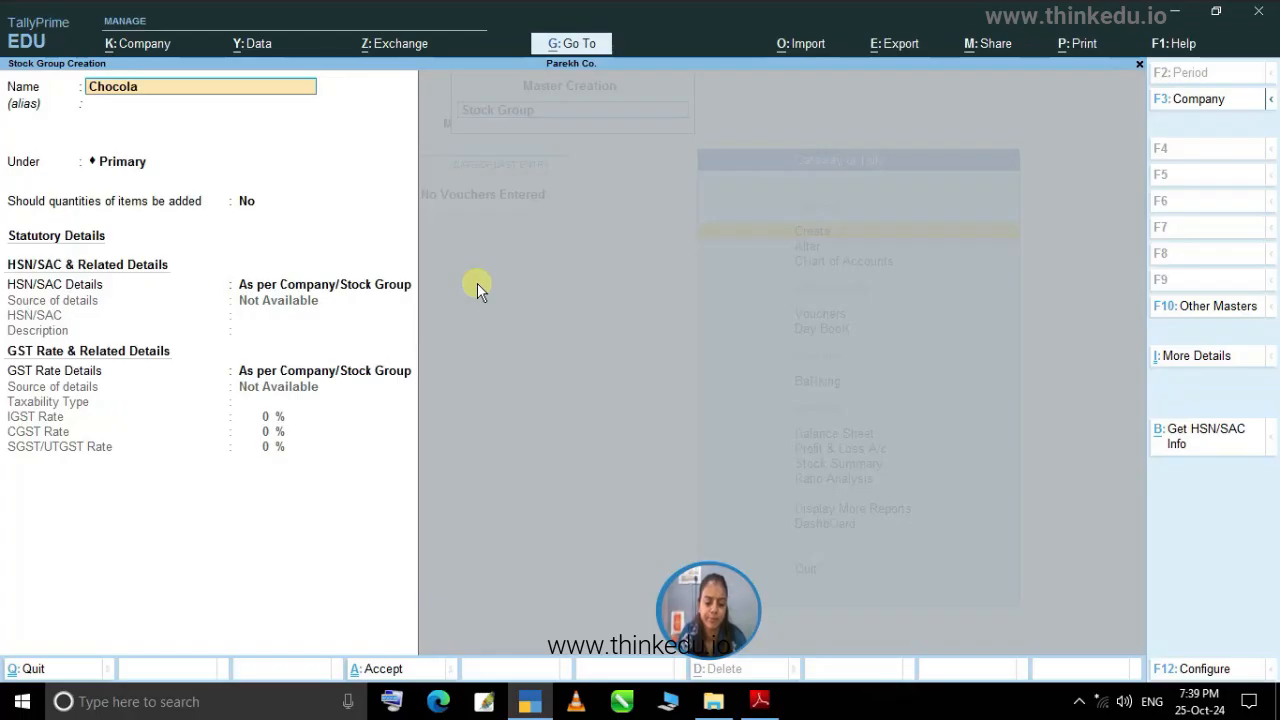
# Create the stock group Chocolate under Primary, keeping quantity addition at No and the HSN and GST details as per Company/Stock Group.
pyautogui.press('Return')
pyautogui.press('Return')
pyautogui.press('Return')
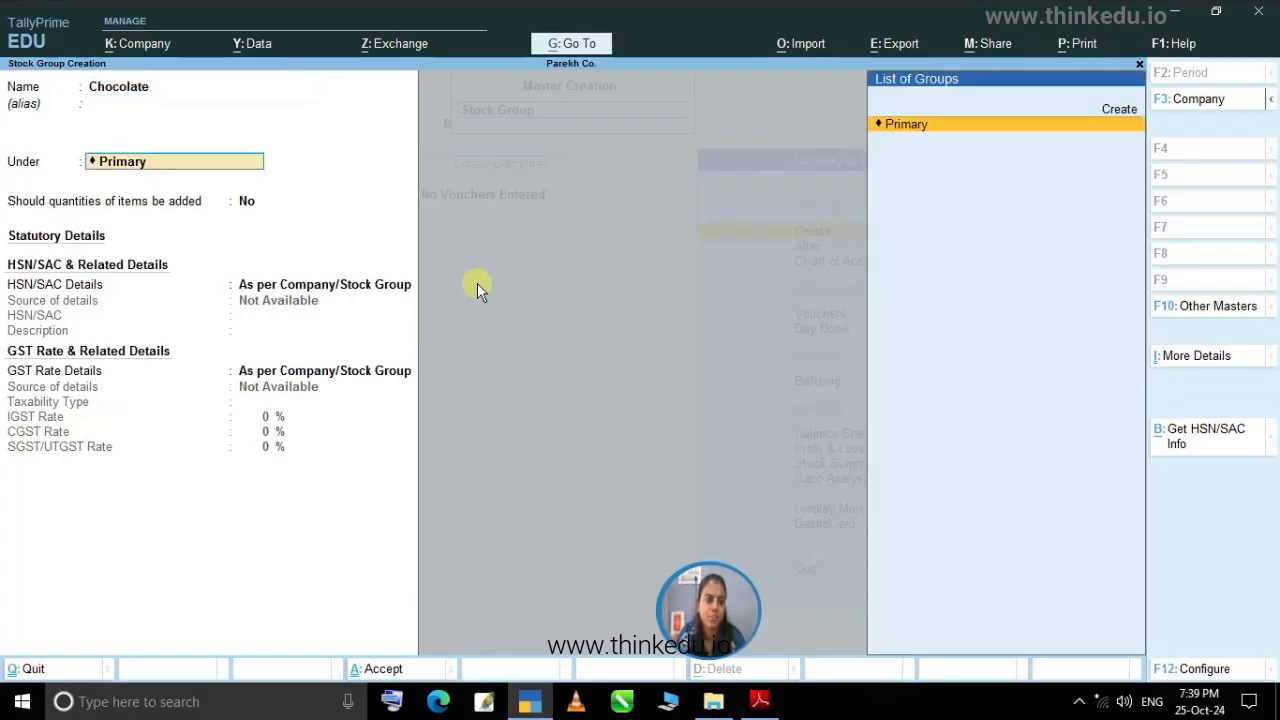
pyautogui.press('Return')
pyautogui.press('Return')
pyautogui.press('Return')
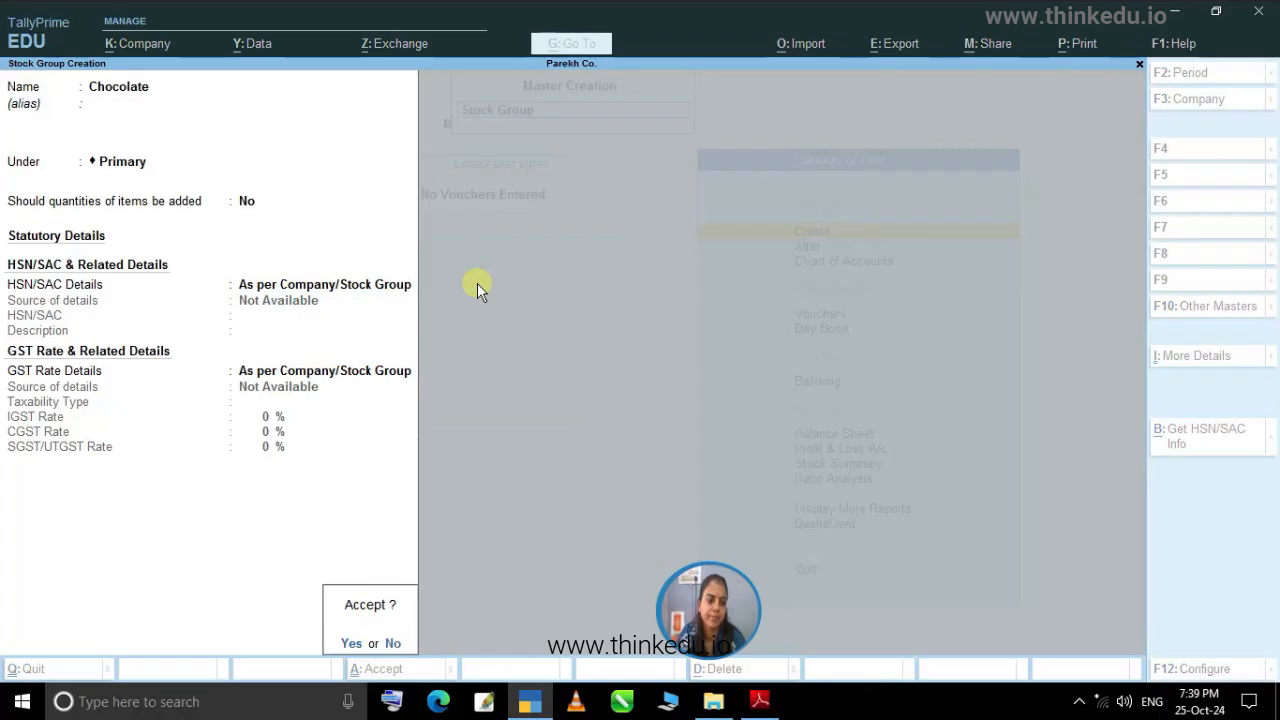
pyautogui.press('Return')
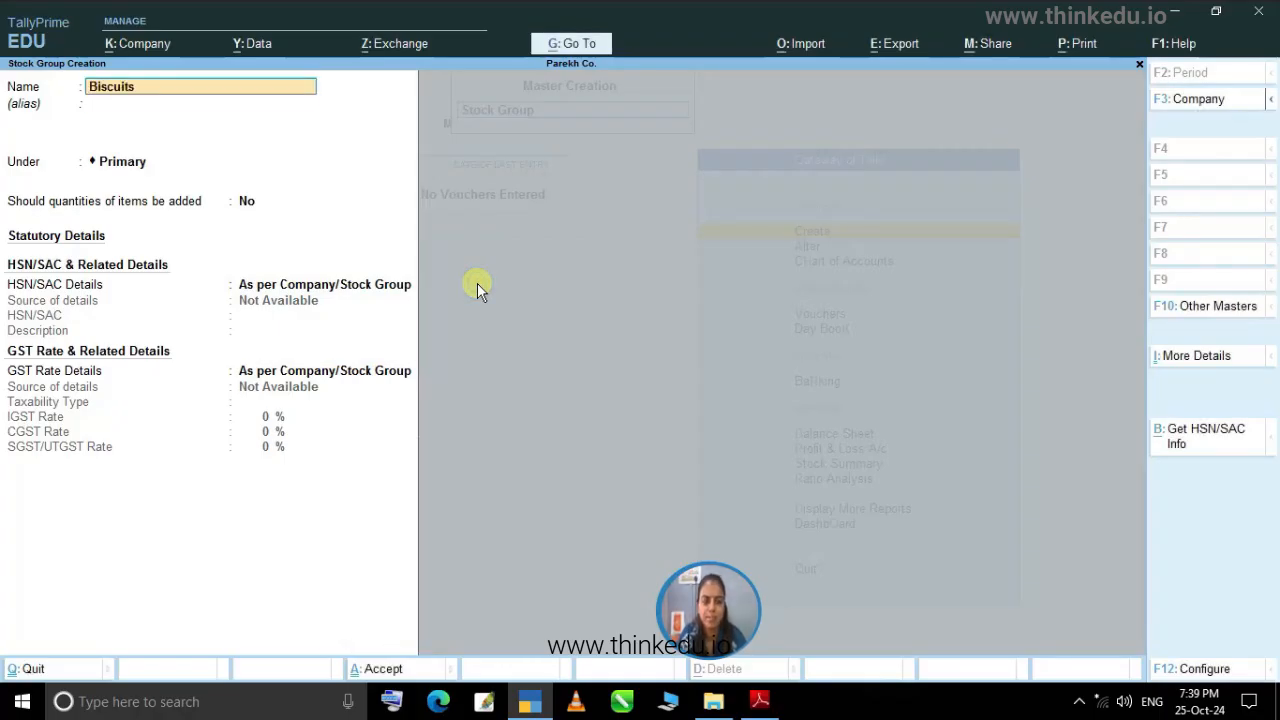
# Create a second stock group named Biscuits under Primary with the default statutory details.
pyautogui.press('Return')
pyautogui.press('Return')
pyautogui.press('Return')
pyautogui.press('Return')
pyautogui.press('Return')
pyautogui.press('Return')
pyautogui.press('Return')
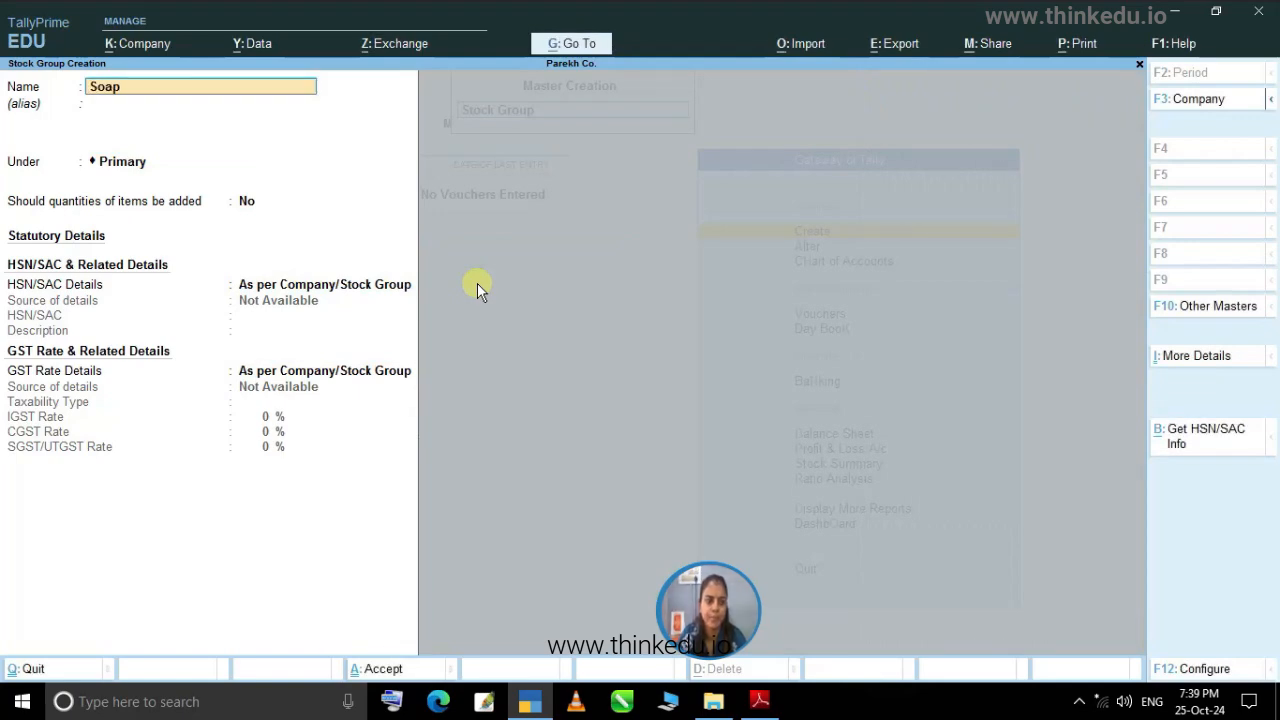
# Create a third stock group named Soap under Primary and close stock group creation.
pyautogui.press('Return')
pyautogui.press('Return')
pyautogui.press('Return')
pyautogui.press('Return')
pyautogui.press('Return')
pyautogui.press('Return')
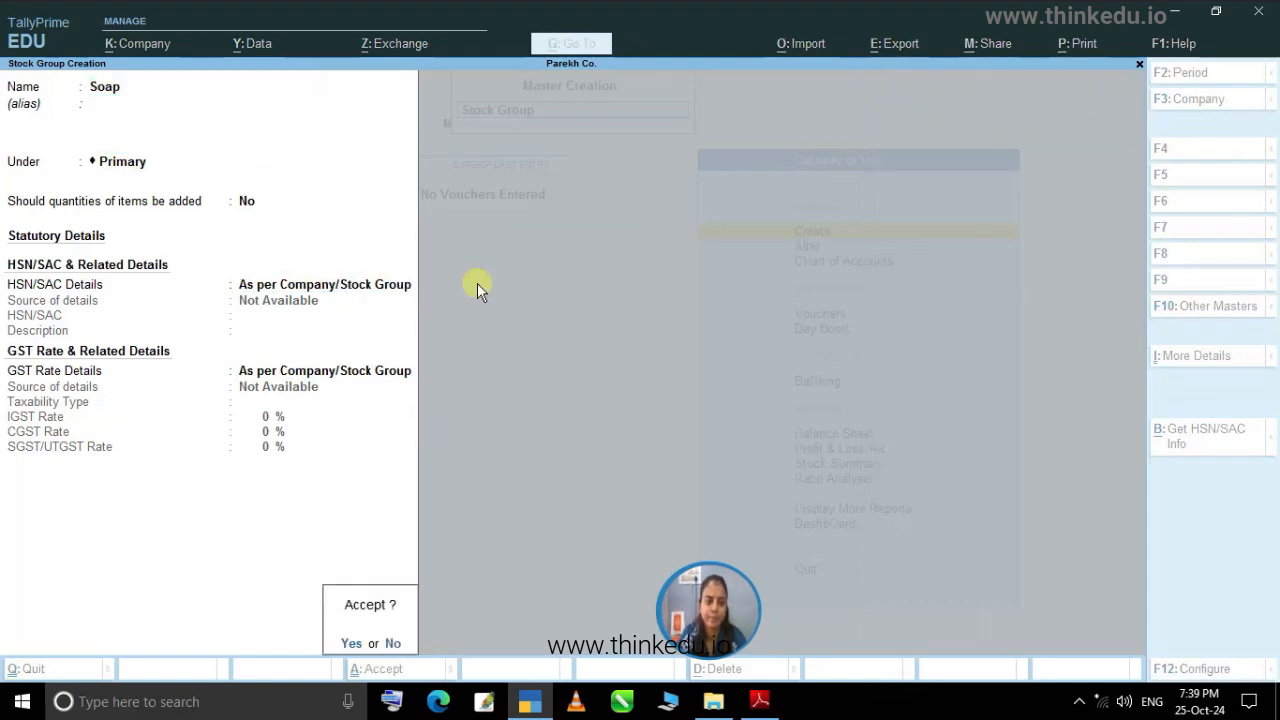
pyautogui.press('Escape')
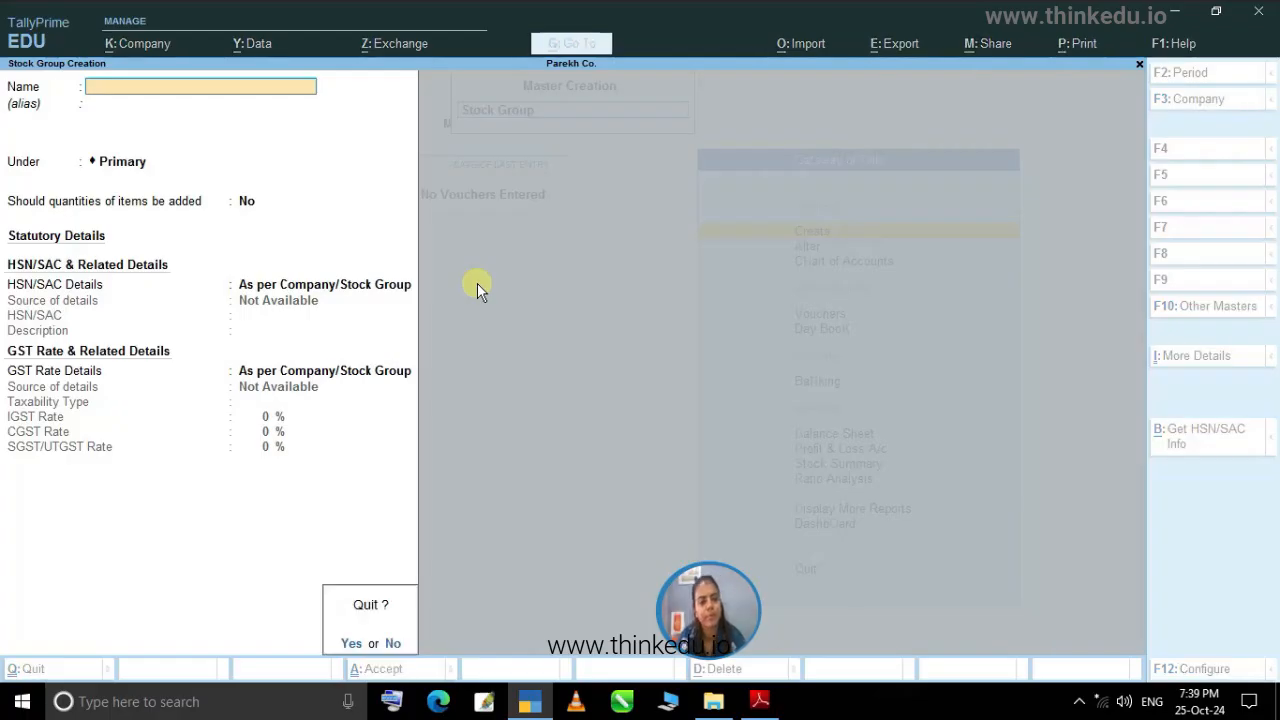
pyautogui.press('y')
# Start a new stock item, look up the first item name in Example-1 gst.pdf and return to TallyPrime.
pyautogui.press('Down')
pyautogui.press('Down')
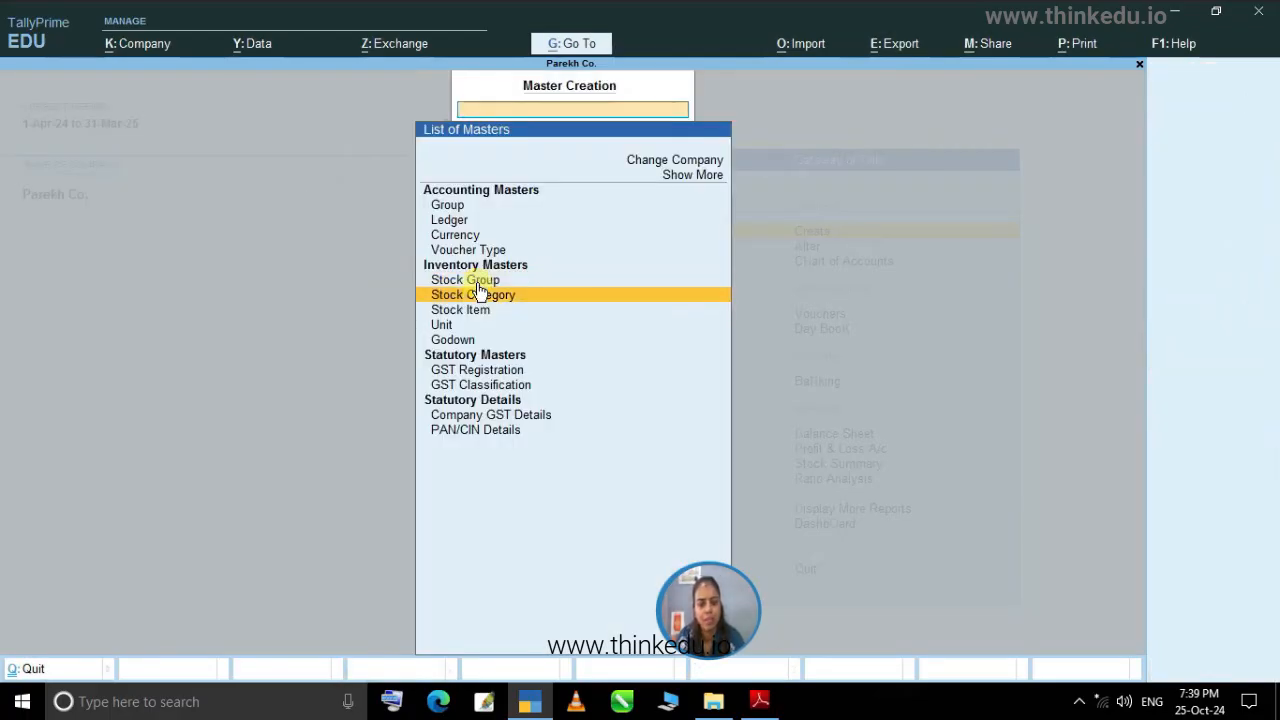
pyautogui.press('Return')
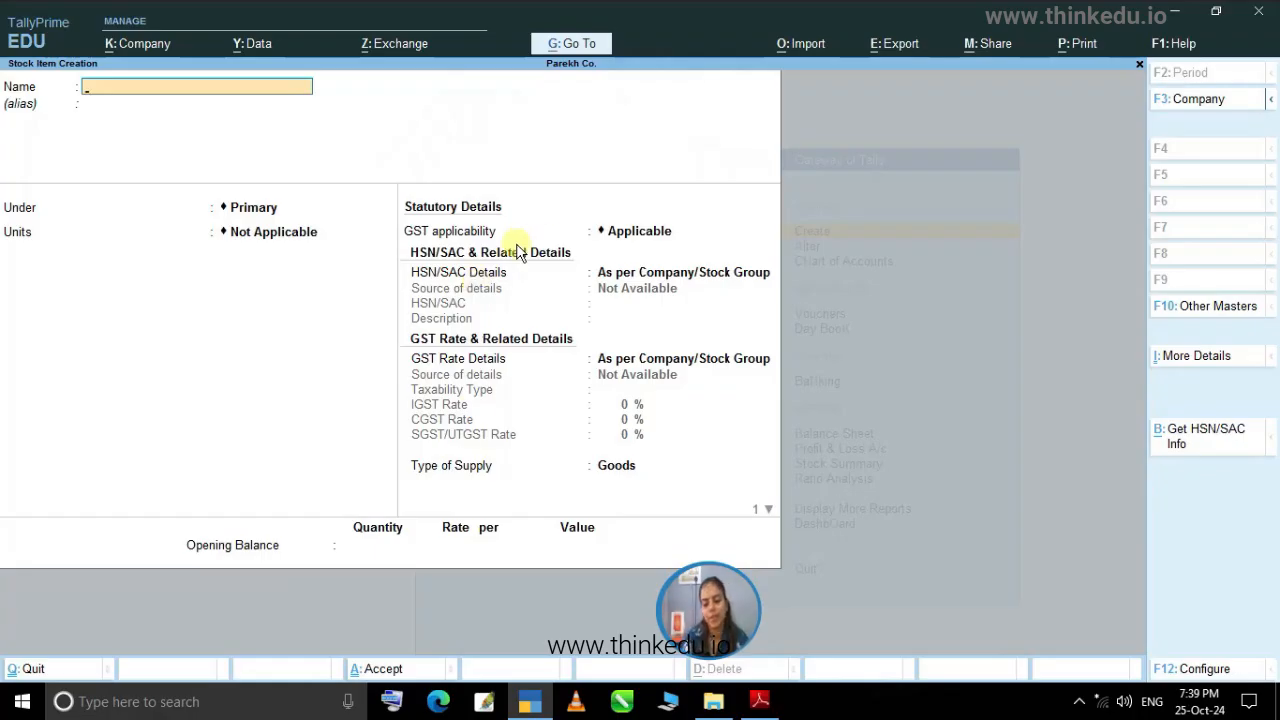
pyautogui.click(760, 701)
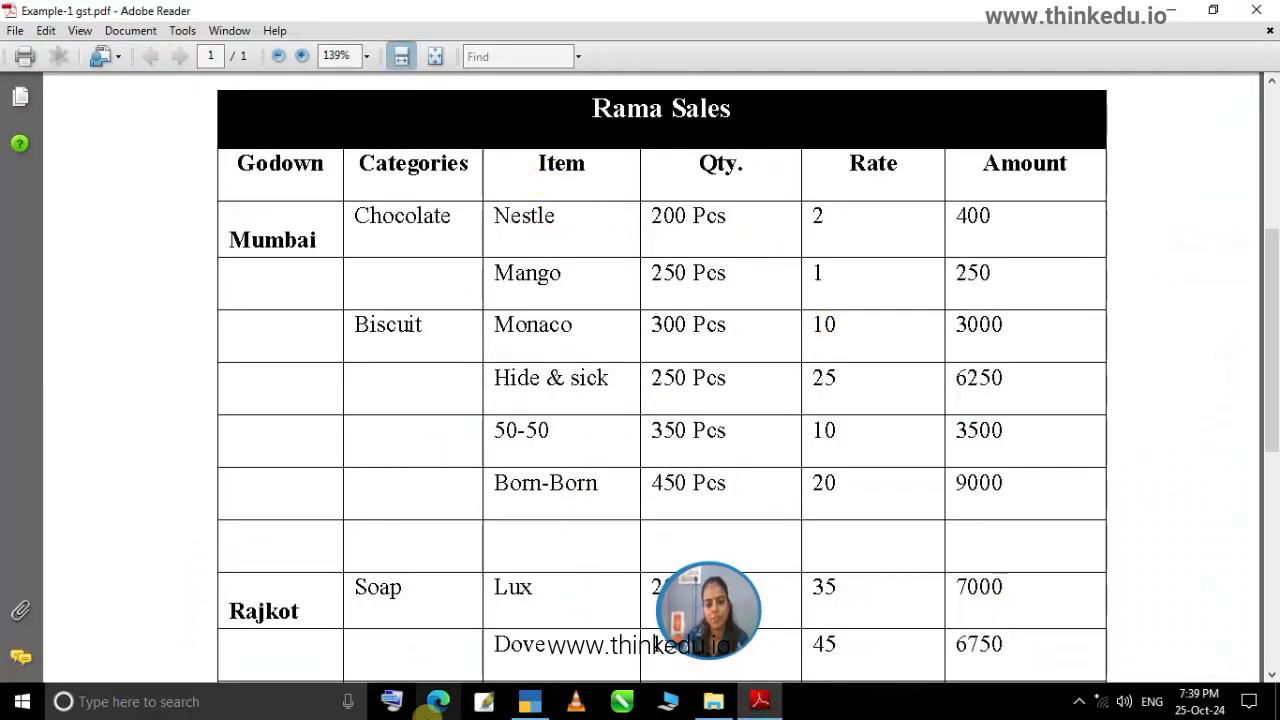
pyautogui.click(540, 703)
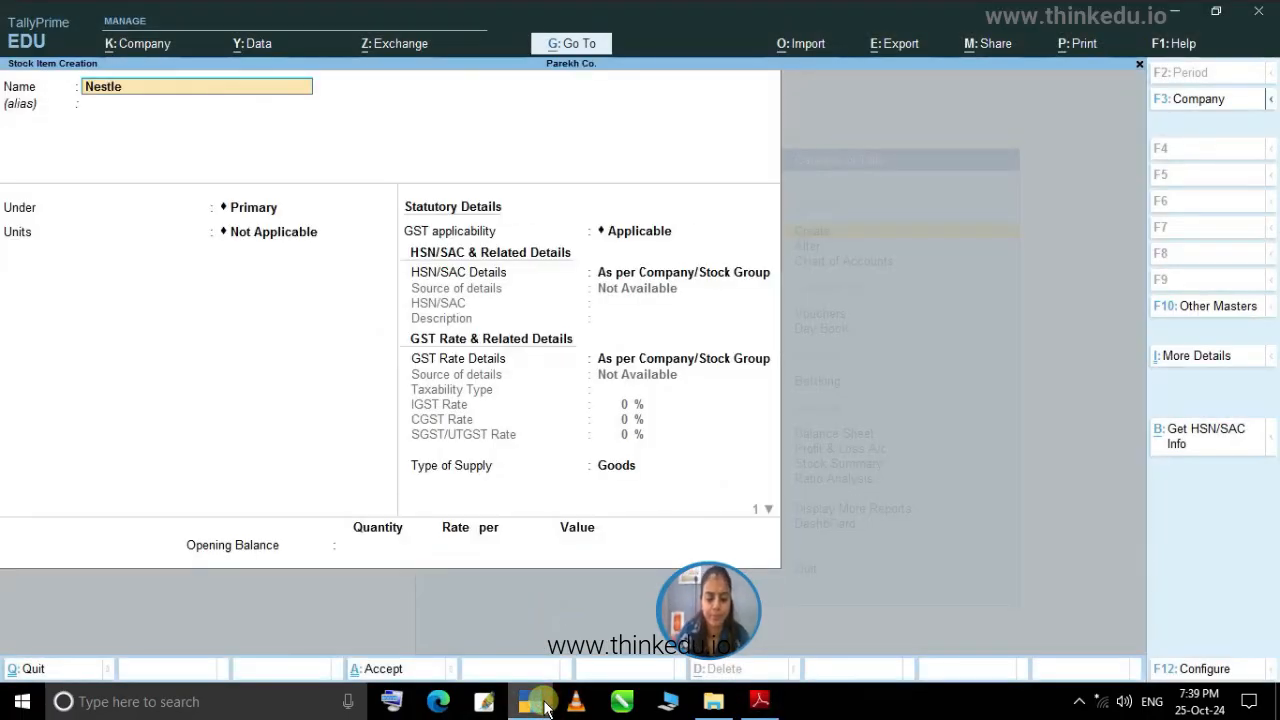
# Name the stock item Nestle, keep it under Primary and set its unit to pcs.
pyautogui.press('Return')
pyautogui.press('Return')
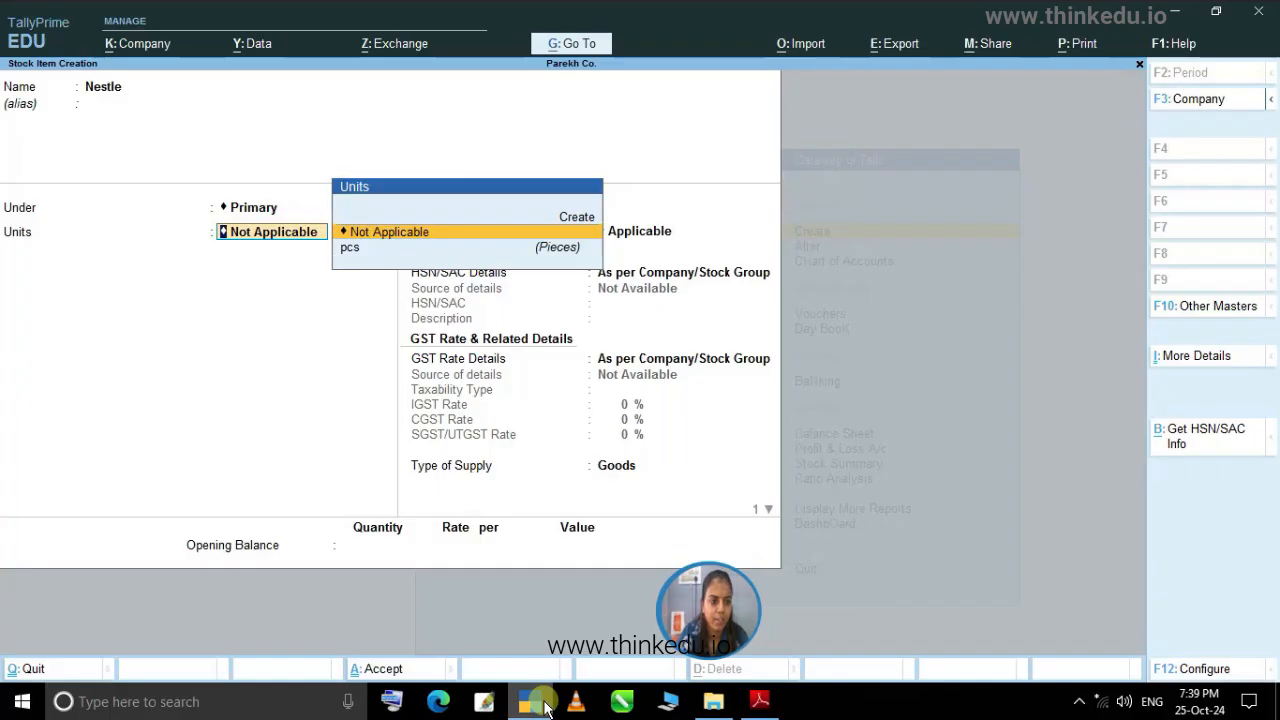
pyautogui.press('Down')
pyautogui.press('Return')
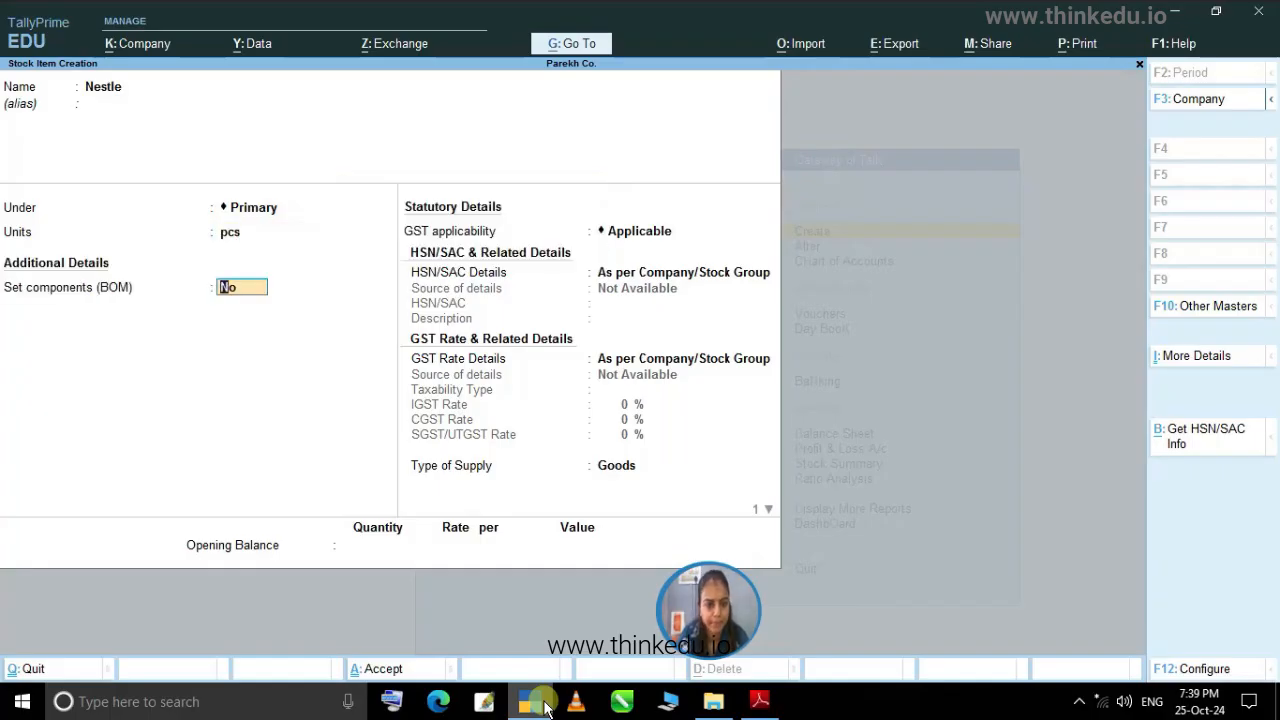
# Keep Nestle's BOM at No, default GST details and supply type Goods, and save it without an opening balance.
pyautogui.press('Return')
pyautogui.press('Return')
pyautogui.press('Return')
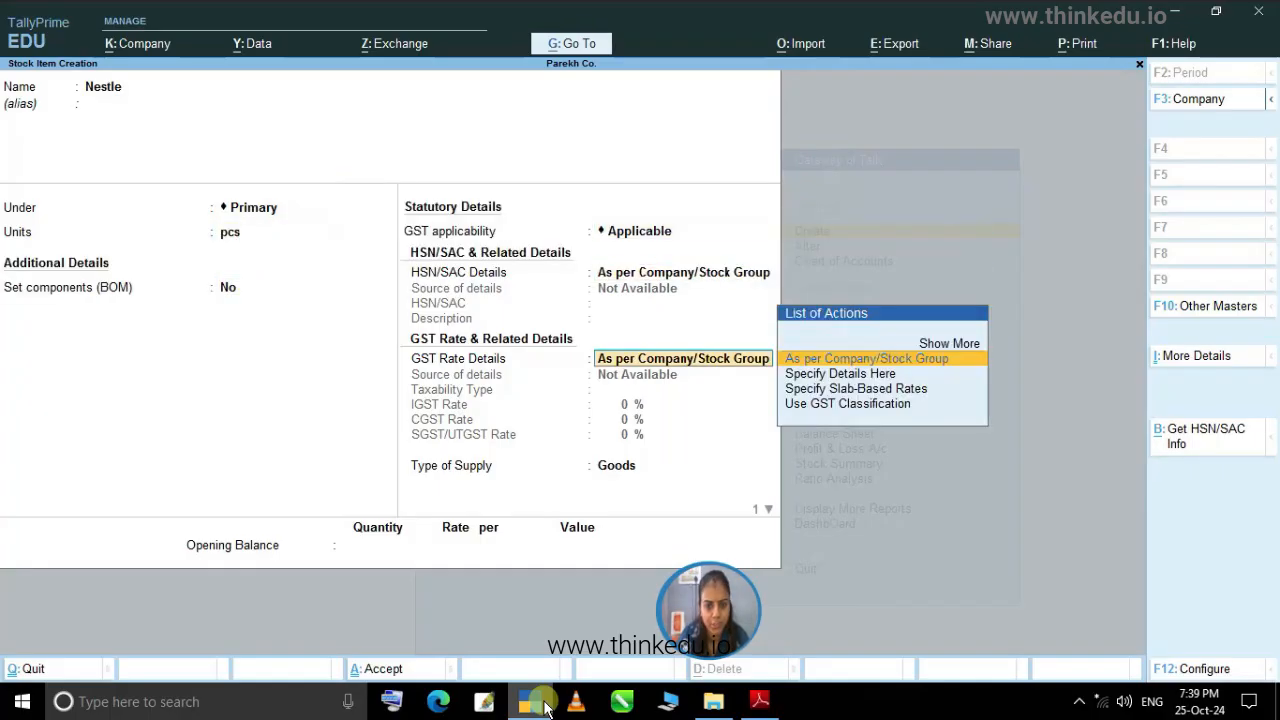
pyautogui.press('Return')
pyautogui.press('Return')
pyautogui.press('Return')
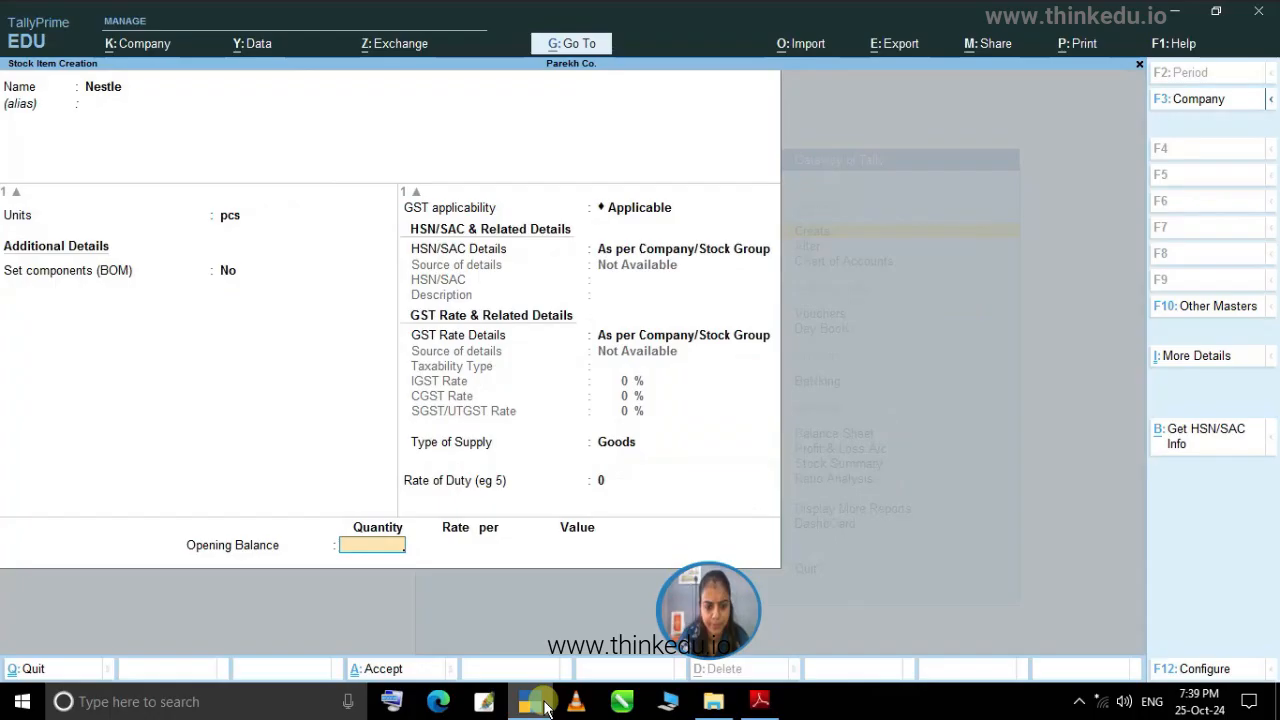
pyautogui.press('Return')
pyautogui.press('Return')
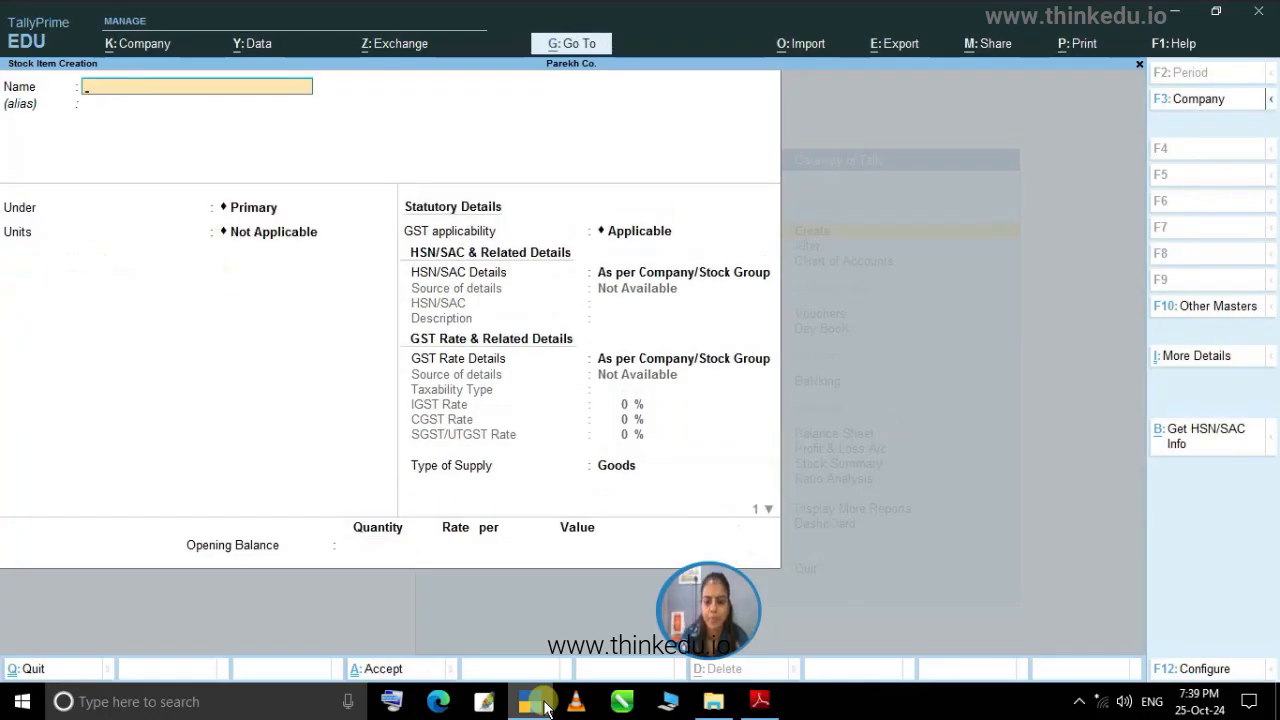
# Look up the second item in Example-1 gst.pdf and, in TallyPrime, enter stock item Mango under Primary with unit pcs.
pyautogui.click(760, 701)
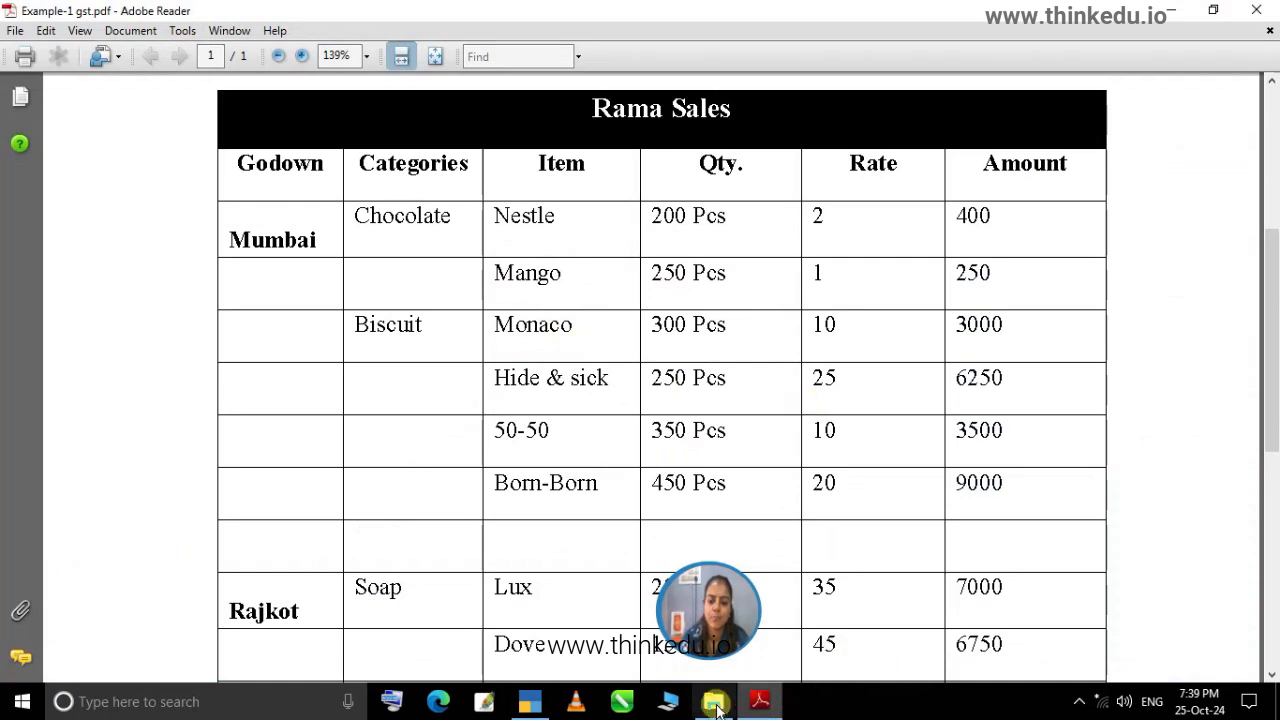
pyautogui.moveTo(760, 708)
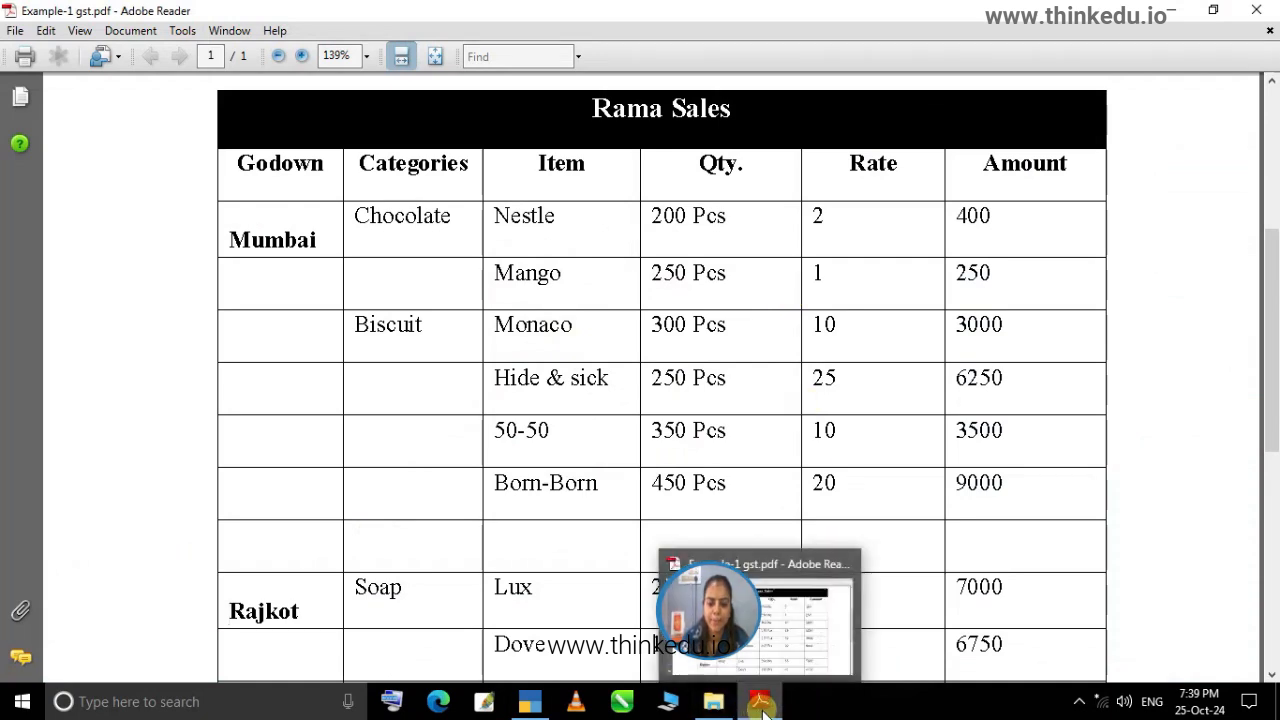
pyautogui.click(762, 705)
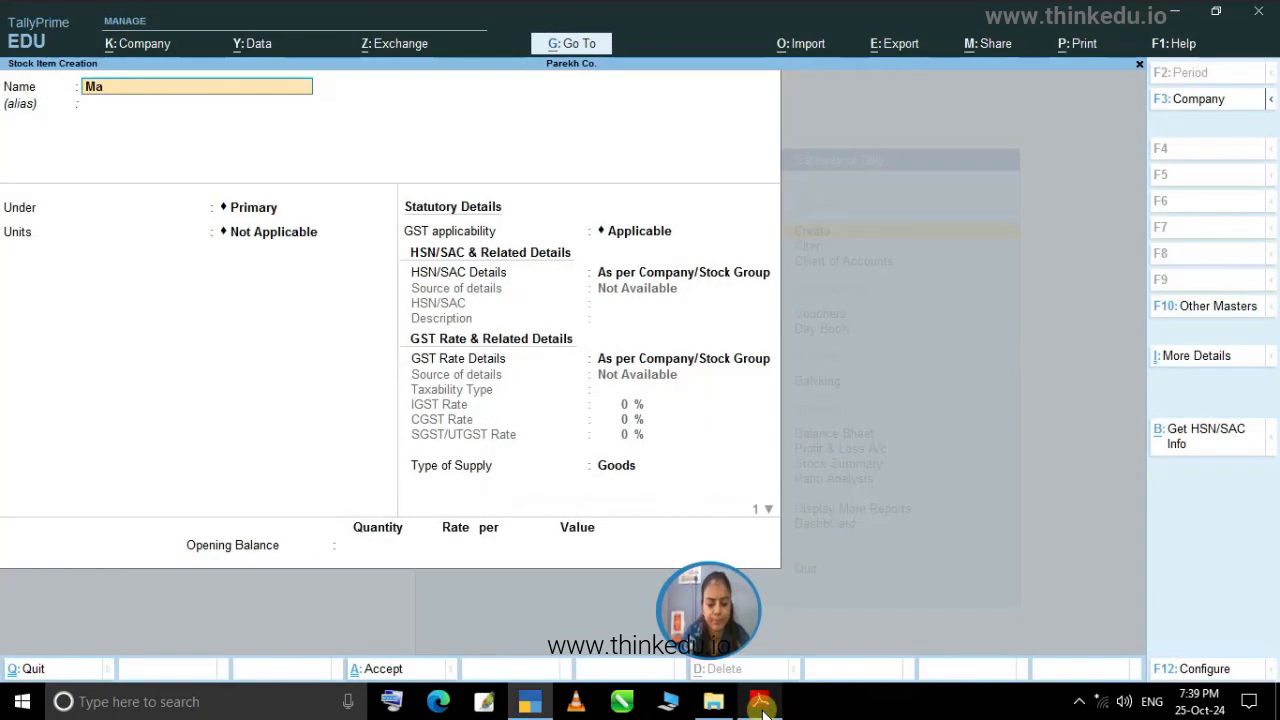
pyautogui.write('Mango')
pyautogui.press('Return')
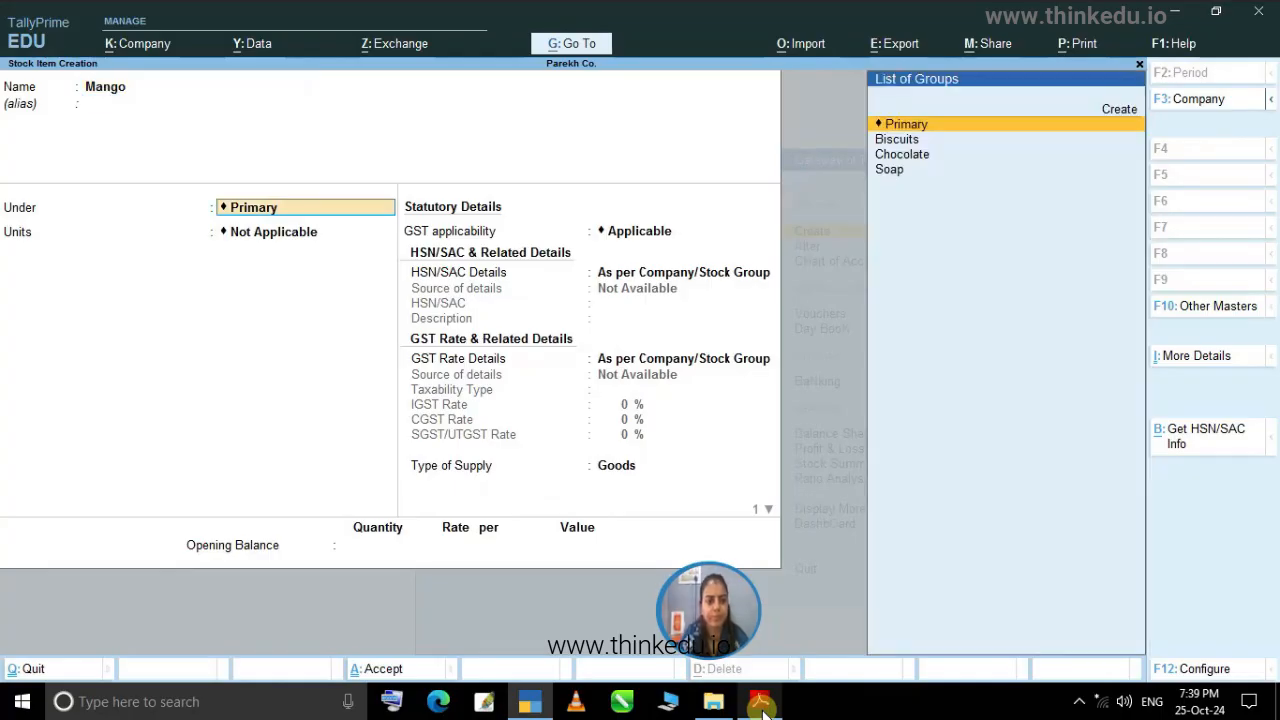
pyautogui.press('Return')
pyautogui.press('Down')
pyautogui.press('Return')
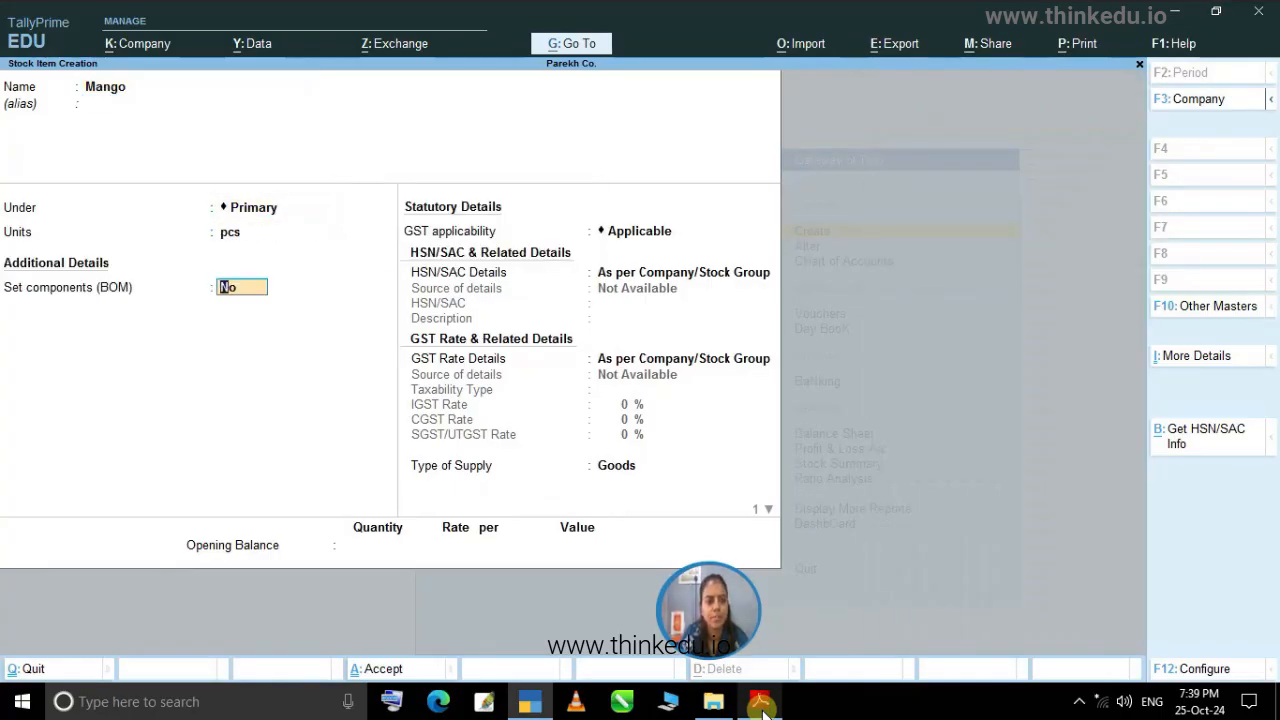
# Keep the default BOM, GST and supply settings for Mango and save the item without an opening balance.
pyautogui.press('Return')
pyautogui.press('Return')
pyautogui.press('Return')
pyautogui.press('Return')
pyautogui.press('Return')
pyautogui.press('Return')
pyautogui.press('Return')
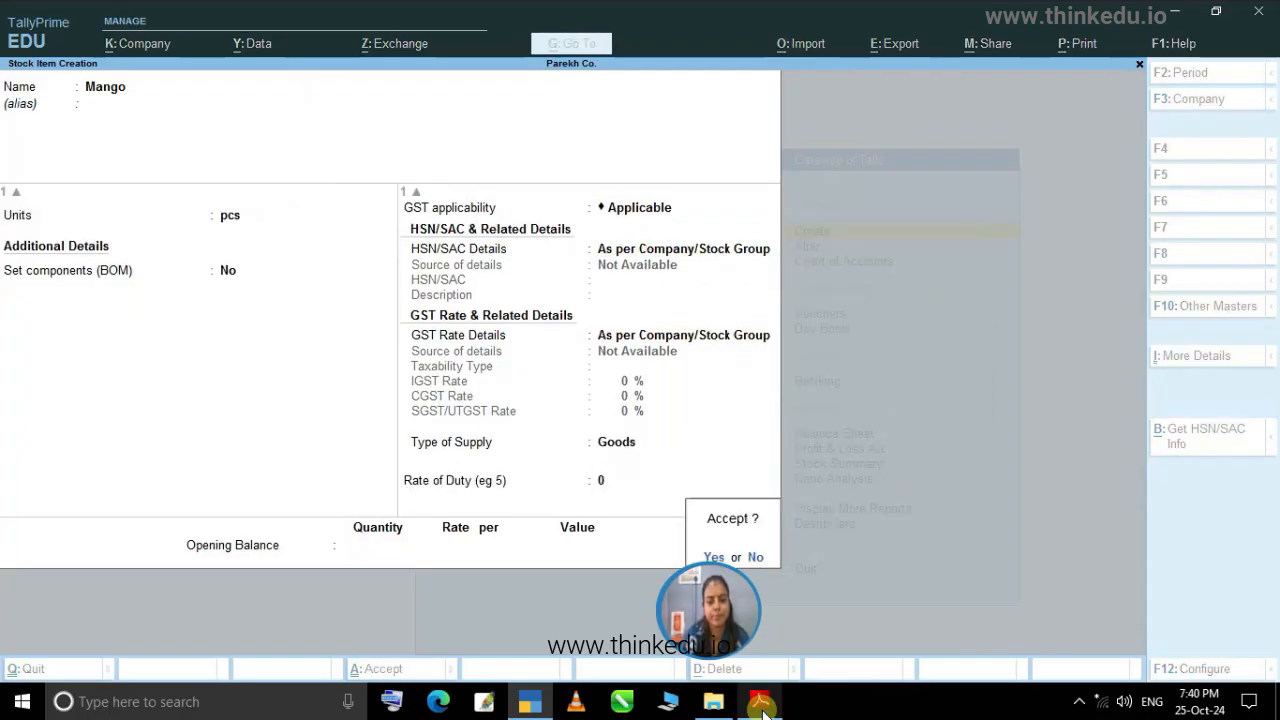
pyautogui.press('Return')
# Check the biscuit items in Example-1 gst.pdf and, in TallyPrime, enter stock item Monaco under Primary with unit pcs.
pyautogui.click(760, 707)
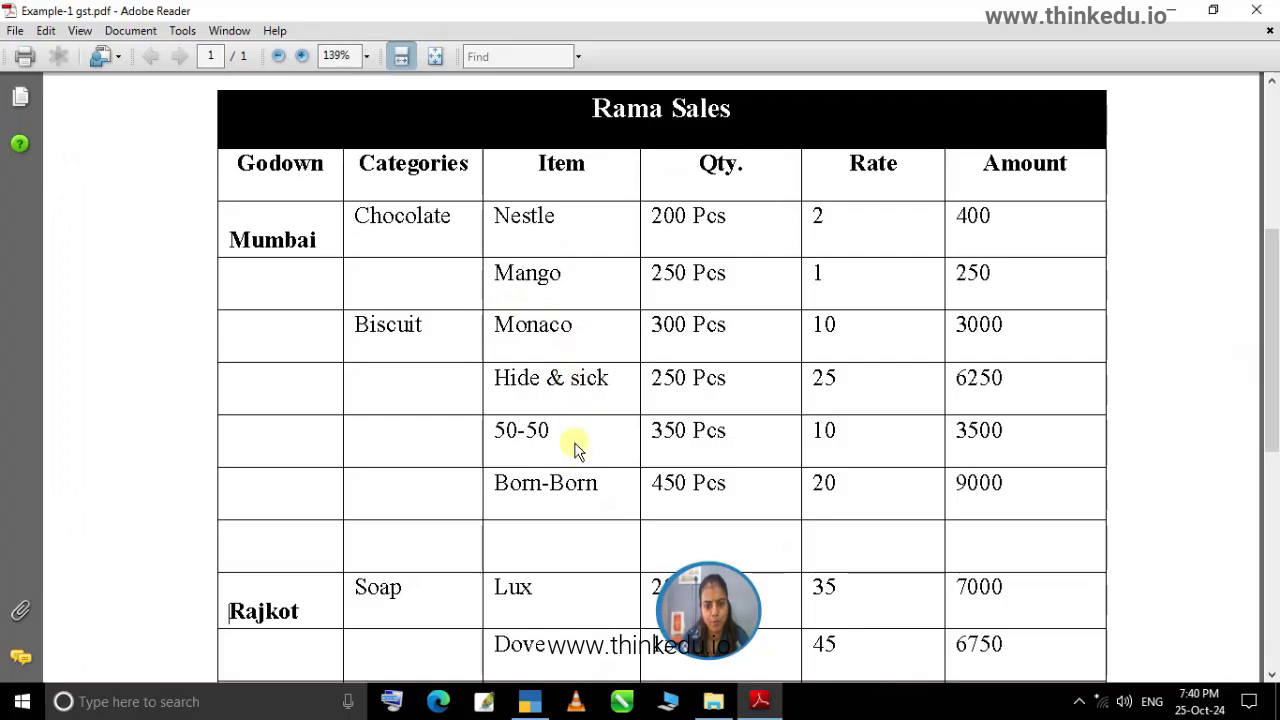
pyautogui.click(529, 707)
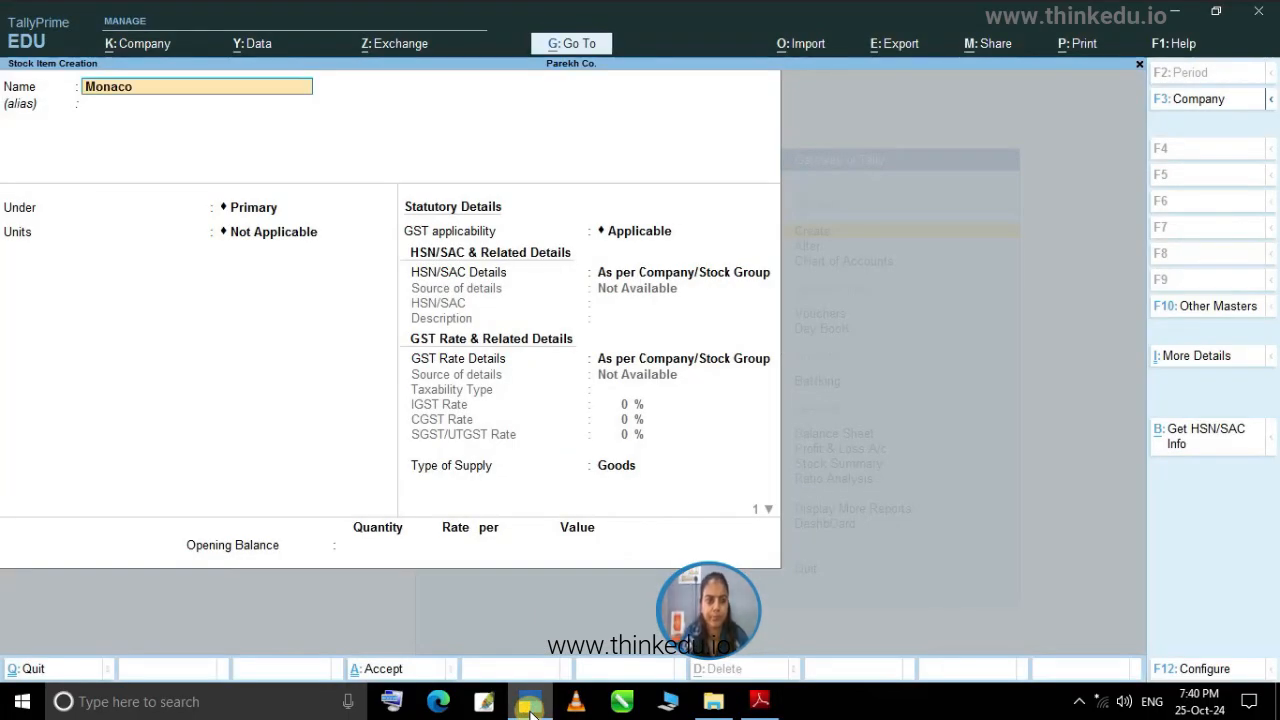
pyautogui.press('Return')
pyautogui.press('Return')
pyautogui.press('Down')
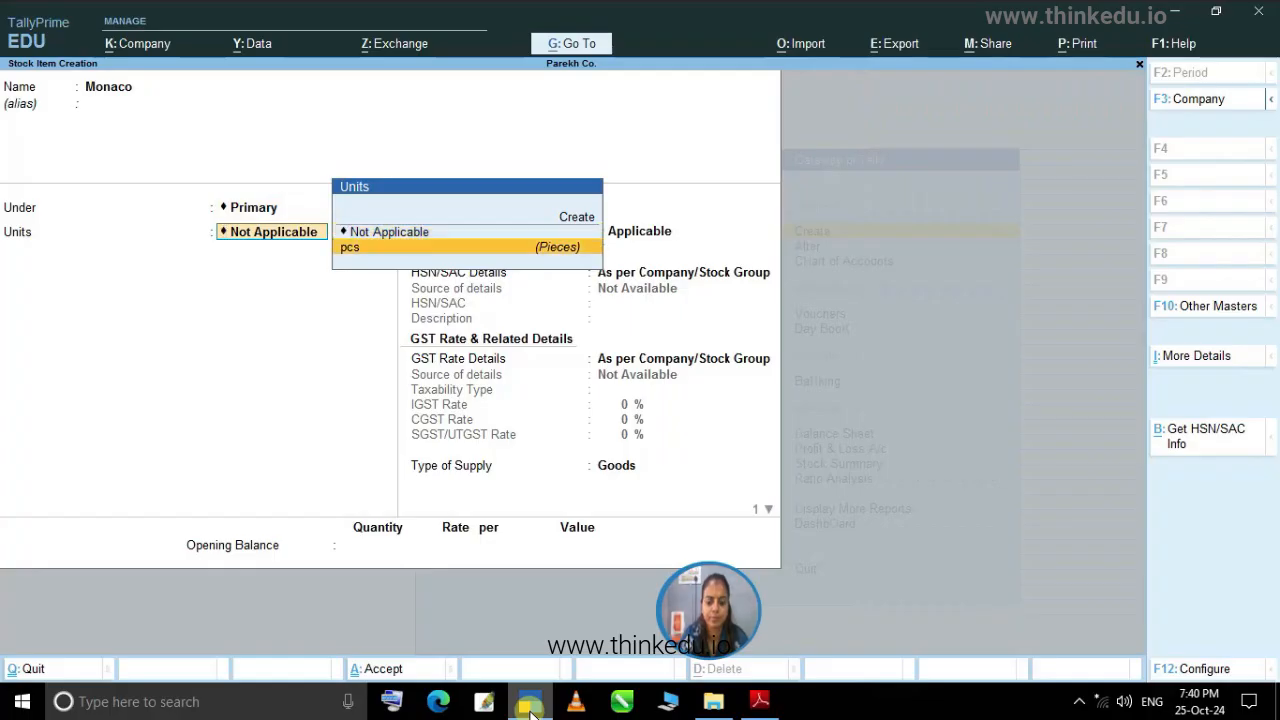
pyautogui.press('Return')
# Accept the default BOM, GST and Goods supply settings for Monaco and save the item with no opening balance.
pyautogui.press('Return')
pyautogui.press('Return')
pyautogui.press('Return')
pyautogui.press('Return')
pyautogui.press('Return')
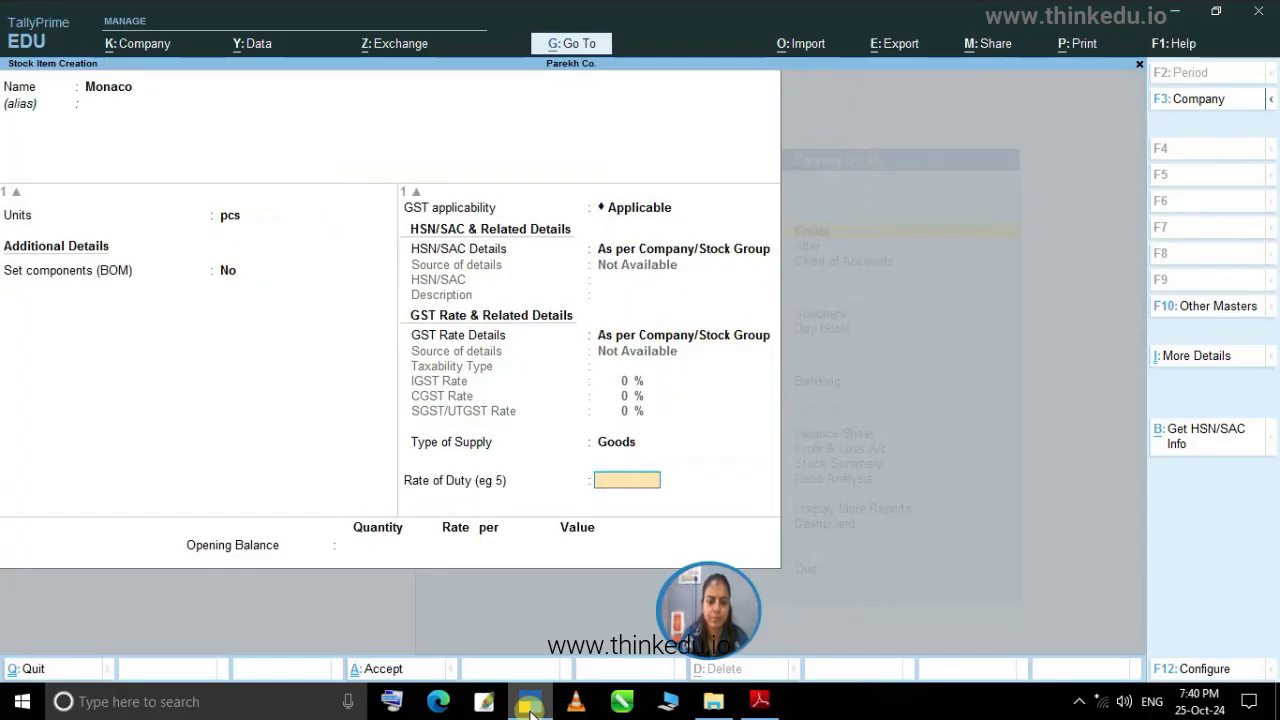
pyautogui.press('Return')
pyautogui.press('Return')
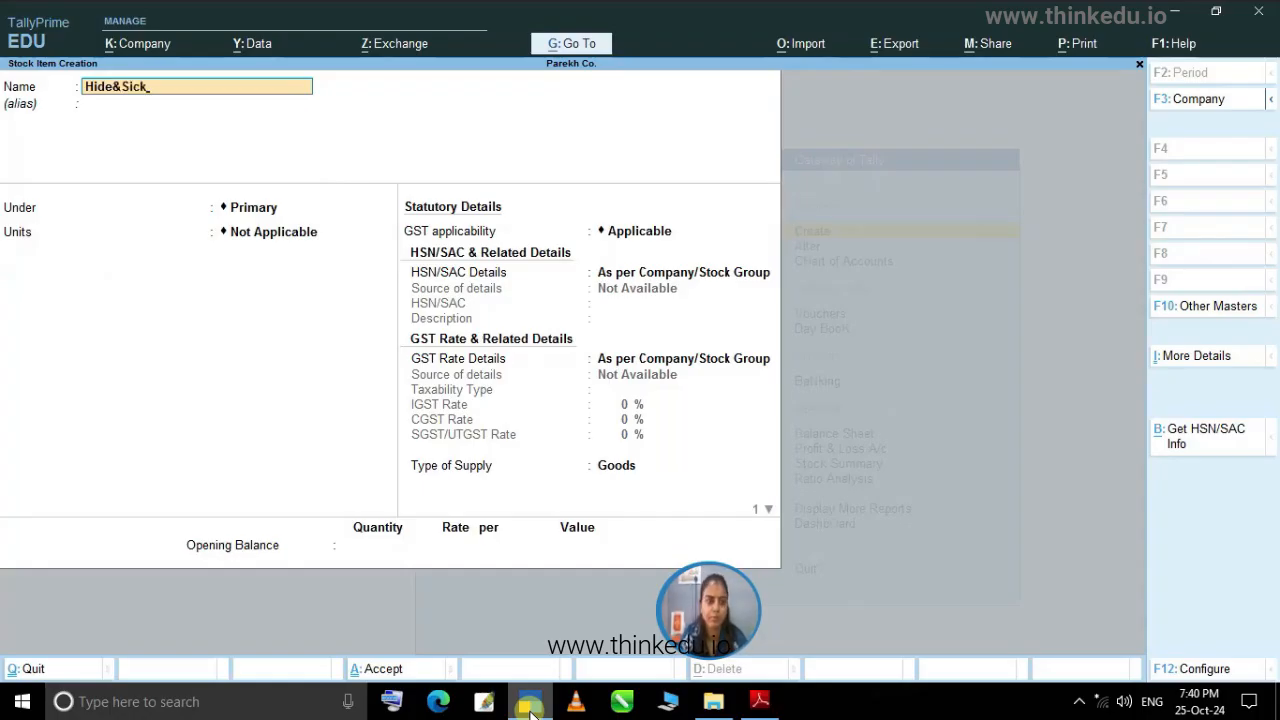
# Name the new stock item Hide&Sick, keep it under Primary and set its unit to pcs.
pyautogui.press('Return')
pyautogui.press('Return')
pyautogui.press('Return')
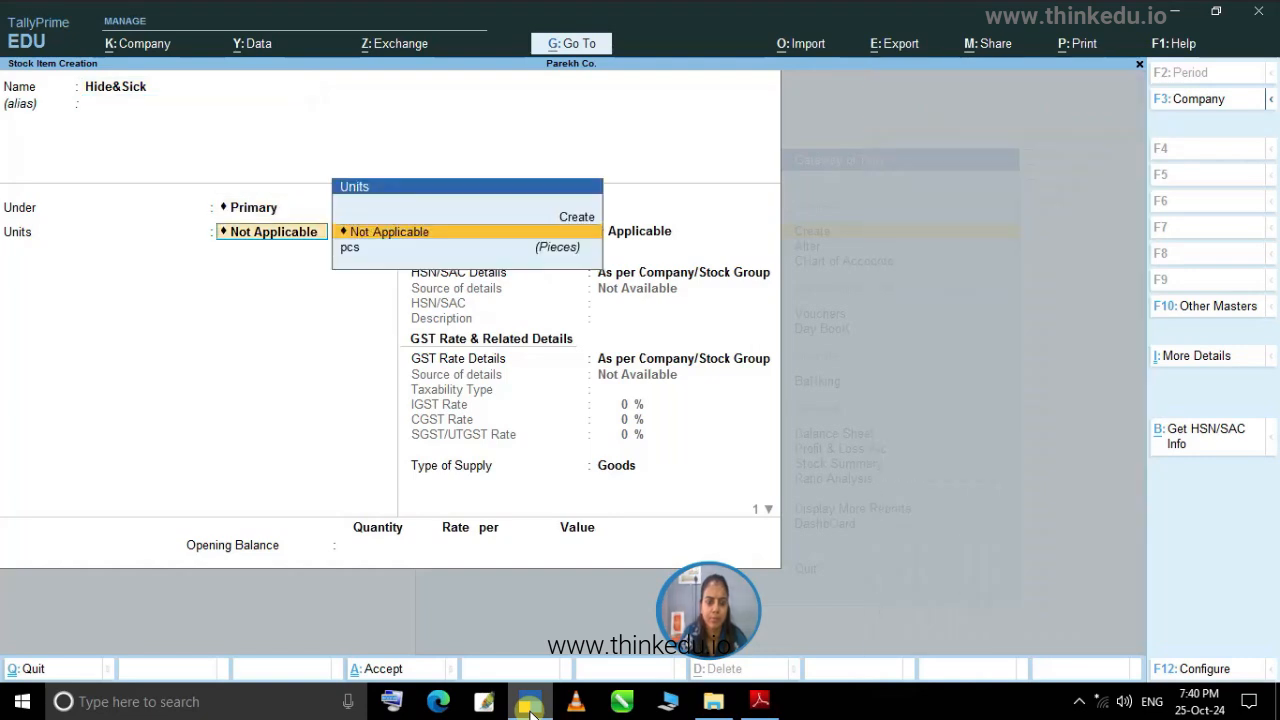
pyautogui.press('Down')
pyautogui.press('Return')
# Keep the default BOM, GST and Goods supply settings for Hide&Sick and save the item without an opening balance.
pyautogui.press('Return')
pyautogui.press('Return')
pyautogui.press('Return')
pyautogui.press('Return')
pyautogui.press('Return')
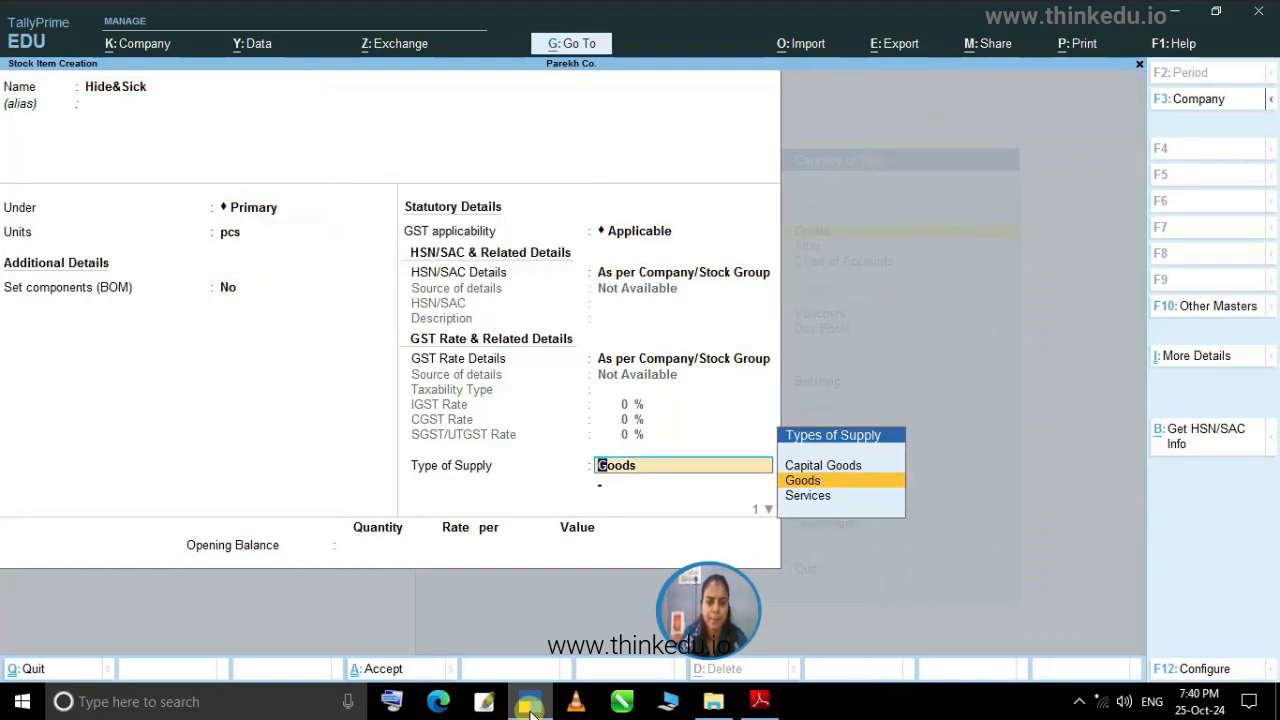
pyautogui.press('Return')
pyautogui.press('Return')
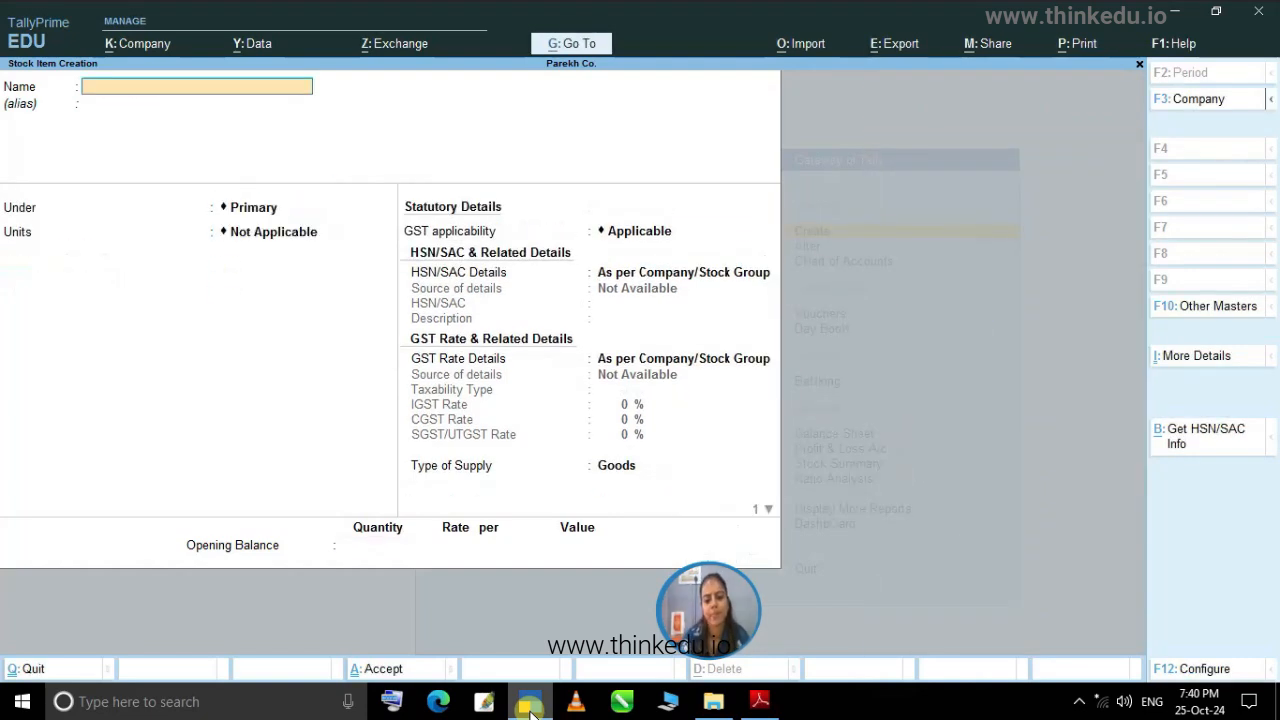
# Check the next biscuit item in Example-1 gst.pdf and, in TallyPrime, enter stock item 50-50 under Primary with unit pcs.
pyautogui.click(530, 704)
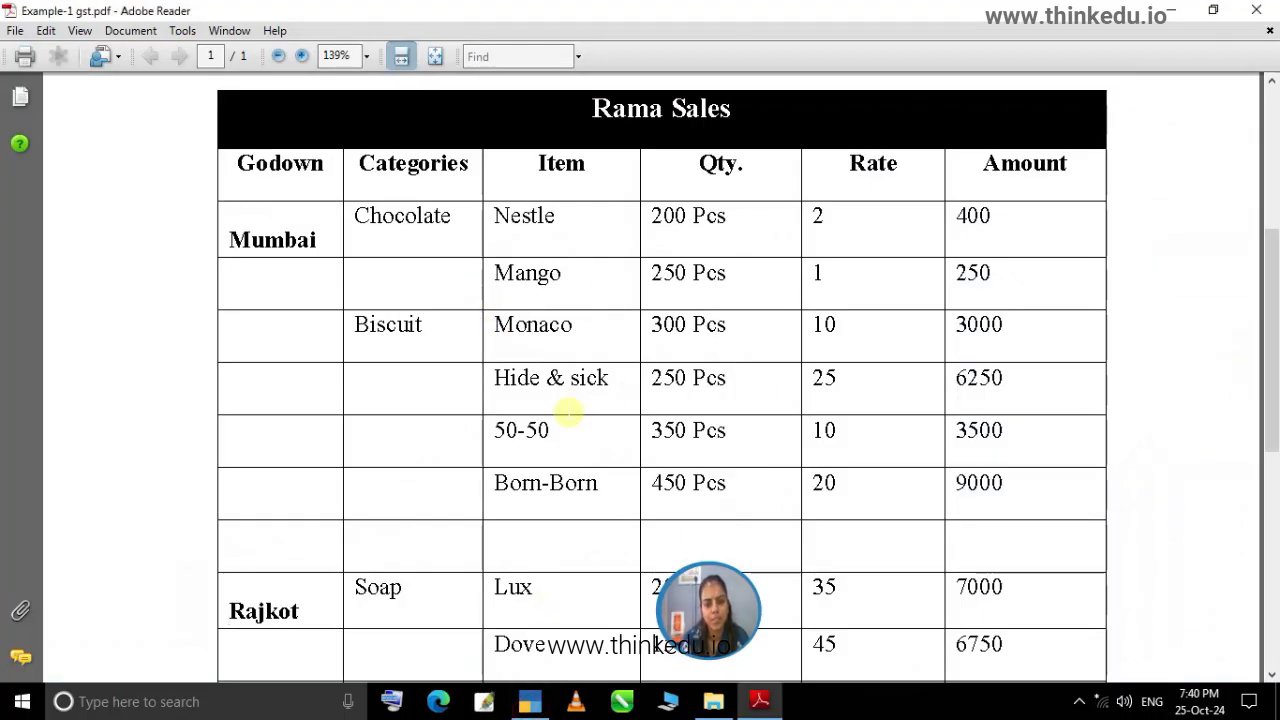
pyautogui.click(530, 704)
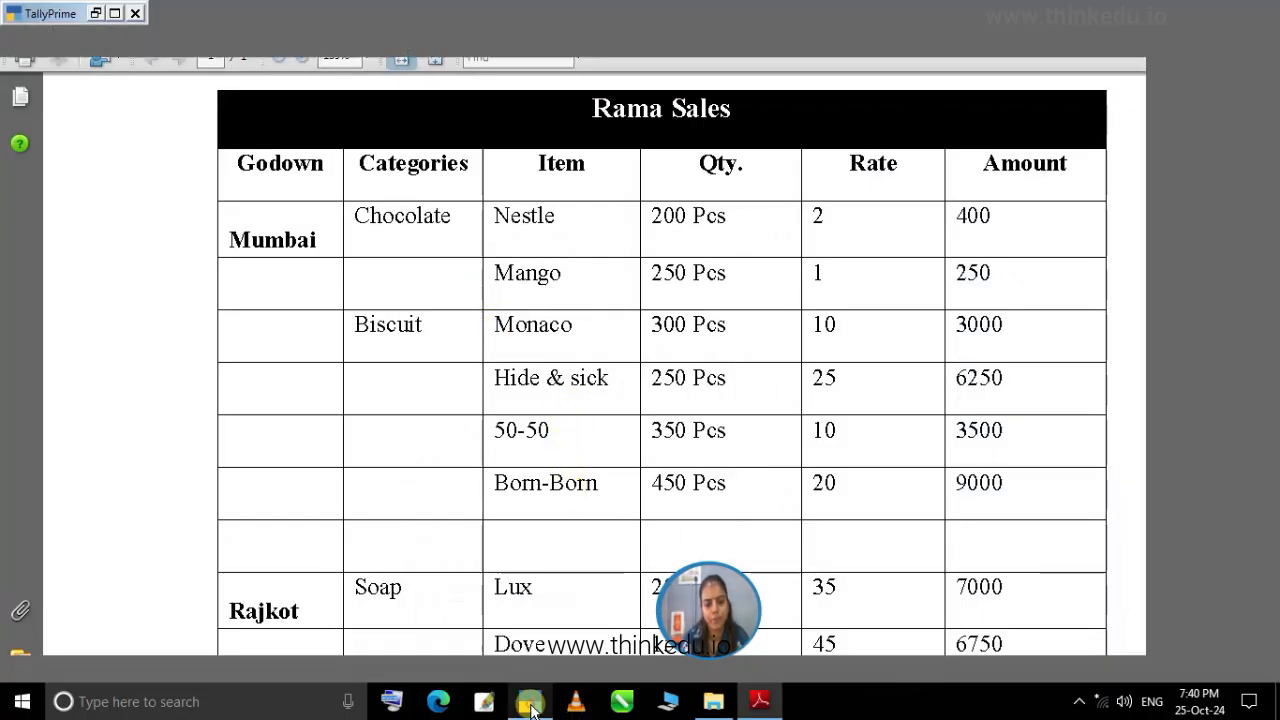
pyautogui.write('50')
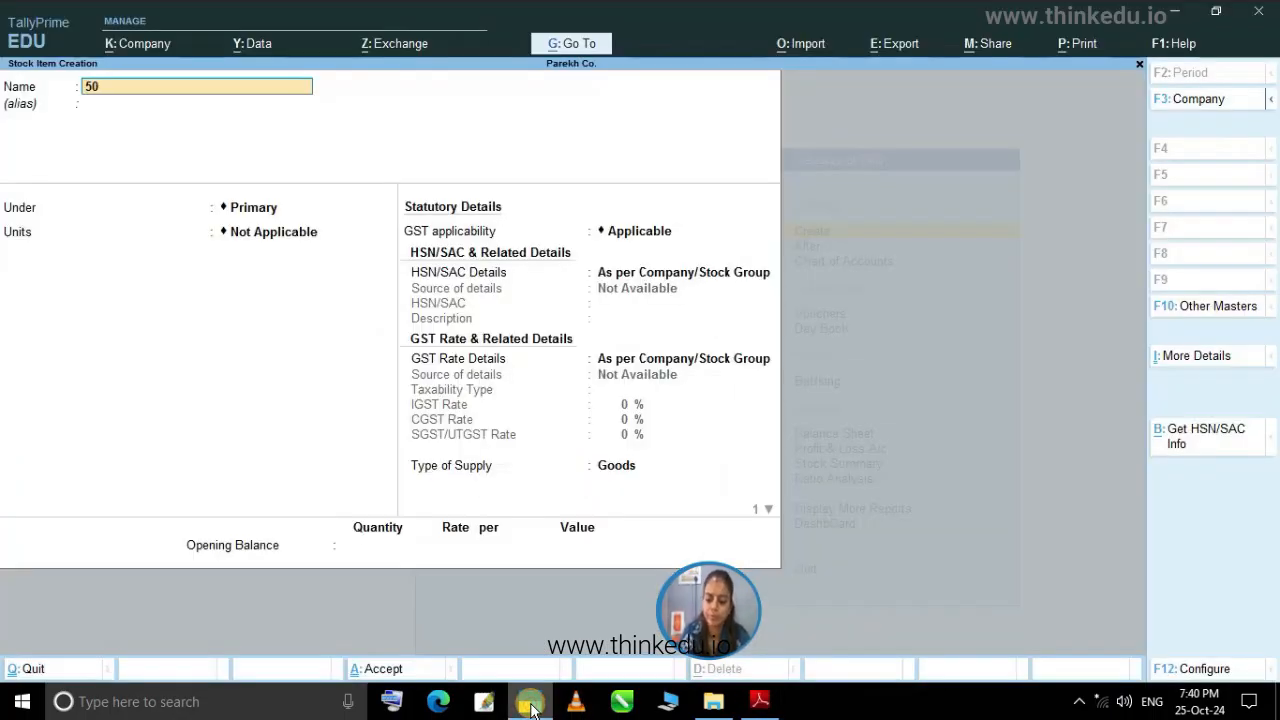
pyautogui.write('-50')
pyautogui.press('Return')
pyautogui.press('Return')
pyautogui.press('Return')
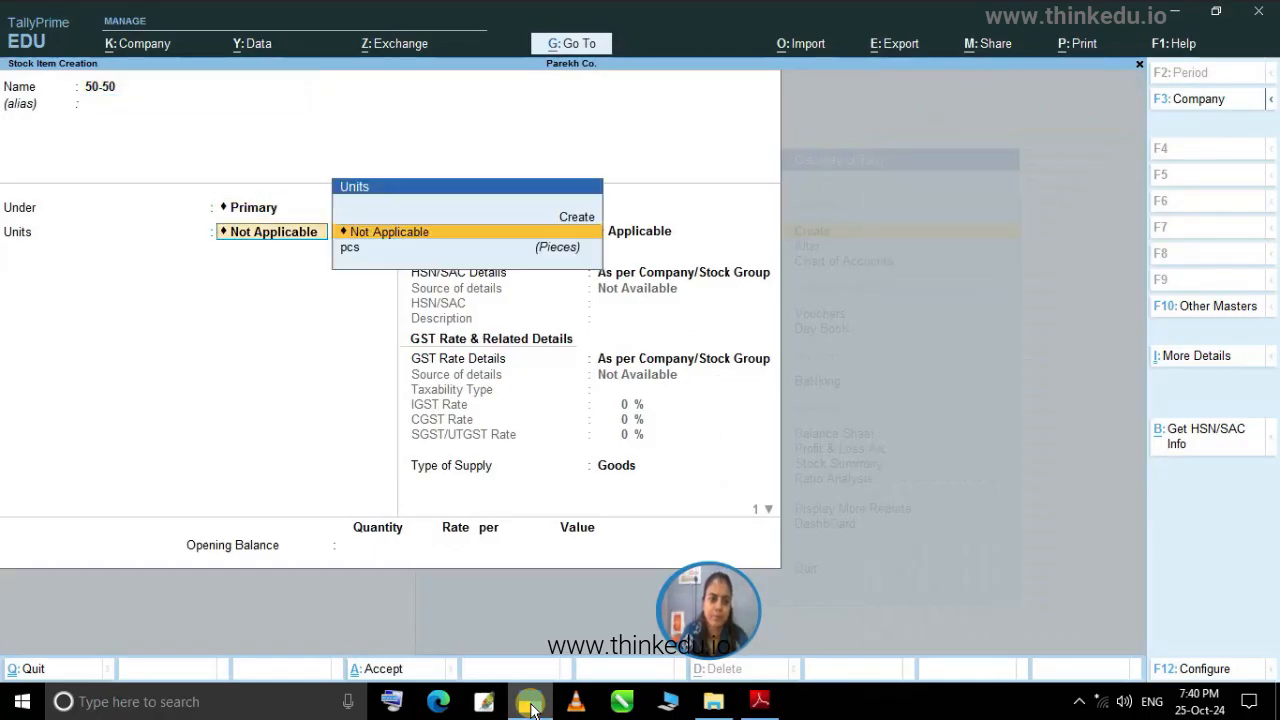
pyautogui.press('Down')
pyautogui.press('Return')
# Keep the default BOM, GST and Goods supply settings for 50-50 and save the item without an opening balance.
pyautogui.press('Return')
pyautogui.press('Return')
pyautogui.press('Return')
pyautogui.press('Return')
pyautogui.press('Return')
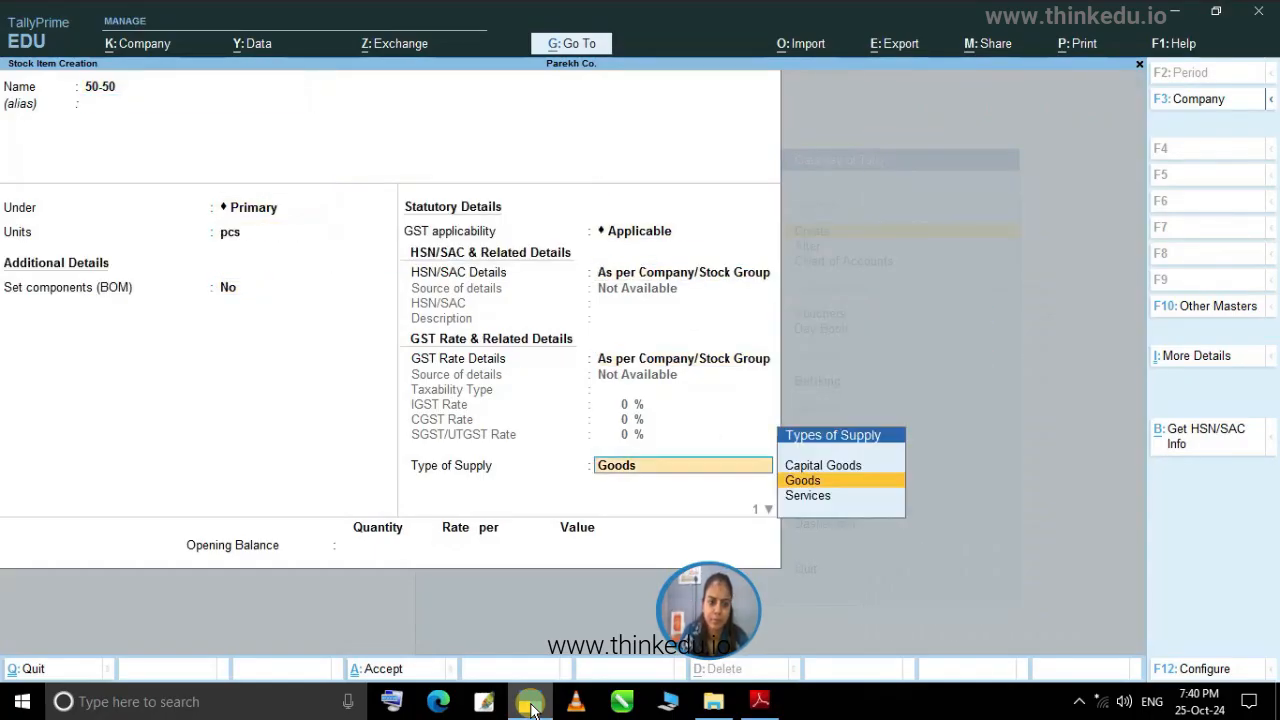
pyautogui.press('Return')
pyautogui.press('Return')
pyautogui.press('Return')
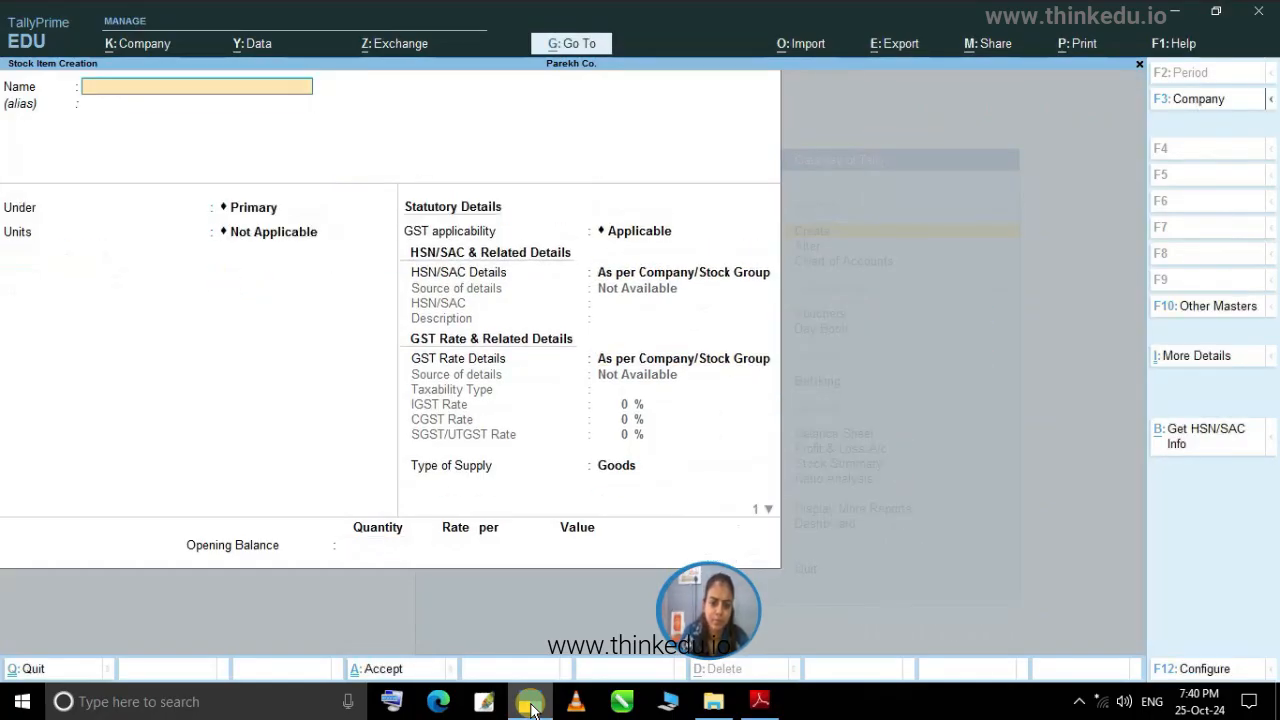
# Name the new stock item Born Born, keep it under Primary and set its unit to pcs.
pyautogui.write('Born Born')
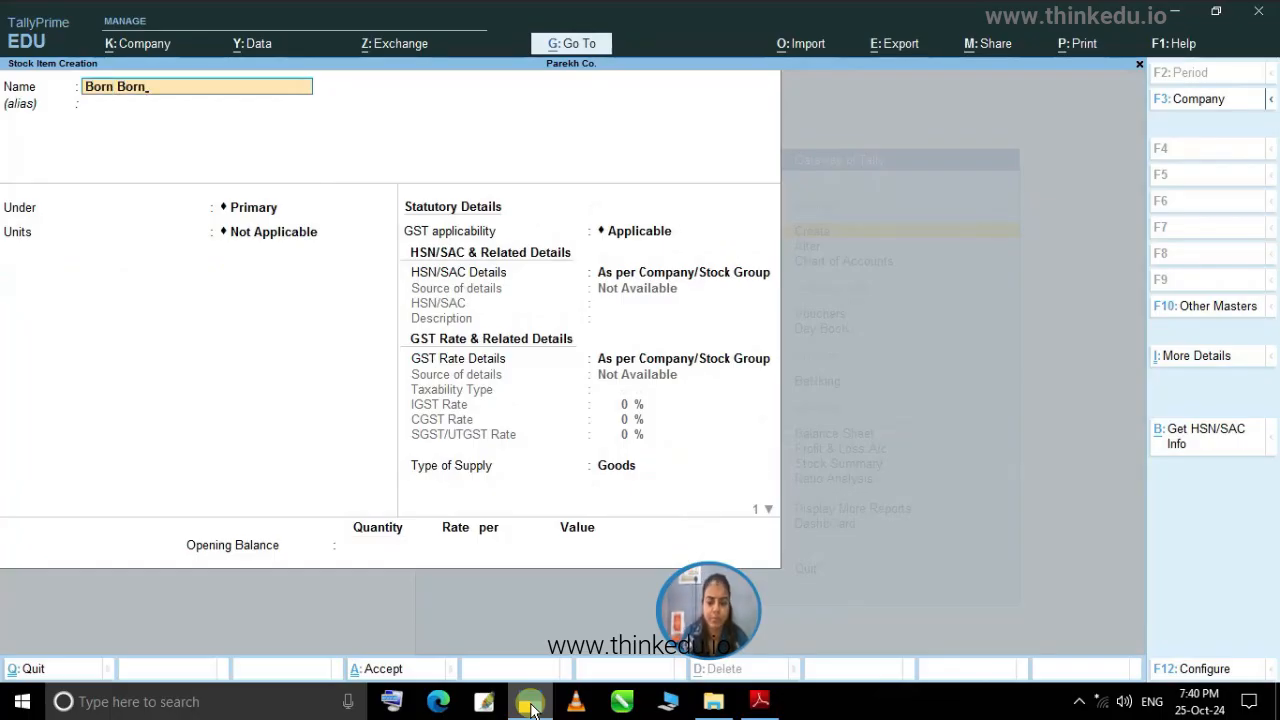
pyautogui.press('Return')
pyautogui.press('Return')
pyautogui.press('Down')
pyautogui.press('Return')
# Accept the default BOM, GST and Goods supply settings for Born Born and save the item with no opening balance.
pyautogui.press('Return')
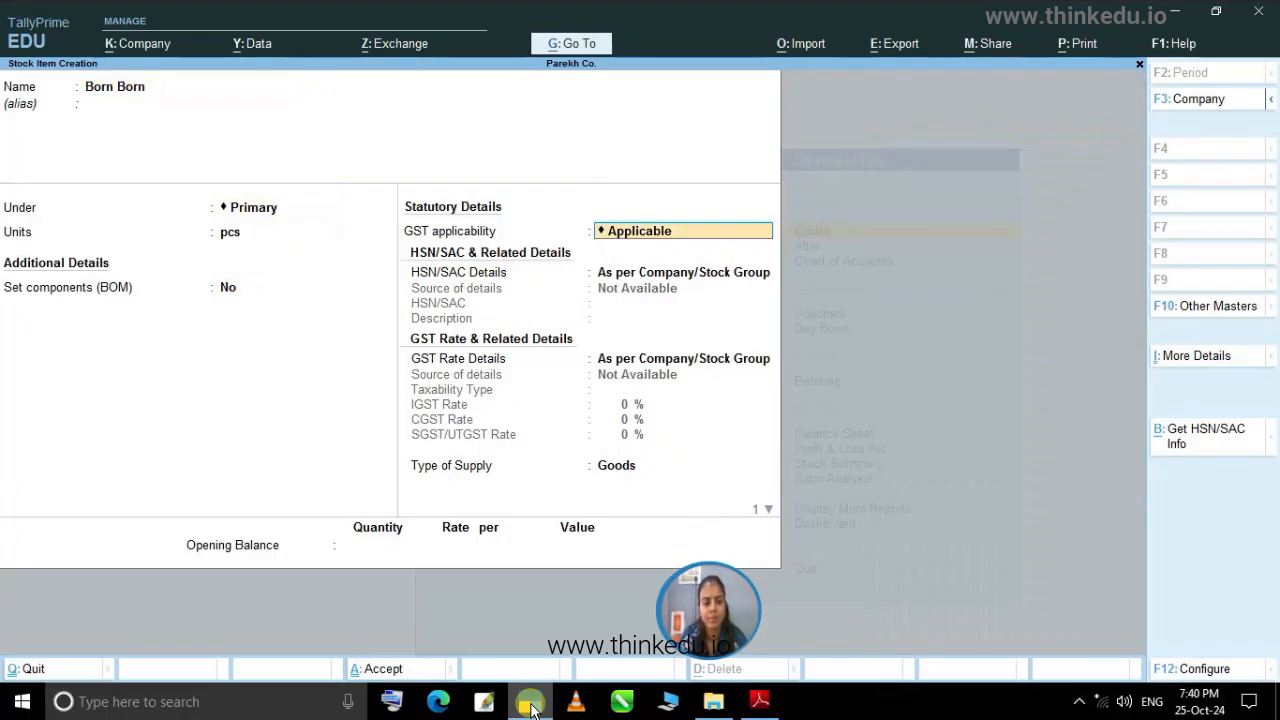
pyautogui.press('Return')
pyautogui.press('Return')
pyautogui.press('Return')
pyautogui.press('Return')
pyautogui.press('Return')
pyautogui.press('Return')
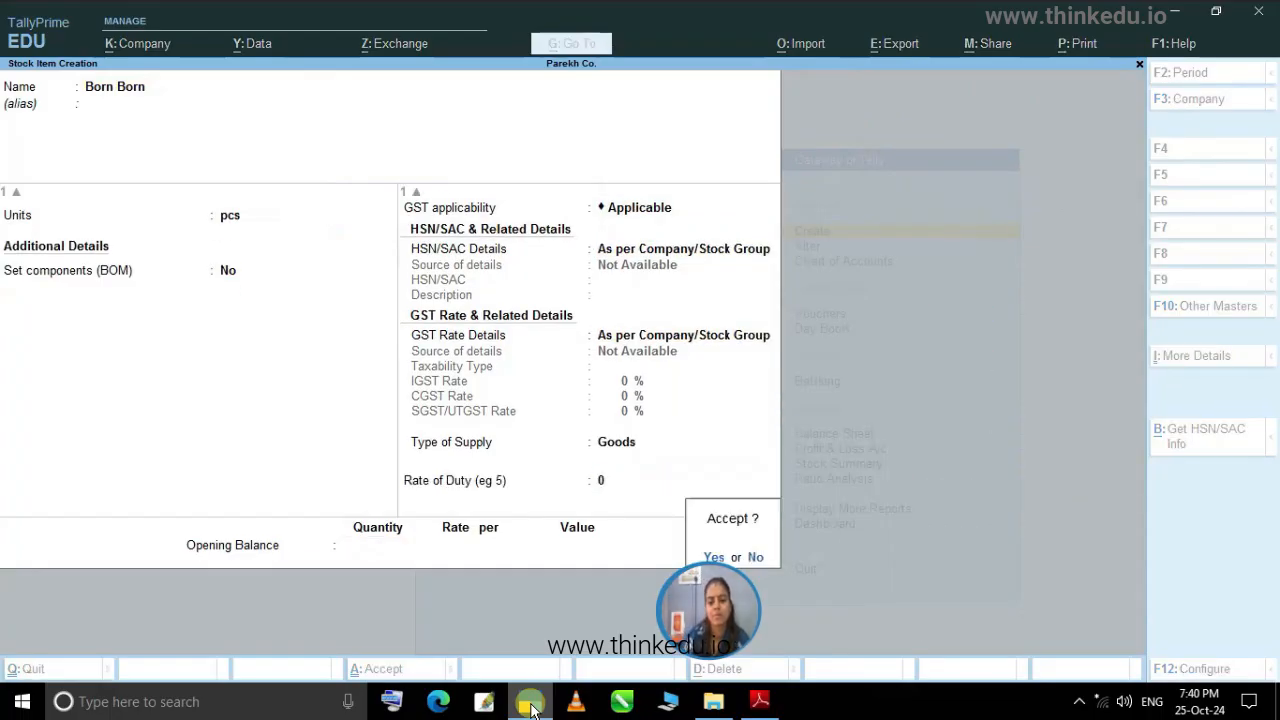
pyautogui.press('Return')
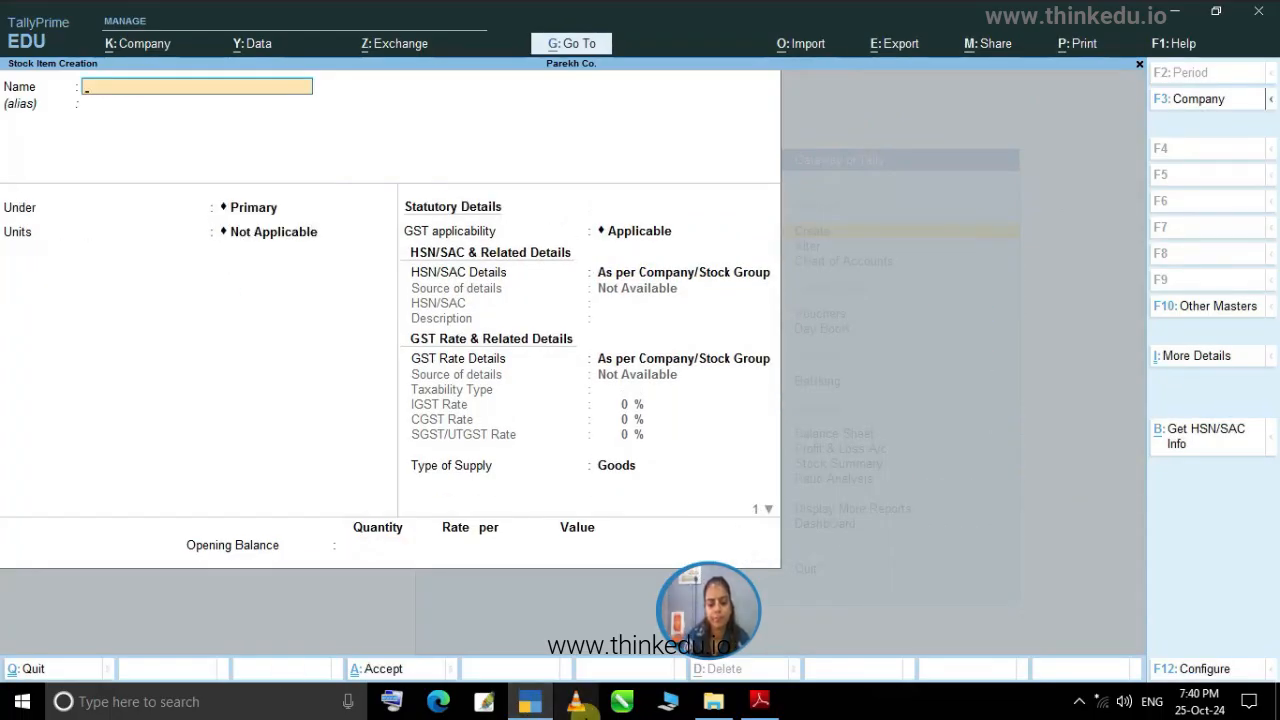
# Check the soap items in Example-1 gst.pdf and, in TallyPrime, enter stock item Lux under Primary with unit pcs.
pyautogui.click(538, 708)
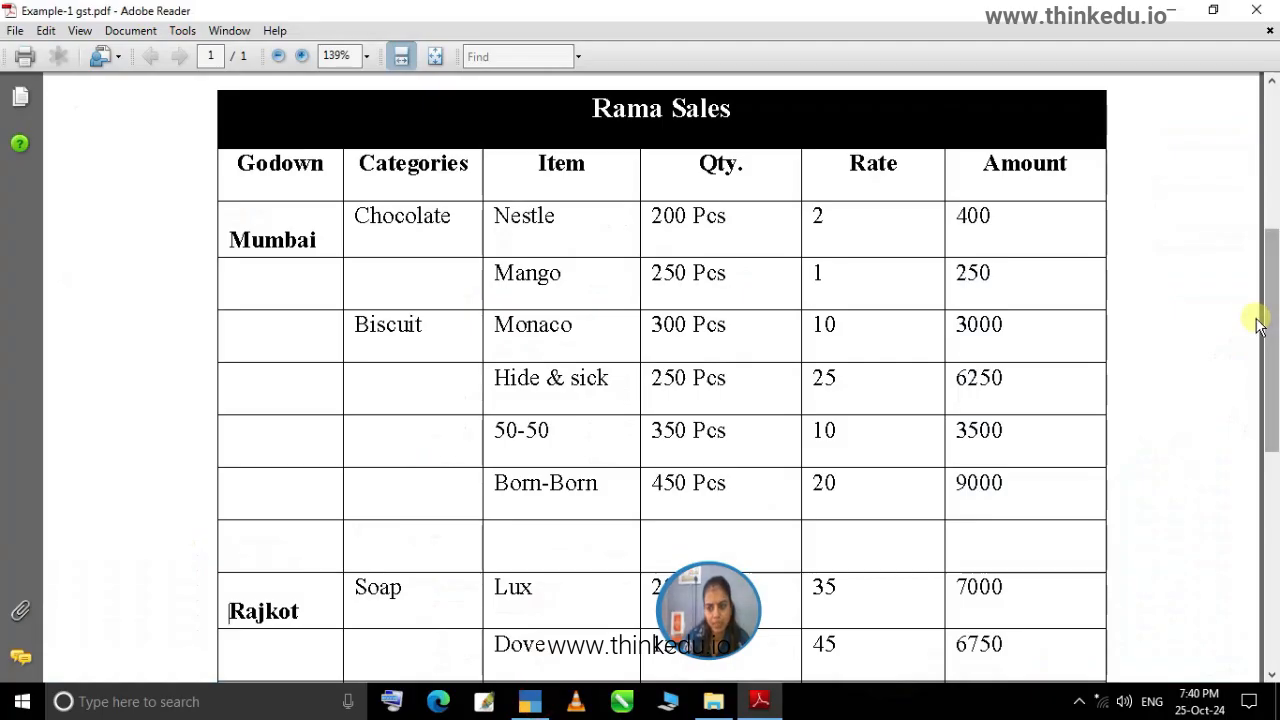
pyautogui.moveTo(1270, 322); pyautogui.dragTo(1271, 391)
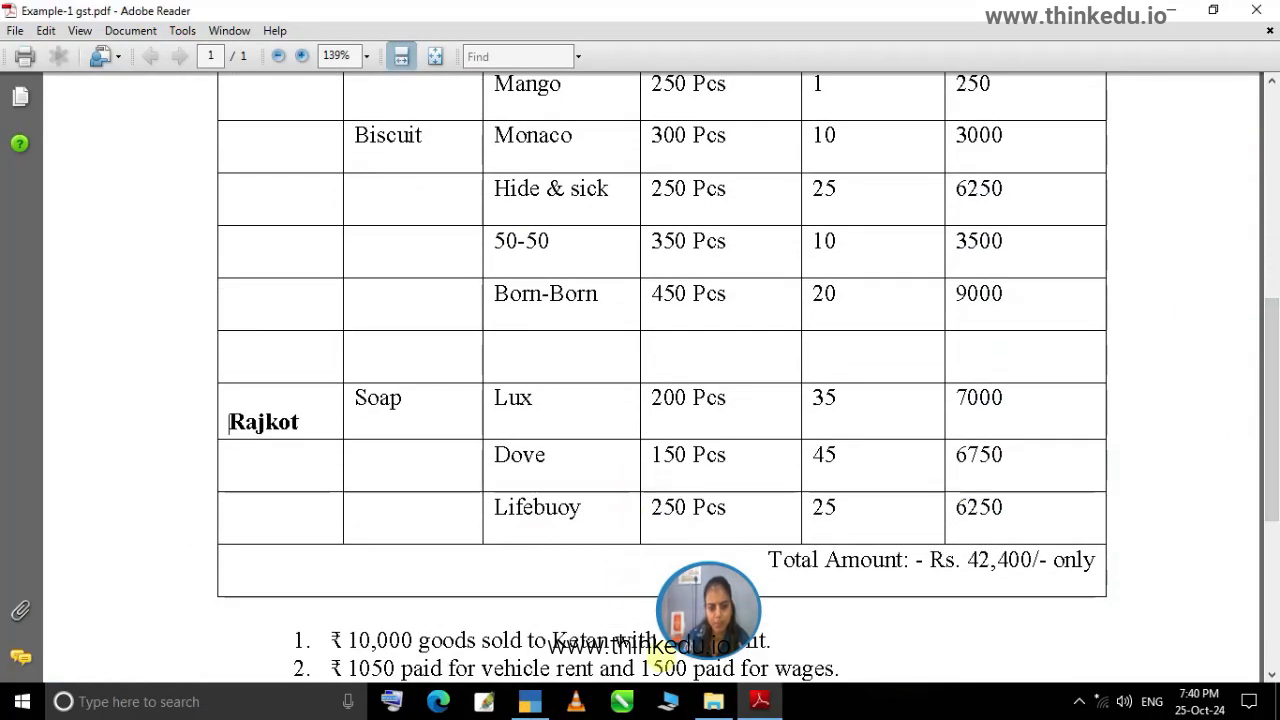
pyautogui.click(533, 706)
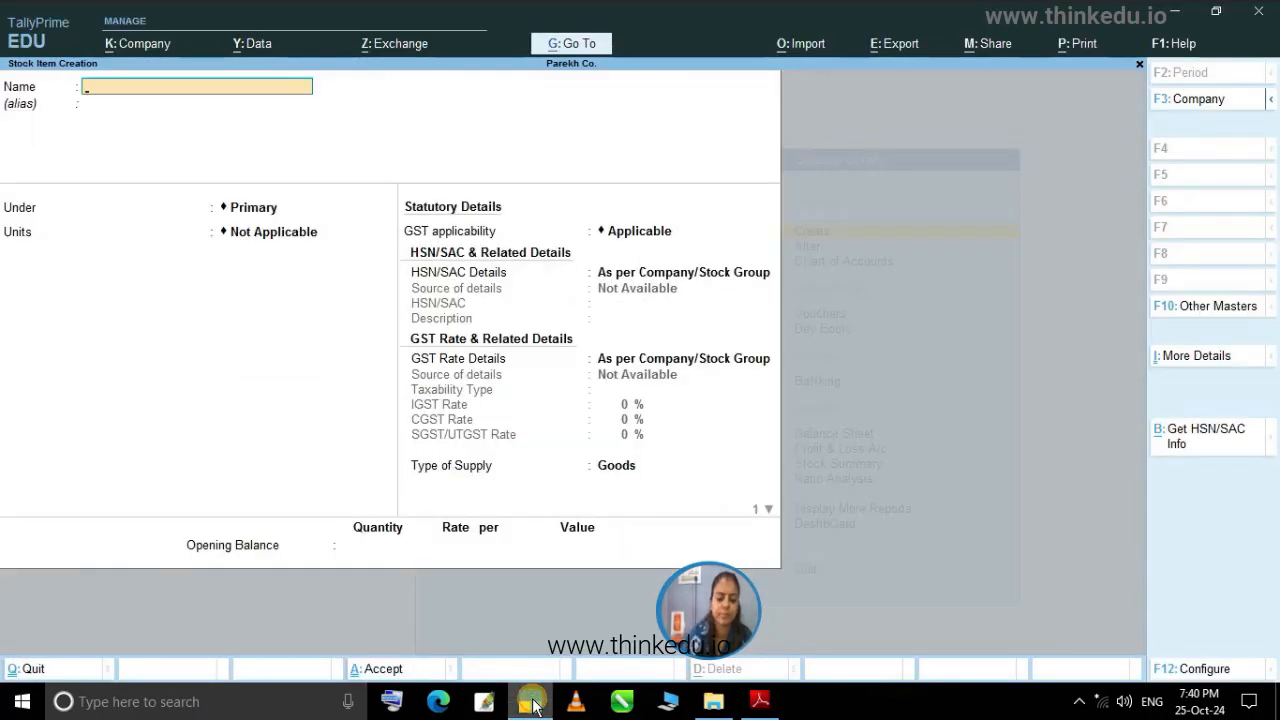
pyautogui.press('Return')
pyautogui.press('Return')
pyautogui.press('Return')
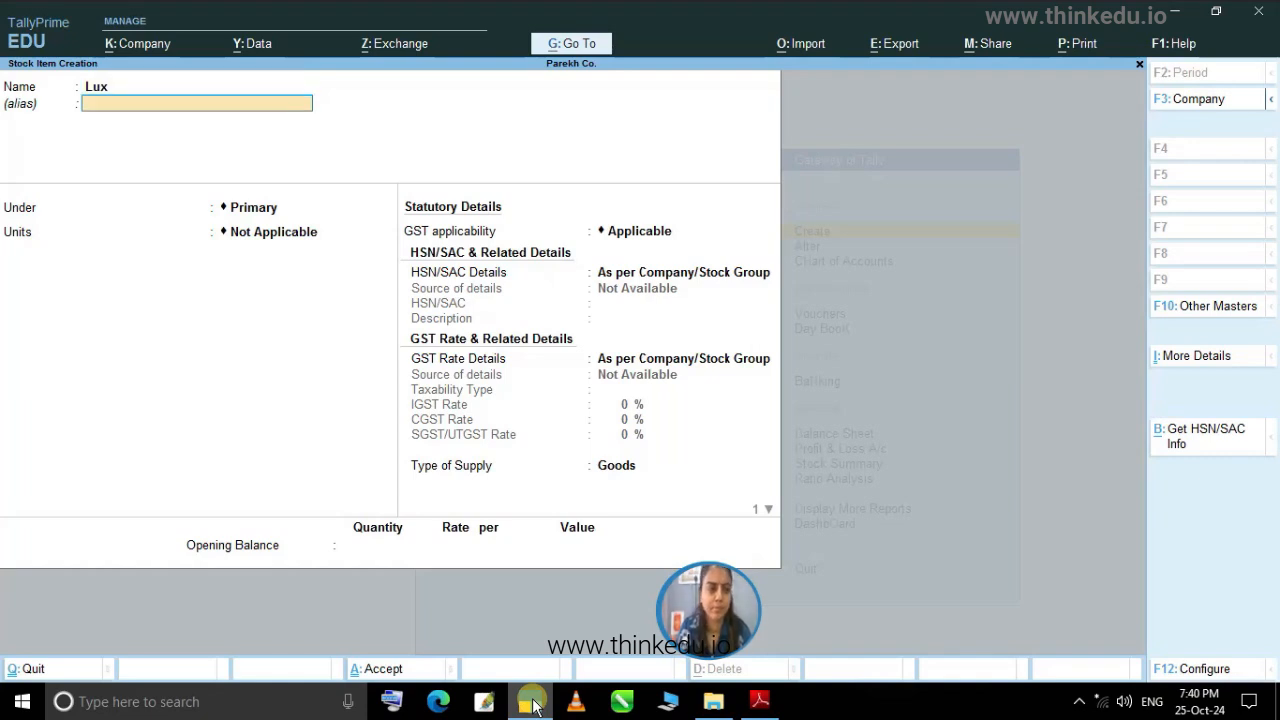
pyautogui.press('Down')
pyautogui.press('Return')
# Keep the default BOM, GST and Goods supply settings for Lux and save the item without an opening balance.
pyautogui.press('Return')
pyautogui.press('Return')
pyautogui.press('Return')
pyautogui.press('Return')
pyautogui.press('Return')
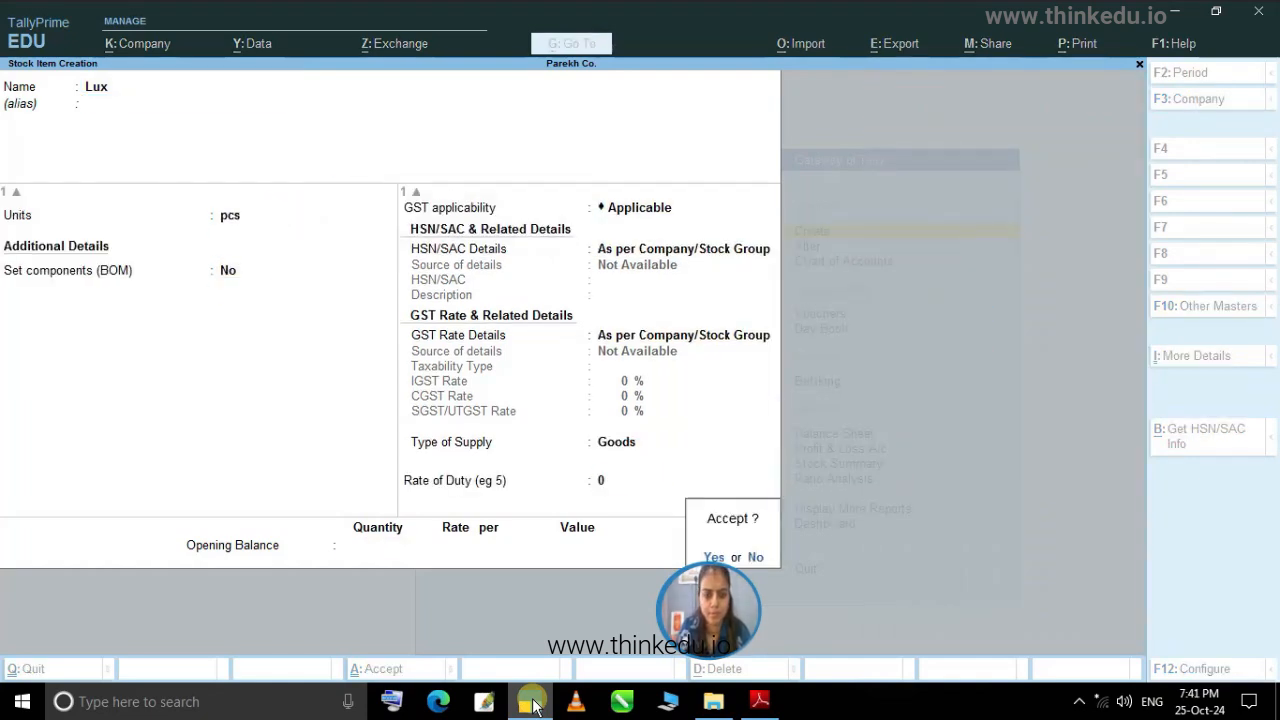
pyautogui.press('Return')
# Name the new stock item Dove, keep it under Primary and set its unit to pcs.
pyautogui.write('Dove')
pyautogui.press('Return')
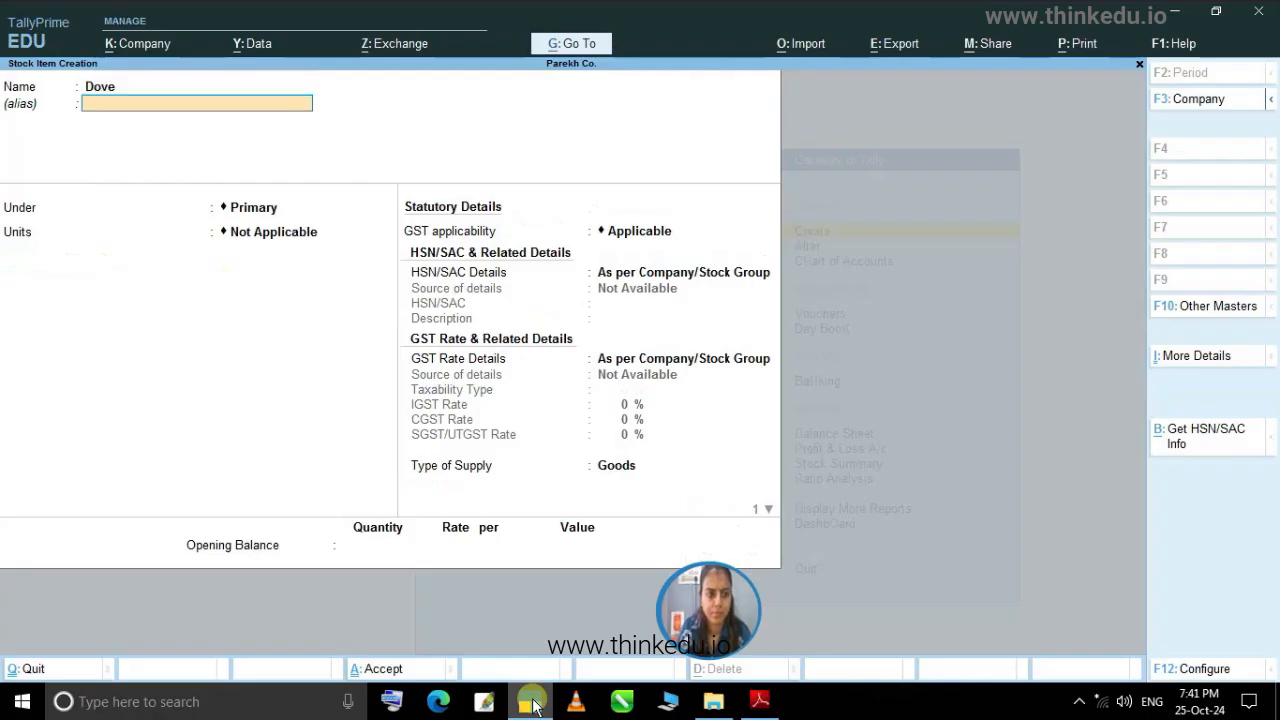
pyautogui.press('Return')
pyautogui.press('Return')
pyautogui.press('Down')
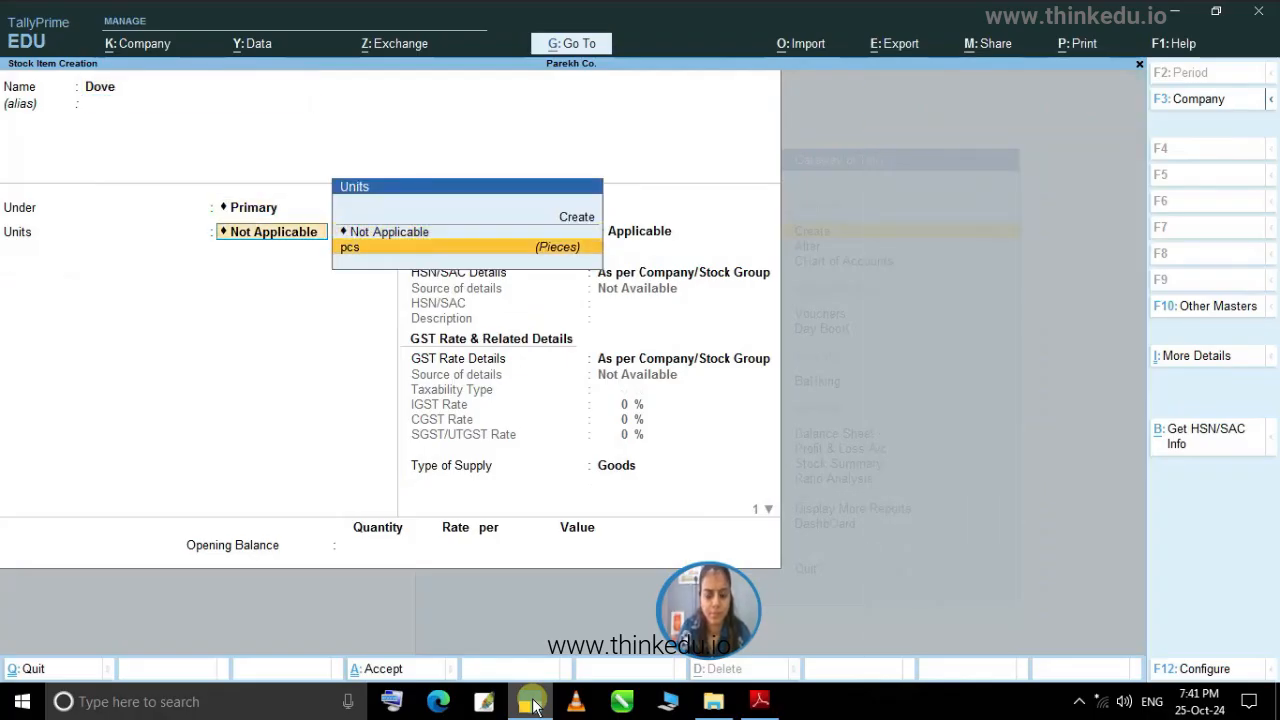
pyautogui.press('Return')
# Accept the default BOM, GST and Goods supply settings for Dove and save the item with no opening balance.
pyautogui.press('Return')
pyautogui.press('Return')
pyautogui.press('Return')
pyautogui.press('Return')
pyautogui.press('Return')
pyautogui.press('Return')
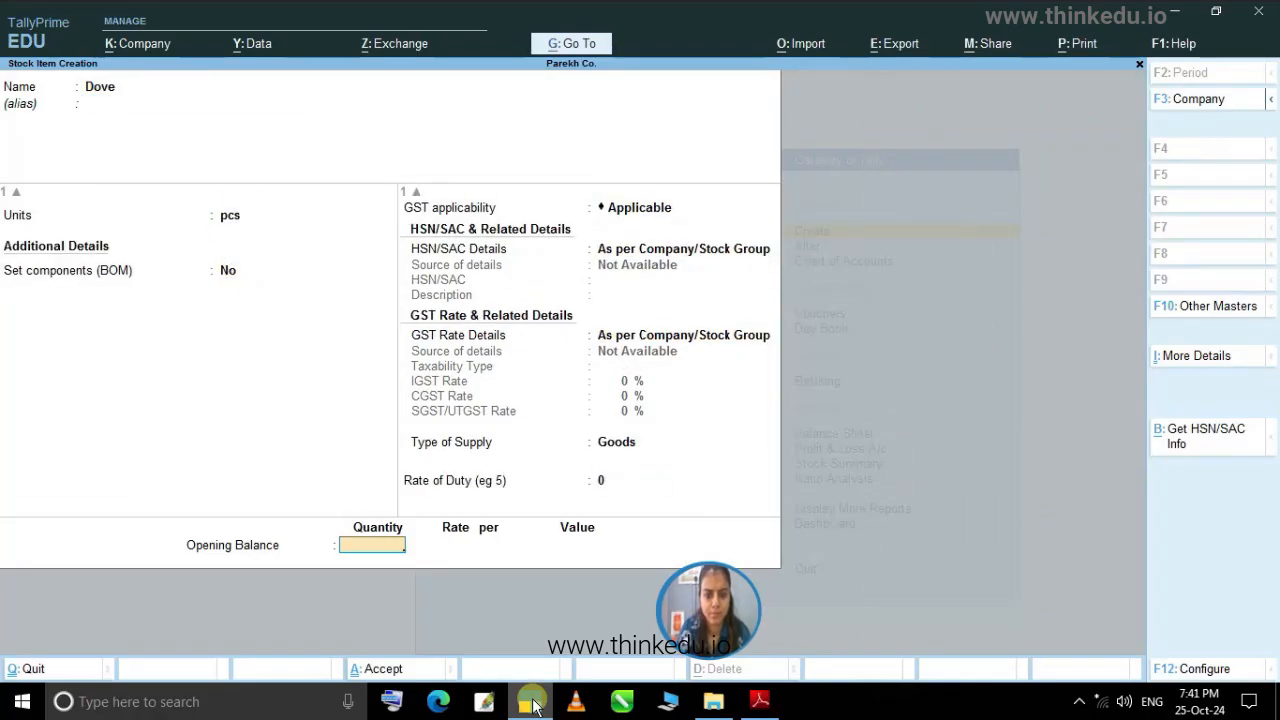
pyautogui.press('Return')
pyautogui.press('Return')
# Name the new stock item Lifebuoy, keep it under Primary and set its unit to pcs.
pyautogui.write('Li')
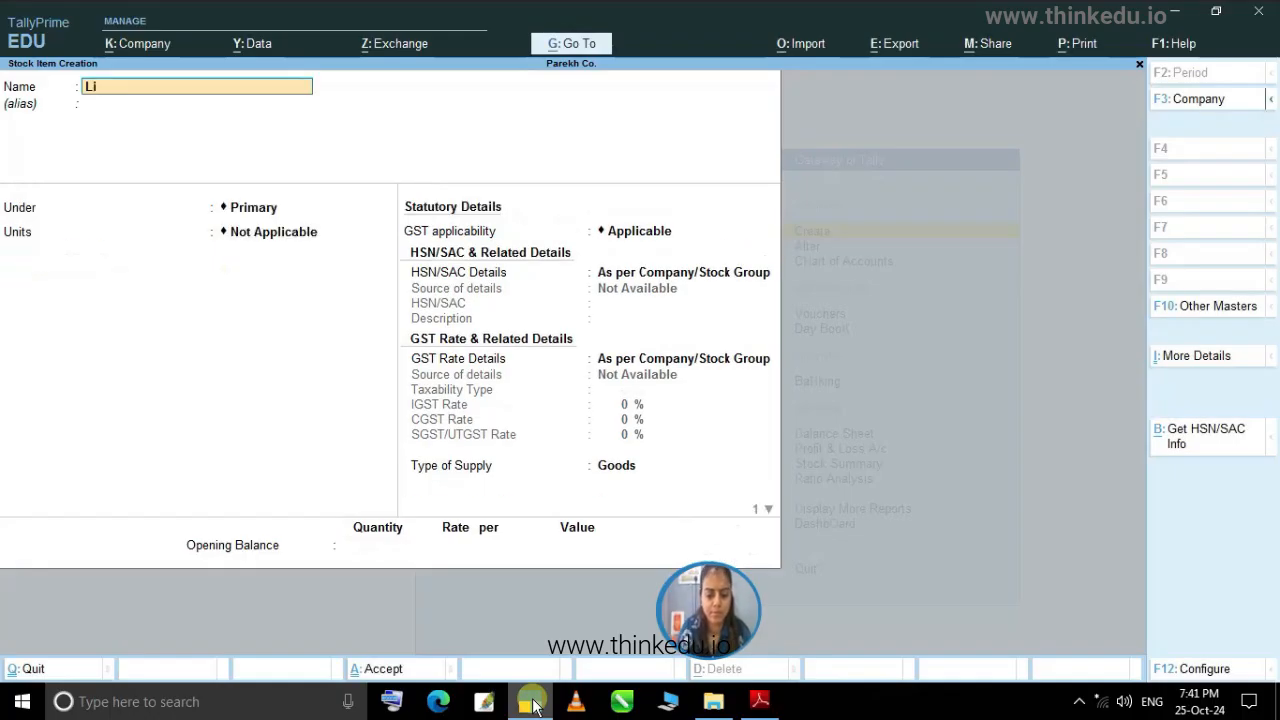
pyautogui.write('febu')
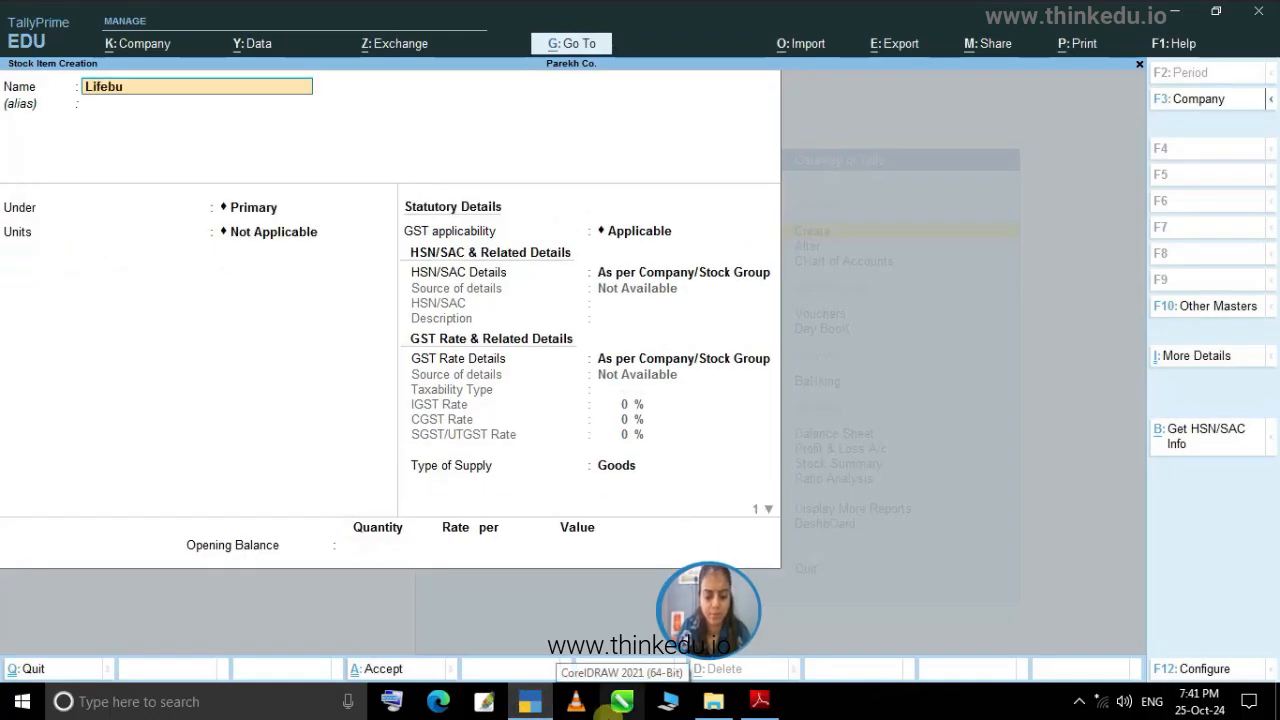
pyautogui.write('oy')
pyautogui.press('Return')
pyautogui.press('Return')
pyautogui.press('Return')
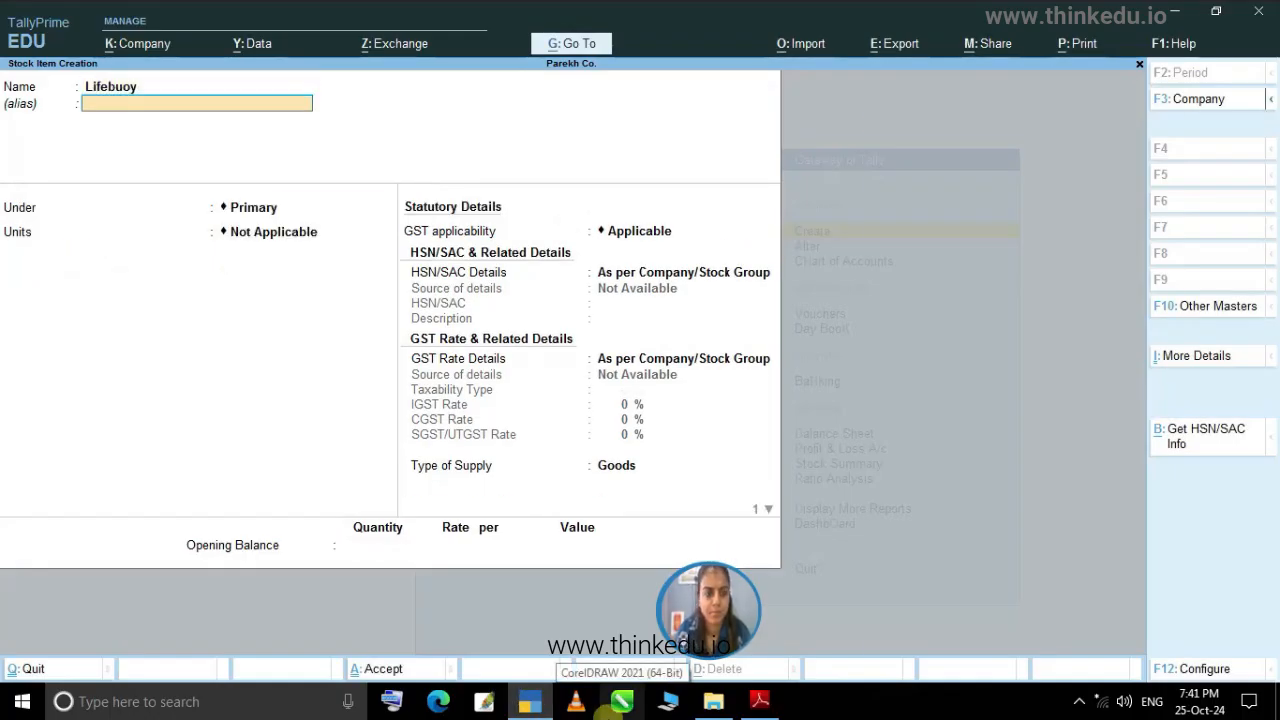
pyautogui.press('Down')
pyautogui.press('Return')
# Keep the default BOM, GST and Goods supply settings for Lifebuoy and save the item without an opening balance.
pyautogui.press('Return')
pyautogui.press('Return')
pyautogui.press('Return')
pyautogui.press('Return')
pyautogui.press('Return')
pyautogui.press('Return')
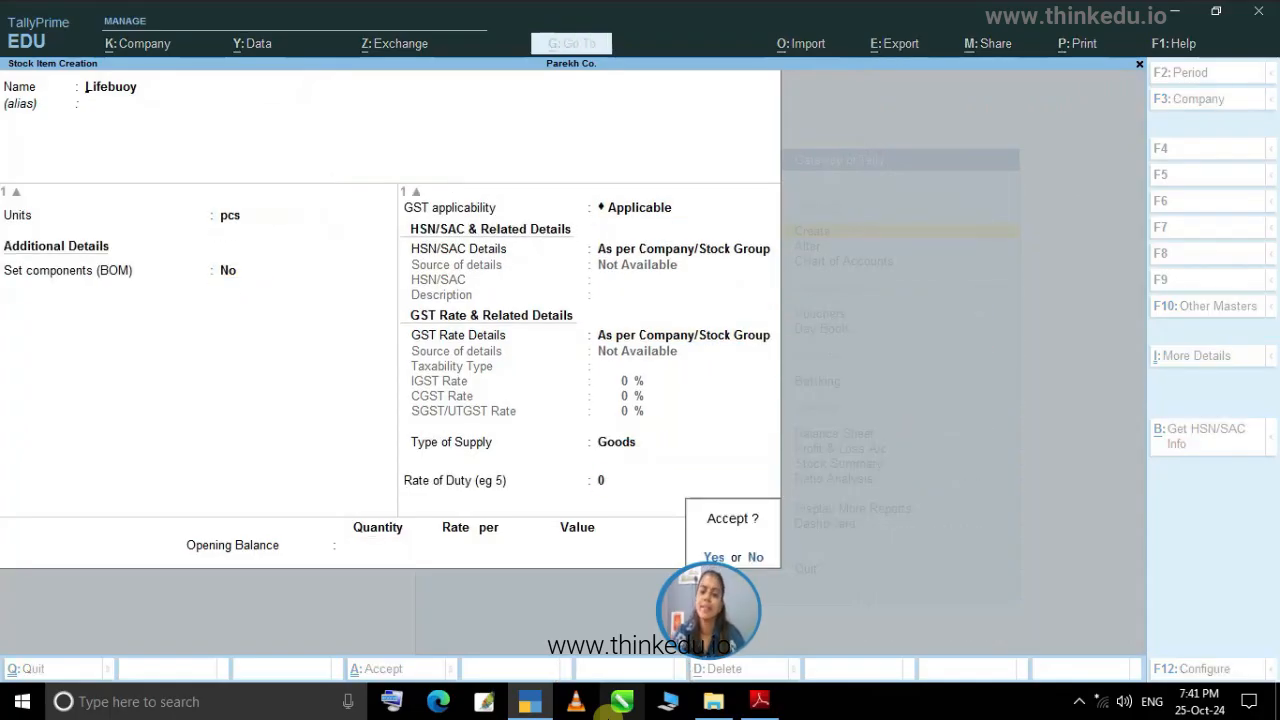
pyautogui.press('Return')
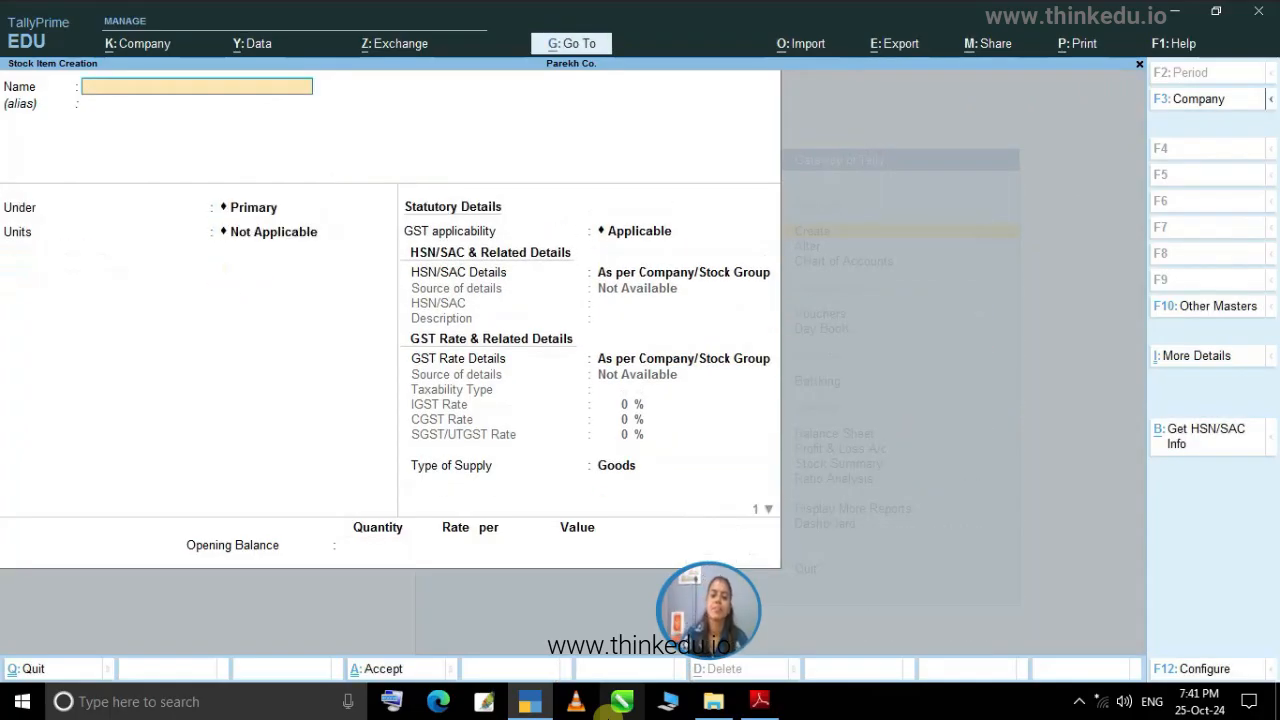
# Review the numbered transactions above the Rama Sales table in Example-1 gst.pdf in Adobe Reader, and return to TallyPrime.
pyautogui.click(752, 705)
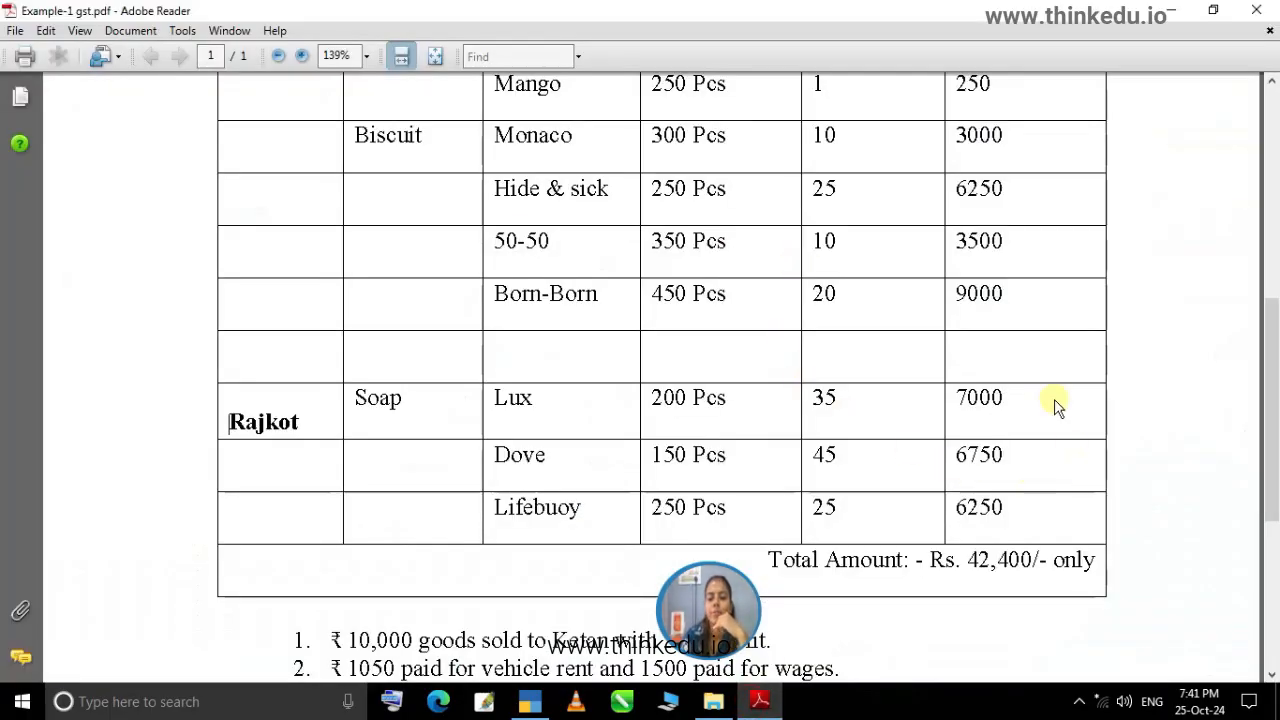
pyautogui.moveTo(1272, 404); pyautogui.dragTo(1271, 232)
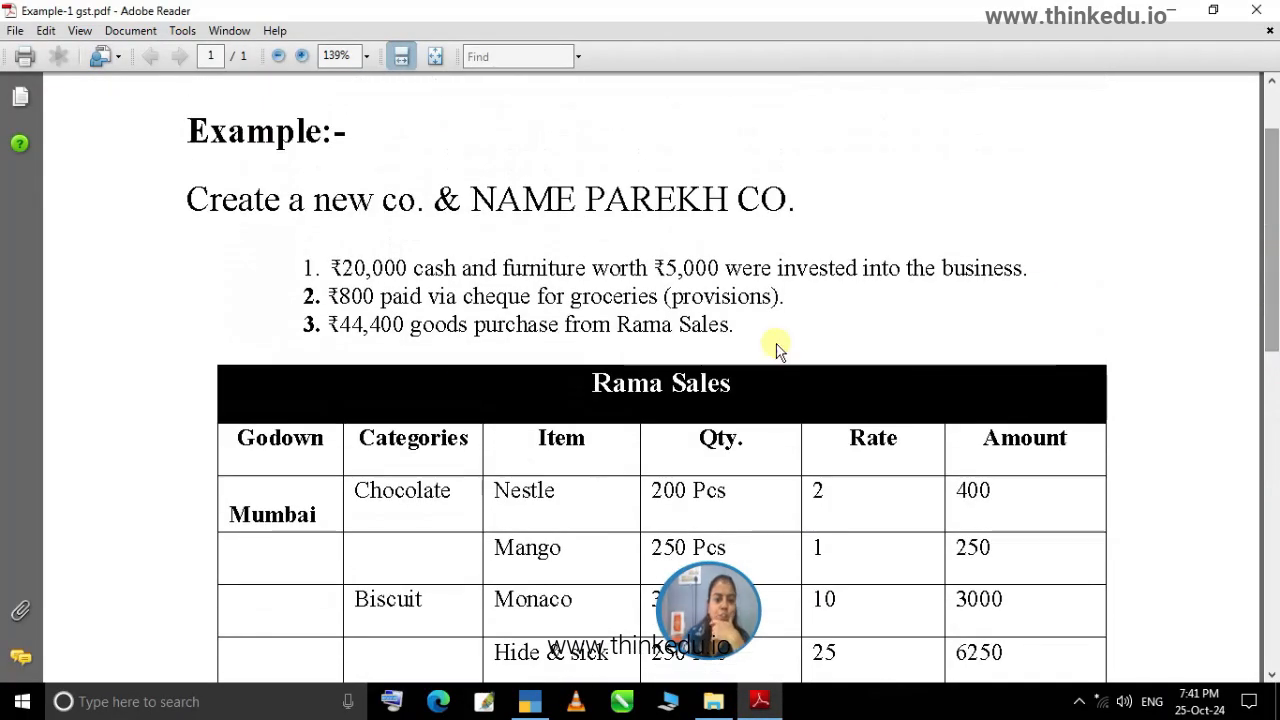
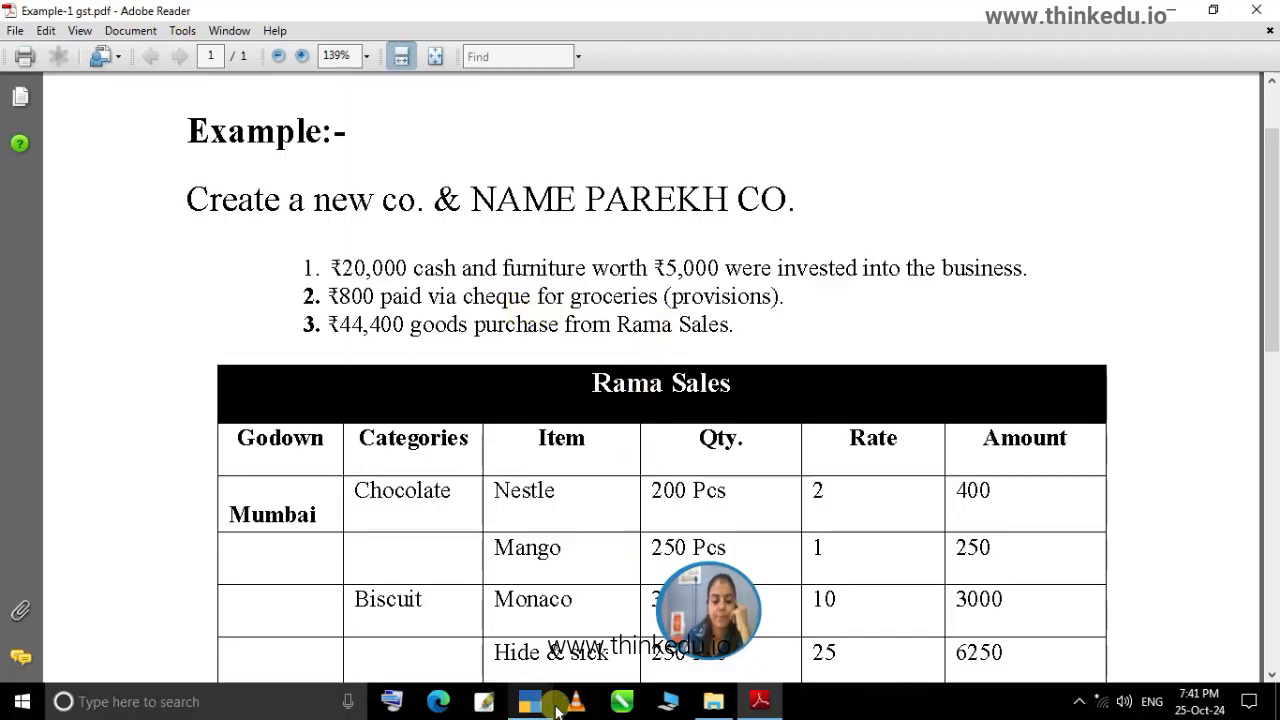
pyautogui.click(515, 707)
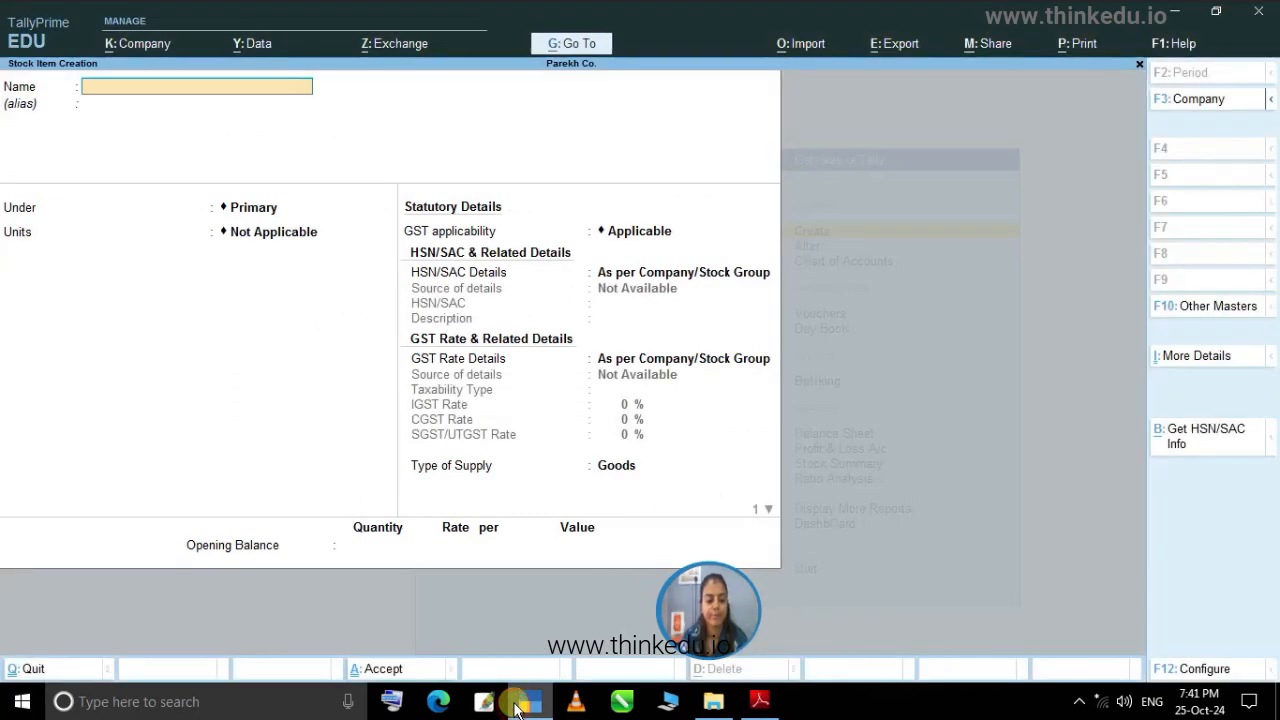
# Leave stock item creation without entering an item and open voucher entry for Parekh Co.
pyautogui.press('Escape')
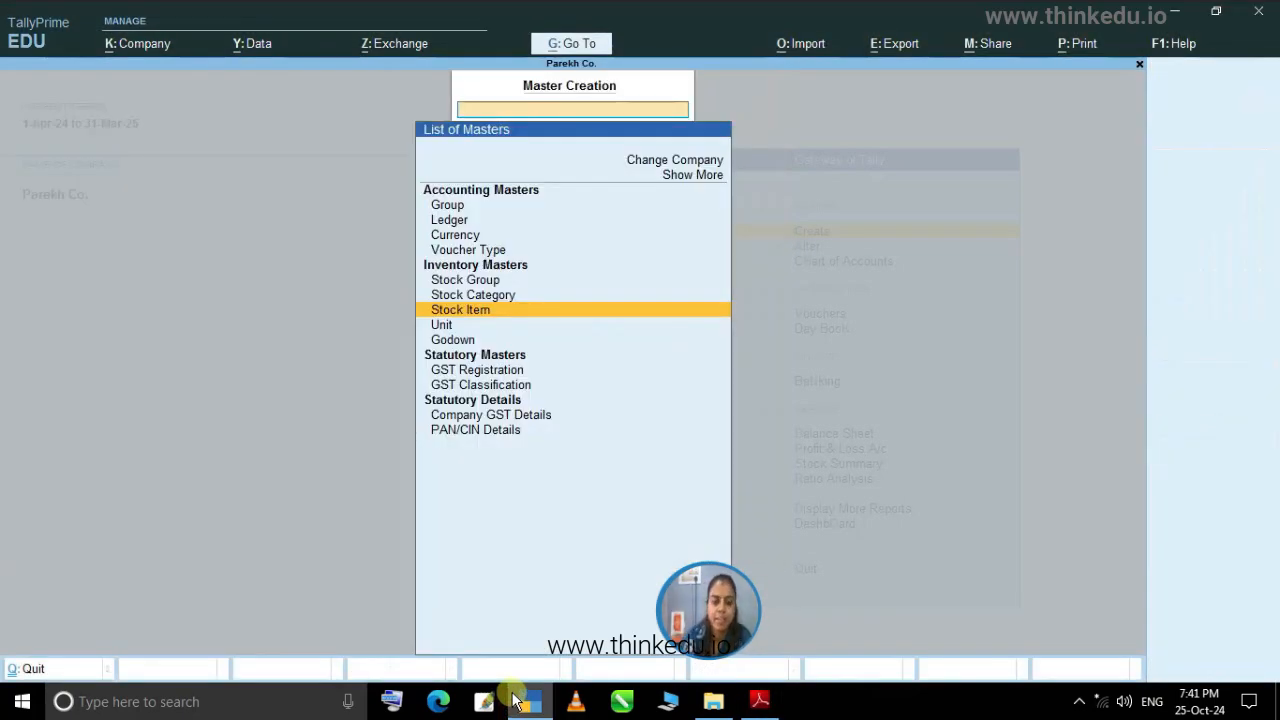
pyautogui.press('Escape')
pyautogui.press('Down')
pyautogui.press('Down')
pyautogui.press('Down')
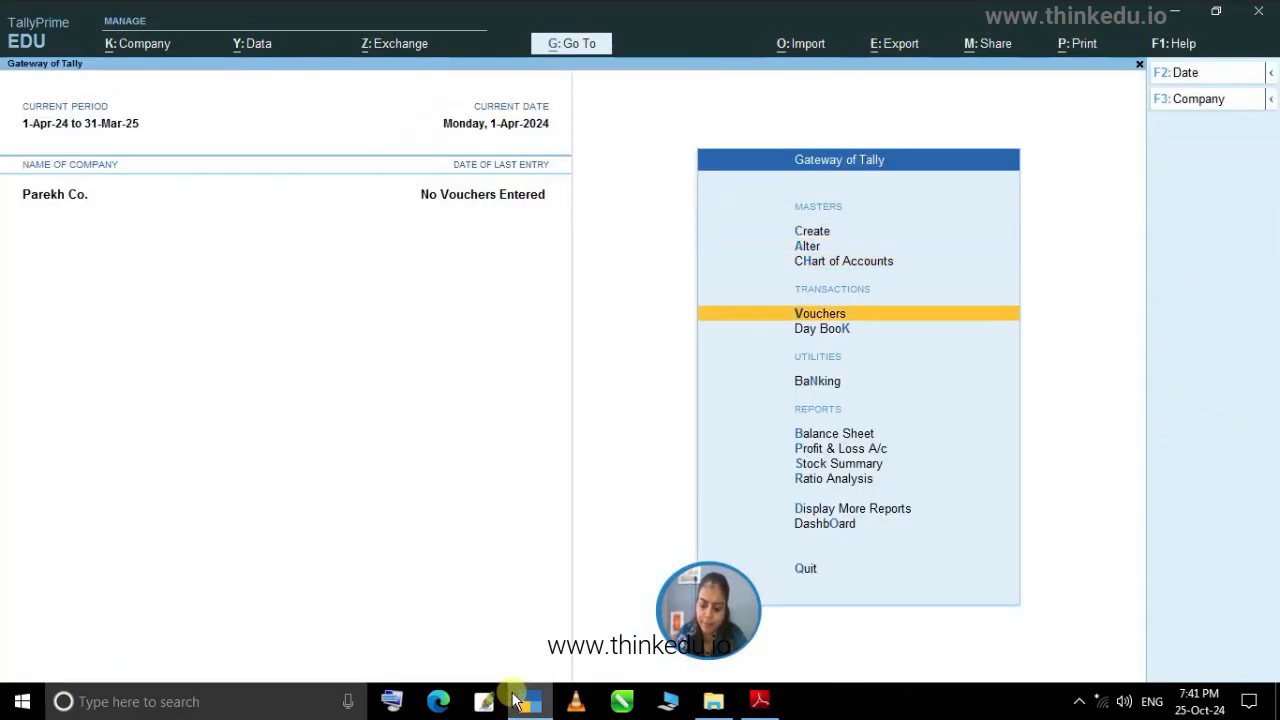
pyautogui.press('Return')
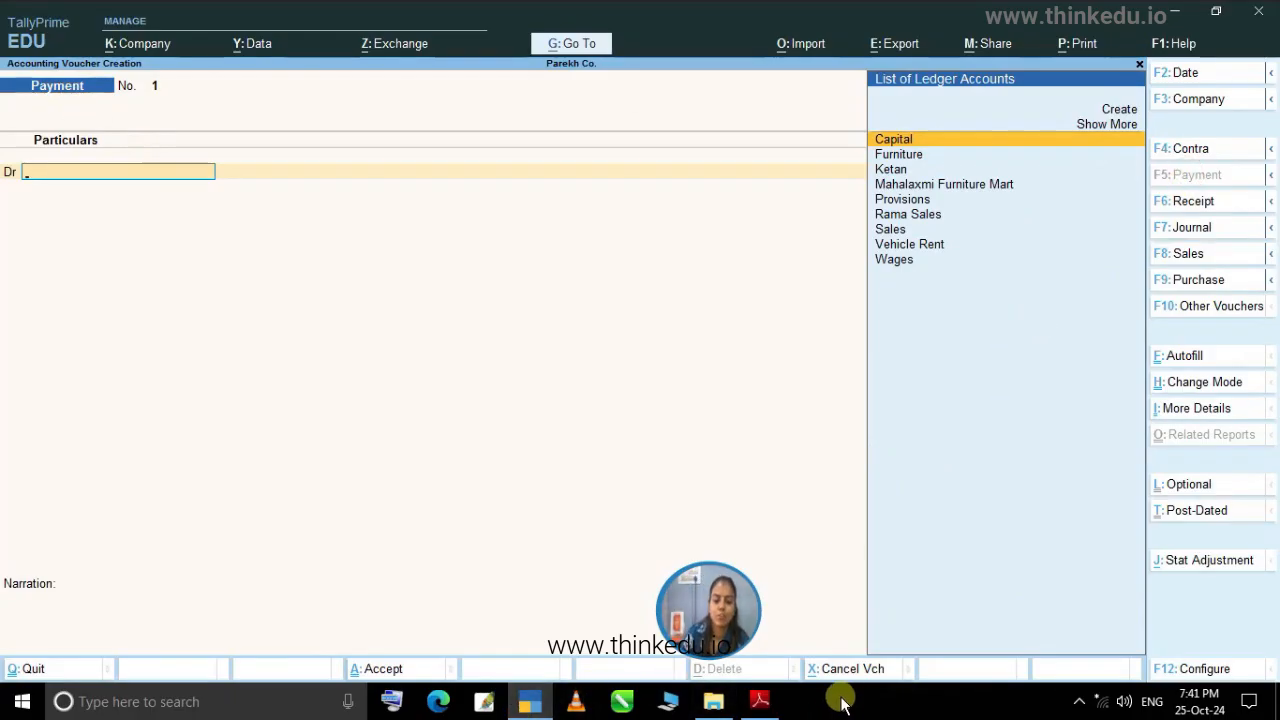
# Debit the Provisions ledger with 800 in the payment voucher, keeping the GST and HSN/SAC details as per Masters/Company.
pyautogui.click(760, 701)
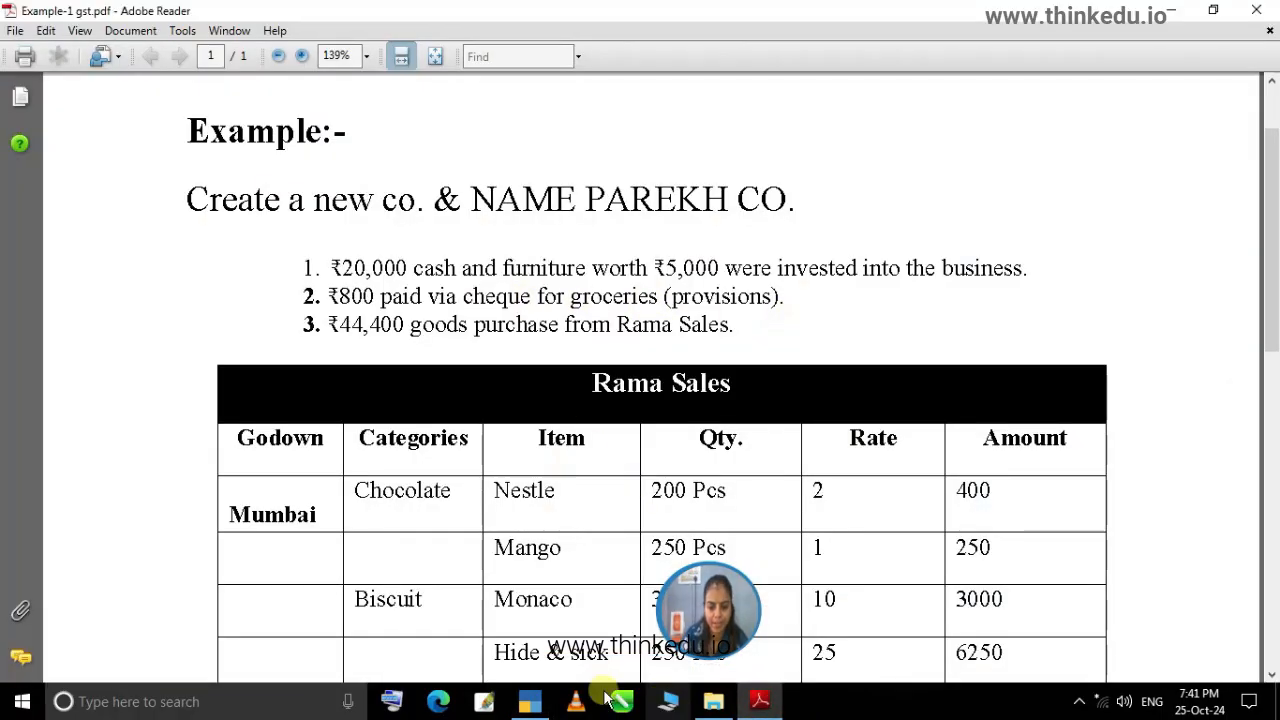
pyautogui.click(529, 701)
pyautogui.write('P')
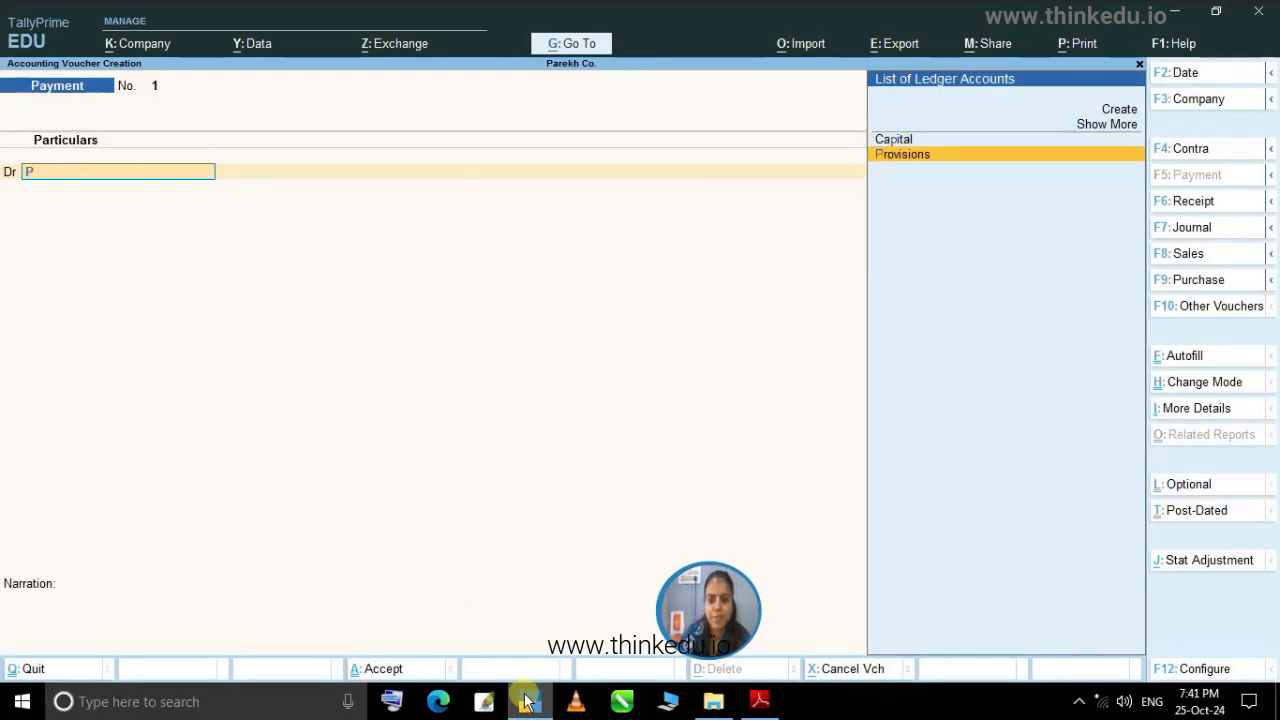
pyautogui.press('Return')
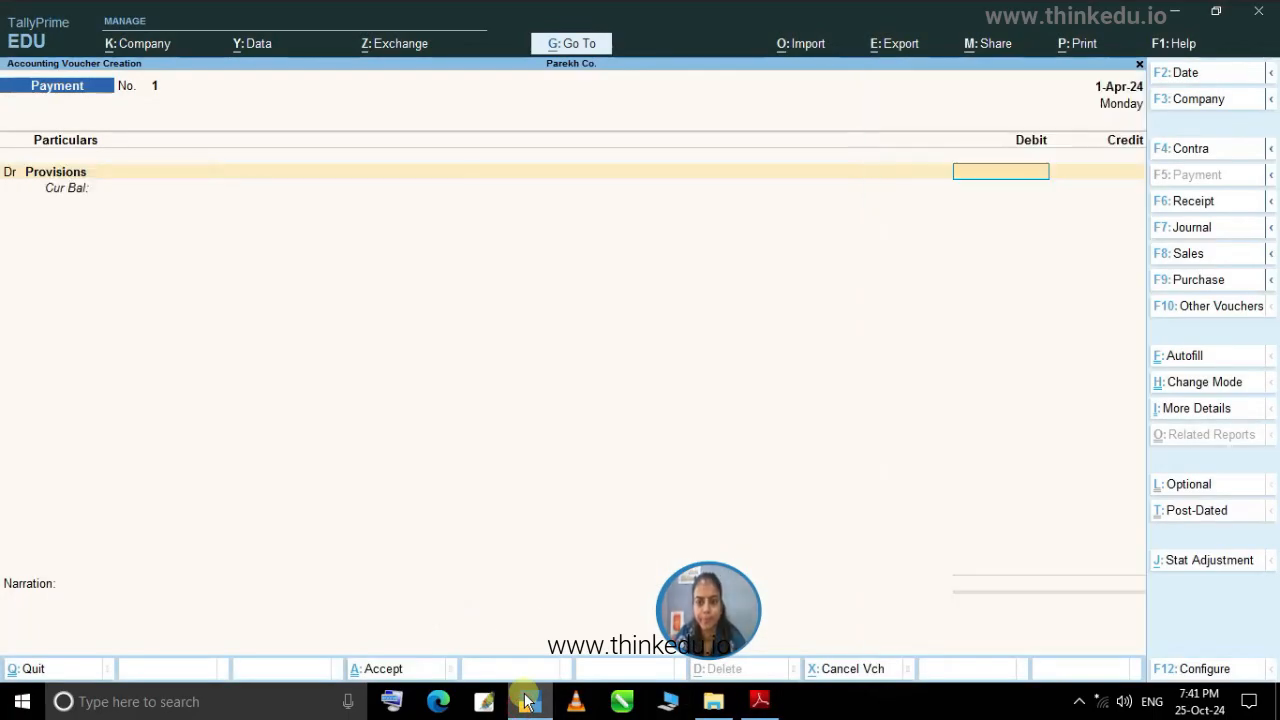
pyautogui.click(528, 701)
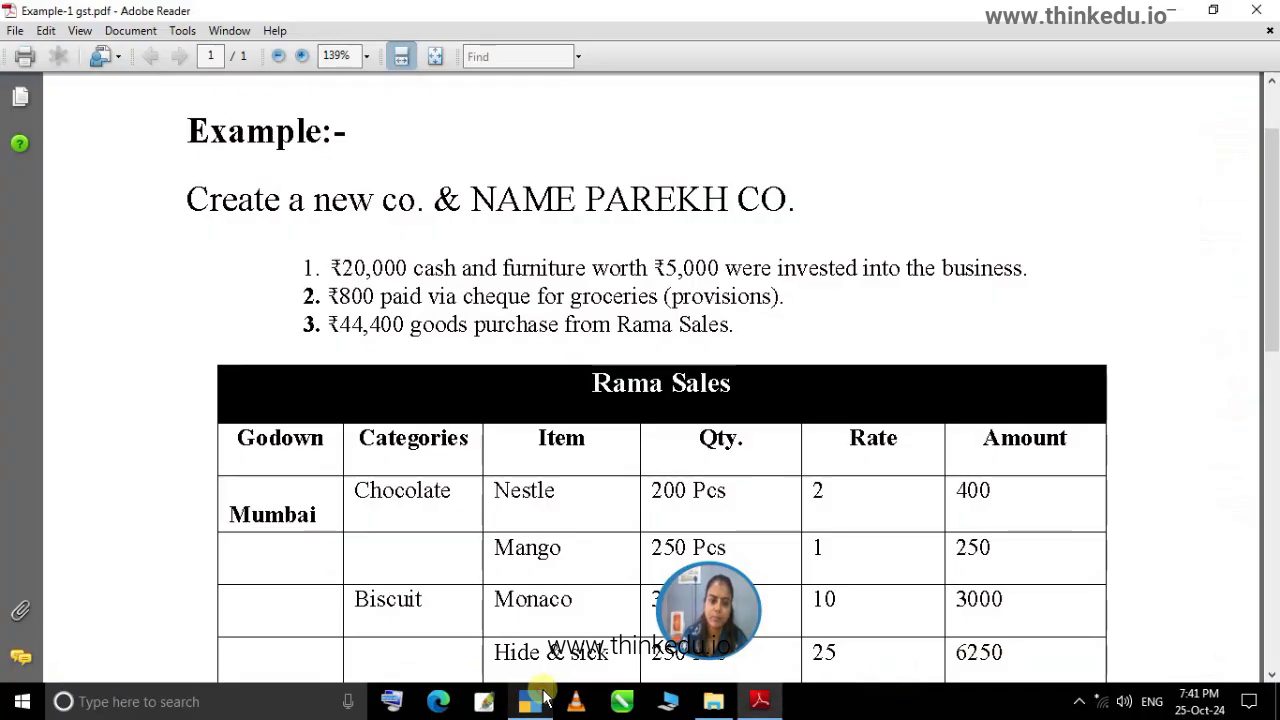
pyautogui.click(543, 697)
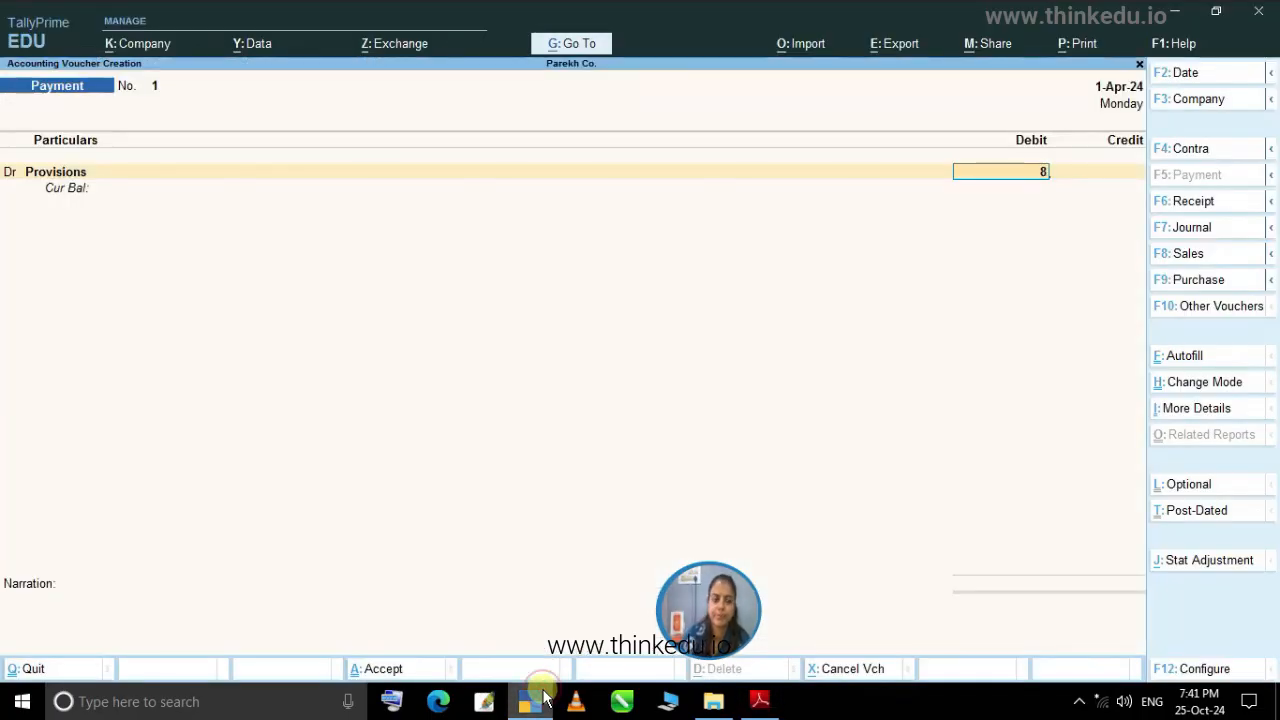
pyautogui.press('Return')
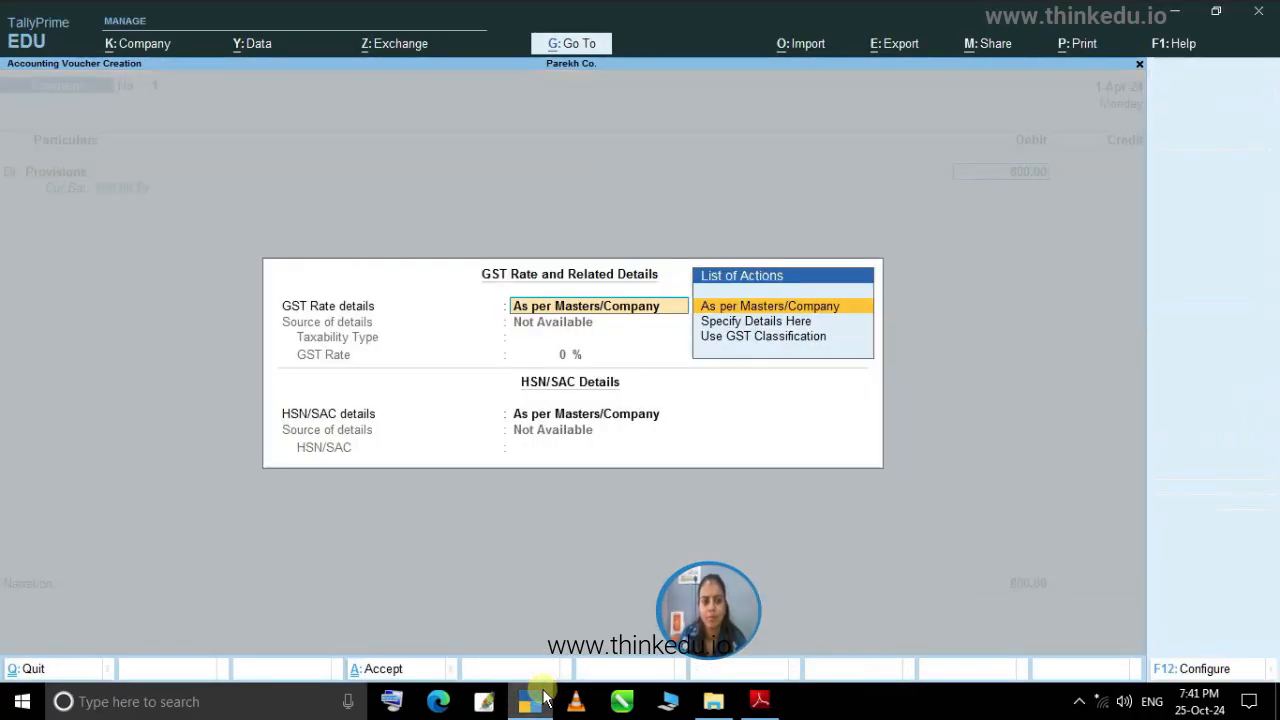
pyautogui.press('Return')
pyautogui.press('Return')
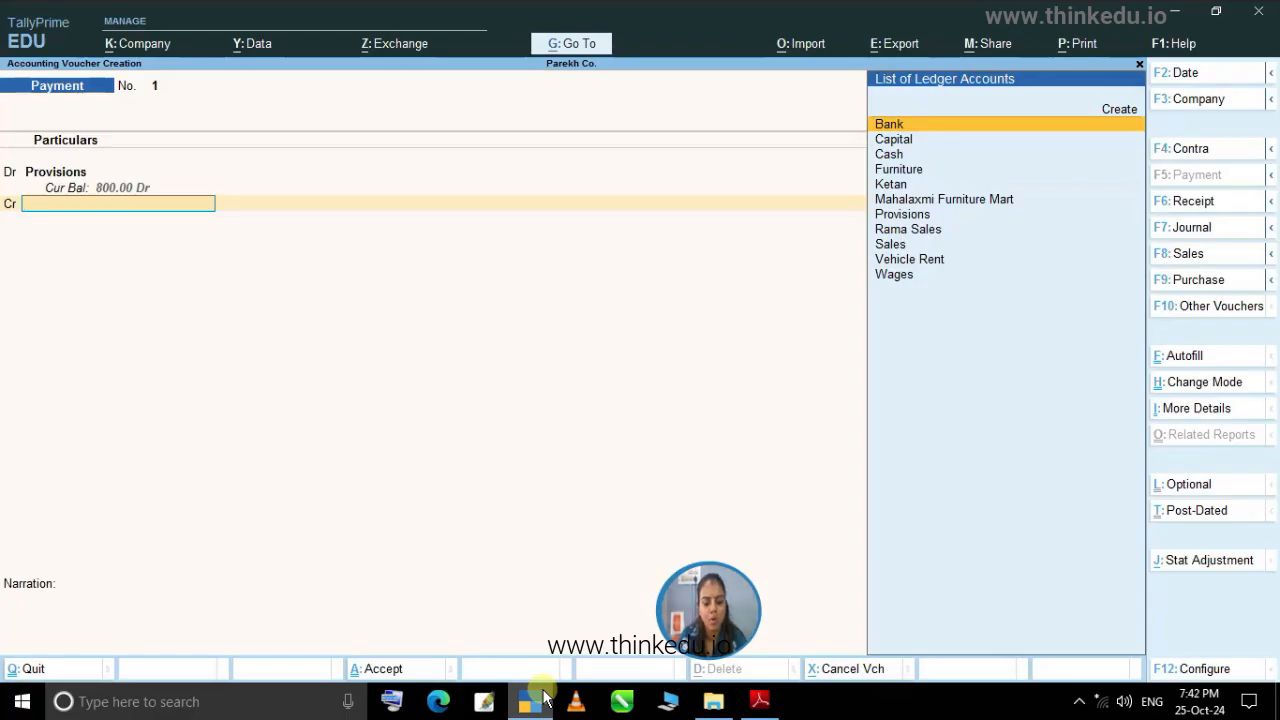
# Credit the Bank ledger with 800 and accept the default party details with Gujarat as the place of supply.
pyautogui.write('B')
pyautogui.press('Return')
pyautogui.press('Return')
pyautogui.press('Return')
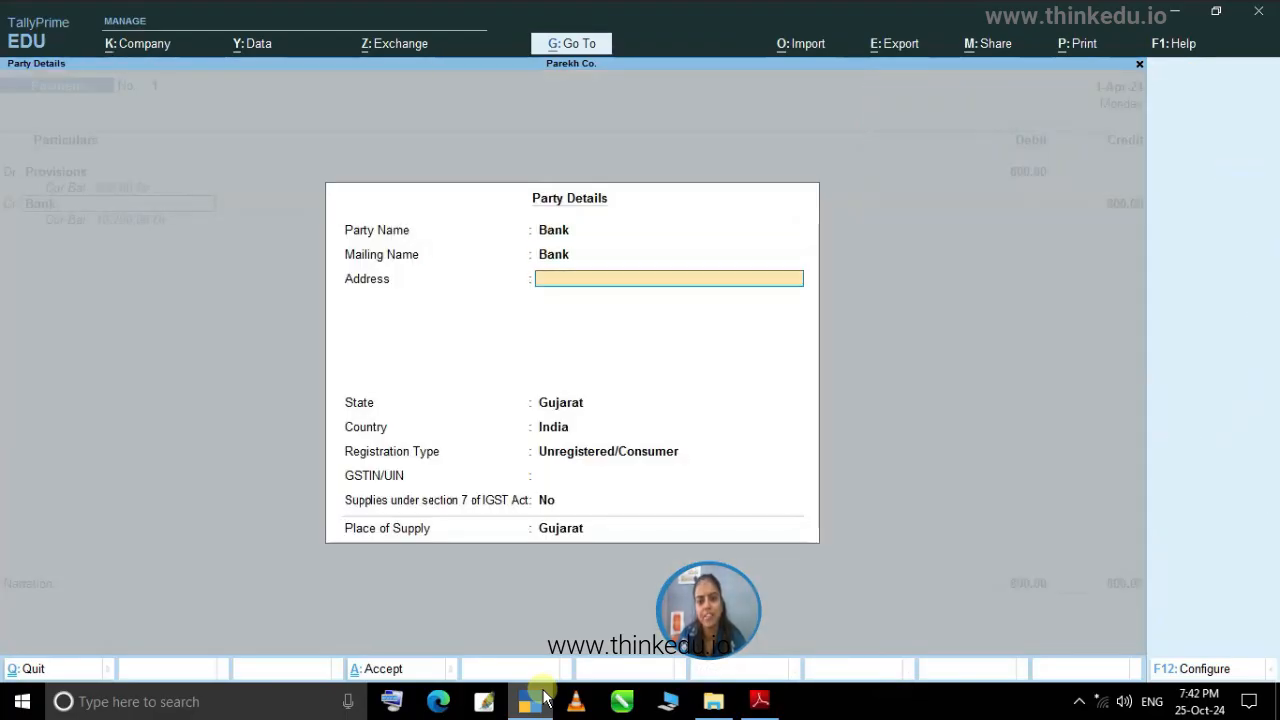
pyautogui.press('Return')
pyautogui.press('Return')
pyautogui.press('Return')
pyautogui.press('Return')
pyautogui.press('Return')
pyautogui.press('Return')
pyautogui.press('Return')
pyautogui.press('Return')
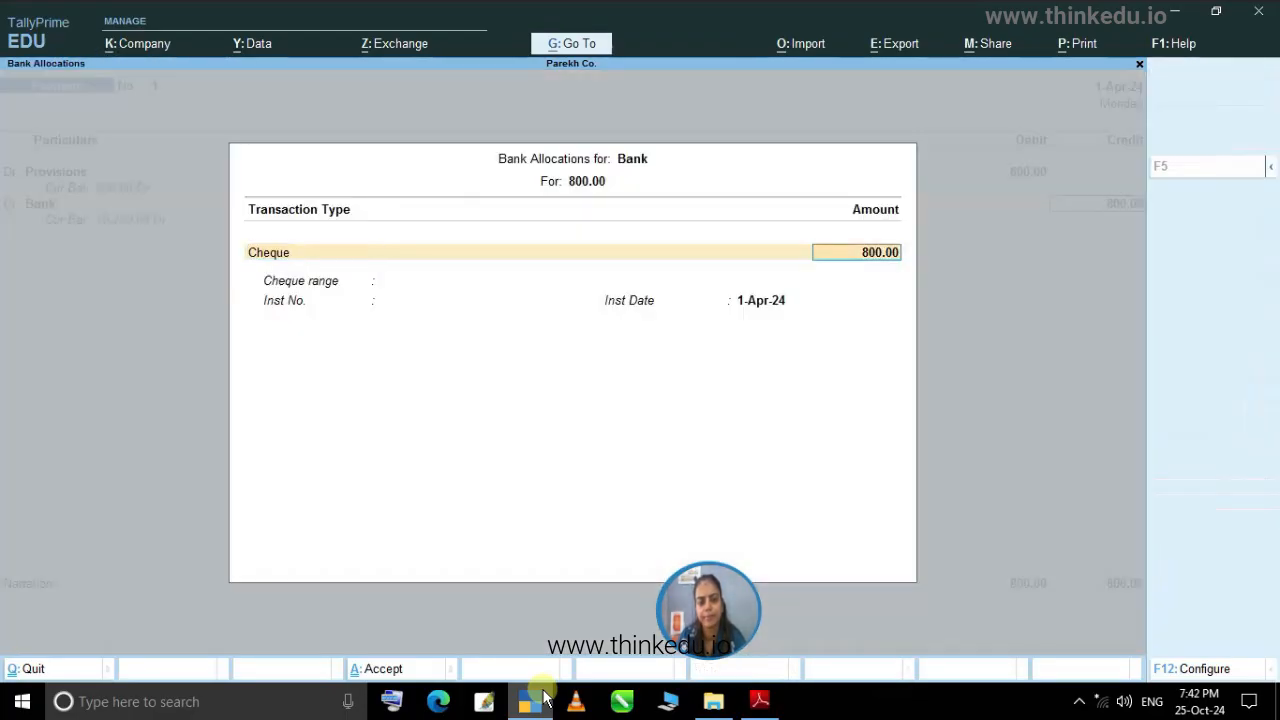
# Allocate the 800 bank payment as a cheque dated 1-Apr-24 and save the payment voucher without a narration.
pyautogui.press('Return')
pyautogui.press('Return')
pyautogui.press('Return')
pyautogui.press('Return')
pyautogui.press('Return')
pyautogui.press('Return')
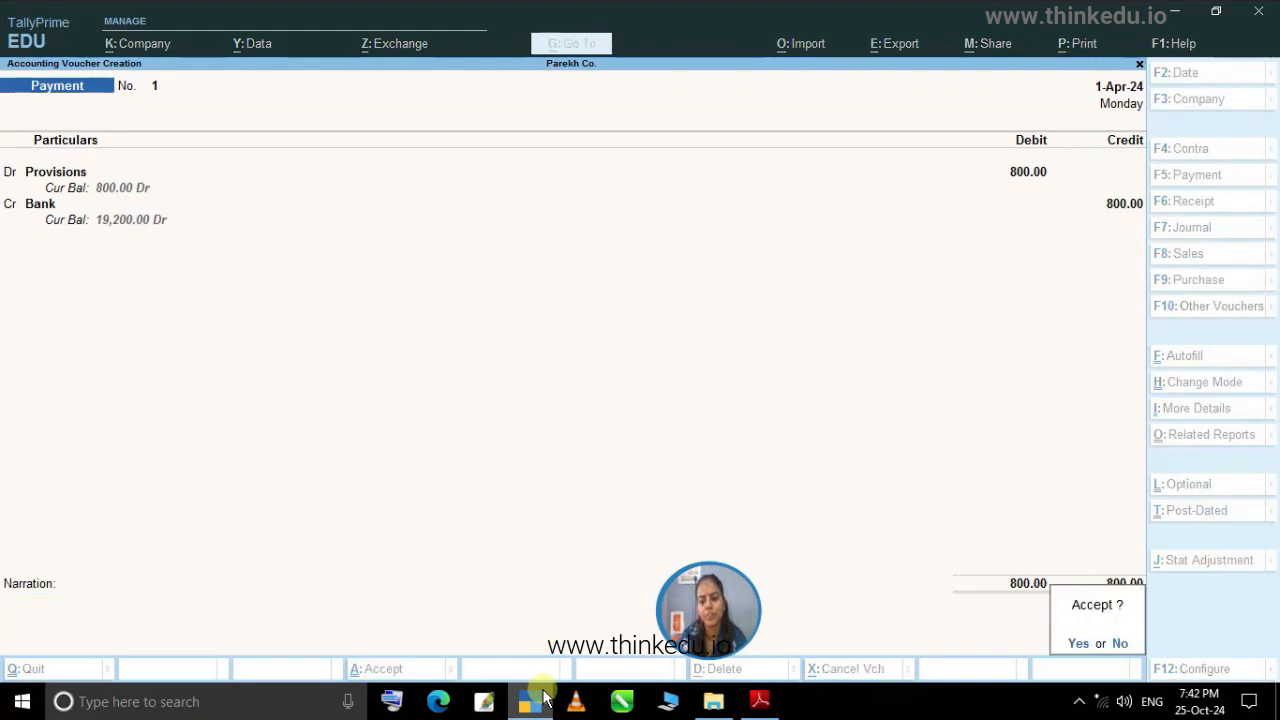
pyautogui.press('Return')
# Examine the Rama Sales goods purchase and its godown, item, quantity and rate table in the PDF, and return to TallyPrime.
pyautogui.click(530, 702)
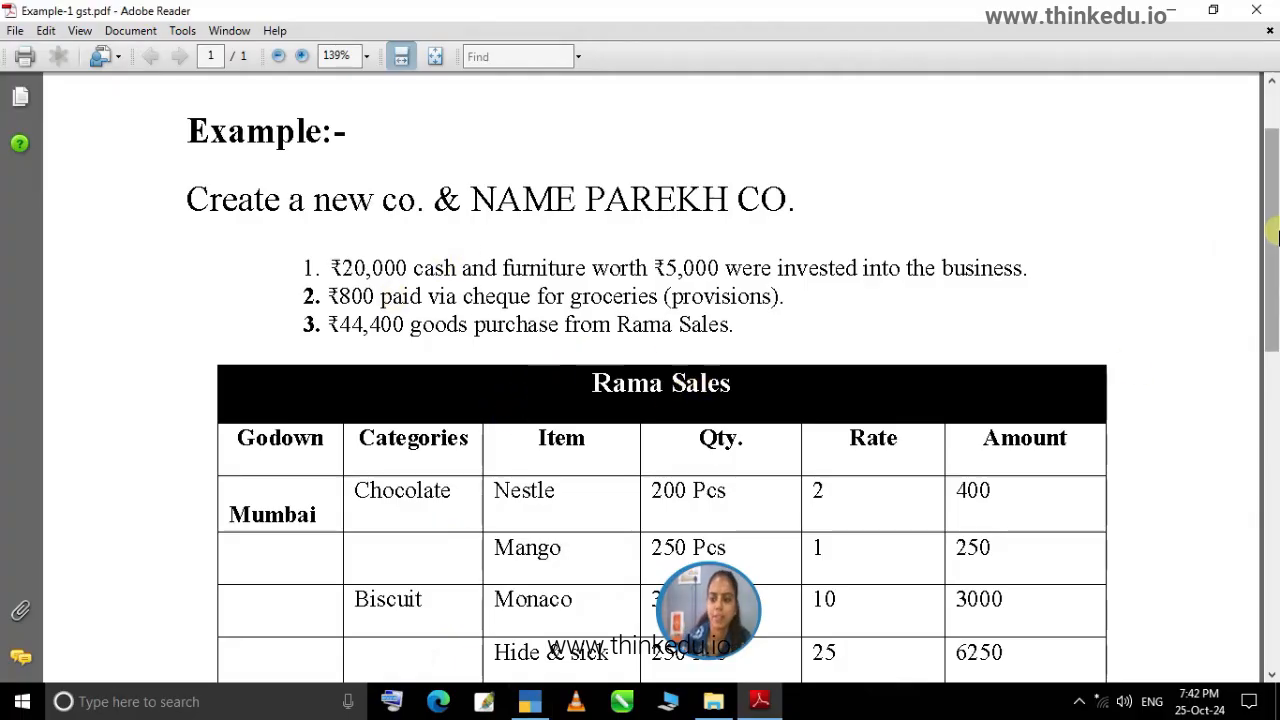
pyautogui.moveTo(1272, 240); pyautogui.dragTo(1275, 366)
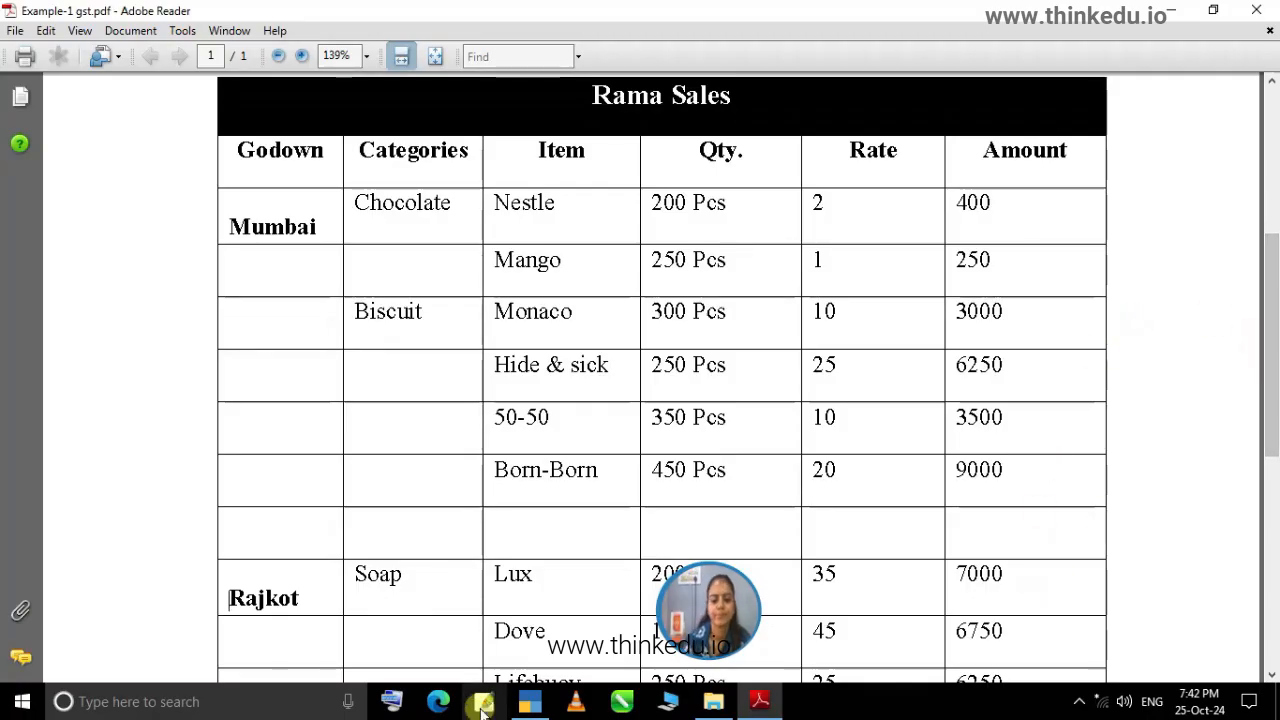
pyautogui.click(530, 701)
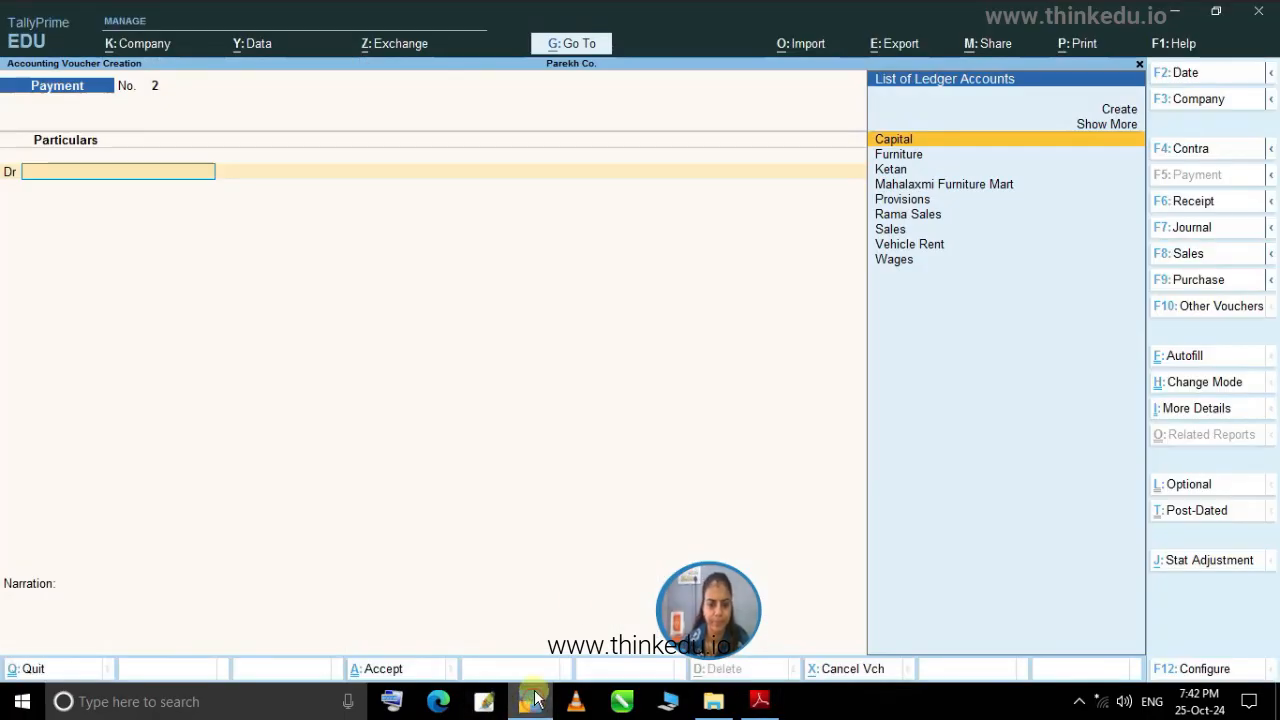
pyautogui.click(765, 700)
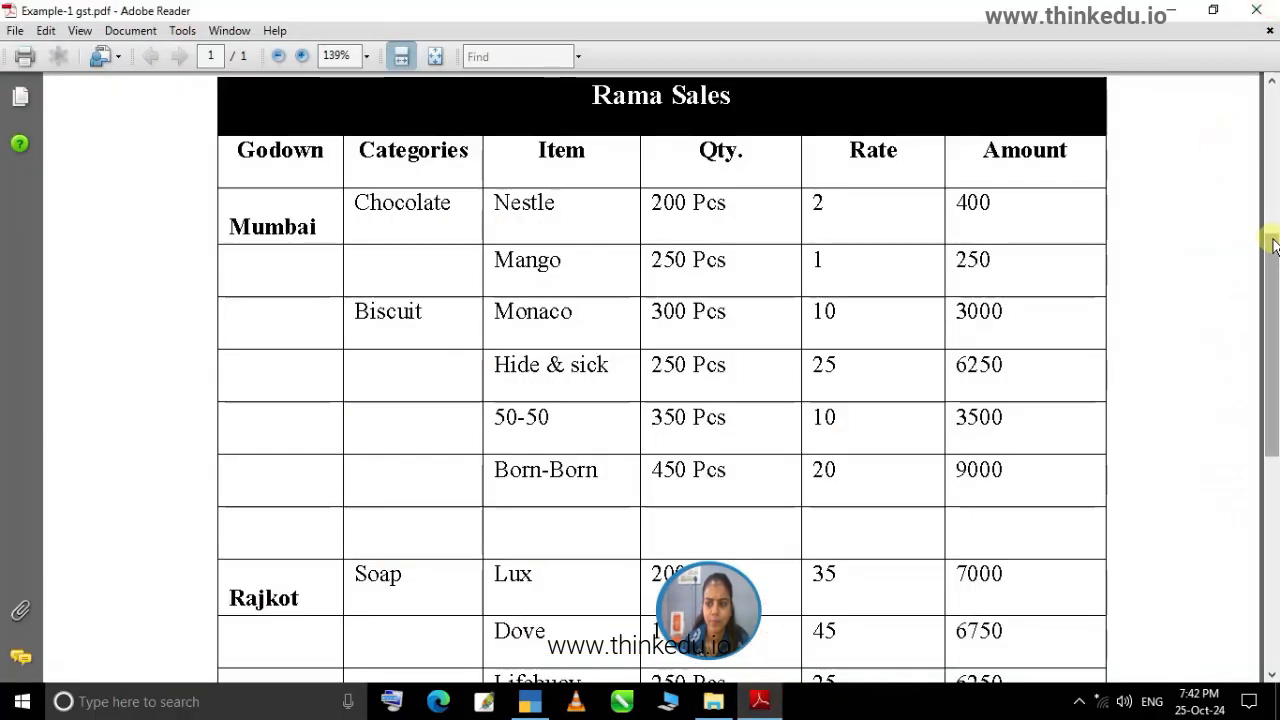
pyautogui.moveTo(1273, 257); pyautogui.dragTo(1273, 217)
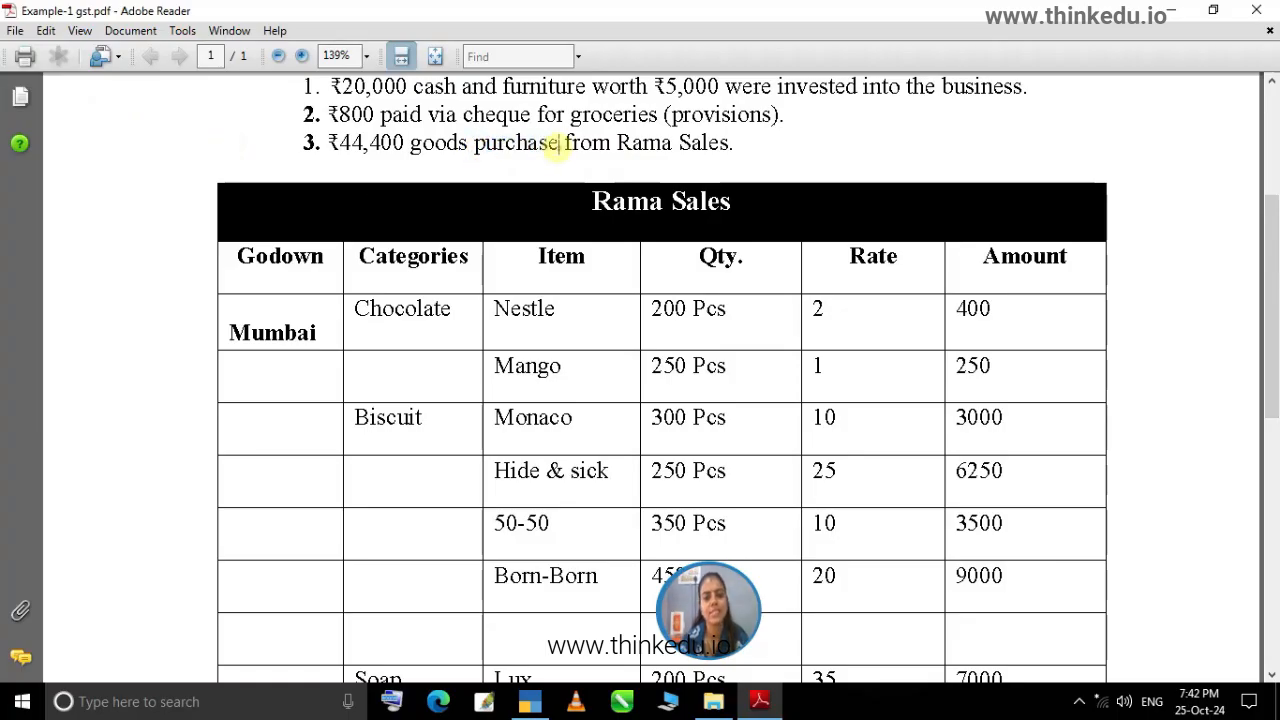
pyautogui.moveTo(560, 143); pyautogui.dragTo(474, 143)
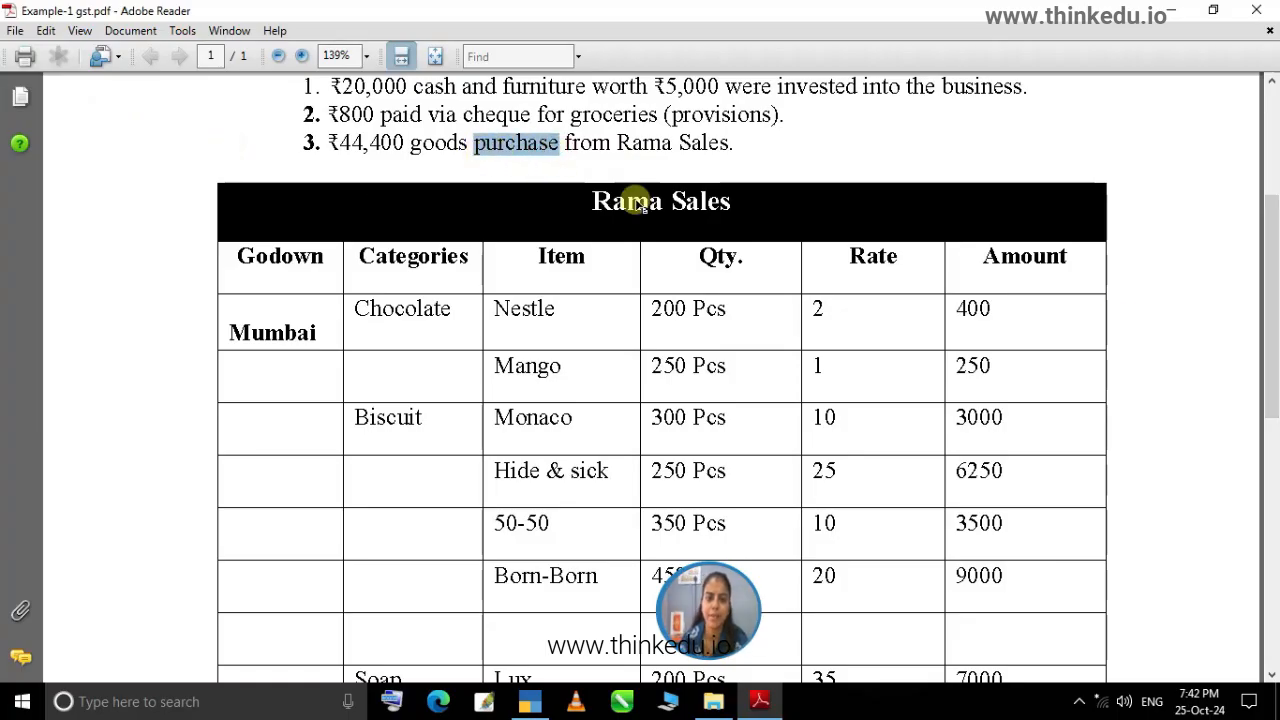
pyautogui.moveTo(1272, 296); pyautogui.dragTo(1272, 343)
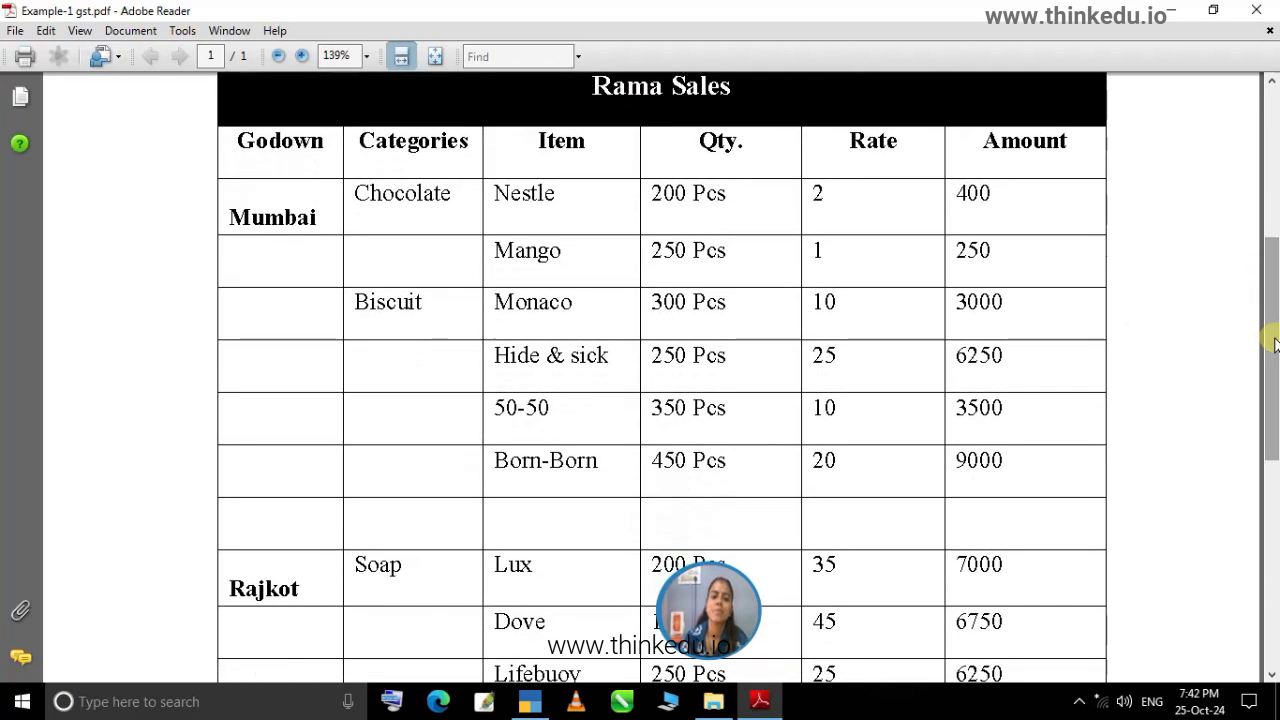
pyautogui.moveTo(530, 700)
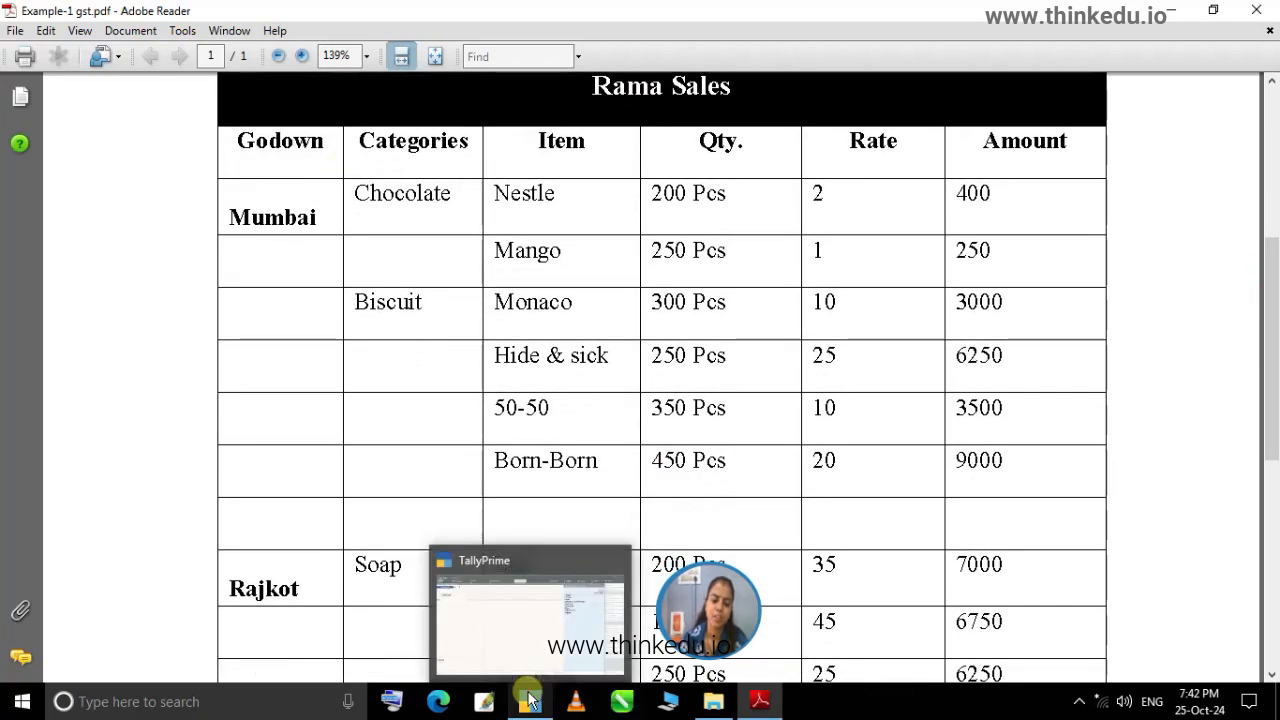
pyautogui.click(530, 700)
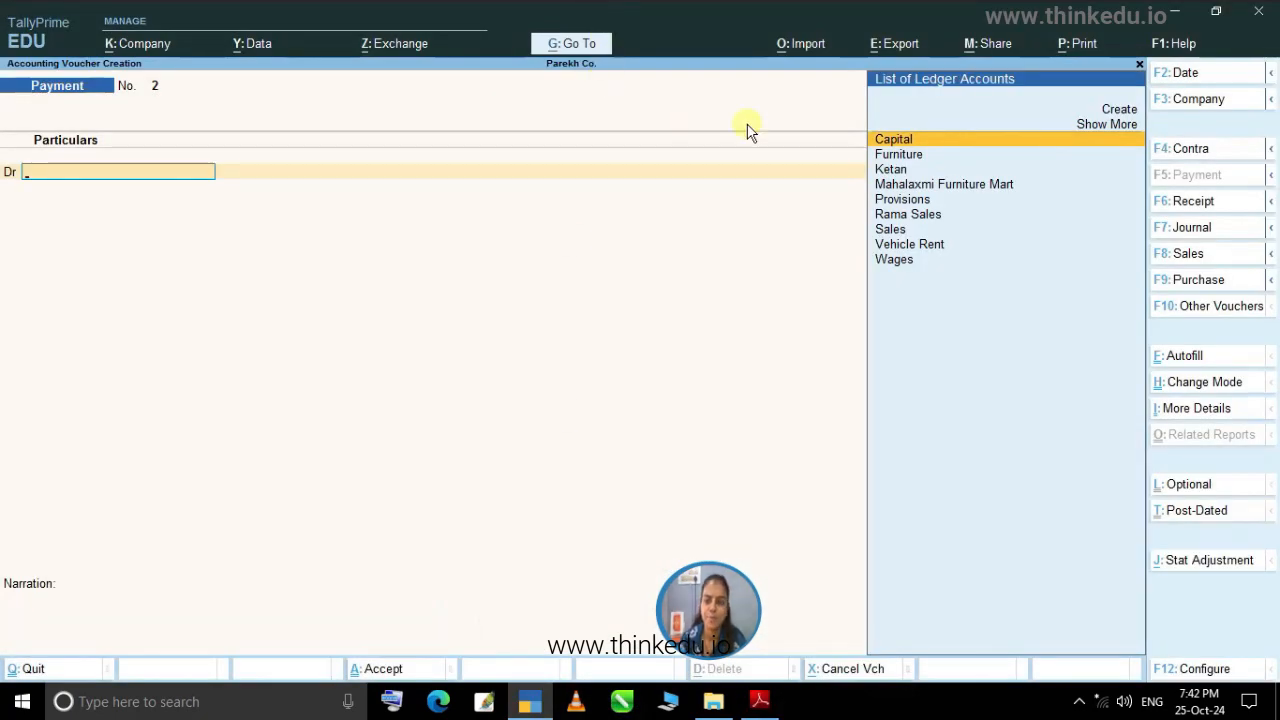
# Start a sales voucher with Rama Sales as the party account and leave the dispatch details blank.
pyautogui.click(1195, 253)
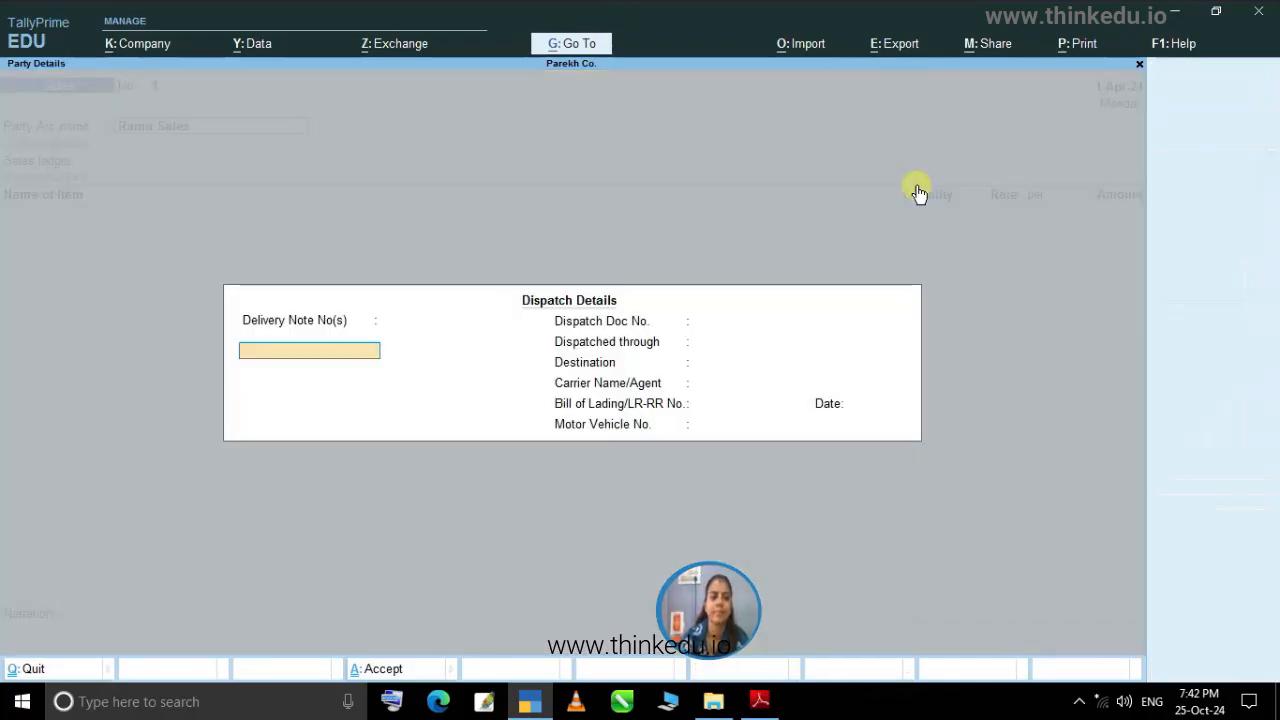
pyautogui.click(916, 185)
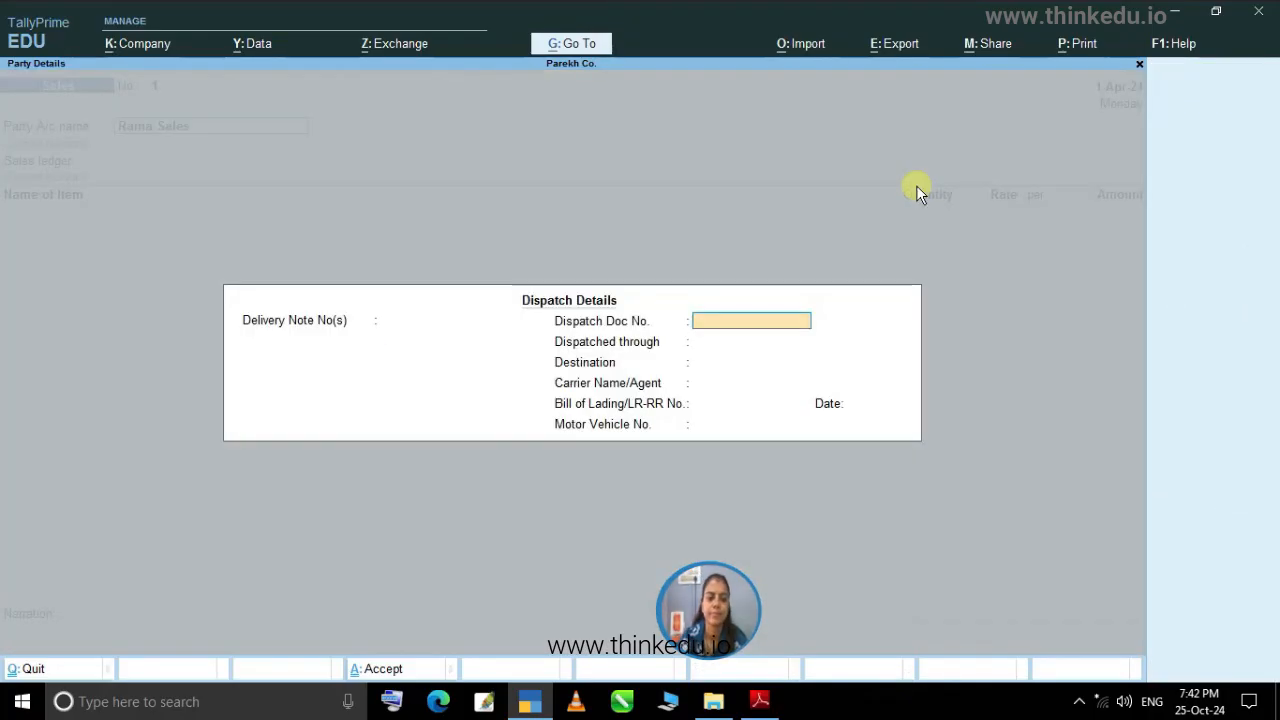
pyautogui.press('Return')
pyautogui.press('Return')
pyautogui.press('Return')
pyautogui.press('Return')
pyautogui.press('Return')
pyautogui.press('Return')
pyautogui.press('Return')
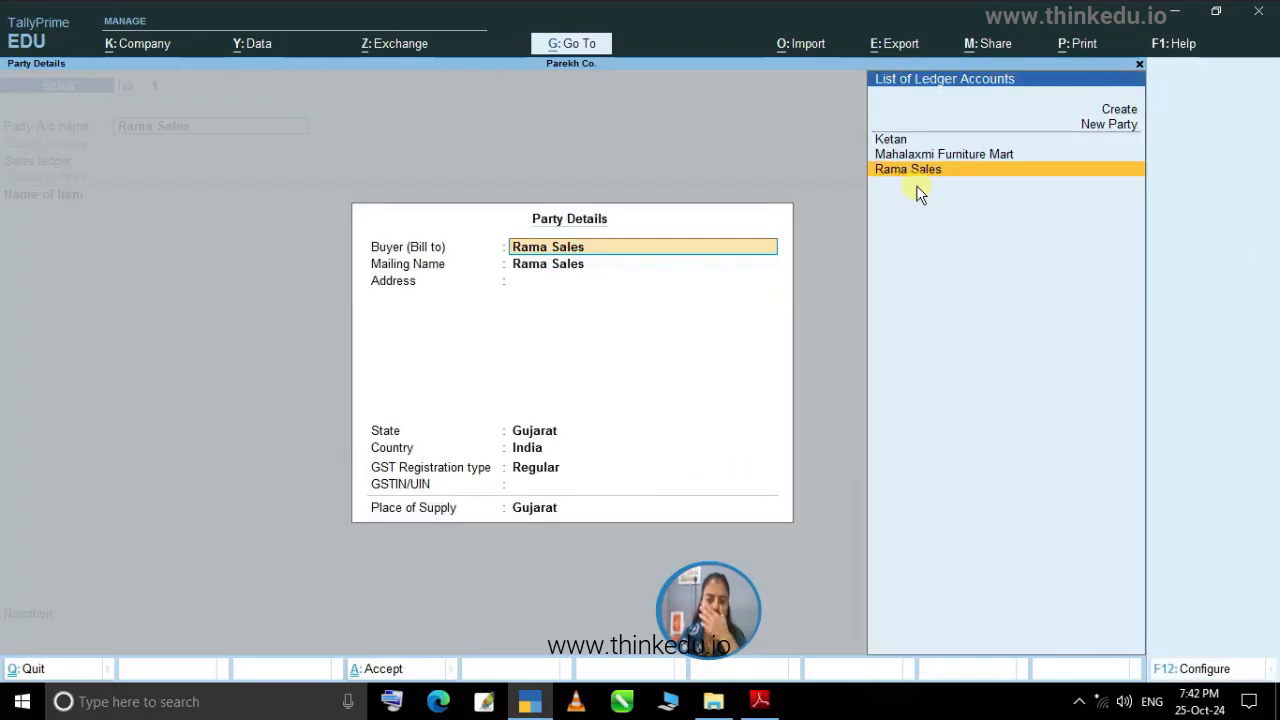
# Accept the Rama Sales party details with Gujarat as the place of supply and choose Sales as the sales ledger.
pyautogui.press('Return')
pyautogui.press('Return')
pyautogui.press('Return')
pyautogui.press('Return')
pyautogui.press('Return')
pyautogui.press('Return')
pyautogui.press('Return')
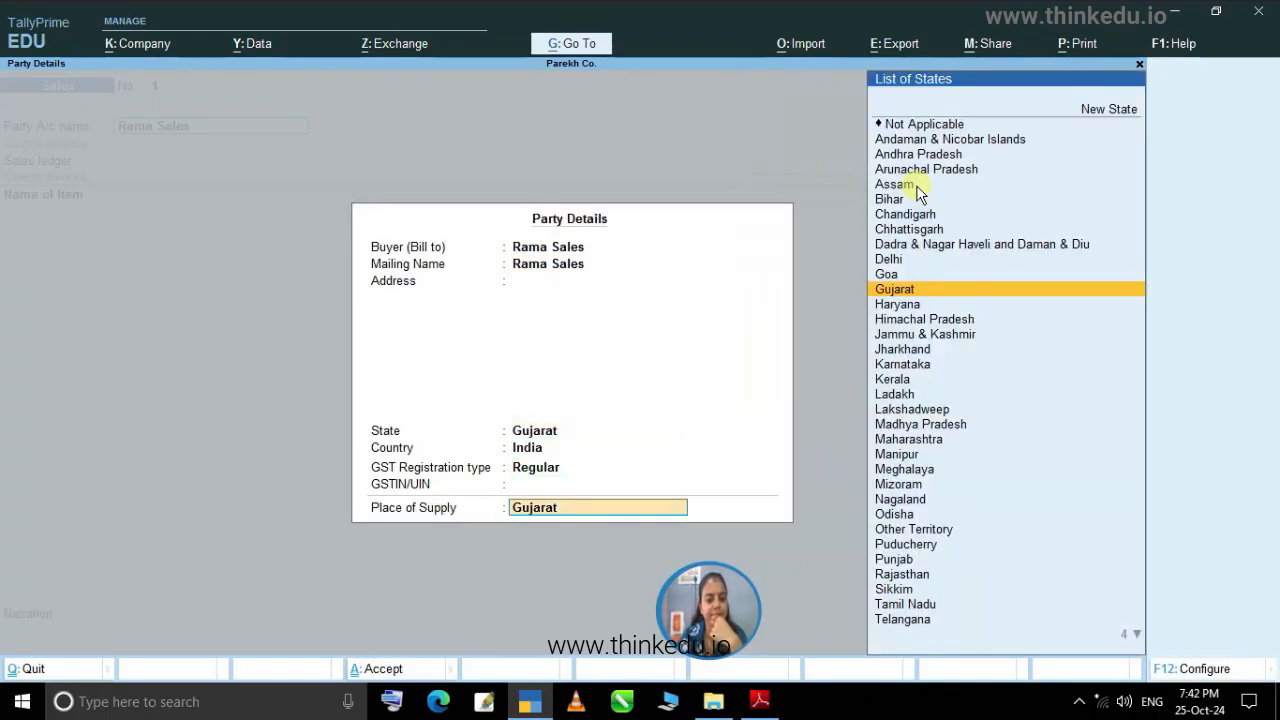
pyautogui.press('Return')
pyautogui.press('Return')
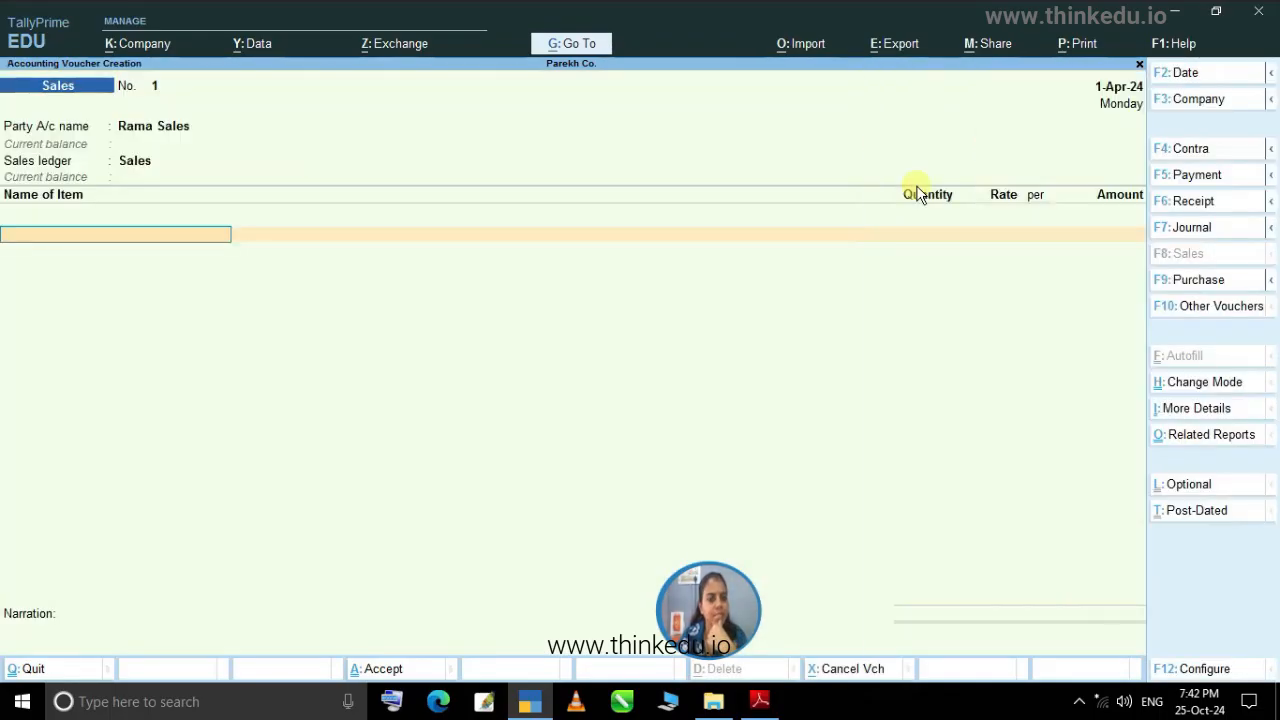
# Check the Rama Sales table in the PDF, then add Nestle as the first item in the TallyPrime sales voucher with Mumbai as its godown.
pyautogui.click(527, 701)
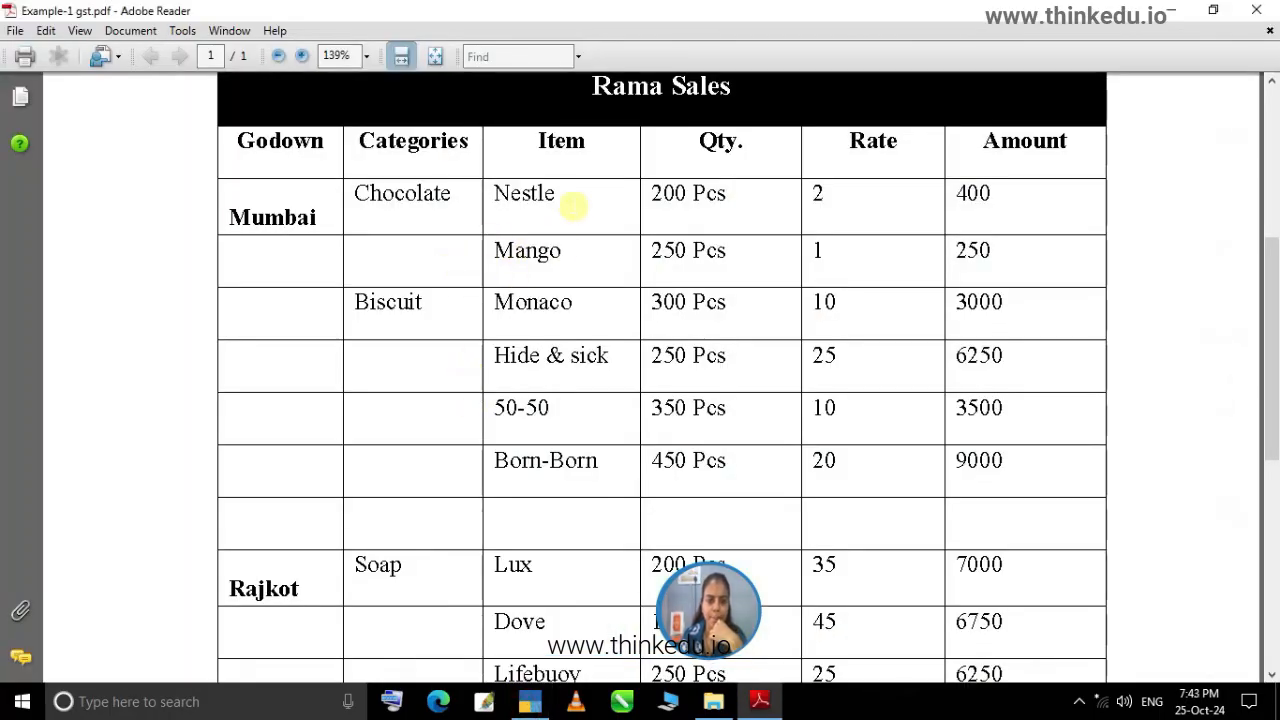
pyautogui.click(534, 704)
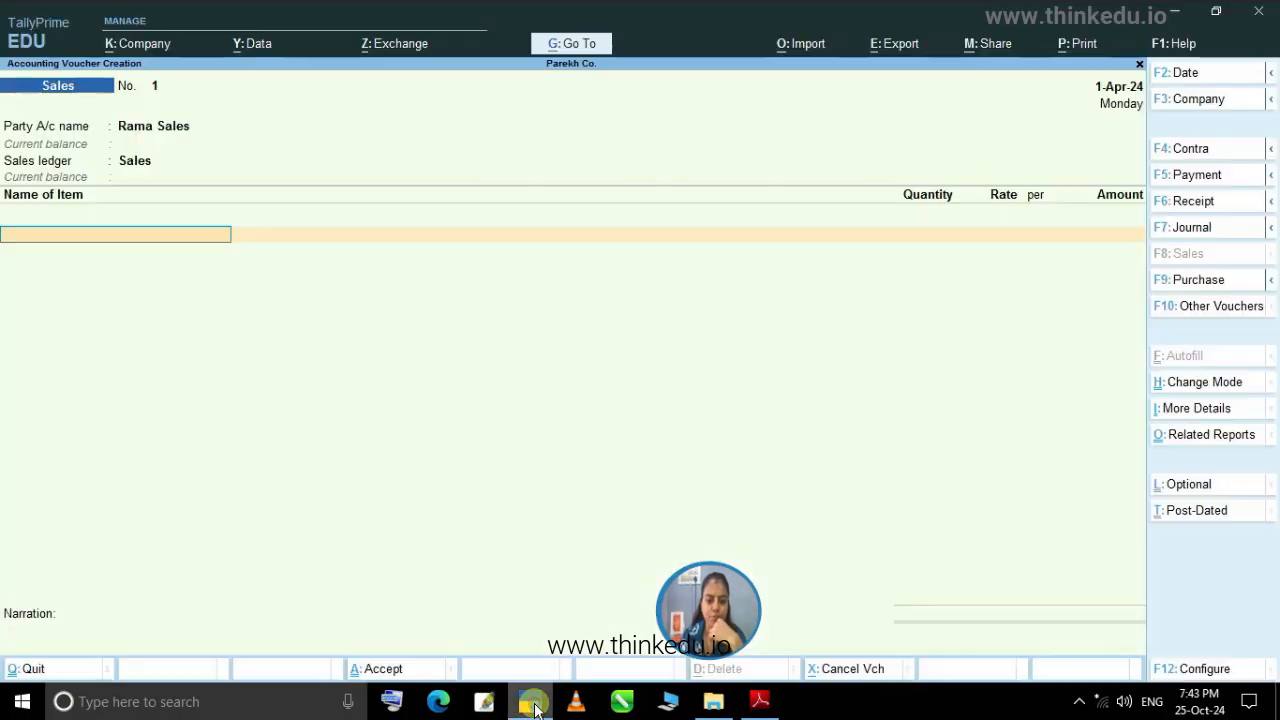
pyautogui.write('N')
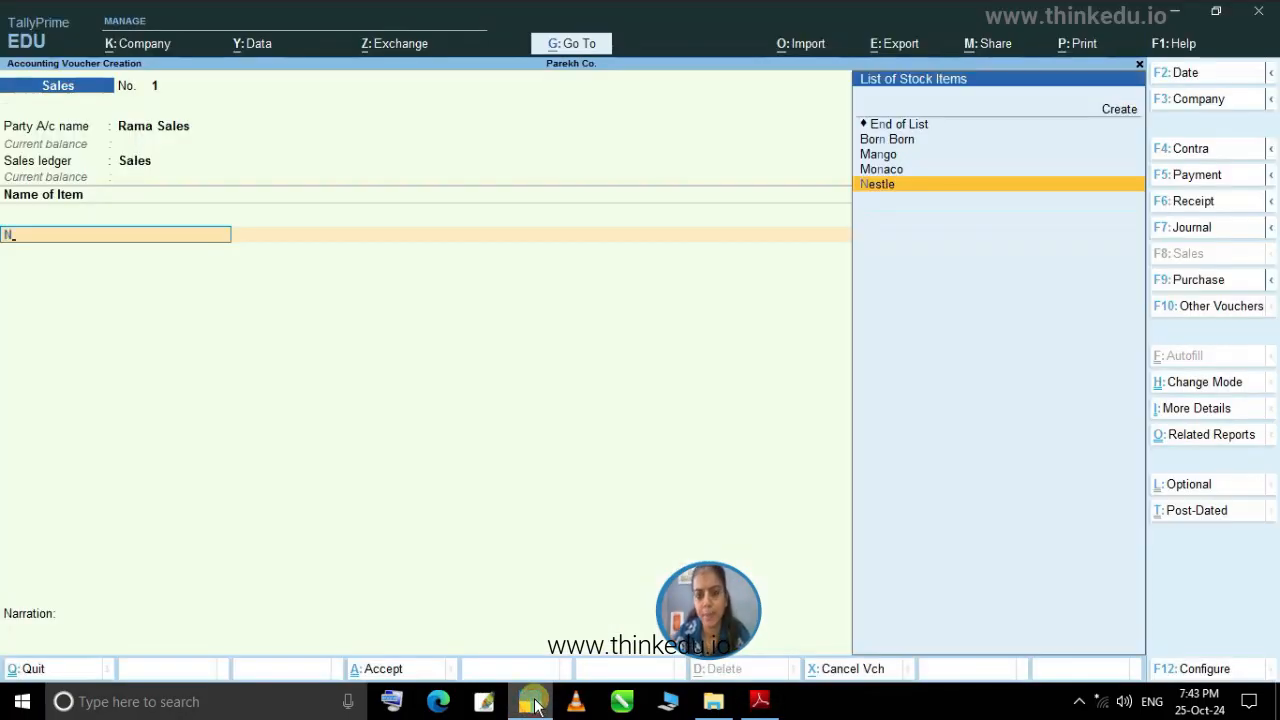
pyautogui.press('Return')
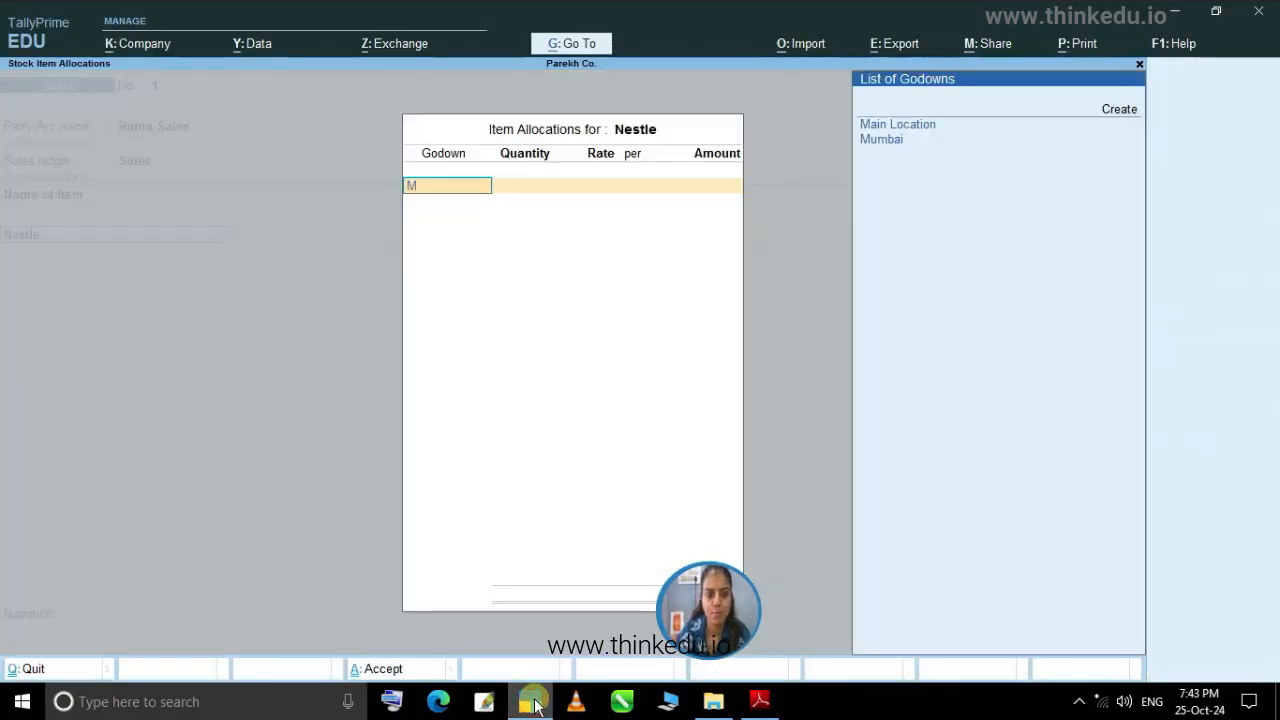
pyautogui.write('M')
pyautogui.press('Down')
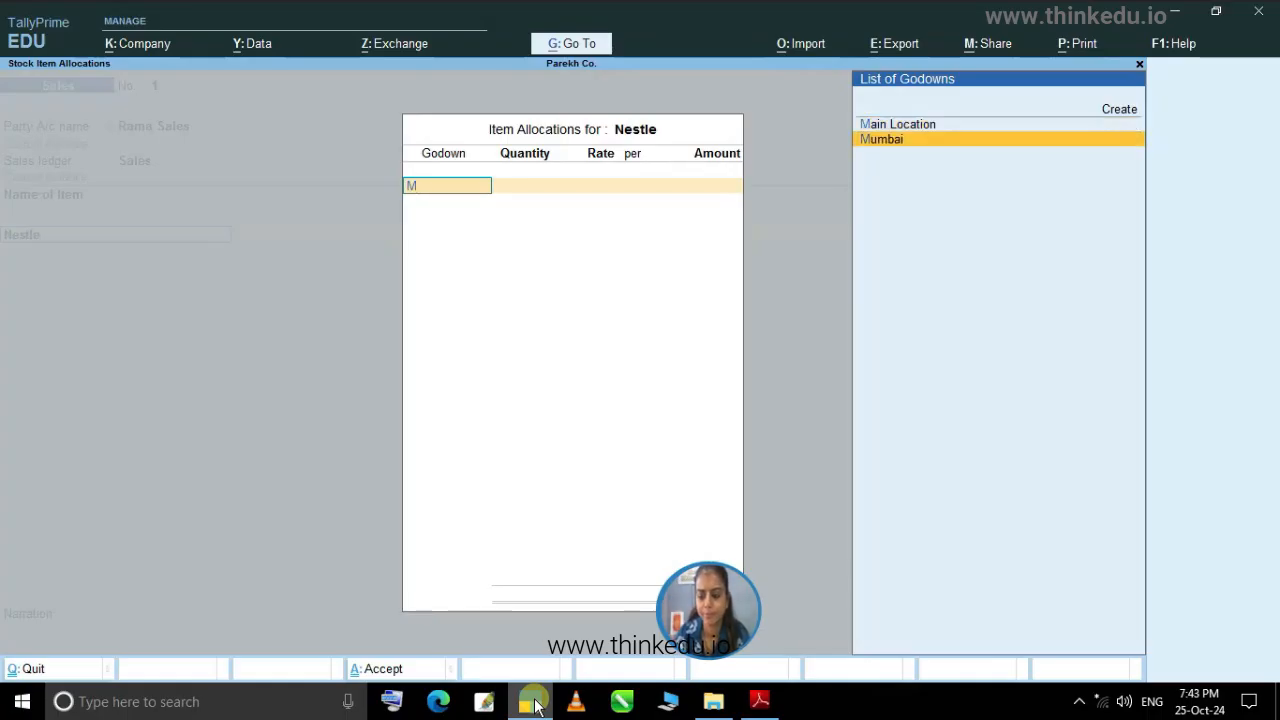
pyautogui.press('Return')
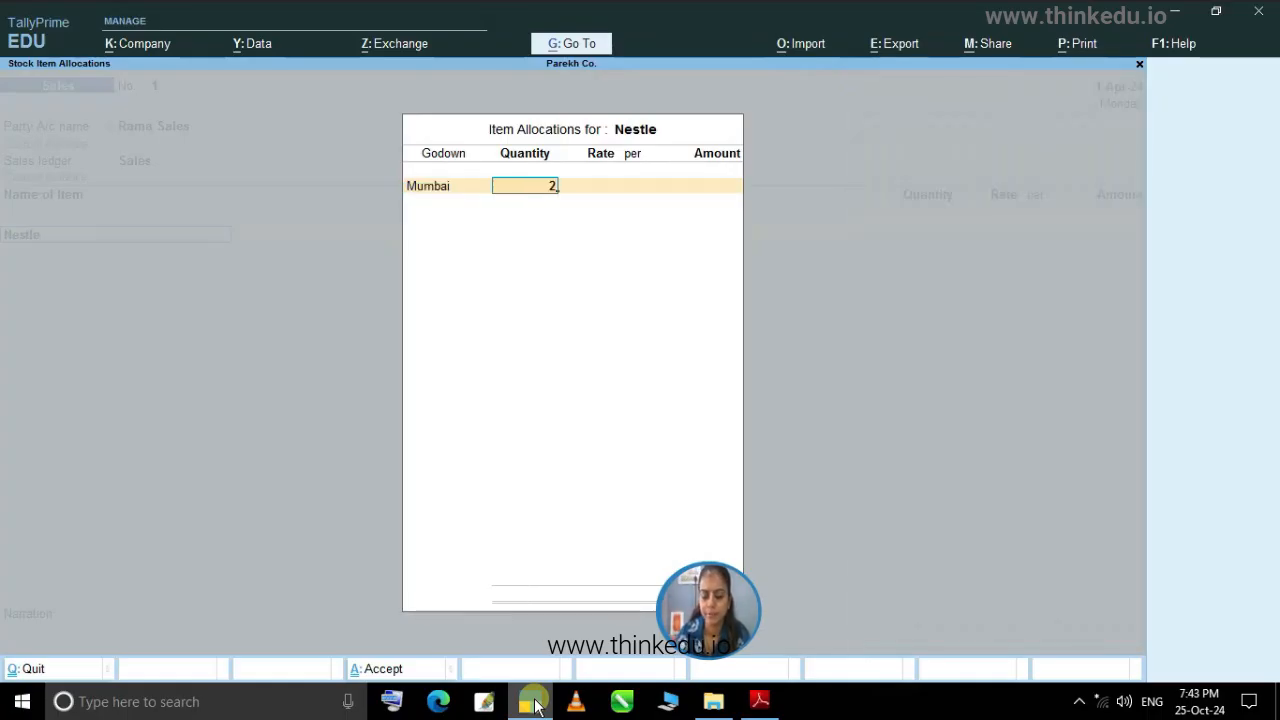
# Check the Nestle row in the PDF and allocate 200 pcs at a rate of 2 to the item.
pyautogui.click(536, 706)
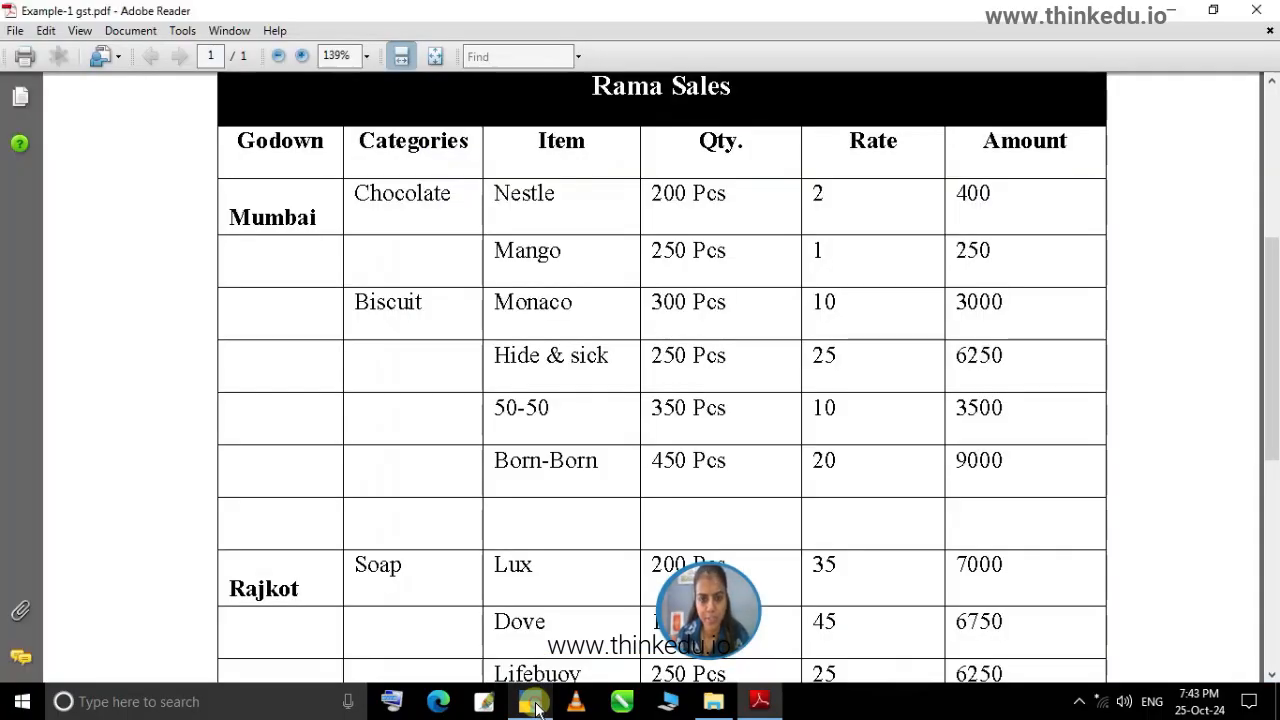
pyautogui.click(536, 706)
pyautogui.write('00')
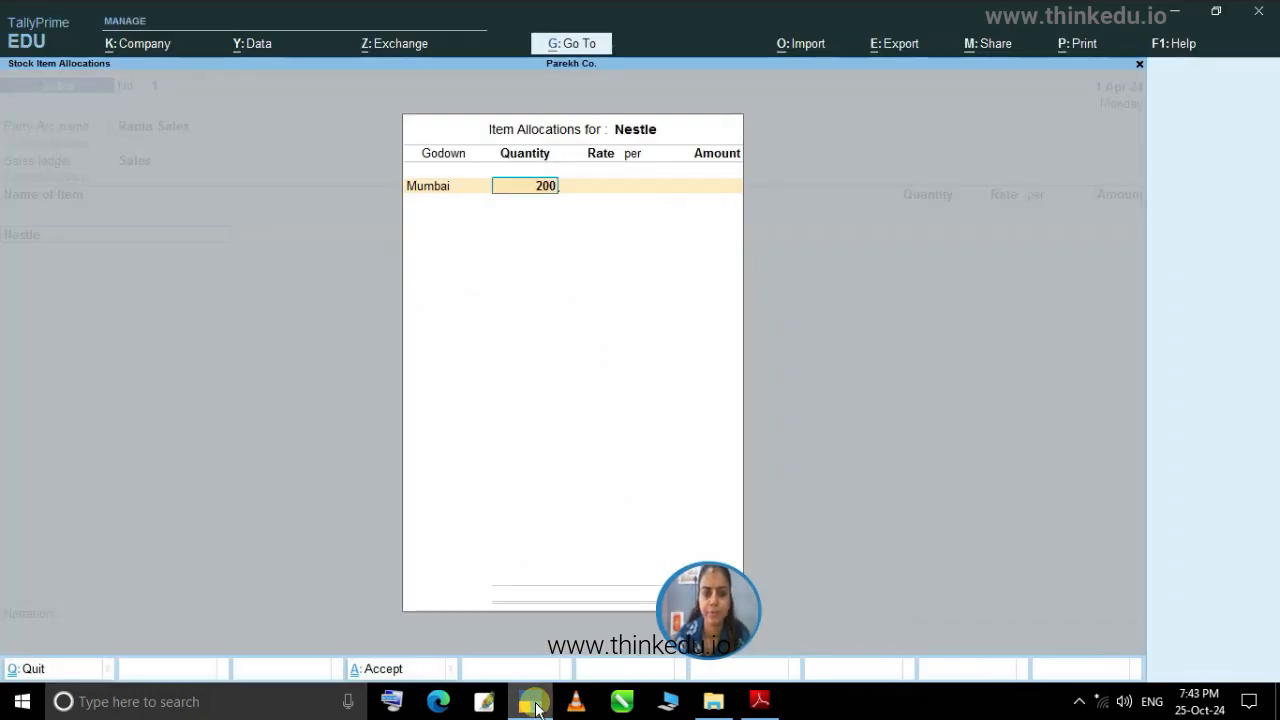
pyautogui.press('Return')
pyautogui.press('Return')
pyautogui.write('2')
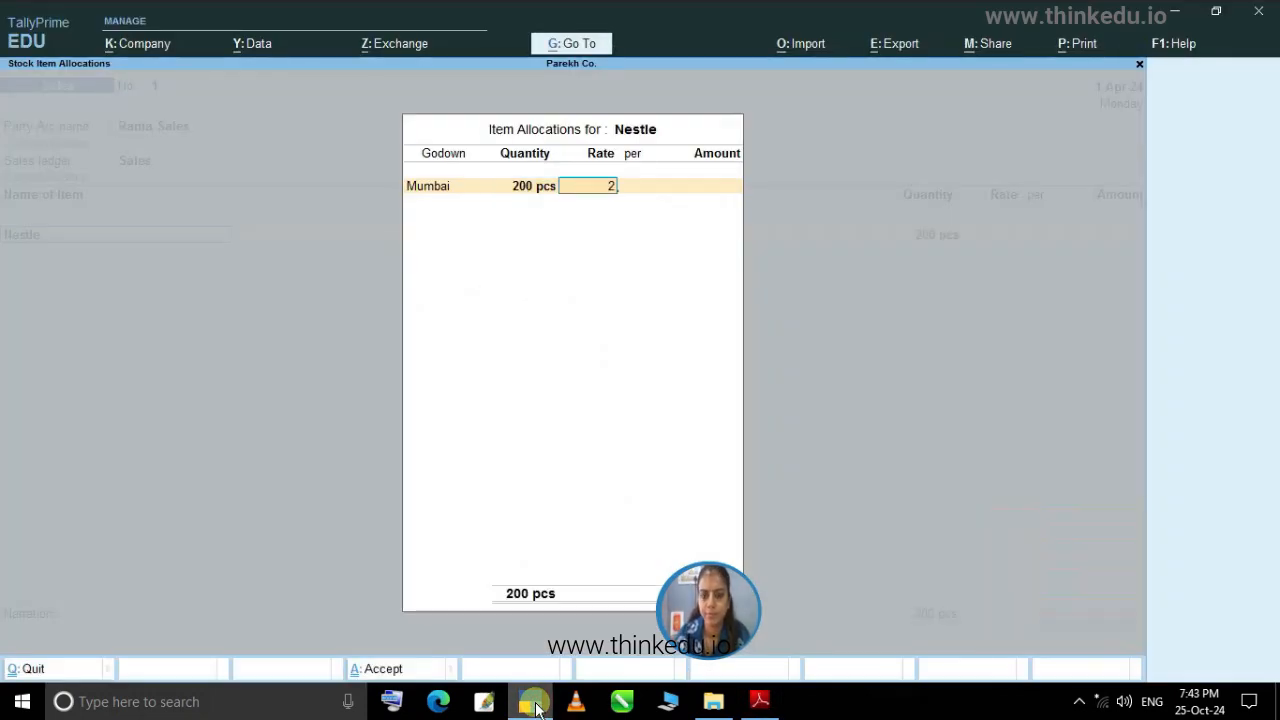
pyautogui.press('Return')
pyautogui.press('Return')
pyautogui.press('Return')
pyautogui.press('Return')
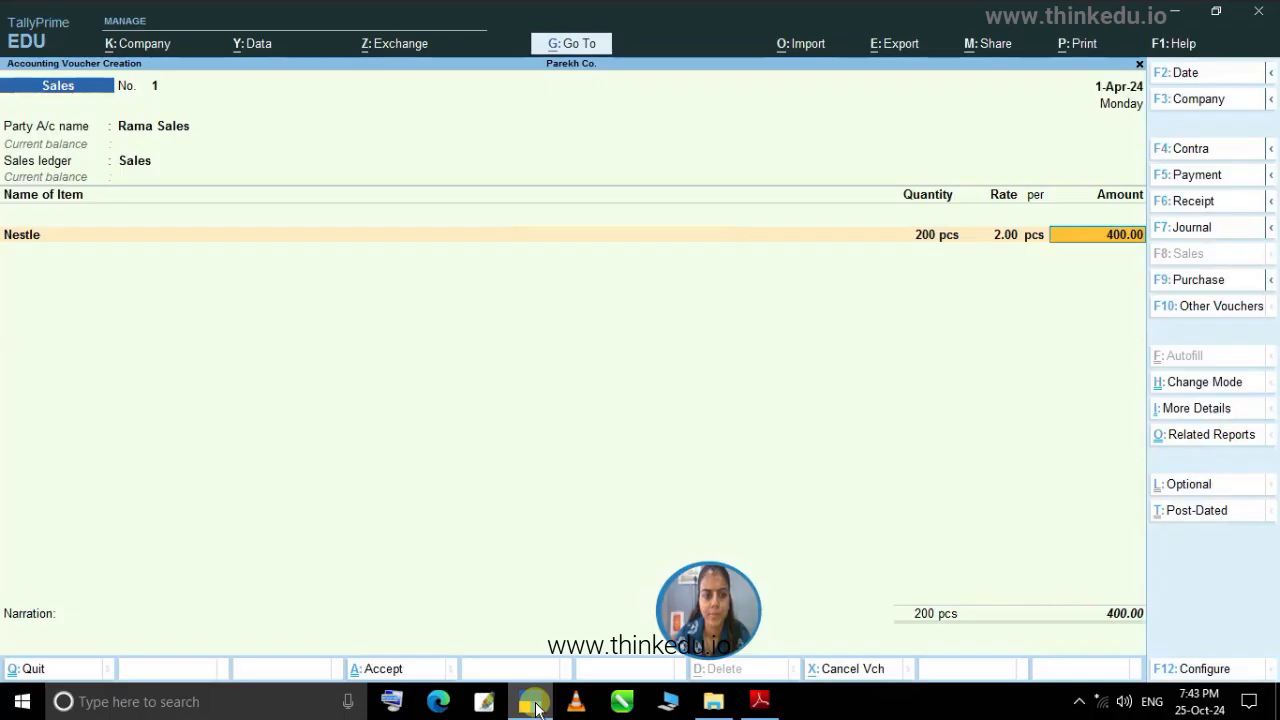
# Accept the Nestle line amount and keep its GST rate and HSN/SAC details as per Masters/Company.
pyautogui.press('Return')
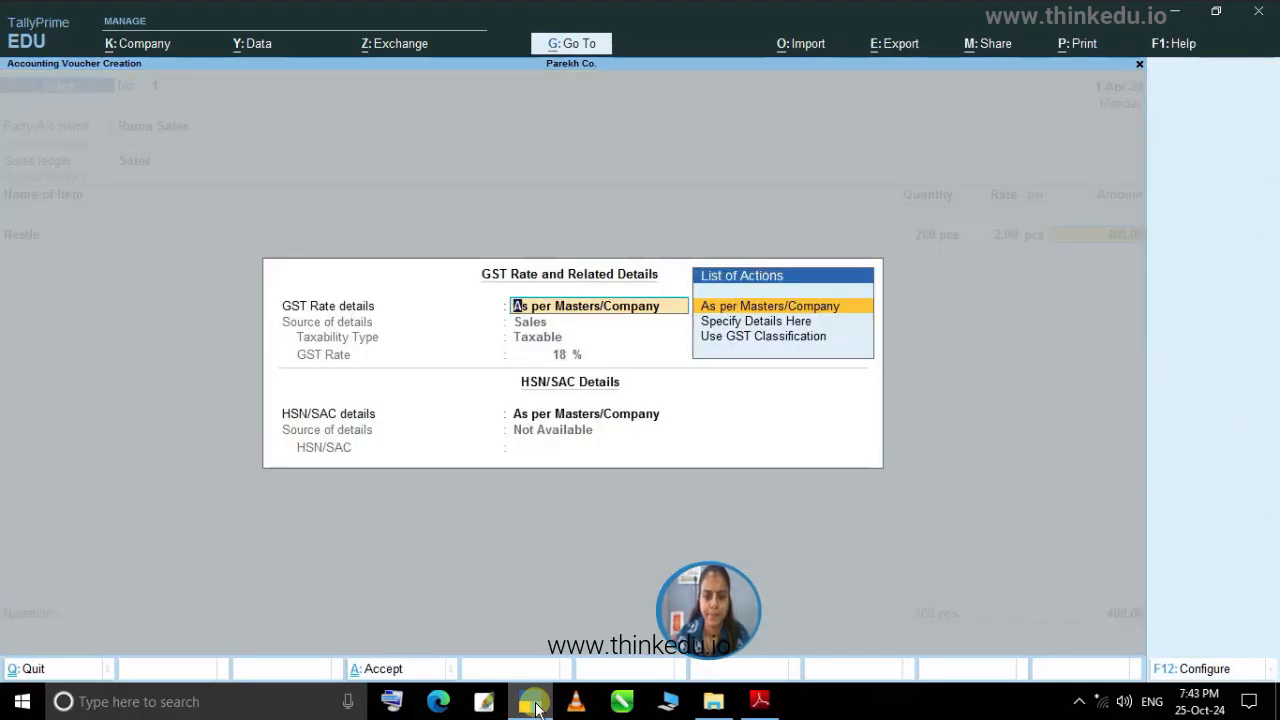
pyautogui.press('Return')
pyautogui.press('Return')
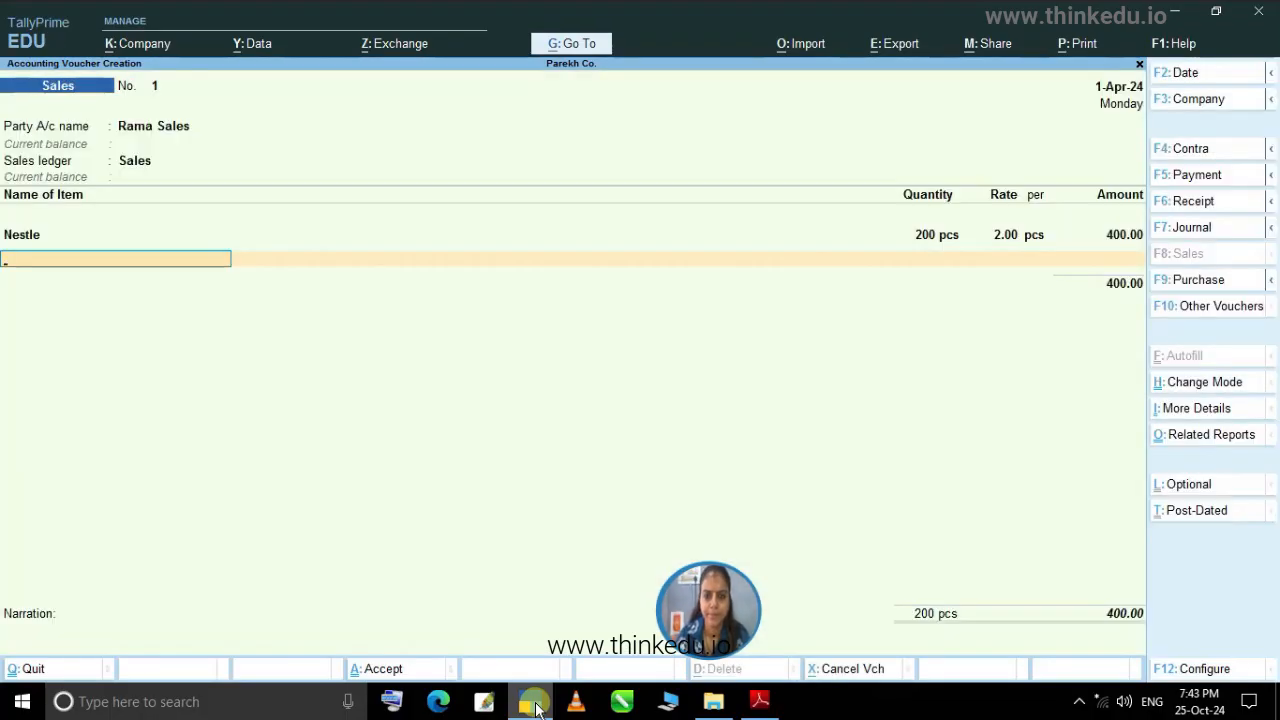
# Check the next item in the PDF and add Mango to the sales voucher from the Mumbai godown.
pyautogui.click(537, 708)
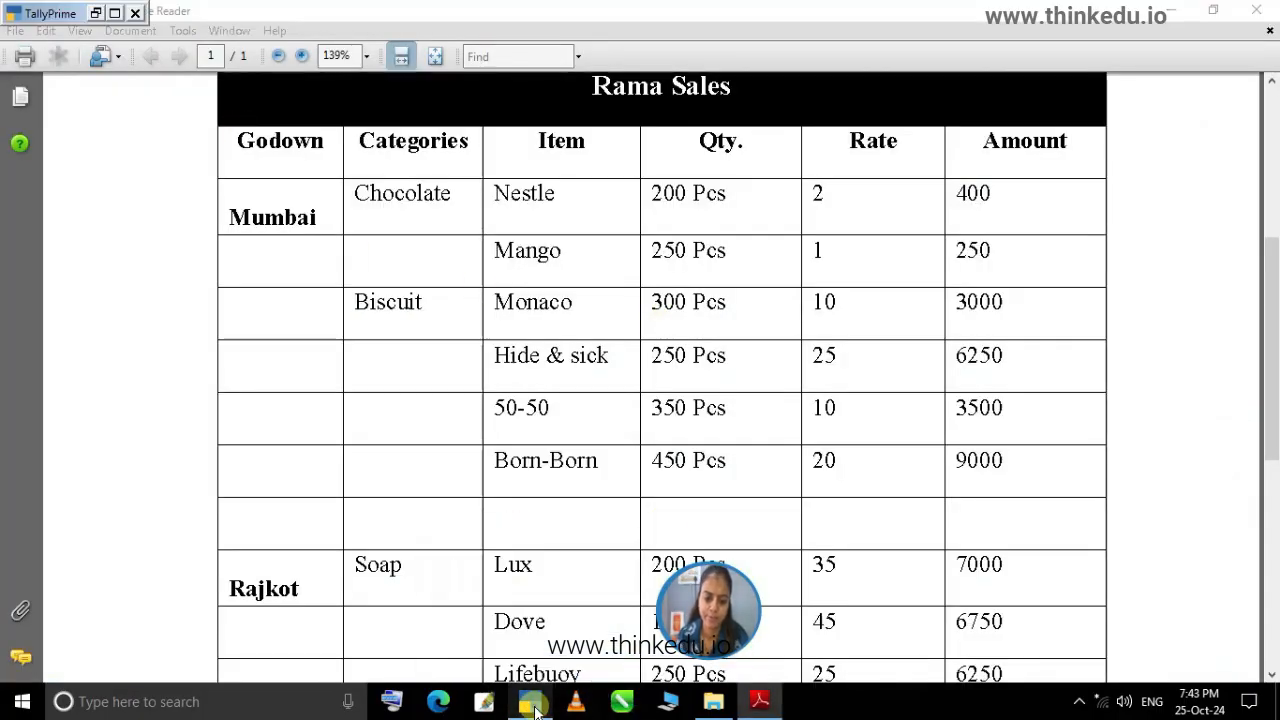
pyautogui.click(535, 706)
pyautogui.write('M')
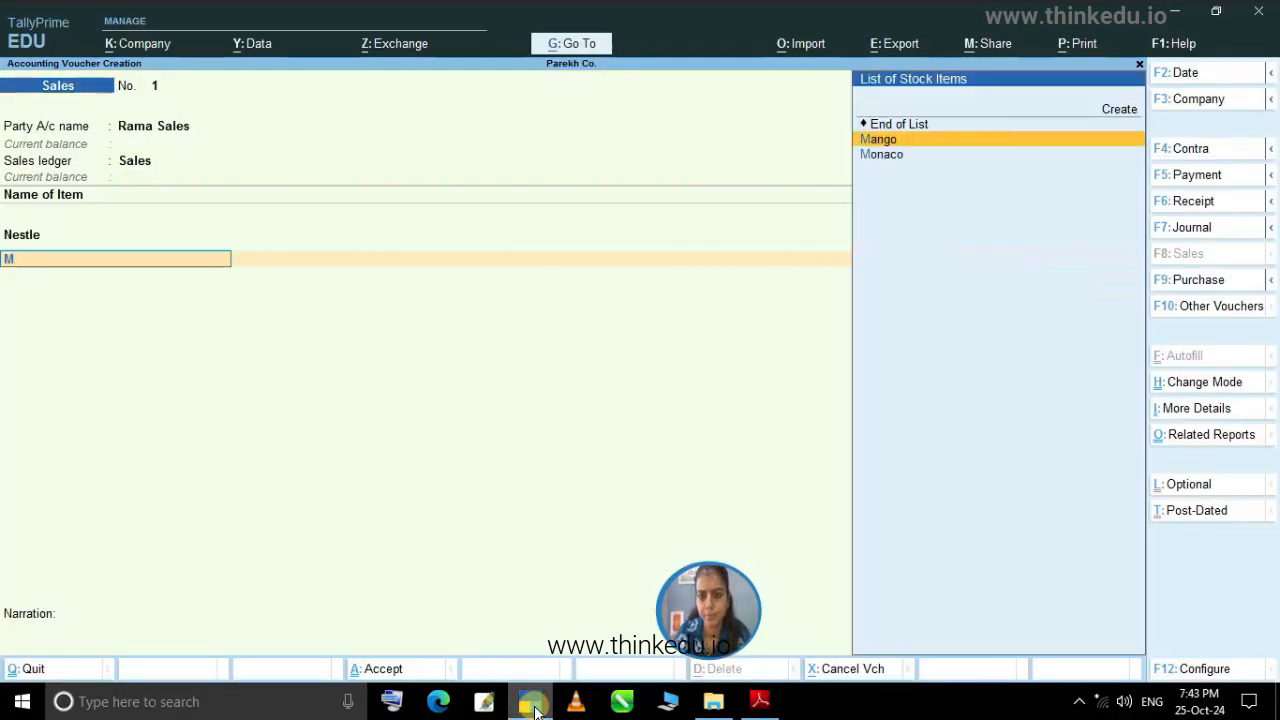
pyautogui.press('Return')
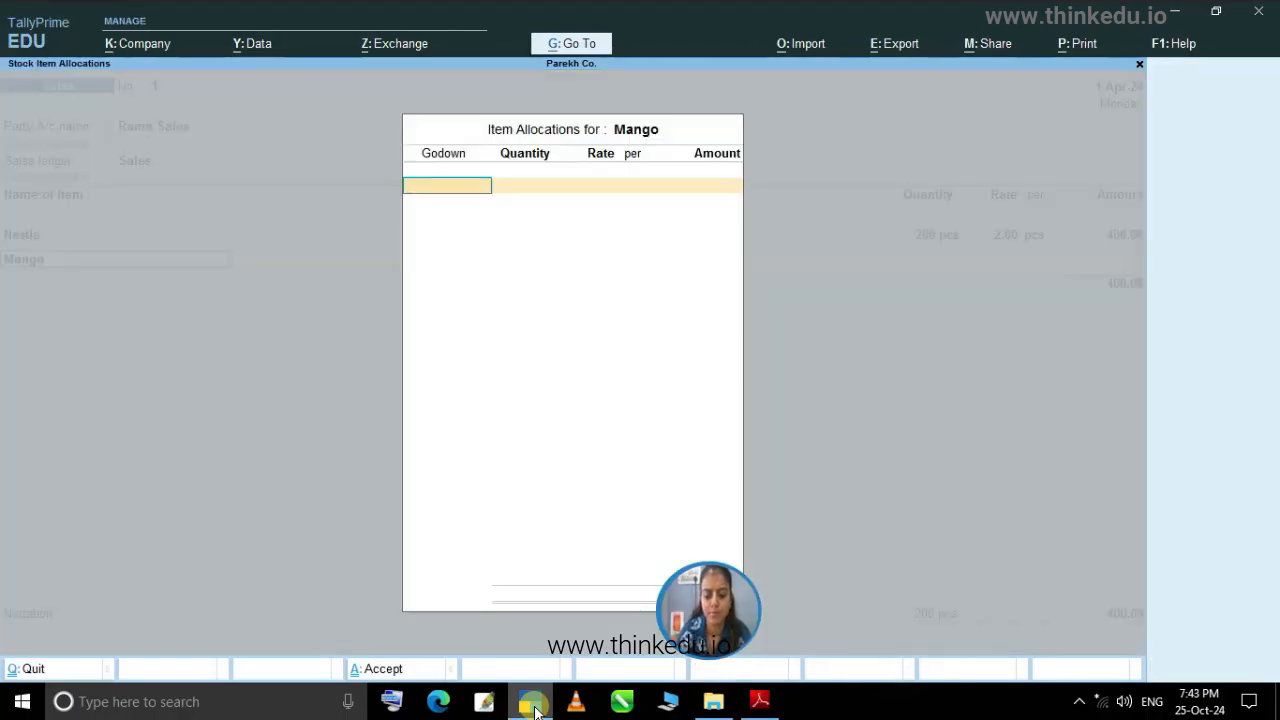
pyautogui.write('M')
pyautogui.press('Down')
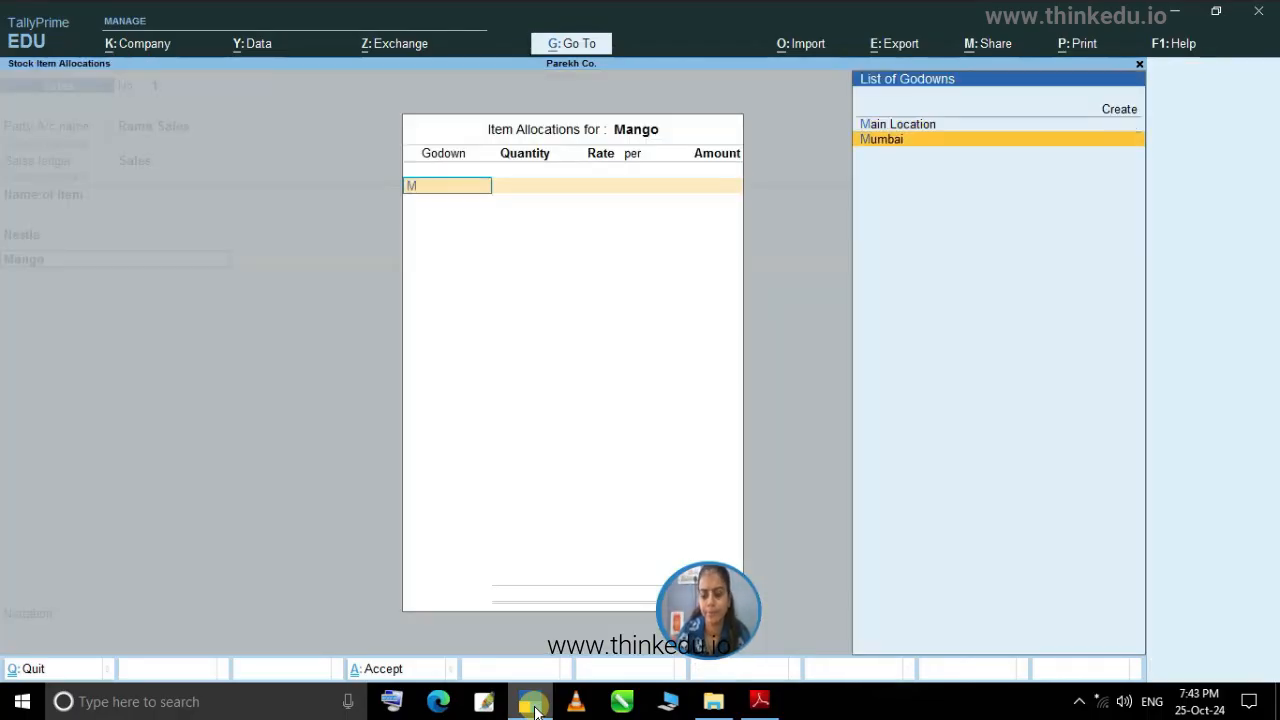
pyautogui.press('Return')
# Allocate 250 pcs of Mango at a rate of 1 per piece and close its item allocation.
pyautogui.write('250')
pyautogui.press('Return')
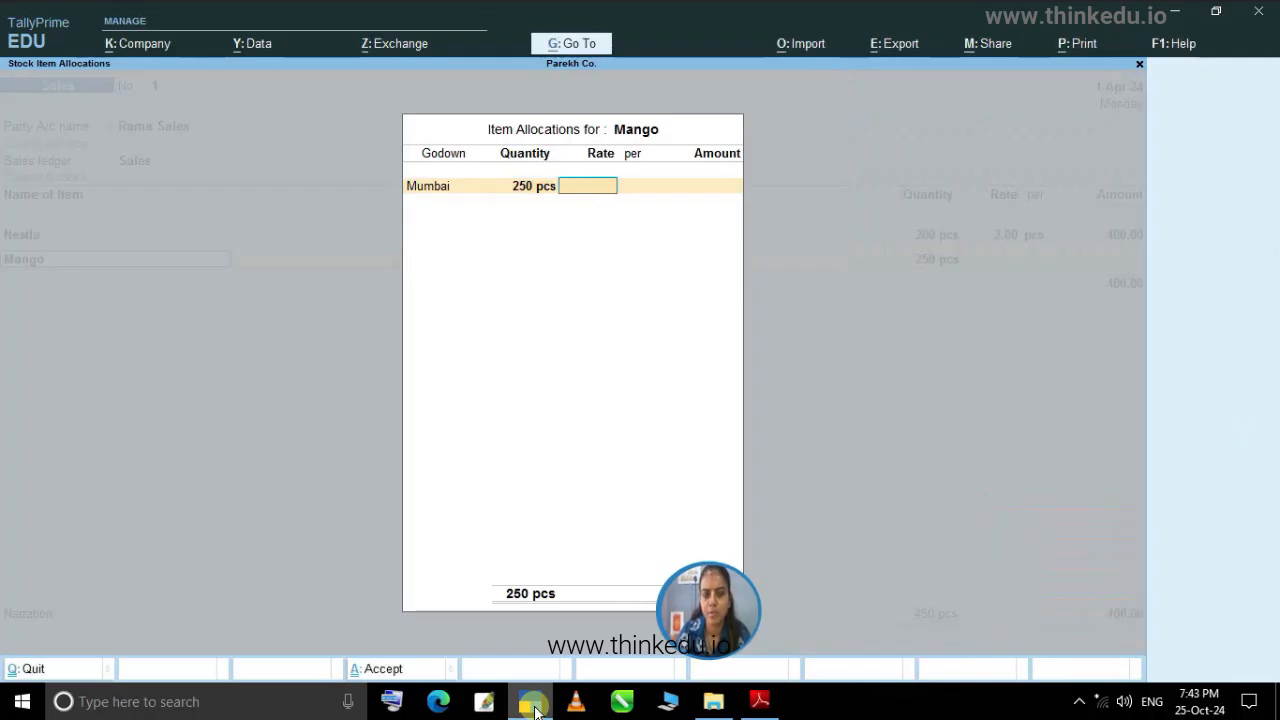
pyautogui.press('Return')
pyautogui.press('BackSpace')
pyautogui.press('BackSpace')
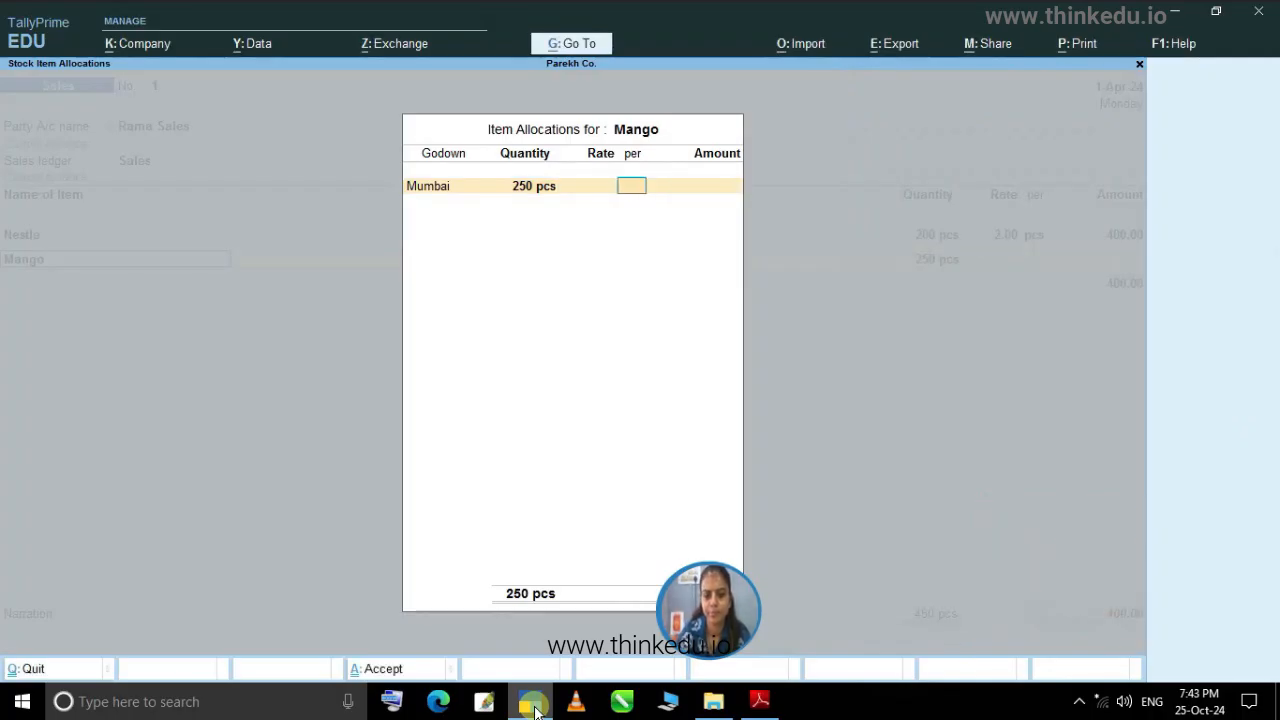
pyautogui.write('1')
pyautogui.press('Return')
pyautogui.press('Return')
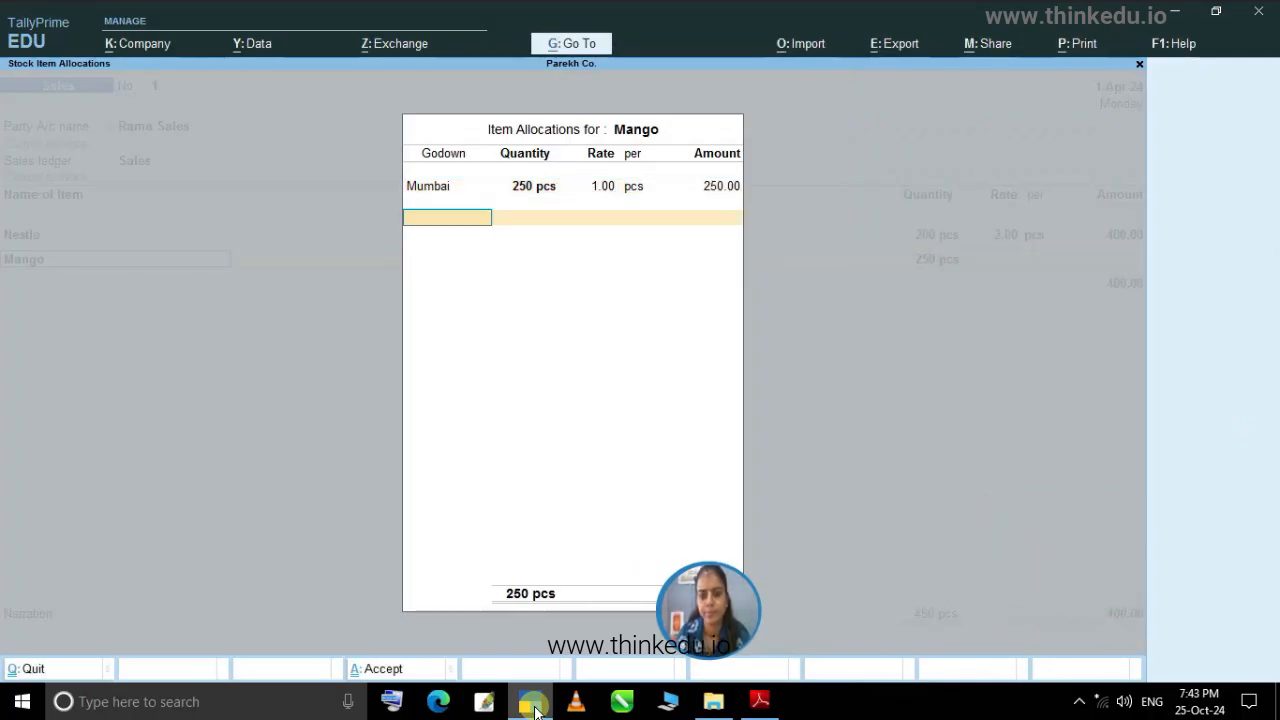
pyautogui.press('Return')
# Accept the Mango line amount with GST rate and HSN/SAC details as per Masters/Company.
pyautogui.press('Return')
pyautogui.press('Return')
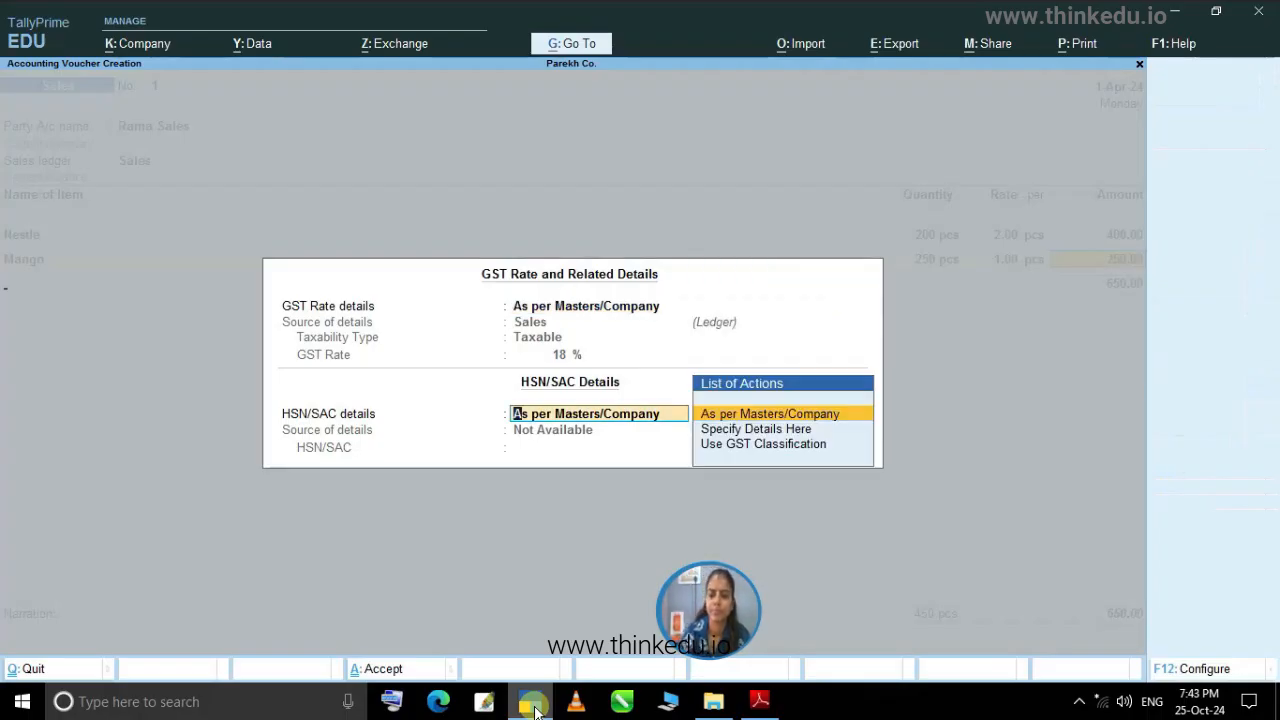
pyautogui.press('Return')
pyautogui.press('BackSpace')
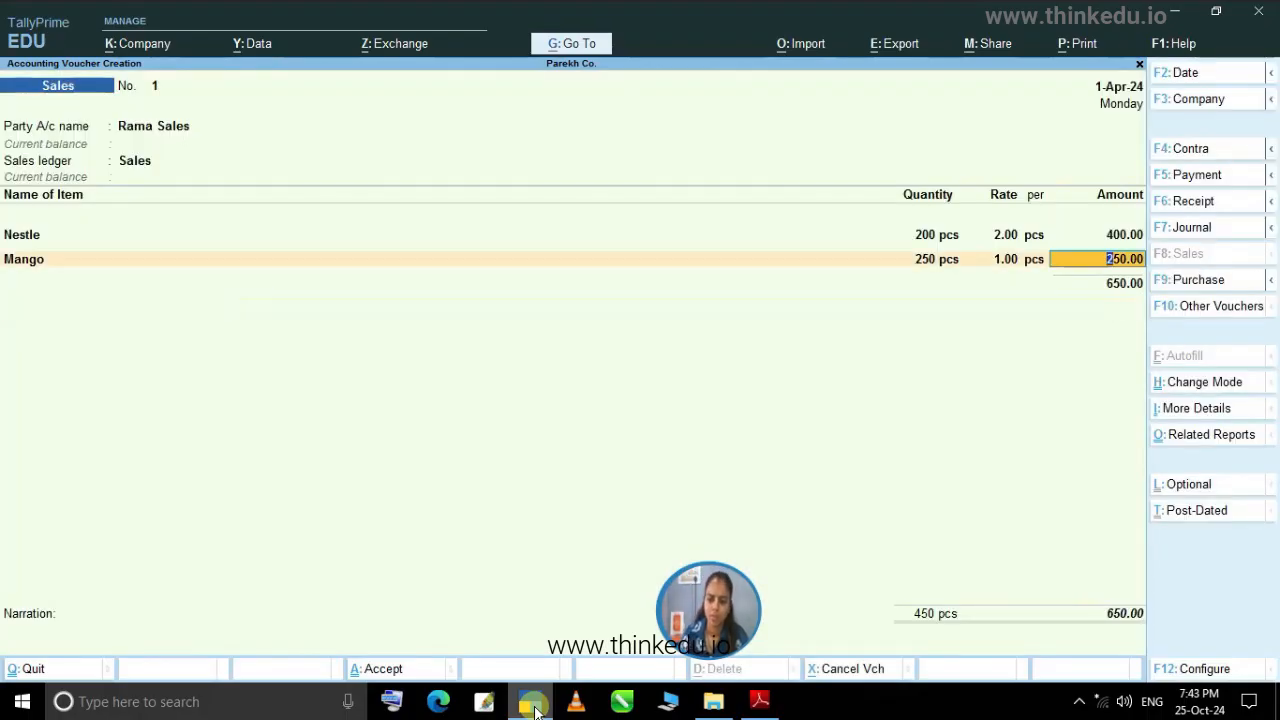
pyautogui.press('Return')
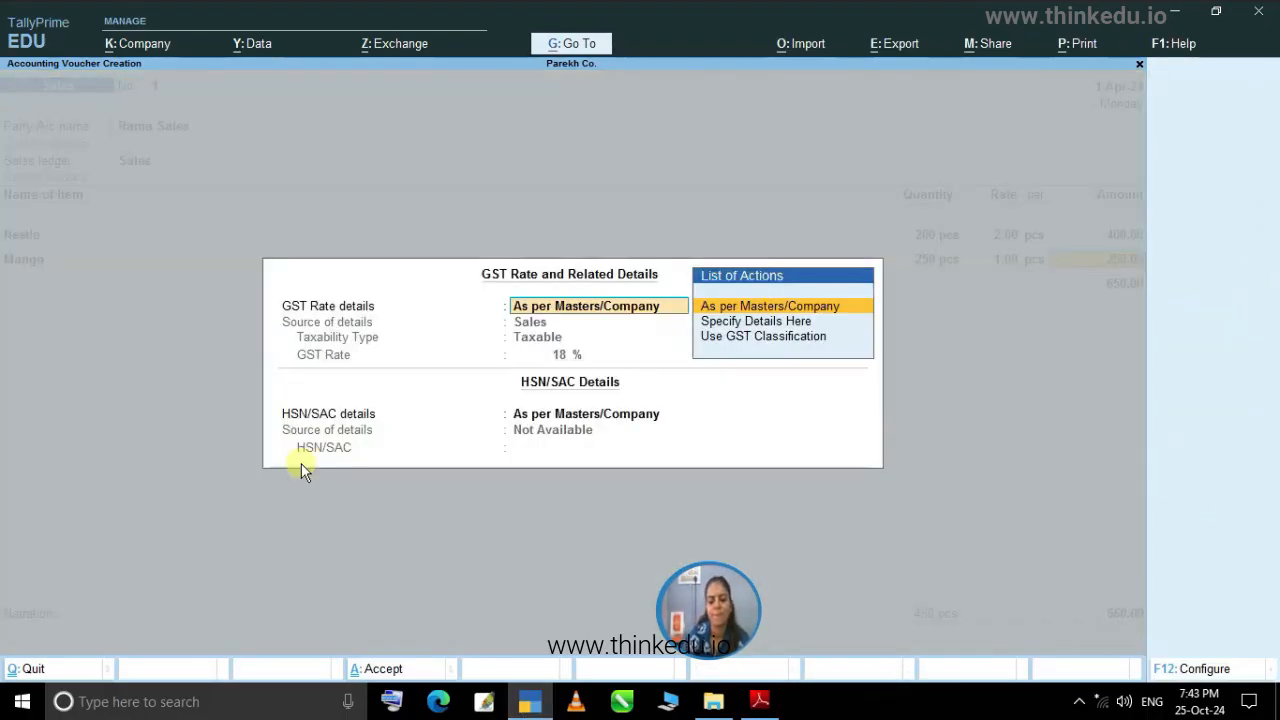
pyautogui.press('Return')
pyautogui.press('Return')
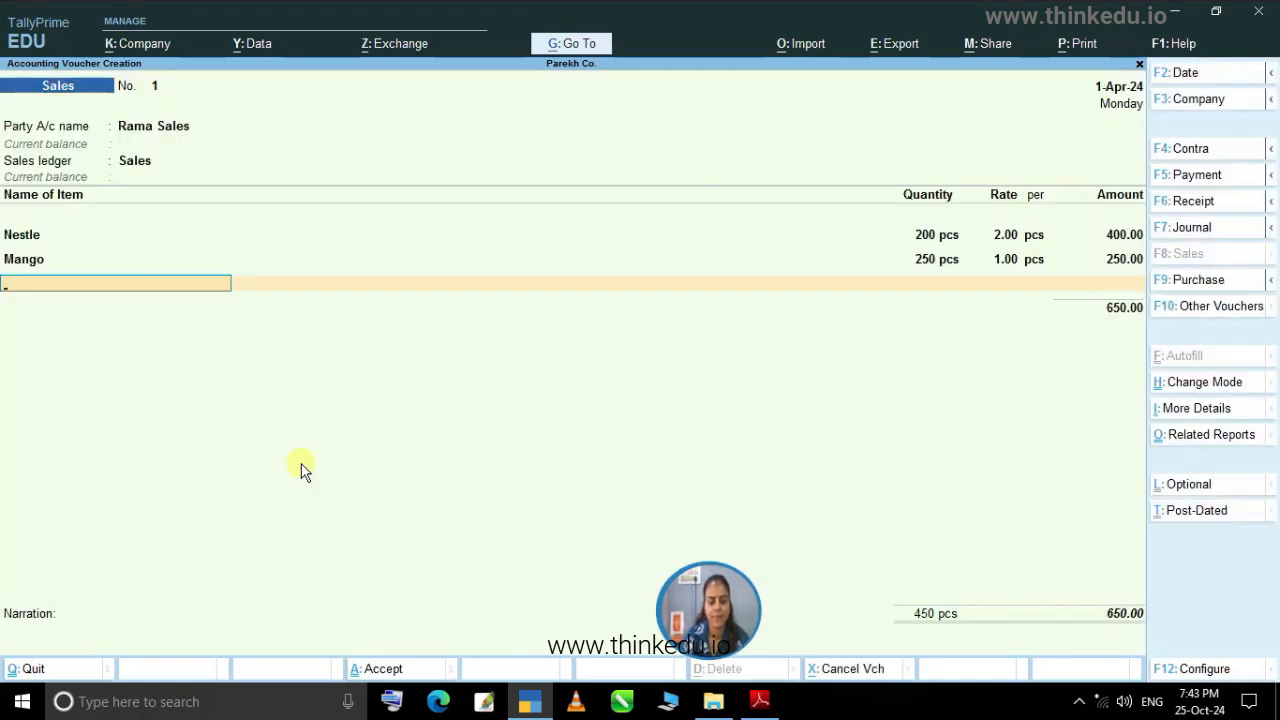
# Check the biscuit items in the PDF and add Monaco to the sales voucher from the Mumbai godown.
pyautogui.click(530, 701)
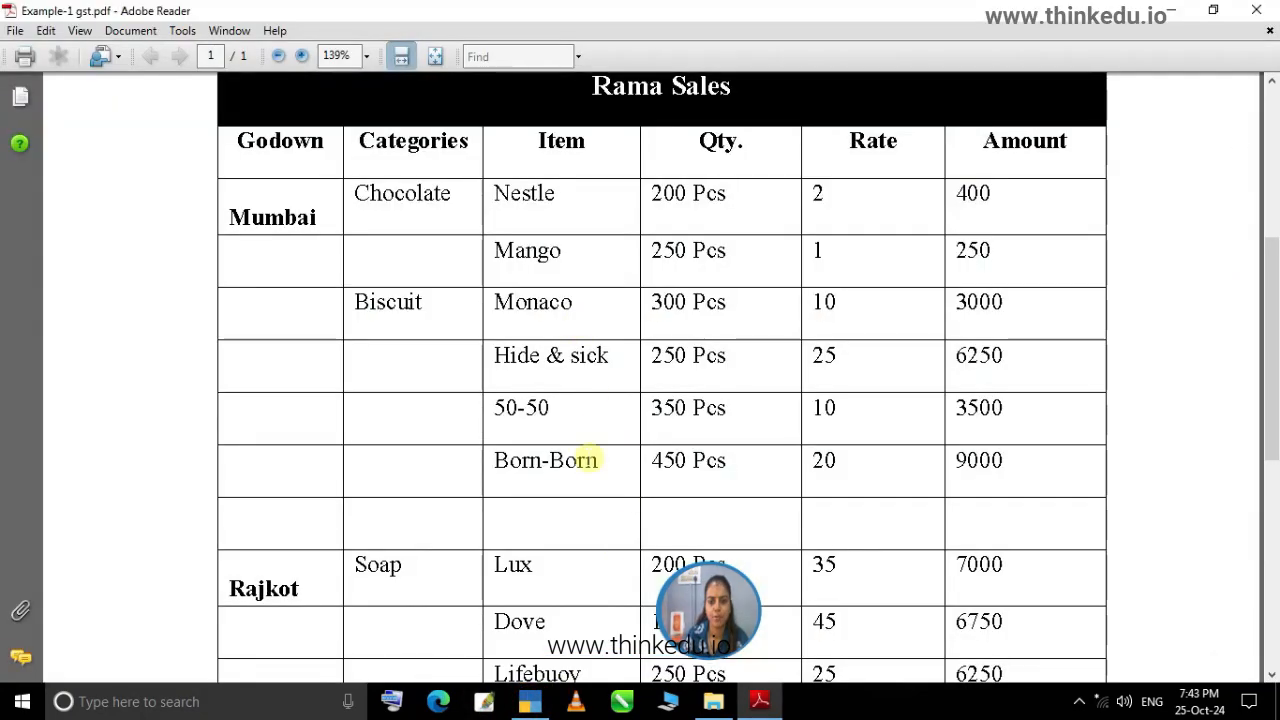
pyautogui.click(547, 705)
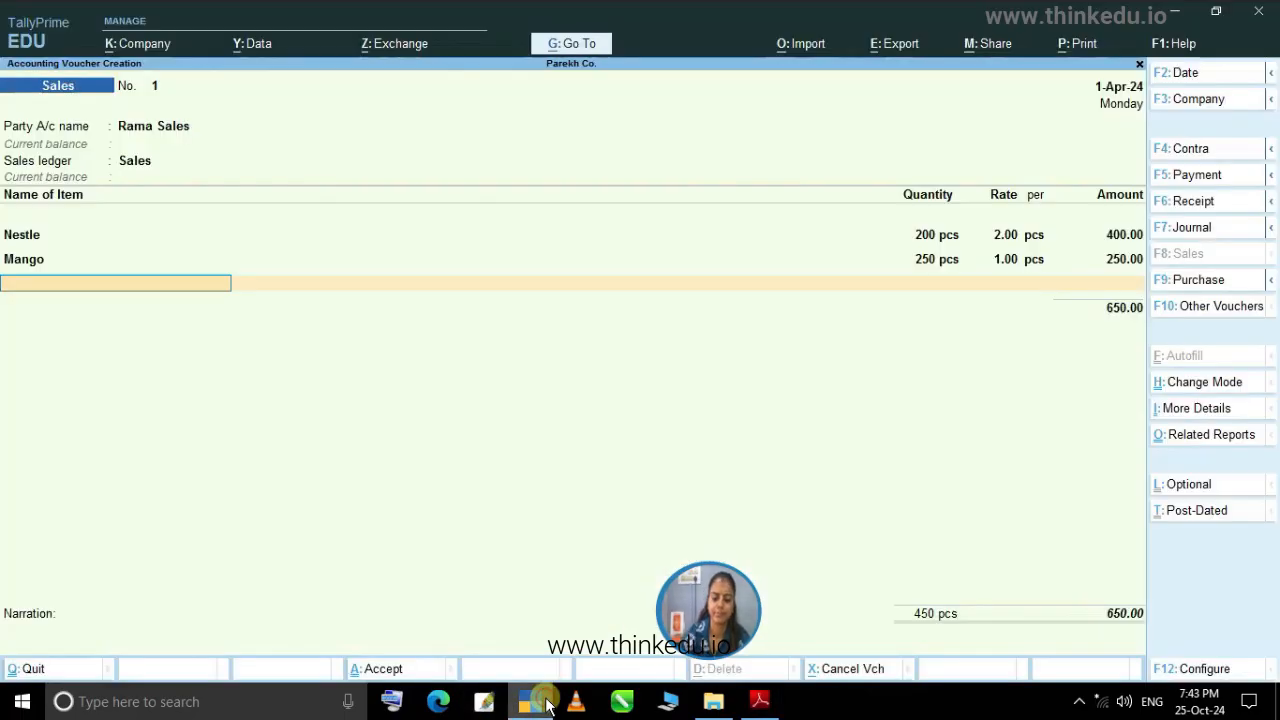
pyautogui.write('Mo')
pyautogui.press('Return')
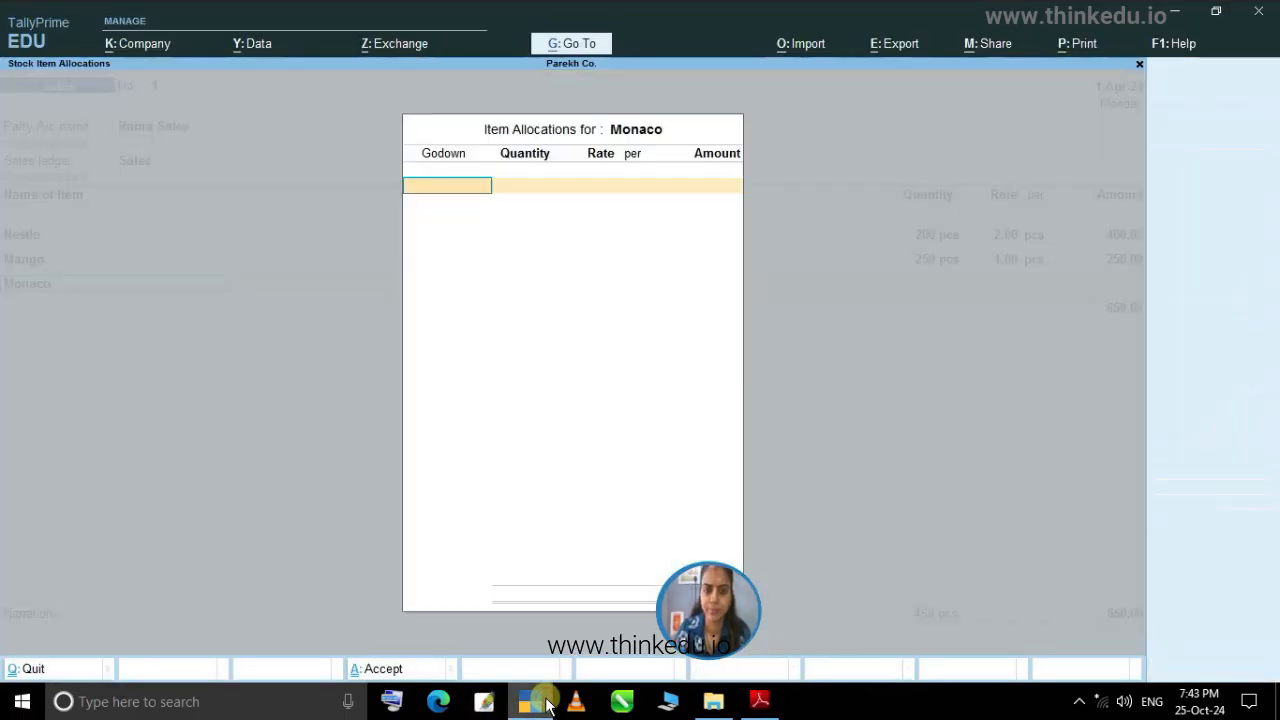
pyautogui.write('M')
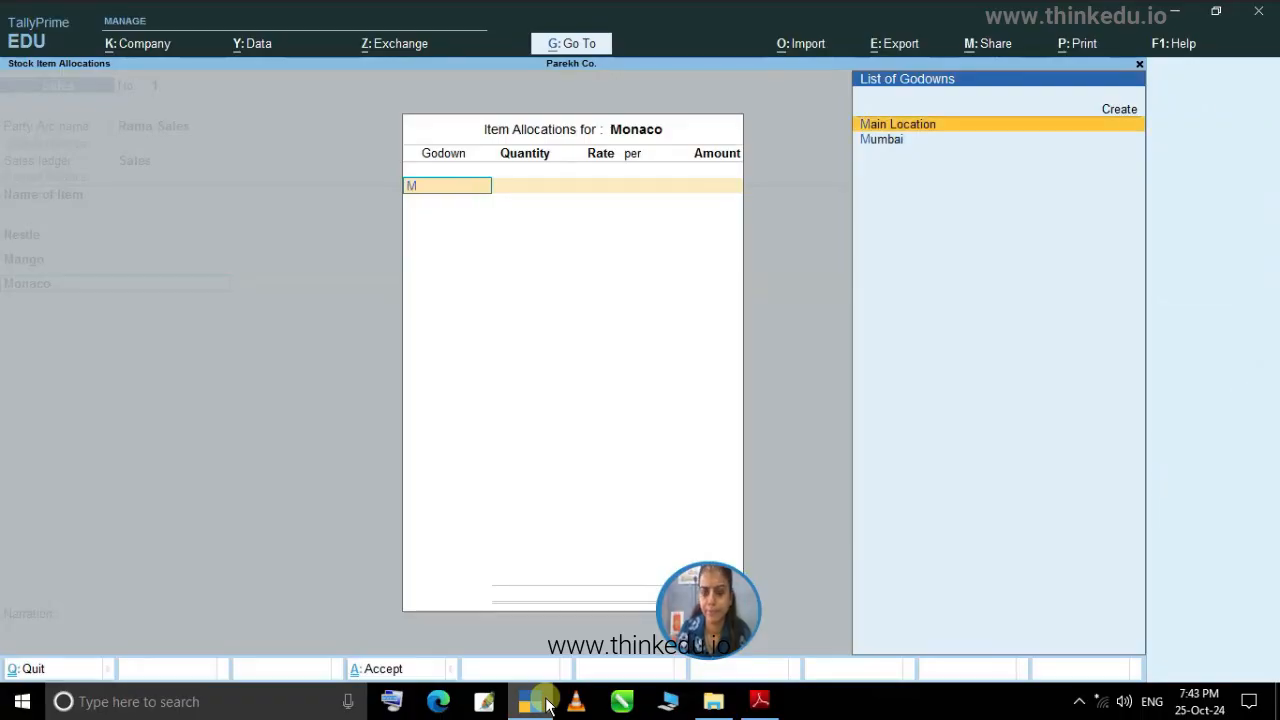
pyautogui.press('Down')
pyautogui.press('Return')
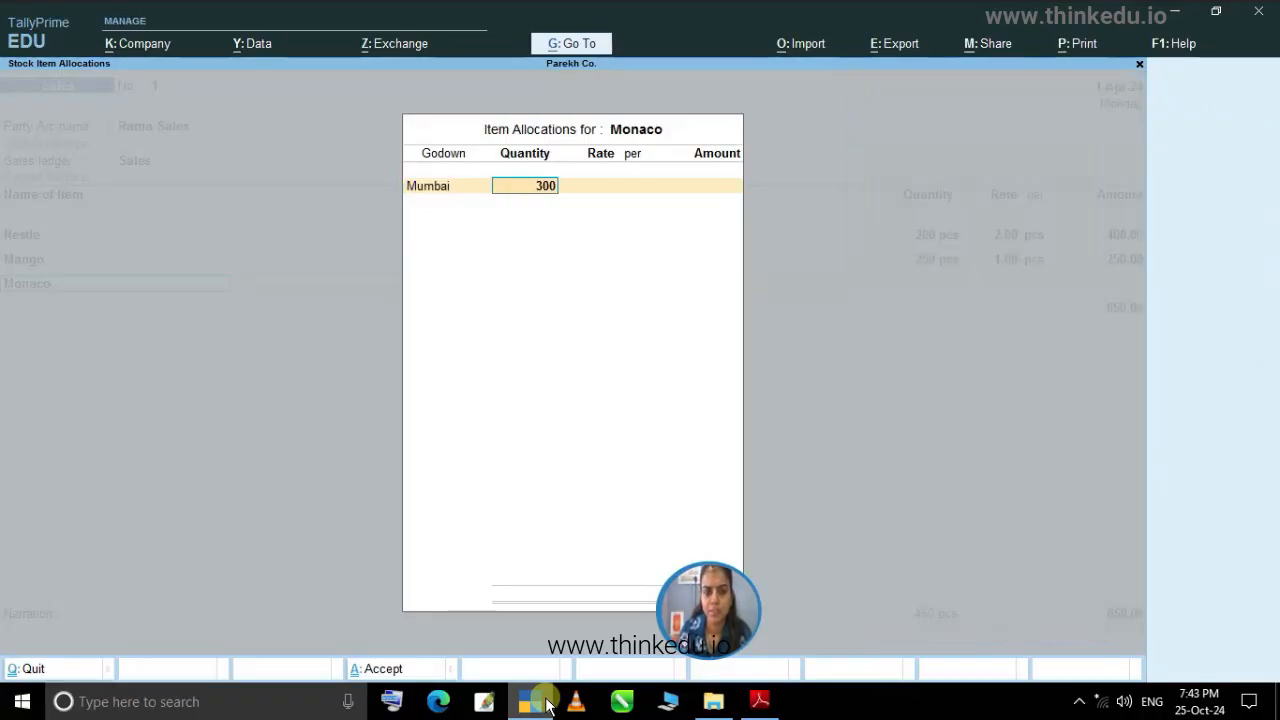
# Allocate 300 pcs of Monaco at a rate of 10 per piece and finish its item allocation.
pyautogui.write('300')
pyautogui.press('Return')
pyautogui.press('Return')
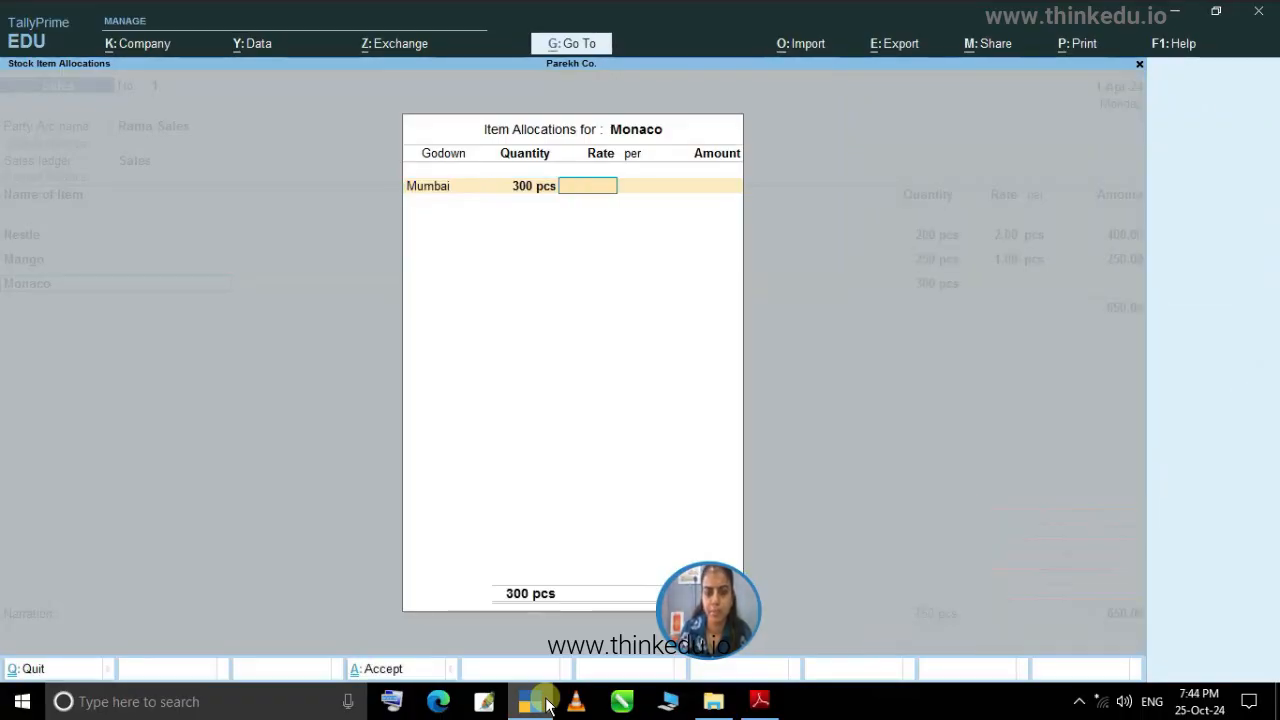
pyautogui.write('10')
pyautogui.press('Return')
pyautogui.press('Return')
pyautogui.press('Return')
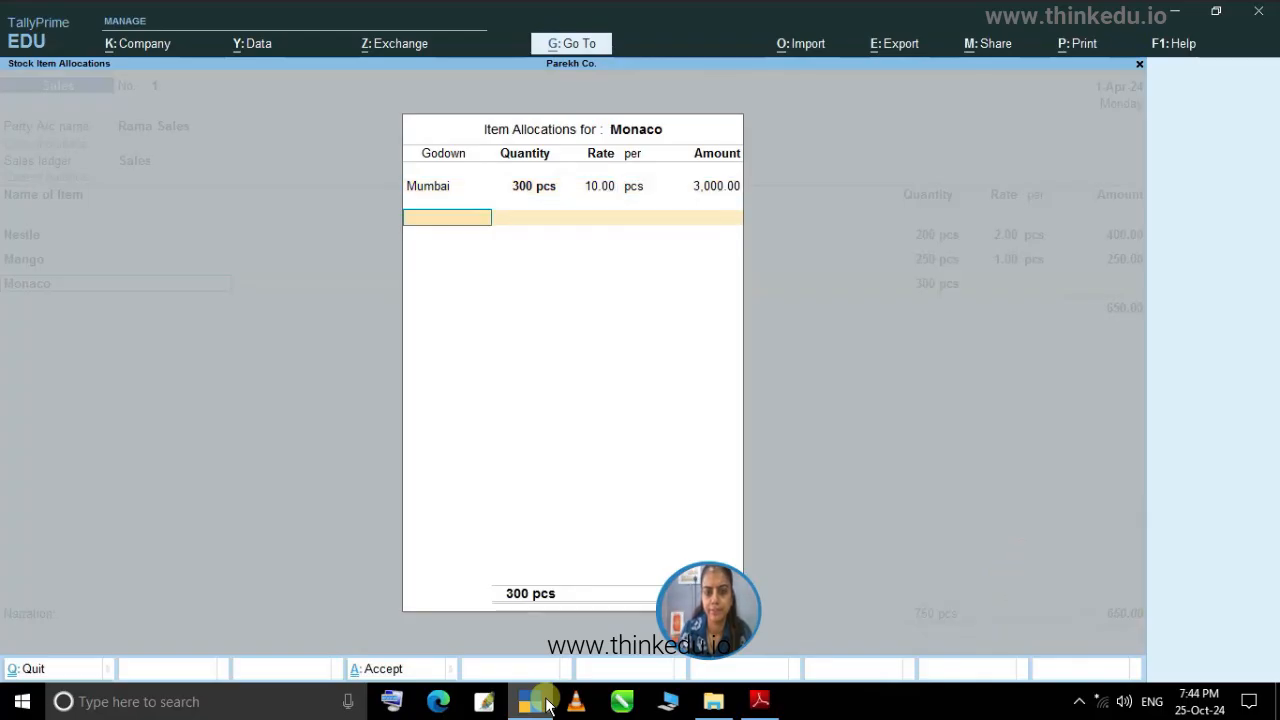
pyautogui.press('Return')
# Accept the Monaco line amount, leaving its GST rate and HSN/SAC details as per Masters/Company.
pyautogui.press('Return')
pyautogui.press('Return')
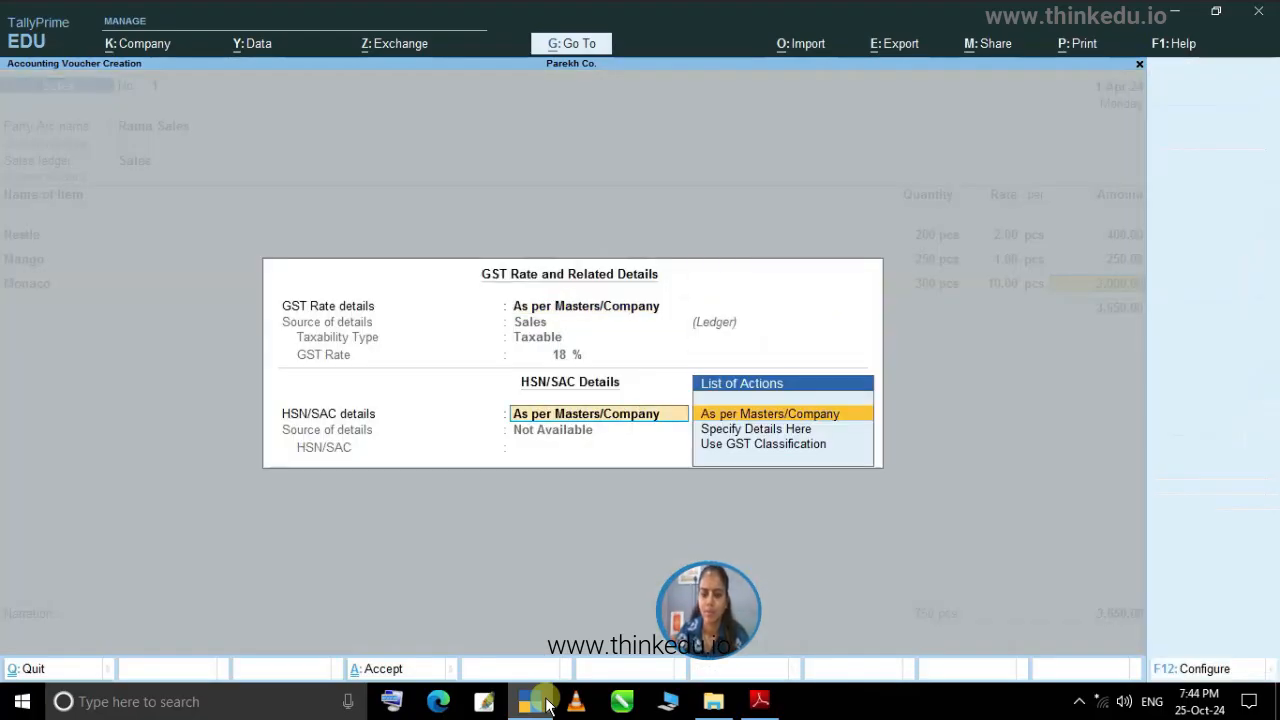
pyautogui.press('Return')
# Check the next biscuit in the PDF and add Hide&Sick to the sales voucher from the Mumbai godown.
pyautogui.click(548, 706)
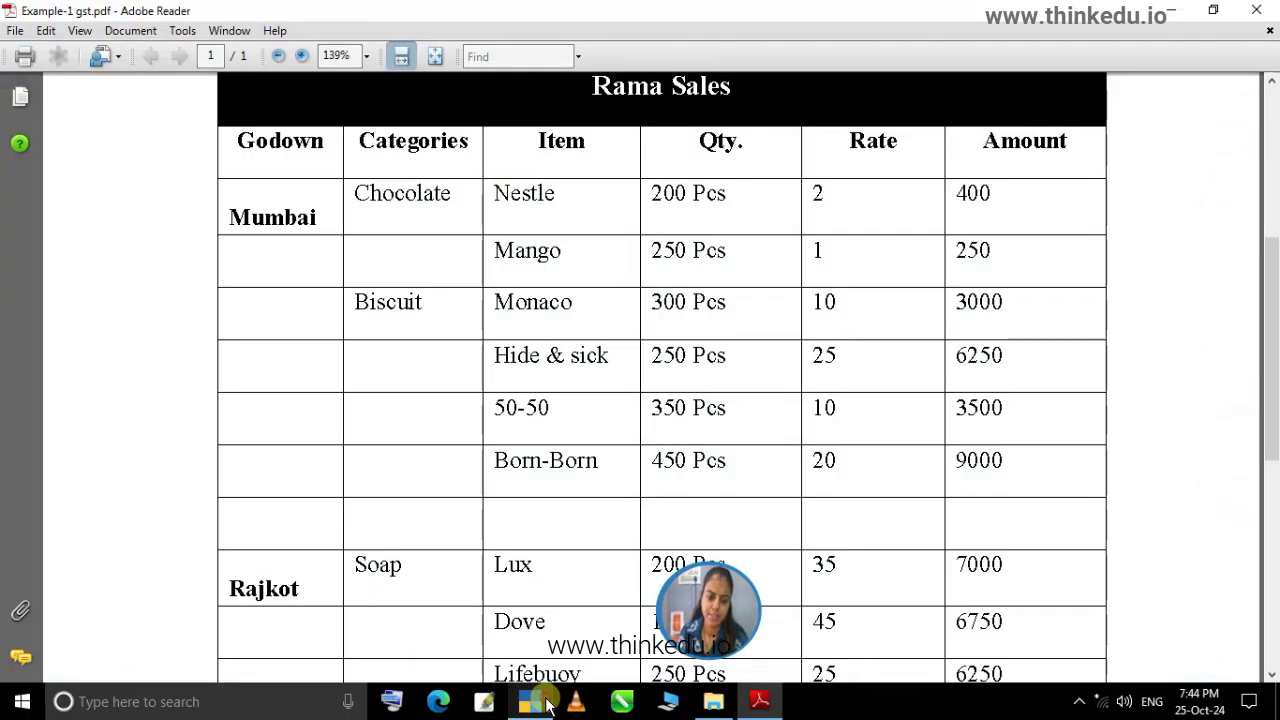
pyautogui.click(548, 706)
pyautogui.write('H')
pyautogui.press('Return')
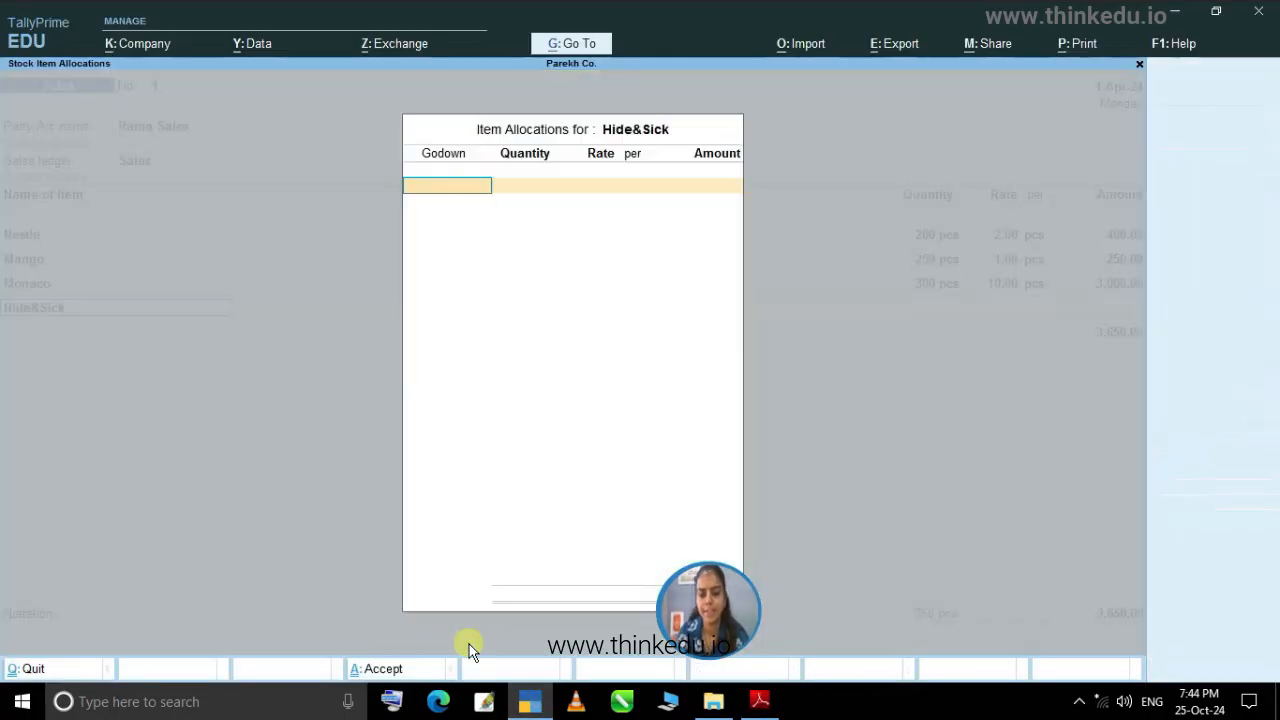
pyautogui.write('M')
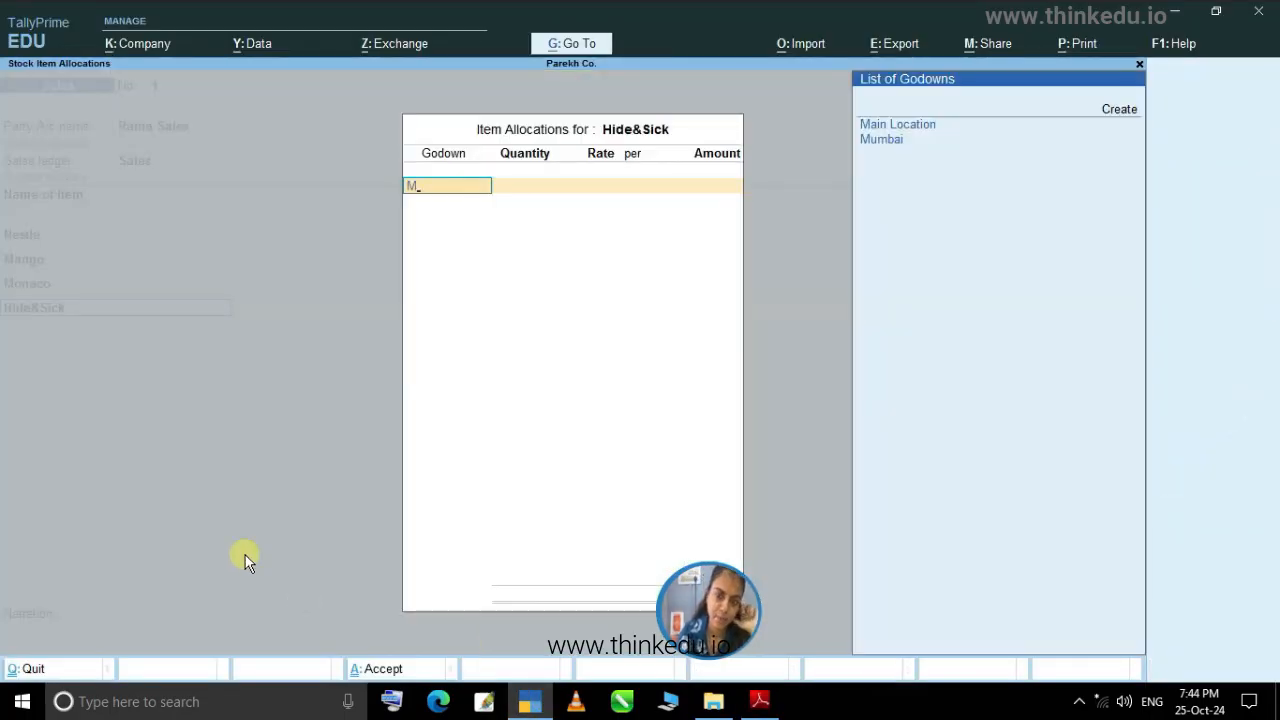
pyautogui.press('Down')
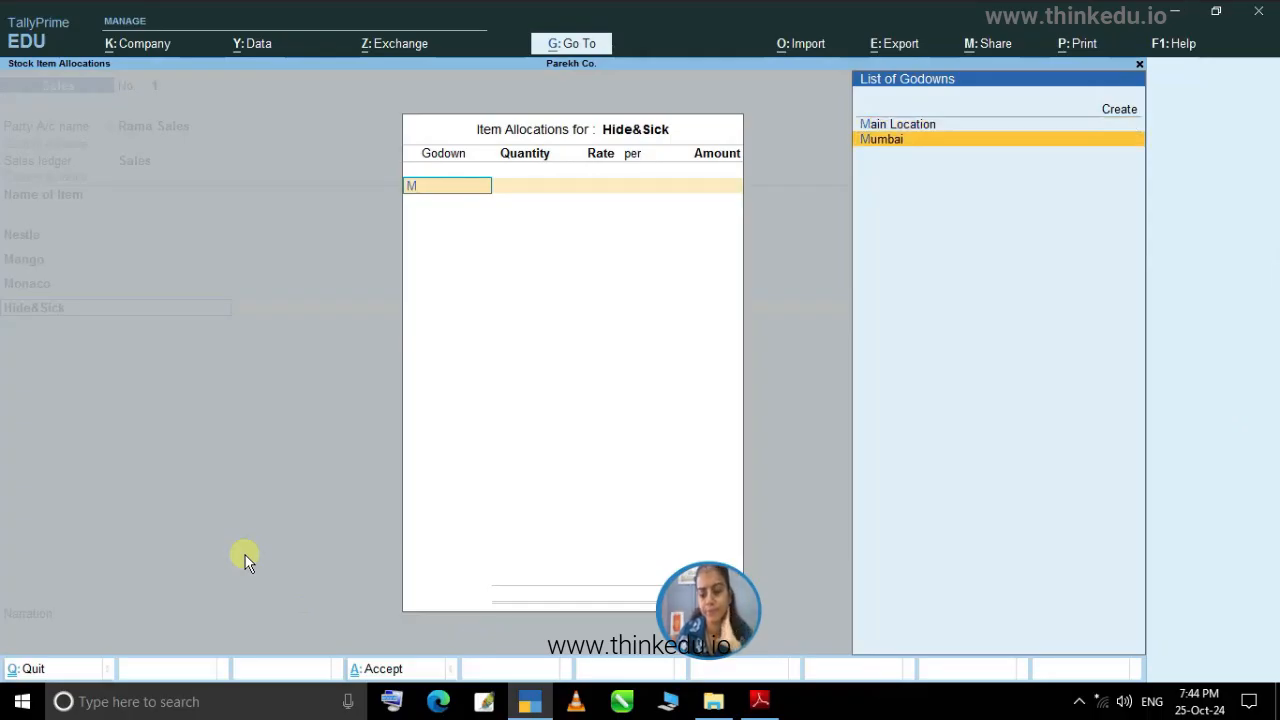
pyautogui.press('Return')
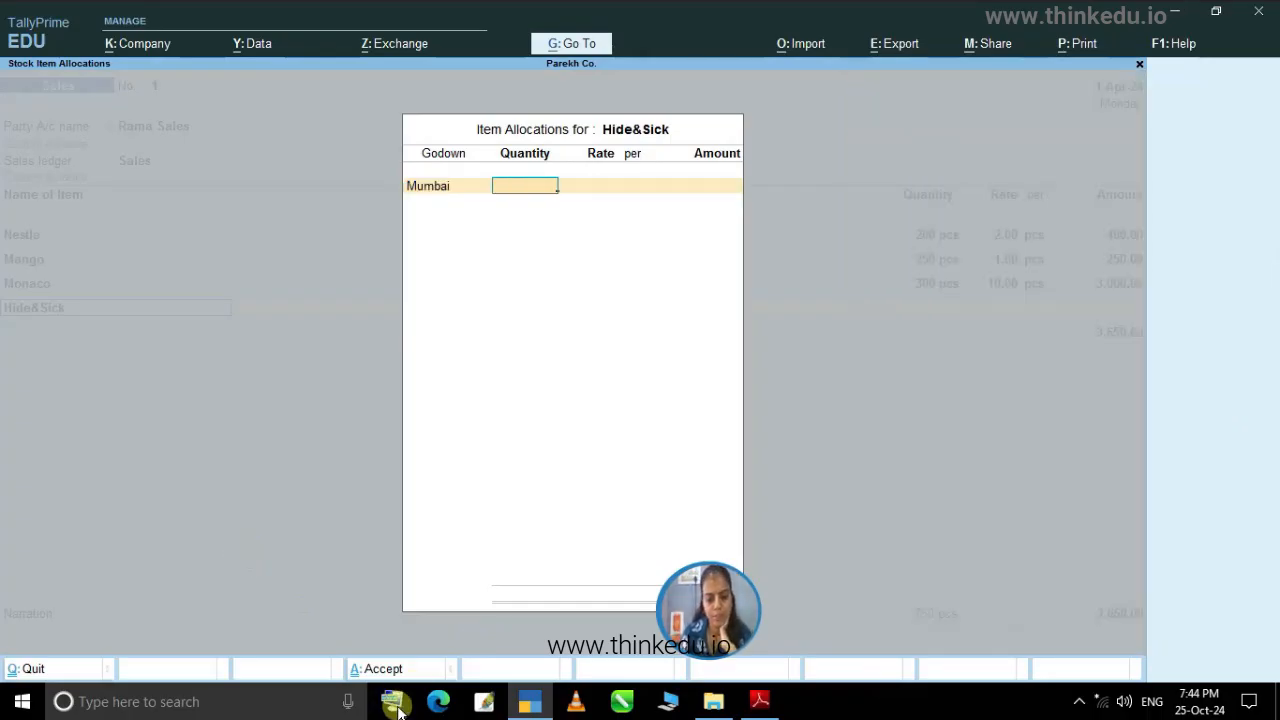
# Check Hide&Sick's figures in the PDF, allocate 250 pcs at a rate of 25 per piece, and finish its item allocation.
pyautogui.click(760, 701)
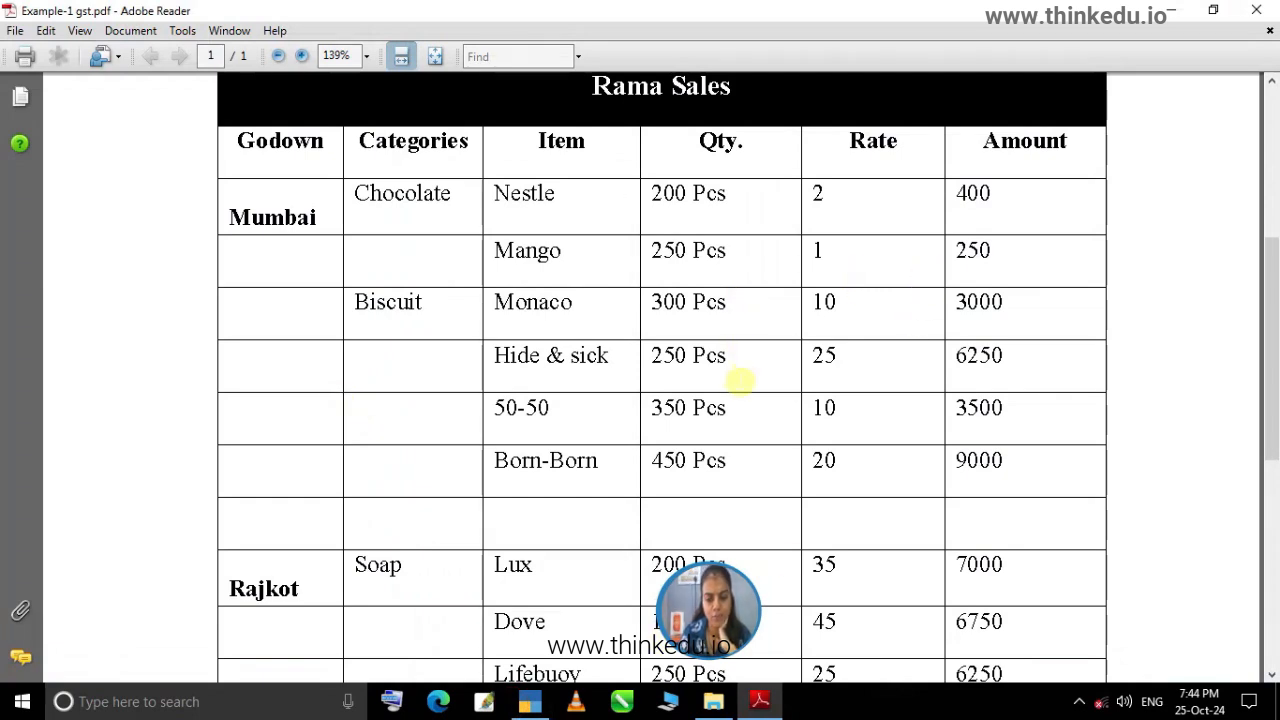
pyautogui.click(533, 704)
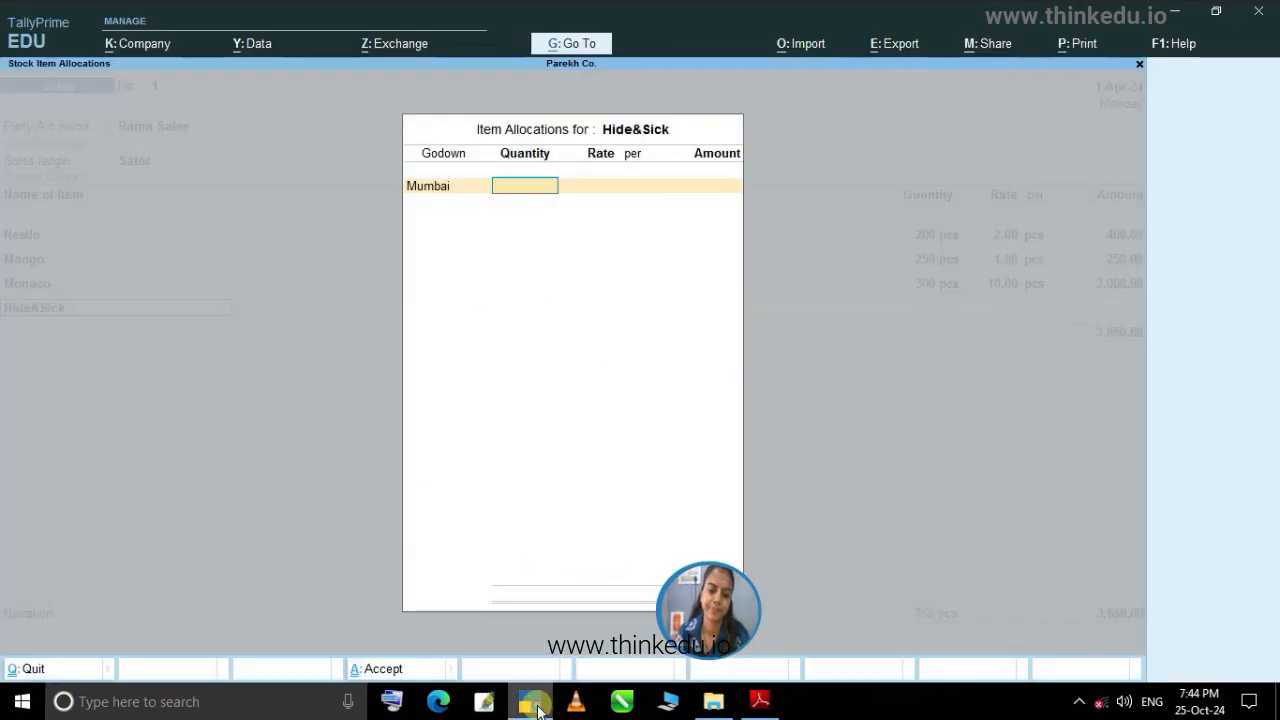
pyautogui.write('250')
pyautogui.press('Return')
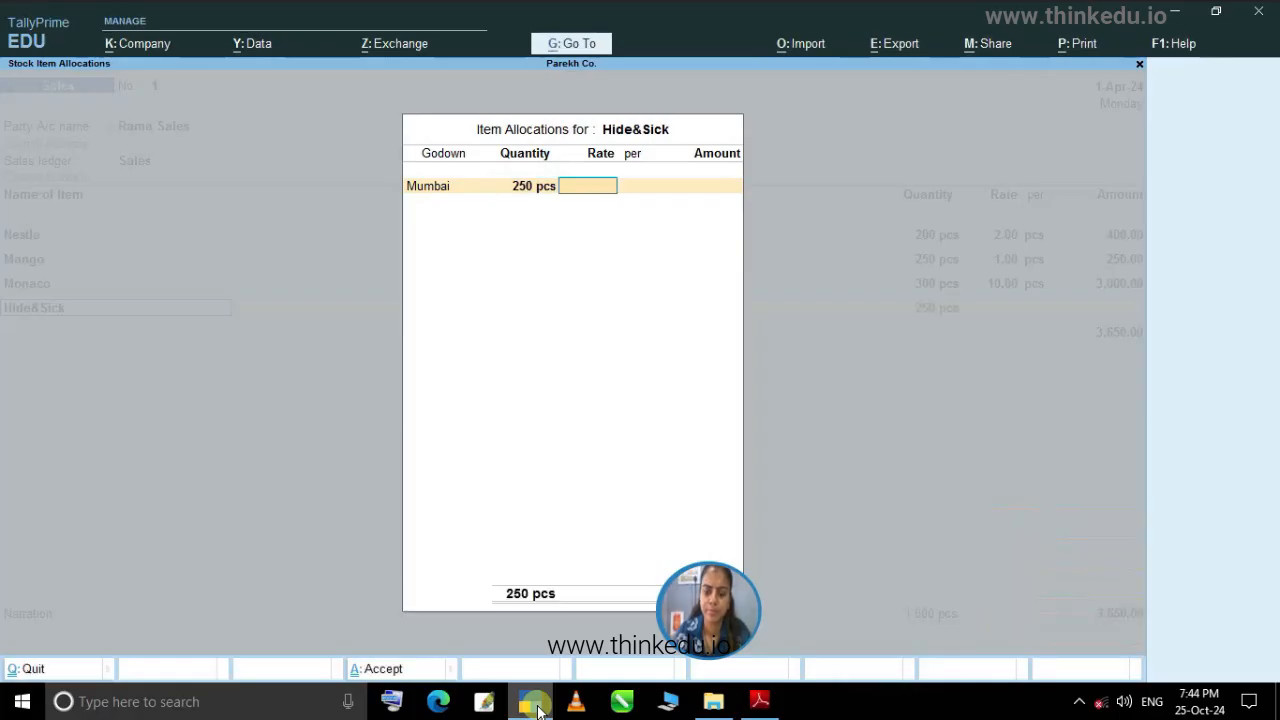
pyautogui.write('25')
pyautogui.press('Return')
pyautogui.press('Return')
pyautogui.press('Return')
pyautogui.press('Return')
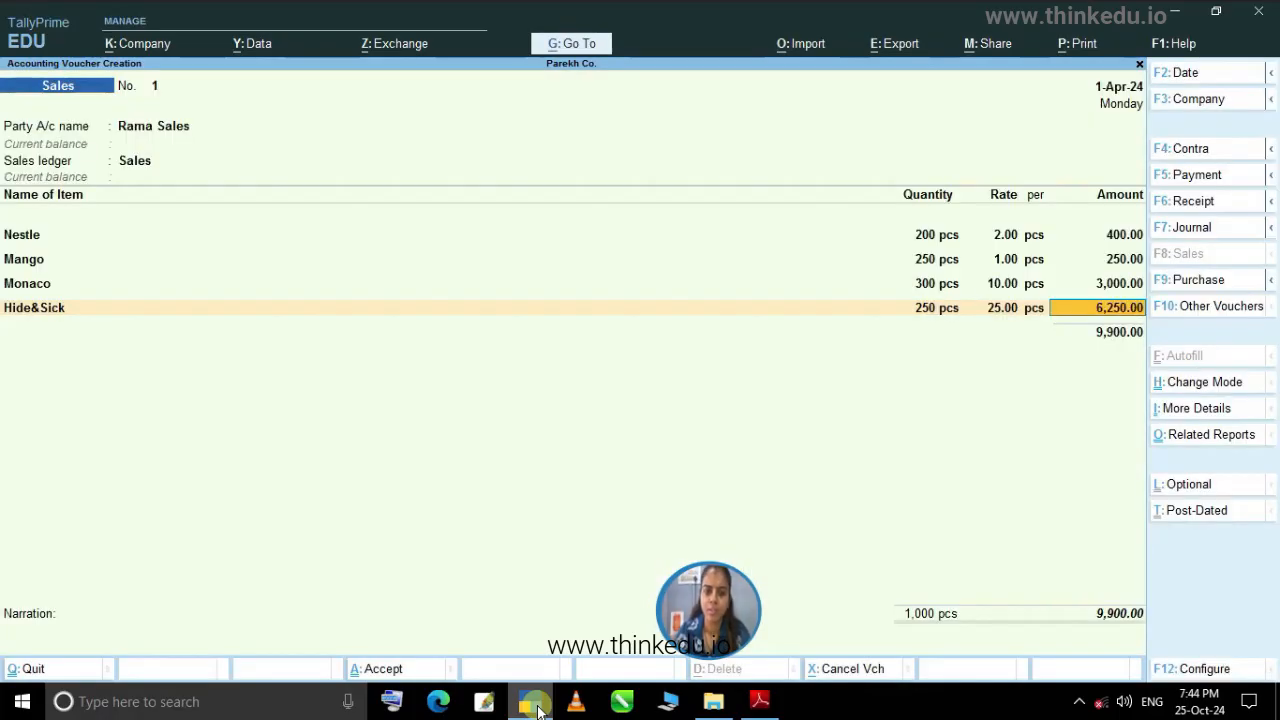
# Accept the Hide&Sick line amount, keeping its GST rate and HSN/SAC details as per Masters/Company.
pyautogui.press('Return')
pyautogui.press('Return')
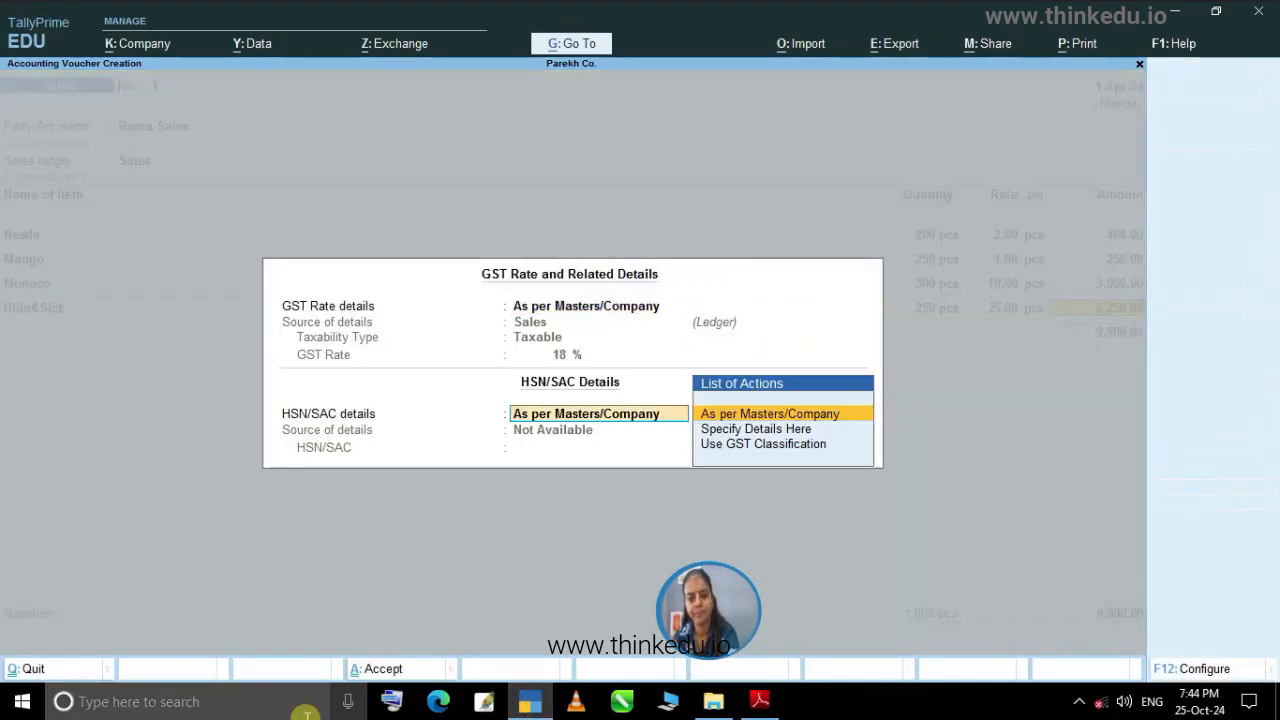
pyautogui.press('Return')
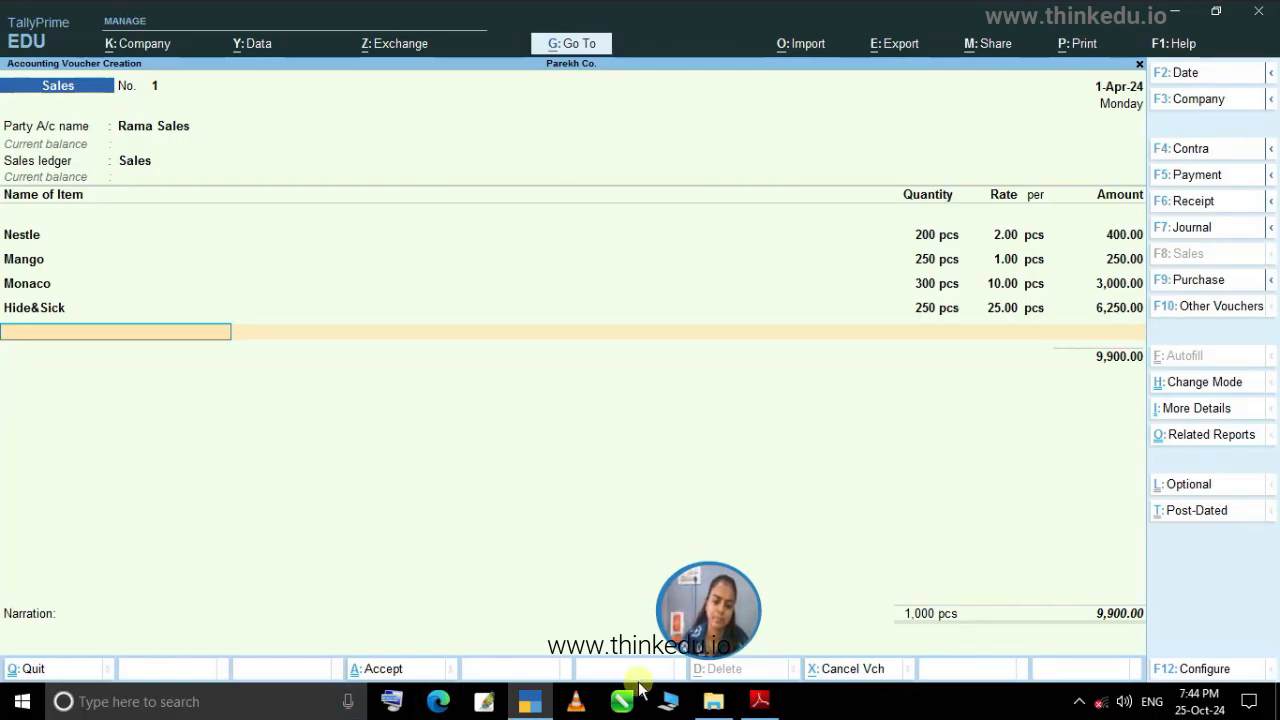
# Check the next item in the PDF and add 50-50 to the sales voucher from the Mumbai godown.
pyautogui.click(540, 700)
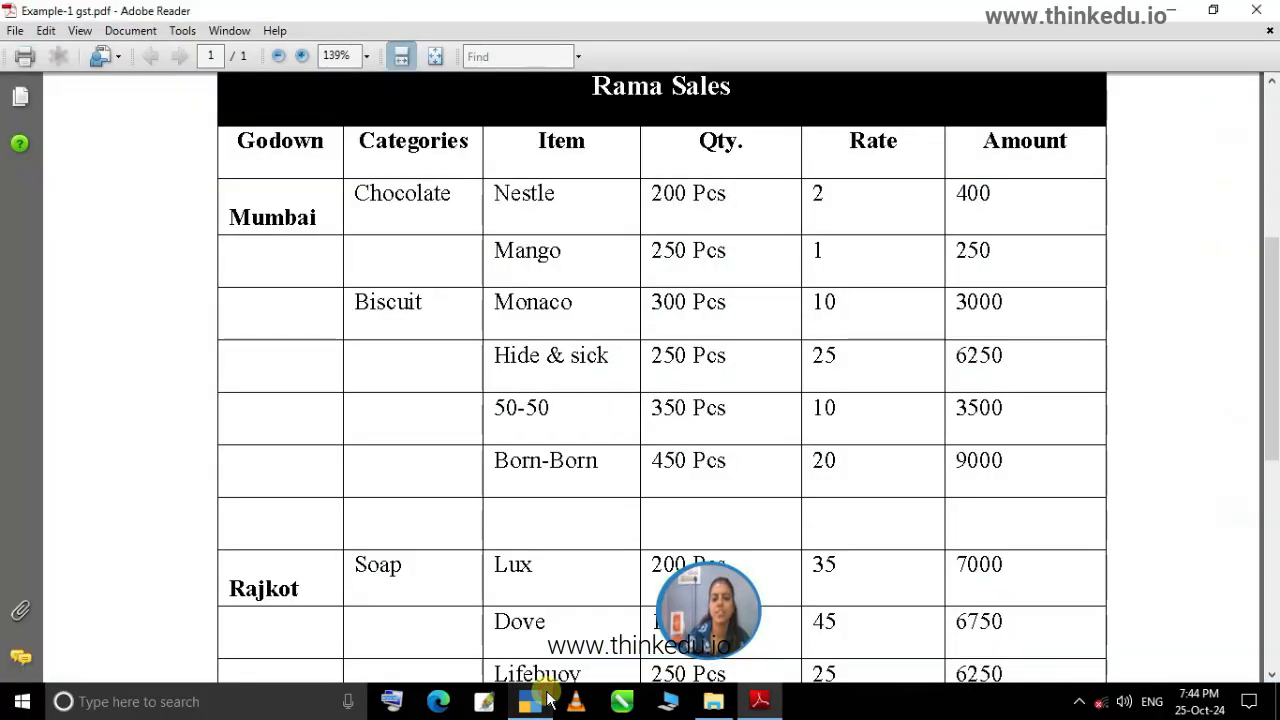
pyautogui.click(535, 700)
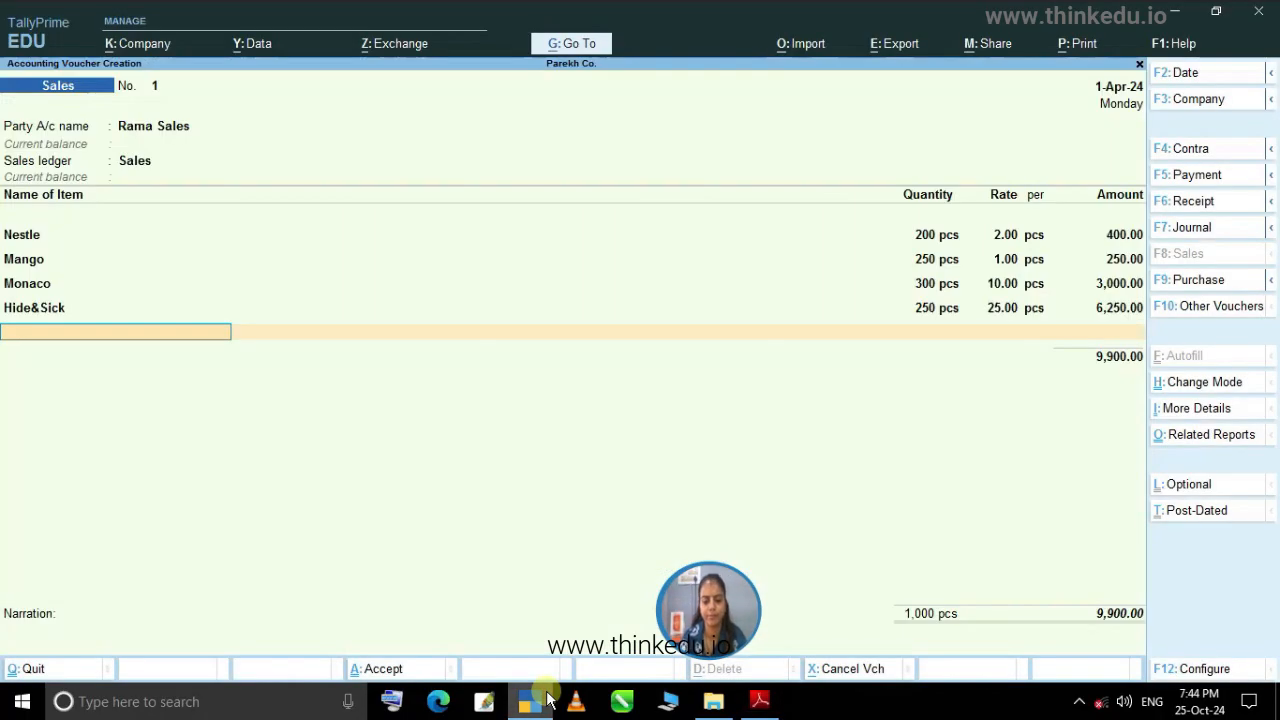
pyautogui.write('5')
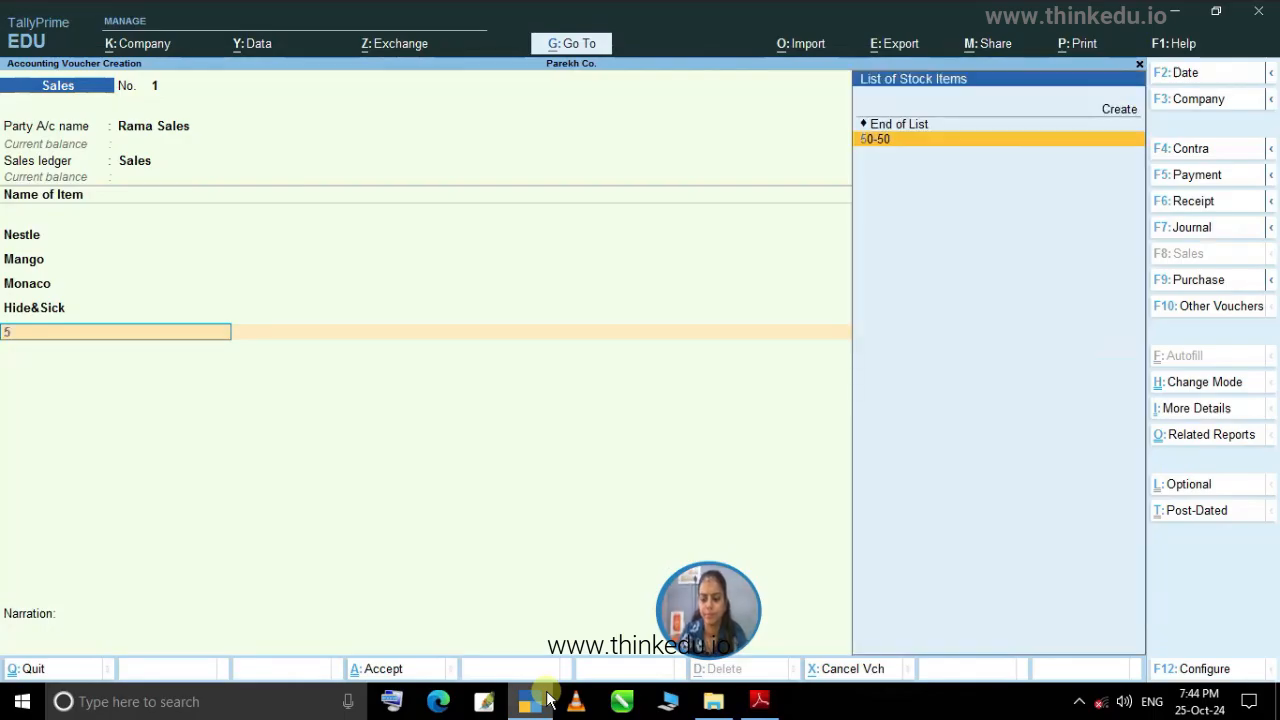
pyautogui.press('Return')
pyautogui.write('M')
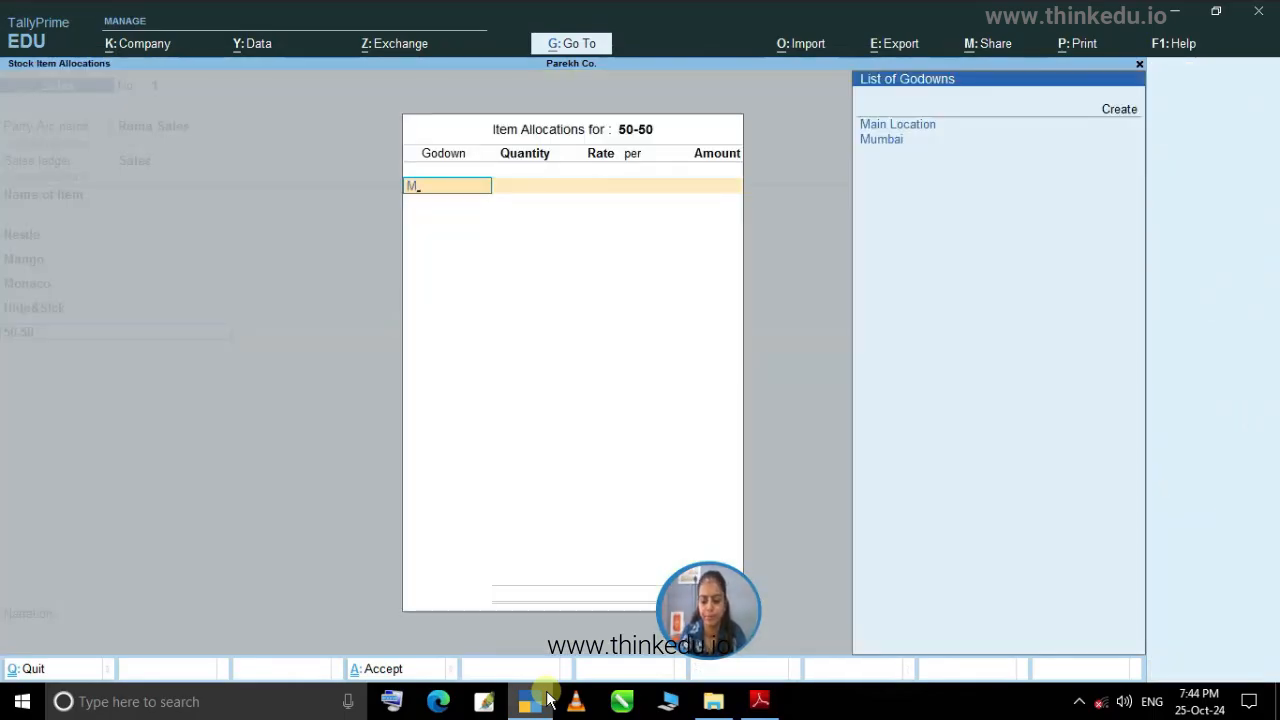
pyautogui.press('Down')
pyautogui.press('Return')
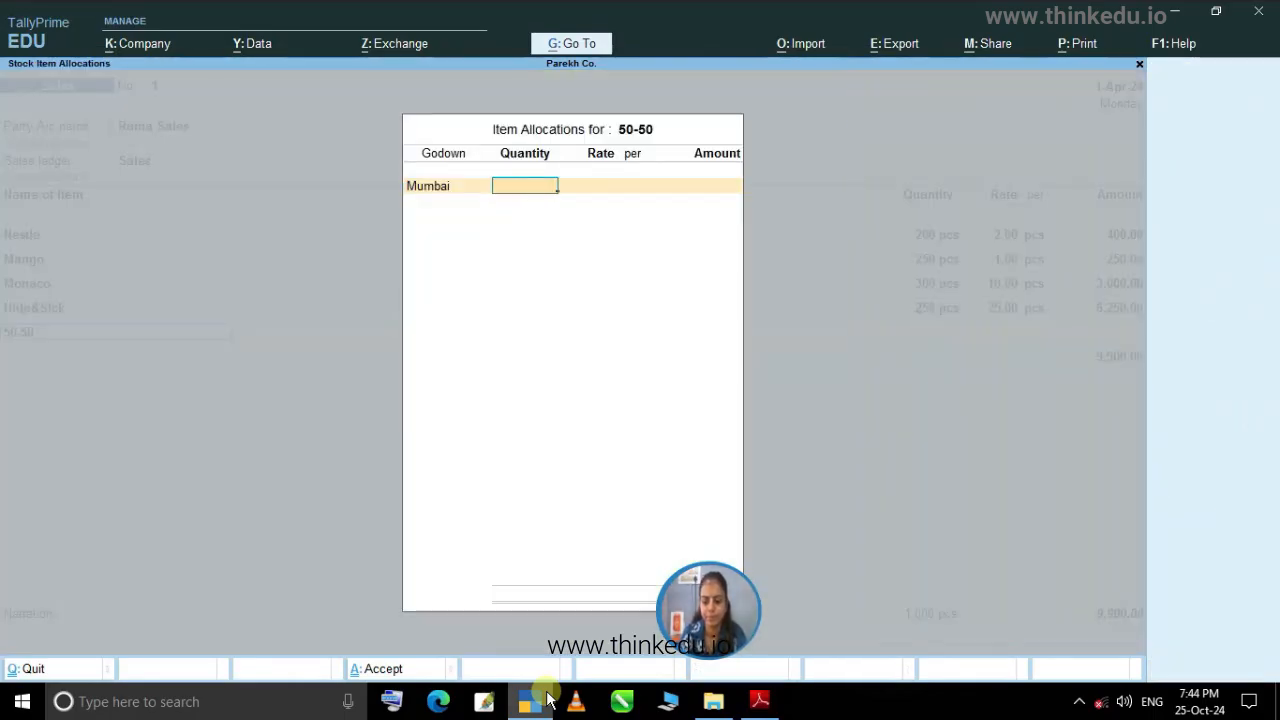
# Allocate 350 pcs of 50-50 at a rate of 10 per piece and finish its item allocation.
pyautogui.write('350')
pyautogui.press('Return')
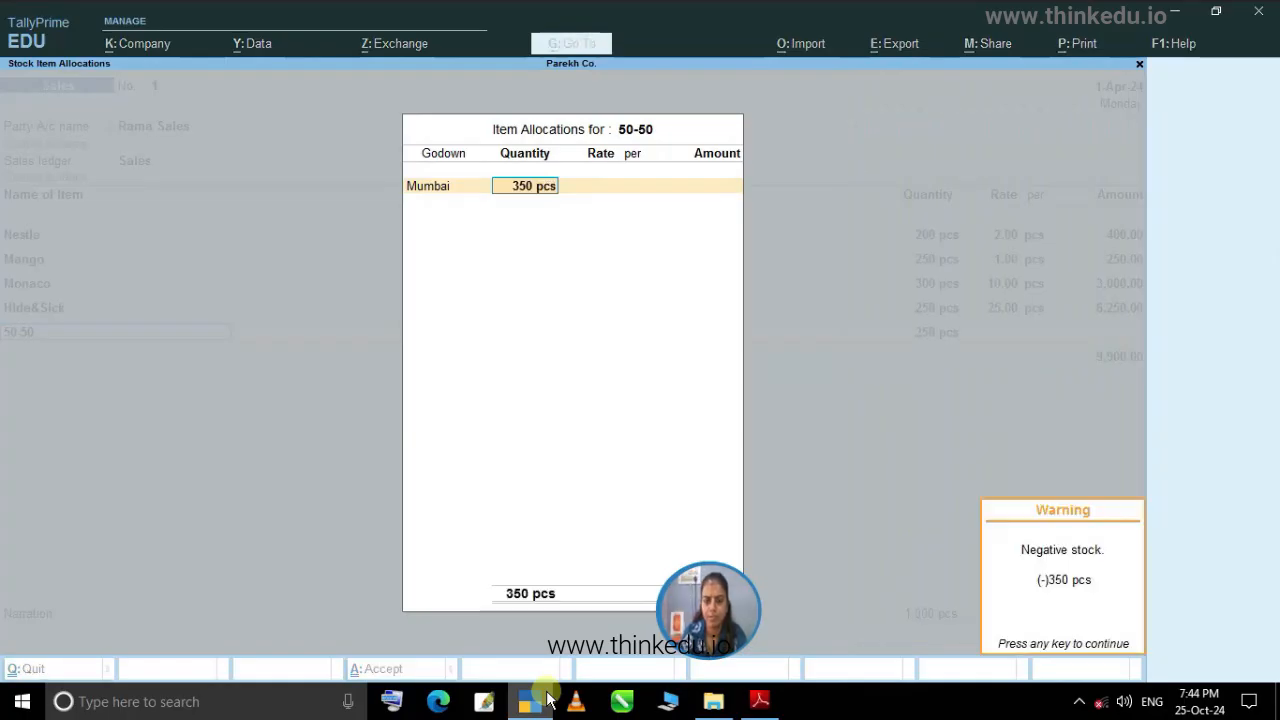
pyautogui.write('10')
pyautogui.press('Return')
pyautogui.press('Return')
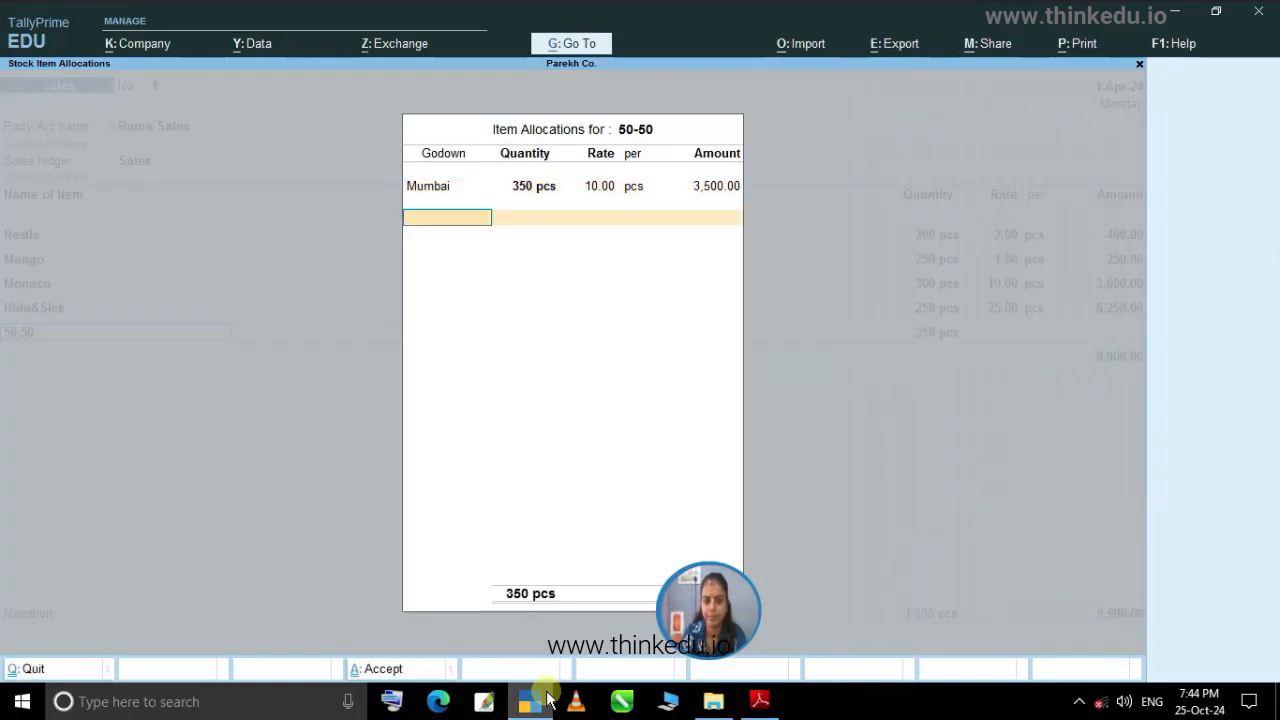
pyautogui.press('Return')
# Accept the 50-50 line amount with its GST rate and HSN/SAC details left as per Masters/Company.
pyautogui.press('Return')
pyautogui.press('Return')
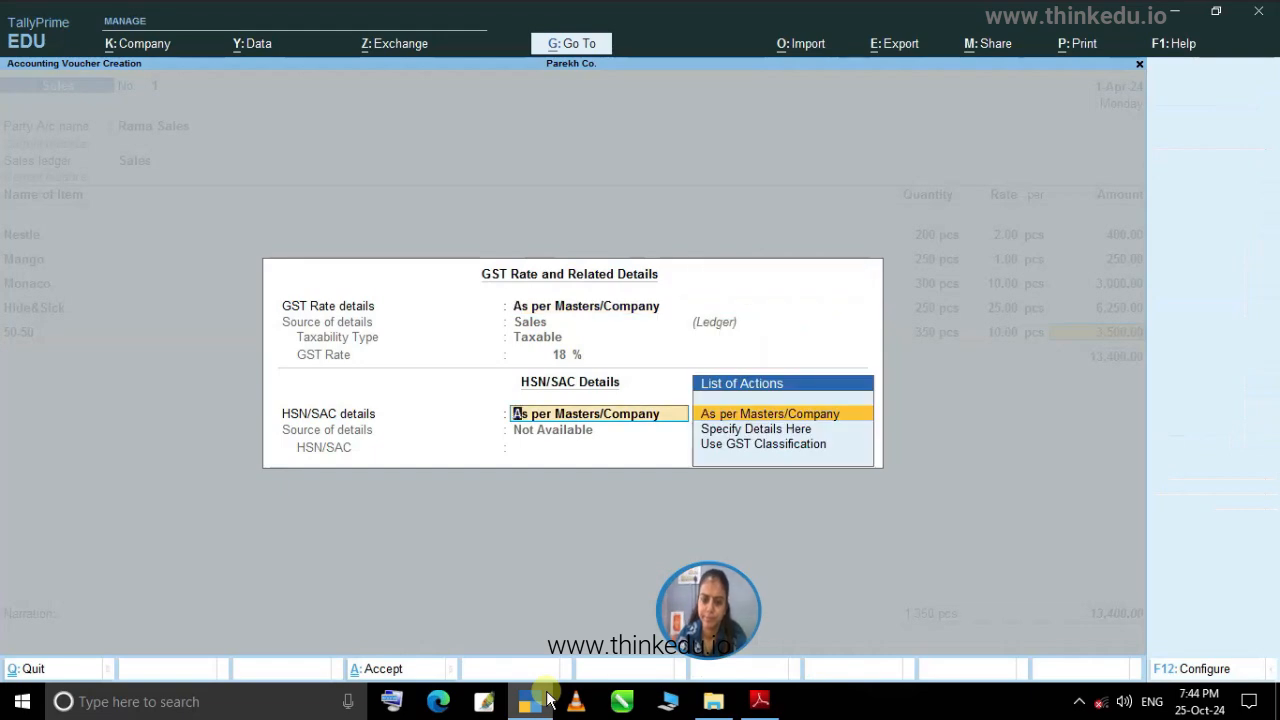
pyautogui.press('Return')
pyautogui.press('BackSpace')
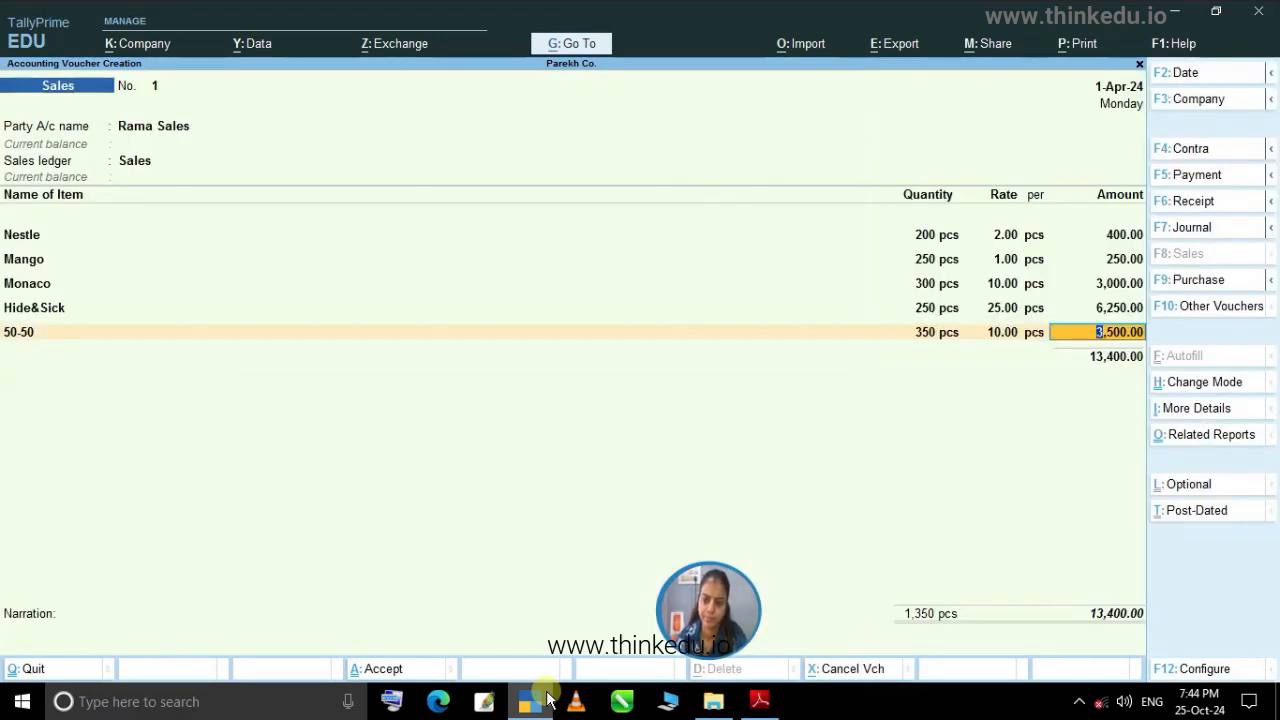
pyautogui.press('Return')
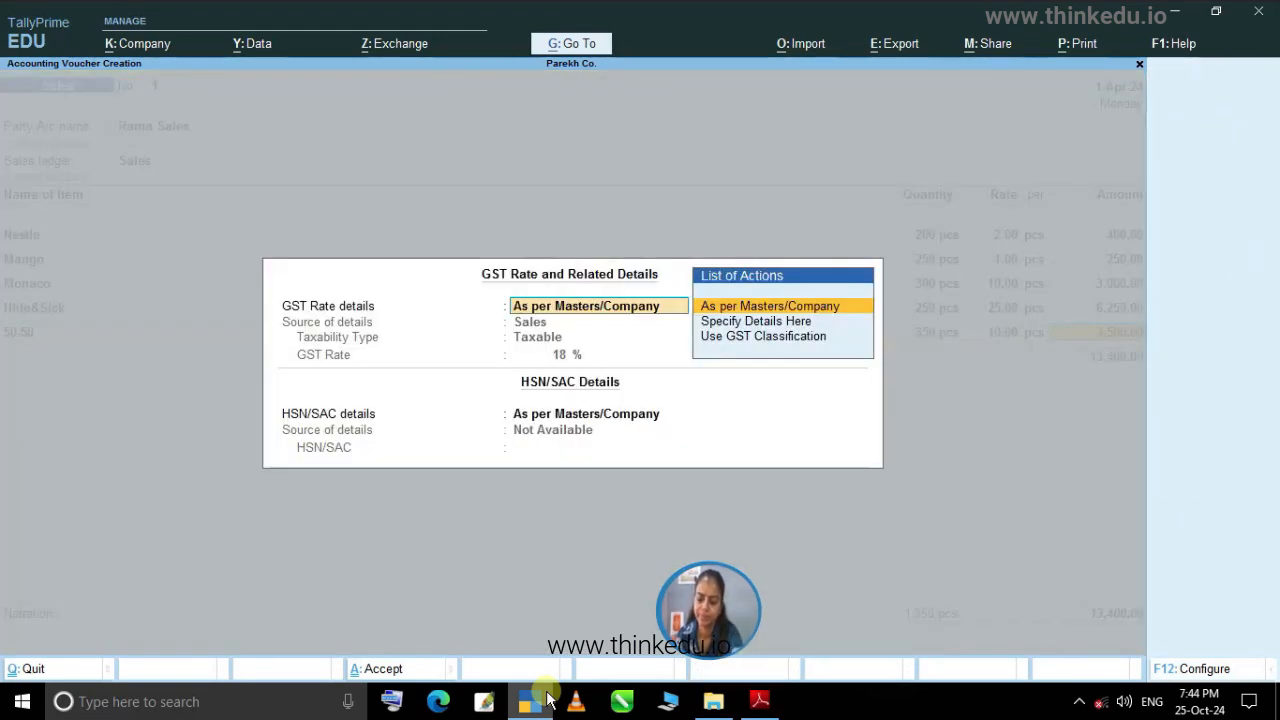
pyautogui.press('Return')
pyautogui.press('Return')
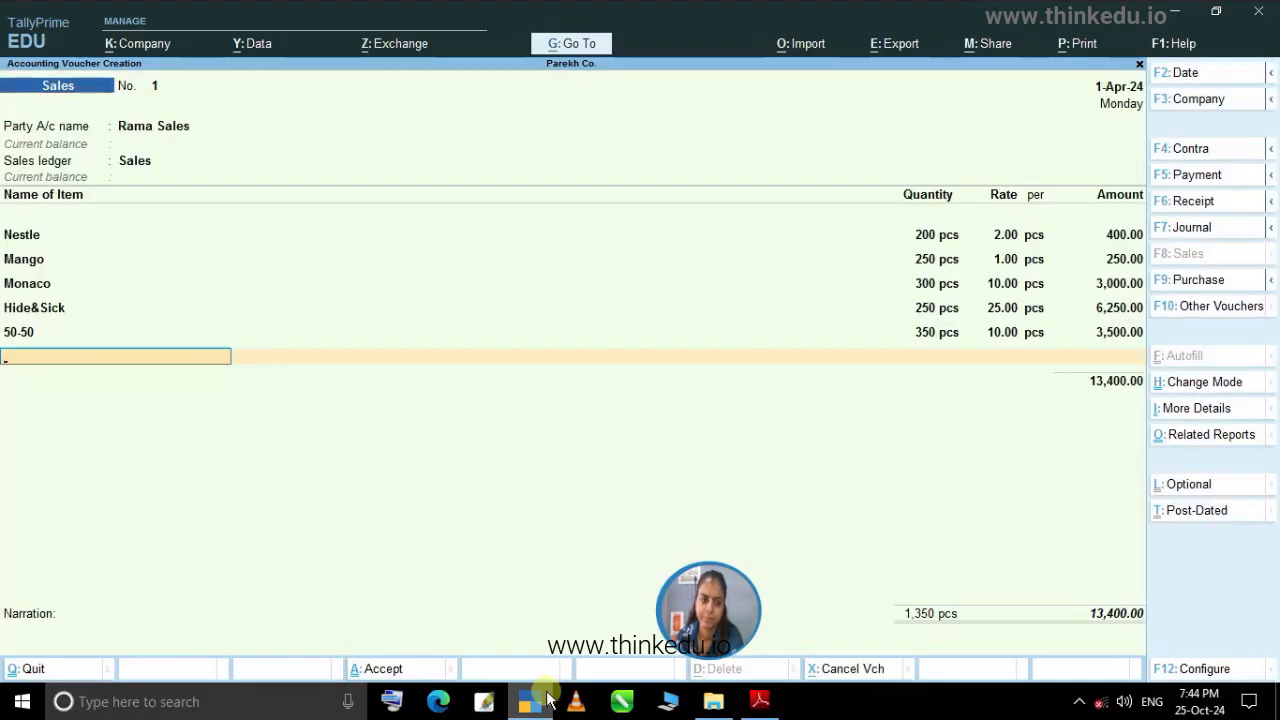
# Check the last biscuit row in the PDF and add Born Born to the sales voucher from the Mumbai godown.
pyautogui.click(544, 701)
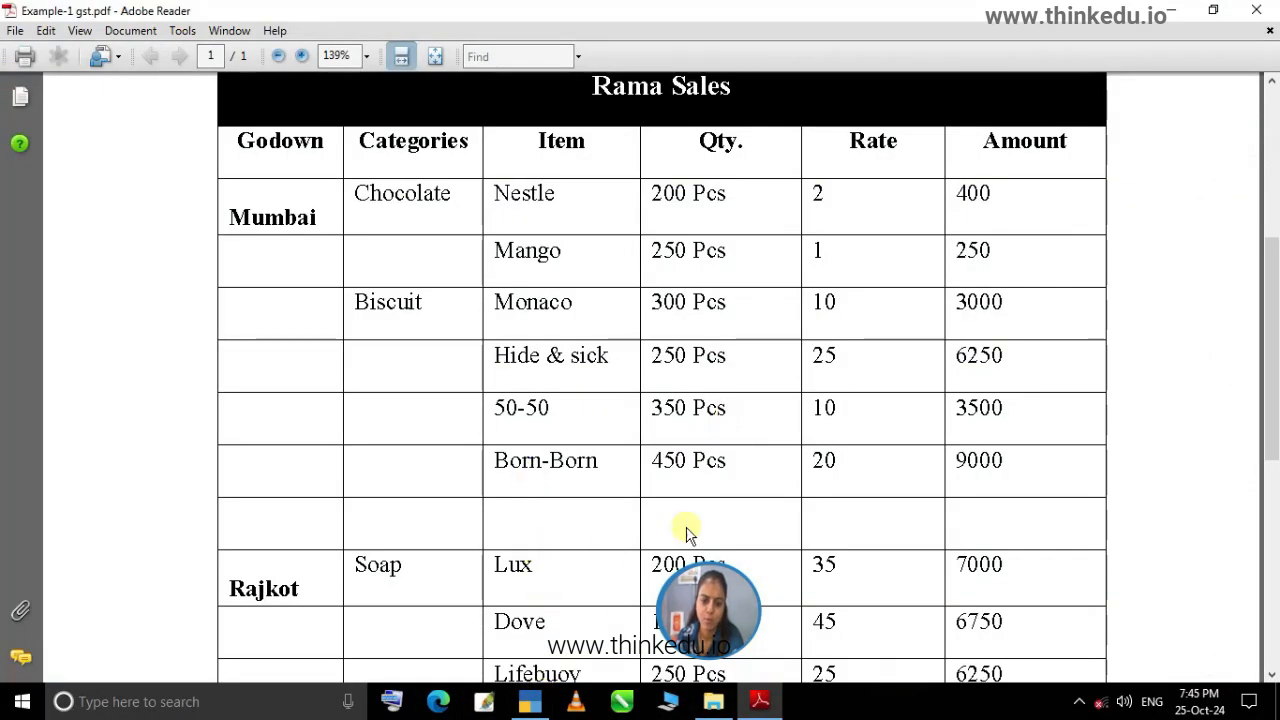
pyautogui.moveTo(530, 700)
pyautogui.click(560, 672)
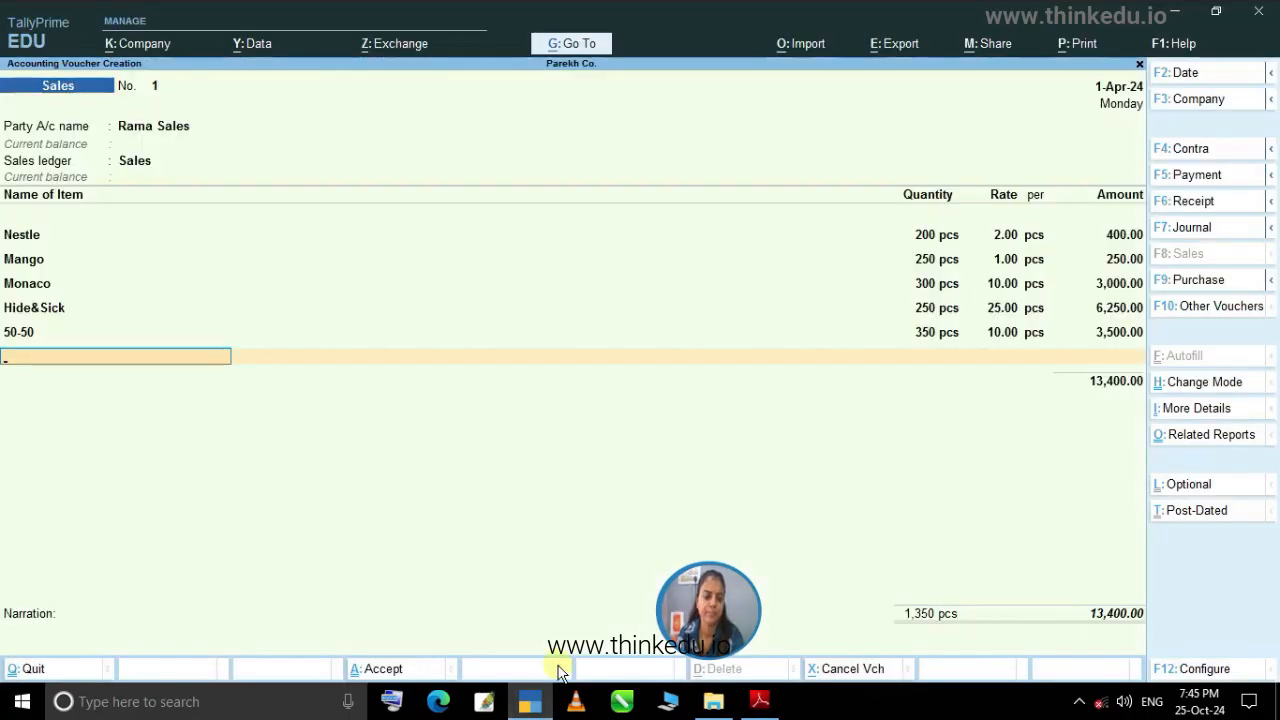
pyautogui.write('B')
pyautogui.press('Return')
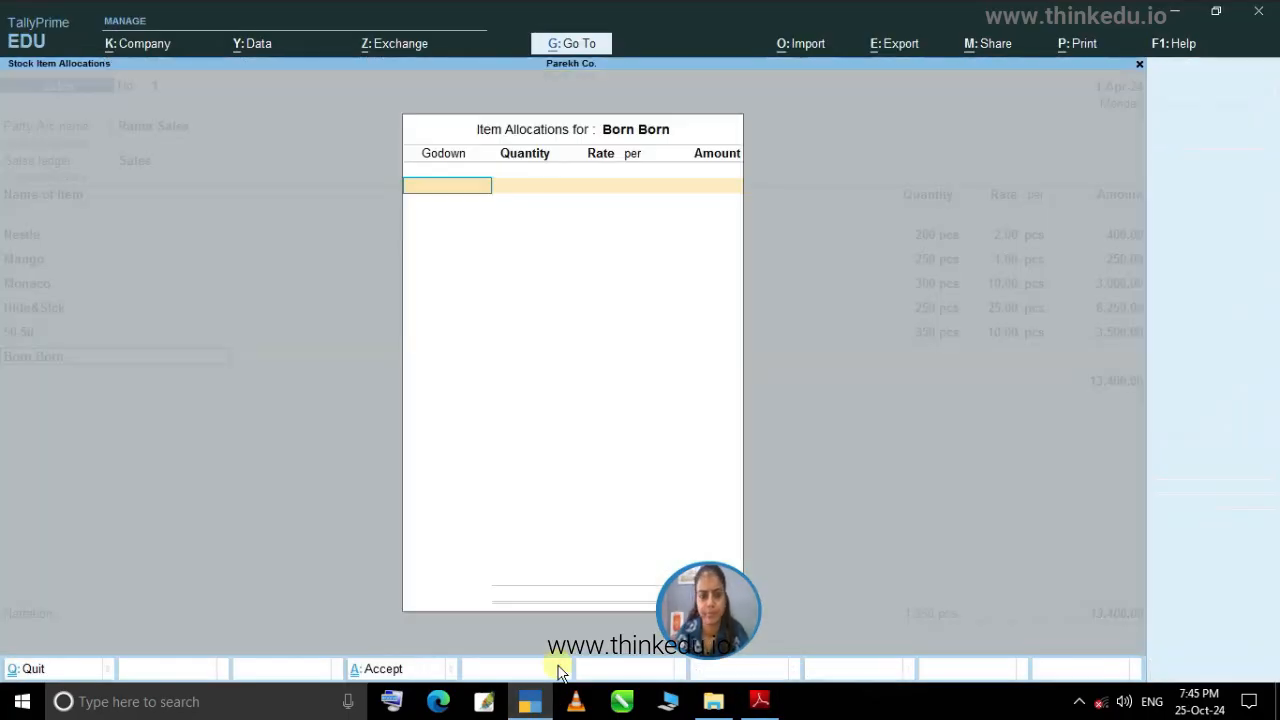
pyautogui.write('M')
pyautogui.press('Down')
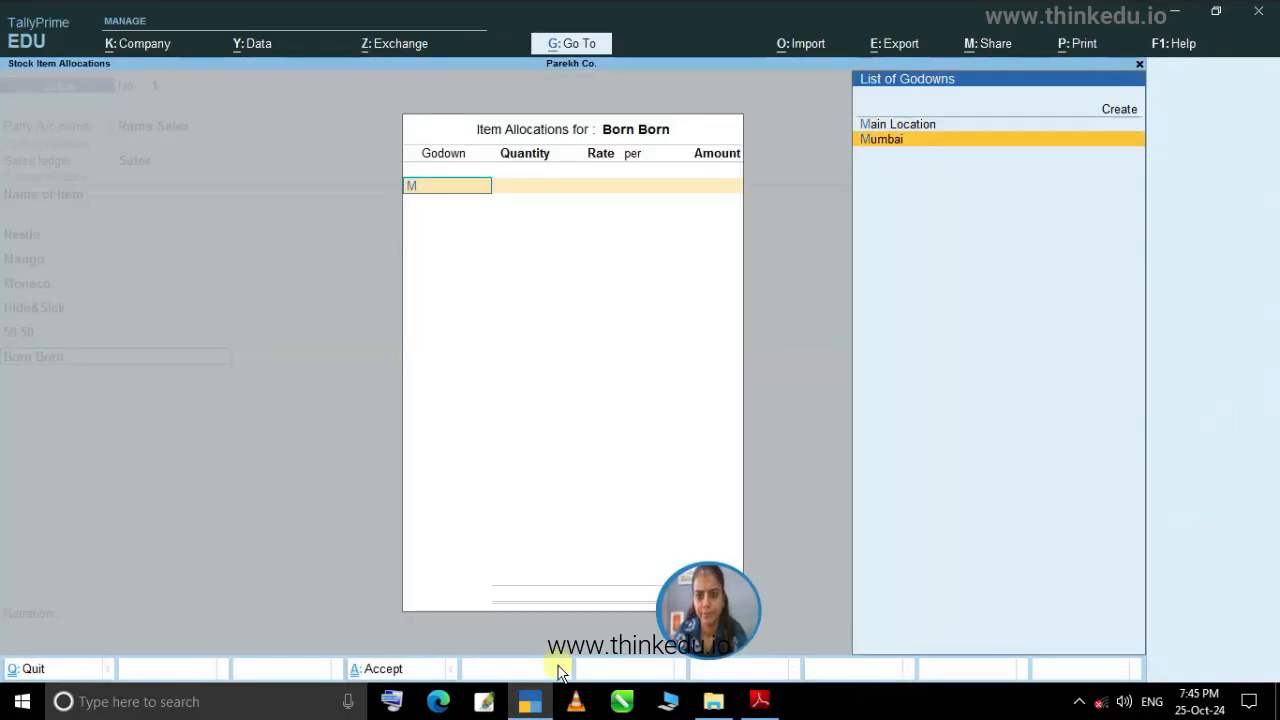
pyautogui.press('Return')
# Allocate 450 pcs of Born Born at a rate of 20 per piece and accept the line with its default GST details.
pyautogui.write('450')
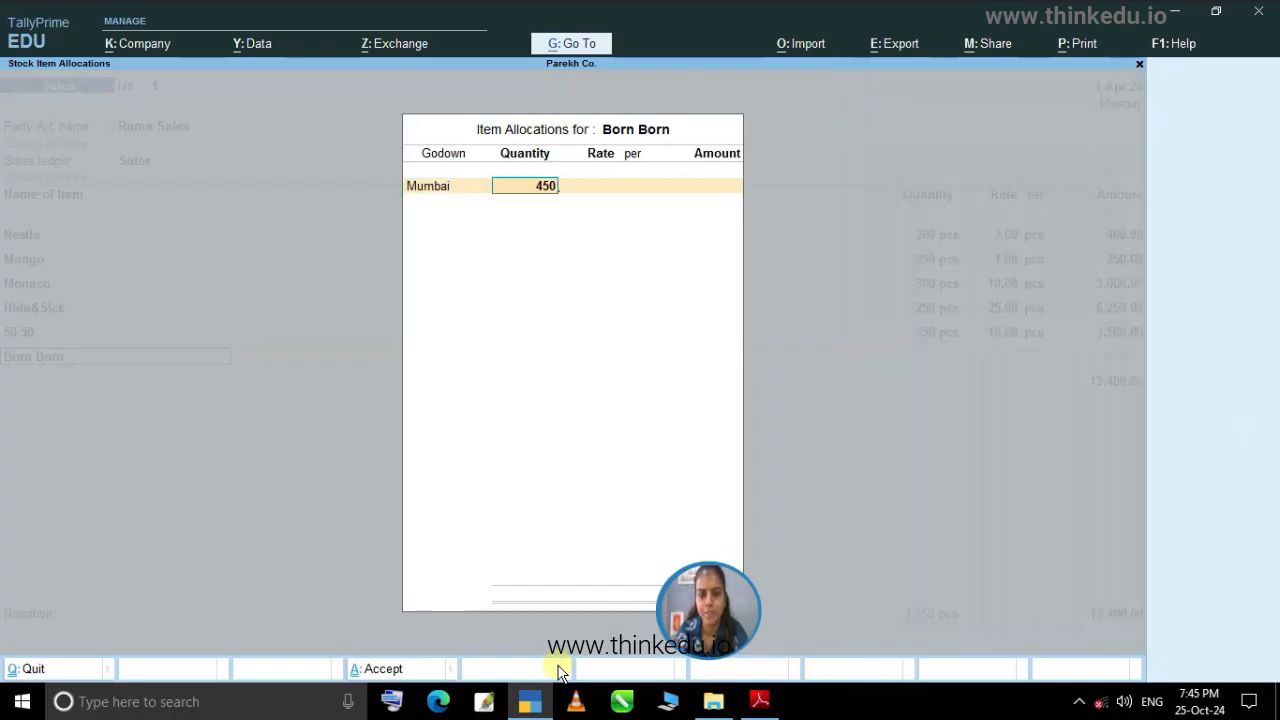
pyautogui.press('Return')
pyautogui.press('Return')
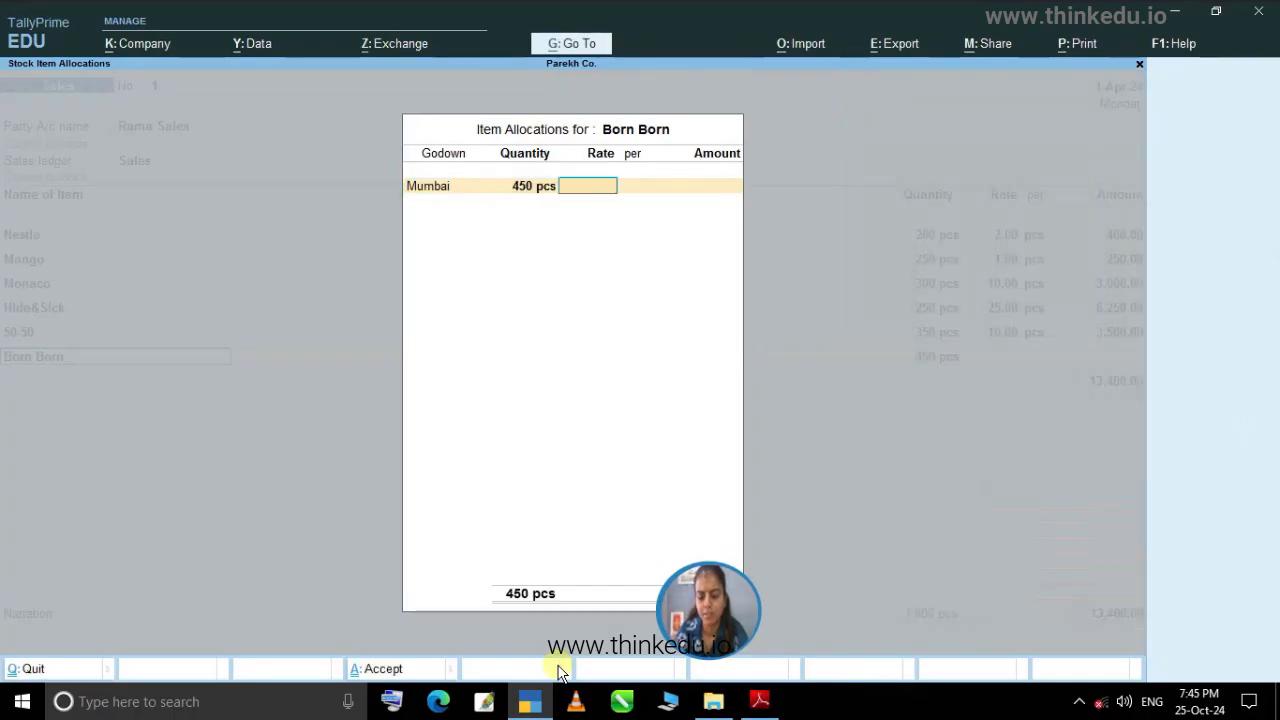
pyautogui.press('Return')
pyautogui.press('Return')
pyautogui.press('Return')
pyautogui.press('Return')
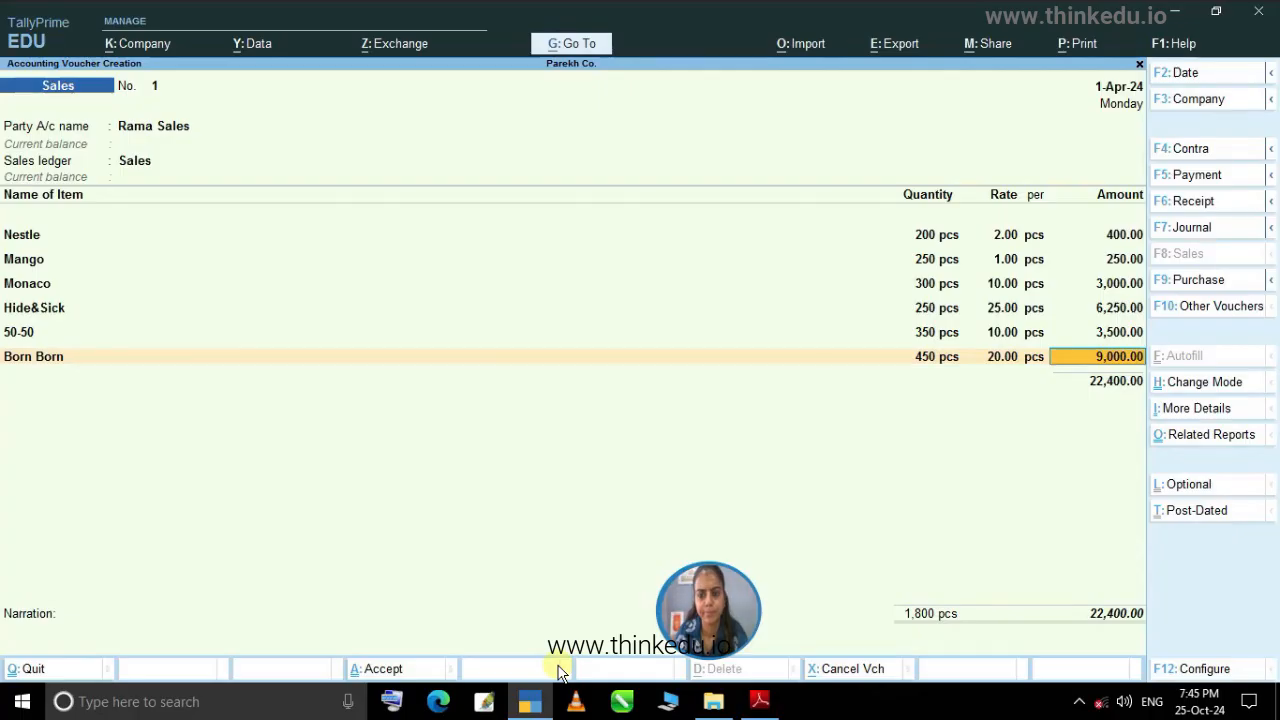
pyautogui.press('Return')
pyautogui.press('Return')
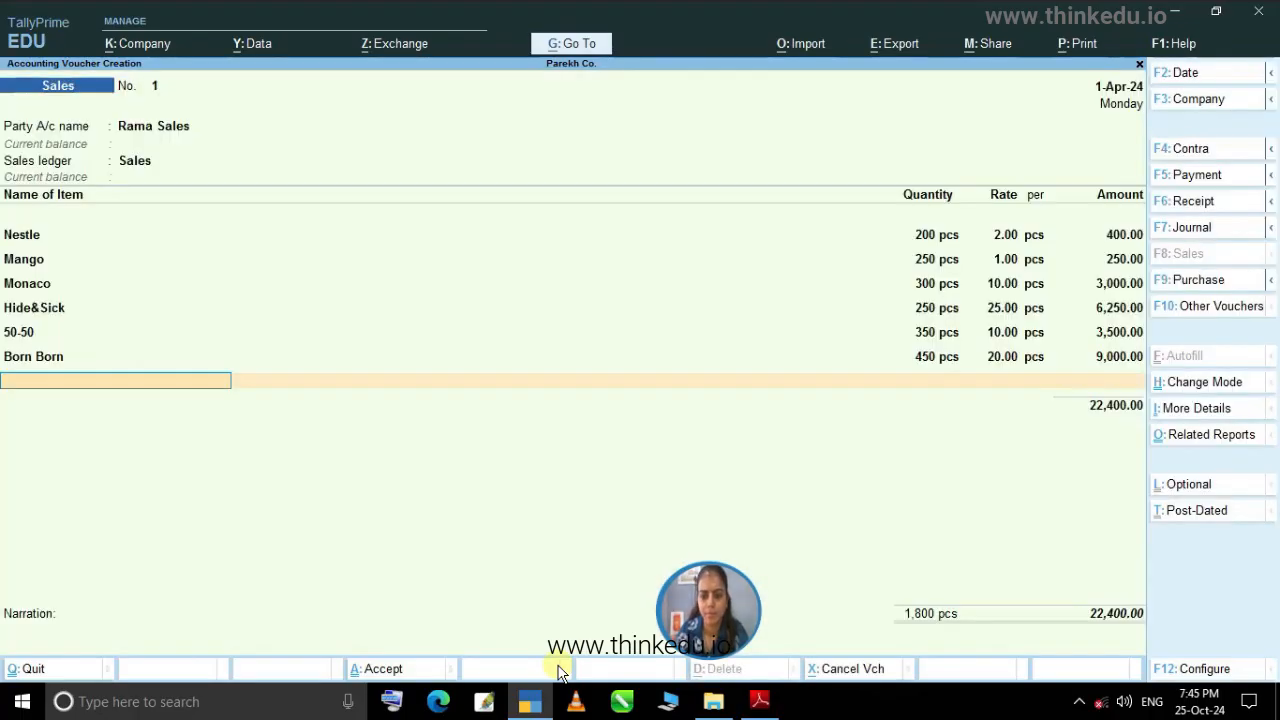
# Check the first soap row in the PDF and add Lux to the sales voucher from the Rajkot godown.
pyautogui.click(530, 701)
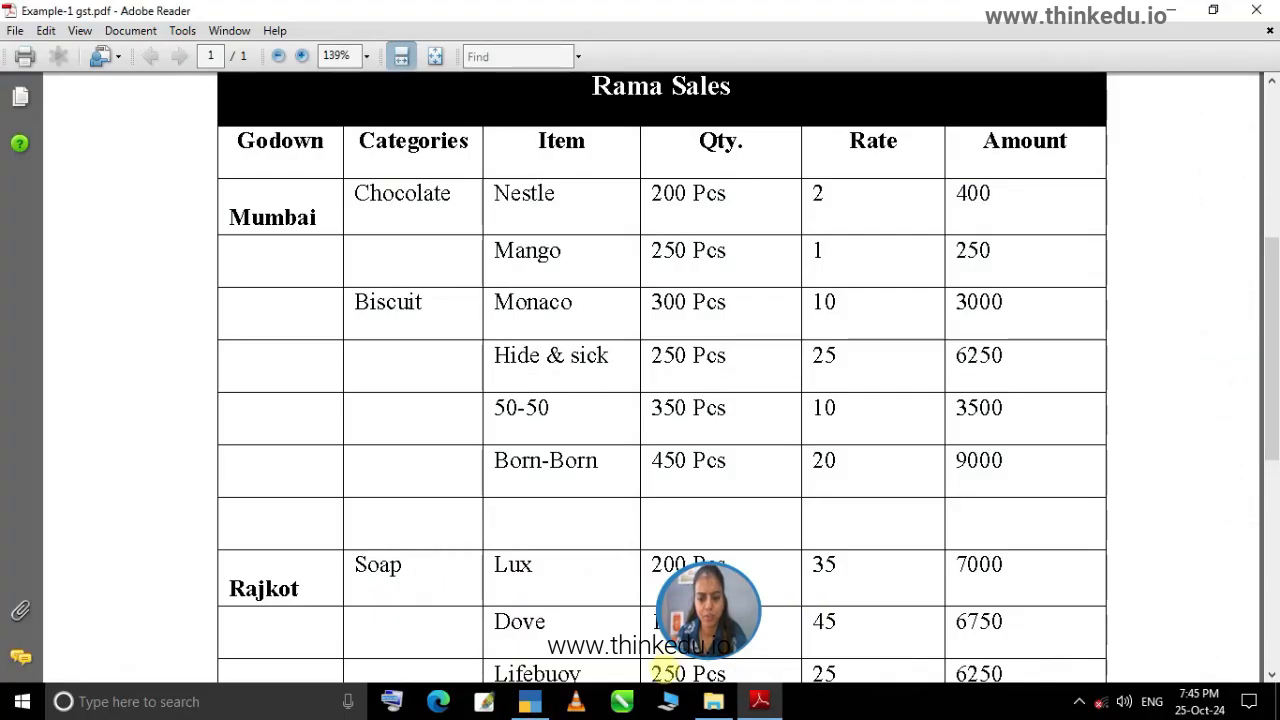
pyautogui.click(540, 703)
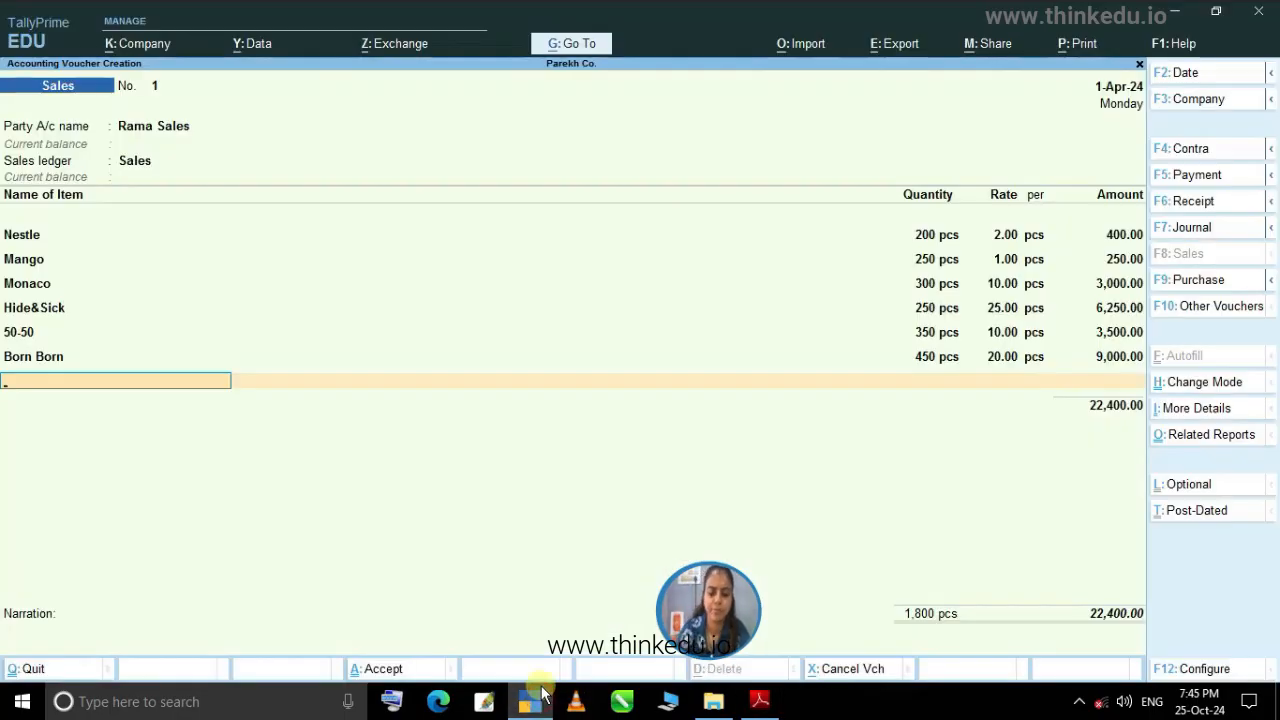
pyautogui.write('Lu')
pyautogui.press('Return')
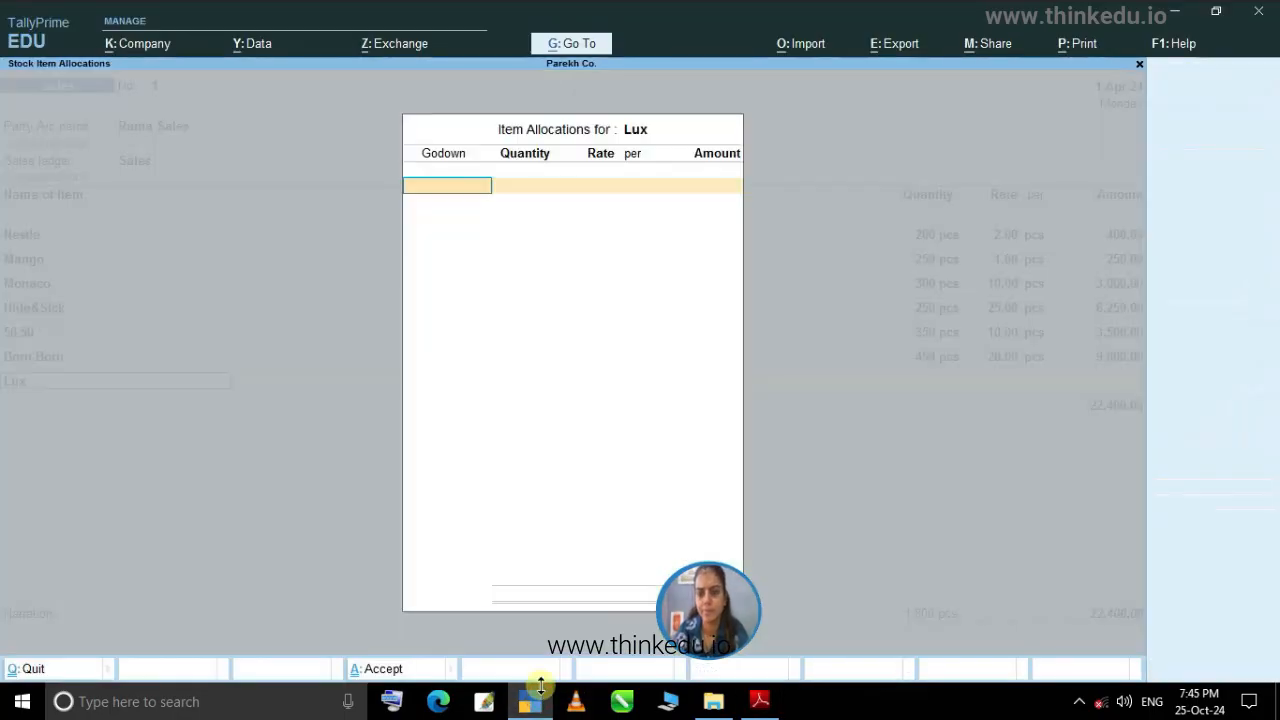
pyautogui.write('R')
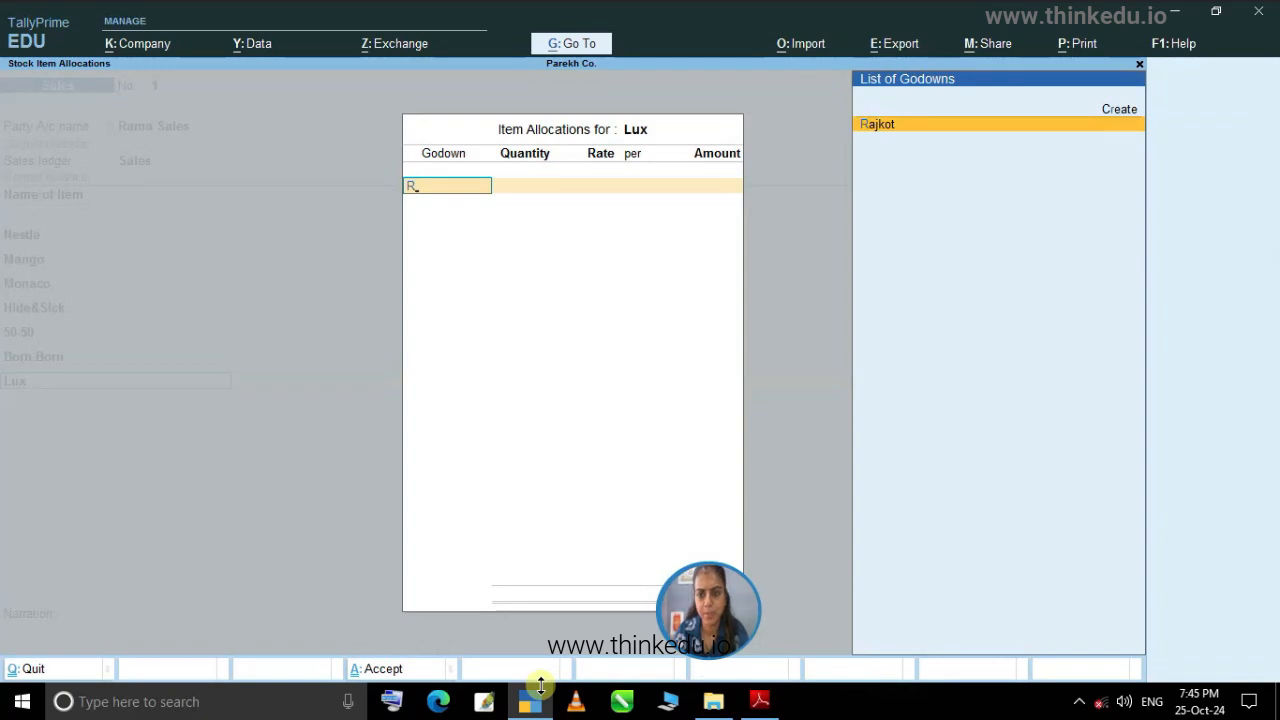
pyautogui.press('Return')
# Allocate 200 pcs of Lux at a rate of 35 per piece and finish its item allocation.
pyautogui.write('200')
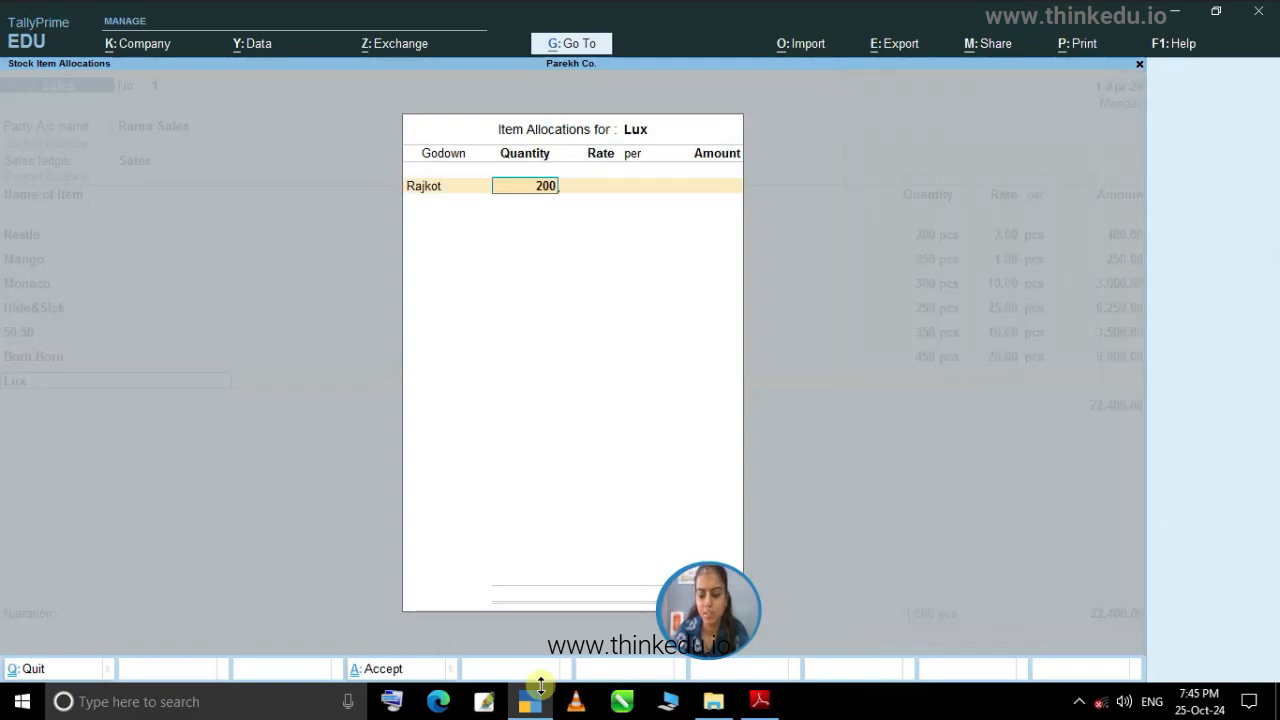
pyautogui.press('Return')
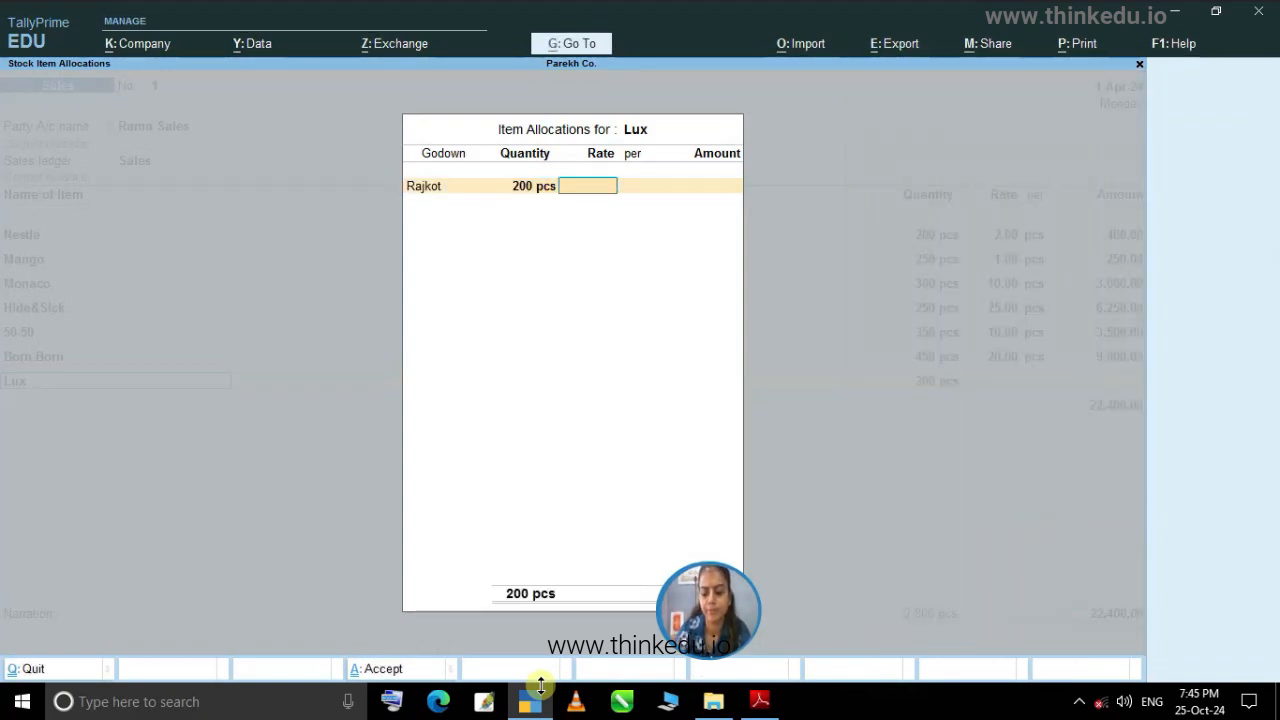
pyautogui.press('Return')
pyautogui.press('Return')
pyautogui.press('Return')
pyautogui.press('Return')
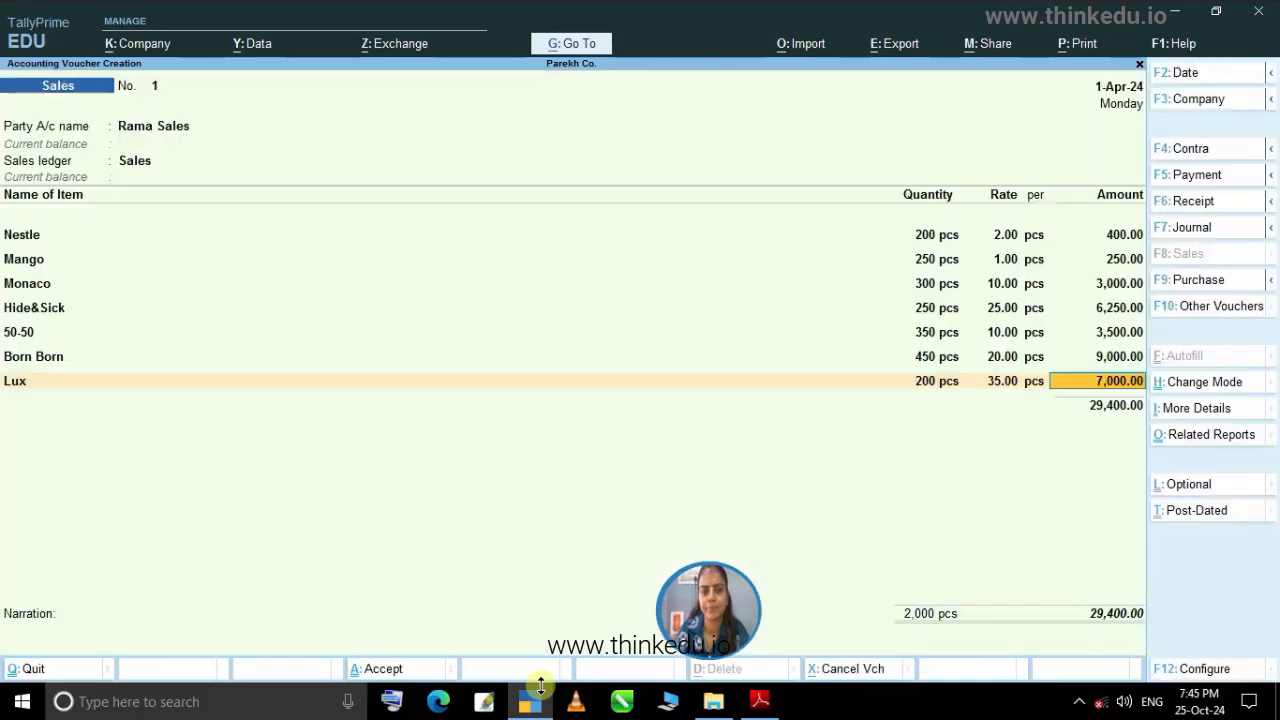
# Accept the Lux line amount with its default GST details and go to a new item line.
pyautogui.press('Return')
pyautogui.press('Return')
pyautogui.press('Return')
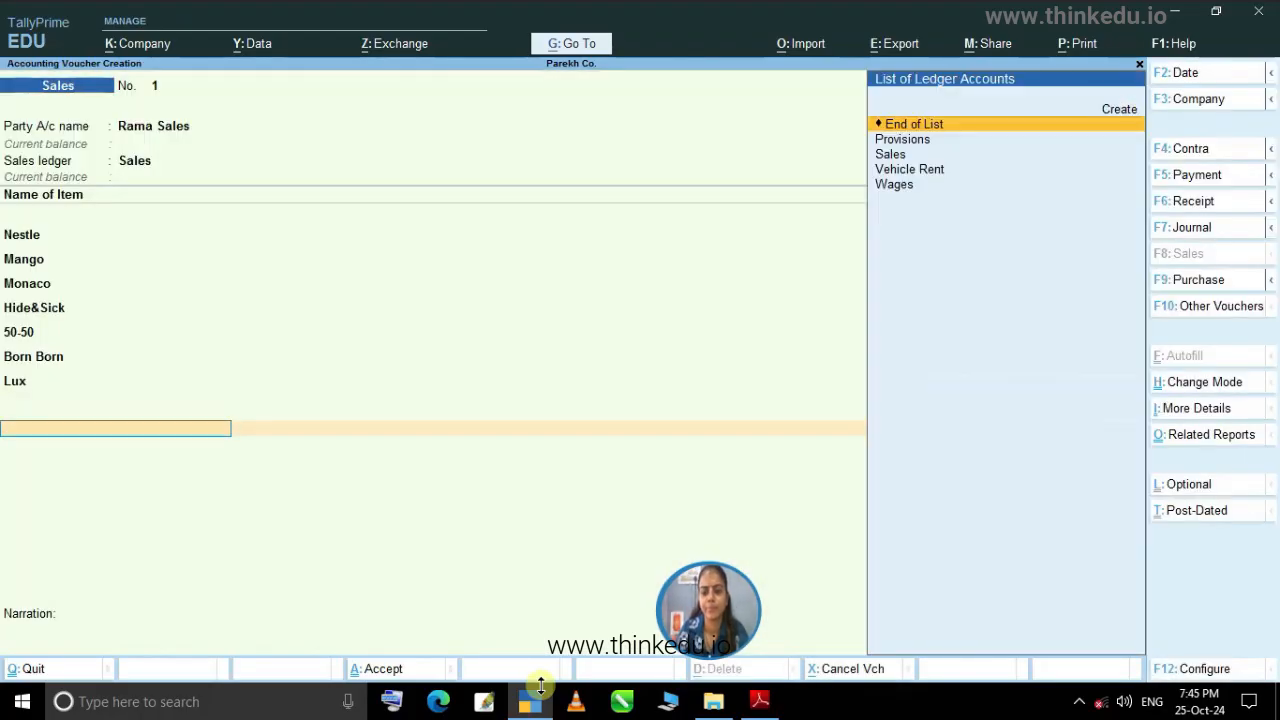
pyautogui.press('BackSpace')
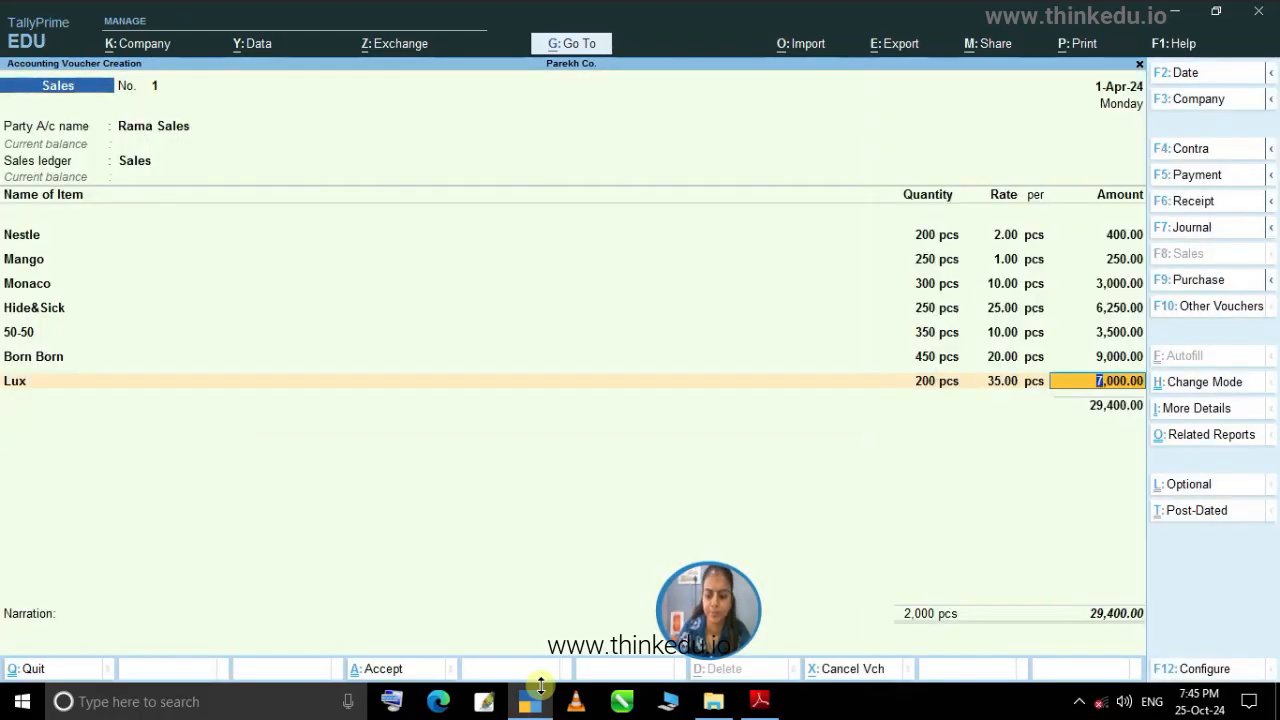
pyautogui.press('Return')
pyautogui.press('Return')
pyautogui.press('Return')
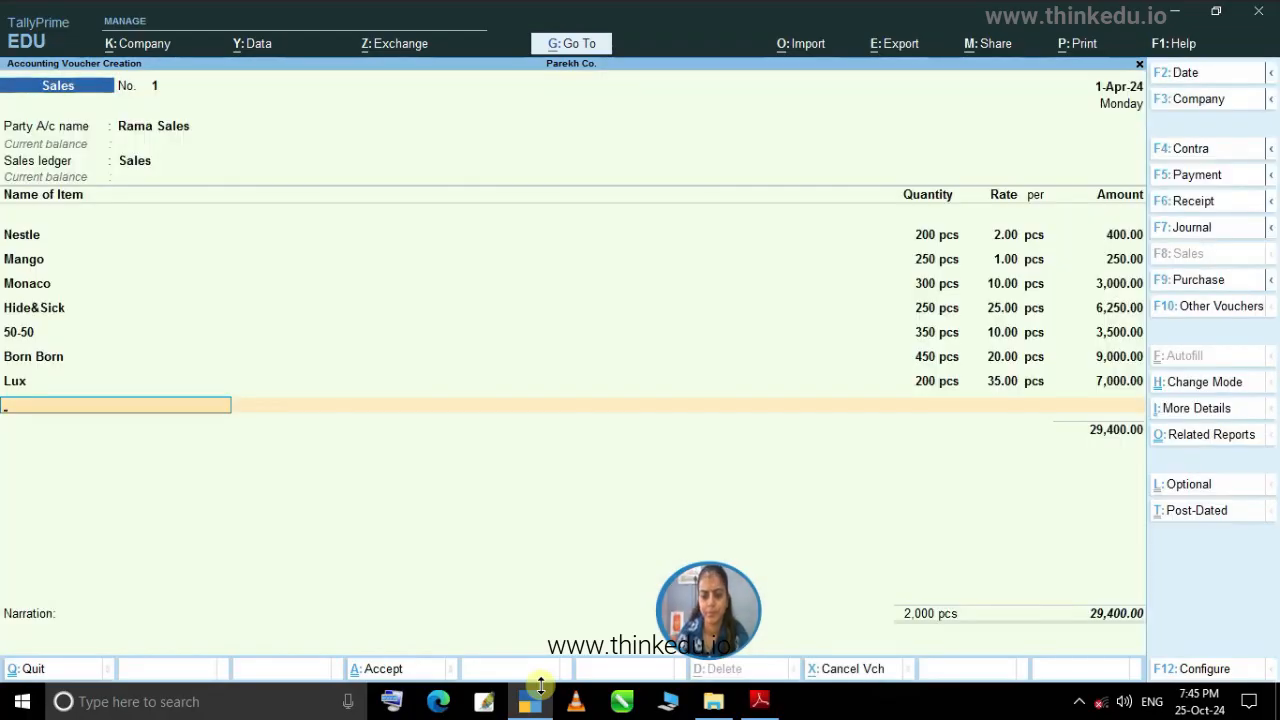
# Check the second soap row in the PDF and add Dove to the sales voucher from the Rajkot godown.
pyautogui.click(530, 705)
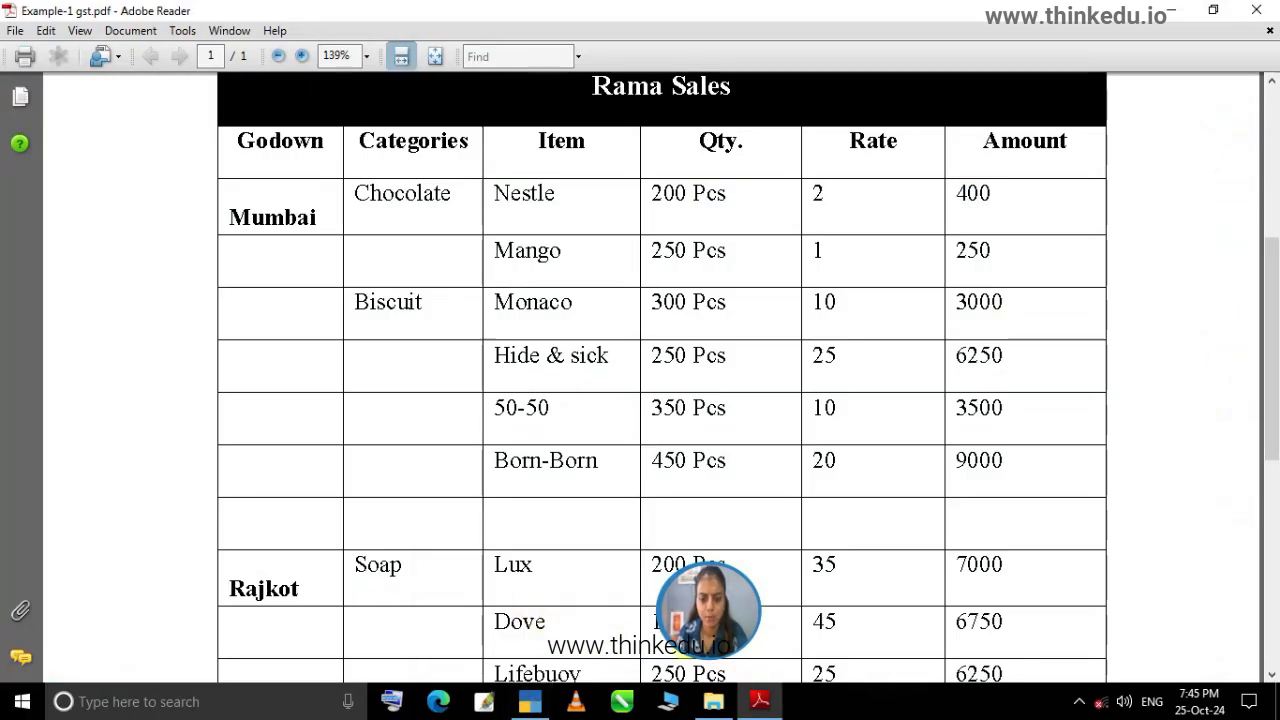
pyautogui.click(525, 705)
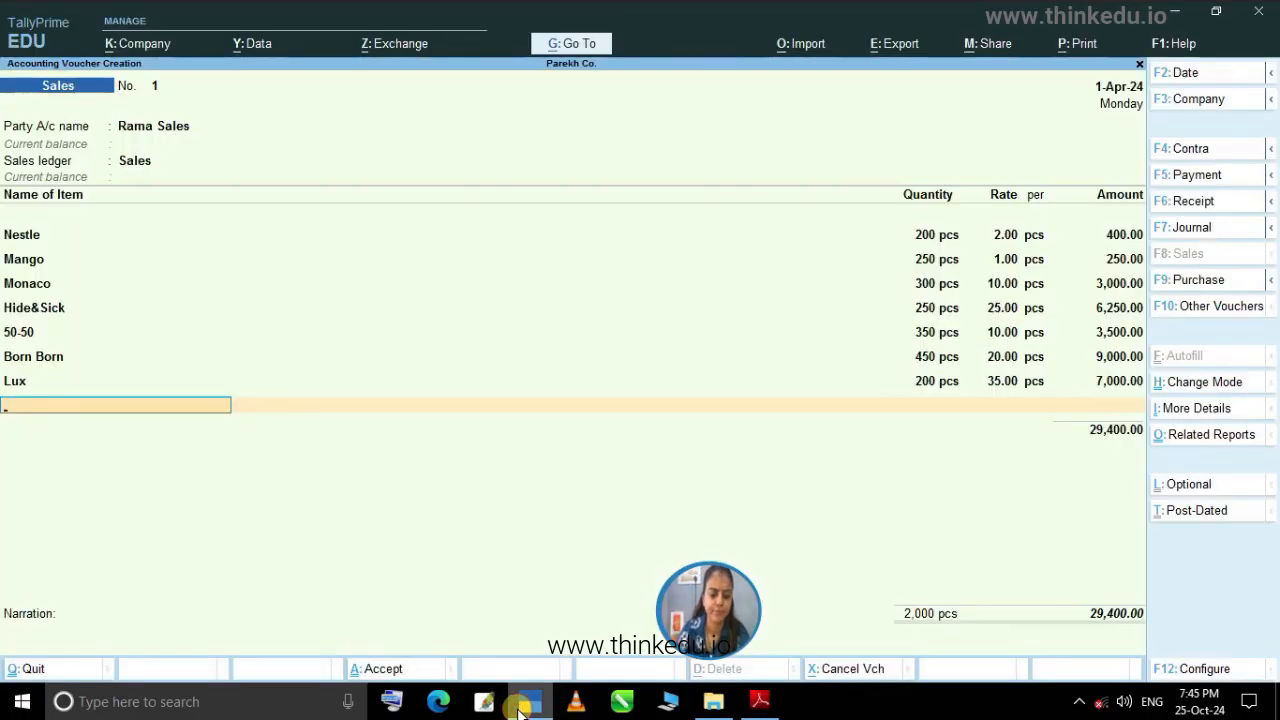
pyautogui.write('D')
pyautogui.press('Return')
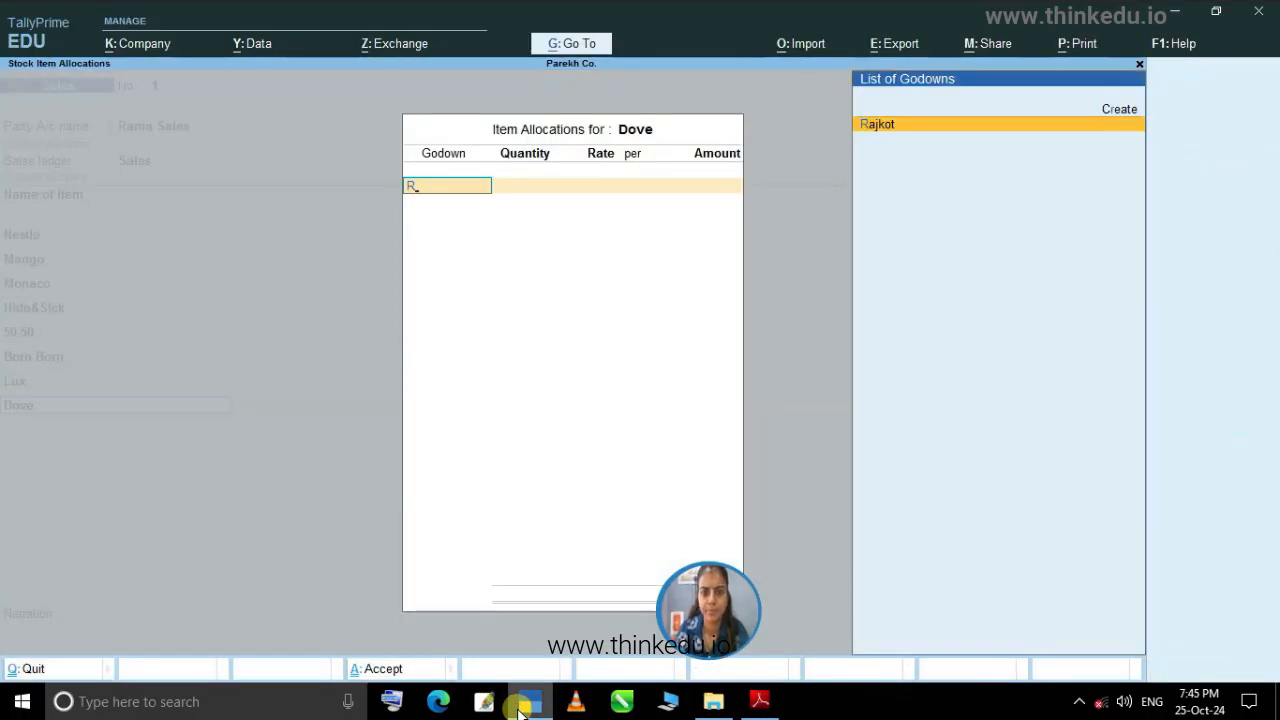
pyautogui.press('Return')
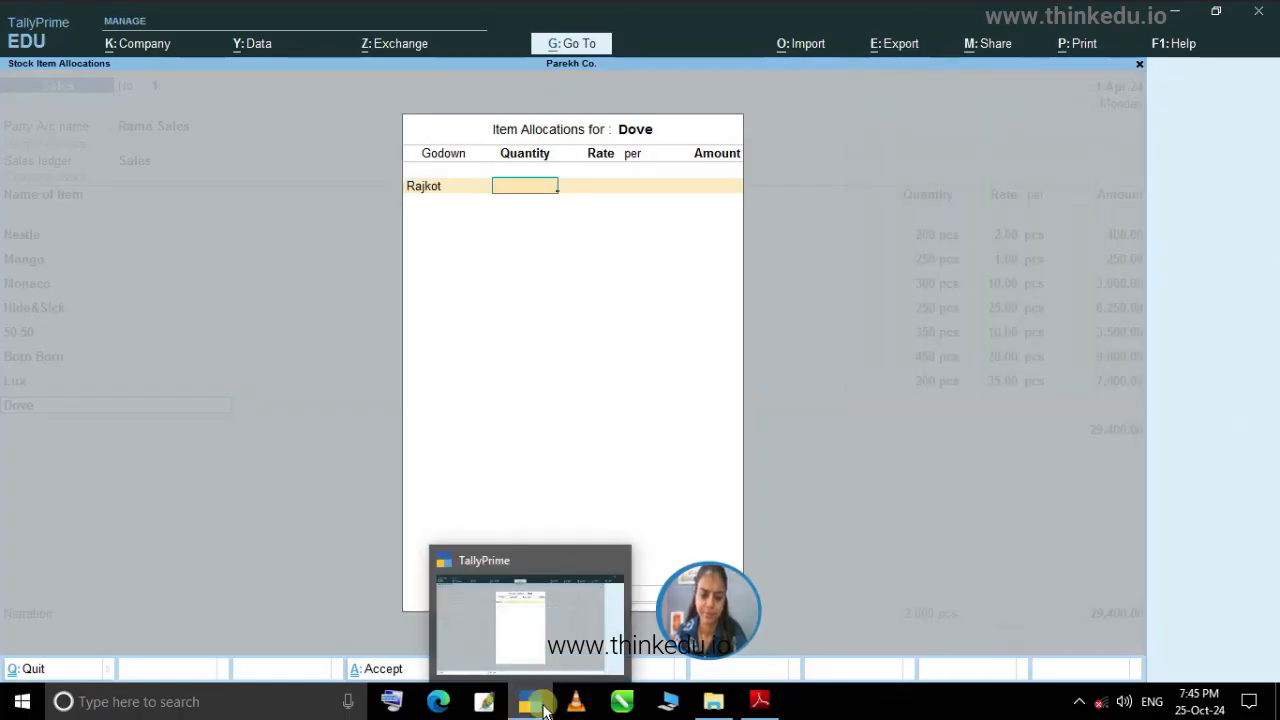
# Look up Dove's quantity and rate in the PDF and allocate 150 pcs at a rate of 45 per piece.
pyautogui.click(540, 708)
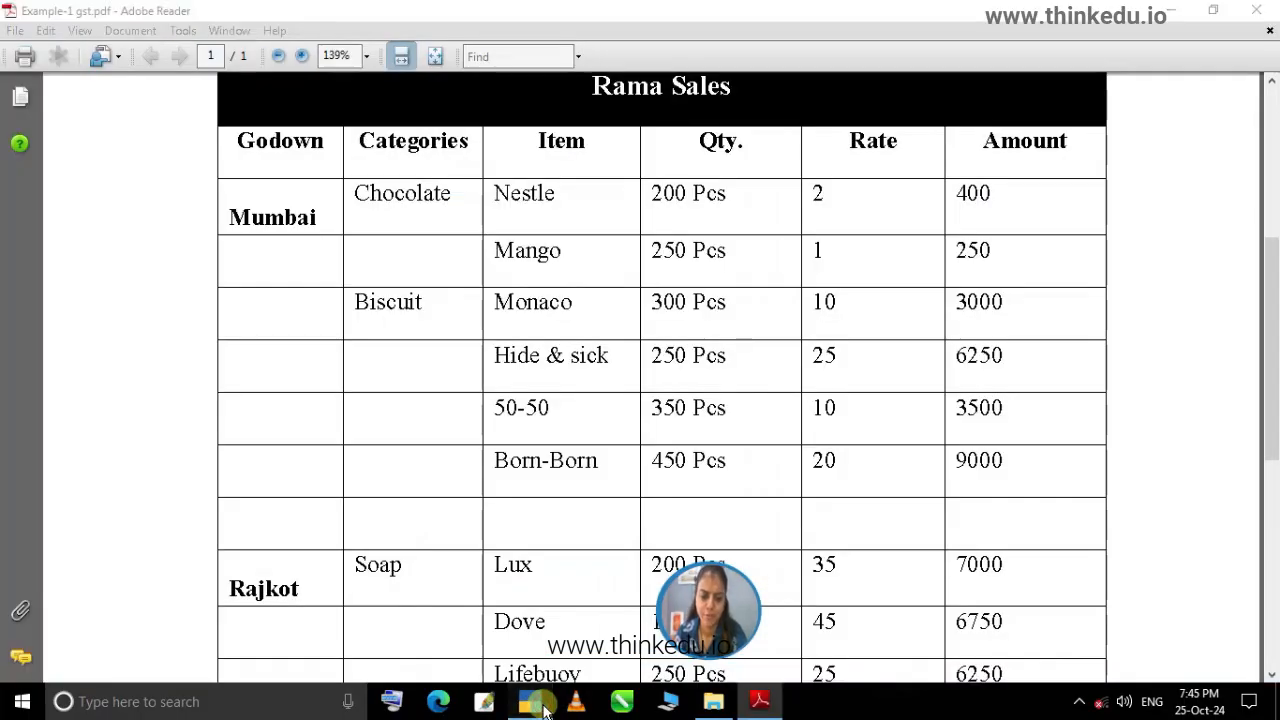
pyautogui.click(540, 706)
pyautogui.write('150')
pyautogui.press('Return')
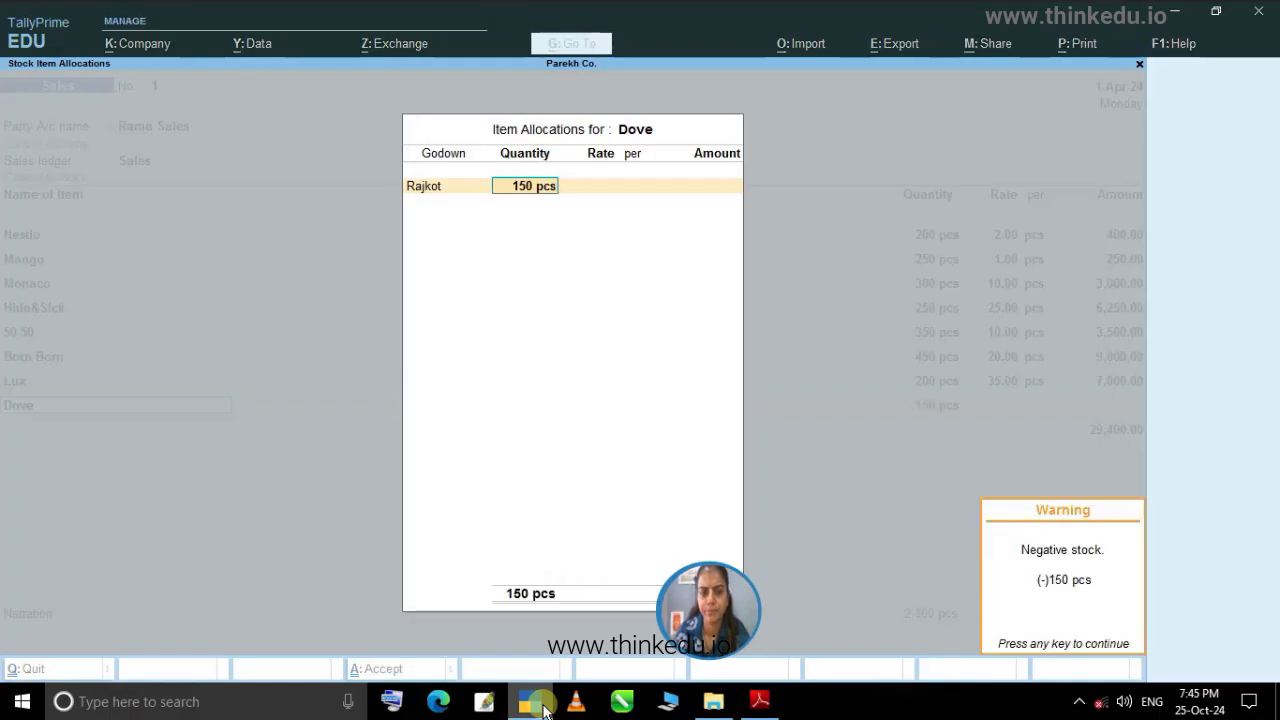
pyautogui.press('Return')
pyautogui.write('45')
pyautogui.press('Return')
# Finish Dove's item allocation and accept its voucher line with the default GST details.
pyautogui.press('Return')
pyautogui.press('Return')
pyautogui.press('Return')
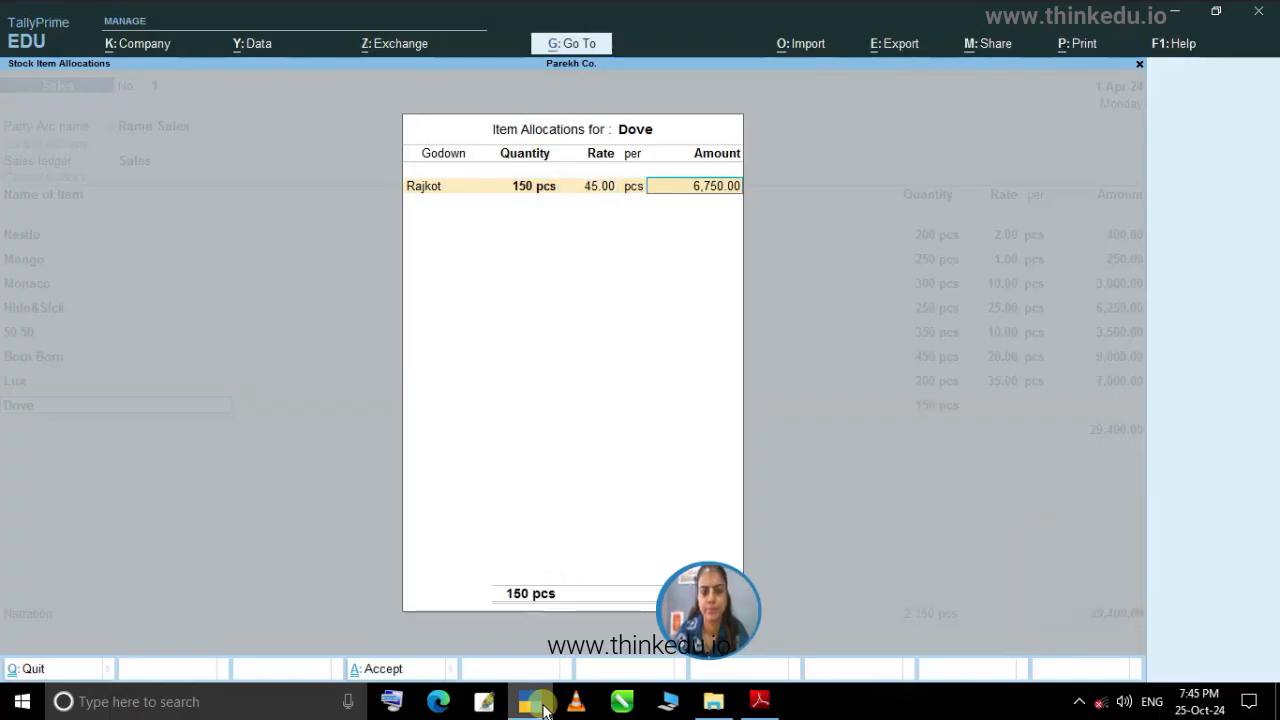
pyautogui.press('Return')
pyautogui.press('Return')
pyautogui.press('Return')
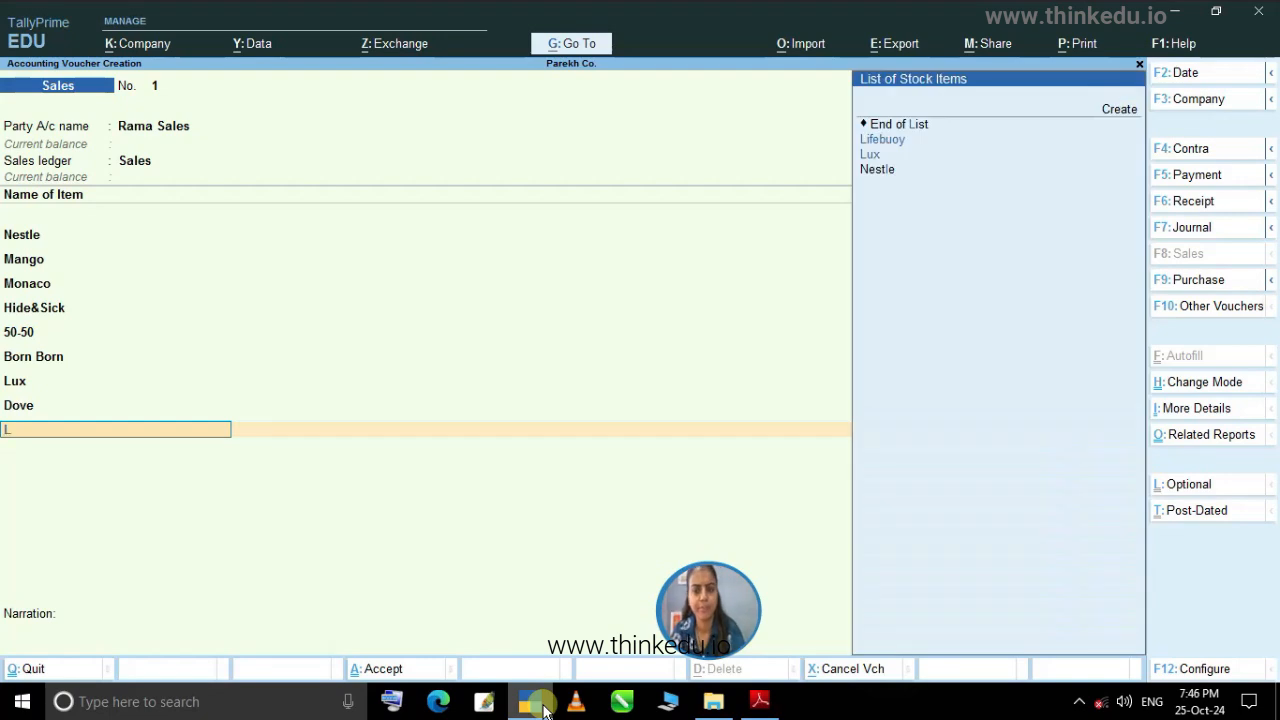
# Add Lifebuoy to the sales voucher from the Rajkot godown.
pyautogui.press('Down')
pyautogui.press('Return')
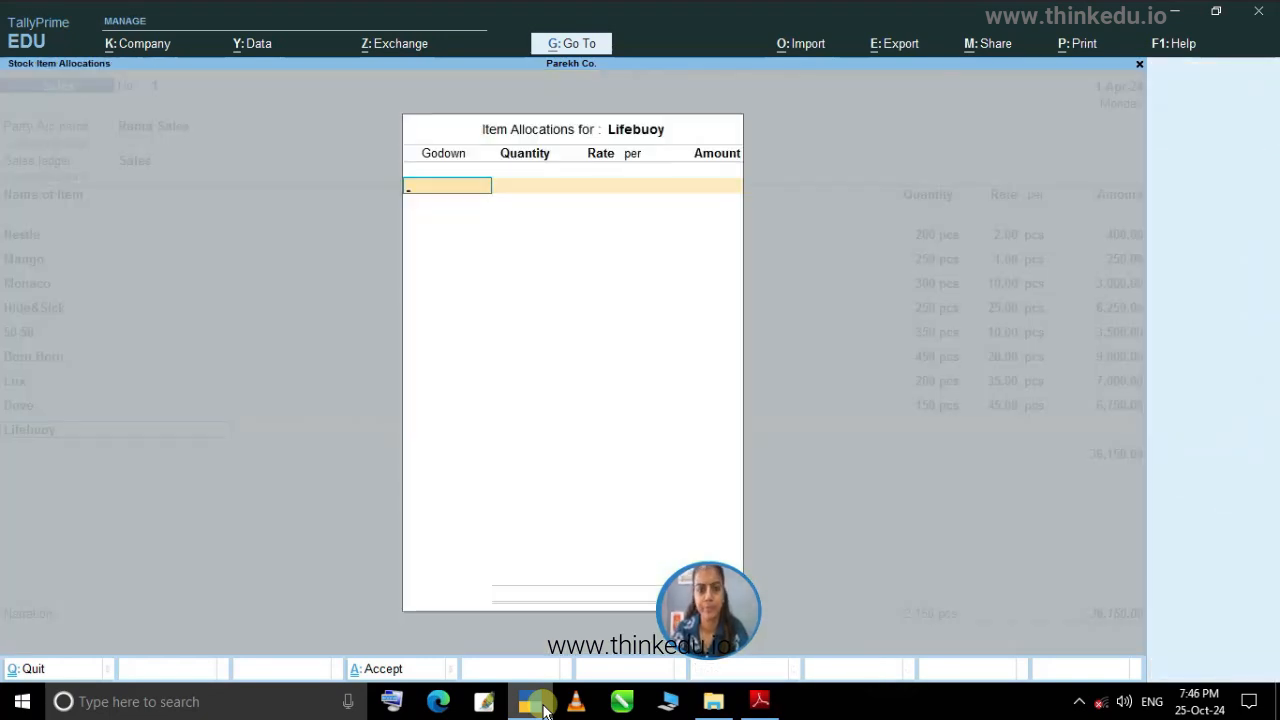
pyautogui.press('Return')
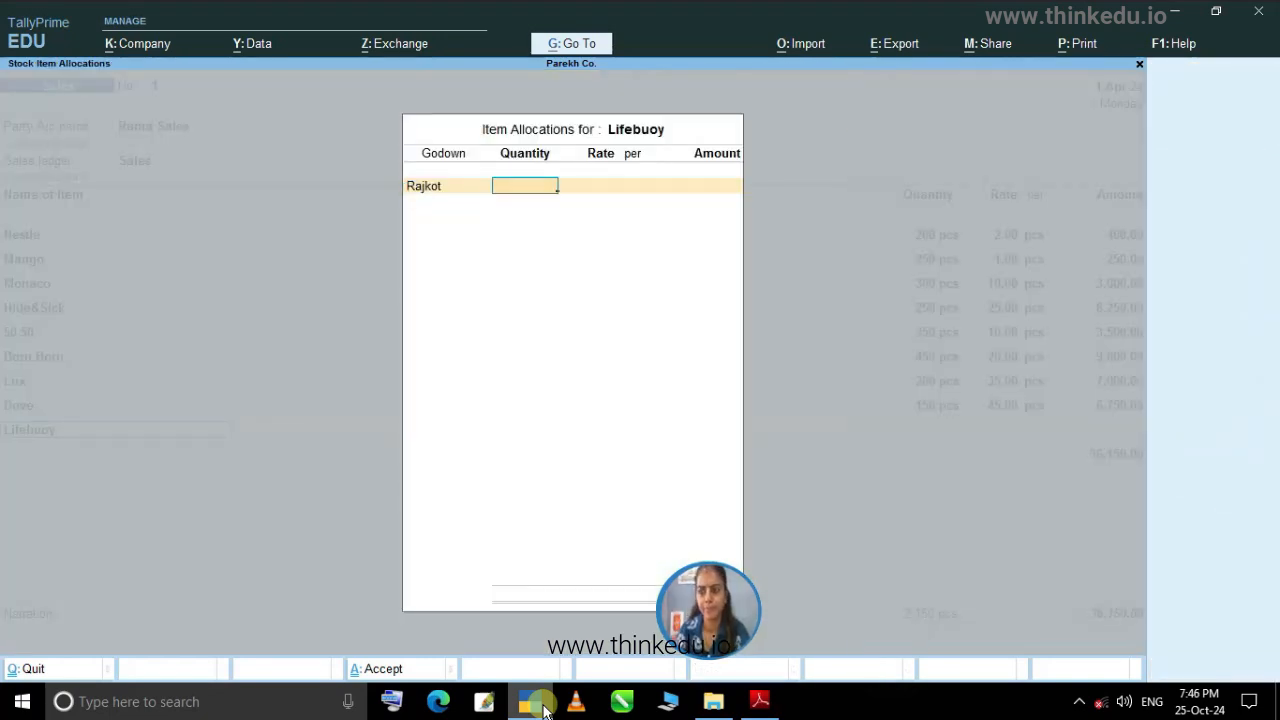
# Check the Lifebuoy row in the PDF and allocate 250 pcs at a rate of 25 per piece.
pyautogui.click(543, 706)
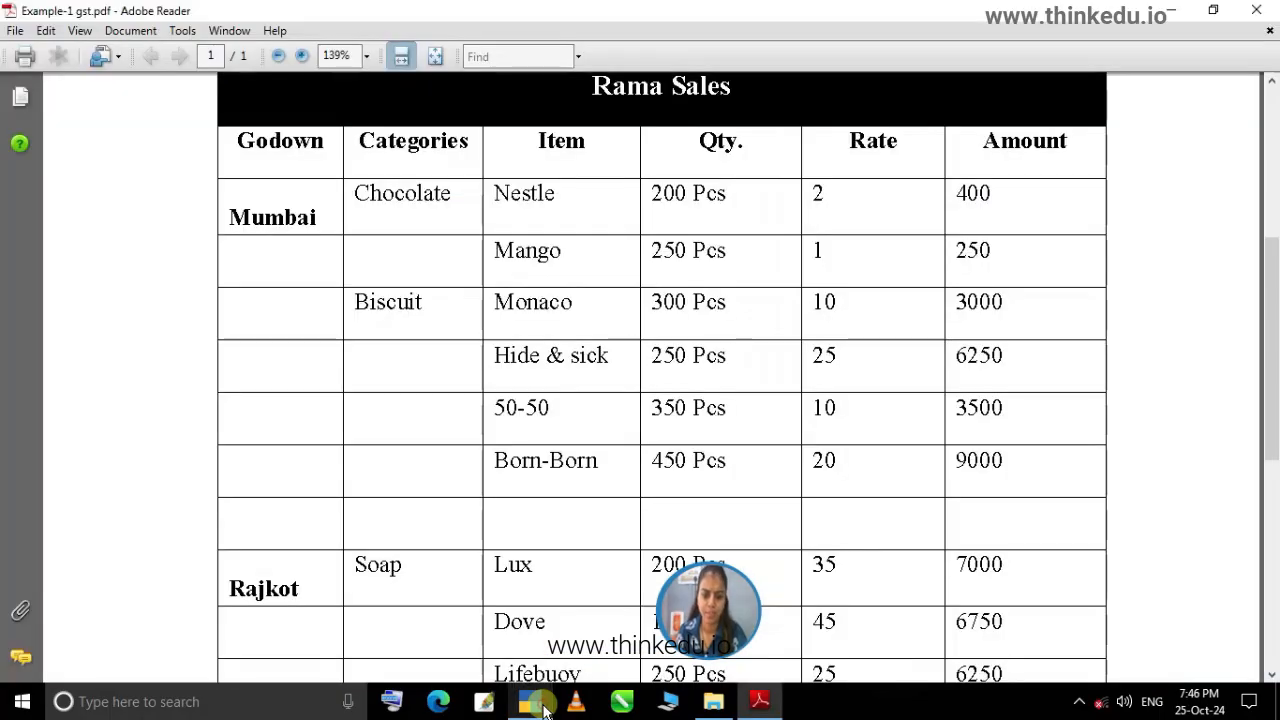
pyautogui.moveTo(757, 706)
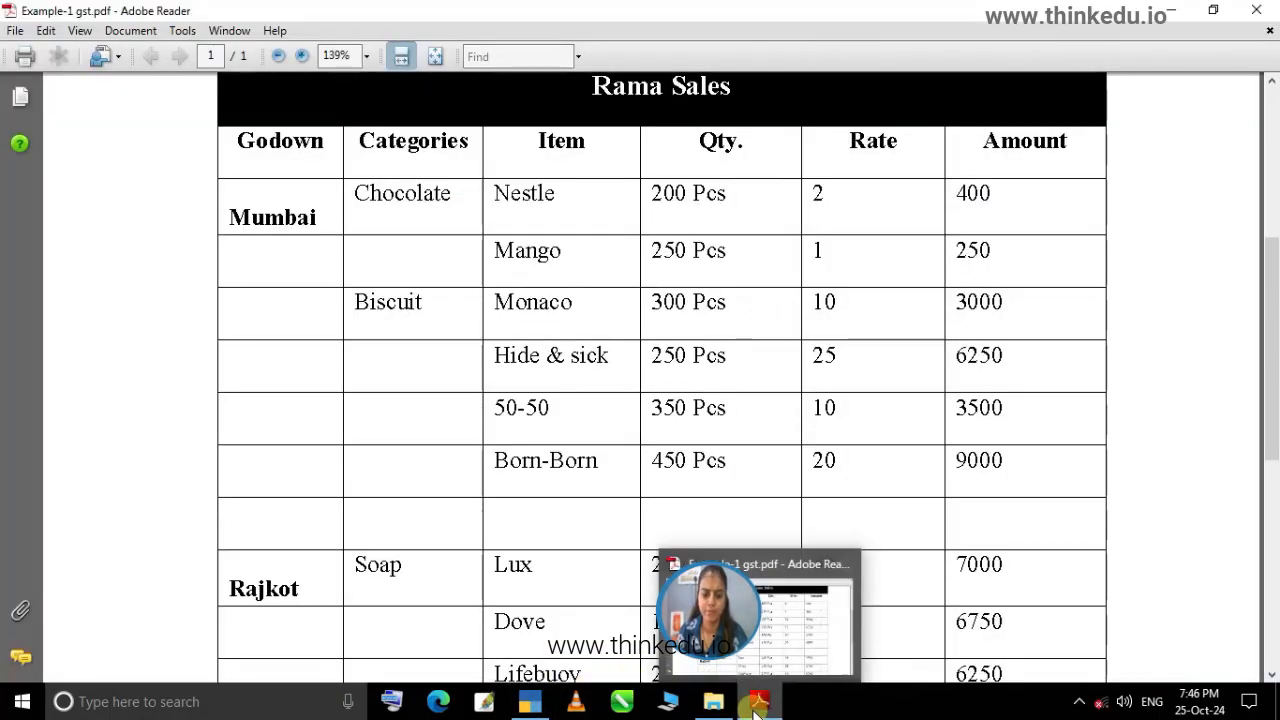
pyautogui.click(527, 706)
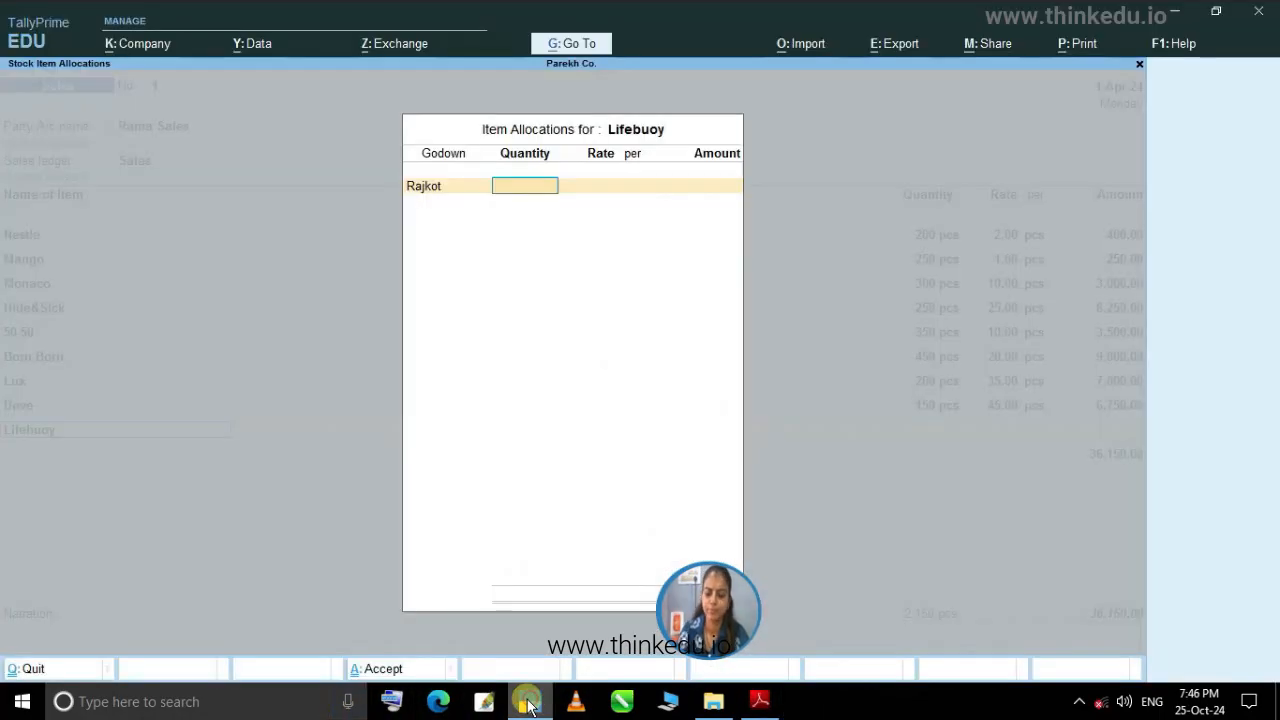
pyautogui.write('250')
pyautogui.press('Return')
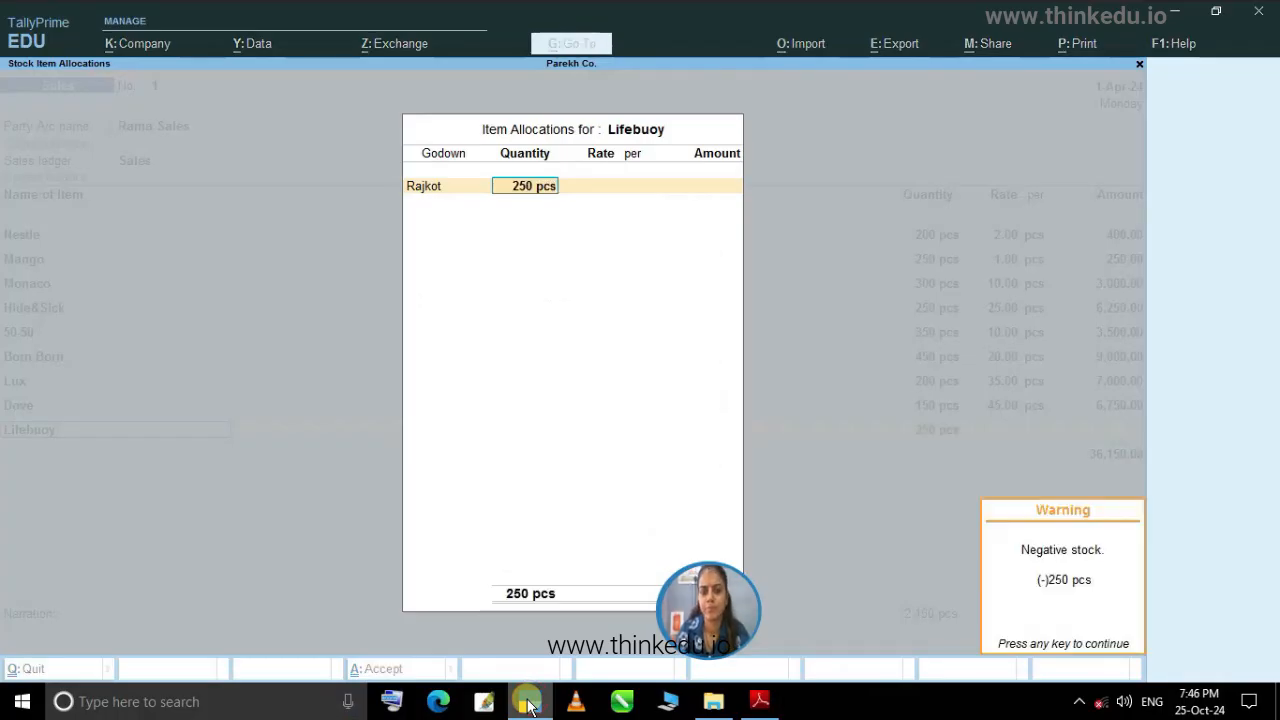
pyautogui.press('Return')
pyautogui.write('25')
pyautogui.press('Return')
pyautogui.press('Return')
pyautogui.press('Return')
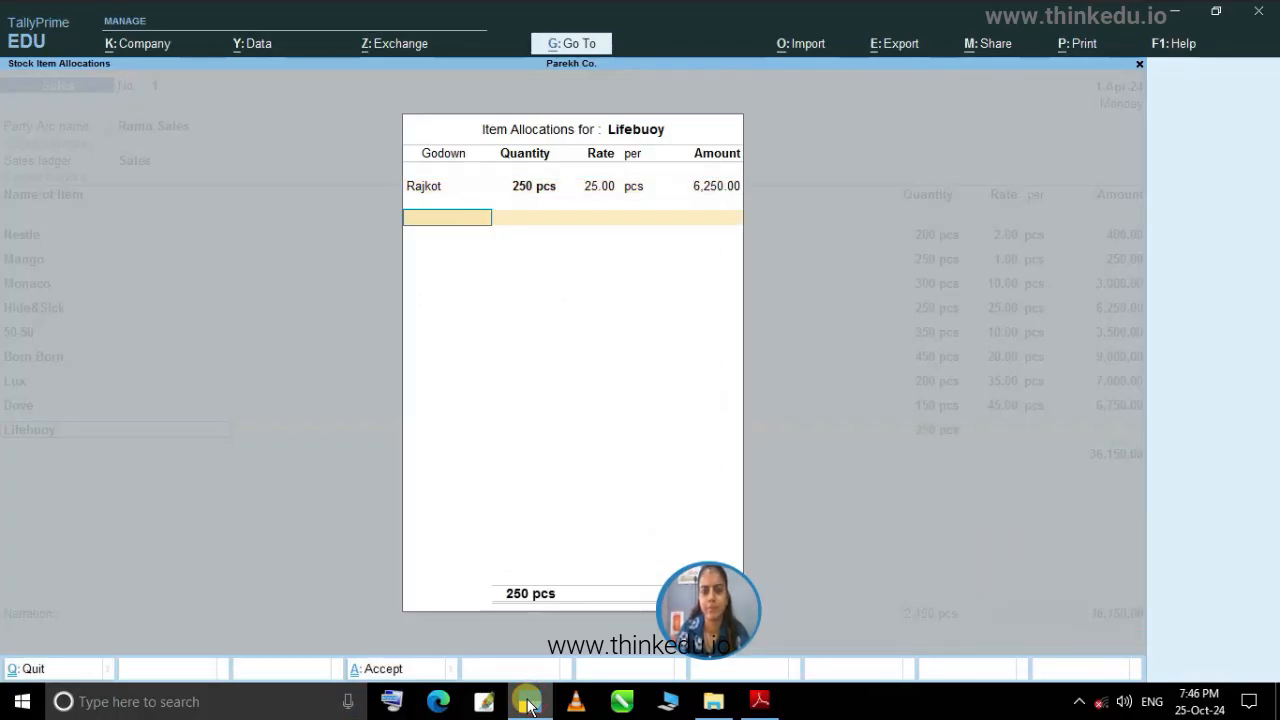
pyautogui.press('Return')
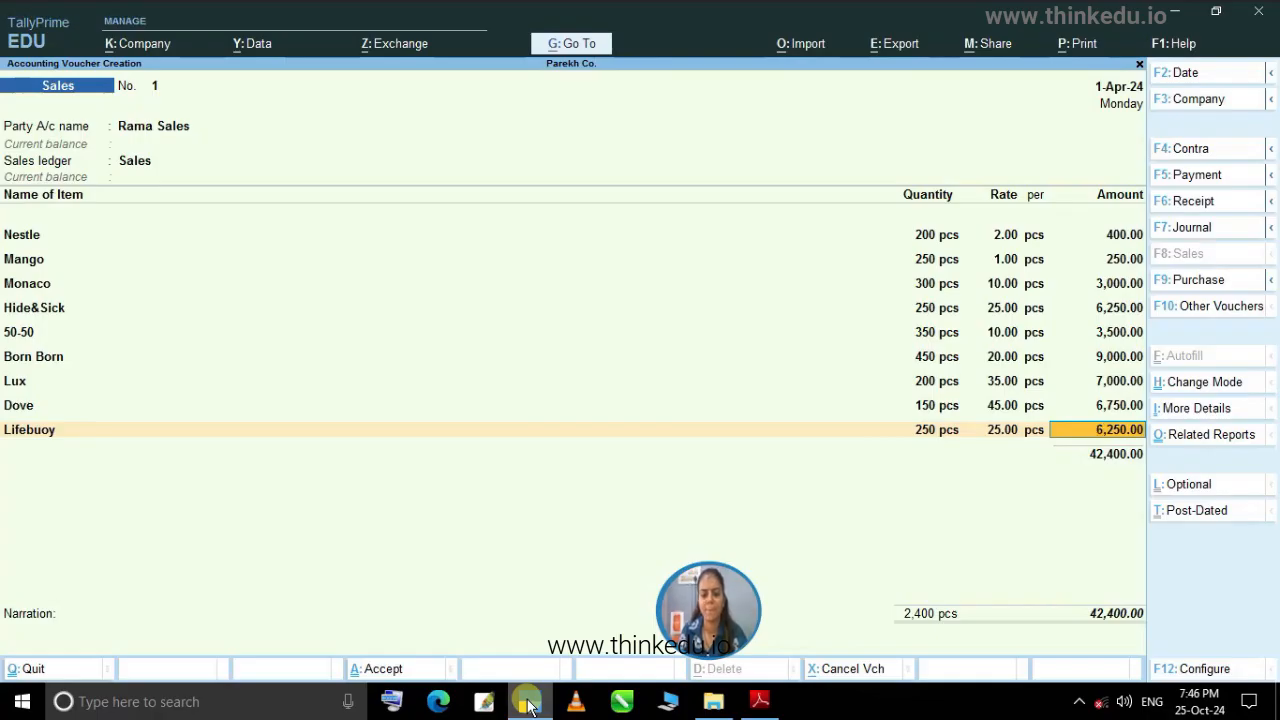
# Compare the total amount at the end of the PDF's Rama Sales table with the voucher total.
pyautogui.click(528, 702)
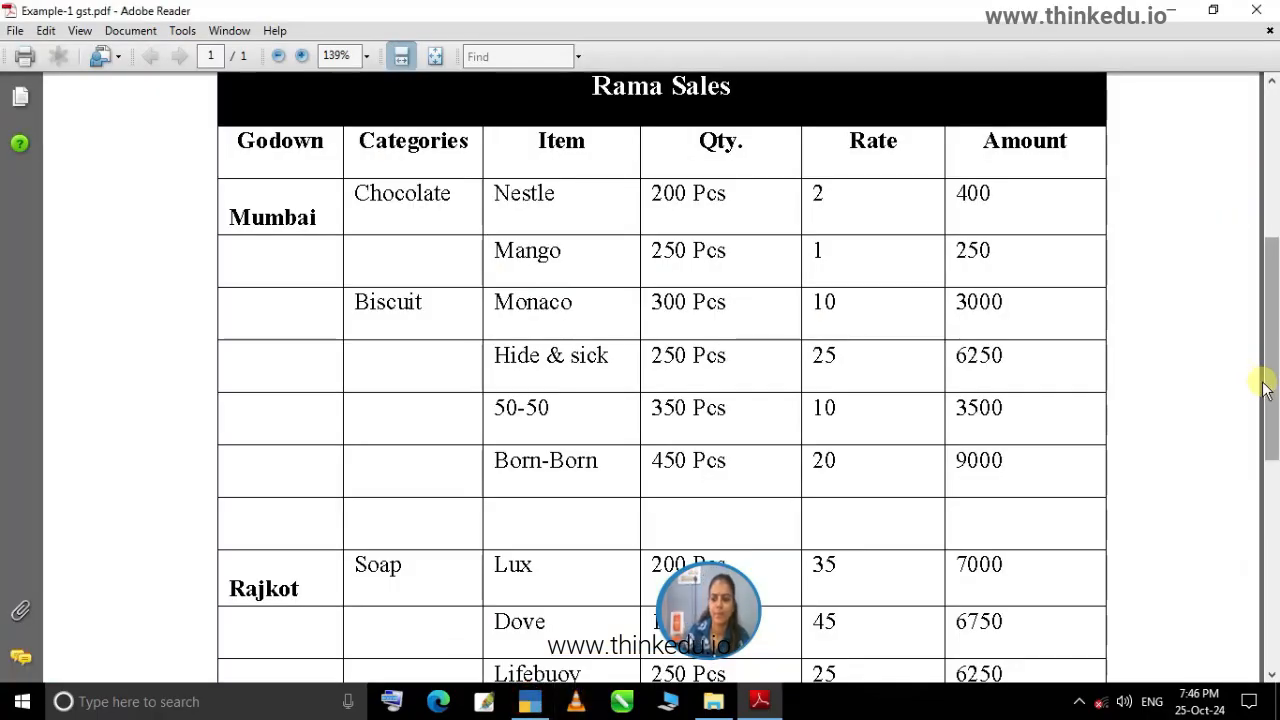
pyautogui.moveTo(1273, 377); pyautogui.dragTo(1273, 465)
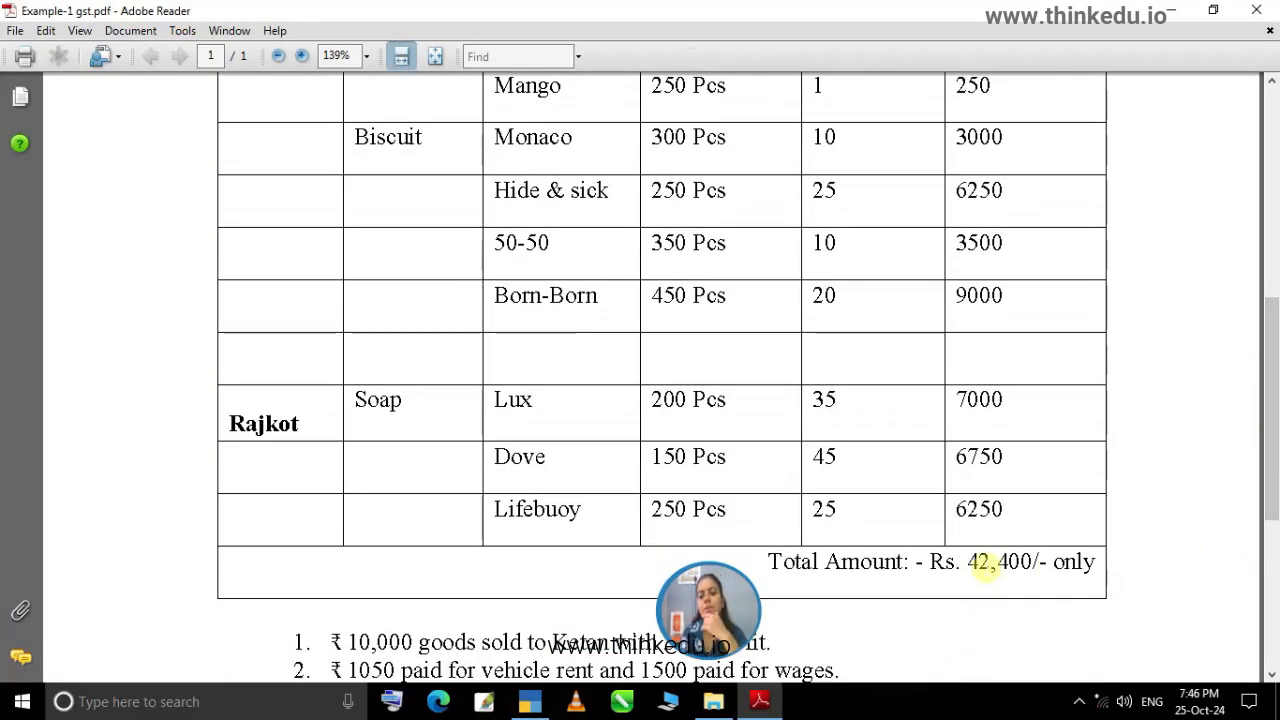
pyautogui.moveTo(667, 707); pyautogui.dragTo(530, 705)
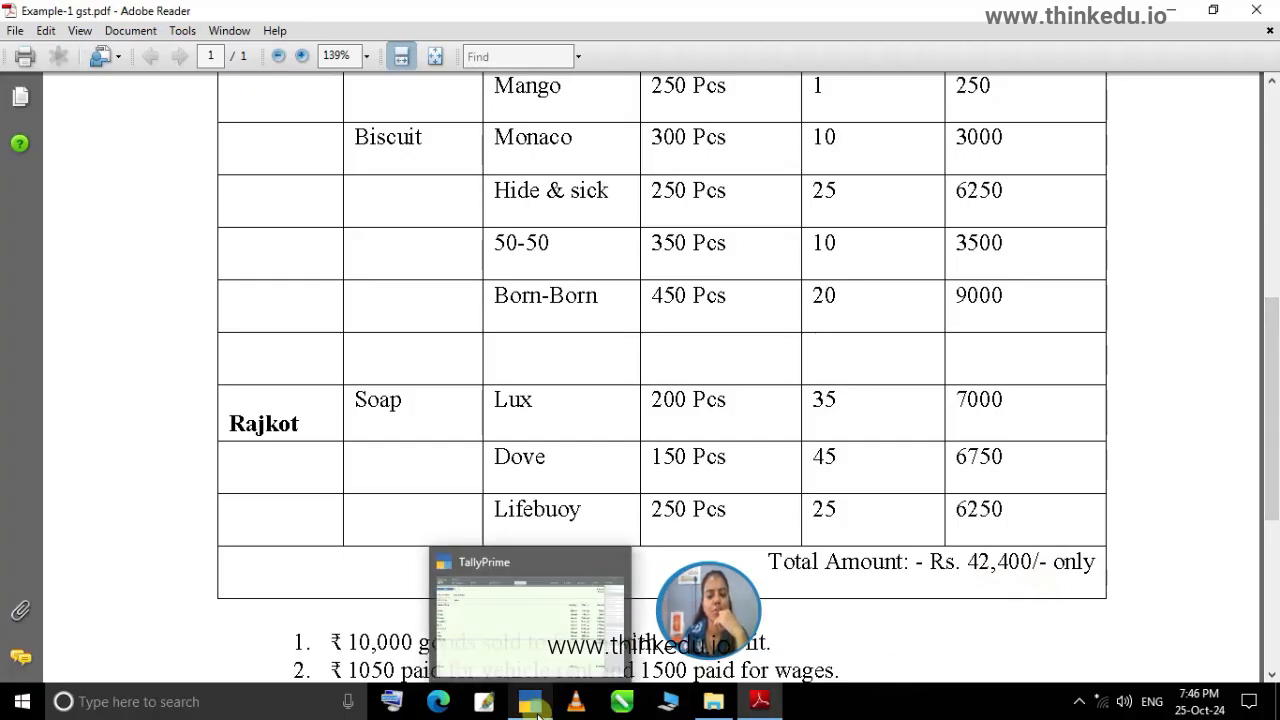
pyautogui.click(530, 705)
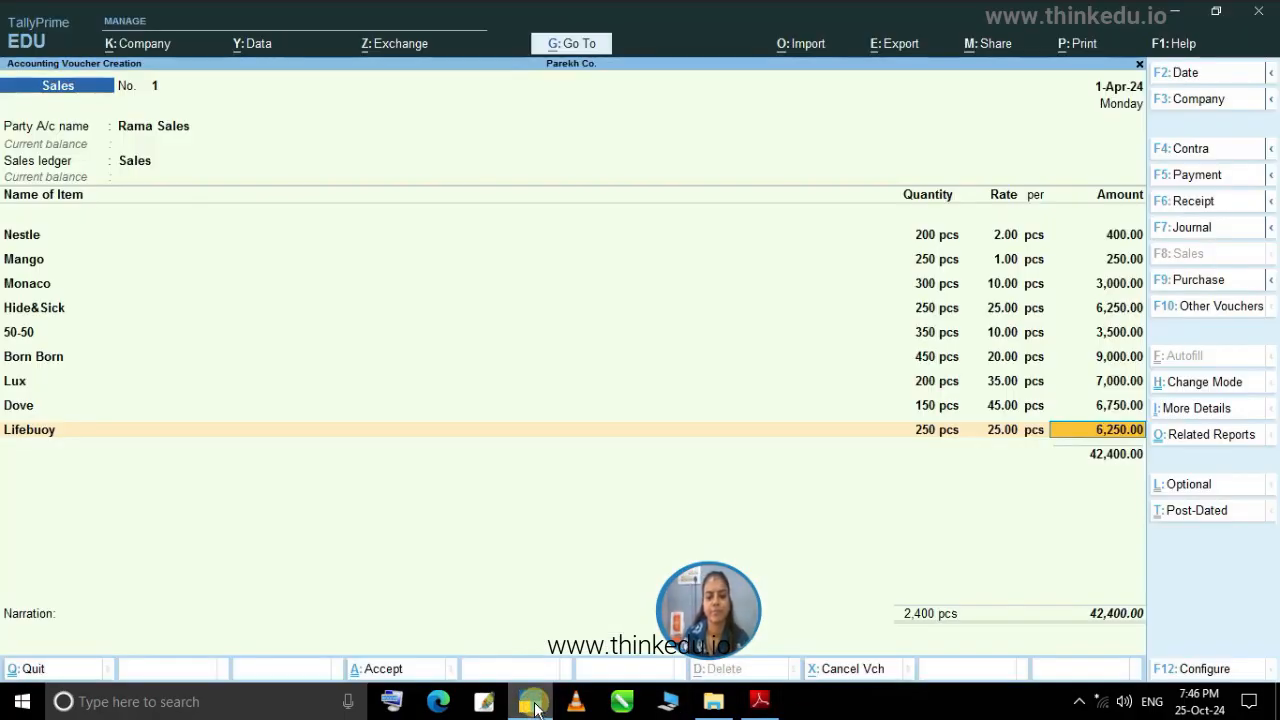
# Accept the Lifebuoy line with GST rate and HSN/SAC details as per Masters/Company and end the item list.
pyautogui.press('Return')
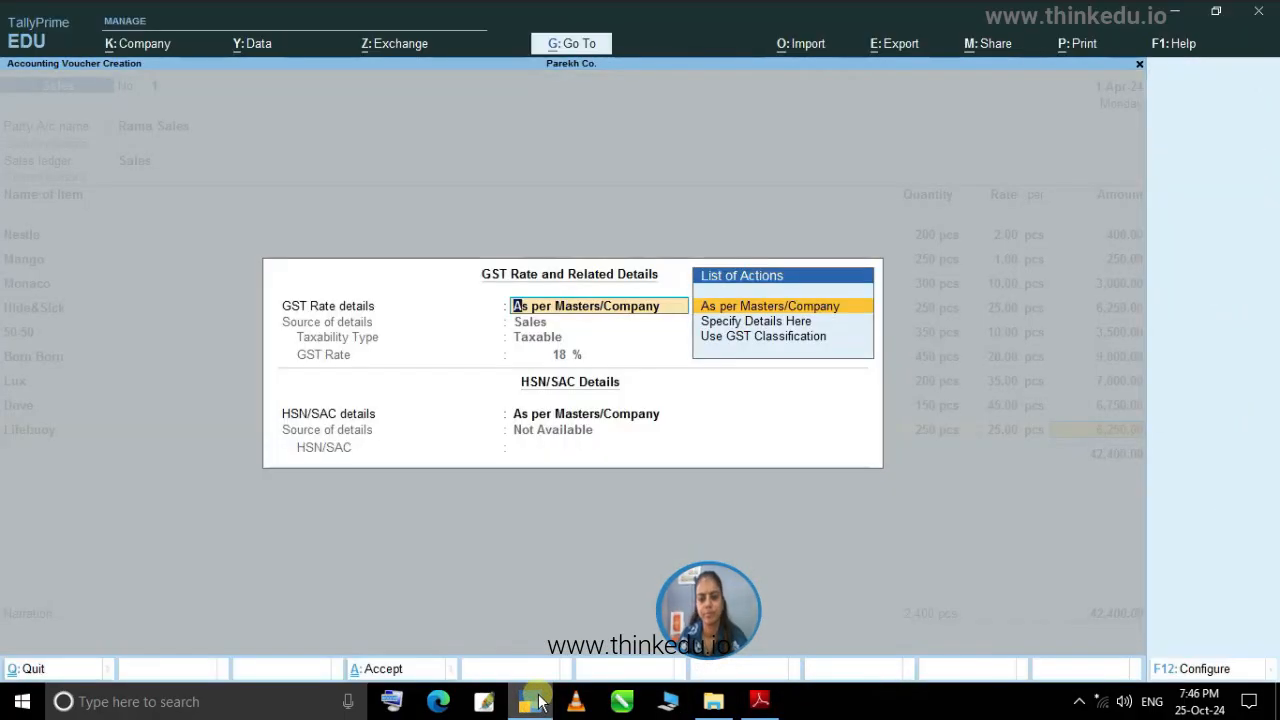
pyautogui.press('Return')
pyautogui.press('Return')
pyautogui.press('Return')
pyautogui.press('Return')
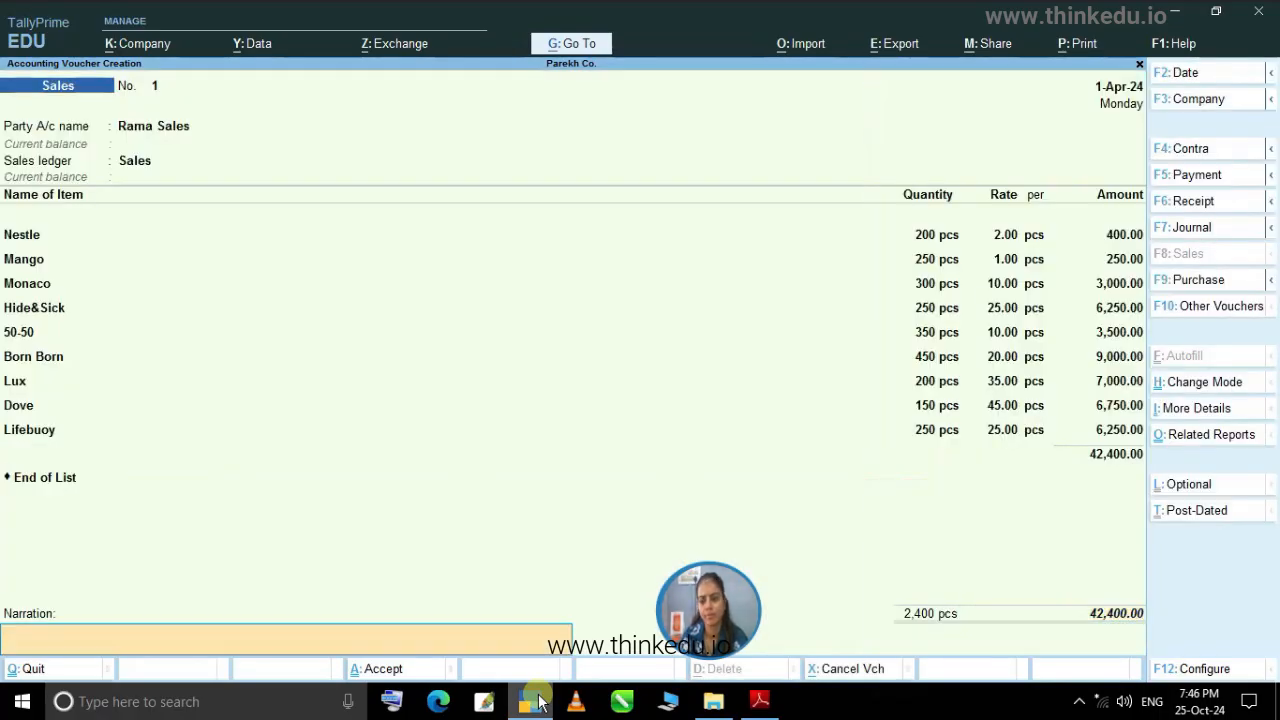
# Save the Rama Sales voucher with no narration and reopen it for alteration.
pyautogui.press('Return')
pyautogui.press('Return')
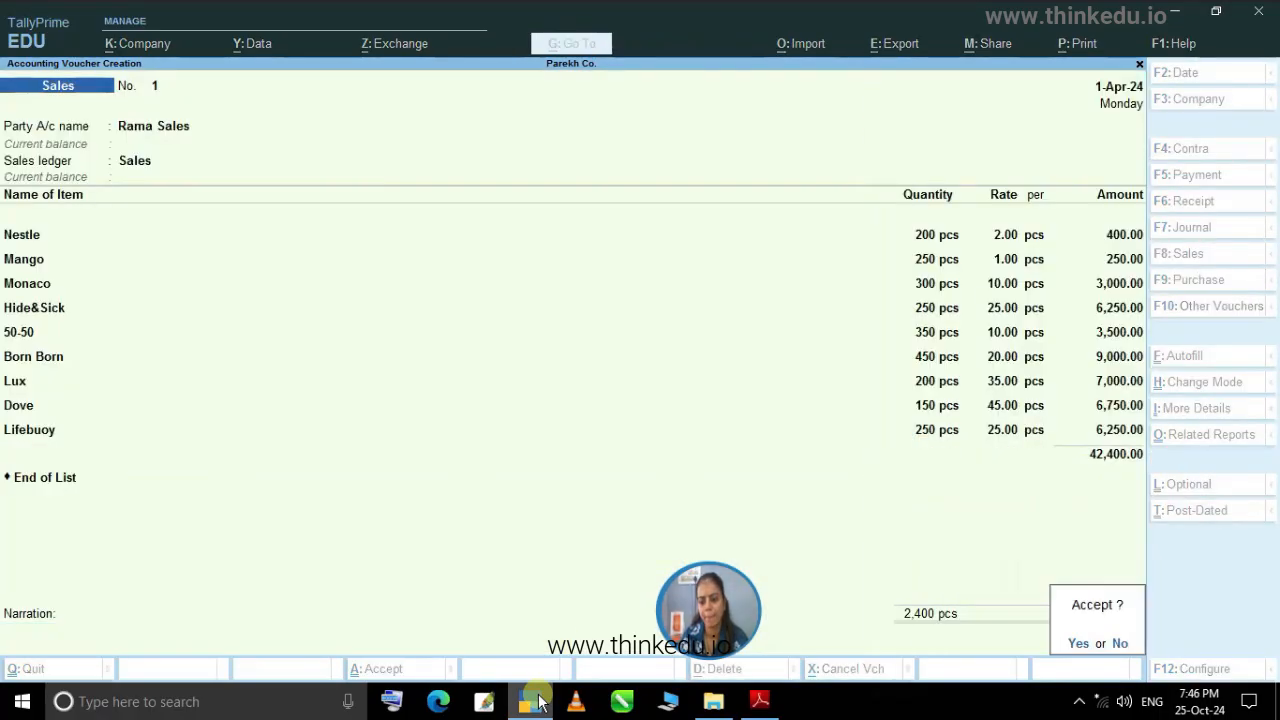
pyautogui.press('Return')
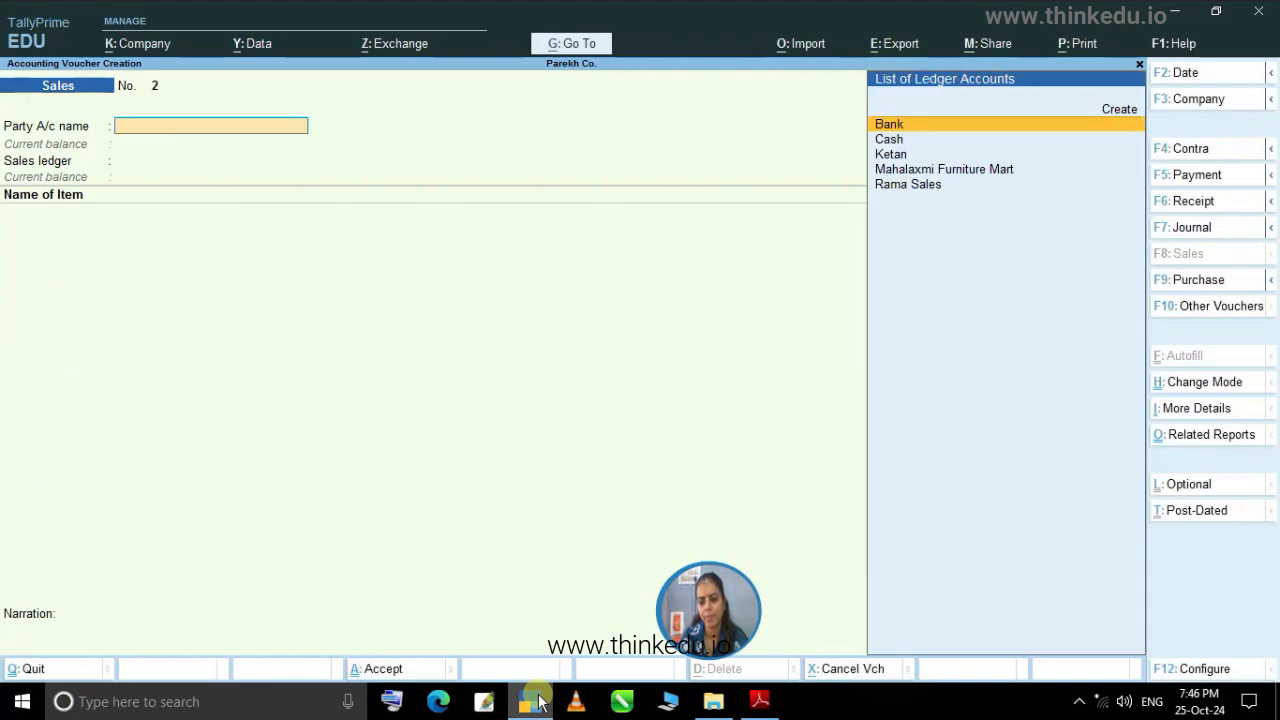
pyautogui.press('pageup')
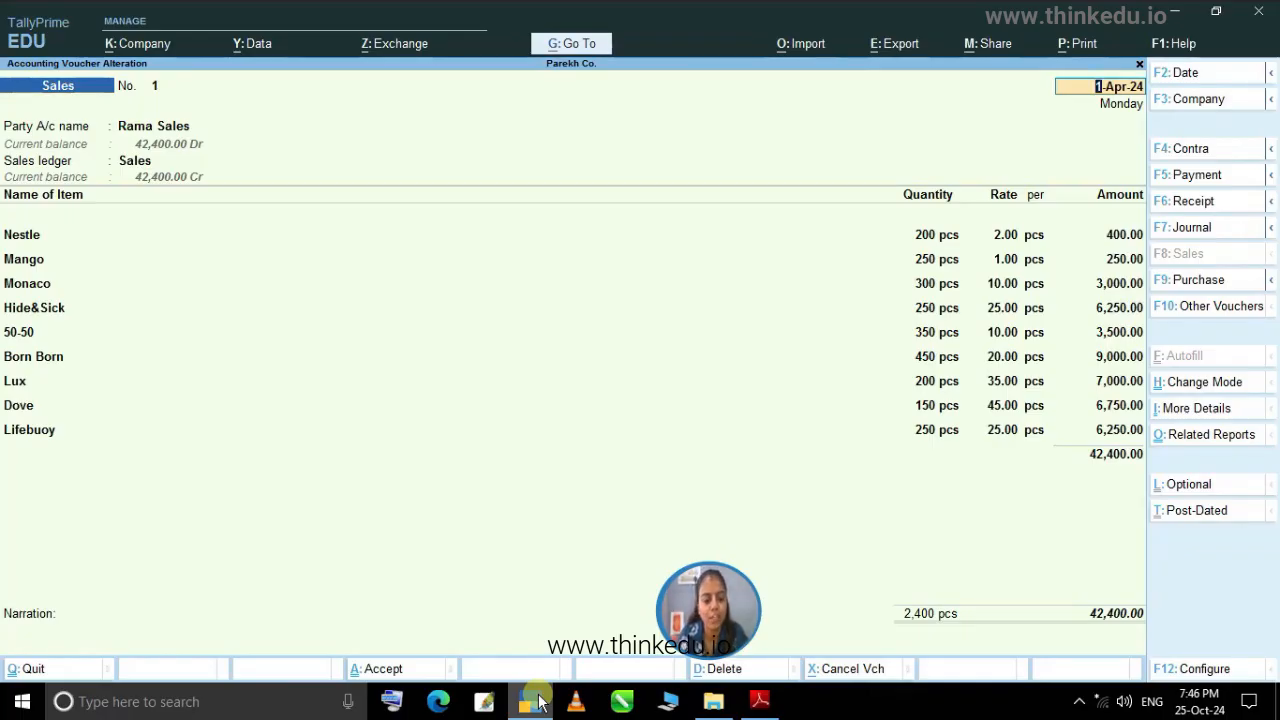
# Close the Rama Sales voucher and the blank sales voucher without saving, and open the ledger creation form.
pyautogui.press('BackSpace')
pyautogui.press('Escape')
pyautogui.press('y')
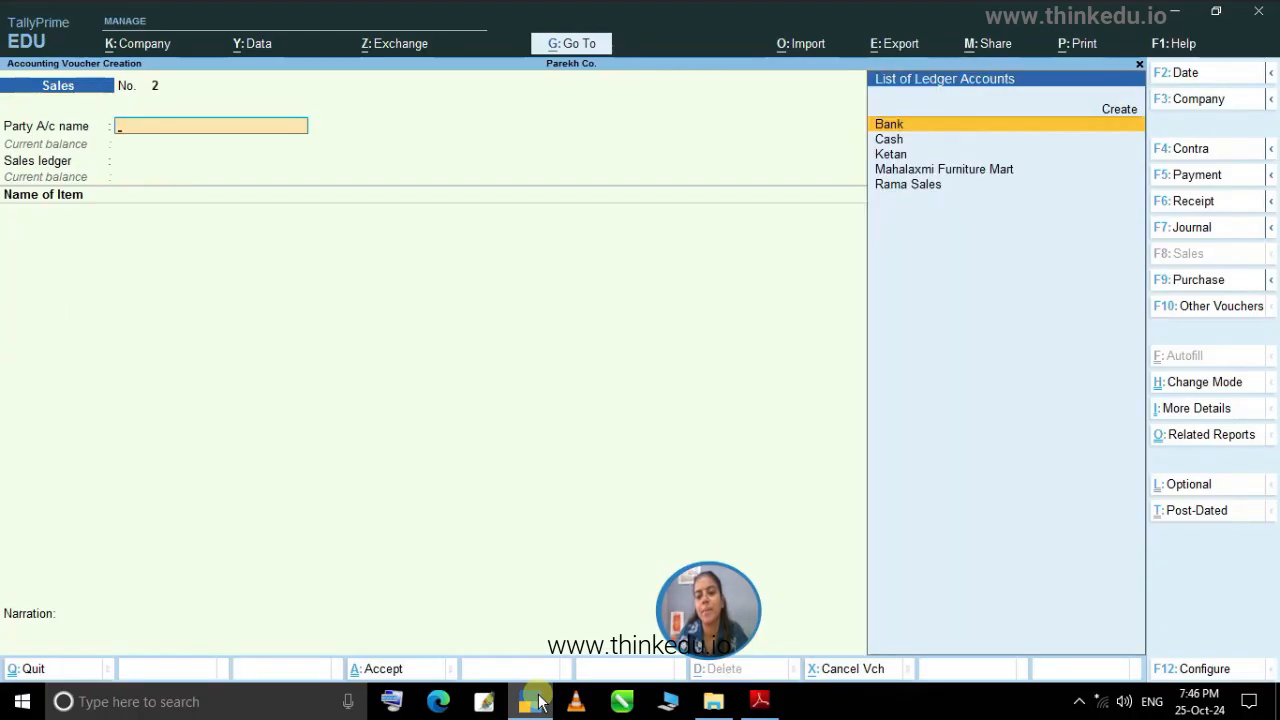
pyautogui.press('Escape')
pyautogui.press('y')
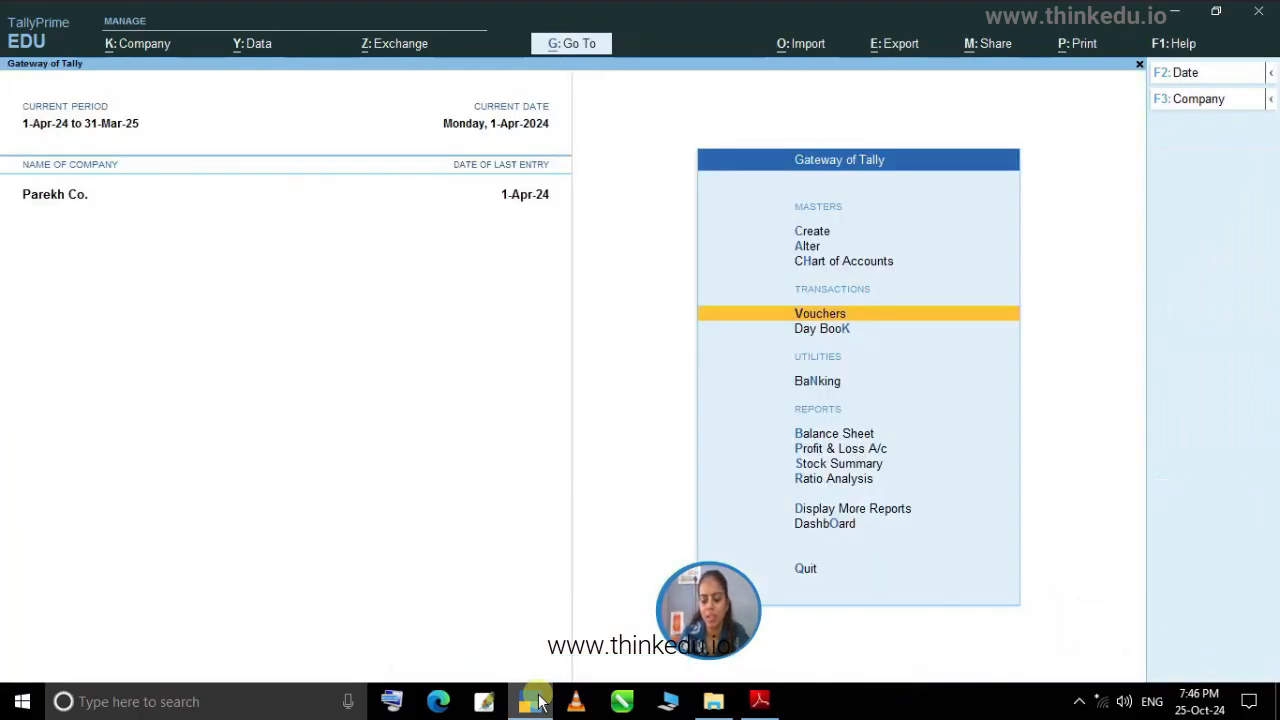
pyautogui.press('Up')
pyautogui.press('Up')
pyautogui.press('Up')
pyautogui.press('Return')
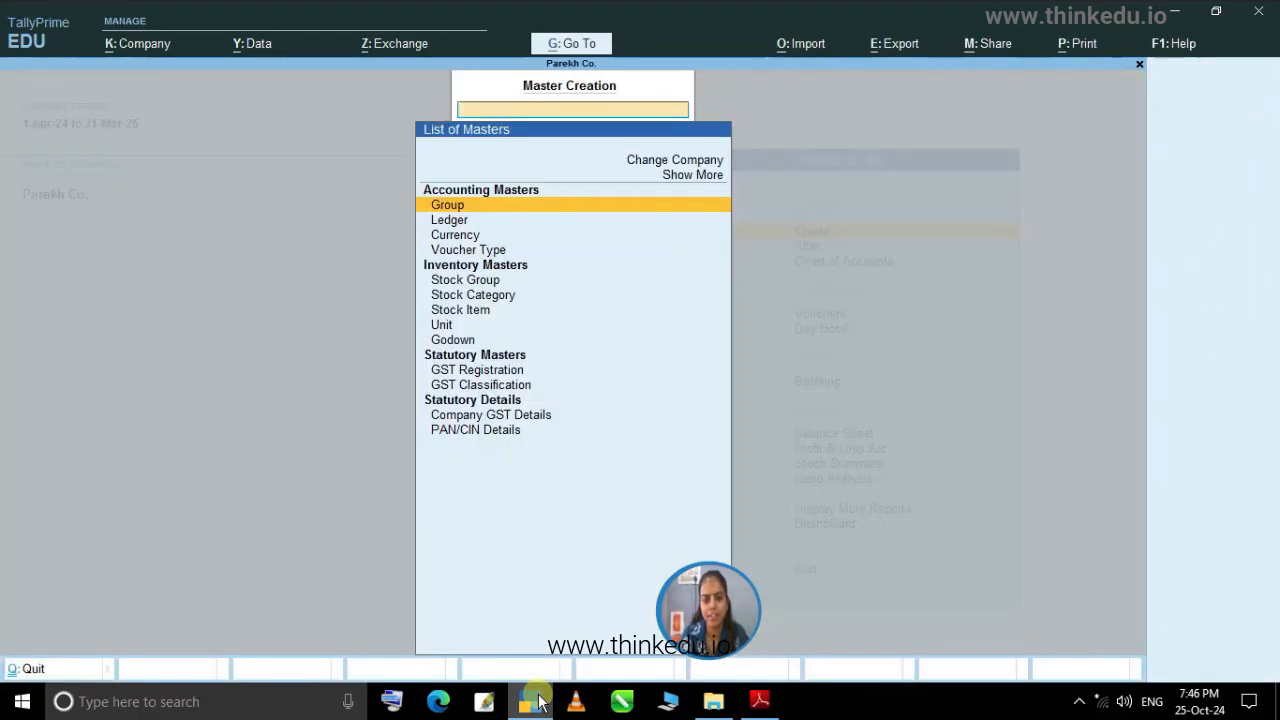
pyautogui.press('Down')
pyautogui.press('Return')
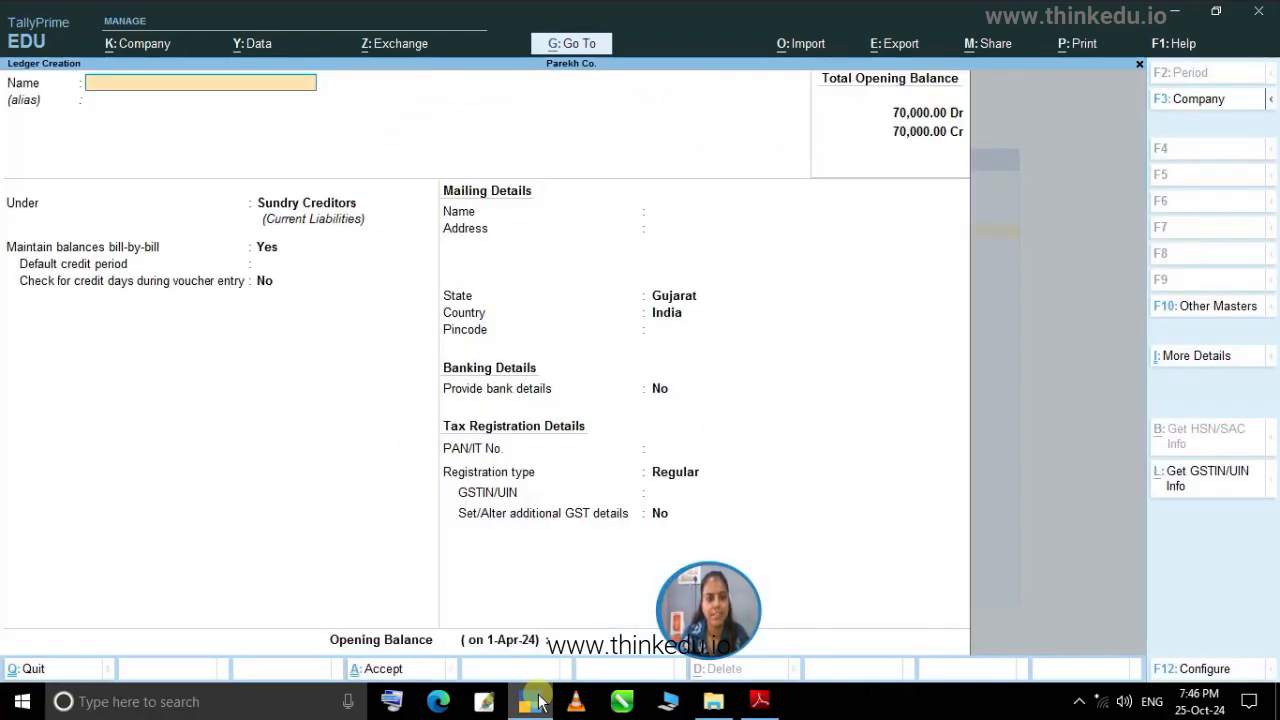
# Name the new ledger Cgst and place it under Duties & Taxes.
pyautogui.write('Cgst')
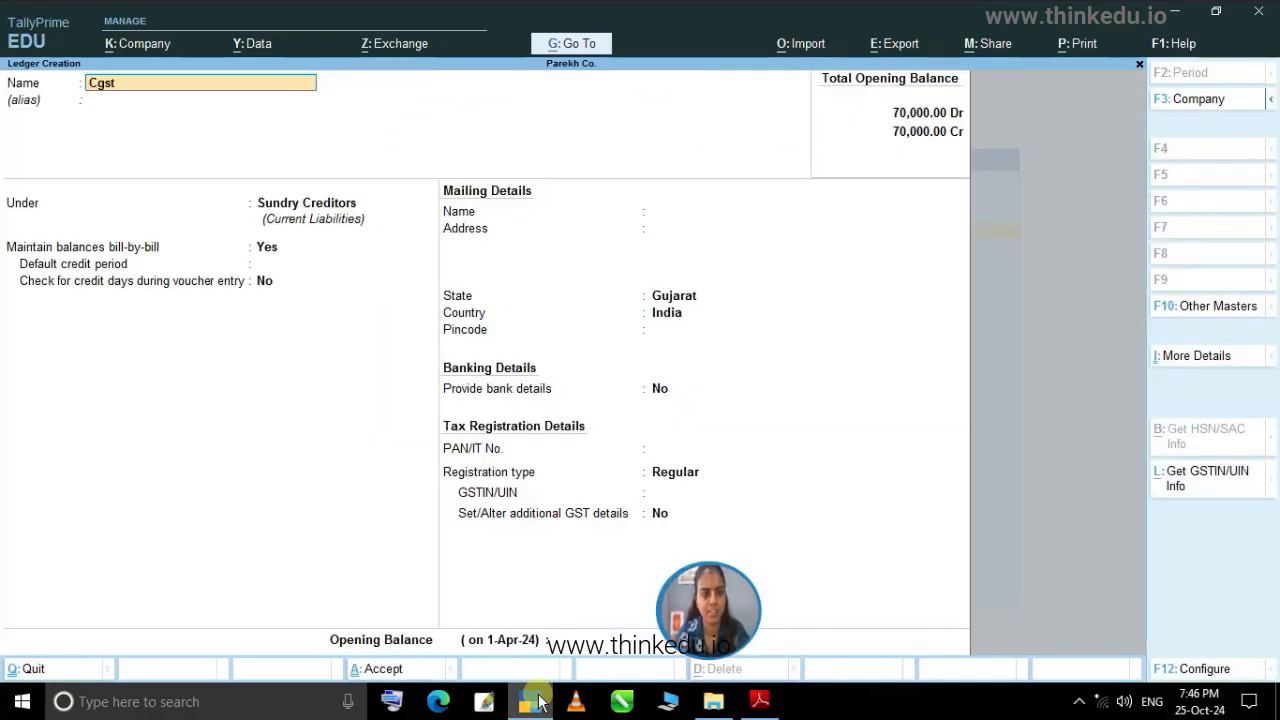
pyautogui.press('Return')
pyautogui.write('Du')
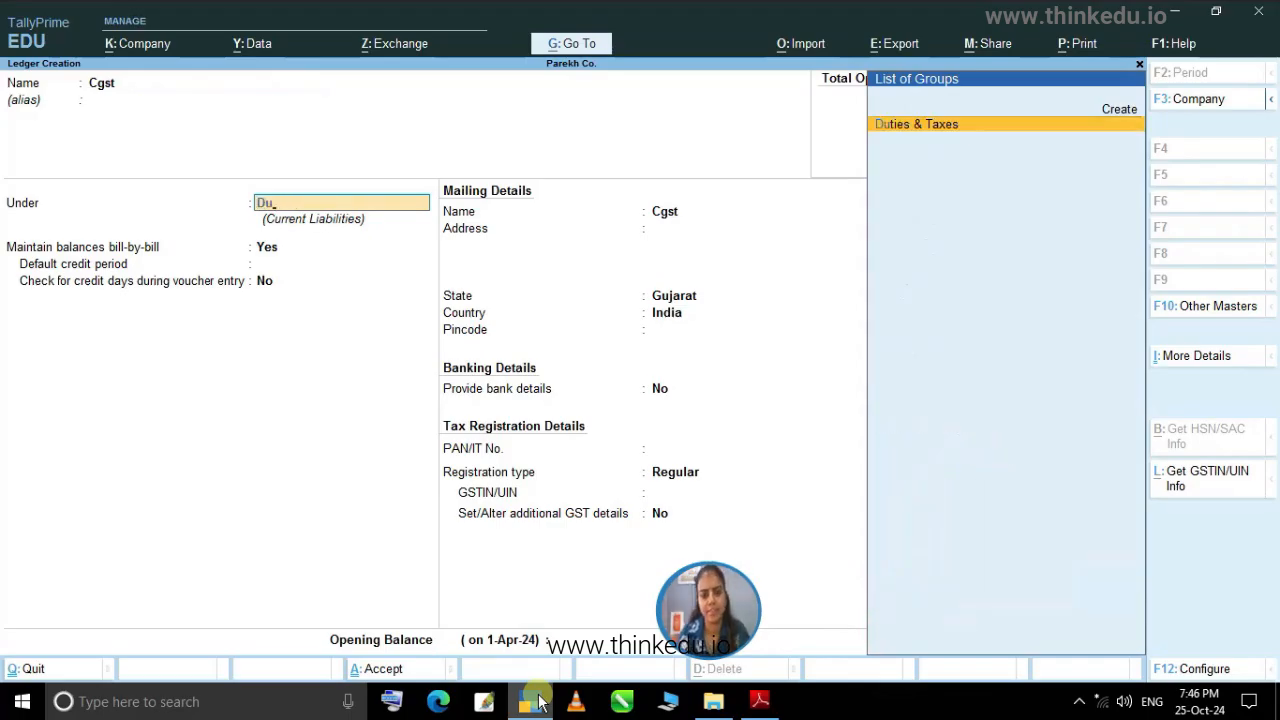
pyautogui.press('Return')
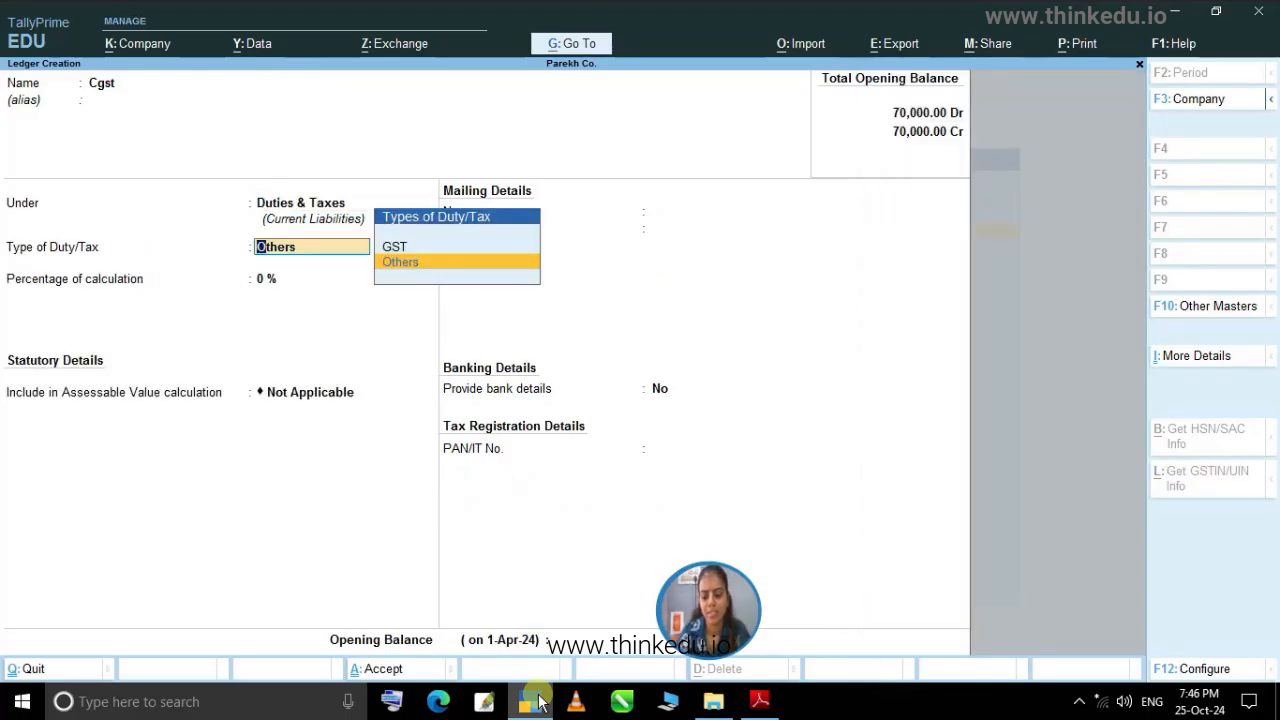
# Set the Cgst ledger's duty type to GST, tax type to CGST and rounding method to Not Applicable, and save it without bank details.
pyautogui.press('Up')
pyautogui.press('Return')
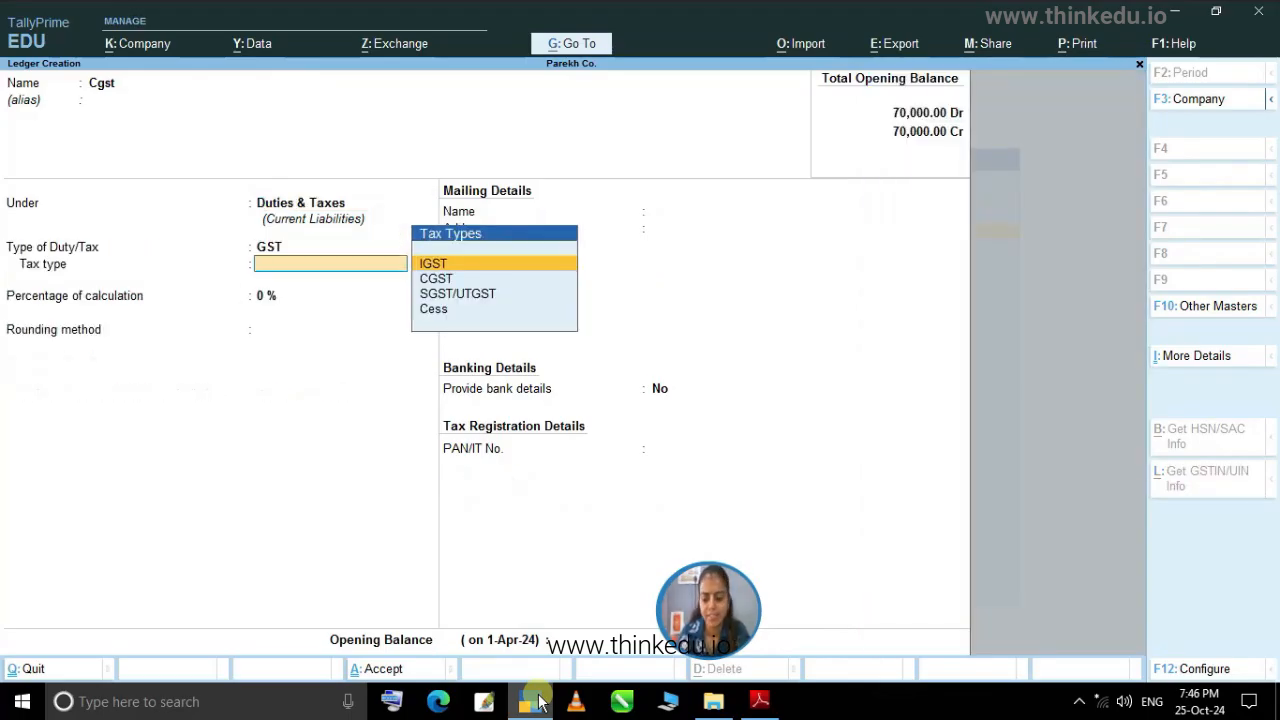
pyautogui.press('Down')
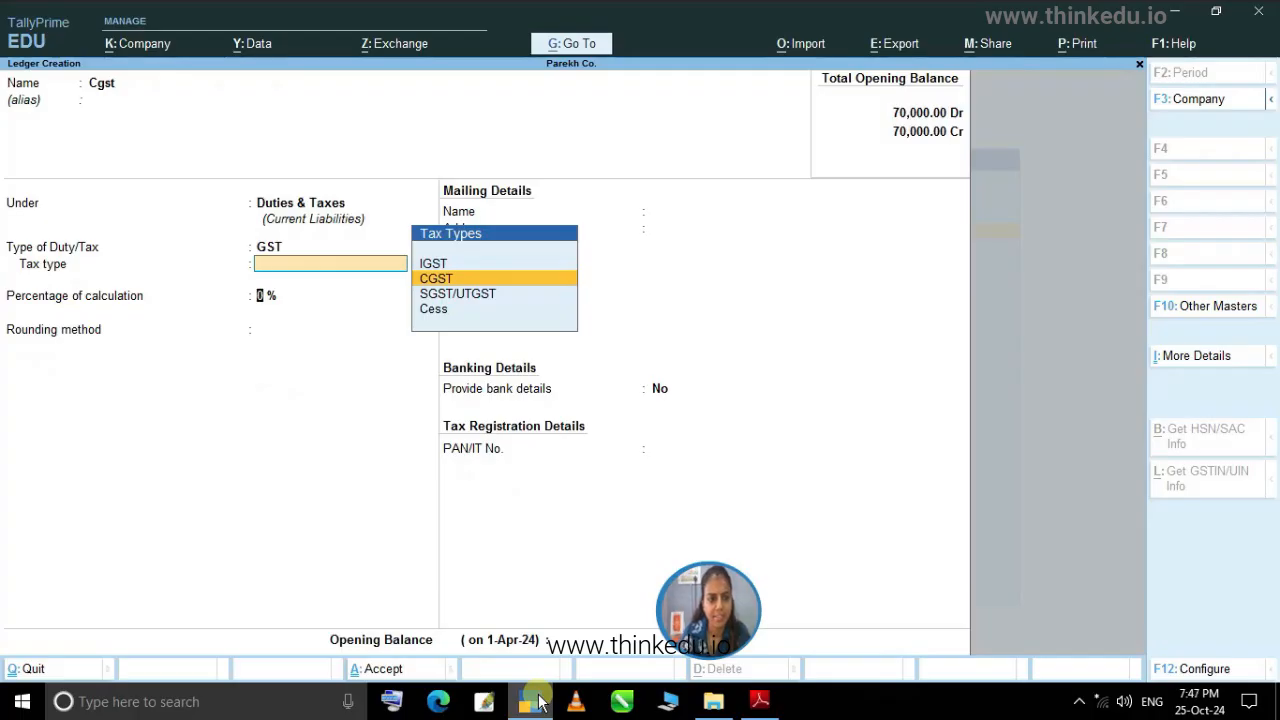
pyautogui.press('Return')
pyautogui.press('Return')
pyautogui.press('Return')
pyautogui.press('Return')
pyautogui.press('Return')
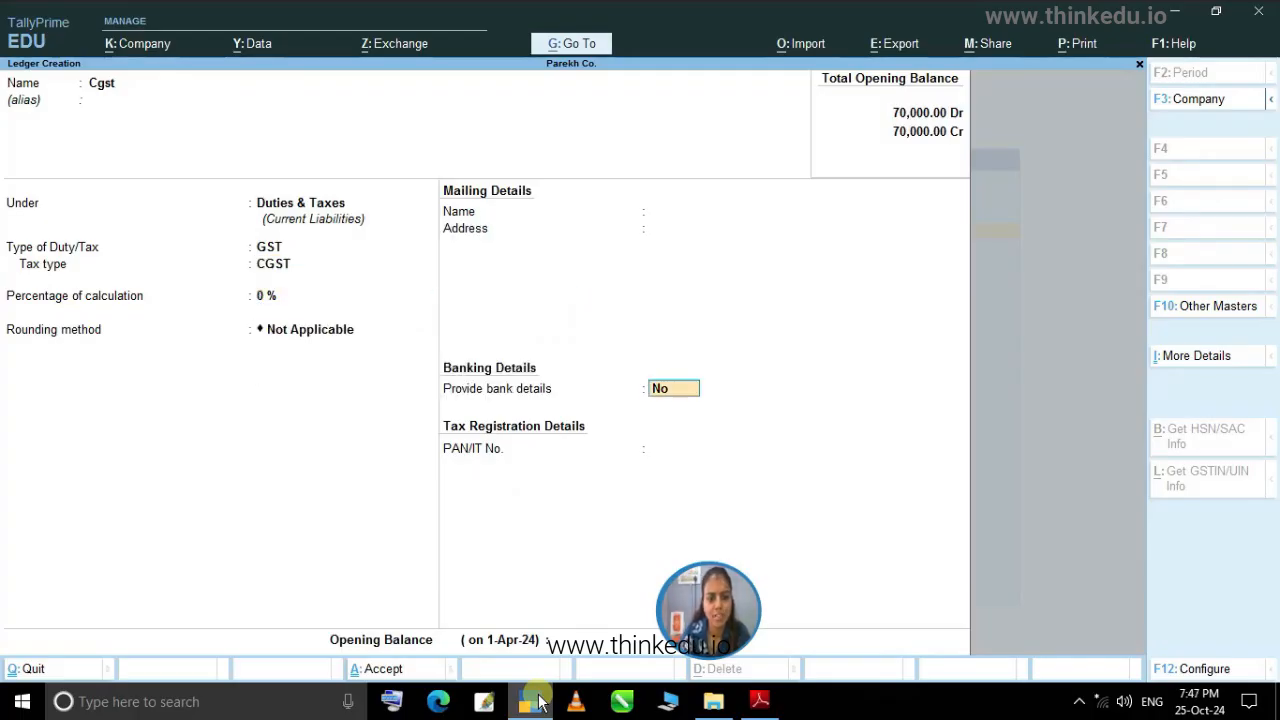
pyautogui.press('Return')
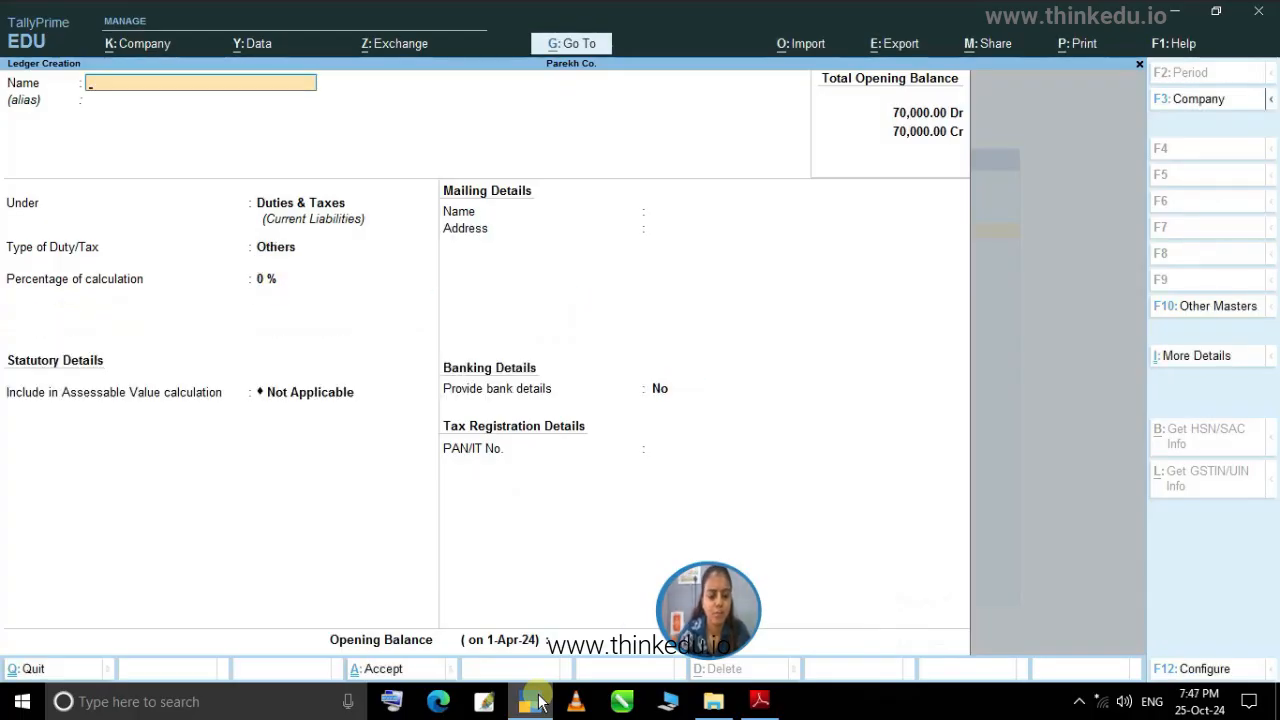
# Create an Sgst ledger under Duties & Taxes with duty type GST, tax type SGST/UTGST and rounding method Not Applicable.
pyautogui.write('Sgst')
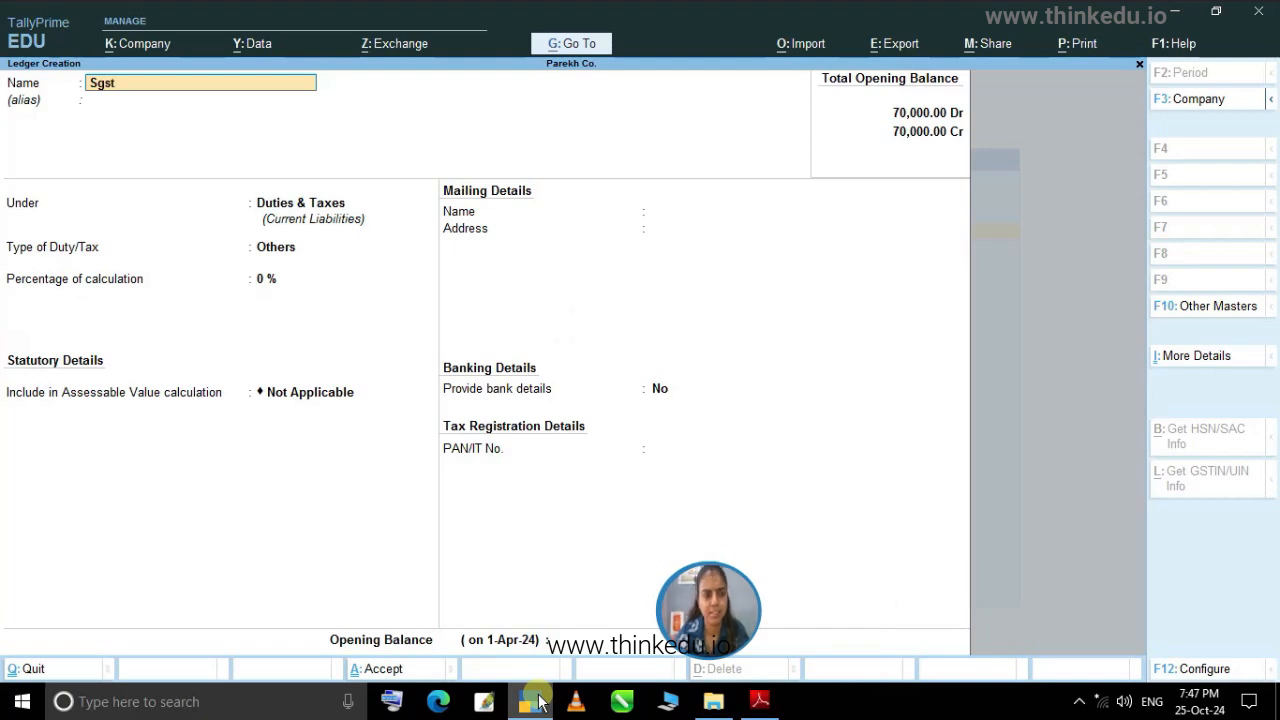
pyautogui.press('Return')
pyautogui.press('Return')
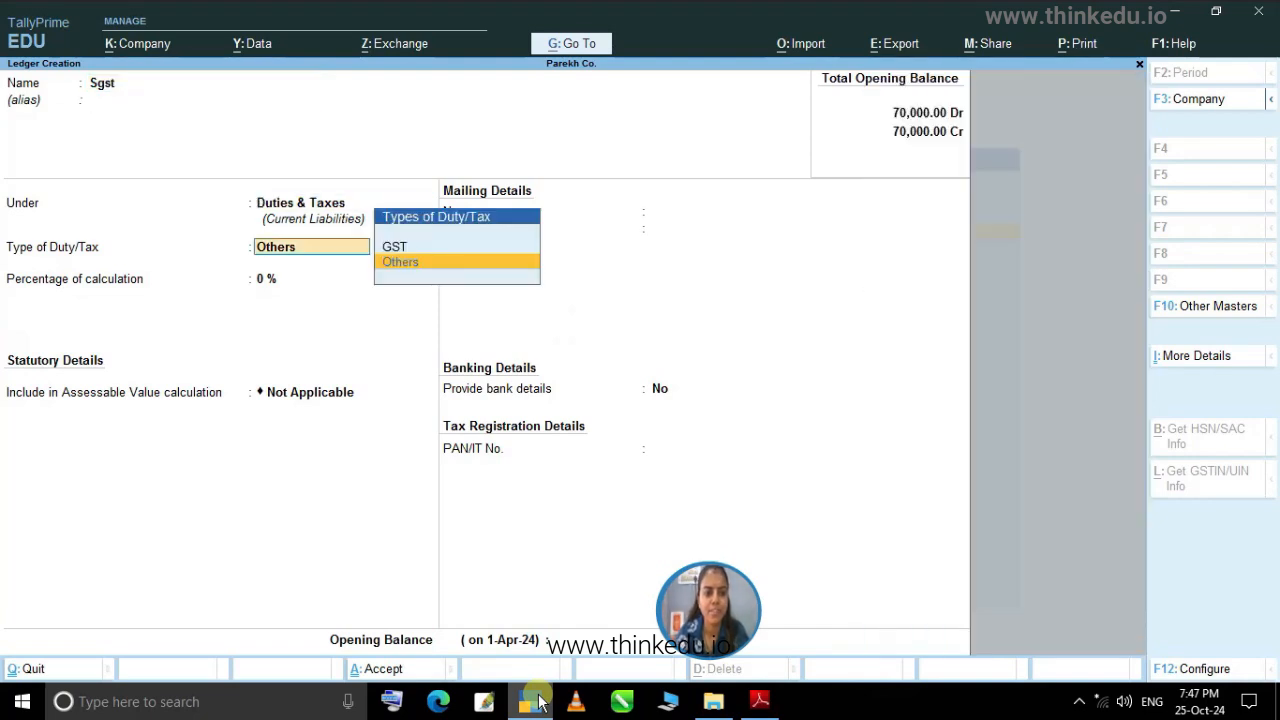
pyautogui.press('Up')
pyautogui.press('Return')
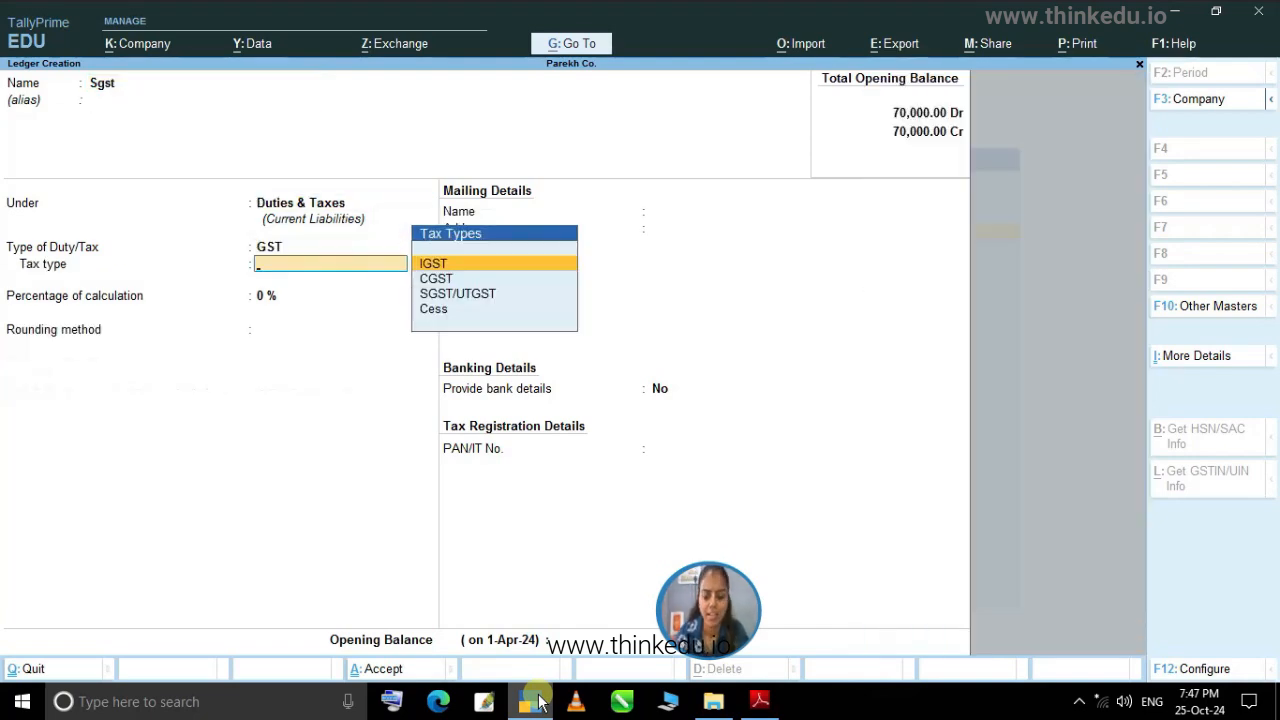
pyautogui.press('Down')
pyautogui.press('Down')
pyautogui.press('Return')
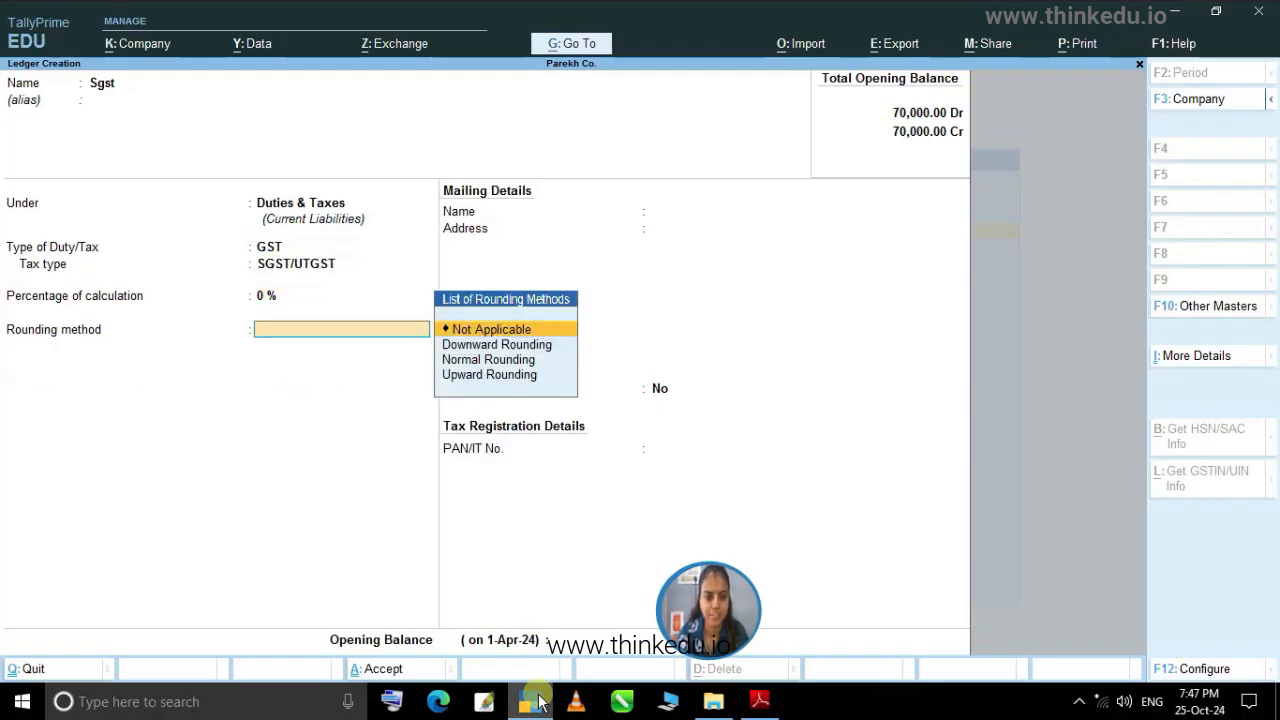
pyautogui.press('Return')
pyautogui.press('Return')
pyautogui.press('Return')
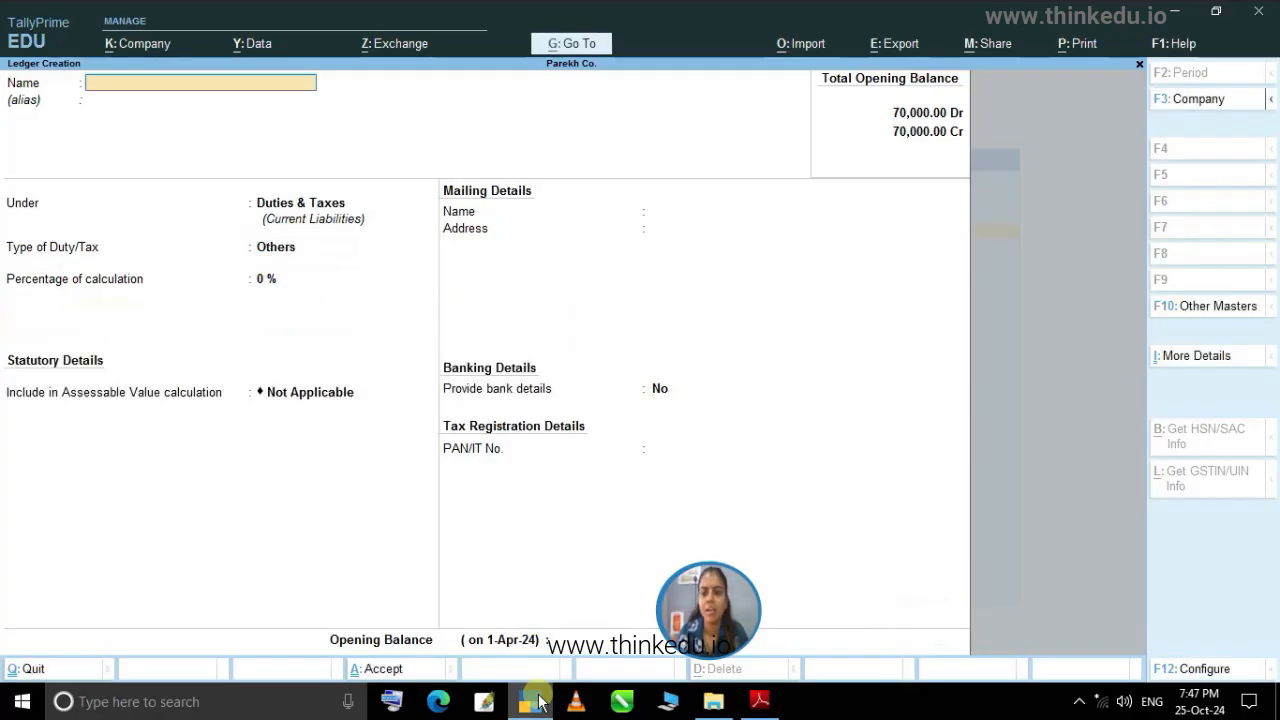
# Leave ledger creation and reopen the saved Rama Sales voucher for alteration.
pyautogui.press('Escape')
pyautogui.press('Escape')
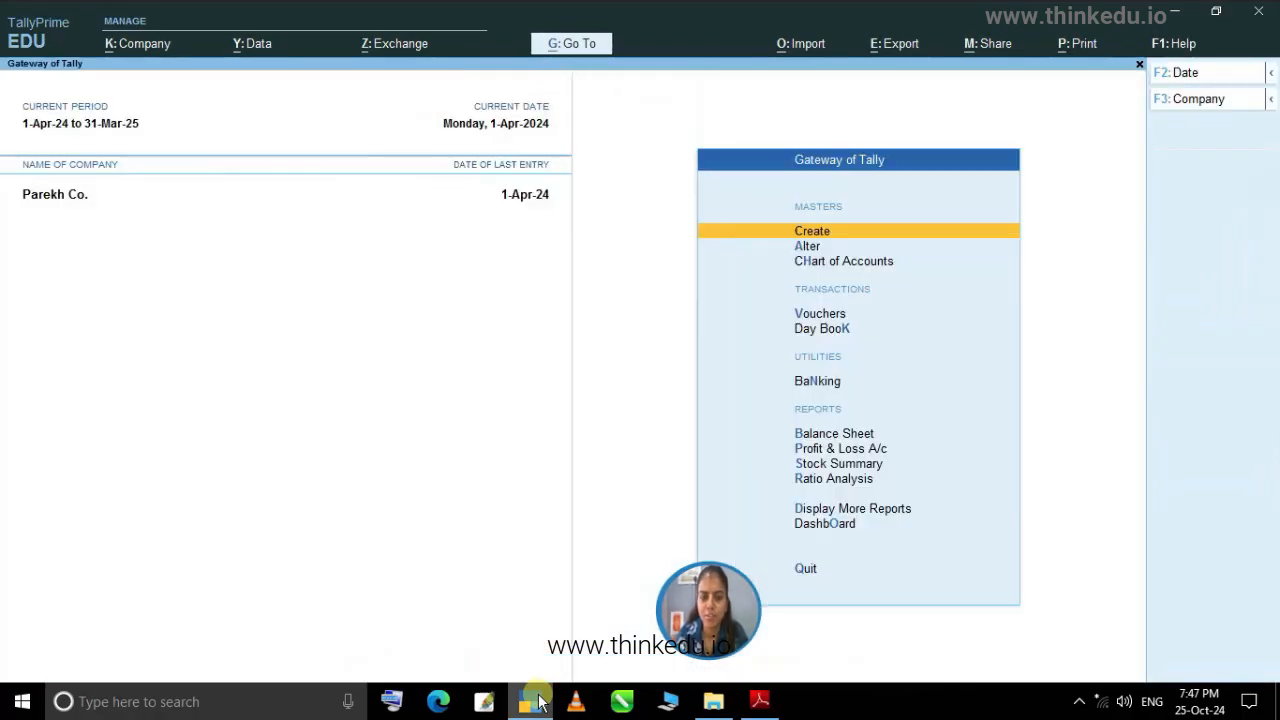
pyautogui.press('Down')
pyautogui.press('Down')
pyautogui.press('Down')
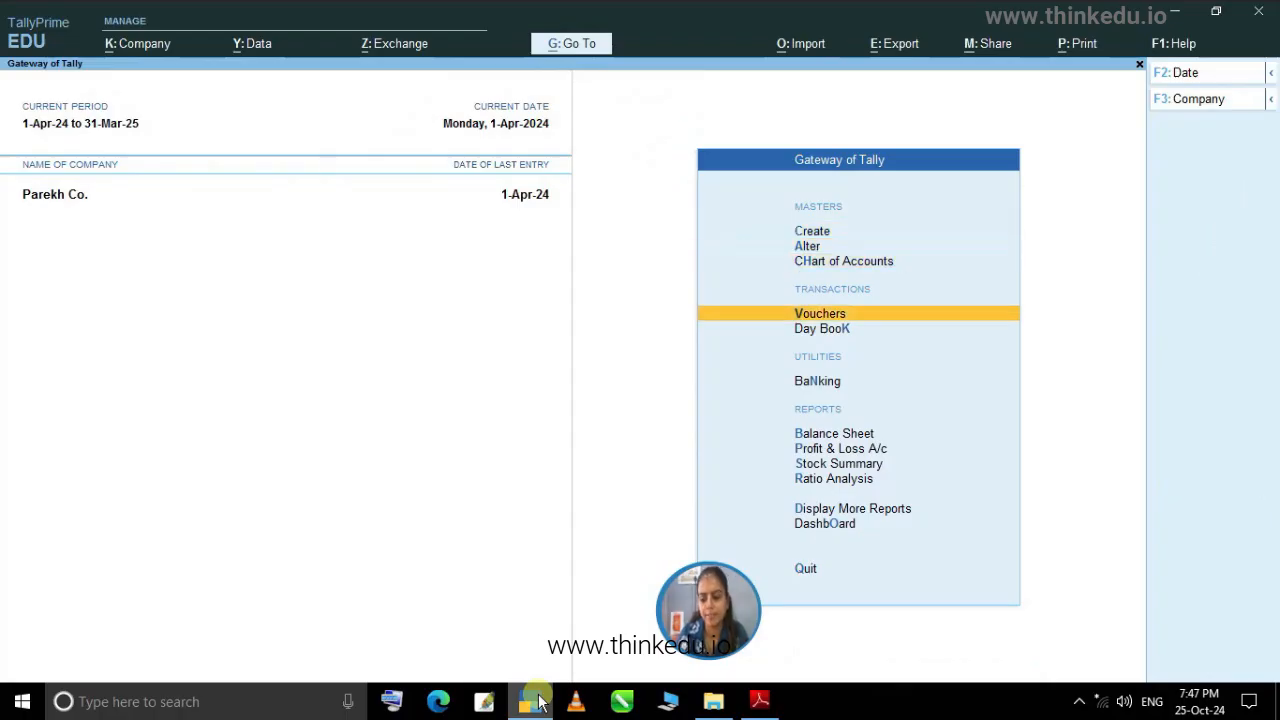
pyautogui.press('Return')
pyautogui.press('pageup')
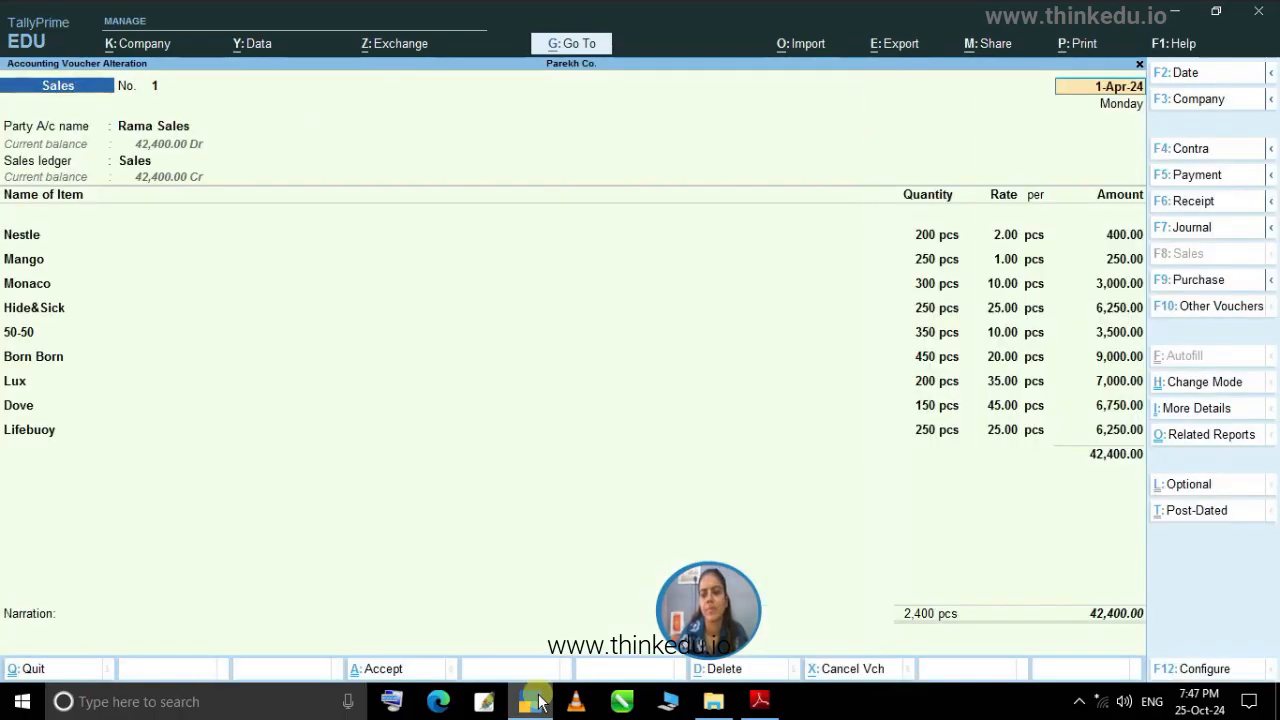
# Keep the existing date, party details and sales ledger of the Rama Sales voucher and proceed to the Nestle item allocation.
pyautogui.press('Return')
pyautogui.press('Return')
pyautogui.press('Return')
pyautogui.press('Return')
pyautogui.press('Return')
pyautogui.press('Return')
pyautogui.press('Return')
pyautogui.press('Return')
pyautogui.press('Return')
pyautogui.press('Return')
pyautogui.press('Return')
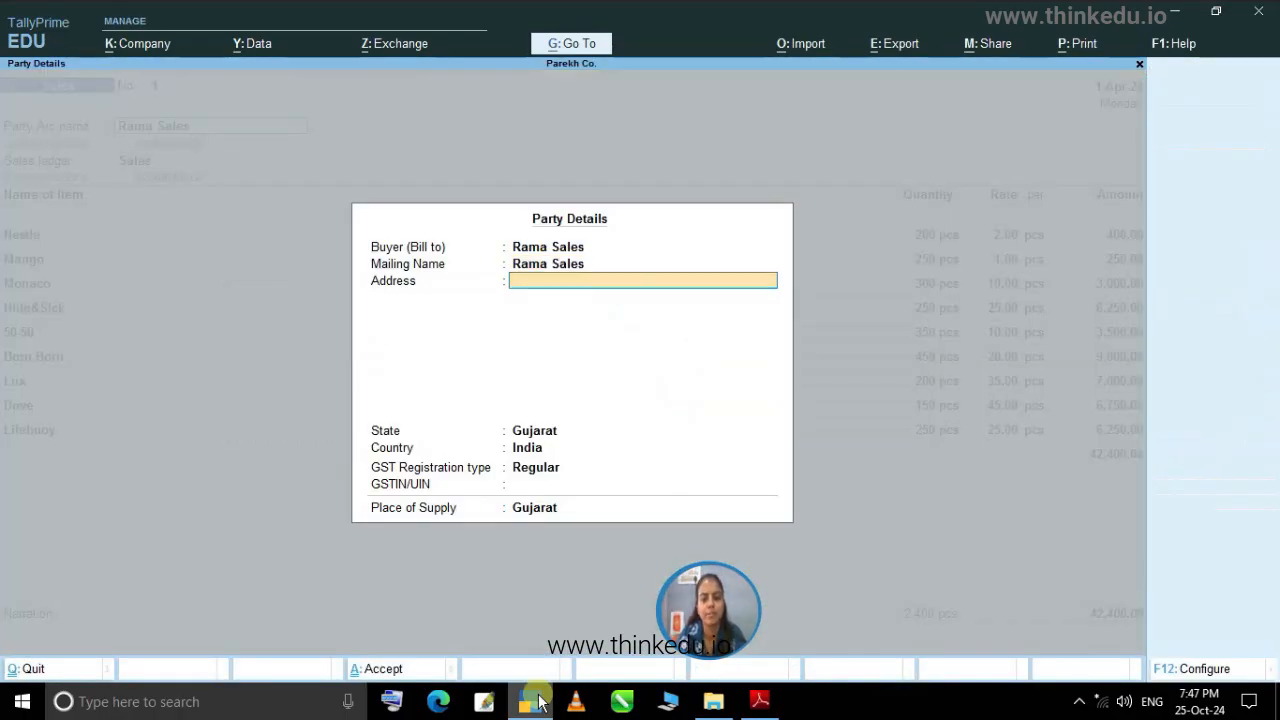
pyautogui.press('Return')
pyautogui.press('Return')
pyautogui.press('Return')
pyautogui.press('Return')
pyautogui.press('Return')
pyautogui.press('Return')
pyautogui.press('Return')
pyautogui.press('Return')
pyautogui.press('Return')
pyautogui.press('Return')
pyautogui.press('Return')
pyautogui.press('Return')
pyautogui.press('Return')
pyautogui.press('Return')
pyautogui.press('Return')
pyautogui.press('Return')
pyautogui.press('Return')
pyautogui.press('Return')
pyautogui.press('Return')
pyautogui.press('Return')
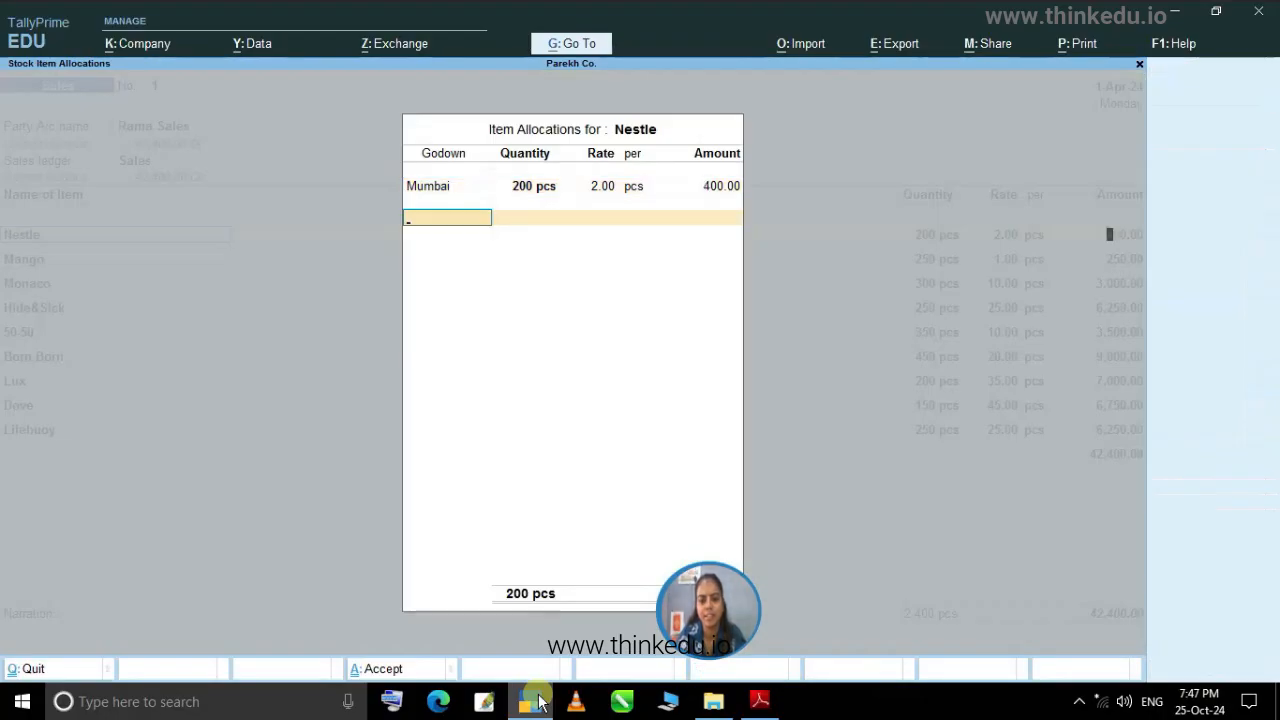
# Accept the existing allocations and GST details for the items from Nestle through 50-50.
pyautogui.press('Return')
pyautogui.press('Return')
pyautogui.press('Return')
pyautogui.press('Return')
pyautogui.press('Return')
pyautogui.press('Return')
pyautogui.press('Return')
pyautogui.press('Return')
pyautogui.press('Return')
pyautogui.press('Return')
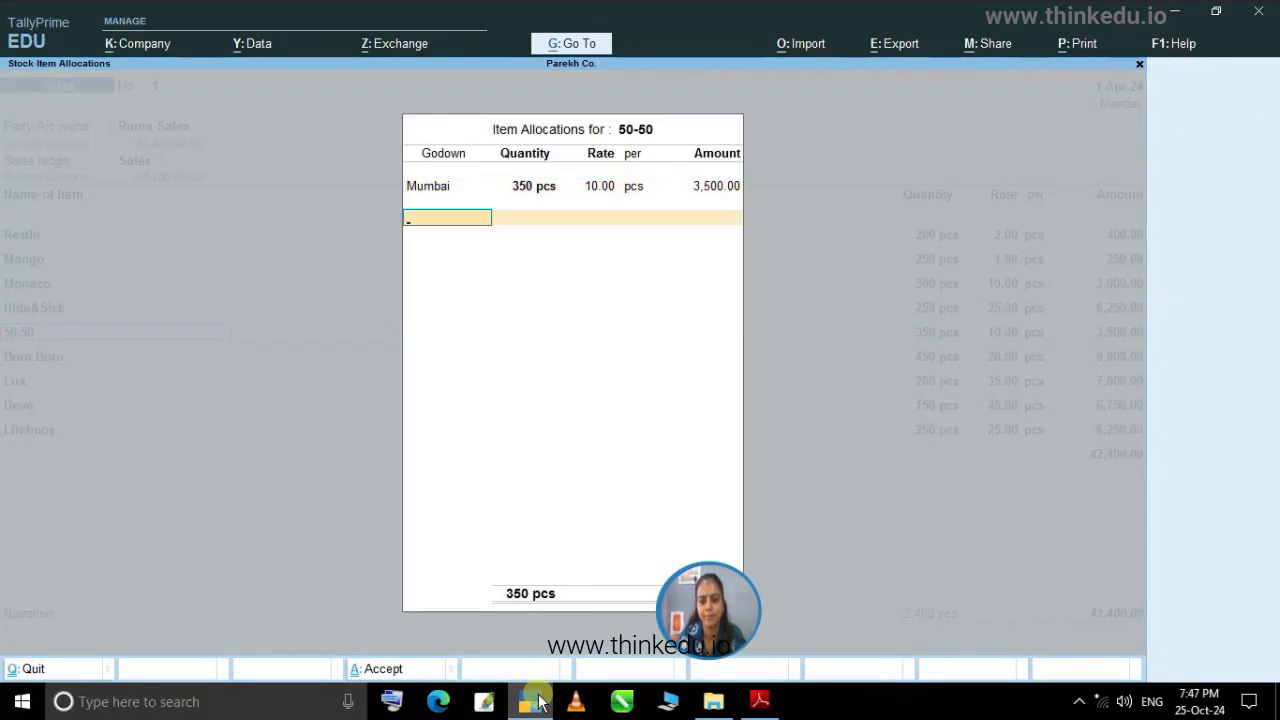
pyautogui.press('Return')
pyautogui.press('Return')
pyautogui.press('Return')
pyautogui.press('Return')
pyautogui.press('Return')
pyautogui.press('Return')
pyautogui.press('Return')
pyautogui.press('Return')
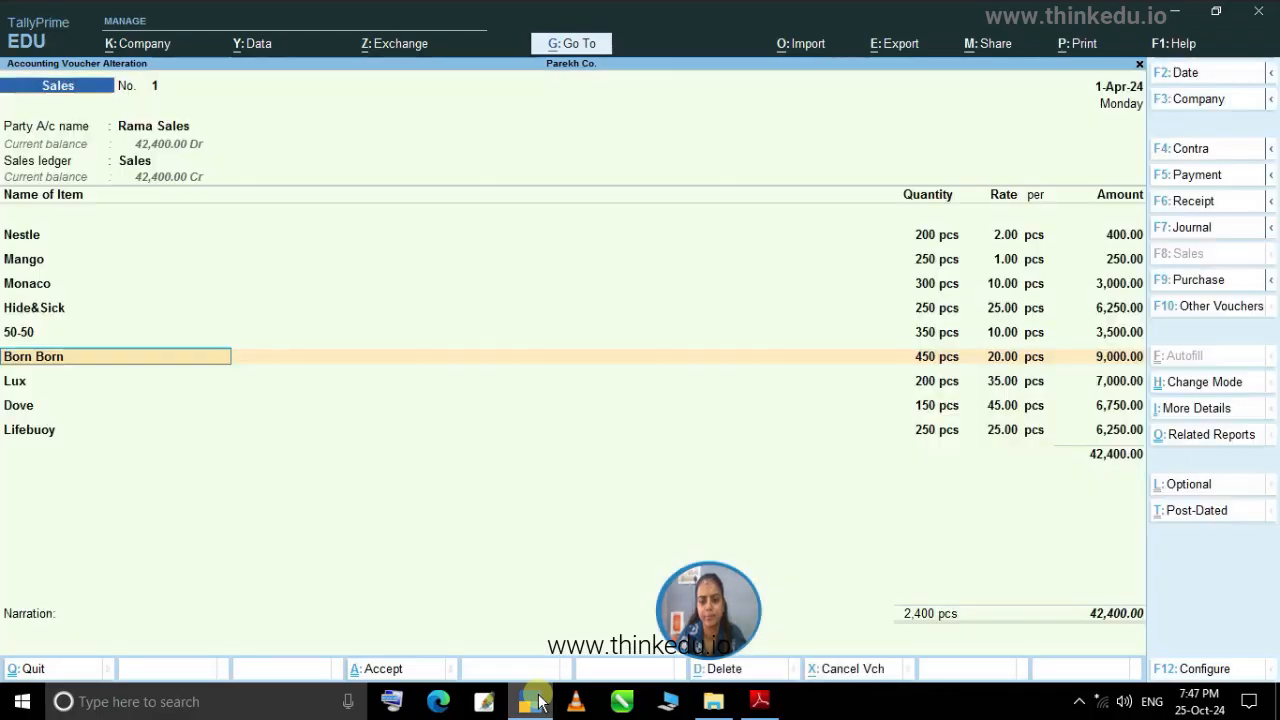
# Accept the existing allocations and GST details for Born Born, Lux, Dove and Lifebuoy, and end the item list.
pyautogui.press('Return')
pyautogui.press('Return')
pyautogui.press('Return')
pyautogui.press('Return')
pyautogui.press('Return')
pyautogui.press('Return')
pyautogui.press('Return')
pyautogui.press('Return')
pyautogui.press('Return')
pyautogui.press('Return')
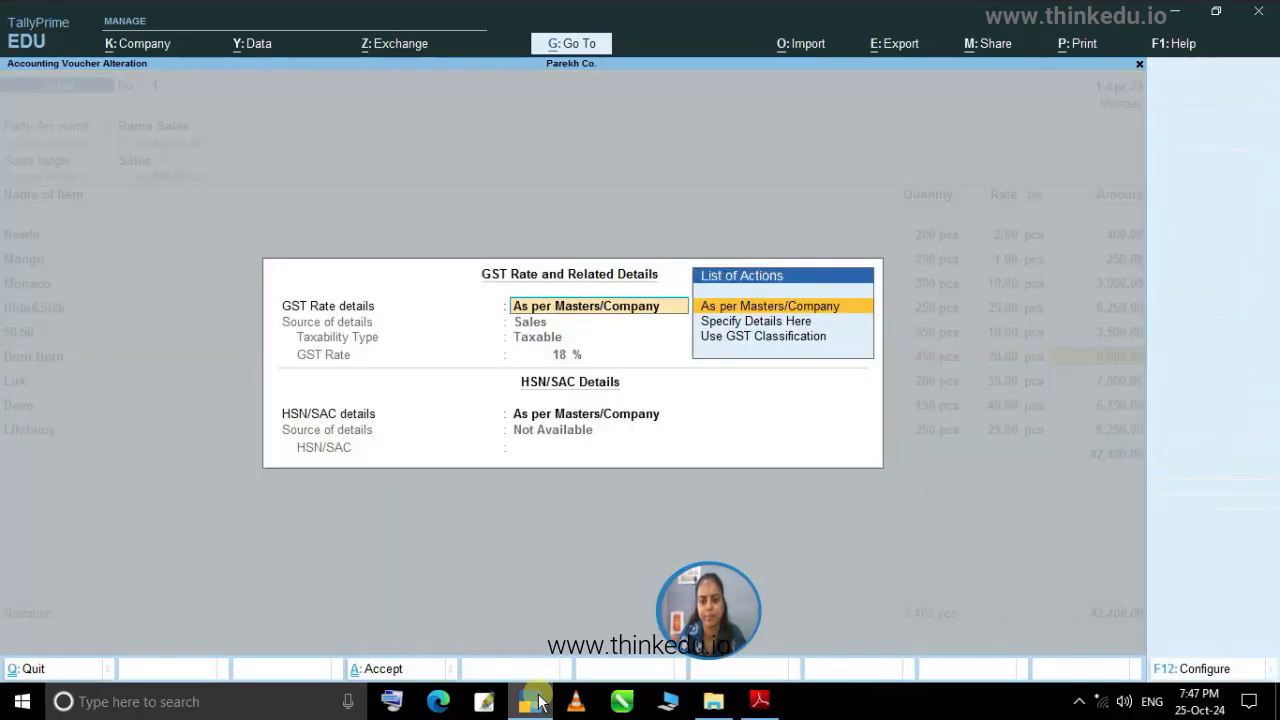
pyautogui.press('Return')
pyautogui.press('Return')
pyautogui.press('Return')
pyautogui.press('Return')
pyautogui.press('Return')
pyautogui.press('Return')
pyautogui.press('Return')
pyautogui.press('Return')
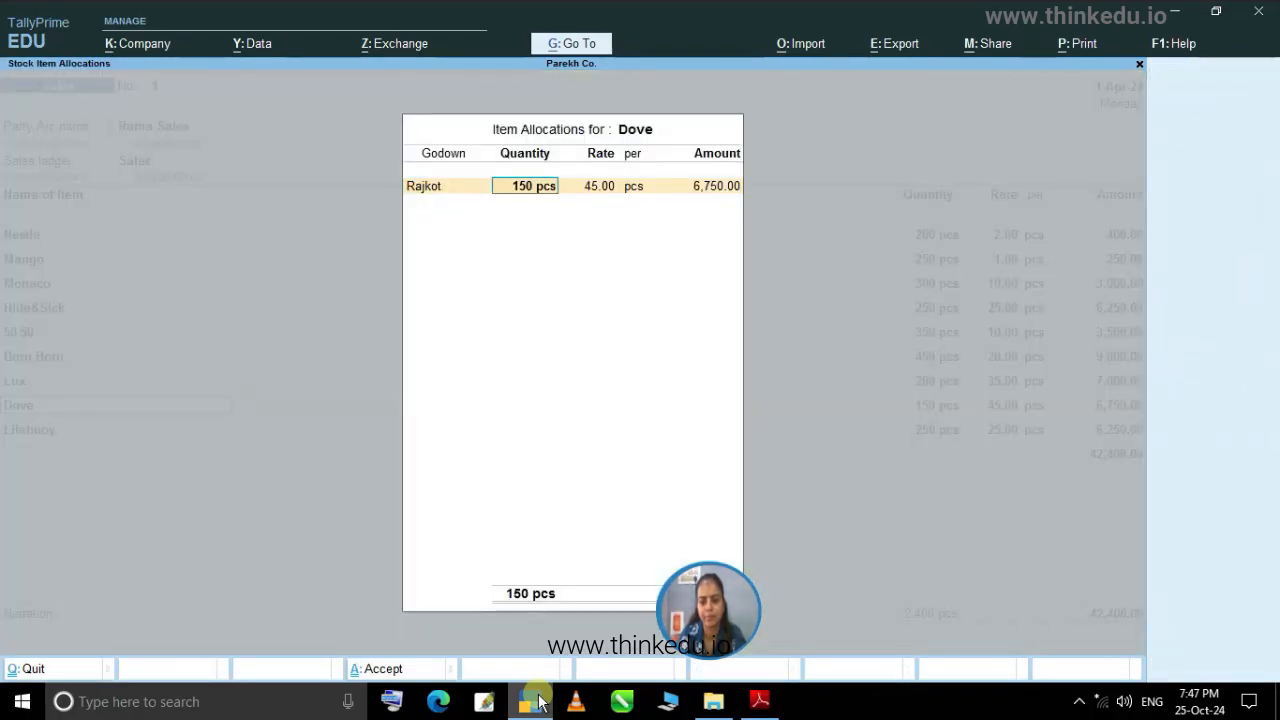
pyautogui.press('Return')
pyautogui.press('Return')
pyautogui.press('Return')
pyautogui.press('Return')
pyautogui.press('Return')
pyautogui.press('Return')
pyautogui.press('Return')
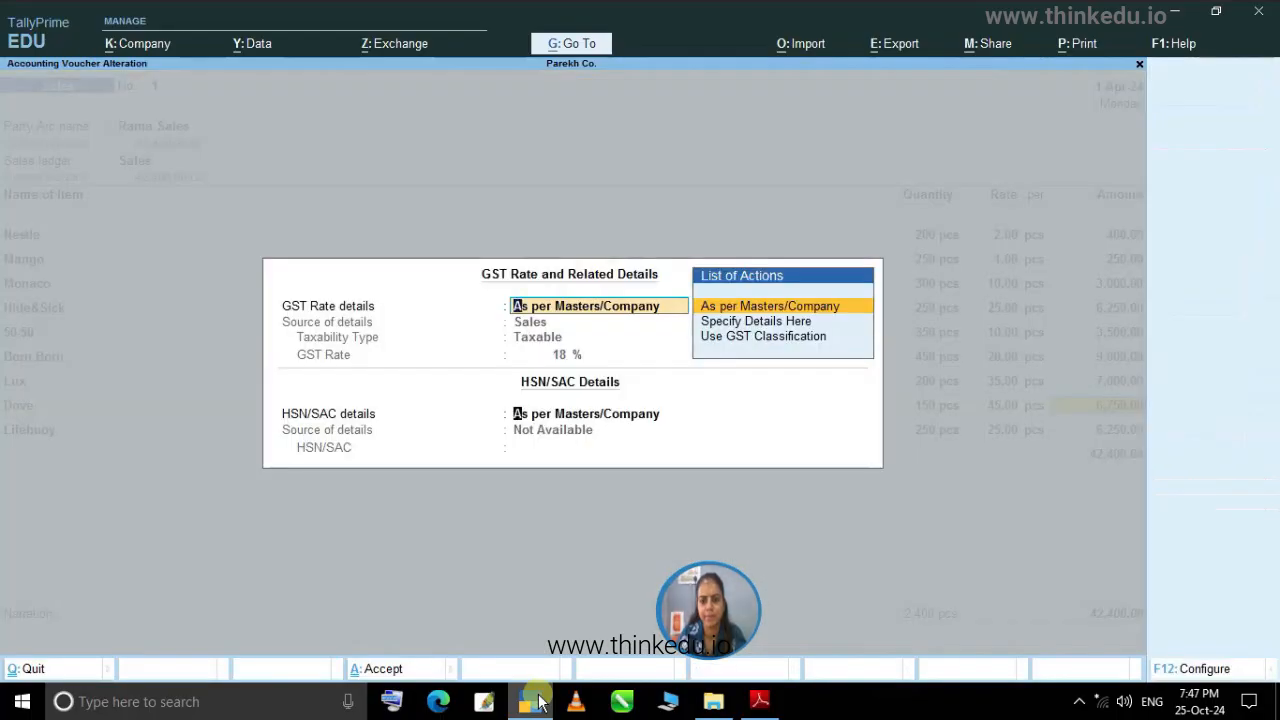
pyautogui.press('Return')
pyautogui.press('Return')
pyautogui.press('Return')
pyautogui.press('Return')
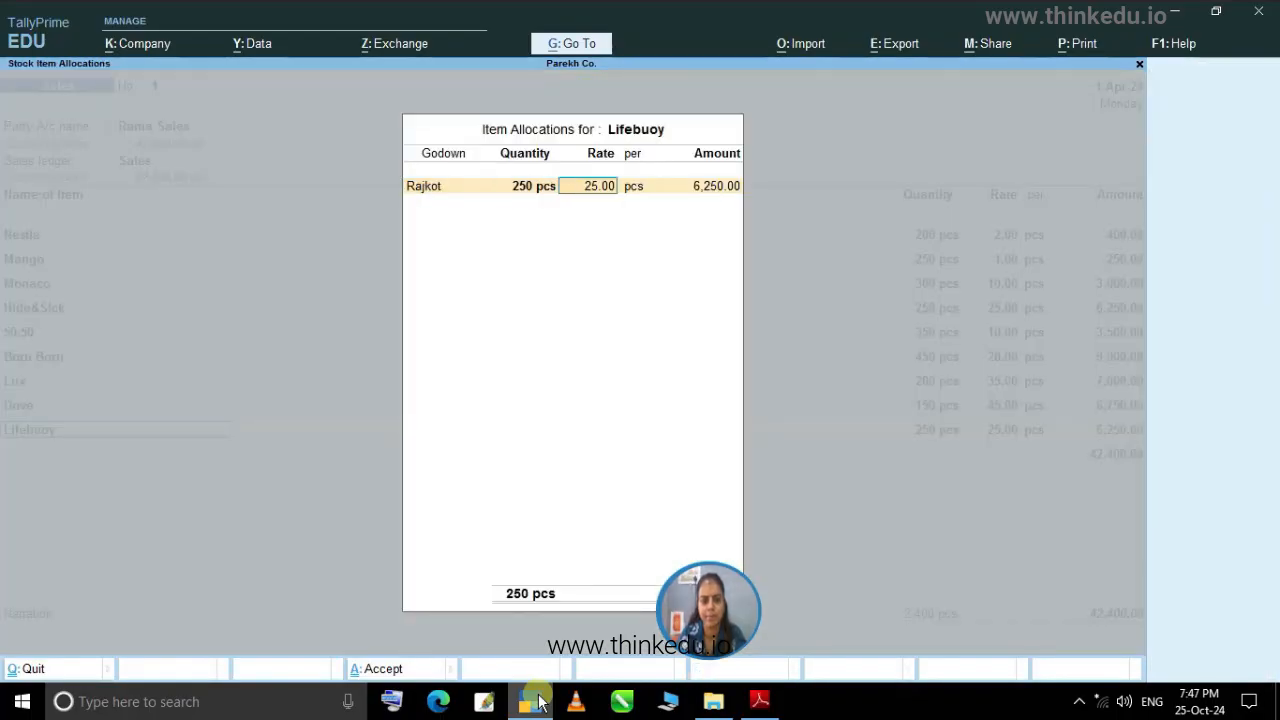
pyautogui.press('Return')
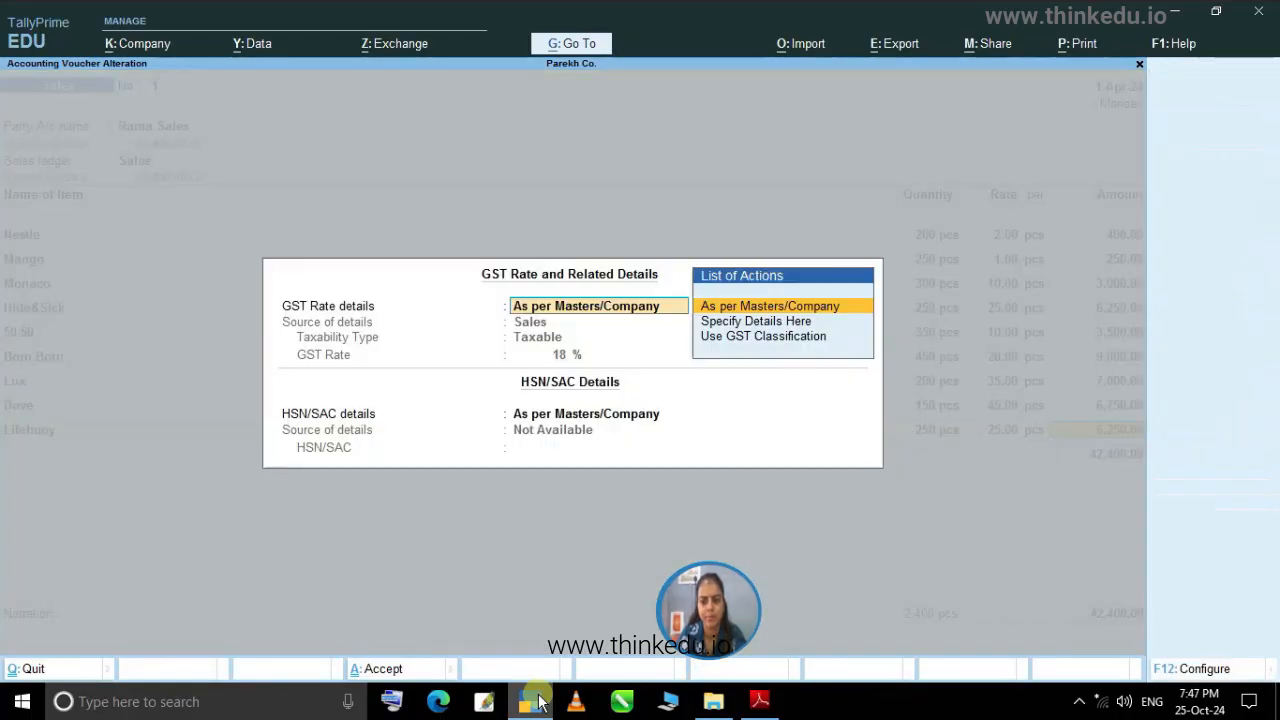
pyautogui.press('Return')
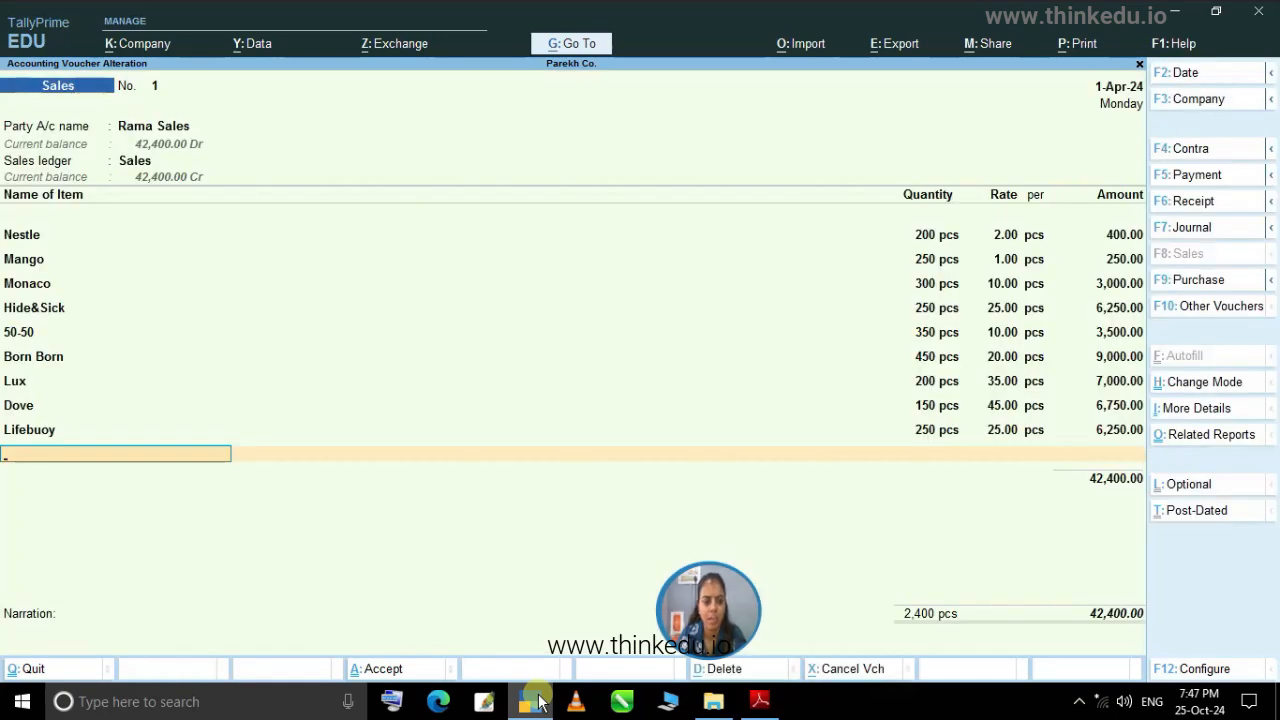
pyautogui.press('Return')
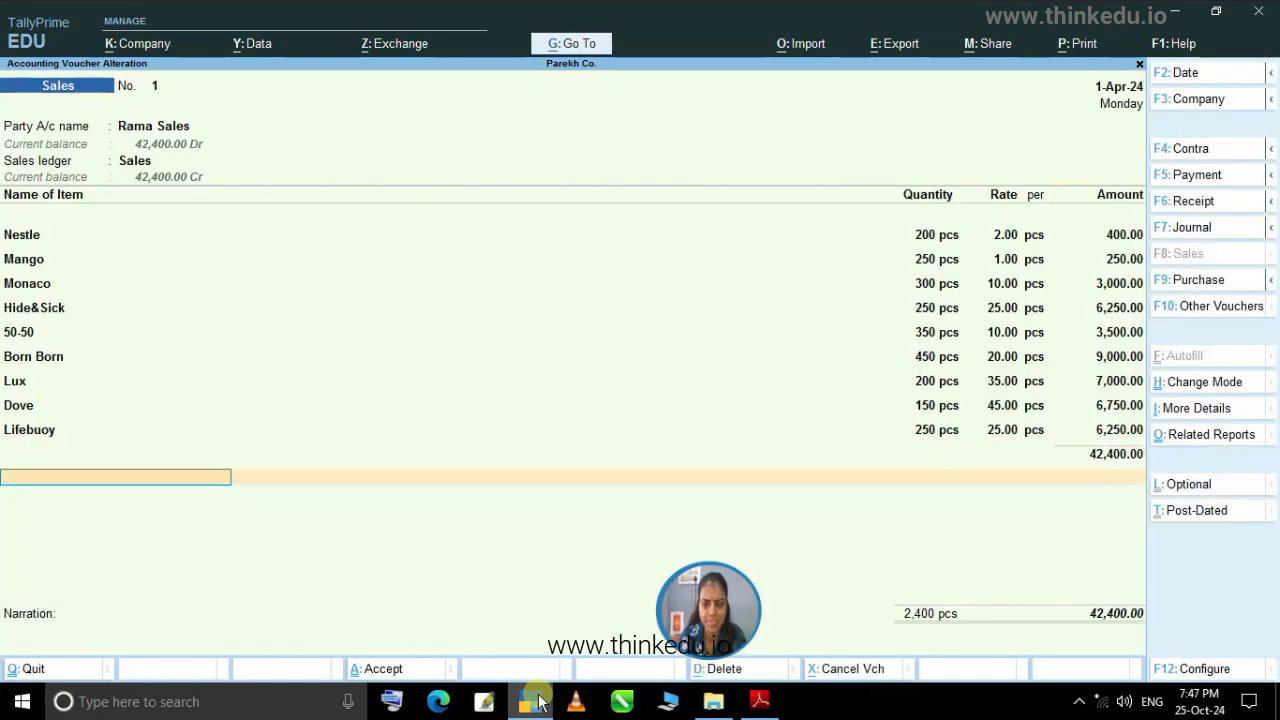
# Add the Cgst ledger below the item total and accept its automatically calculated amount.
pyautogui.write('C')
pyautogui.press('Return')
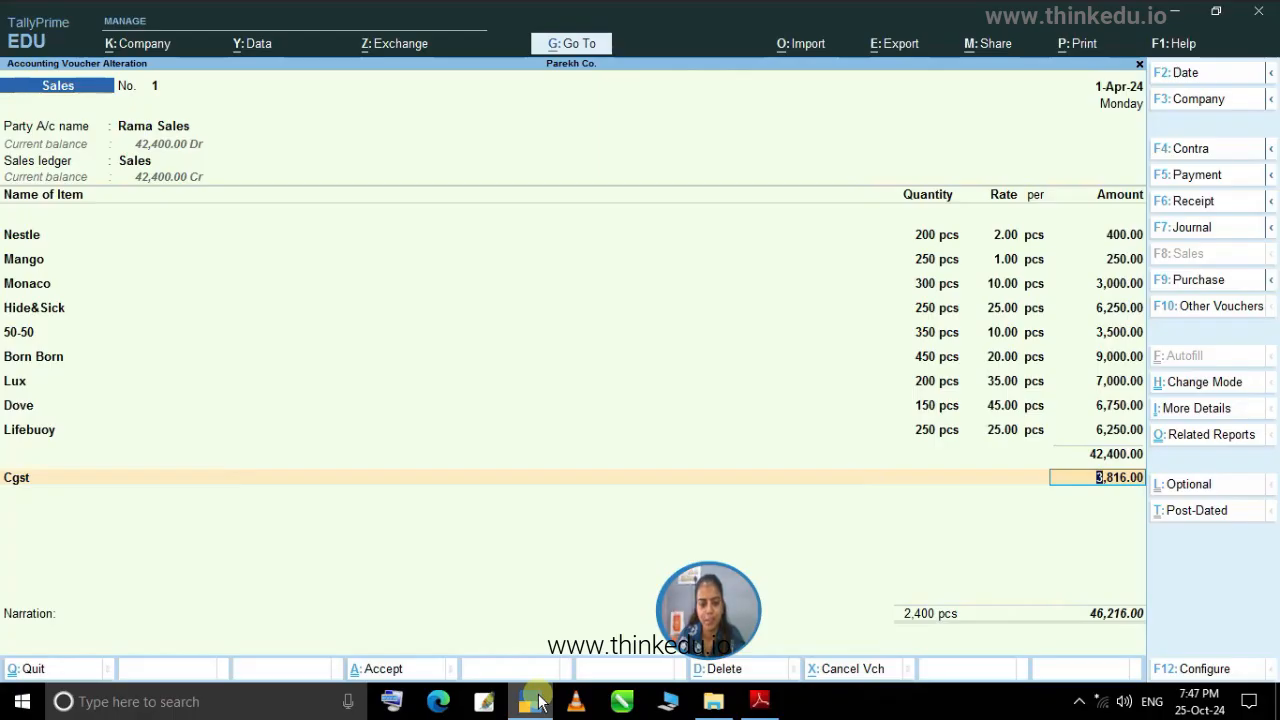
pyautogui.press('Return')
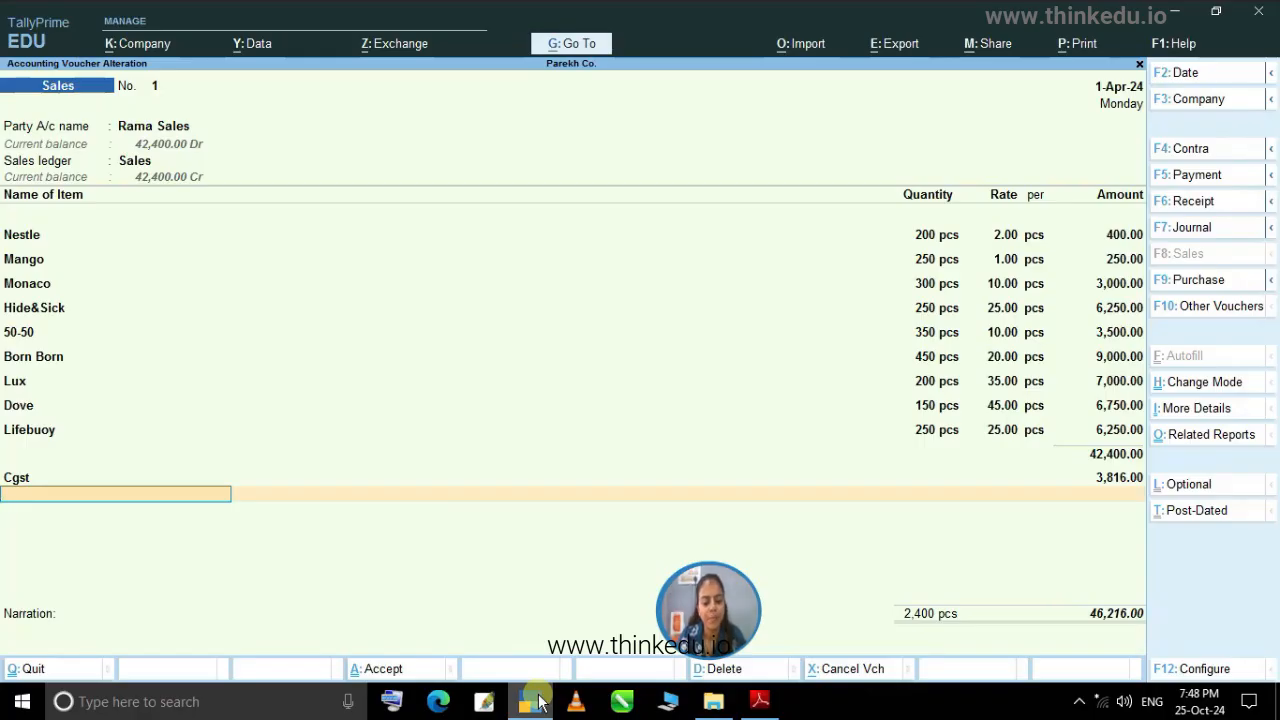
# Add the Sgst ledger with its calculated amount, end the ledger list and choose No for providing GST/e-Way Bill details.
pyautogui.write('S')
pyautogui.press('Down')
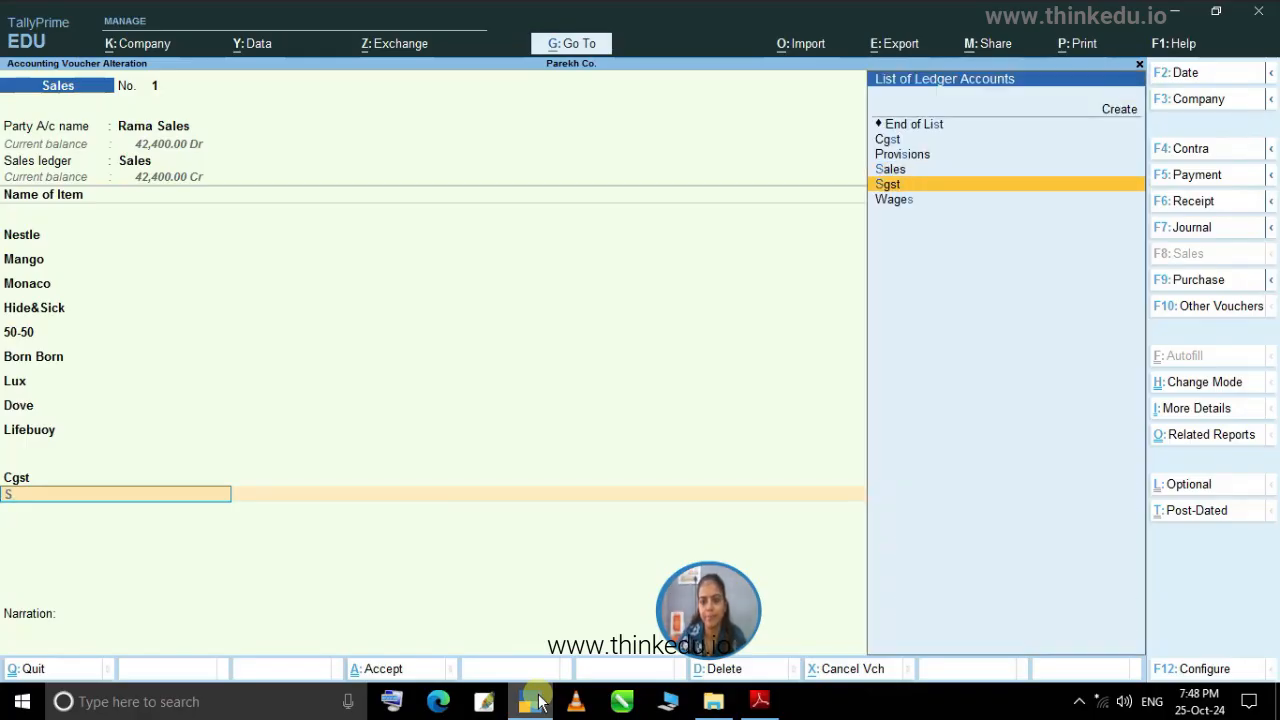
pyautogui.press('Return')
pyautogui.press('Return')
pyautogui.press('Return')
pyautogui.press('Return')
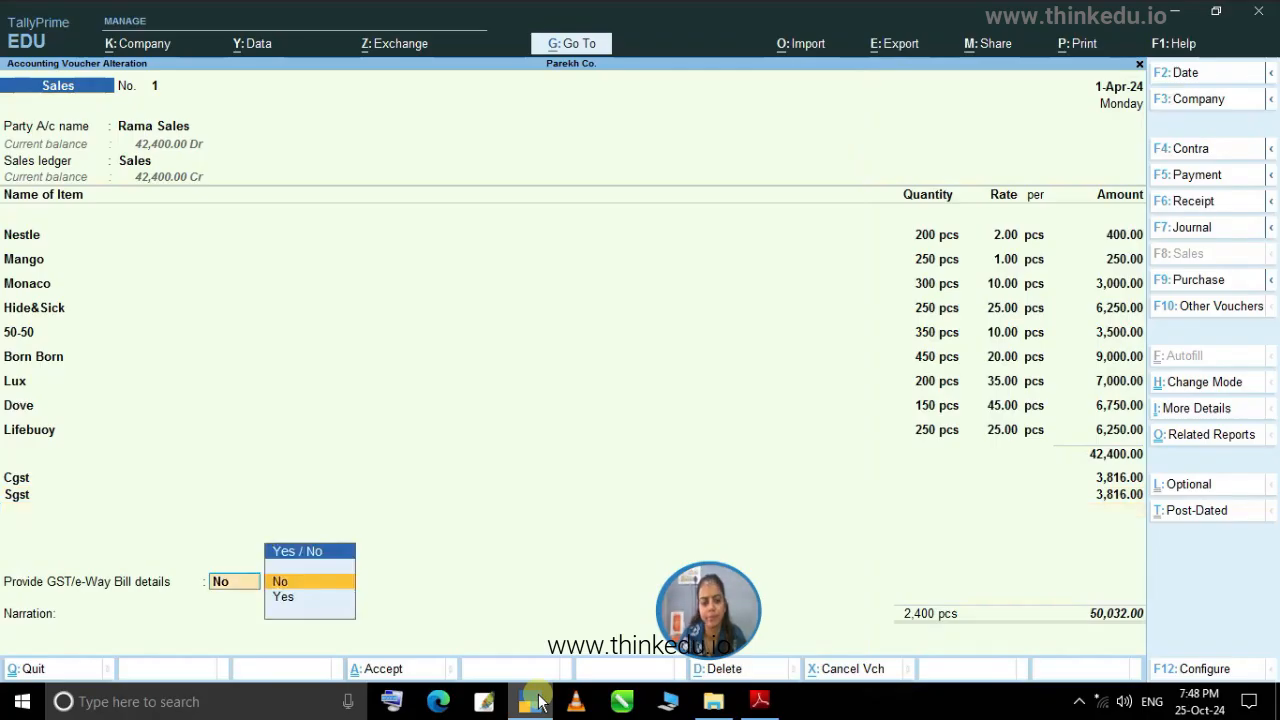
pyautogui.press('Return')
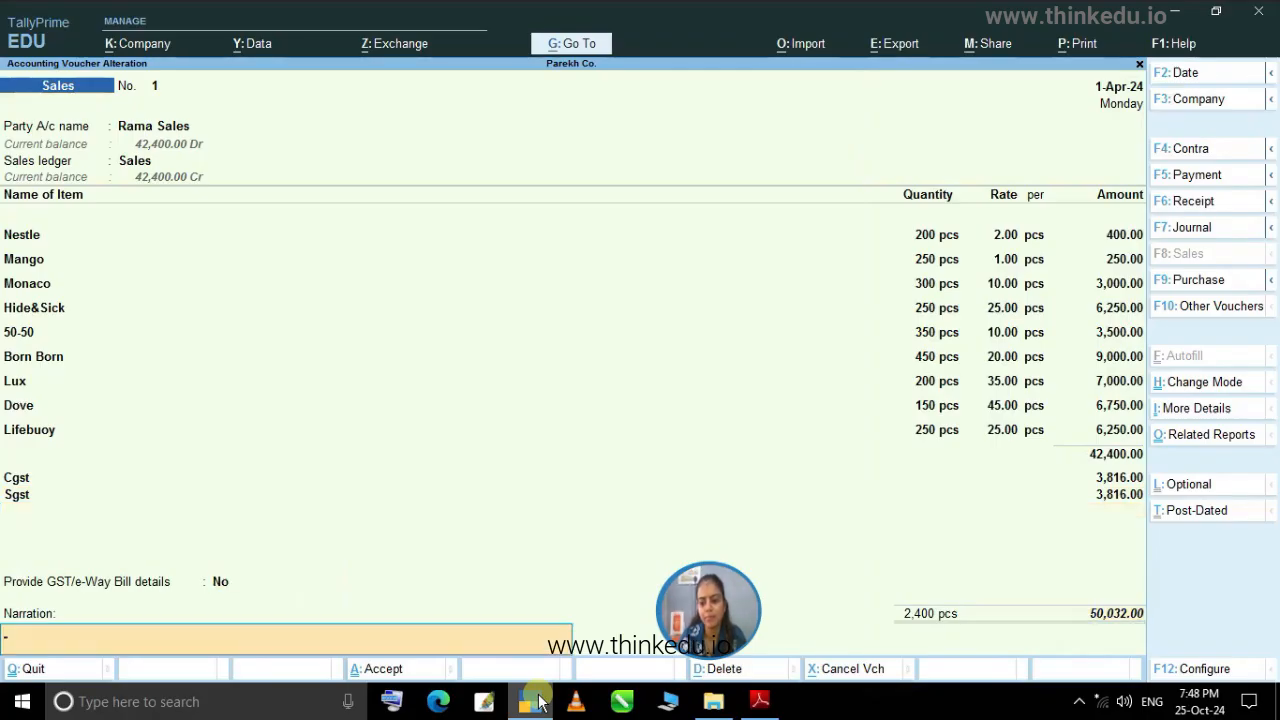
# Save the Rama Sales voucher without a narration and choose Yes for sending its details for e-Way Bill generation.
pyautogui.press('Return')
pyautogui.press('Return')
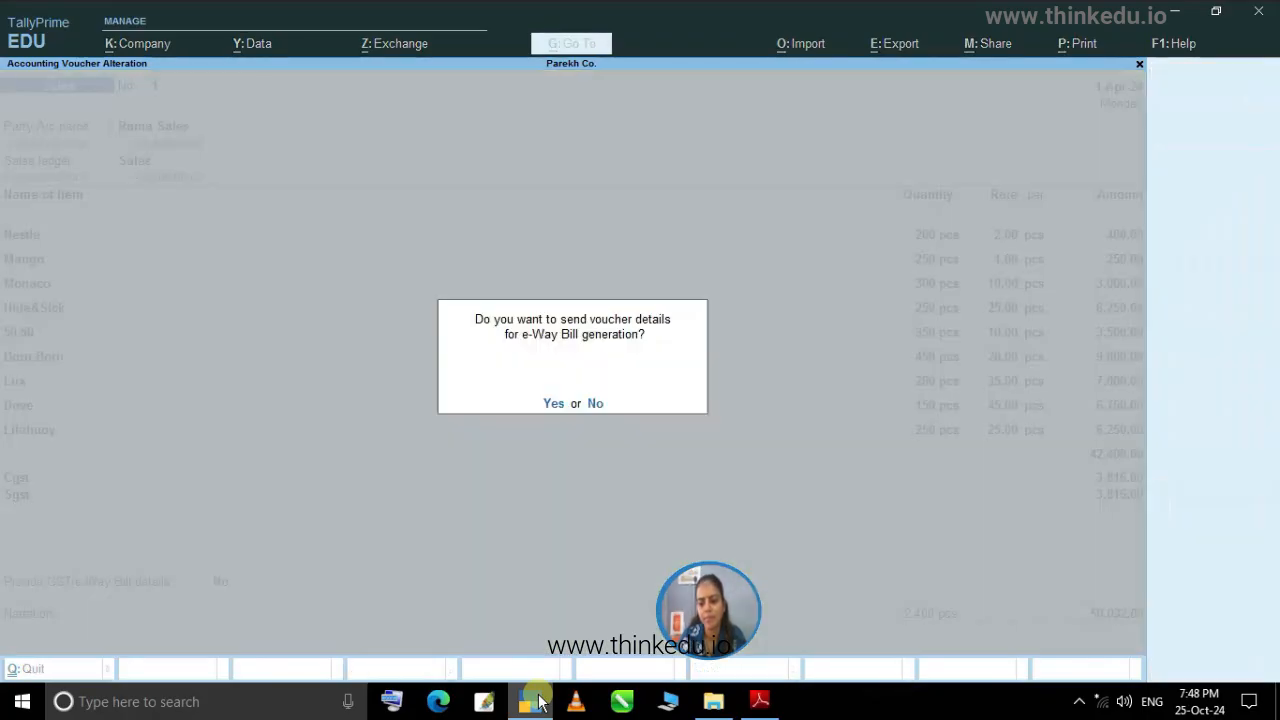
pyautogui.press('Return')
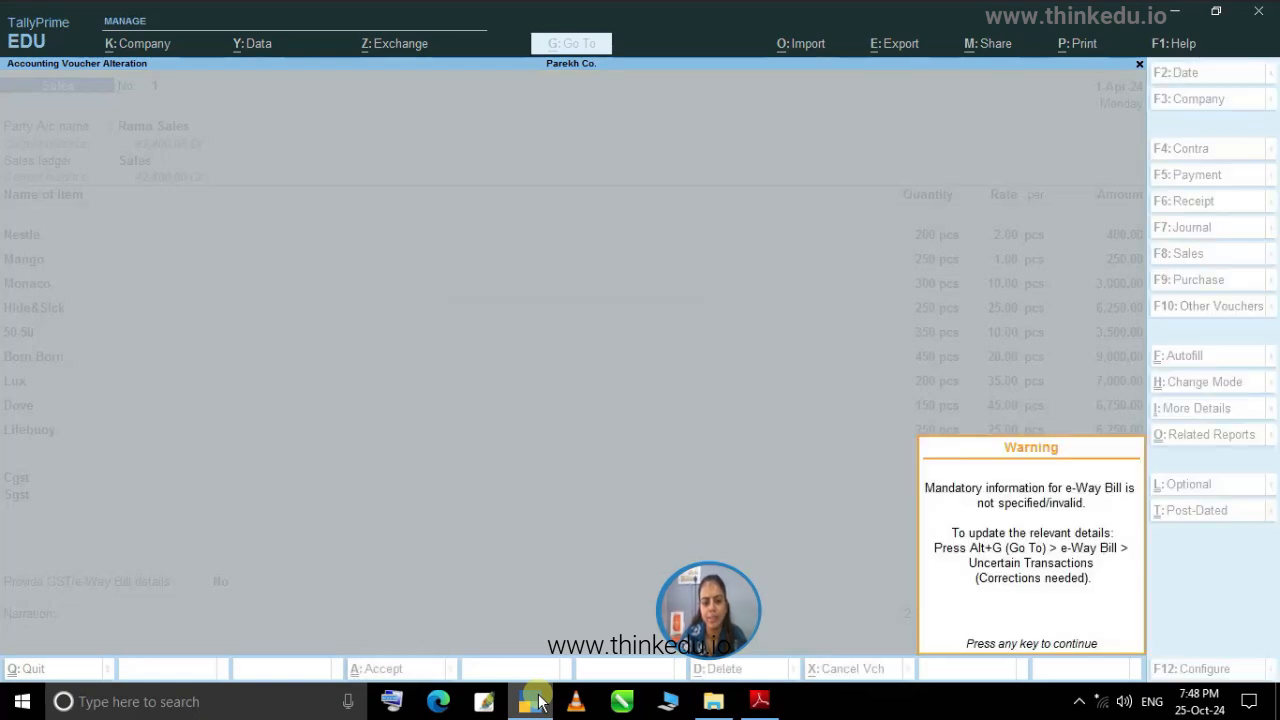
pyautogui.press('Return')
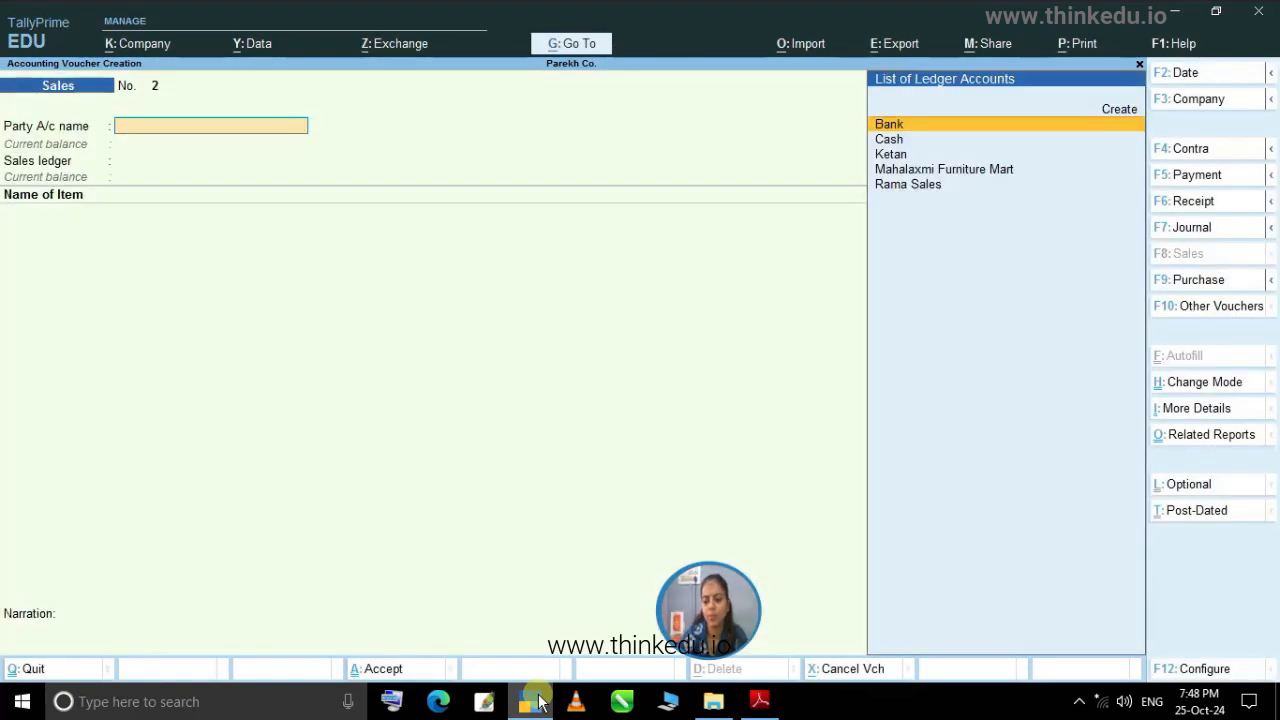
# Review the saved Rama Sales voucher and read the numbered transactions below the item table in the exercise PDF.
pyautogui.press('pageup')
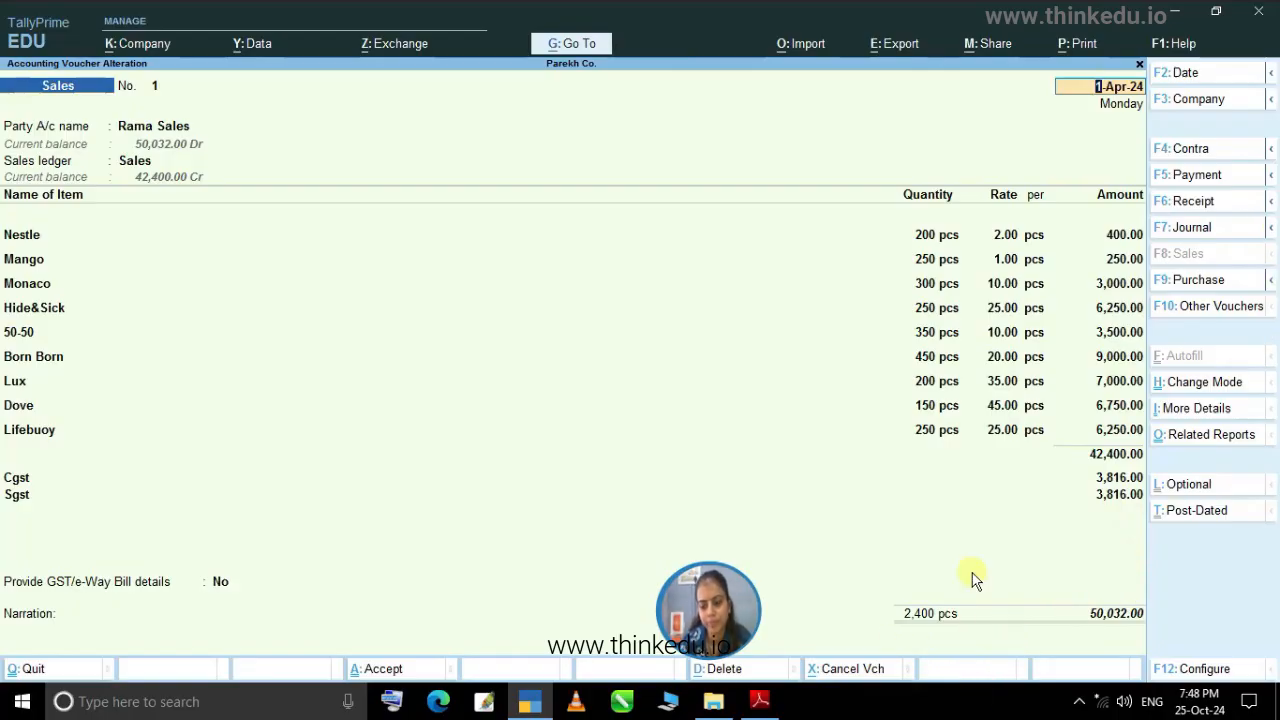
pyautogui.click(768, 706)
pyautogui.moveTo(1270, 323); pyautogui.dragTo(1272, 425)
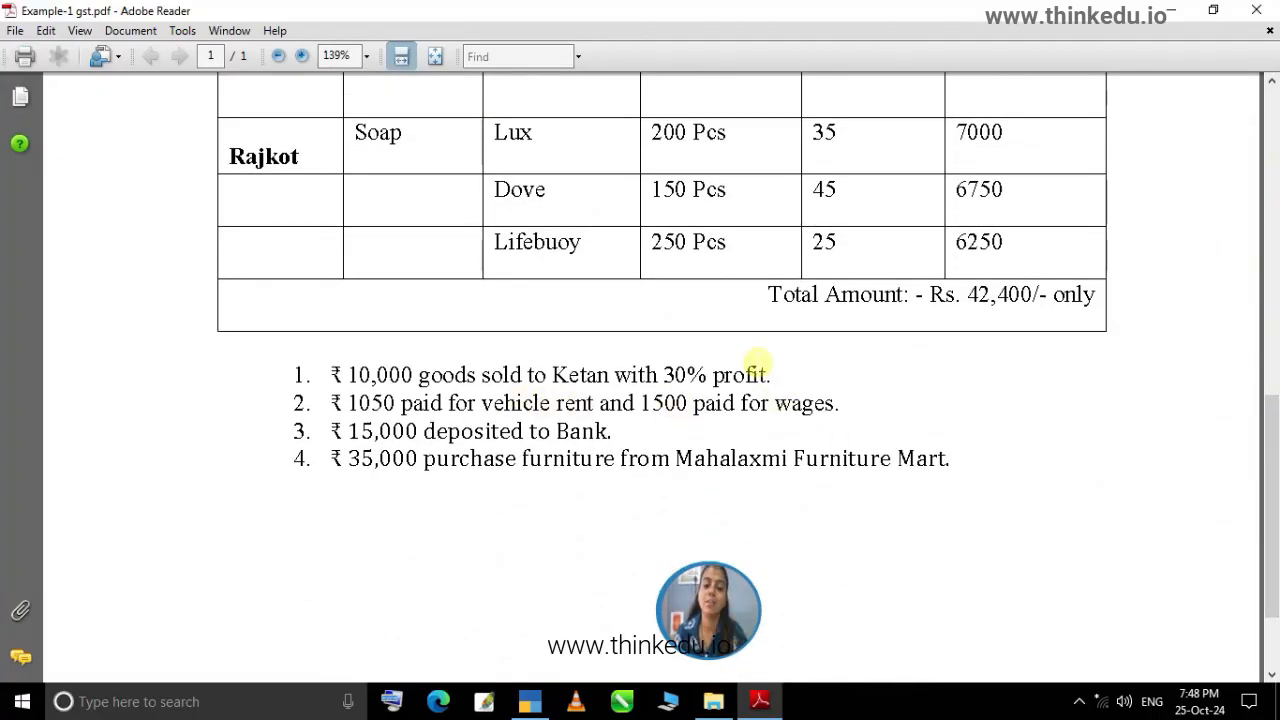
pyautogui.click(537, 702)
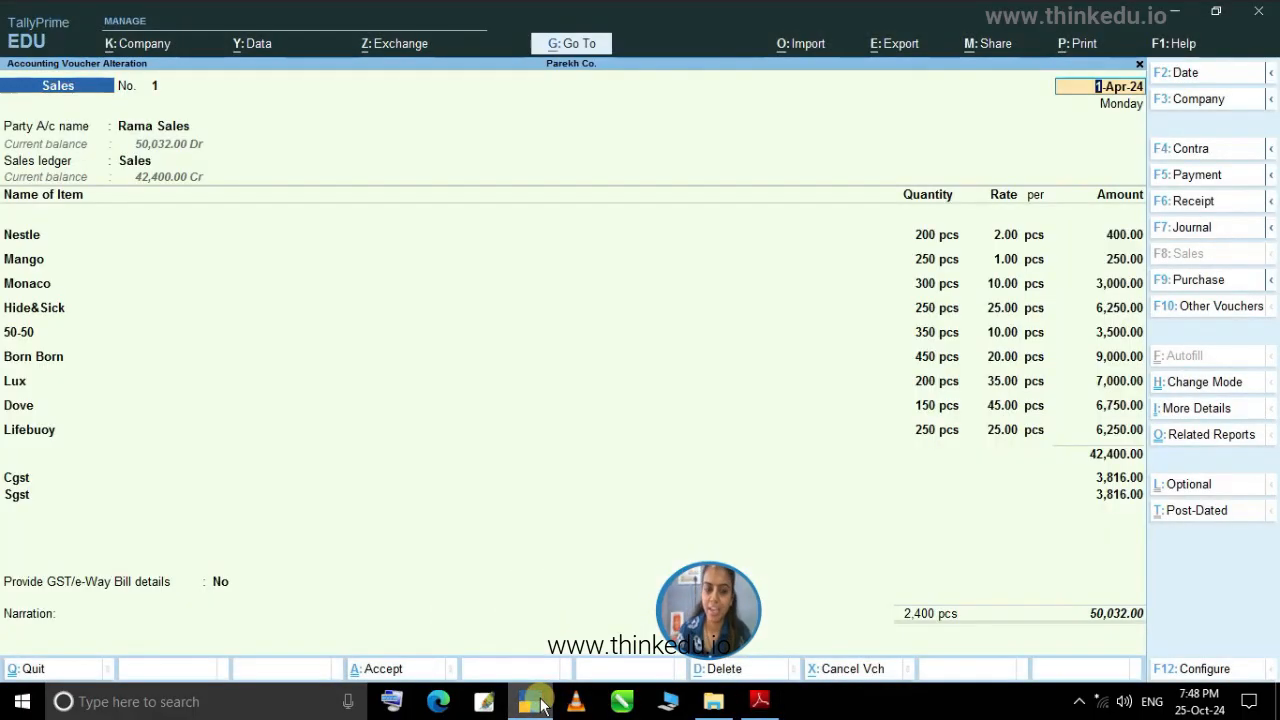
# Leave the saved voucher and switch the new sales voucher to As Voucher mode.
pyautogui.press('Escape')
pyautogui.press('Escape')
pyautogui.press('Return')
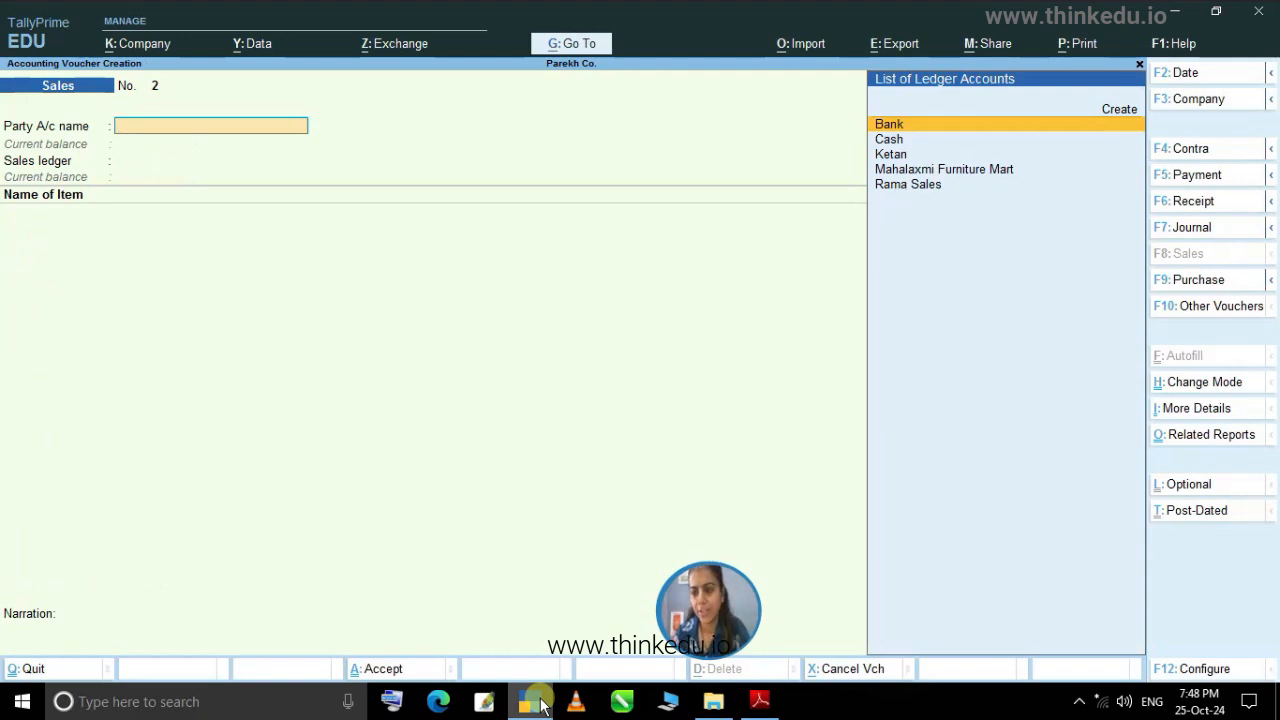
pyautogui.click(1207, 388)
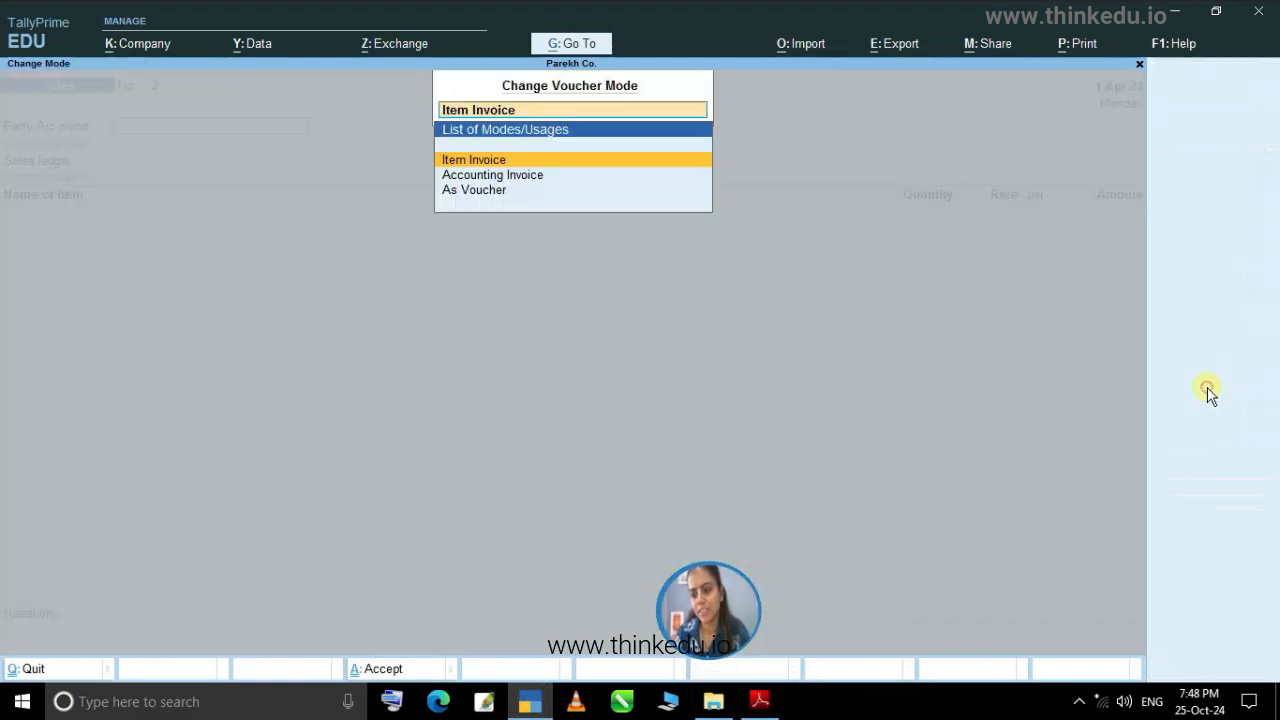
pyautogui.click(483, 192)
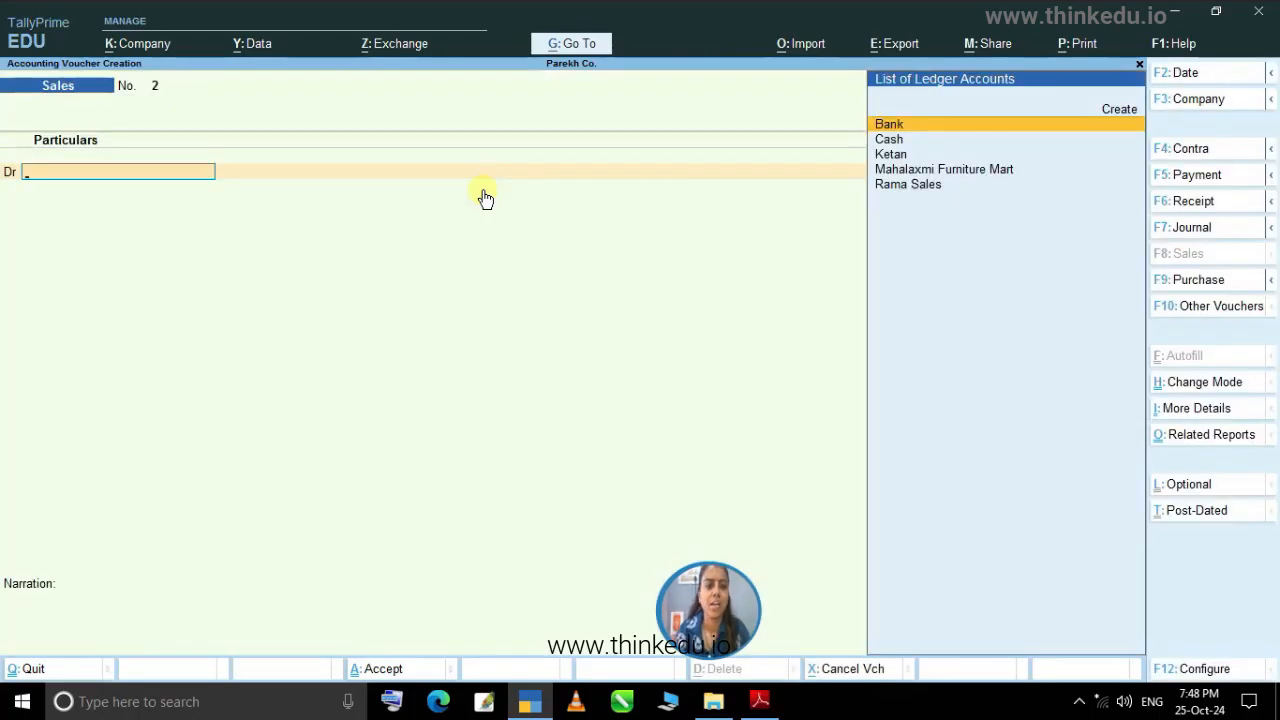
# Debit the customer ledger from the exercise's first transaction in the sales voucher and leave all dispatch details blank.
pyautogui.write('k')
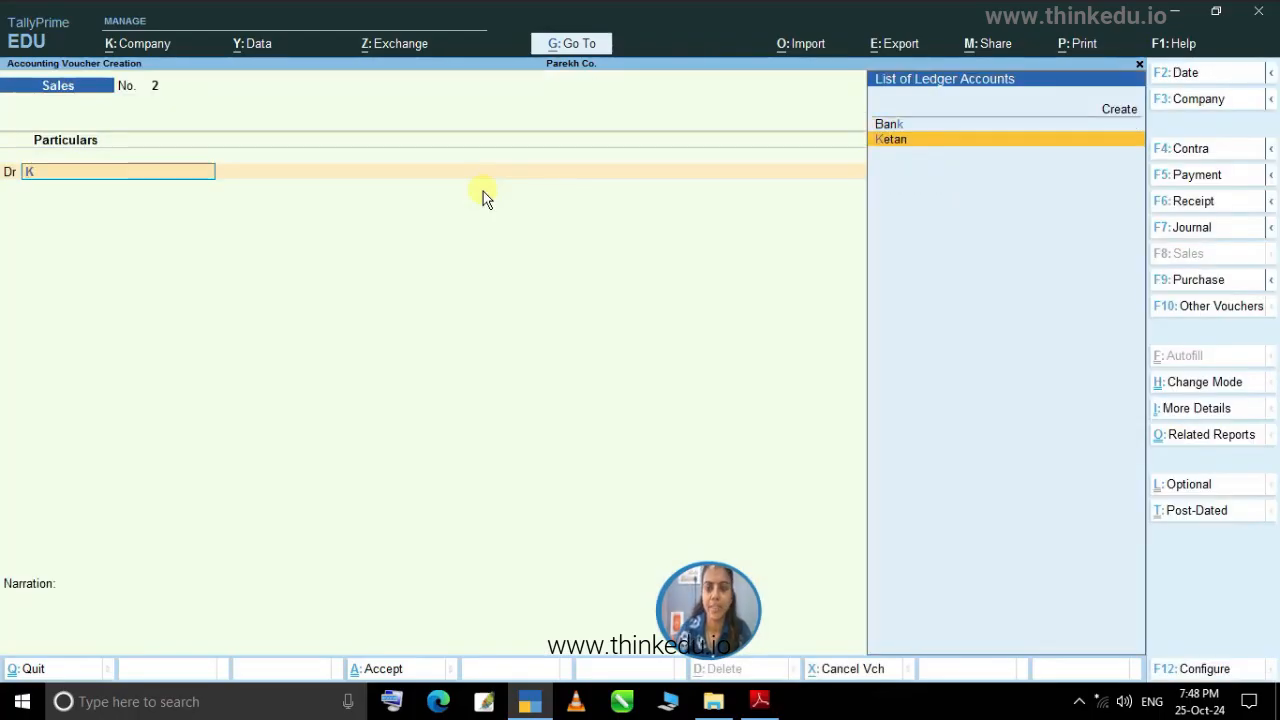
pyautogui.press('Return')
pyautogui.press('Return')
pyautogui.press('Return')
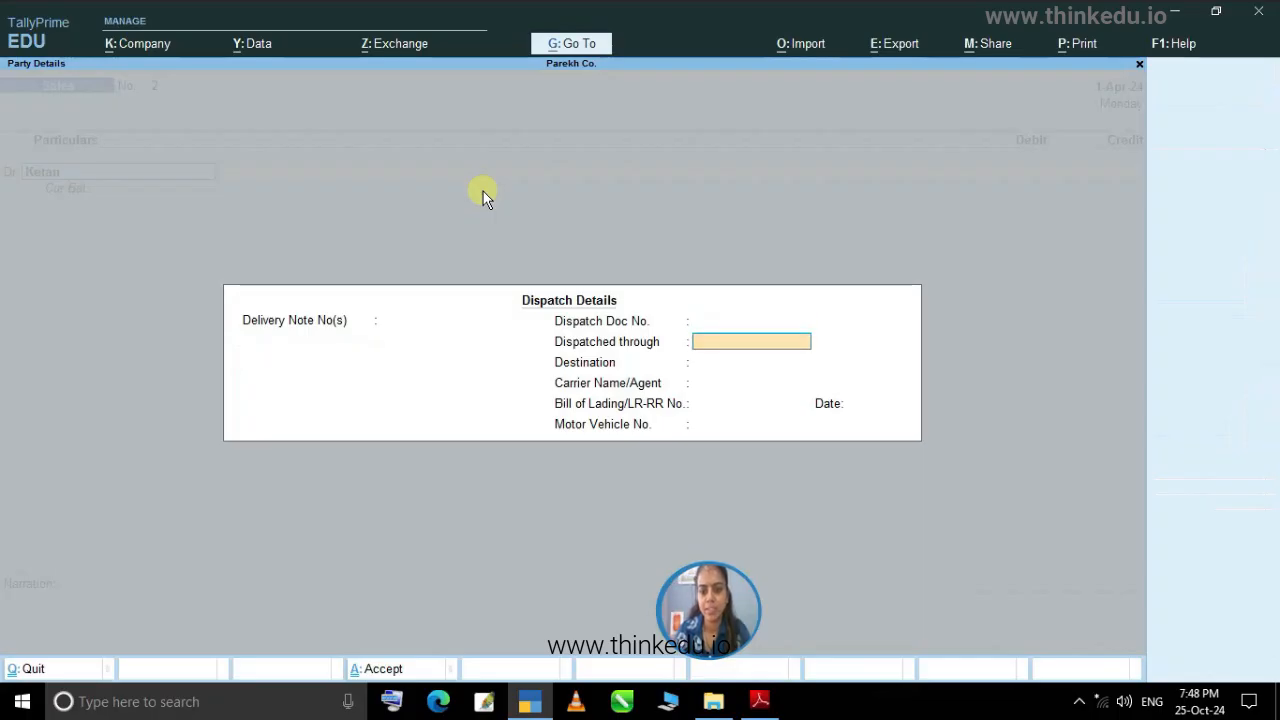
pyautogui.press('Return')
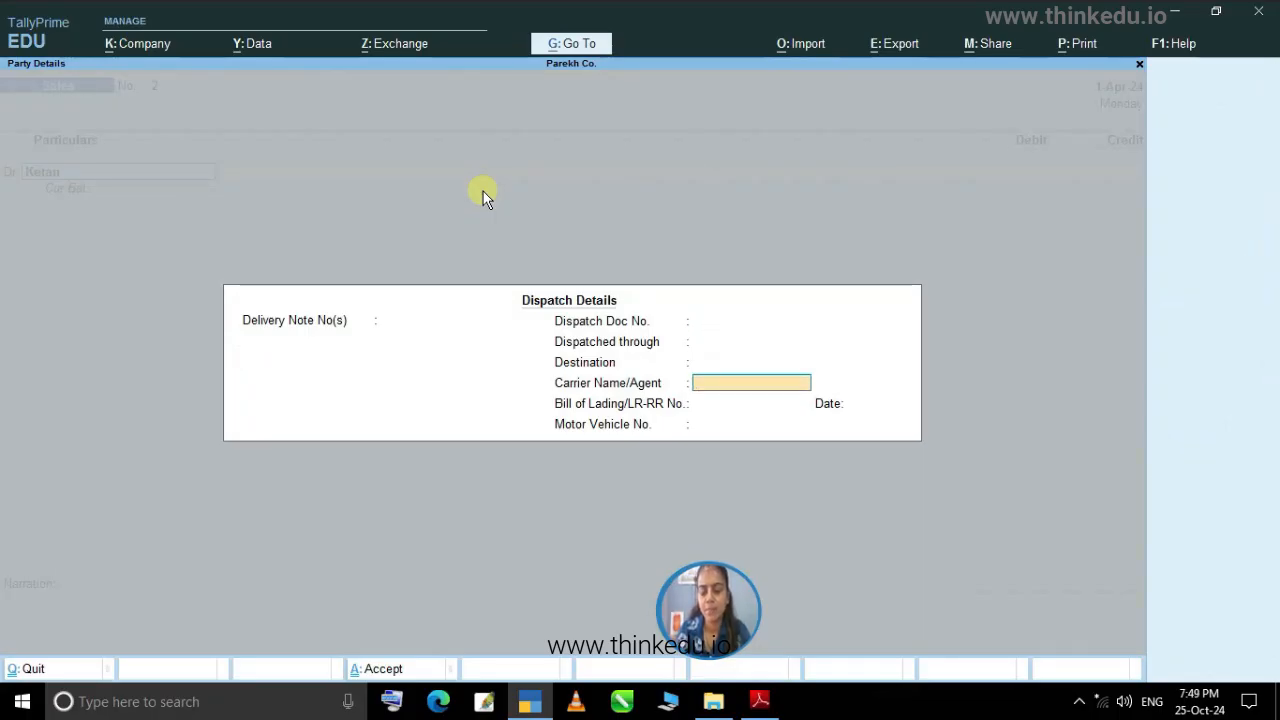
pyautogui.press('Return')
pyautogui.press('Return')
pyautogui.press('Return')
pyautogui.press('Return')
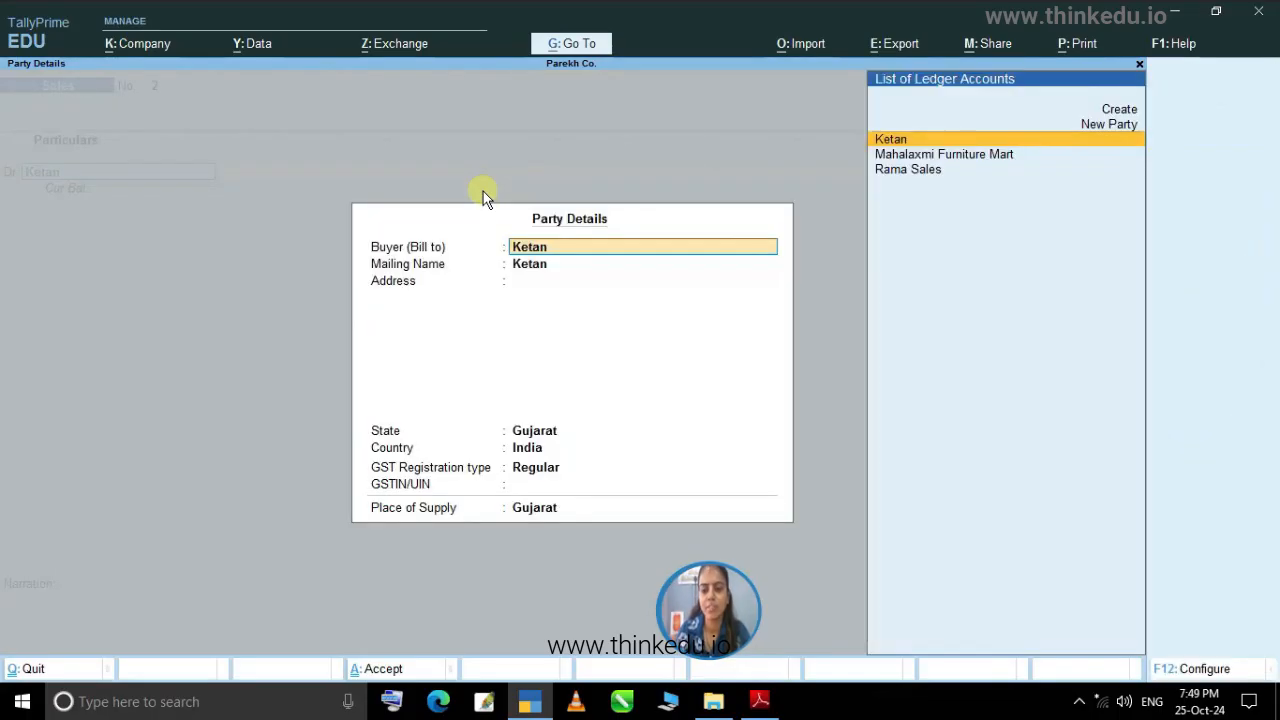
# Accept the customer's existing party details with Gujarat as the place of supply.
pyautogui.press('Return')
pyautogui.press('Return')
pyautogui.press('Return')
pyautogui.press('Return')
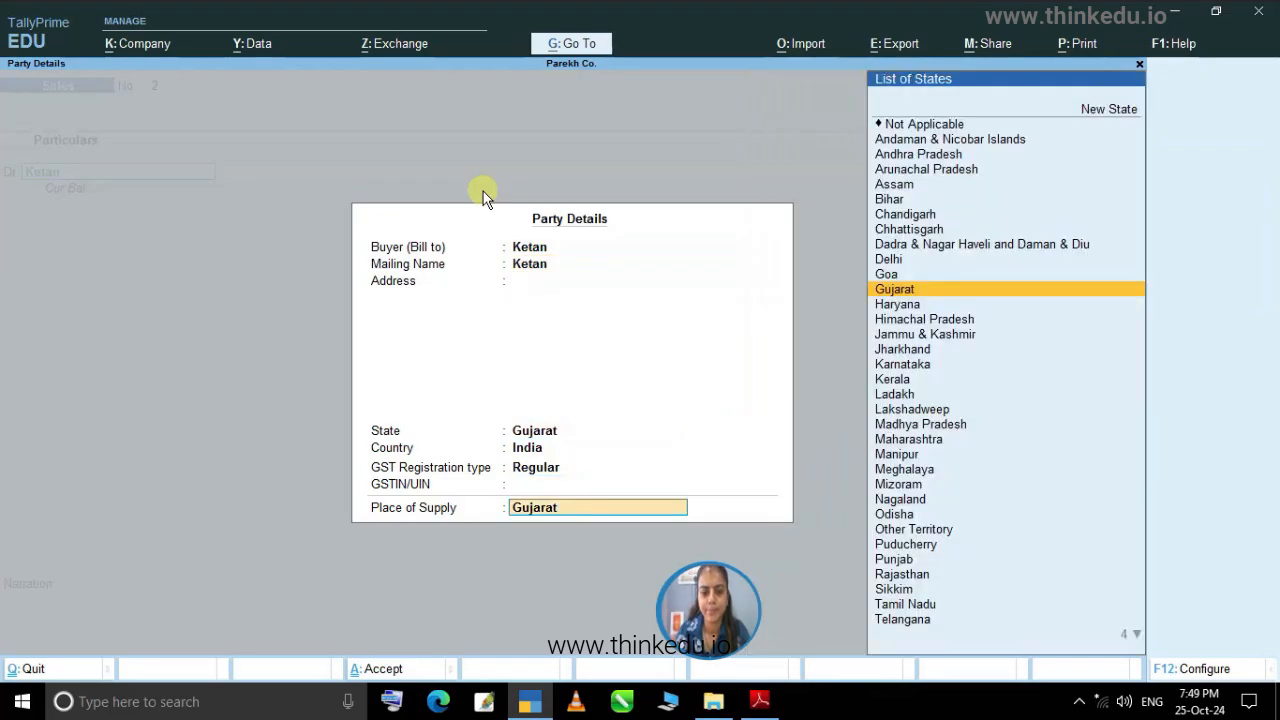
pyautogui.press('Return')
# Set the customer's debit amount to 13,000 and allocate it On Account in the bill-wise details.
pyautogui.write('13,000')
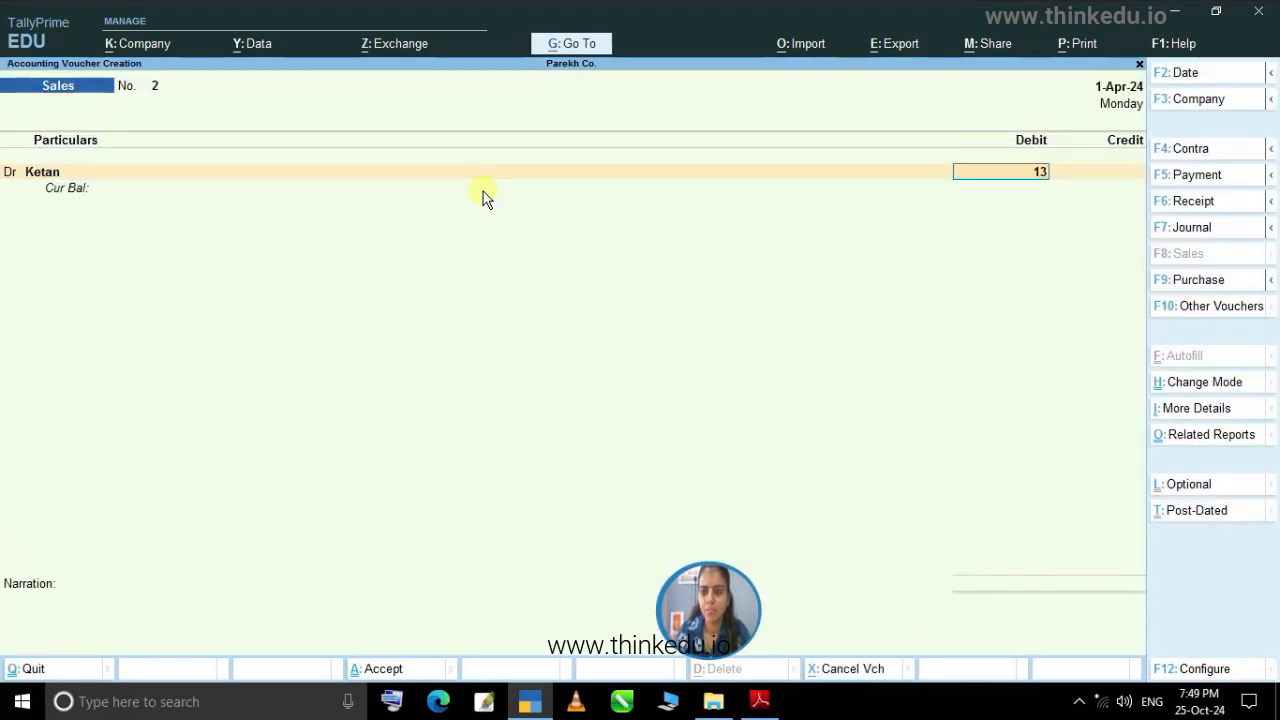
pyautogui.press('Return')
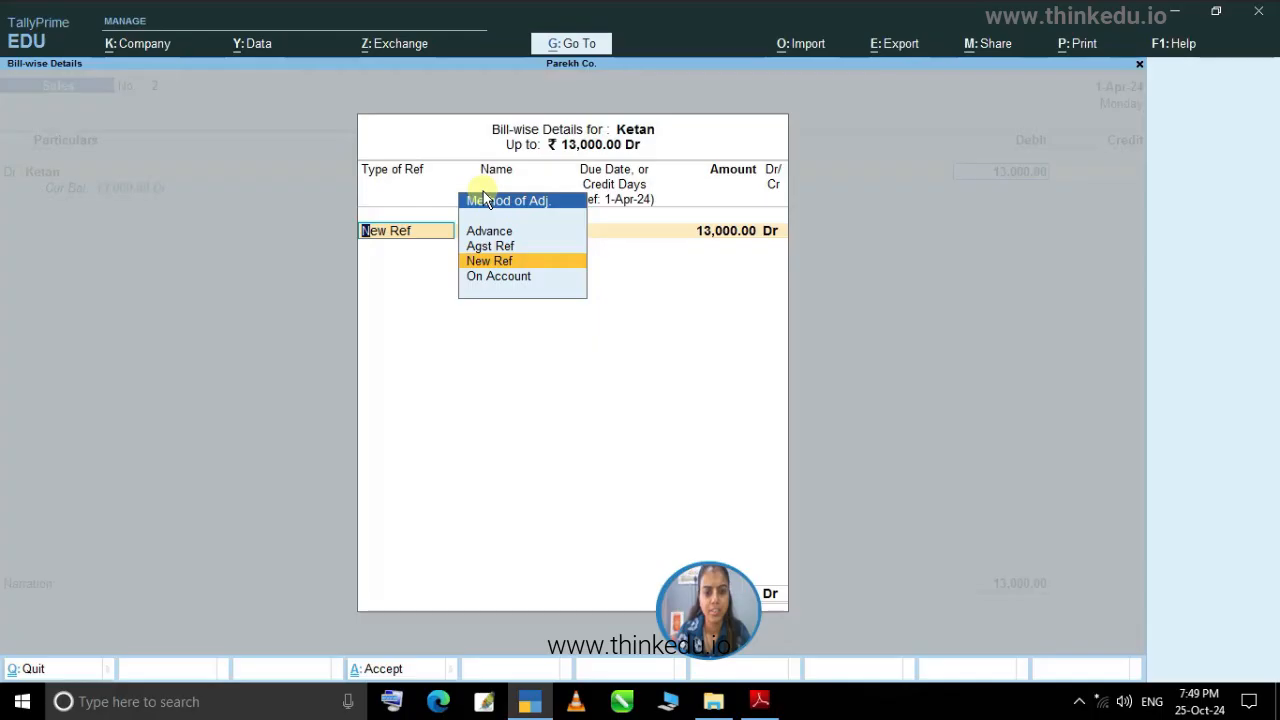
pyautogui.press('Down')
pyautogui.press('Return')
pyautogui.press('Return')
pyautogui.press('Return')
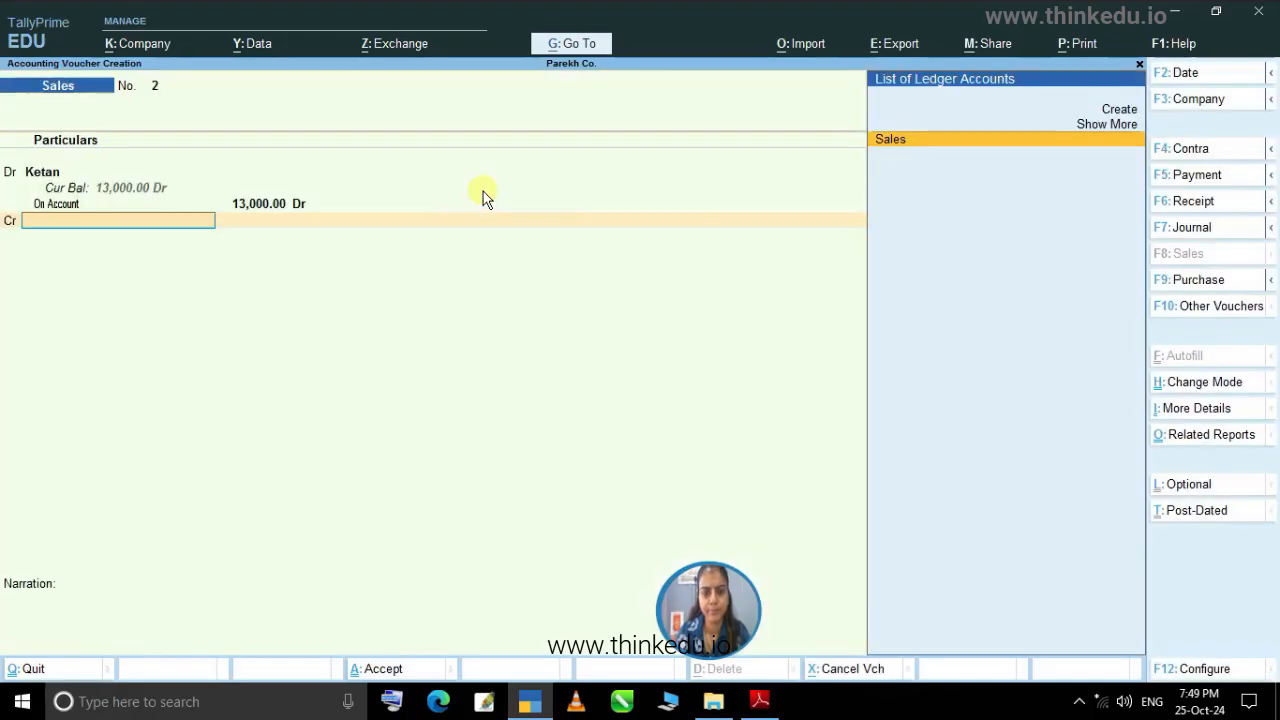
# Credit the Sales ledger with 13,000, keep its GST and HSN/SAC details As per Masters/Company, and save the voucher.
pyautogui.write('S')
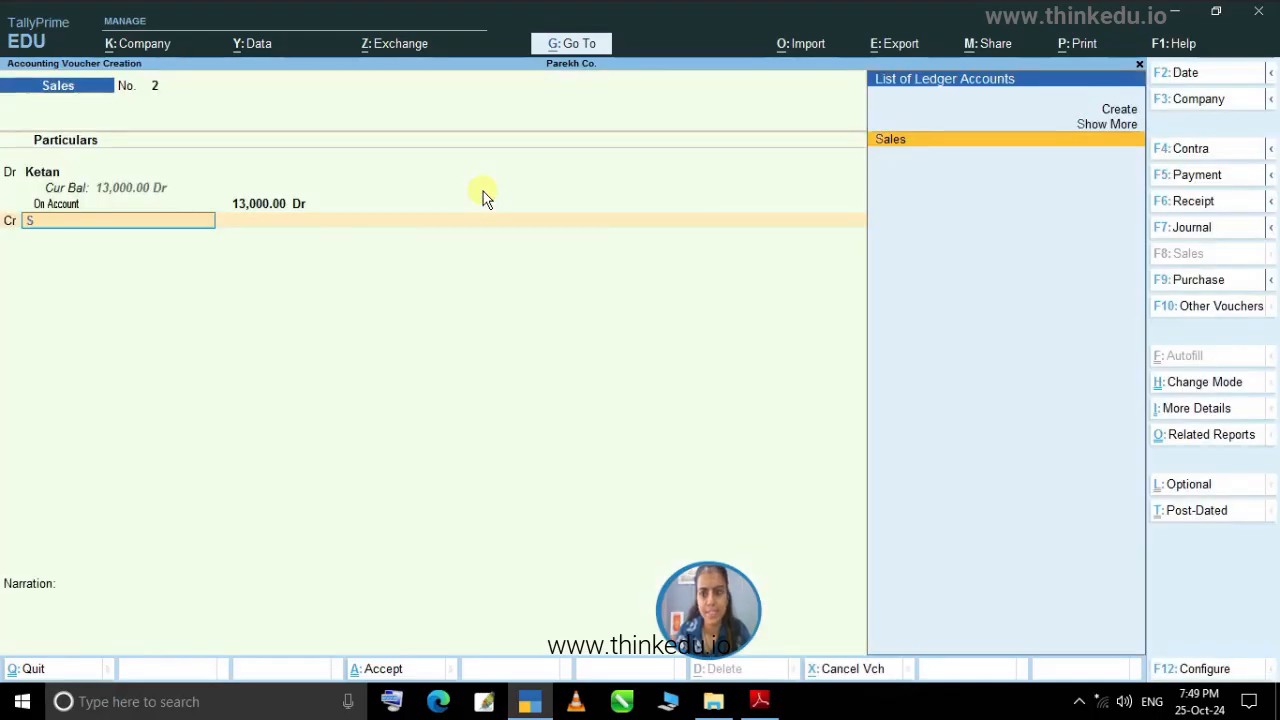
pyautogui.press('Return')
pyautogui.press('Return')
pyautogui.press('Return')
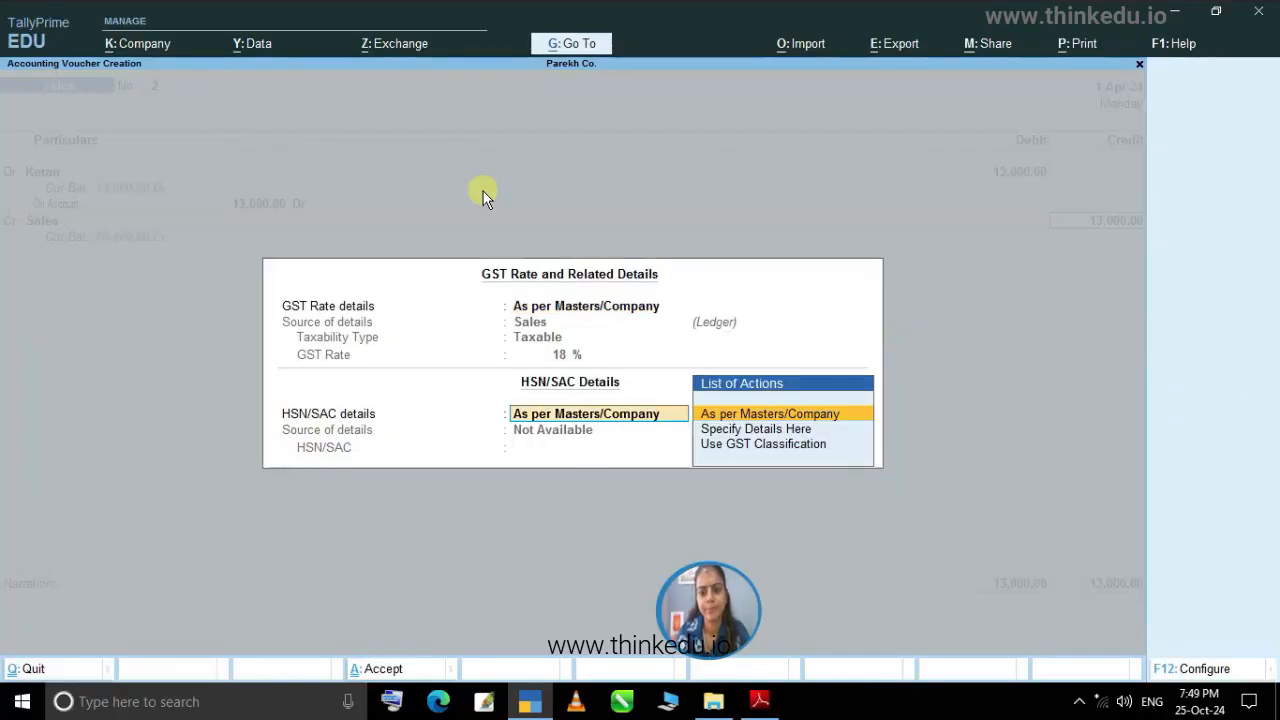
pyautogui.press('Return')
pyautogui.press('Return')
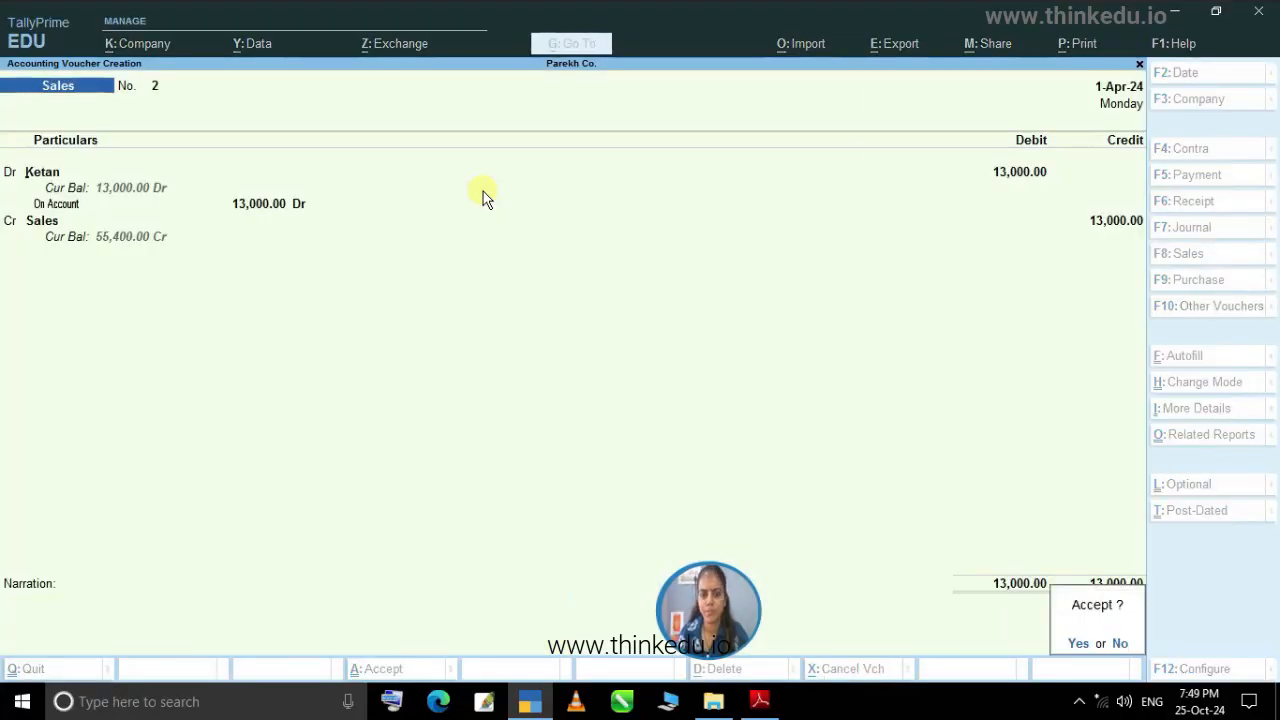
pyautogui.press('Return')
# Check the second transaction in the exercise PDF and start a payment voucher in TallyPrime that debits Vehicle Rent.
pyautogui.click(527, 697)
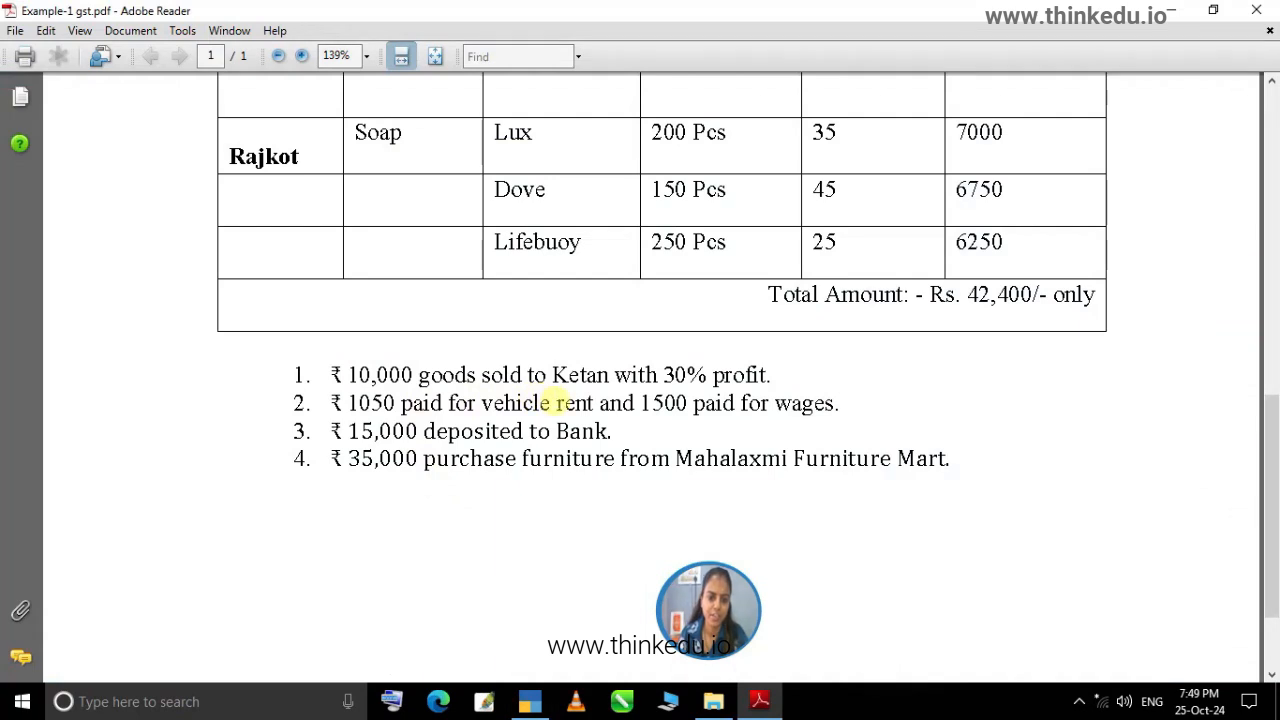
pyautogui.click(530, 703)
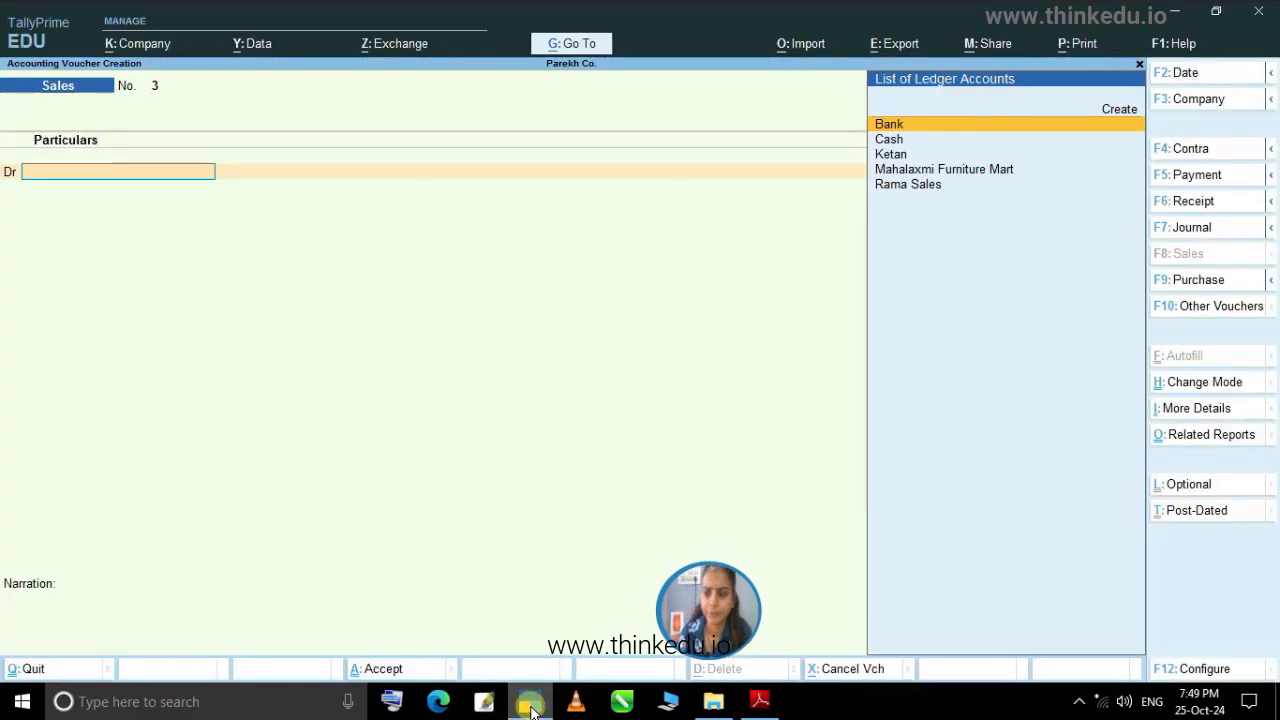
pyautogui.click(1198, 183)
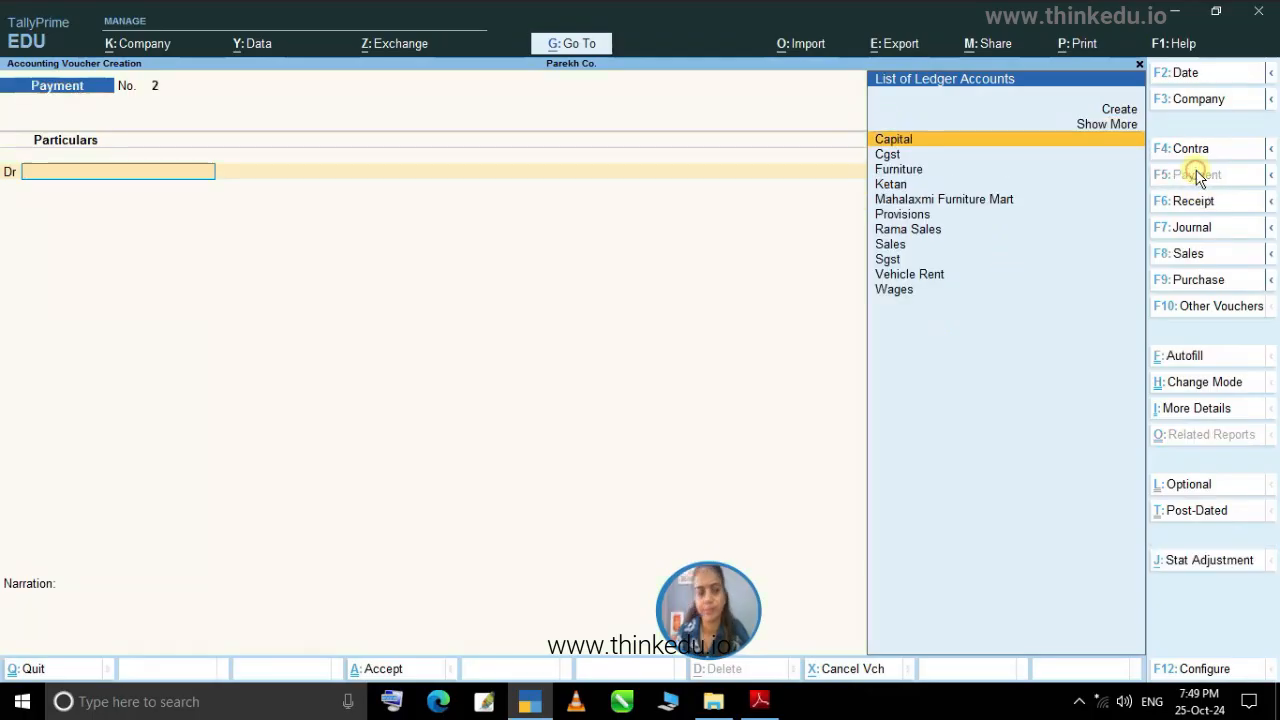
pyautogui.write('V')
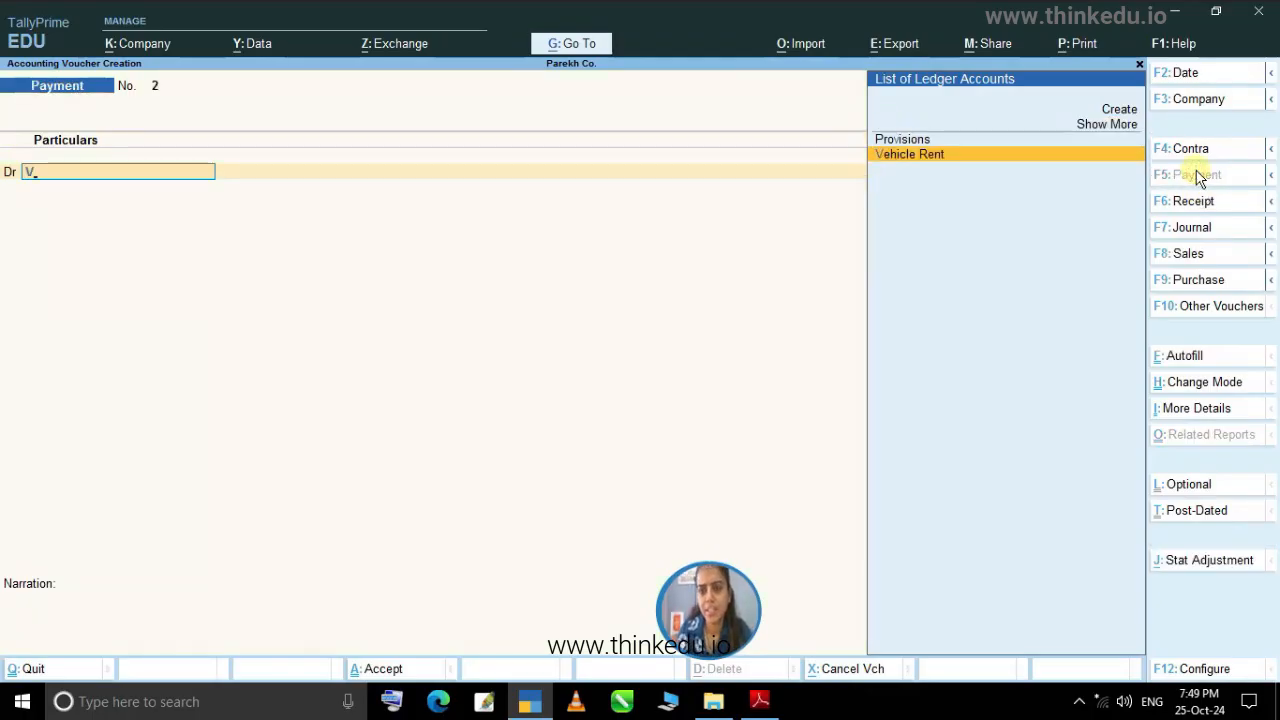
pyautogui.press('Return')
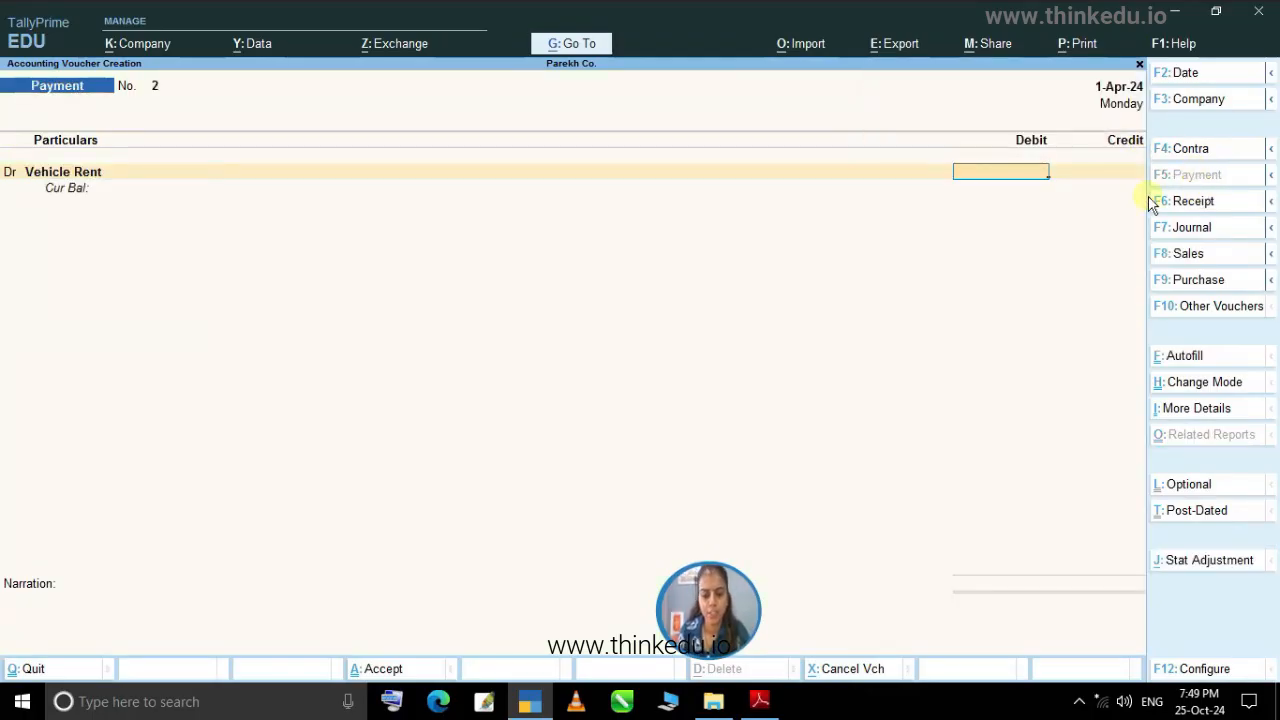
# Set the Vehicle Rent debit to 1050 as given in the PDF and keep its GST details As per Masters/Company.
pyautogui.click(533, 701)
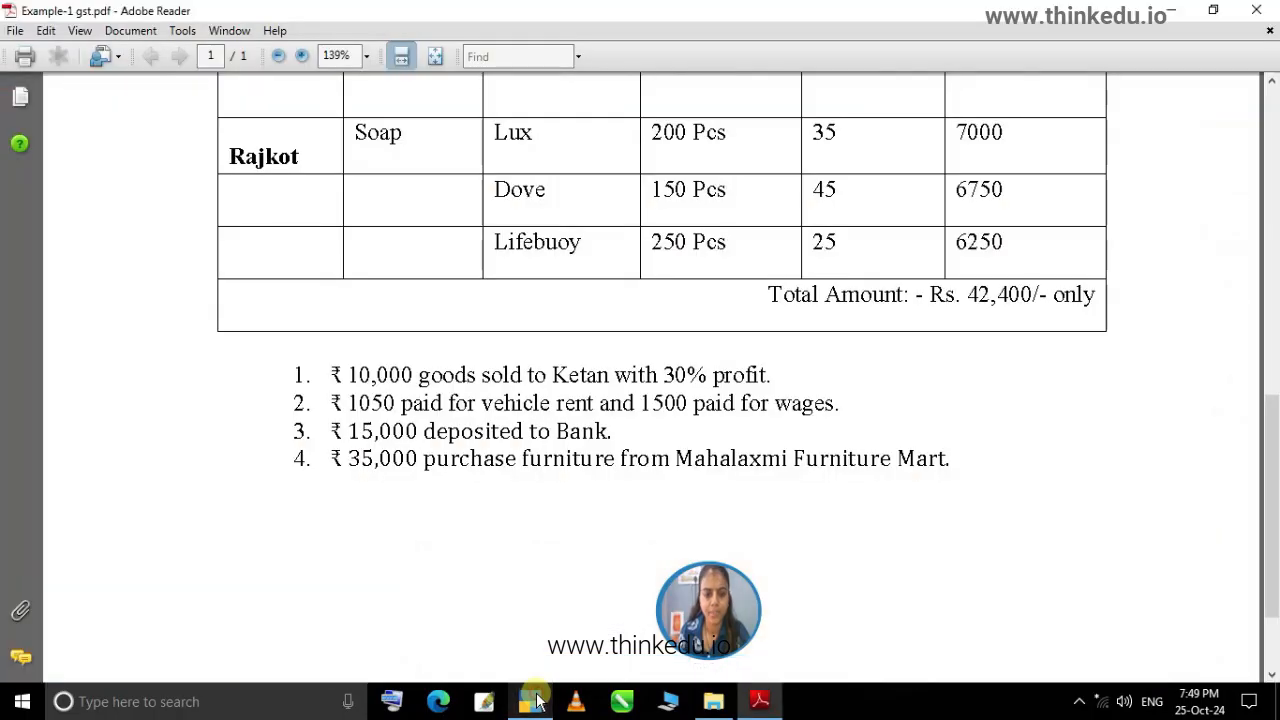
pyautogui.click(533, 701)
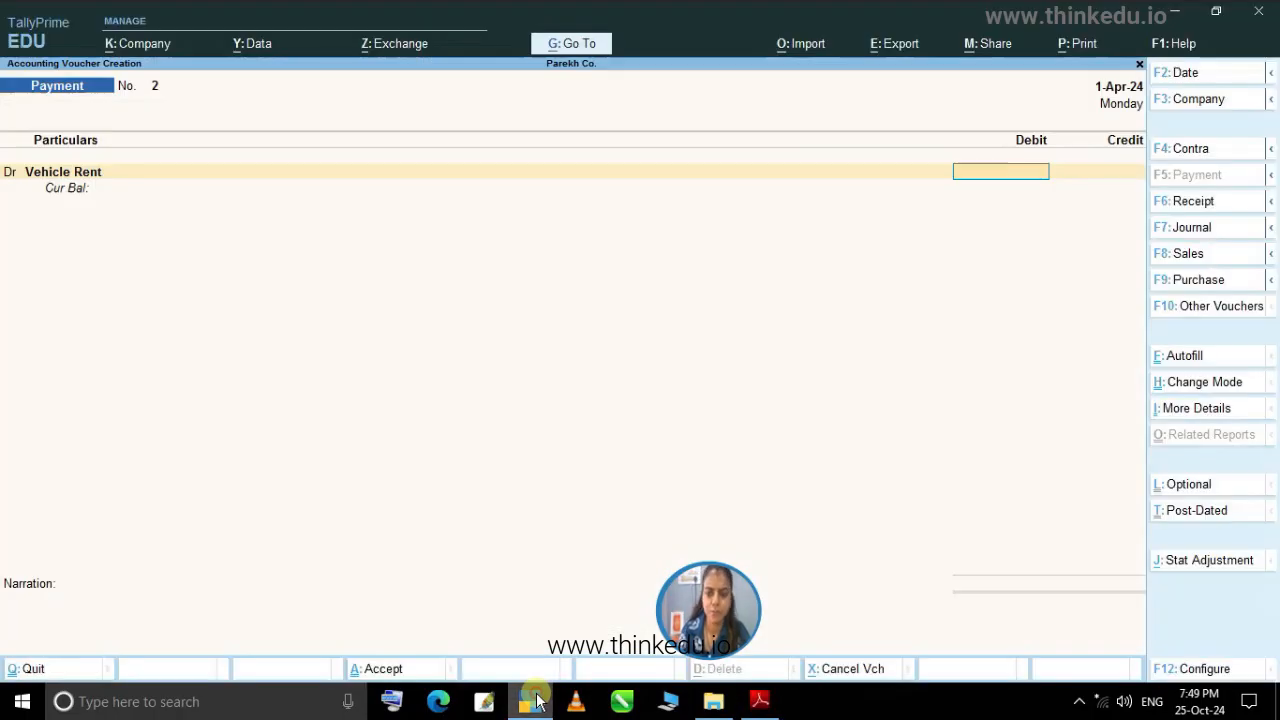
pyautogui.write('1050')
pyautogui.press('Return')
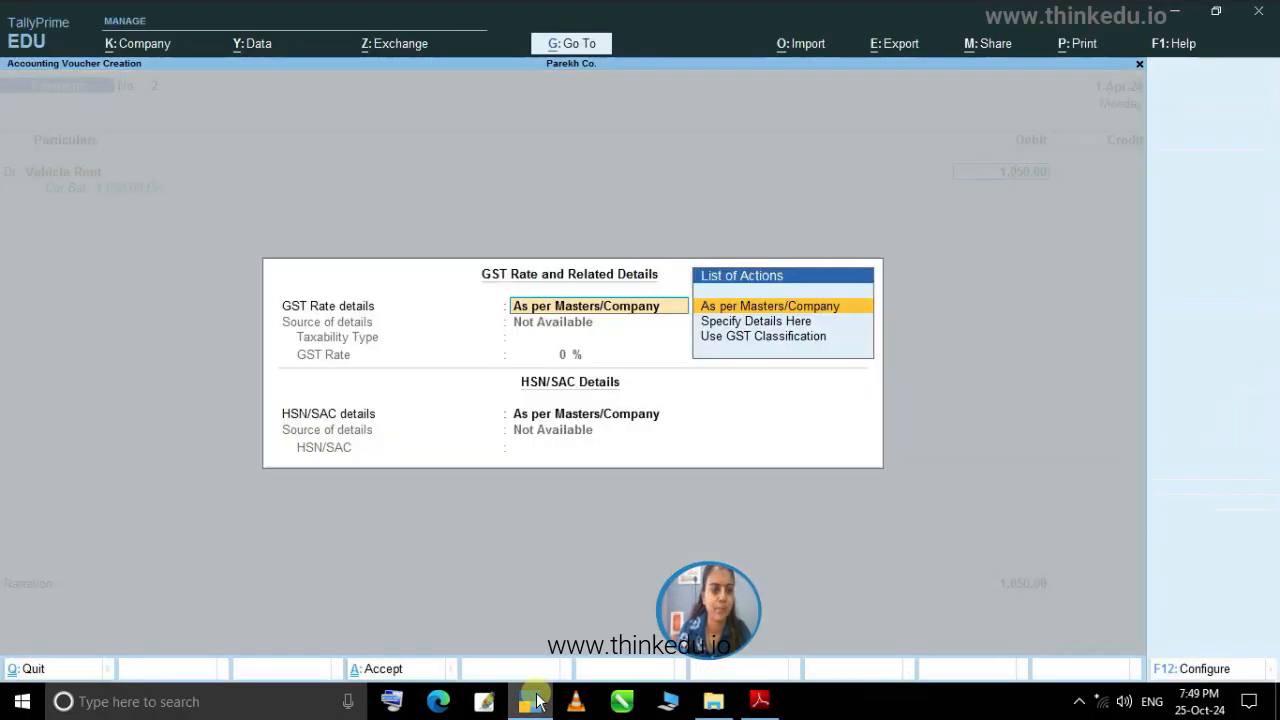
pyautogui.press('Return')
pyautogui.press('Return')
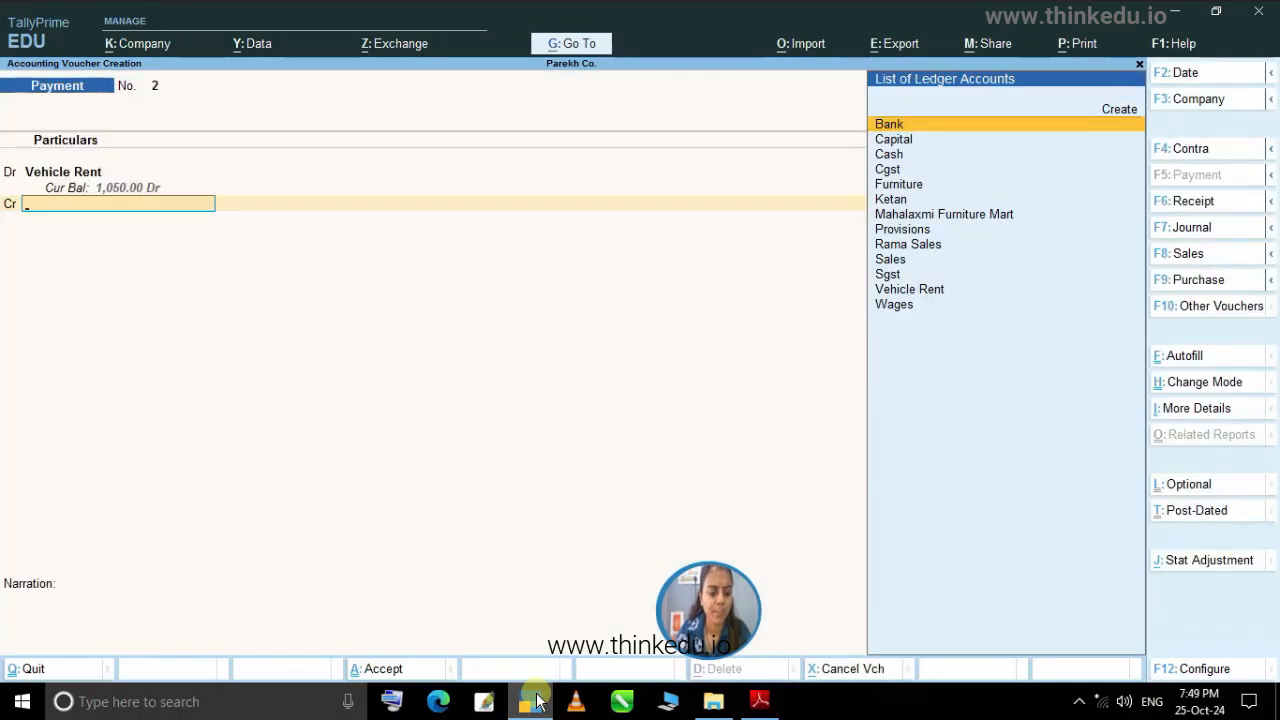
# Choose Cash as the credit ledger of the payment and accept its existing party and mailing names.
pyautogui.write('C')
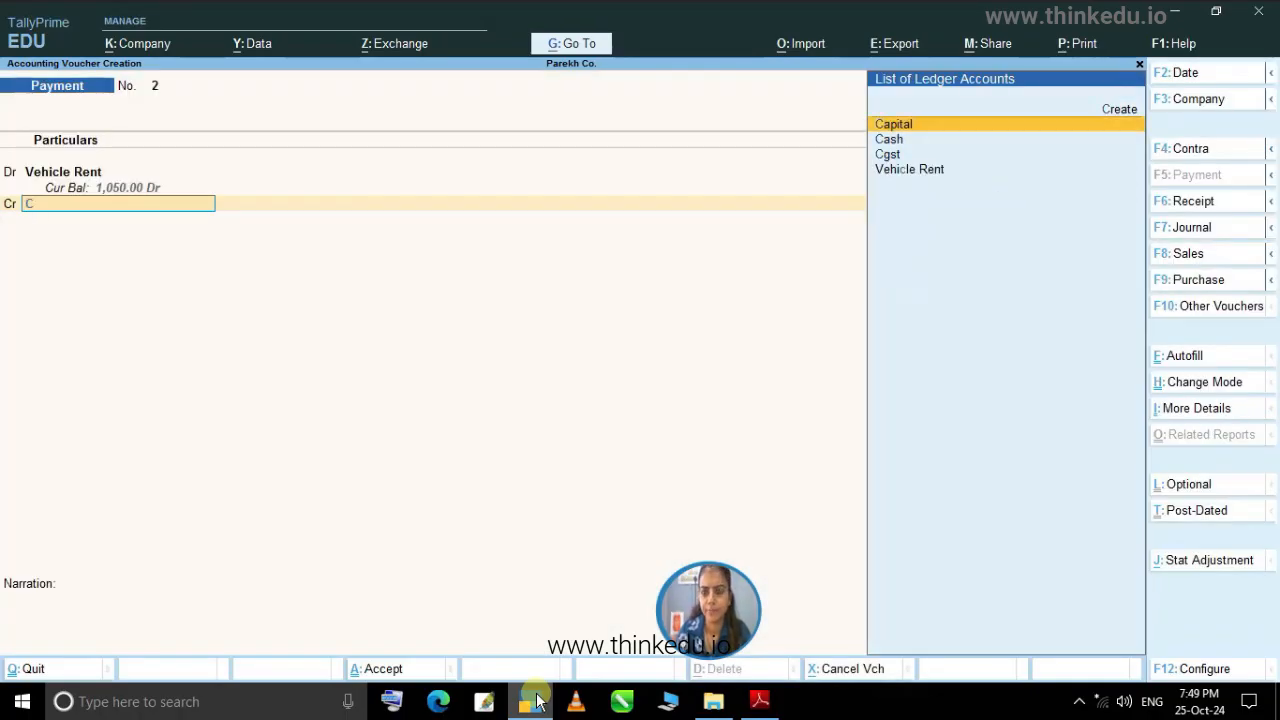
pyautogui.press('Down')
pyautogui.press('Return')
pyautogui.press('Return')
pyautogui.press('Return')
pyautogui.press('Return')
pyautogui.press('Return')
pyautogui.press('Return')
pyautogui.press('Return')
pyautogui.press('Return')
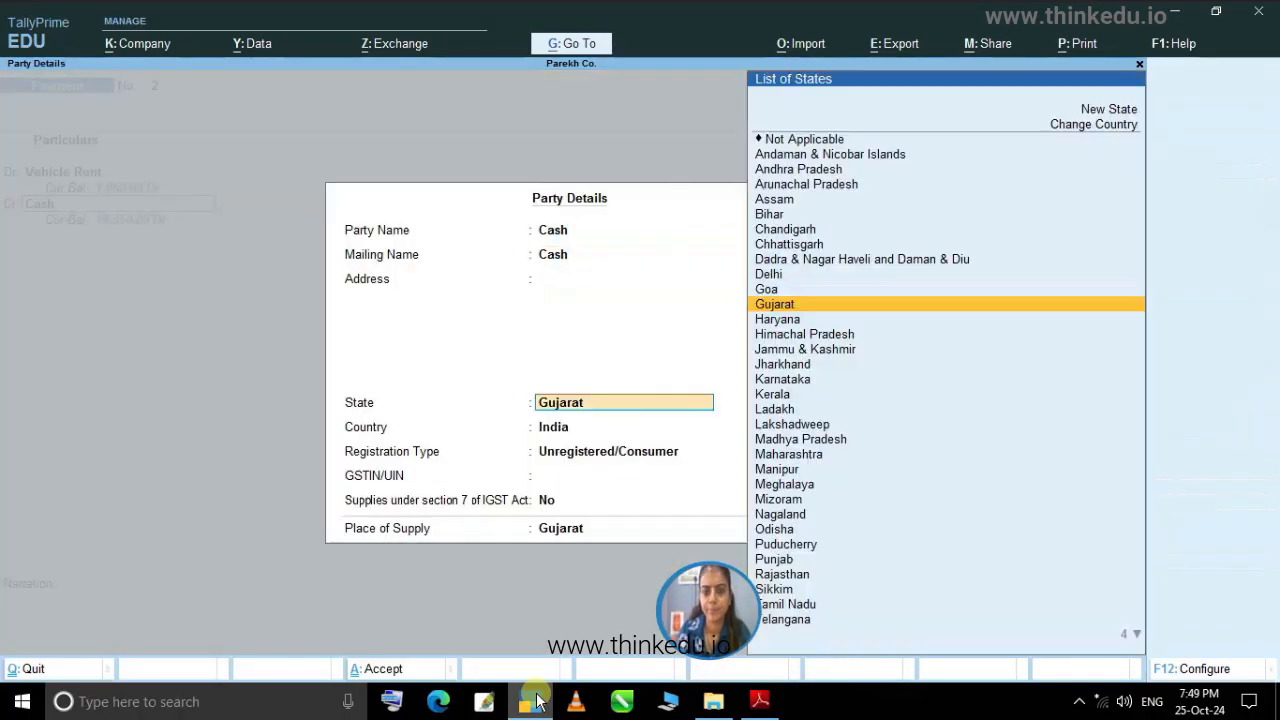
# Accept Gujarat and the remaining party details for Cash, and save the Vehicle Rent payment without a narration.
pyautogui.press('Return')
pyautogui.press('Return')
pyautogui.press('Return')
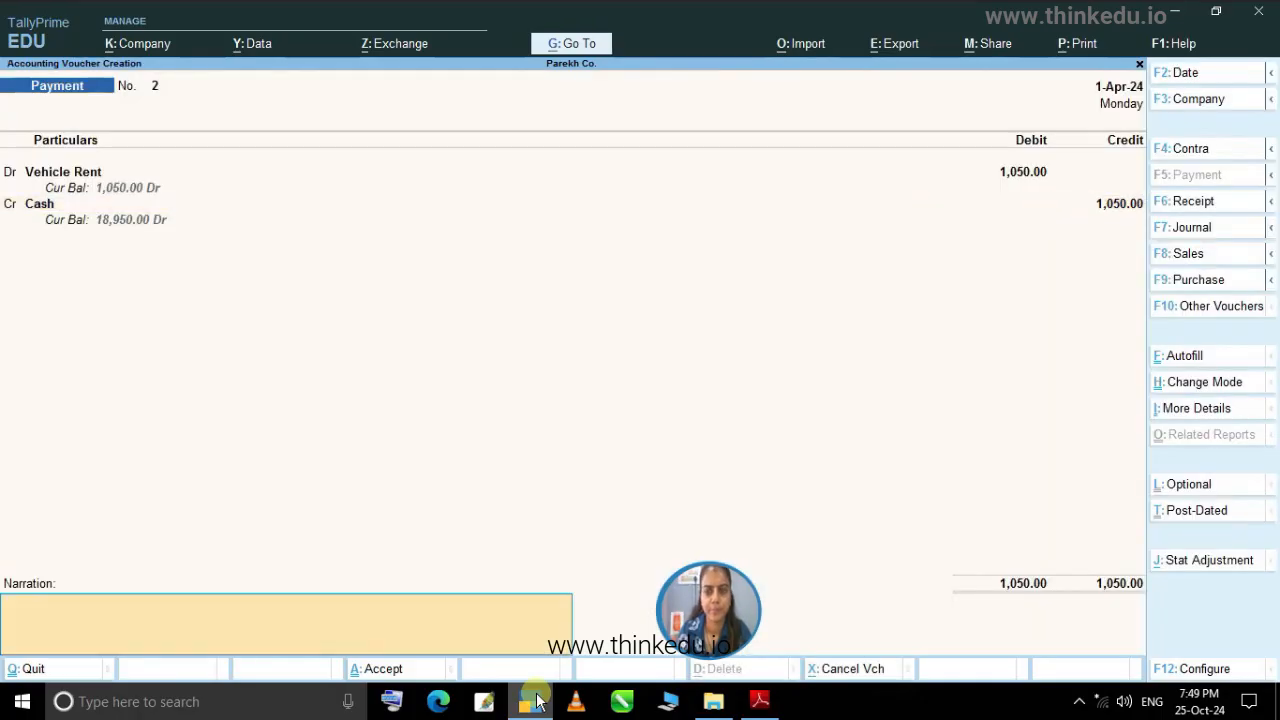
pyautogui.press('Return')
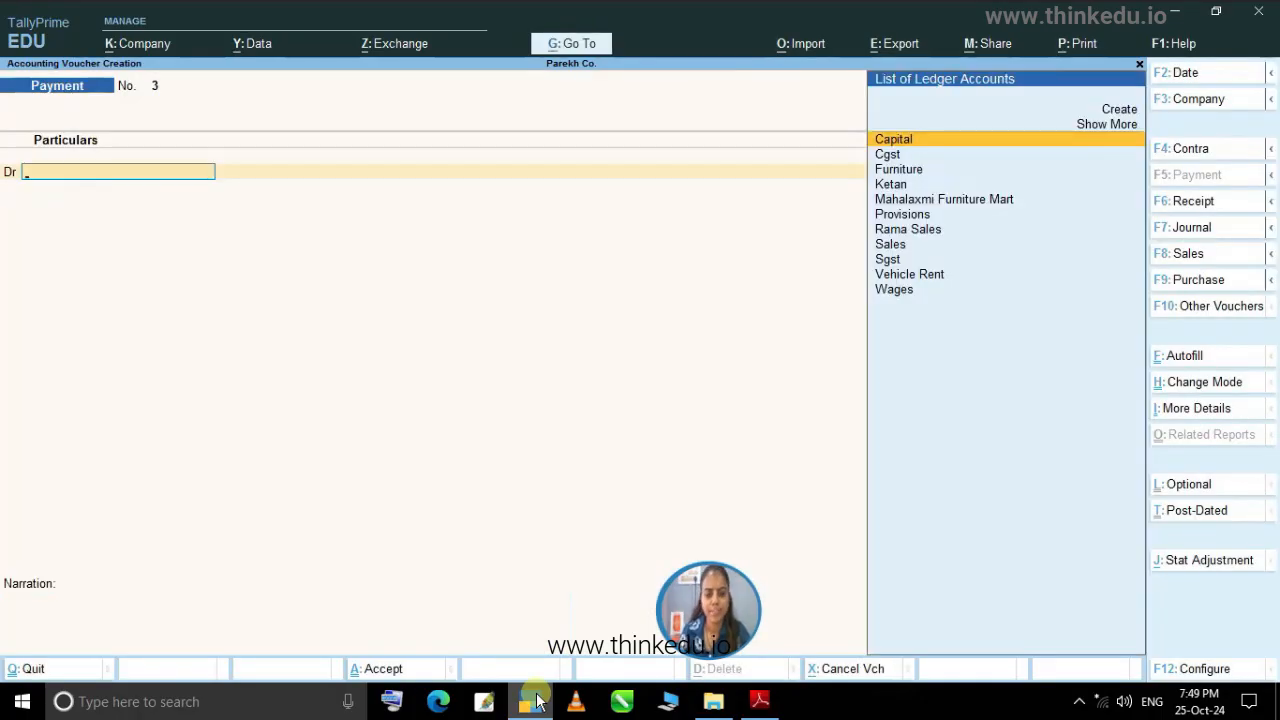
# Check the wages amount in the exercise PDF, debit Wages 1500 in the TallyPrime payment voucher and keep its GST details As per Masters/Company.
pyautogui.click(535, 700)
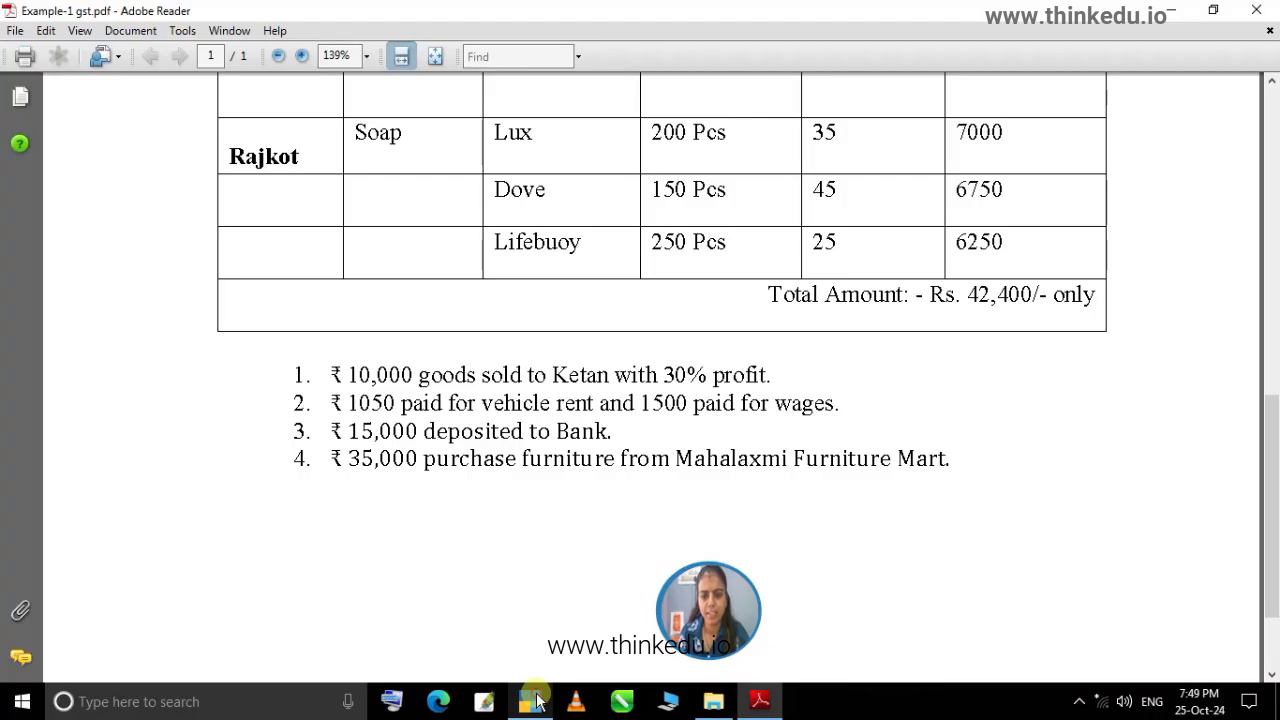
pyautogui.click(535, 700)
pyautogui.write('W')
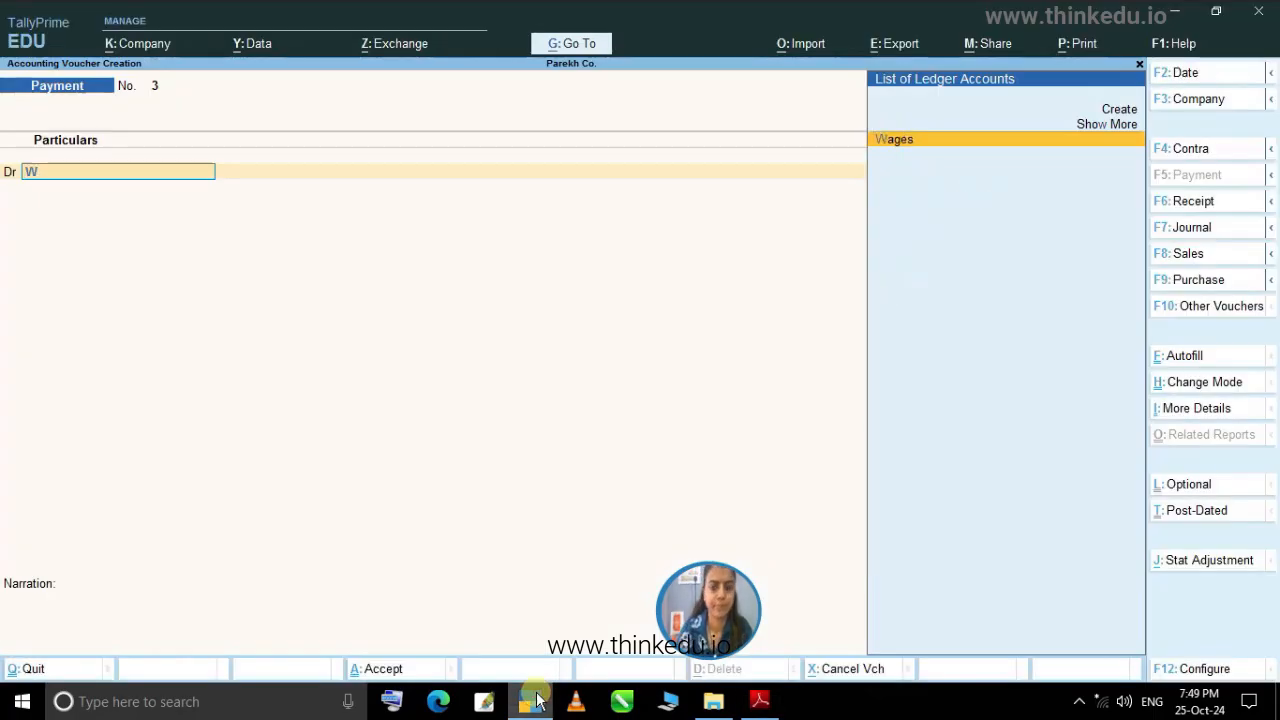
pyautogui.press('Return')
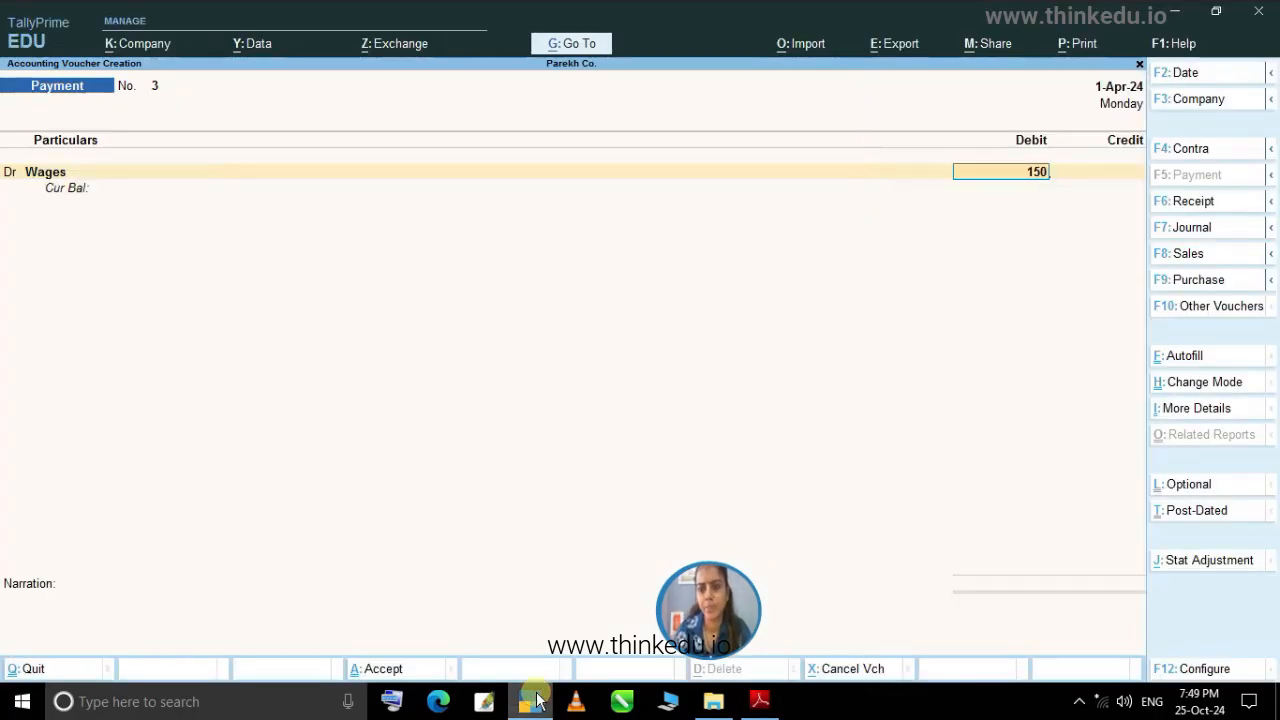
pyautogui.press('Return')
pyautogui.press('Return')
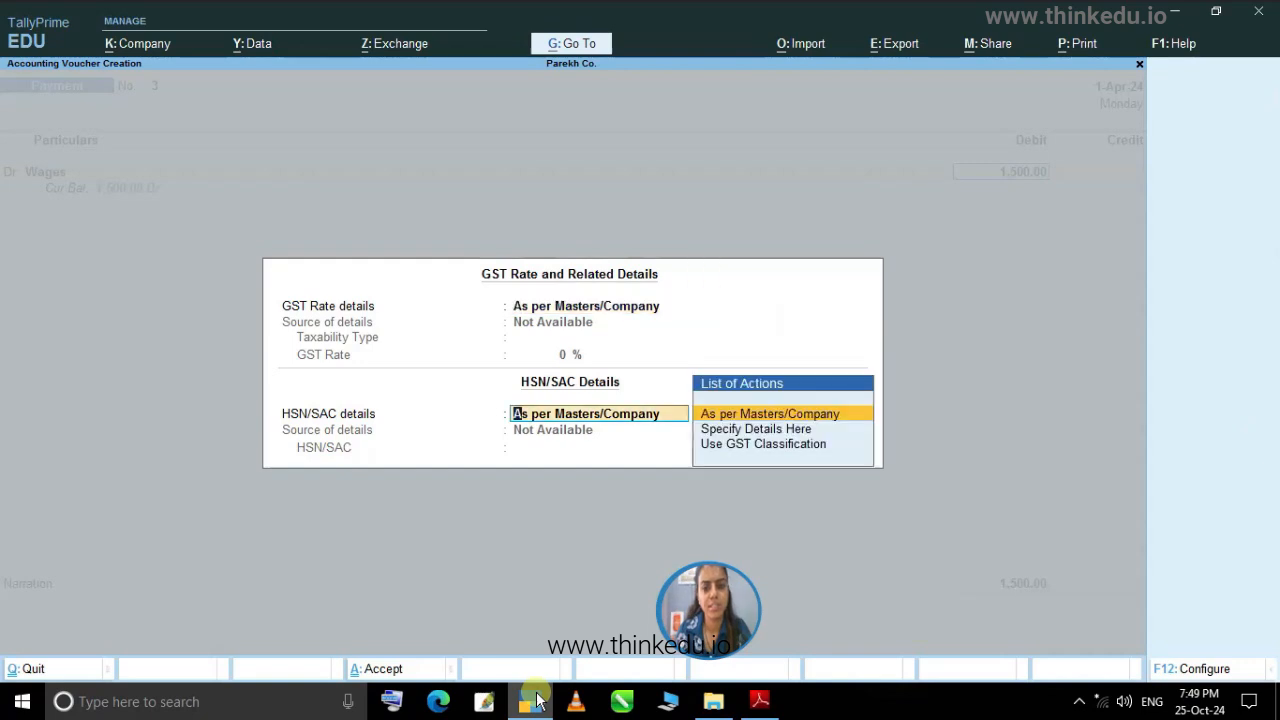
pyautogui.press('Return')
# Choose Cash as the credit ledger of the wages payment and accept its existing party and mailing names.
pyautogui.write('Cas')
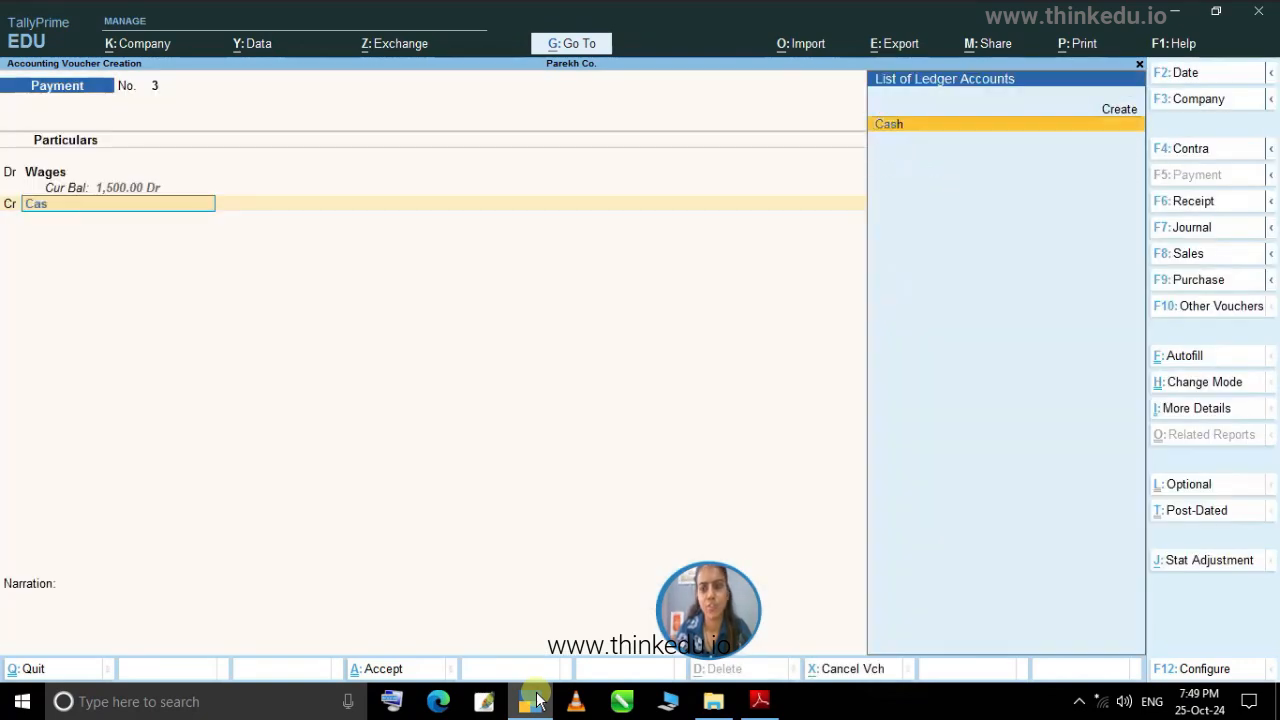
pyautogui.press('Return')
pyautogui.press('Return')
pyautogui.press('Return')
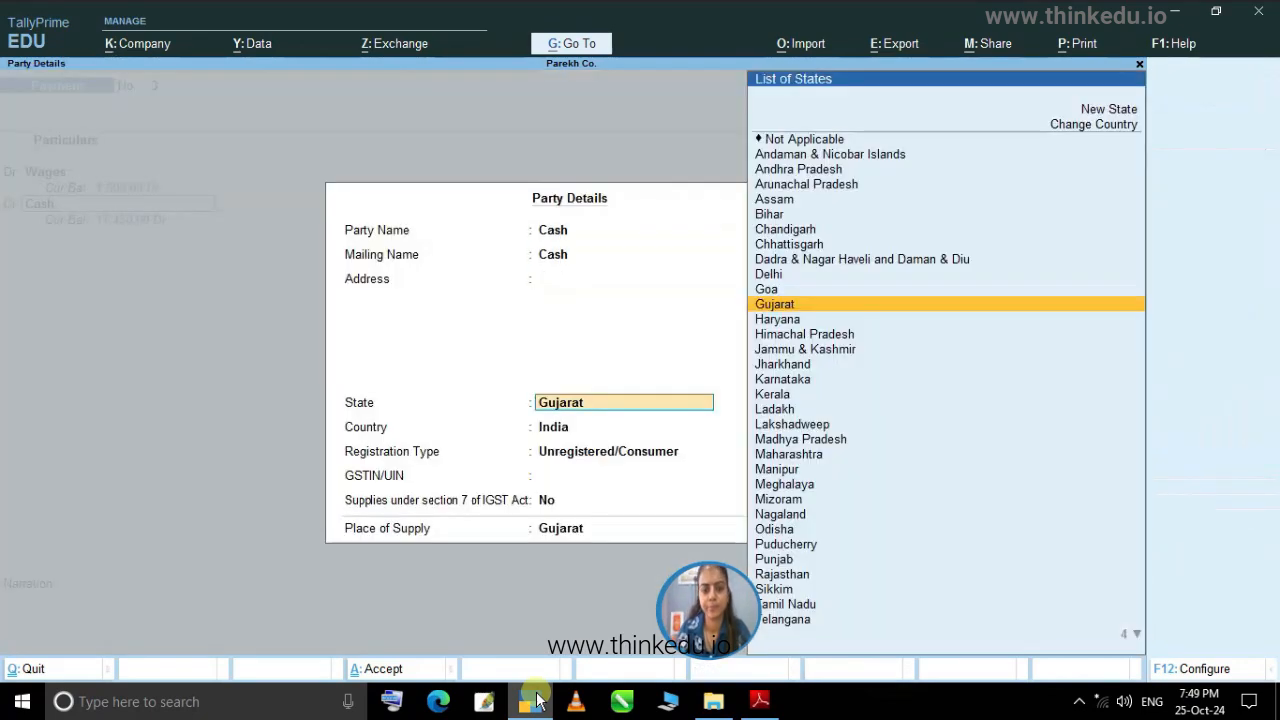
# Accept Gujarat and the other party details for Cash, and save the Wages payment of 1,500 without a narration.
pyautogui.press('Return')
pyautogui.press('Return')
pyautogui.press('Return')
pyautogui.press('Return')
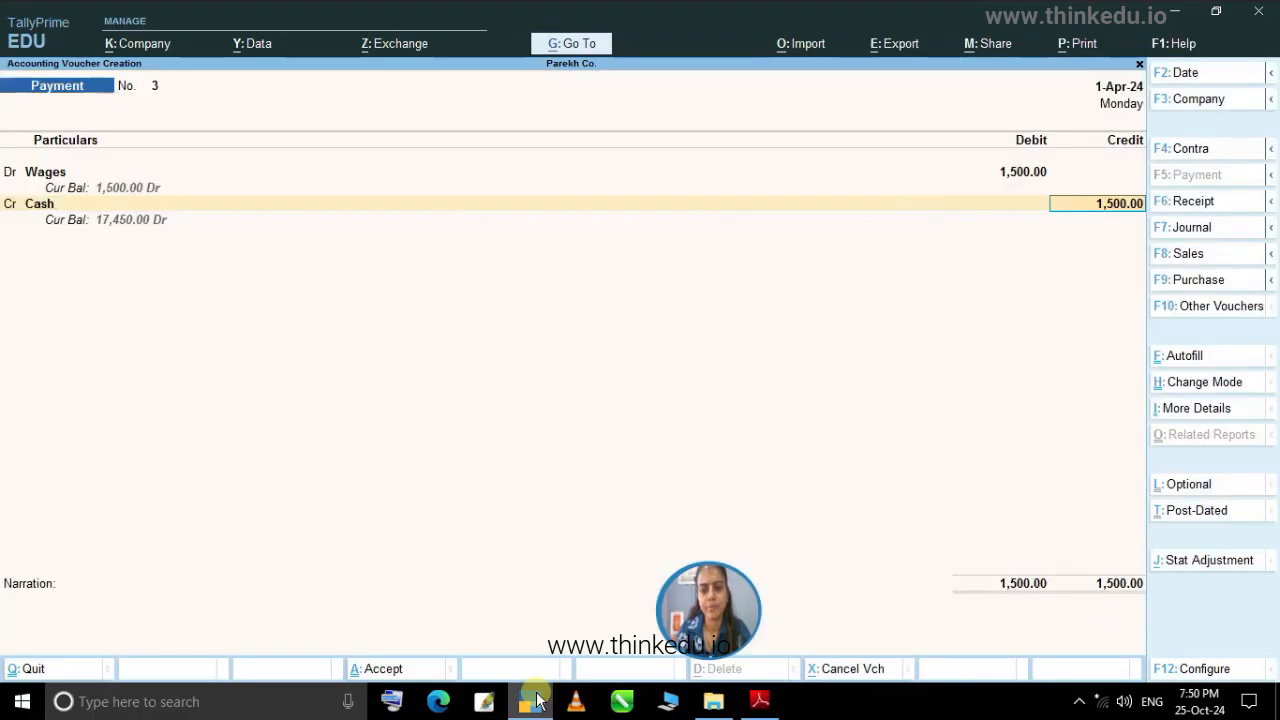
pyautogui.press('Return')
pyautogui.press('Return')
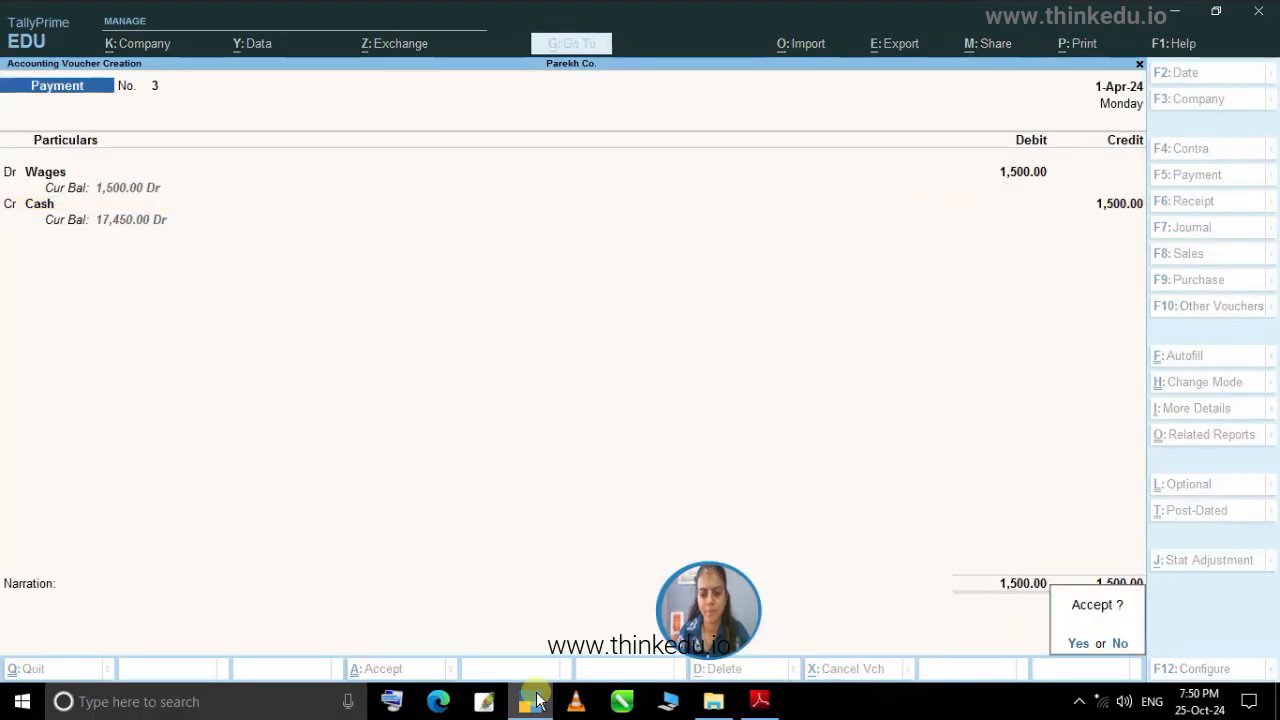
pyautogui.press('Return')
# Check the third transaction in the exercise PDF and start a contra voucher in TallyPrime that credits Cash.
pyautogui.hotkey('alt', 'Tab')
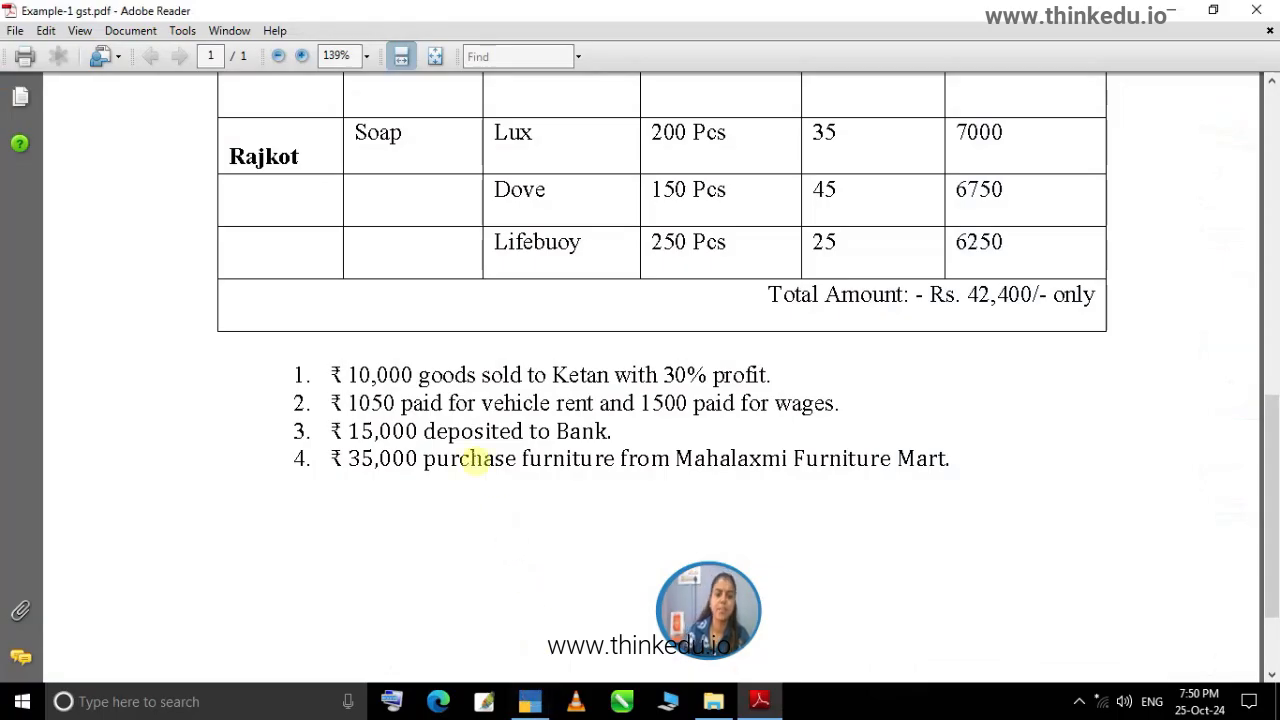
pyautogui.moveTo(525, 703)
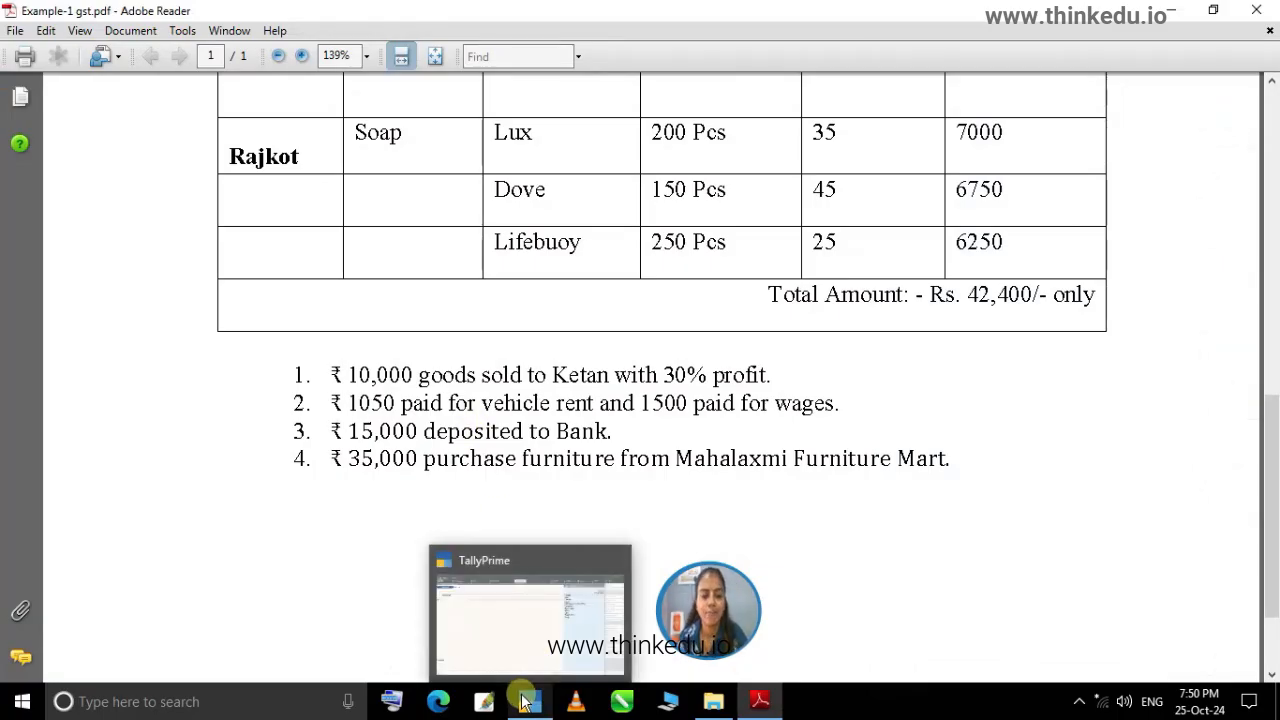
pyautogui.click(525, 703)
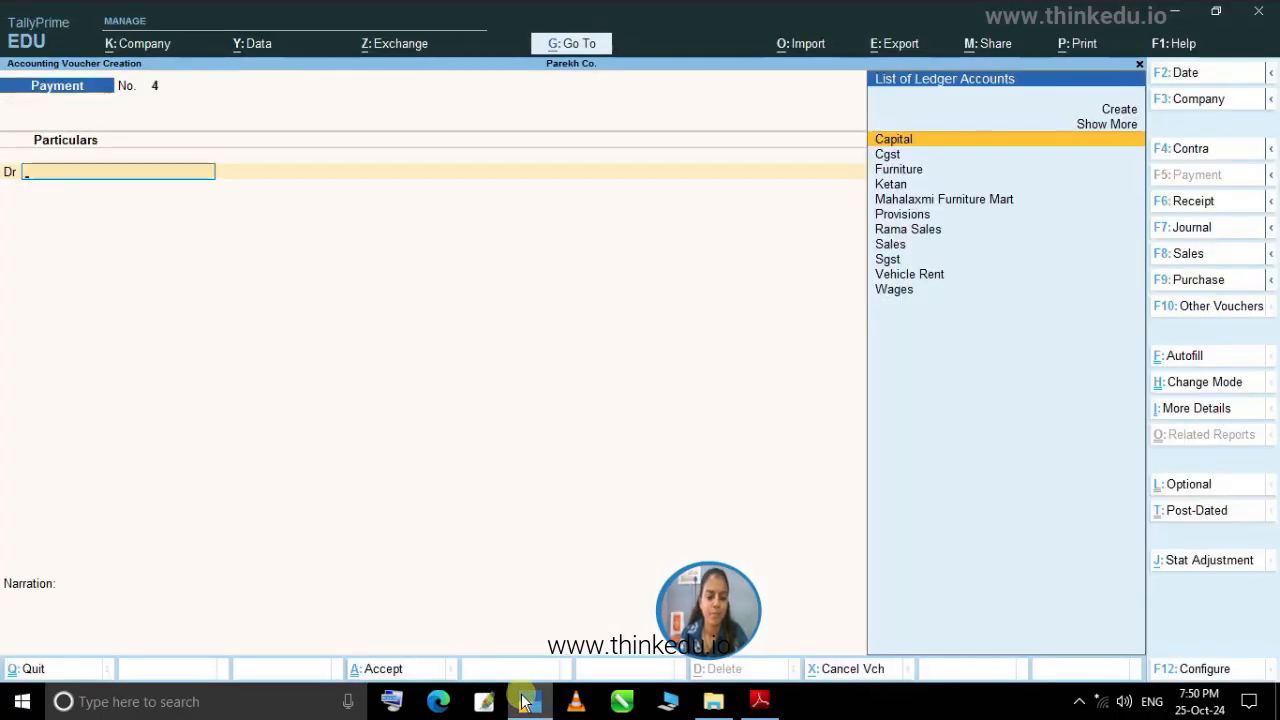
pyautogui.click(1213, 154)
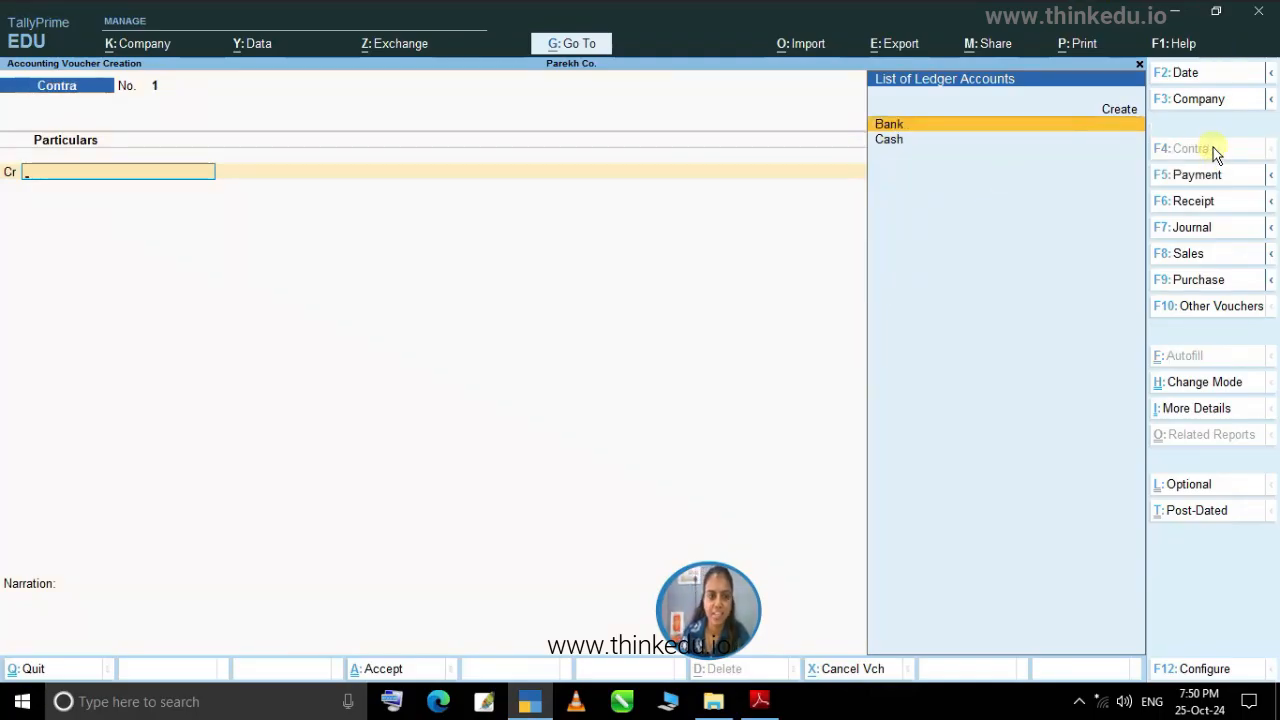
pyautogui.press('Down')
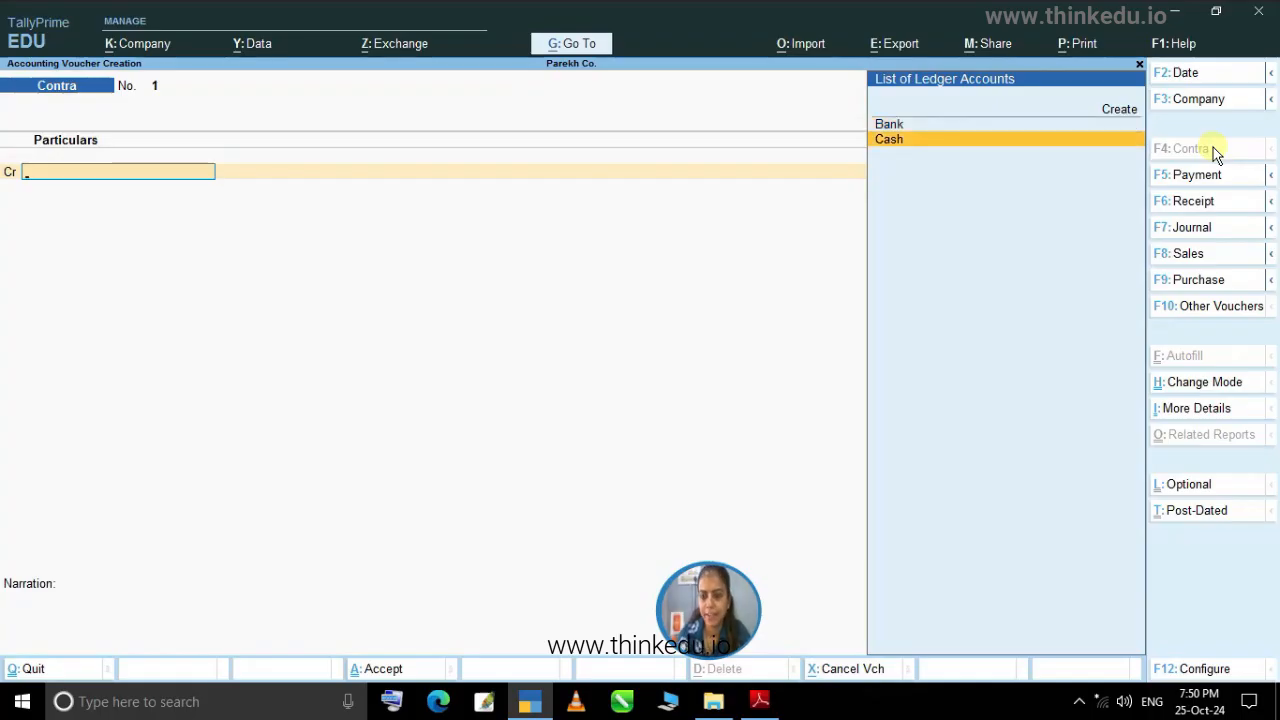
pyautogui.press('Return')
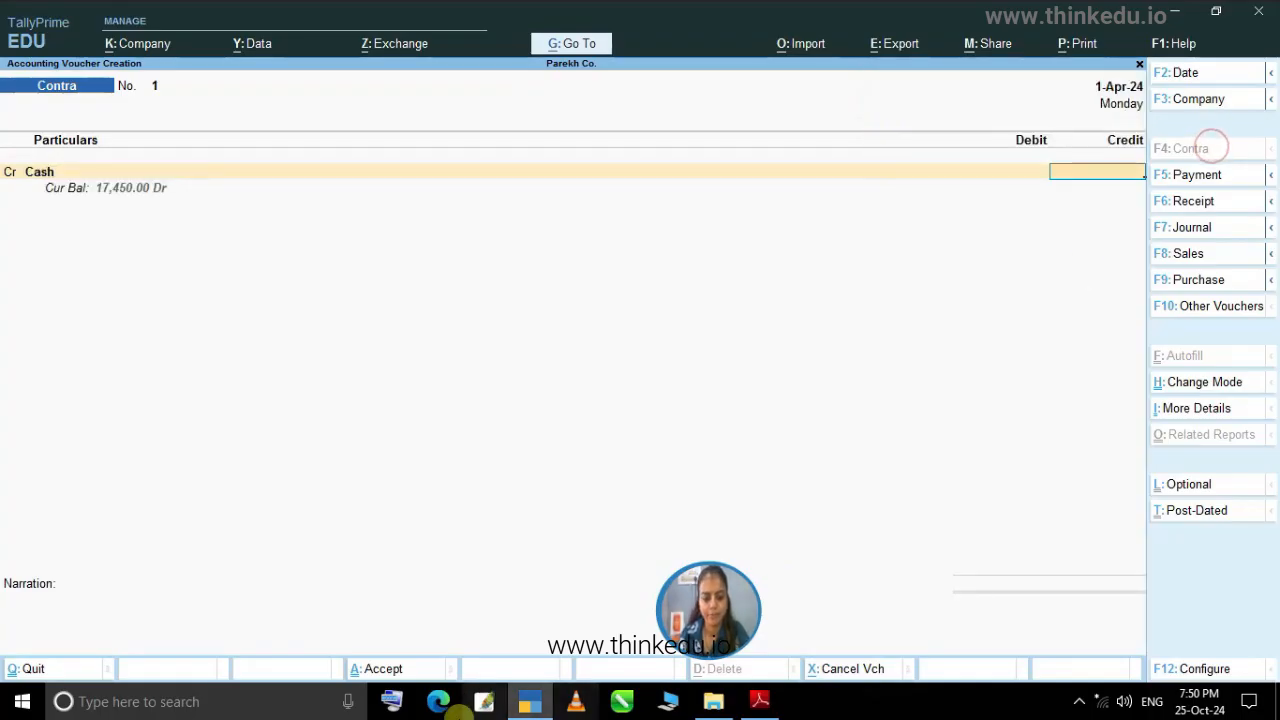
# Set the Cash credit to 15000 as given in the PDF and choose Bank as the debit ledger for 15,000.
pyautogui.click(521, 705)
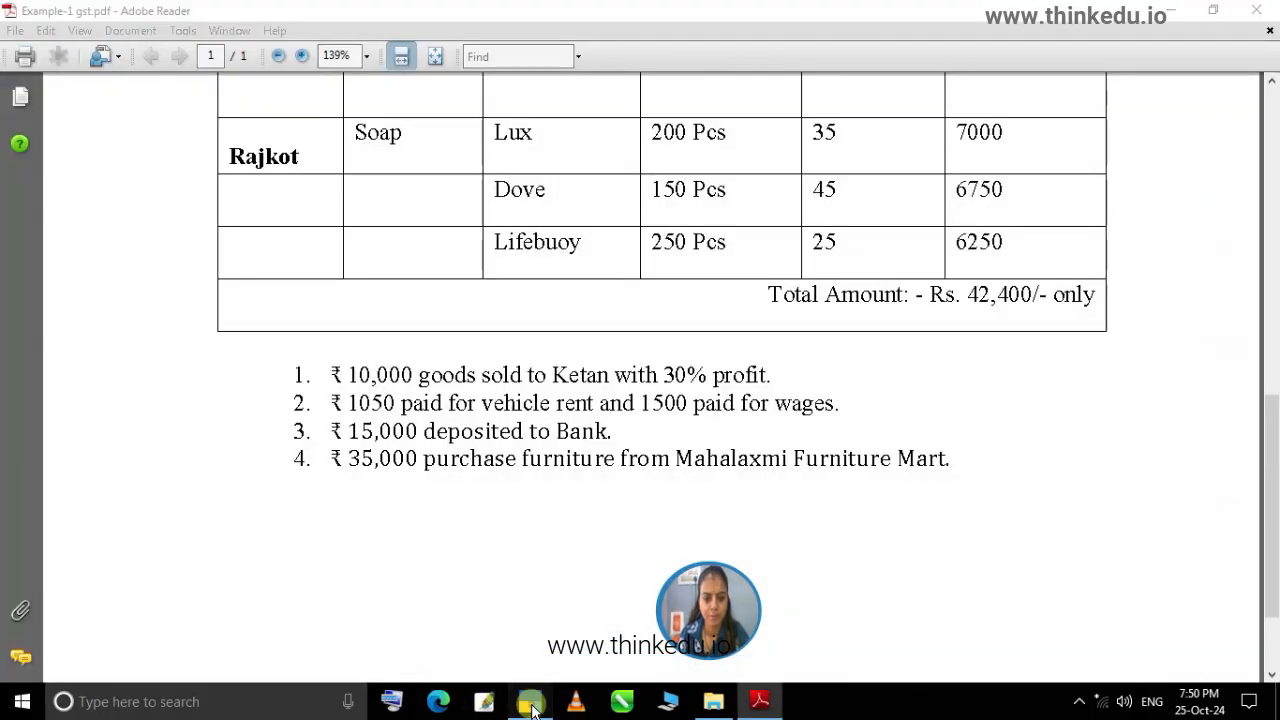
pyautogui.click(523, 705)
pyautogui.write('15000')
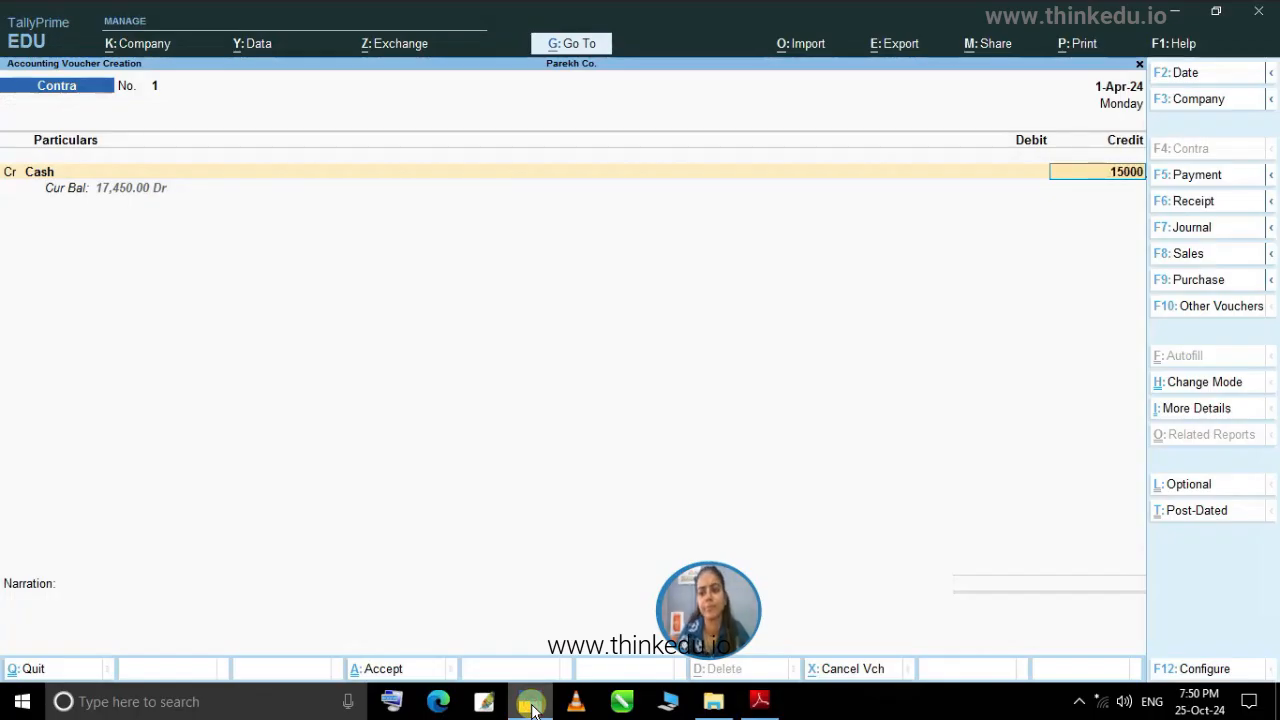
pyautogui.press('Return')
pyautogui.press('Return')
pyautogui.press('Return')
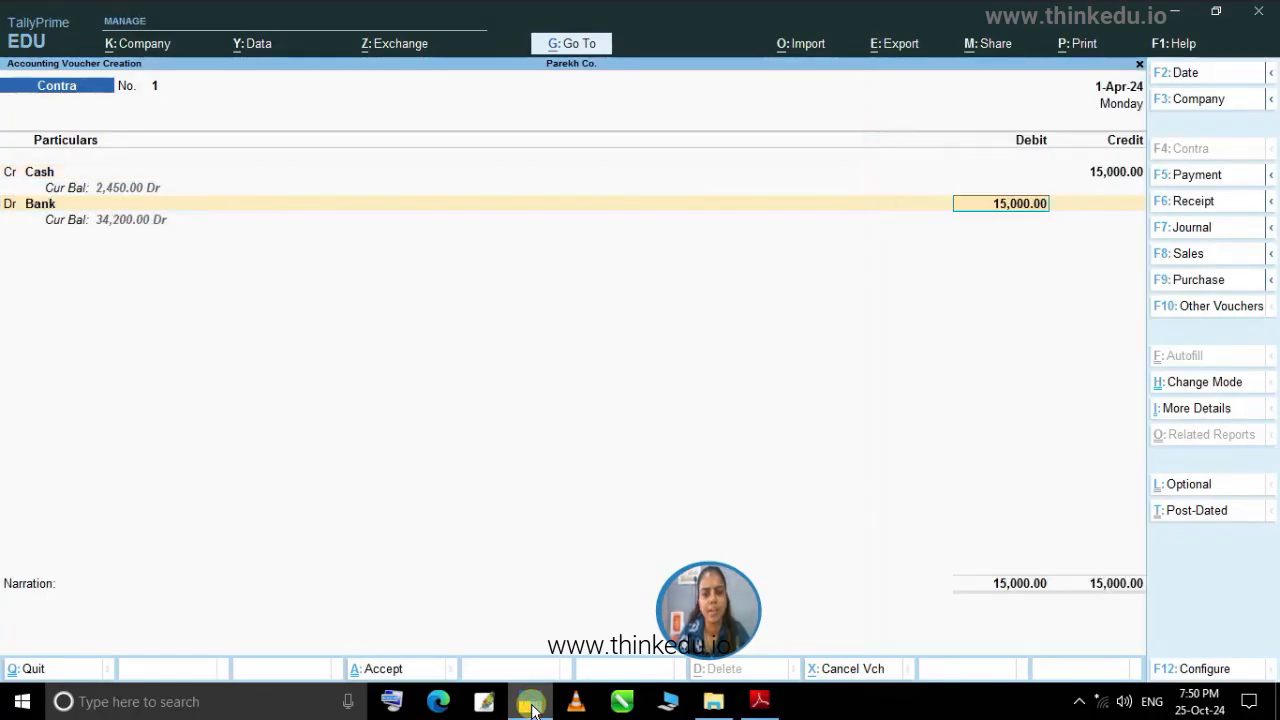
# Accept the Cash bank allocation with blank denominations and instrument details, and save the contra voucher without a narration.
pyautogui.press('Return')
pyautogui.press('Return')
pyautogui.press('Return')
pyautogui.press('Return')
pyautogui.press('Return')
pyautogui.press('Return')
pyautogui.press('Return')
pyautogui.press('Return')
pyautogui.press('Return')
pyautogui.press('Return')
pyautogui.press('Return')
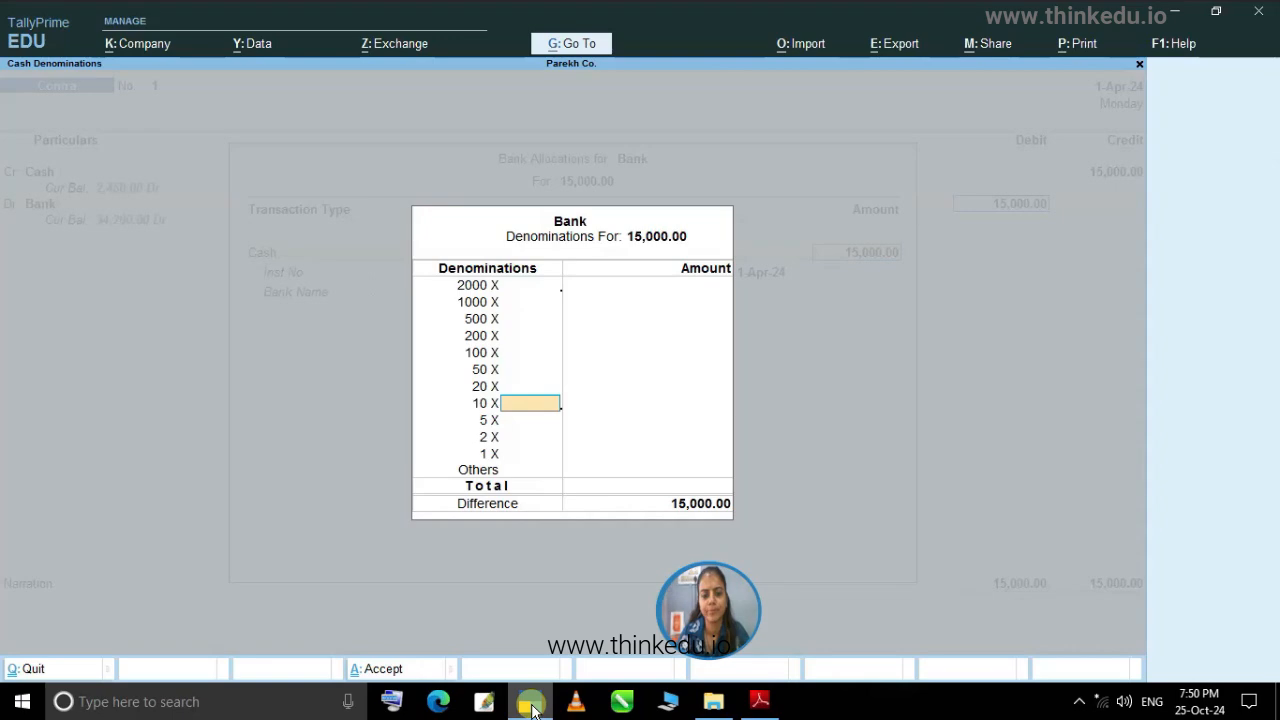
pyautogui.press('Return')
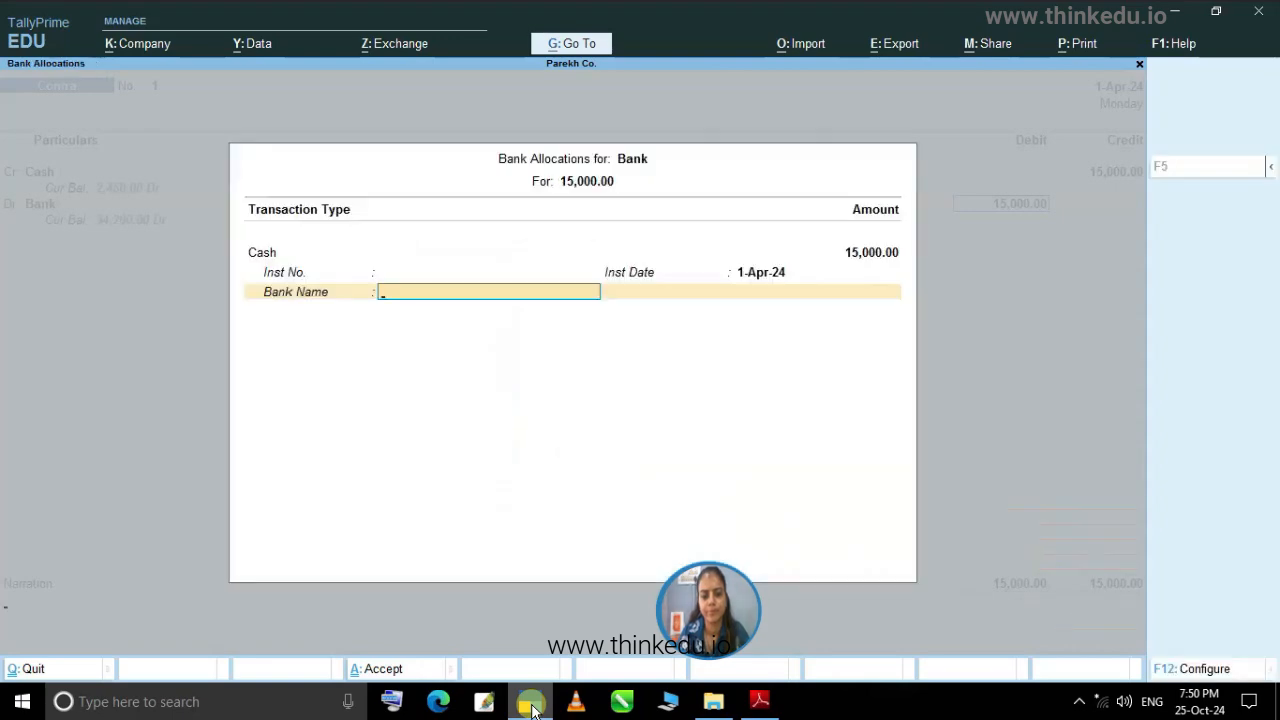
pyautogui.press('Return')
pyautogui.press('Return')
pyautogui.press('Return')
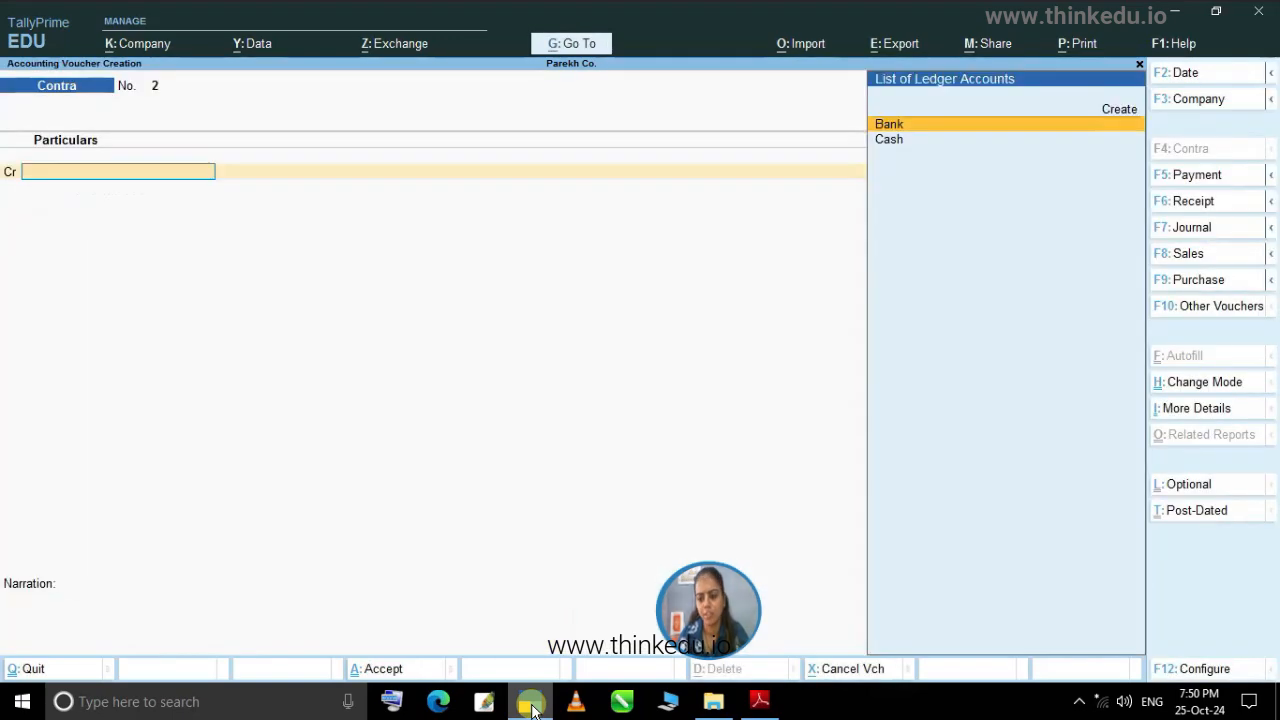
# Check the fourth transaction in the exercise PDF and start a journal voucher in TallyPrime that debits Furniture.
pyautogui.click(533, 708)
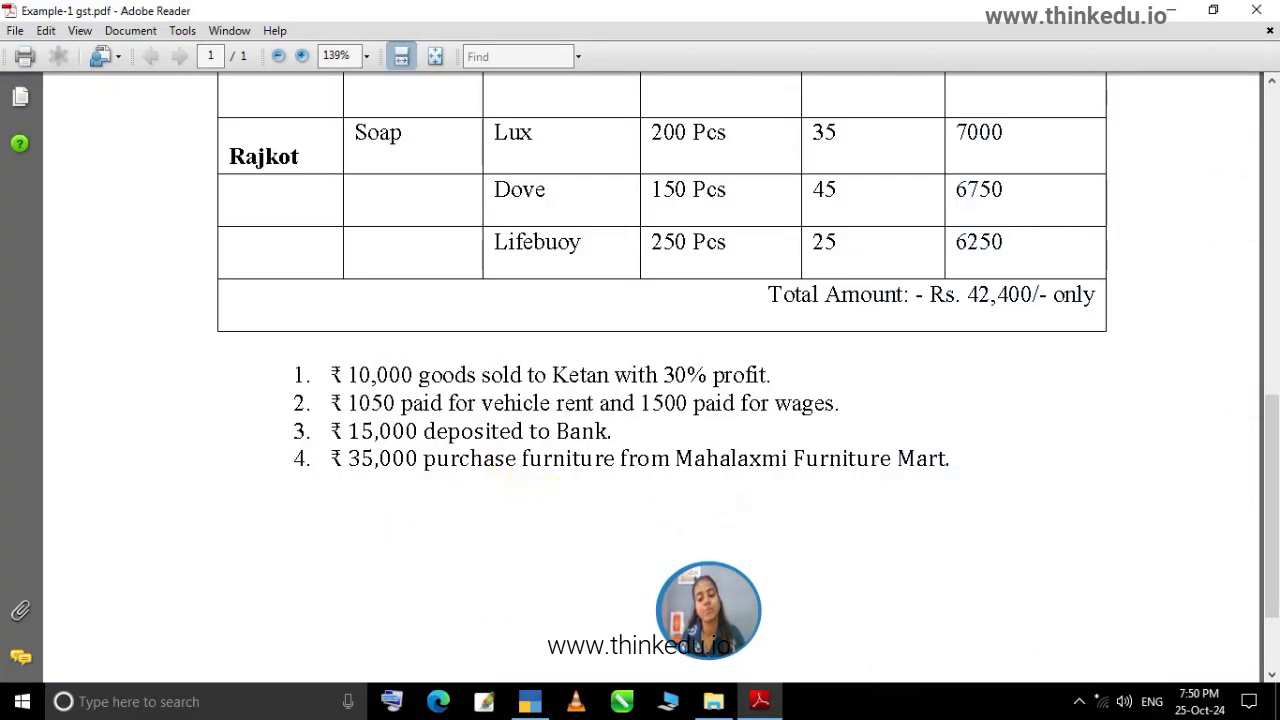
pyautogui.click(528, 705)
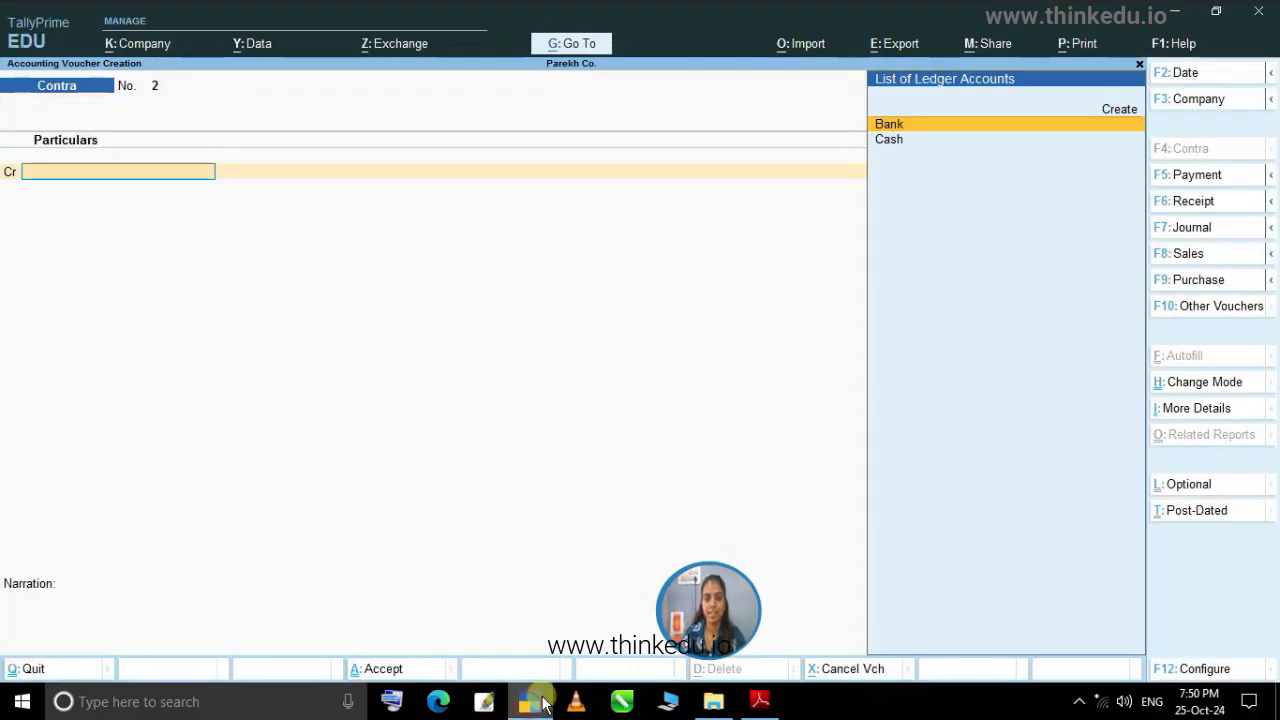
pyautogui.click(1237, 228)
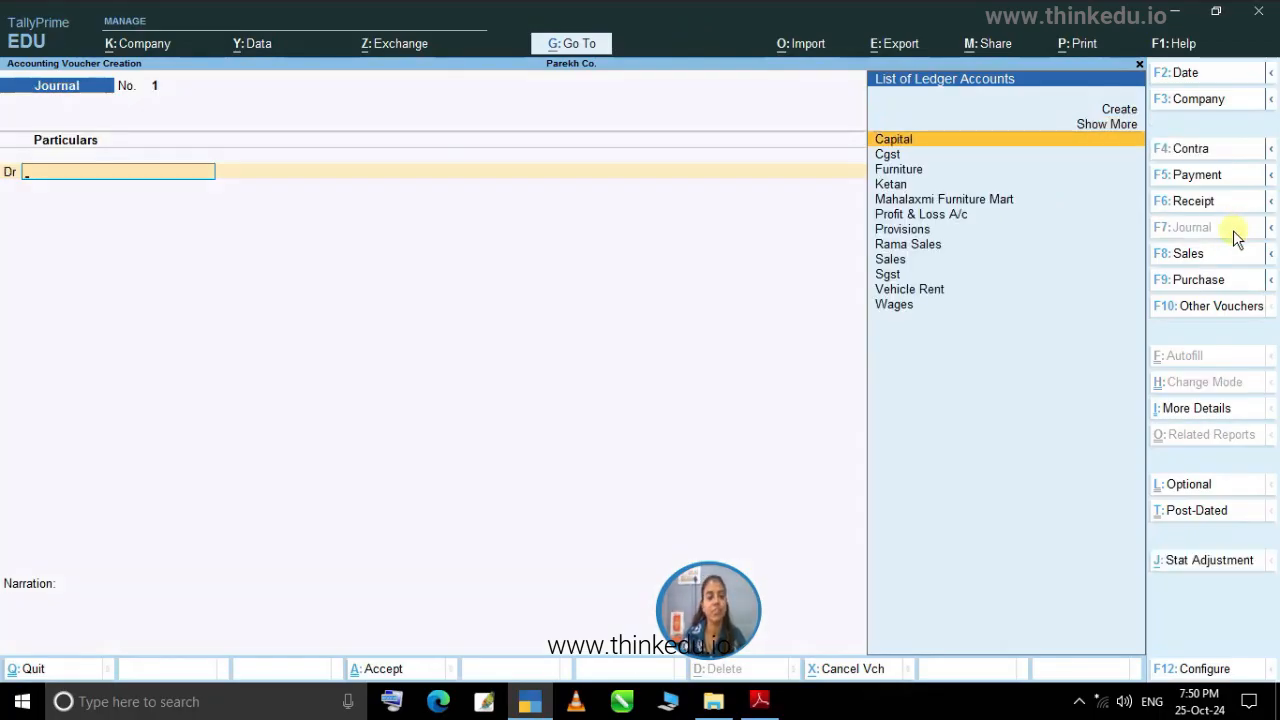
pyautogui.write('F')
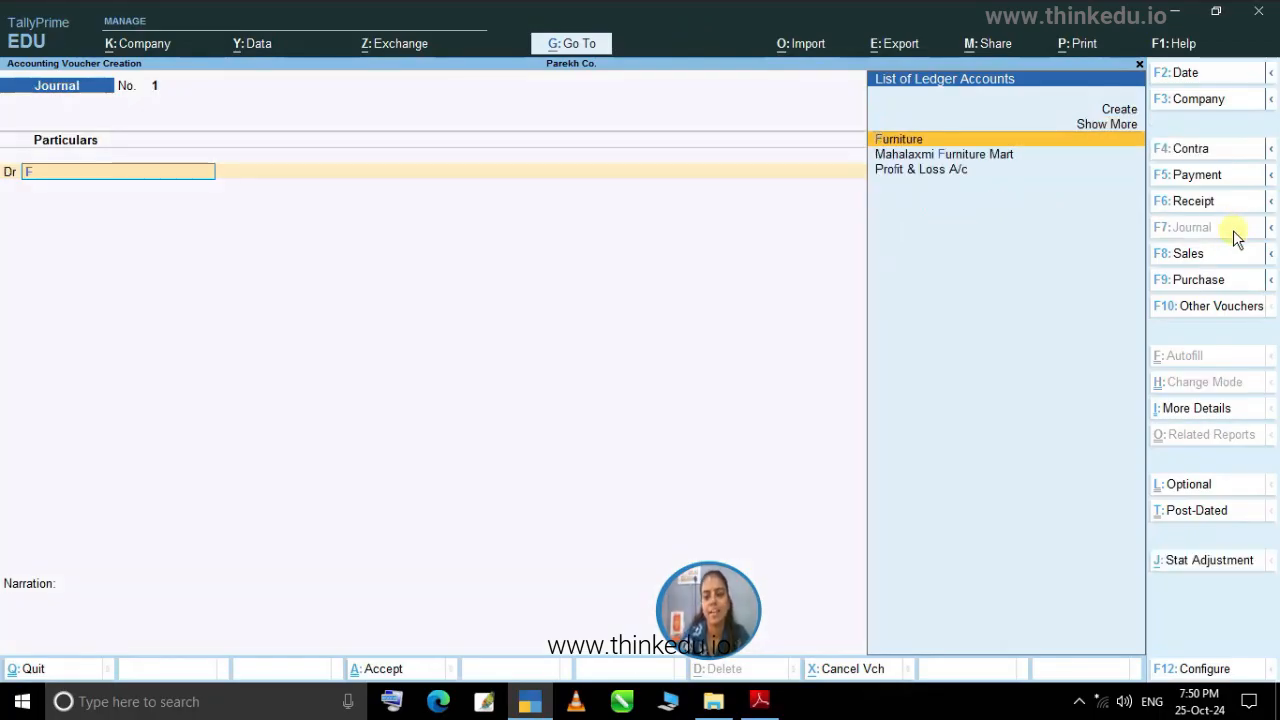
pyautogui.click(893, 143)
# Look up the furniture purchase amount in the PDF and set the Furniture debit to 35000.
pyautogui.click(538, 704)
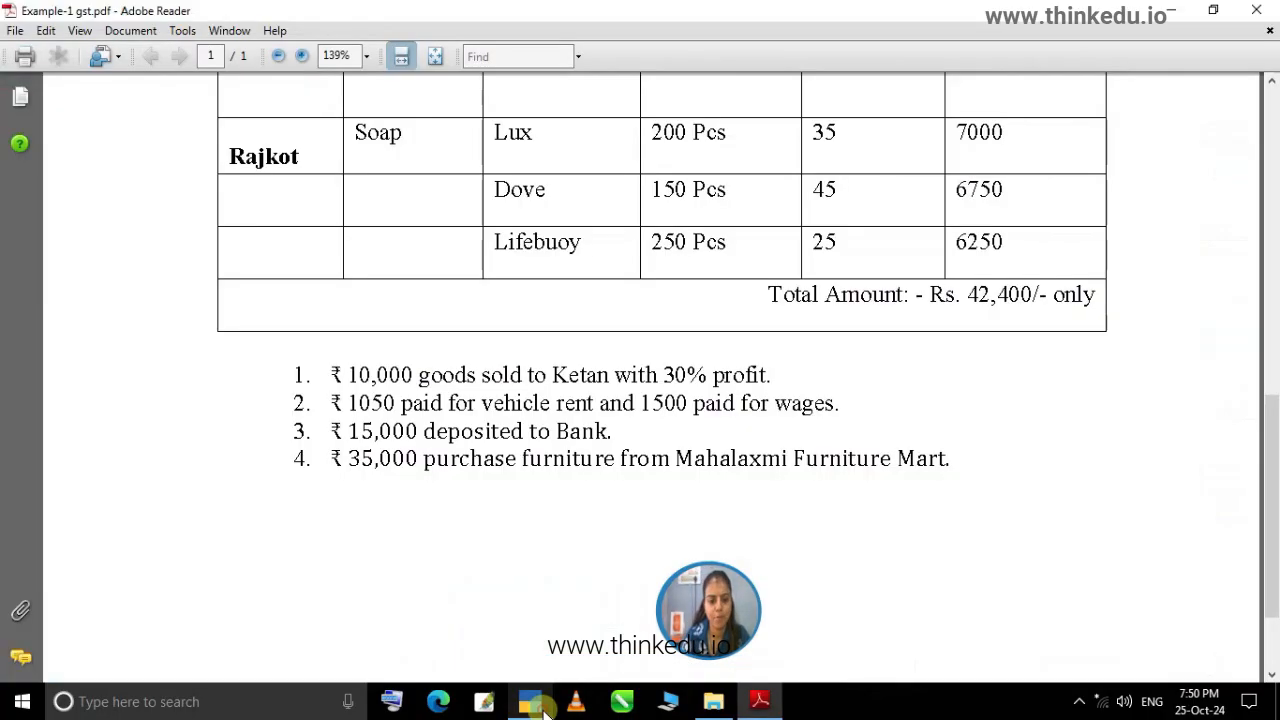
pyautogui.click(538, 704)
pyautogui.write('35')
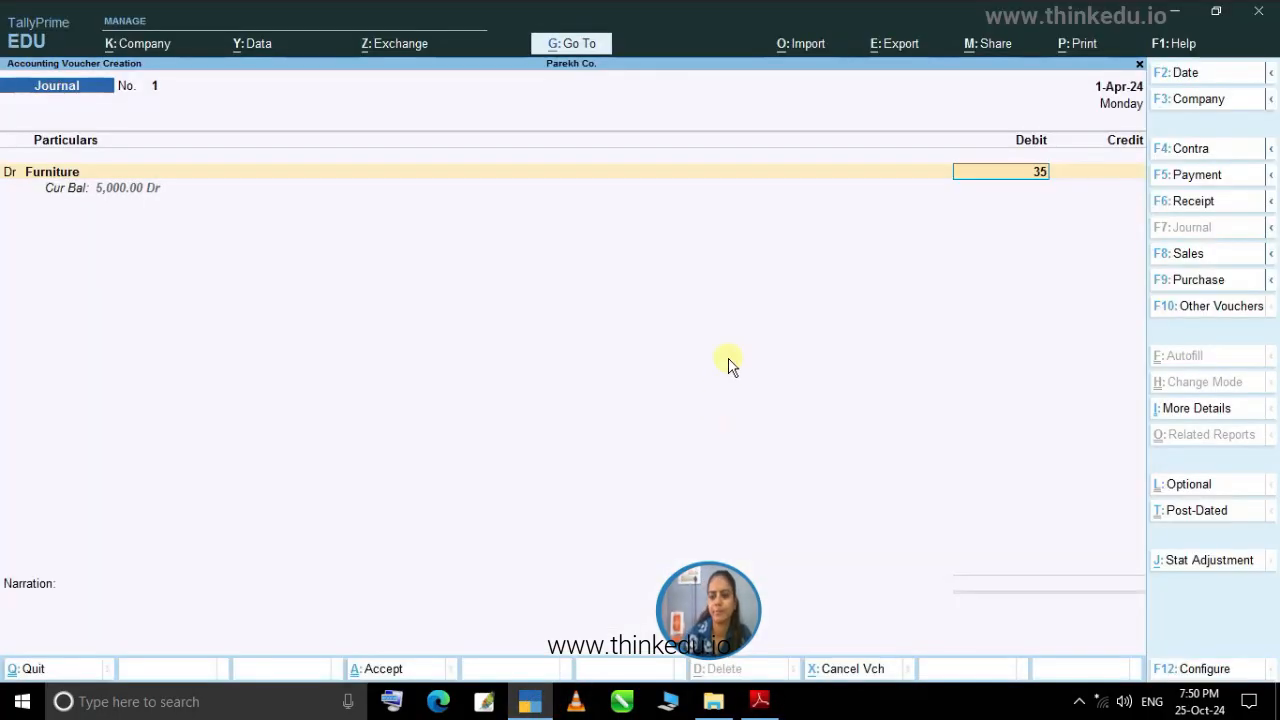
pyautogui.write('000')
pyautogui.press('Return')
pyautogui.press('Return')
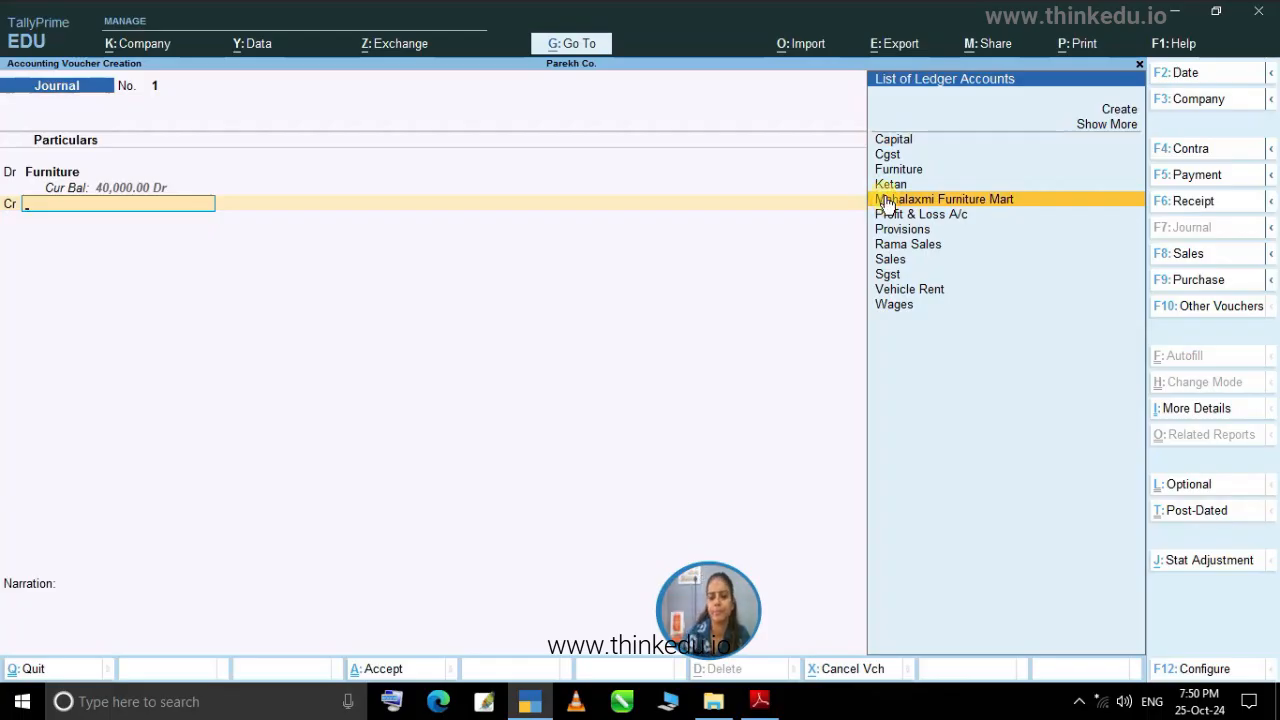
# Credit Mahalaxmi Furniture Mart with 35,000 On Account and save the journal voucher without a narration.
pyautogui.click(886, 201)
pyautogui.press('Return')
pyautogui.press('Return')
pyautogui.press('Return')
pyautogui.press('Return')
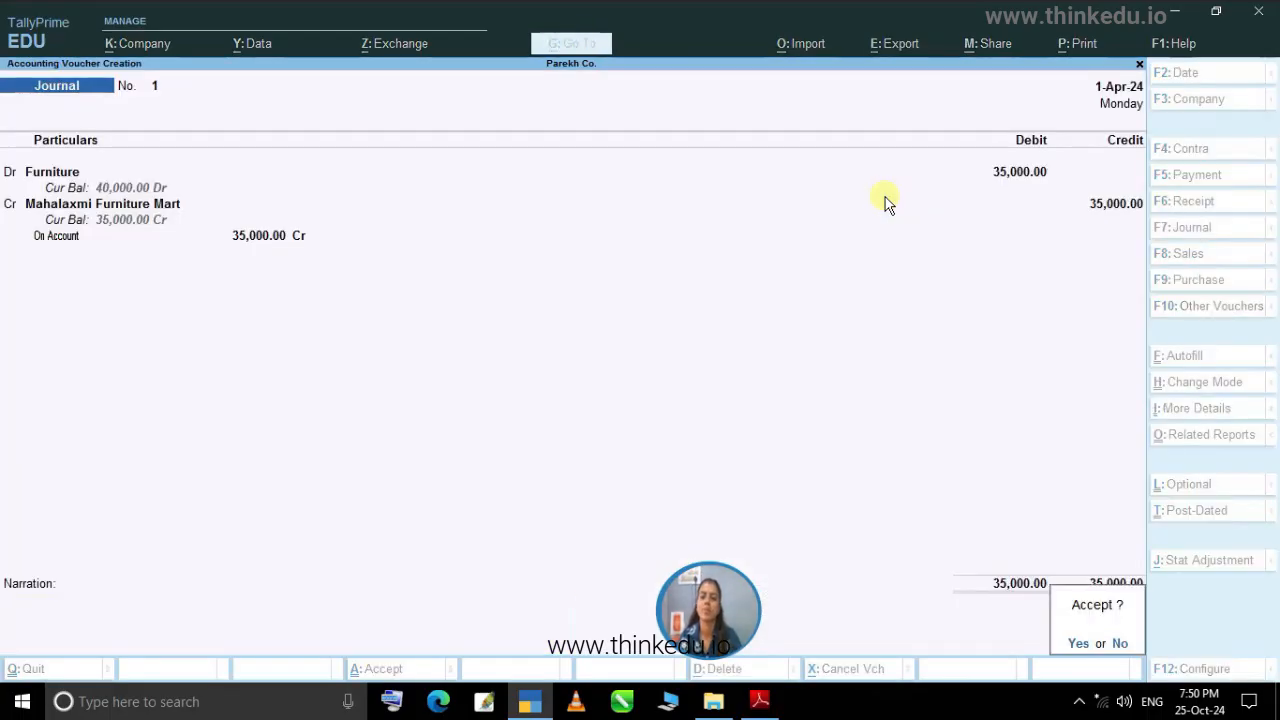
pyautogui.press('Return')
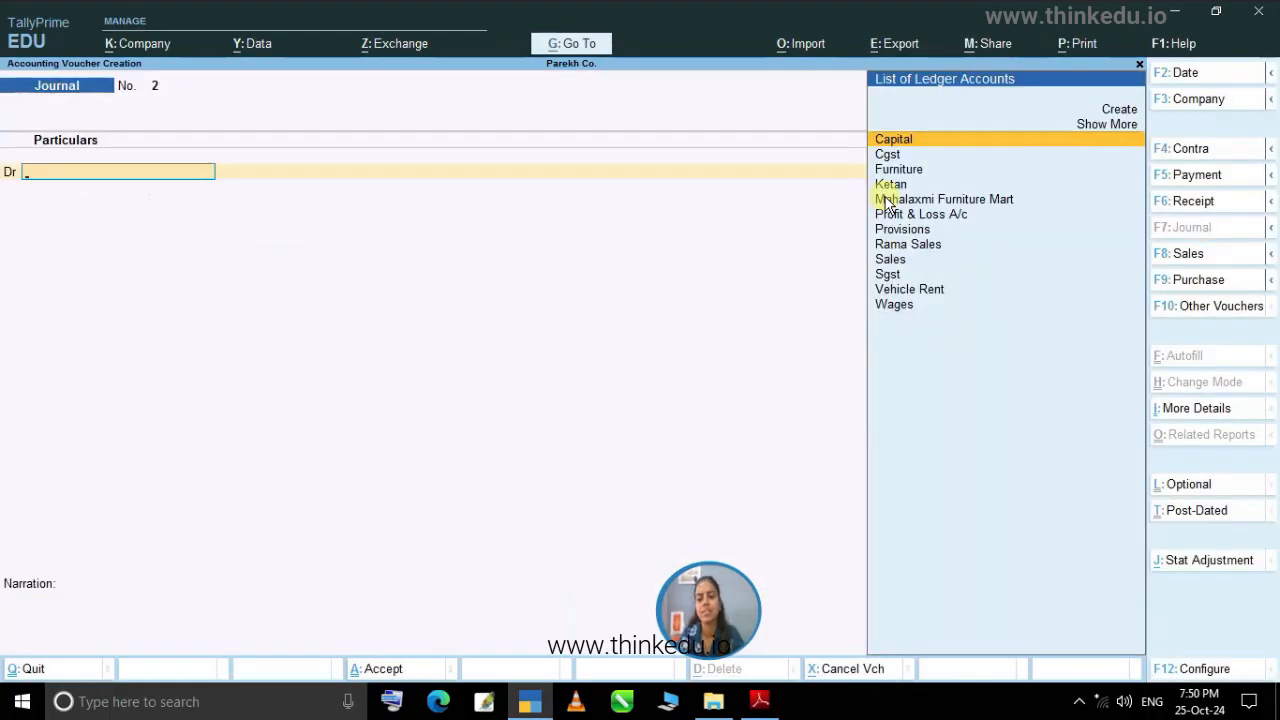
# Review the saved vouchers one by one, going back from the journal entry to the first sales voucher.
pyautogui.press('pageup')
pyautogui.press('pageup')
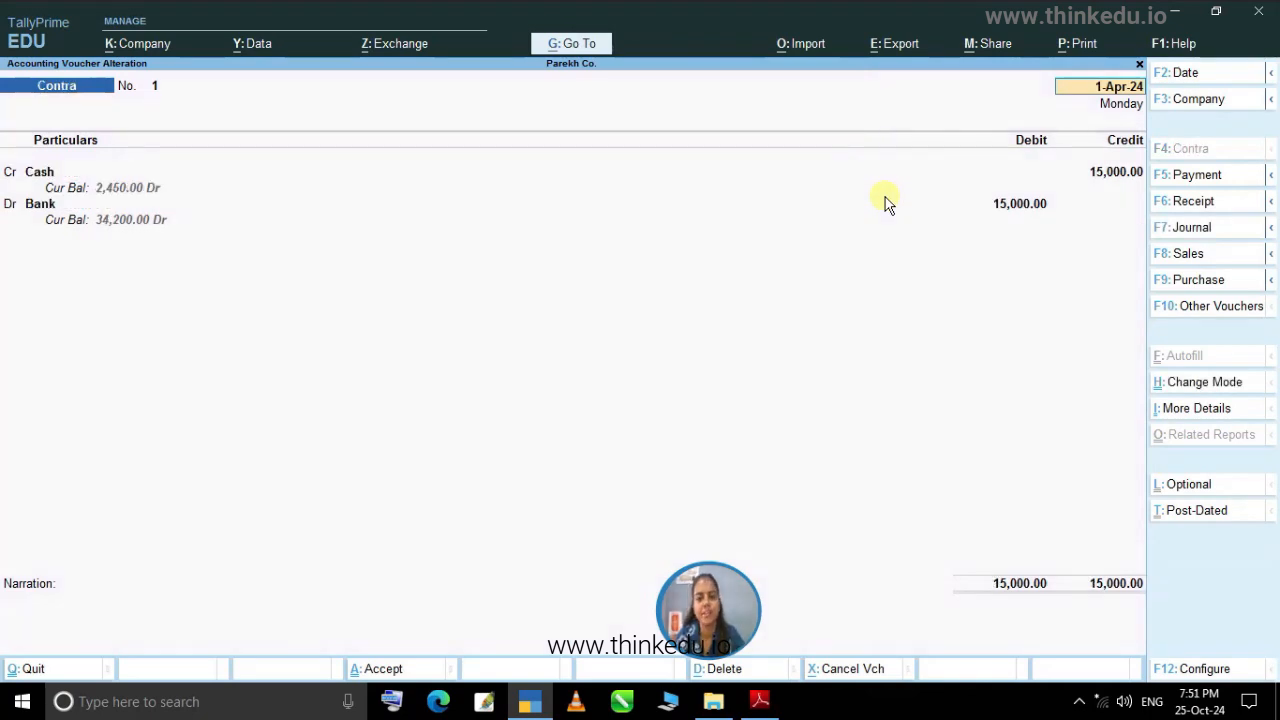
pyautogui.press('pageup')
pyautogui.press('pageup')
pyautogui.press('pageup')
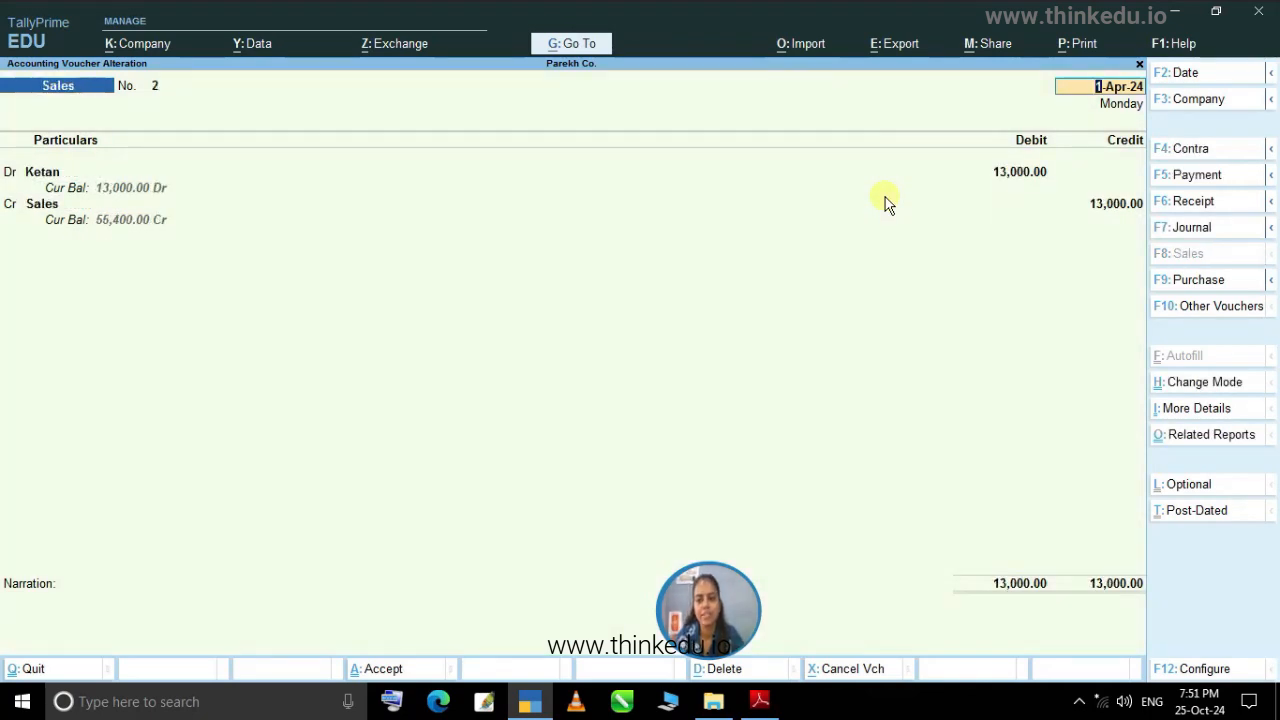
pyautogui.press('pageup')
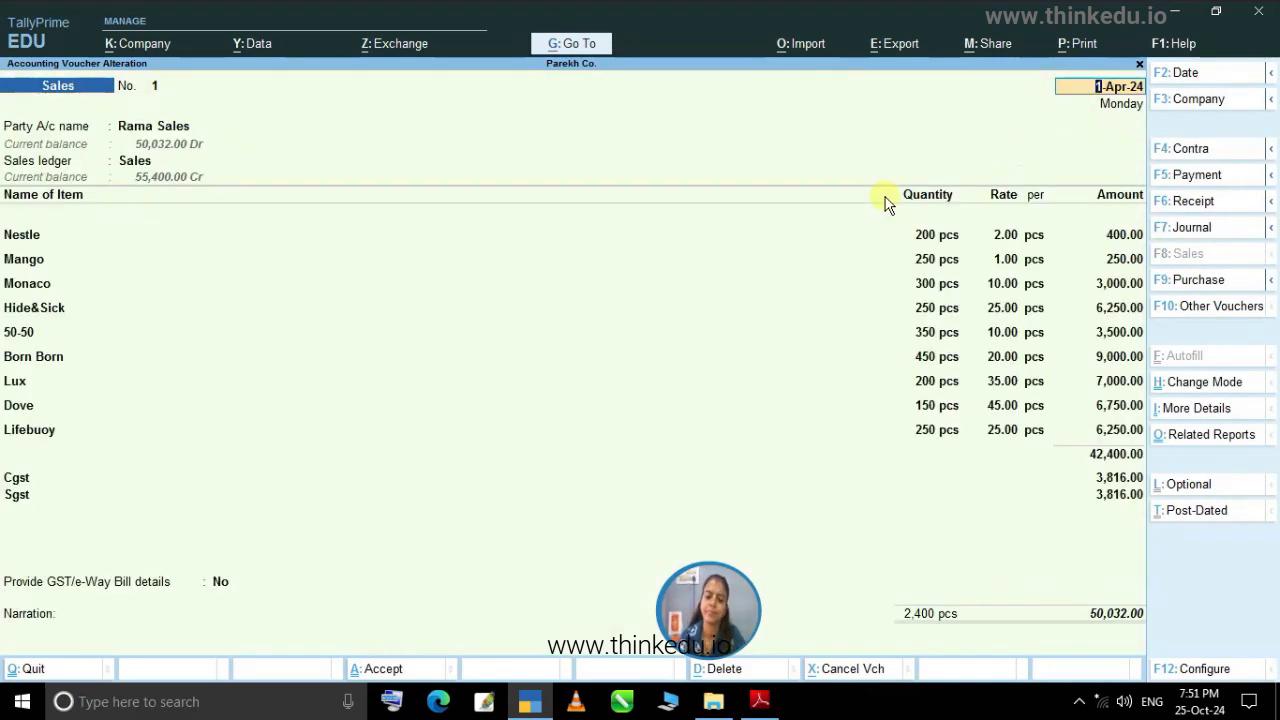